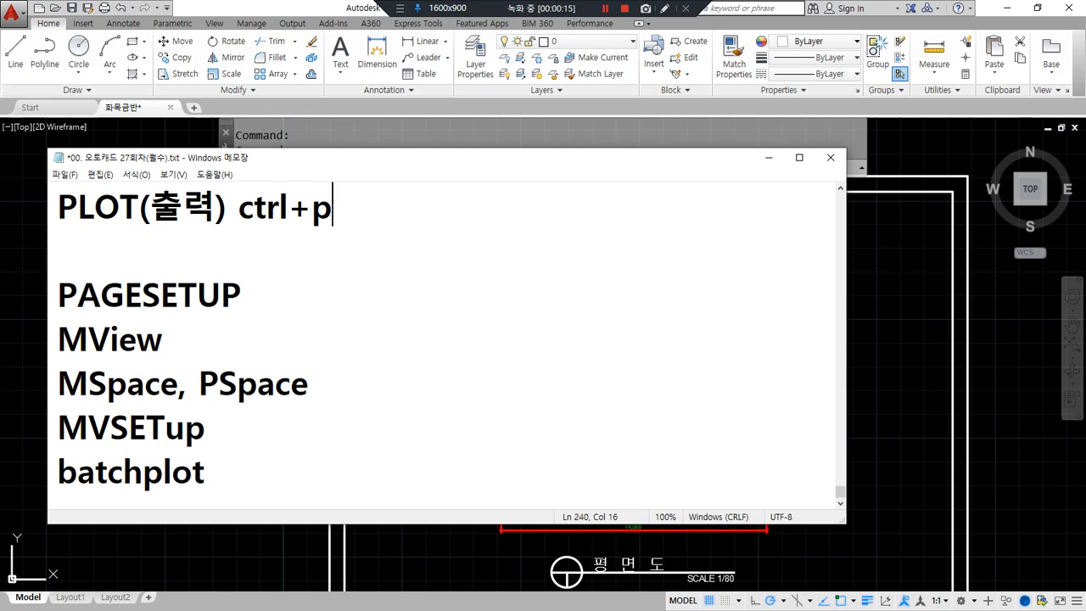
- Insert a new line above "PLOT(출력) ctrl+p" in the notes and write "플로터(plotter)" on it
key(Home)
key(Return)
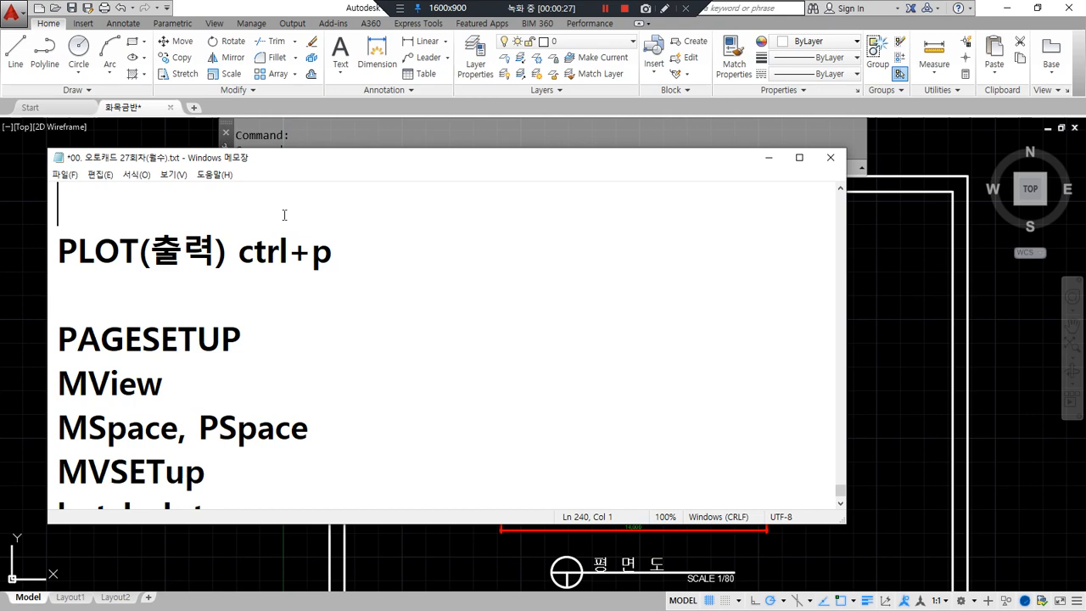
text(vm)
key(BackSpace)
key(BackSpace)
key(Hangul)
text(플)
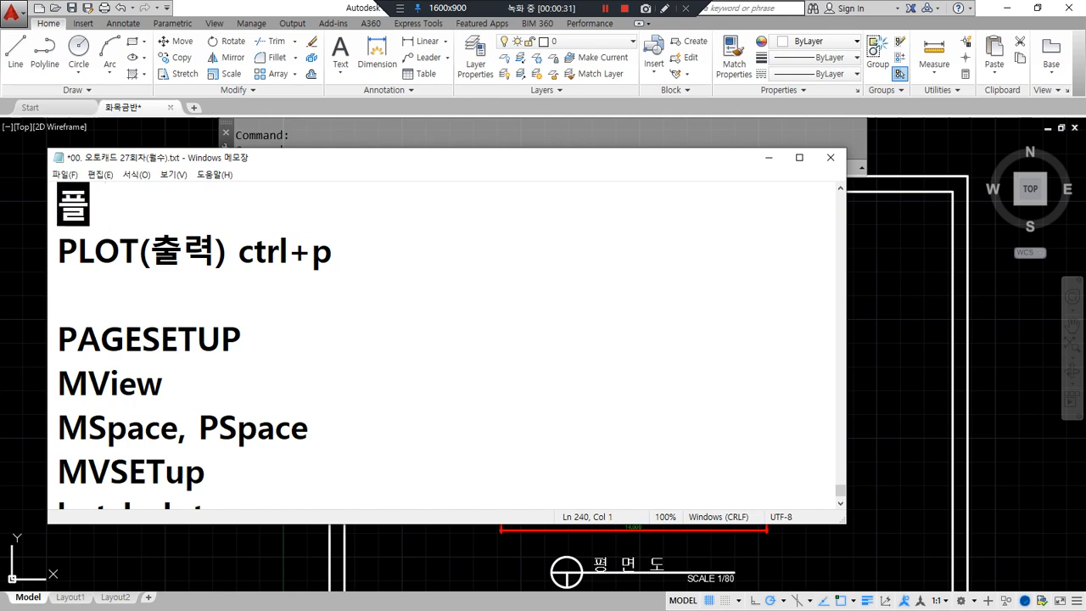
text(로터(plotter))
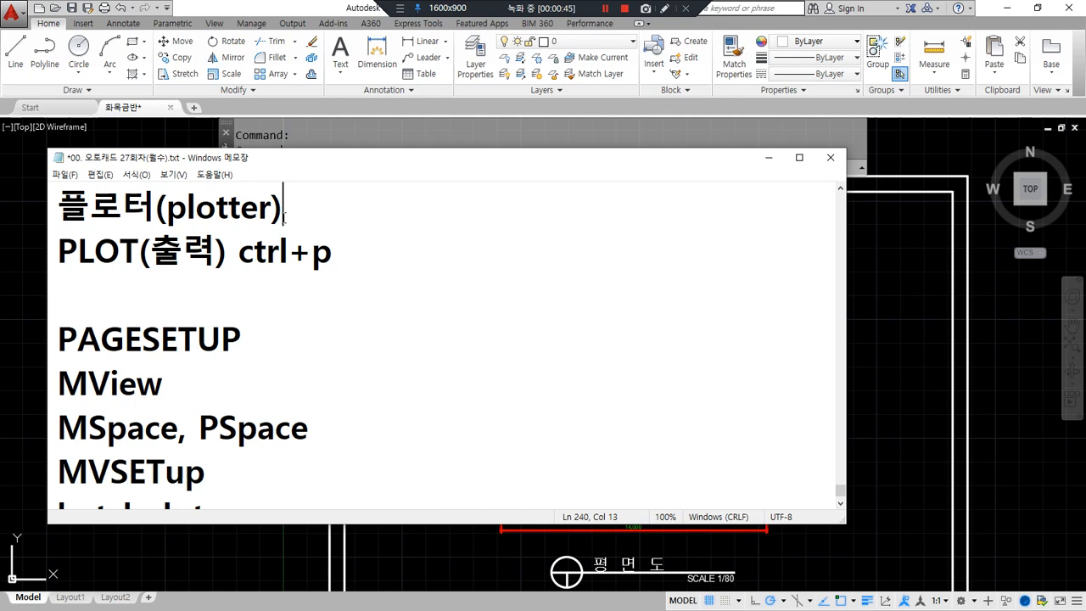
mouse_move(59, 265)
mouse_down()
mouse_move(465, 266)
mouse_move(35, 270)
mouse_up()
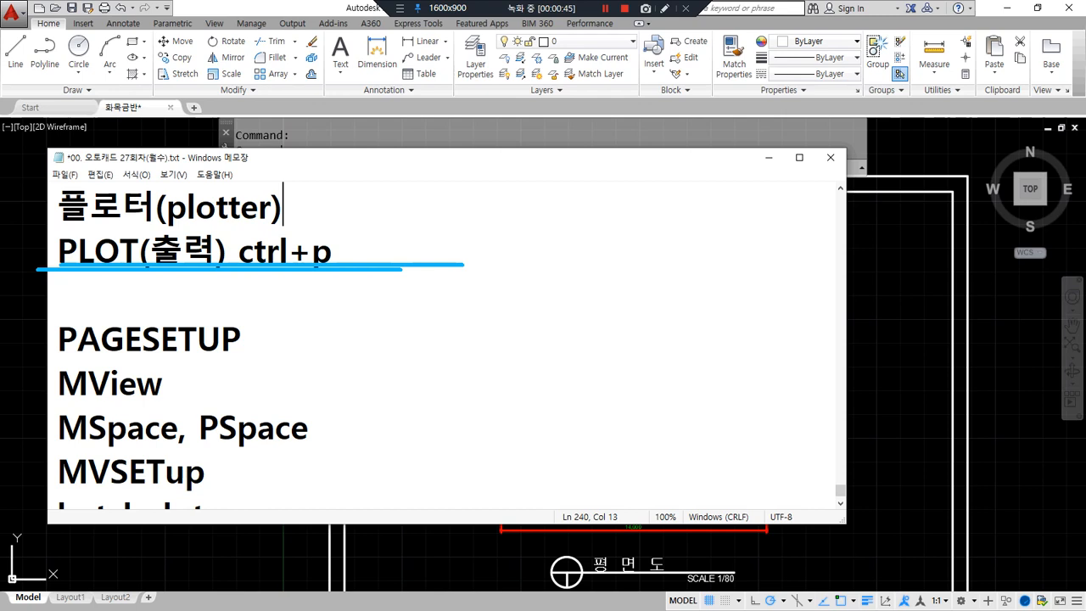
key(Escape)
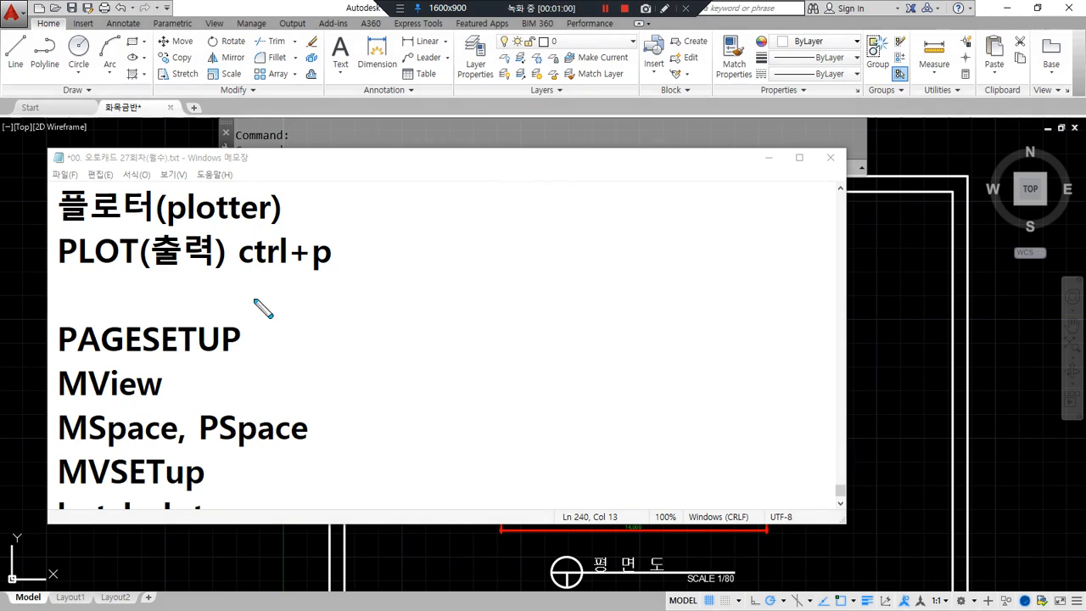
mouse_move(346, 265)
mouse_down()
mouse_move(61, 272)
mouse_move(363, 268)
mouse_up()
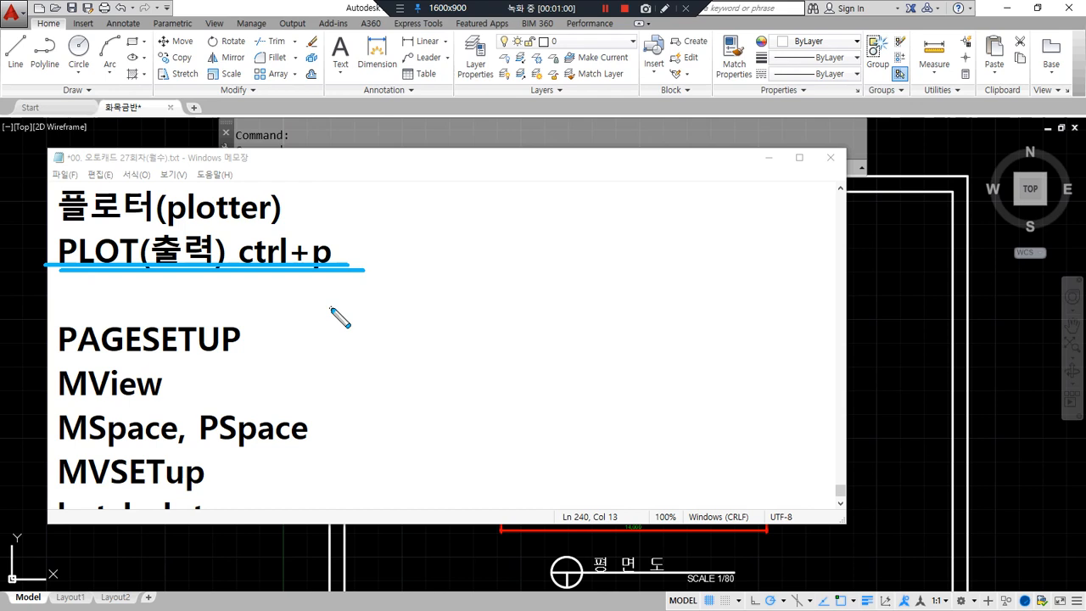
scroll(331, 308, down, 1)
mouse_move(229, 435)
mouse_down()
mouse_move(278, 367)
mouse_move(251, 293)
mouse_move(266, 407)
mouse_move(229, 432)
mouse_move(270, 367)
mouse_move(256, 293)
mouse_up()
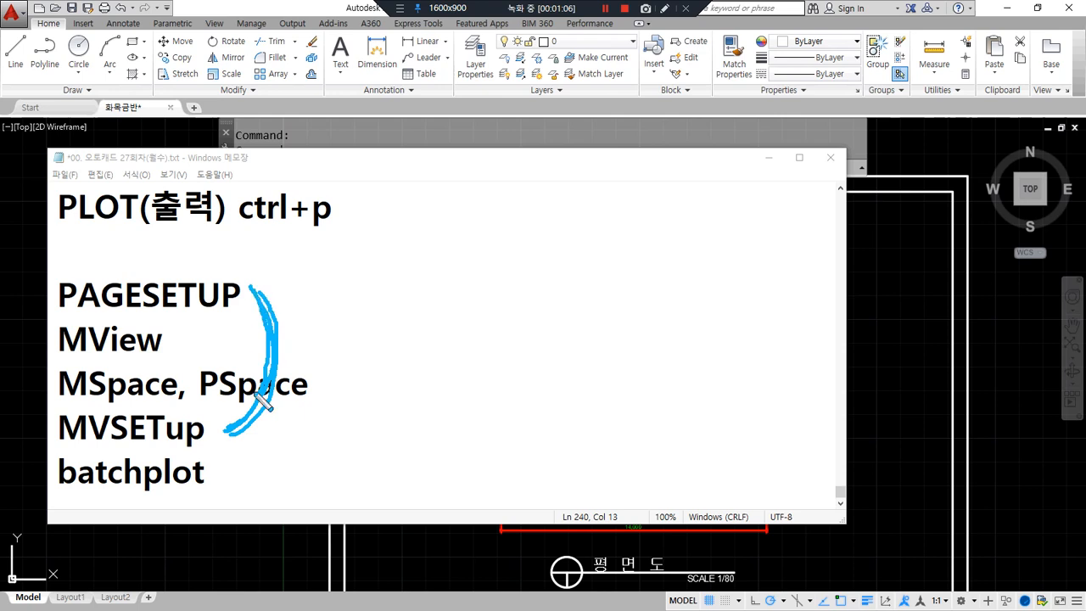
mouse_move(112, 599)
mouse_down()
mouse_move(66, 604)
mouse_move(140, 579)
mouse_move(126, 607)
mouse_up()
mouse_move(132, 565)
mouse_down()
mouse_move(259, 550)
mouse_move(280, 423)
mouse_move(269, 412)
mouse_move(288, 413)
mouse_up()
mouse_move(161, 553)
mouse_down()
mouse_move(136, 566)
mouse_move(155, 586)
mouse_up()
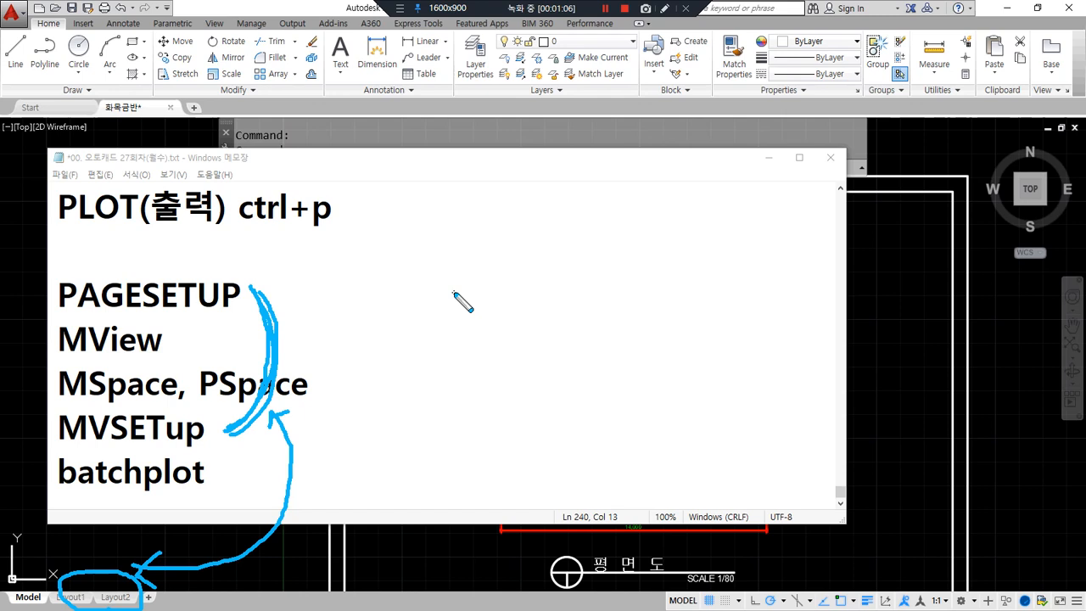
drag(223, 466, 351, 480)
mouse_move(243, 483)
mouse_down()
mouse_move(359, 485)
mouse_move(348, 492)
mouse_up()
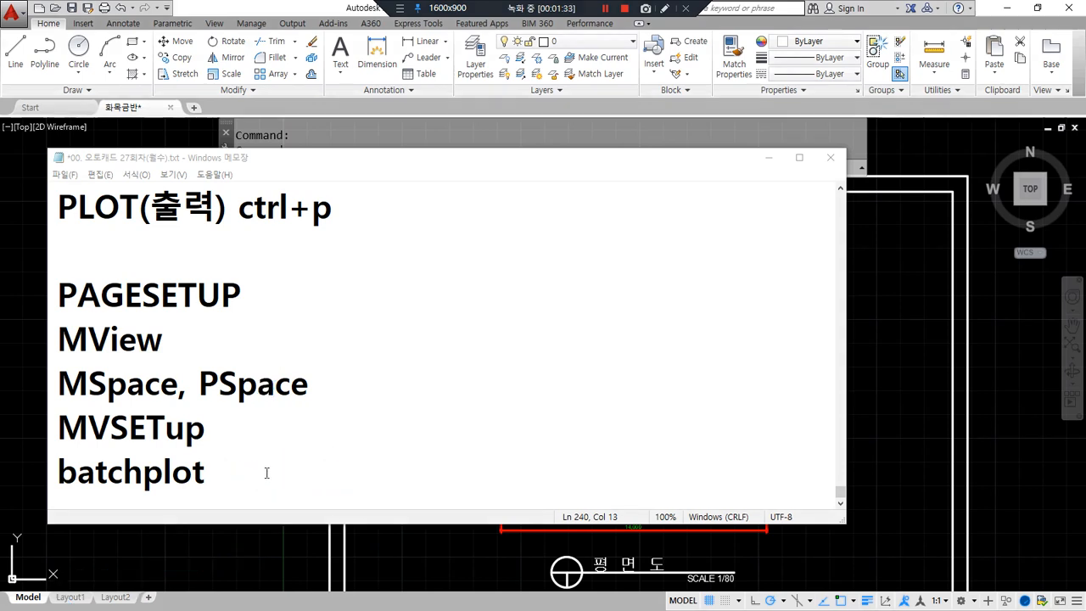
- Add "(다중출력)" after batchplot on the last line of the notes
click(266, 472)
text((다중추ㄹ력))
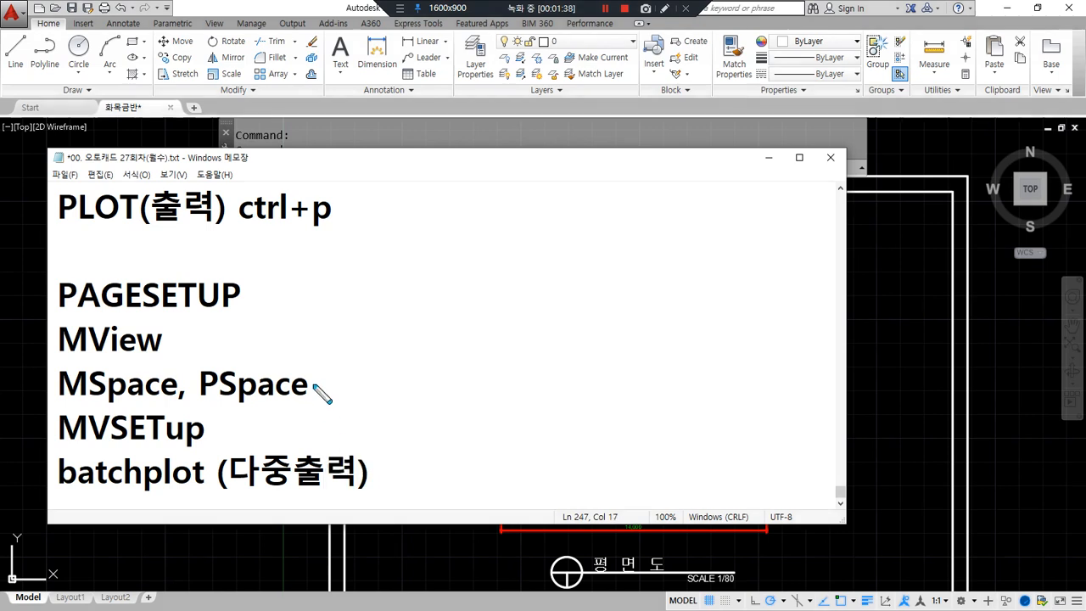
drag(314, 227, 59, 228)
drag(349, 494, 44, 492)
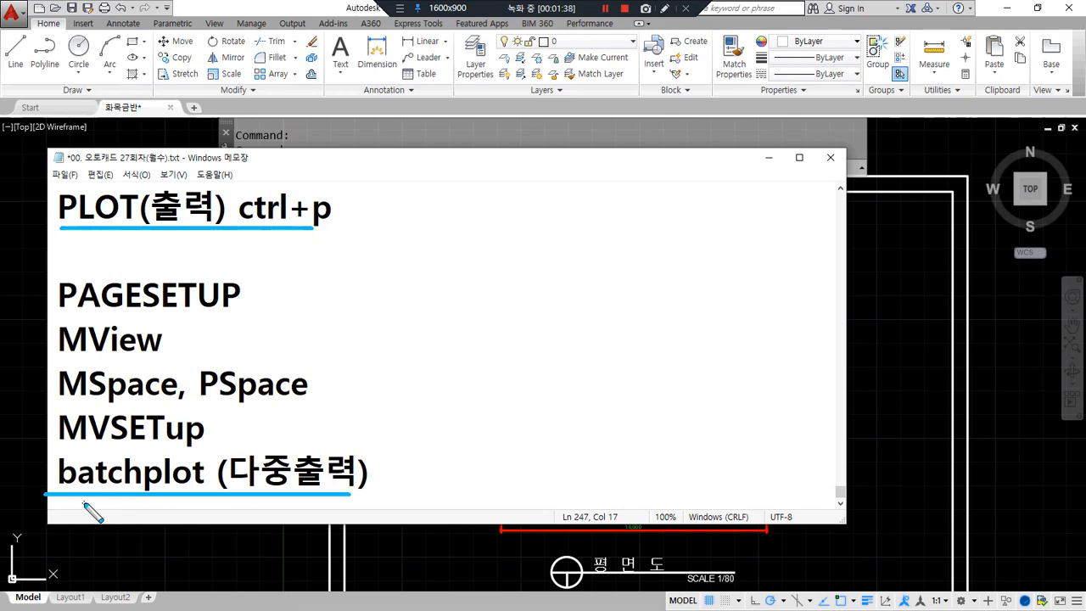
drag(58, 230, 355, 232)
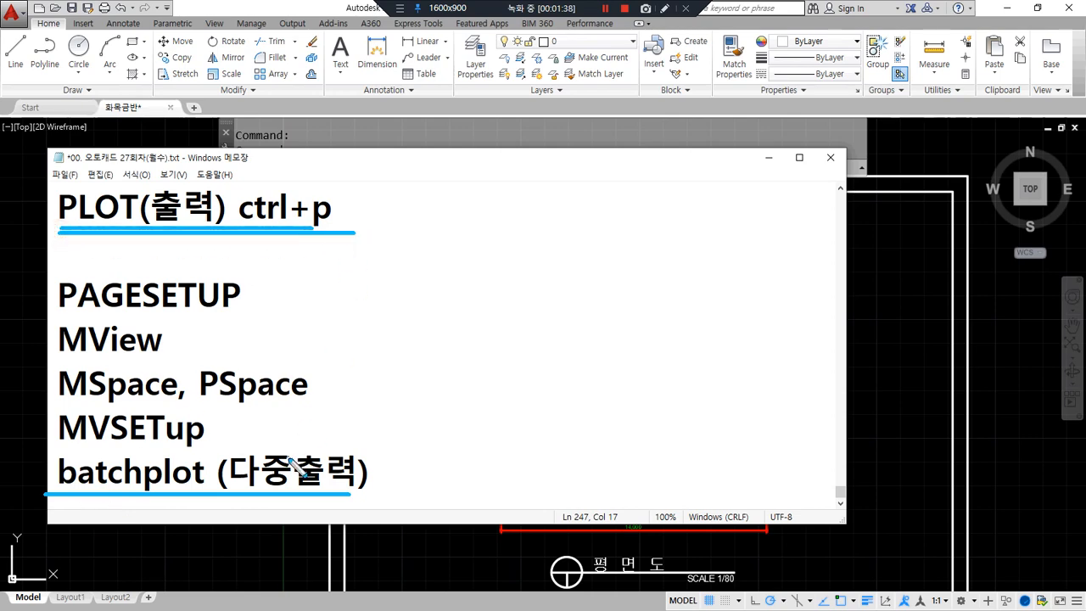
key(Escape)
- Switch to AutoCAD and start the Plot command for the model-space floor plan drawing
click(902, 386)
scroll(798, 414, down, 2)
middle_drag(798, 414, 685, 390)
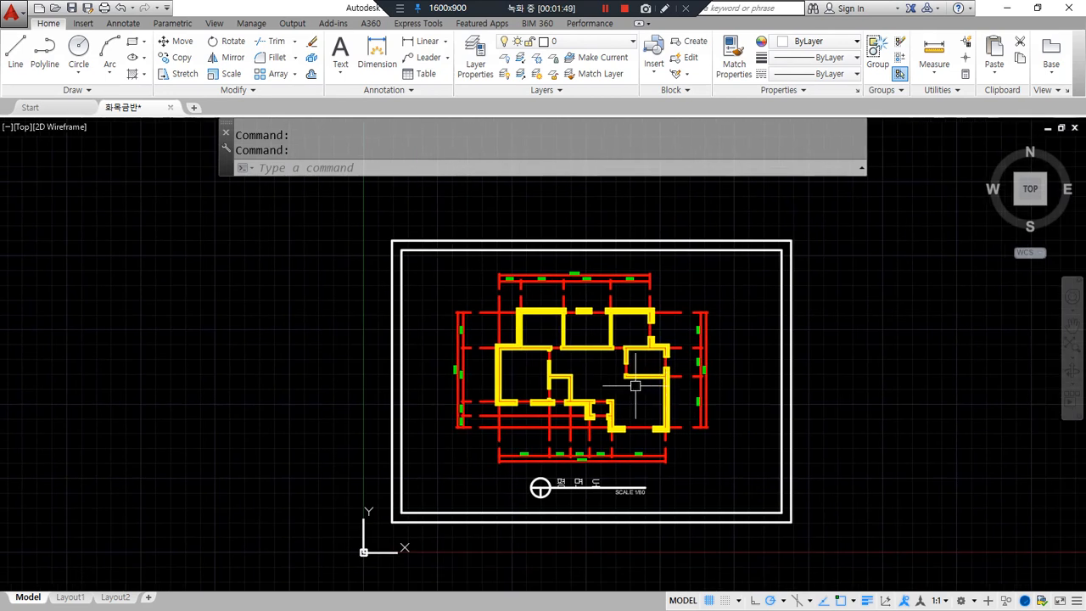
key(ctrl+p)
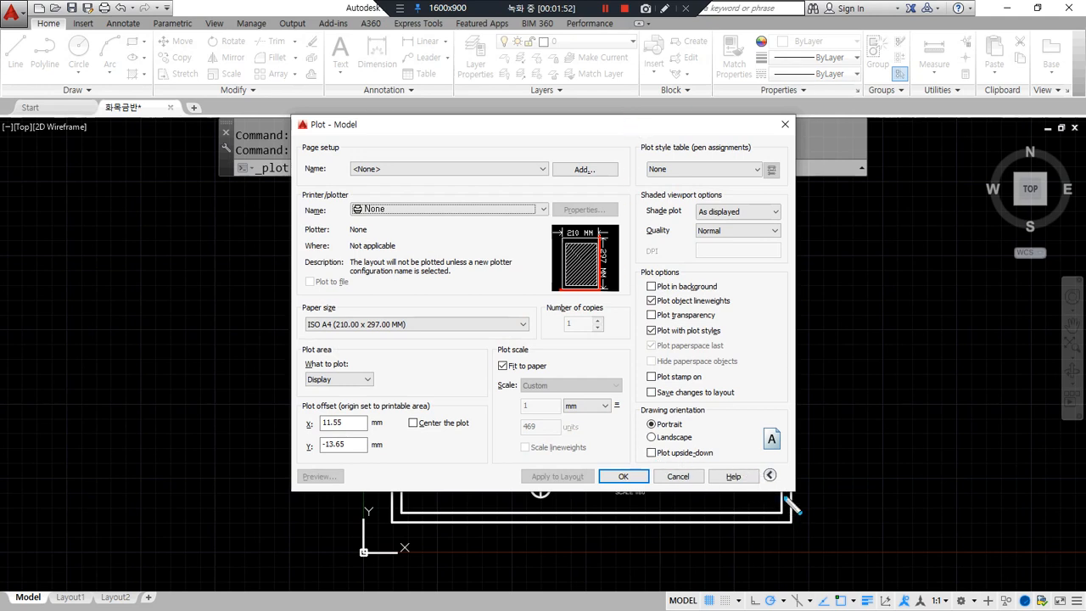
- Collapse the extended options of the Plot dialog and expand them again
mouse_move(778, 498)
mouse_down()
mouse_move(754, 485)
mouse_move(773, 459)
mouse_move(792, 485)
mouse_move(750, 487)
mouse_move(787, 465)
mouse_move(768, 492)
mouse_up()
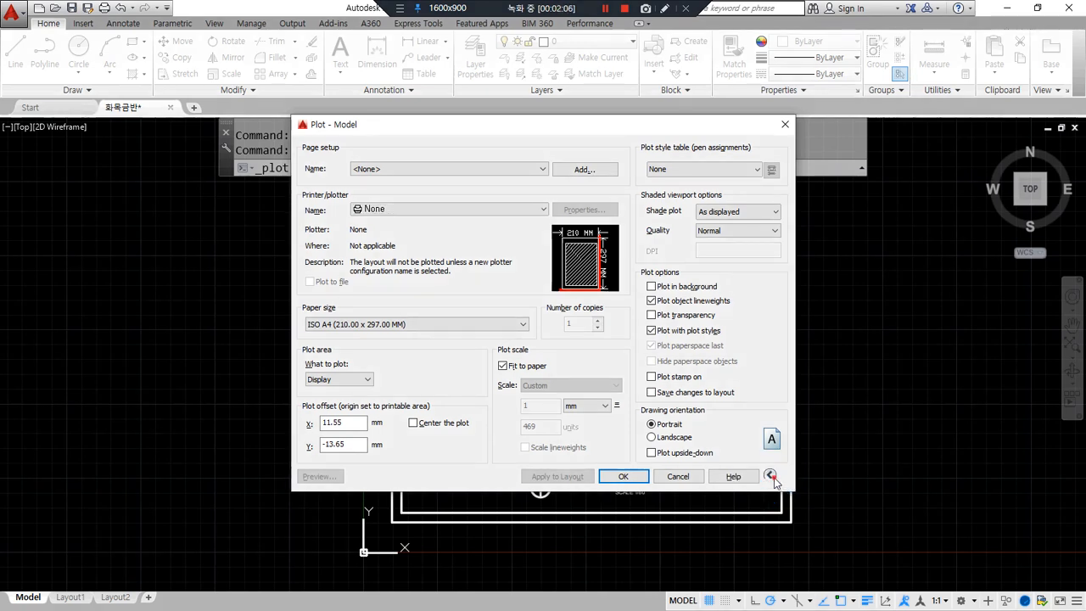
click(771, 476)
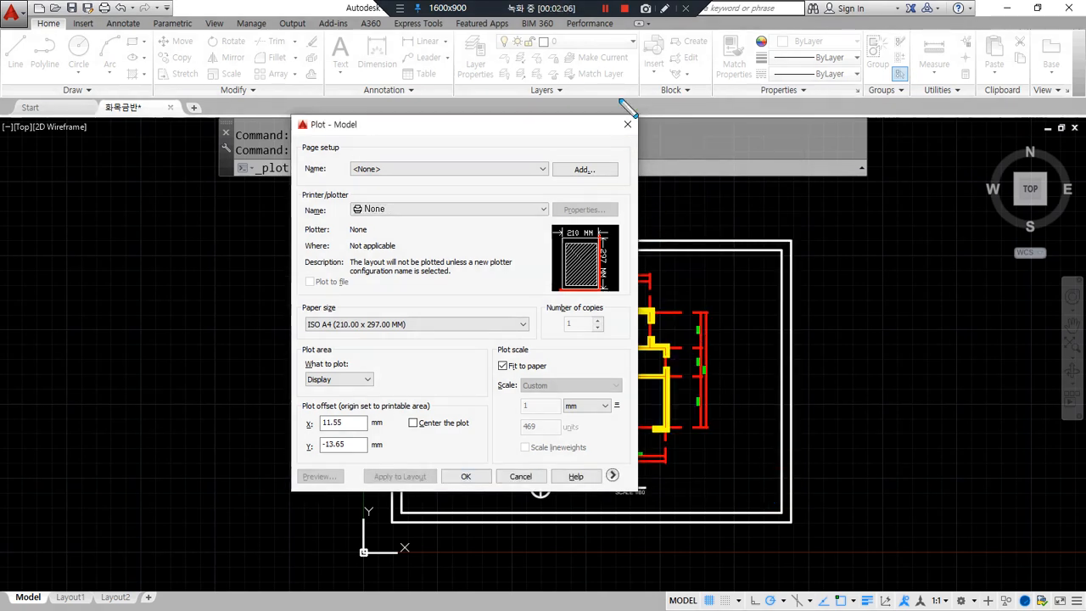
drag(644, 61, 645, 607)
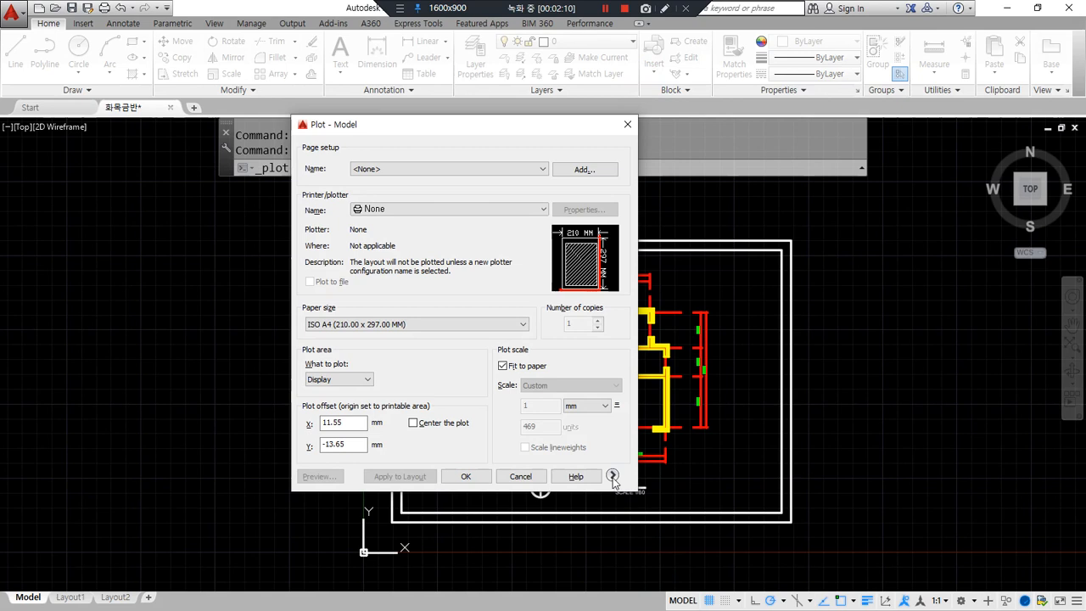
click(612, 476)
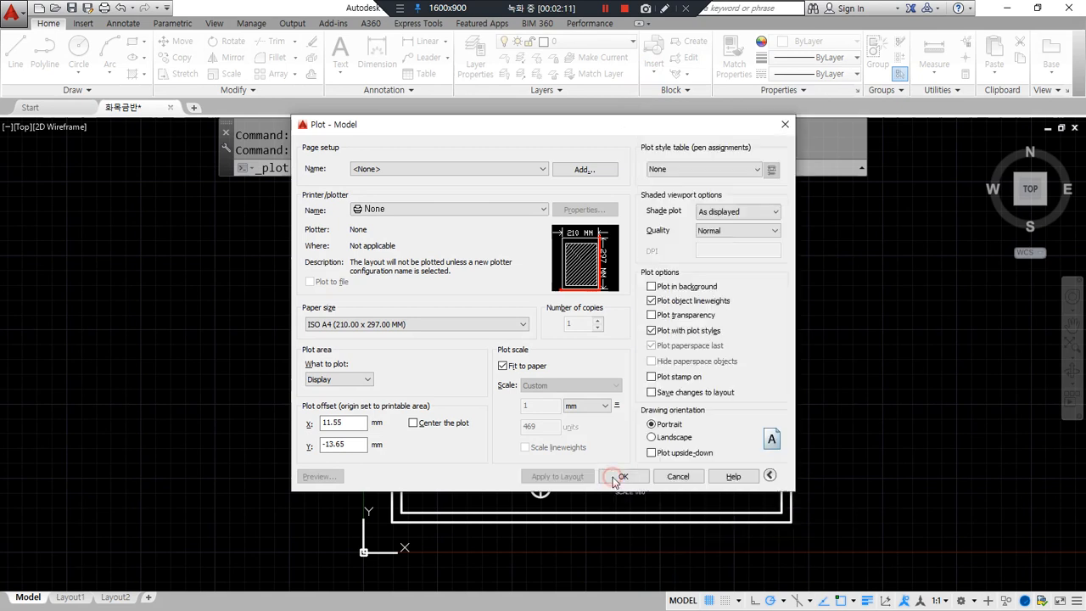
drag(631, 100, 630, 532)
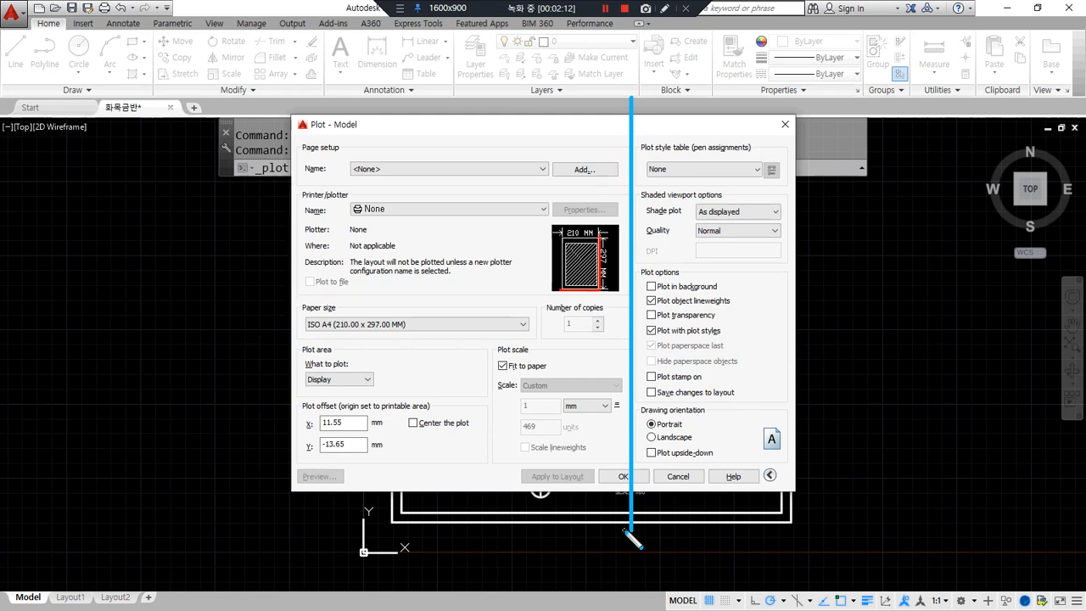
drag(637, 183, 834, 184)
drag(635, 406, 867, 406)
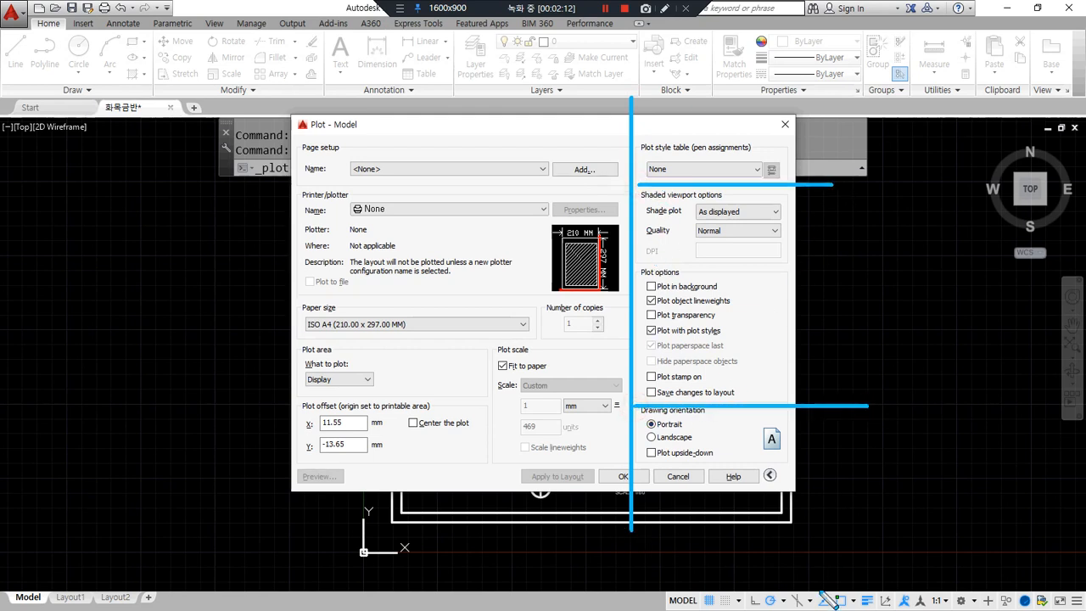
drag(677, 187, 634, 265)
drag(737, 188, 643, 327)
mouse_move(794, 185)
mouse_down()
mouse_move(735, 277)
mouse_move(636, 391)
mouse_up()
mouse_move(775, 307)
mouse_down()
mouse_move(747, 357)
mouse_move(679, 399)
mouse_up()
drag(789, 368, 763, 394)
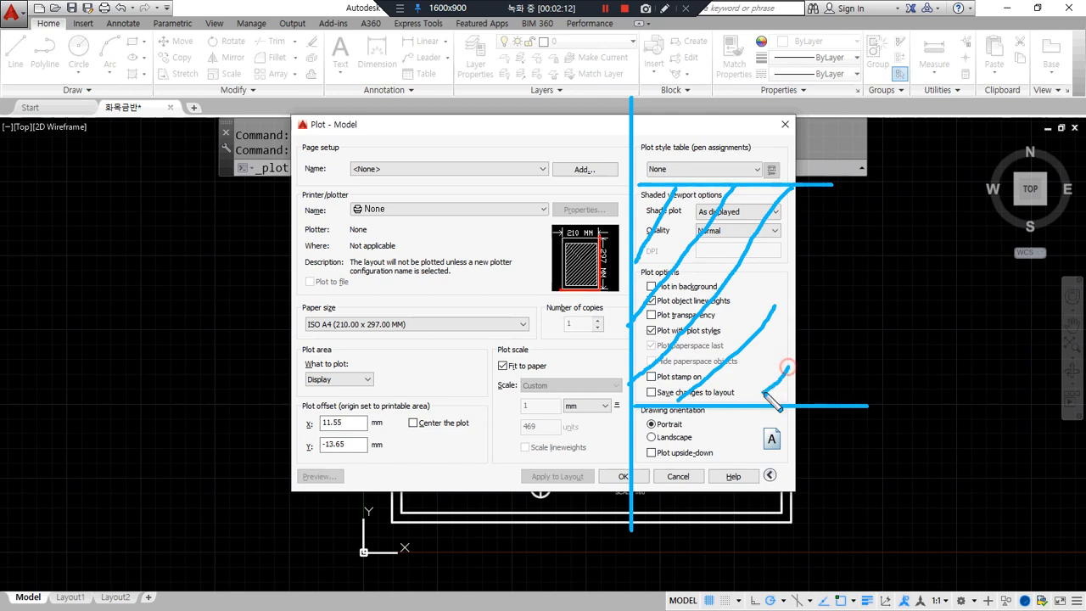
mouse_move(676, 174)
mouse_down()
mouse_move(636, 157)
mouse_move(751, 121)
mouse_move(784, 169)
mouse_move(702, 193)
mouse_up()
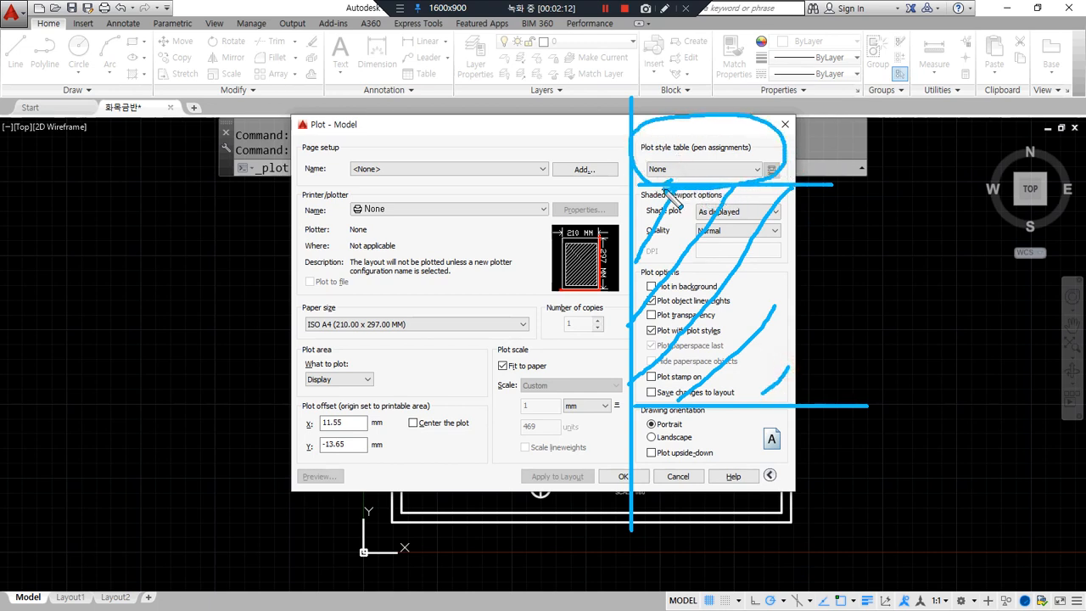
mouse_move(757, 473)
mouse_down()
mouse_move(626, 441)
mouse_move(785, 401)
mouse_move(751, 467)
mouse_move(711, 475)
mouse_up()
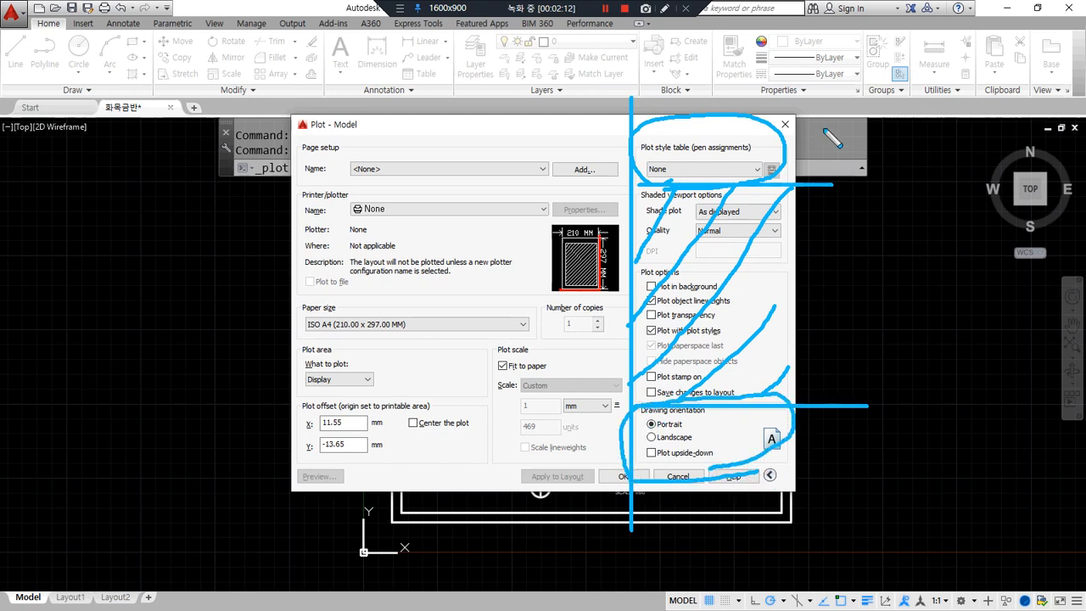
mouse_move(788, 159)
mouse_down()
mouse_move(866, 120)
mouse_move(833, 156)
mouse_up()
mouse_move(914, 119)
mouse_down()
mouse_move(916, 151)
mouse_move(932, 122)
mouse_move(917, 172)
mouse_up()
drag(781, 446, 874, 460)
mouse_move(825, 430)
mouse_down()
mouse_move(807, 468)
mouse_move(820, 471)
mouse_up()
mouse_move(874, 460)
mouse_down()
mouse_move(901, 475)
mouse_move(937, 468)
mouse_up()
mouse_move(941, 482)
mouse_down()
mouse_move(893, 498)
mouse_move(954, 509)
mouse_up()
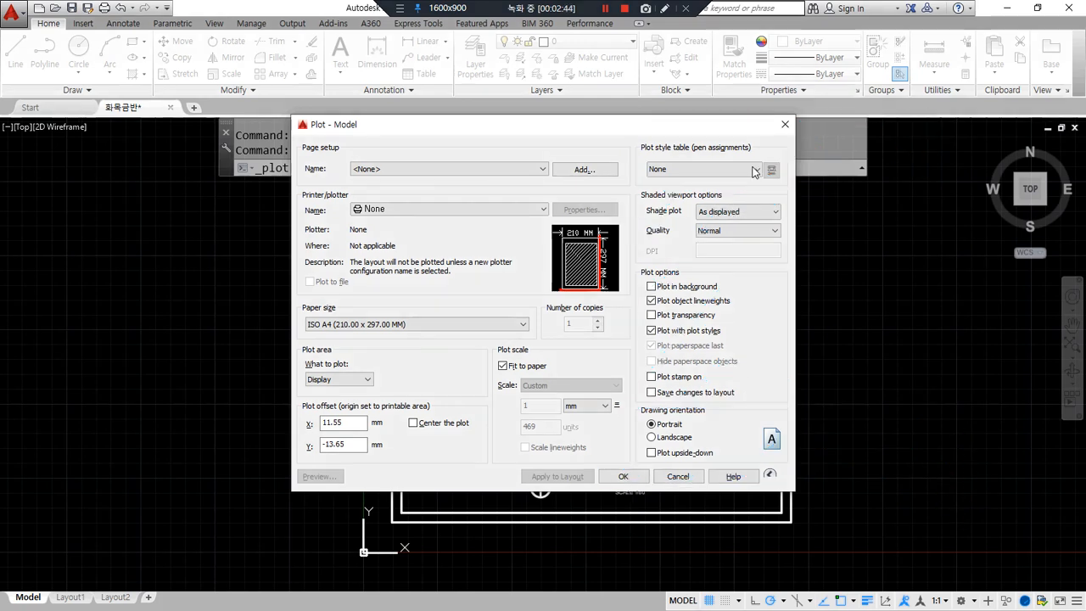
- Assign the monochrome.ctb plot style table to all layouts and open that table for editing
click(754, 170)
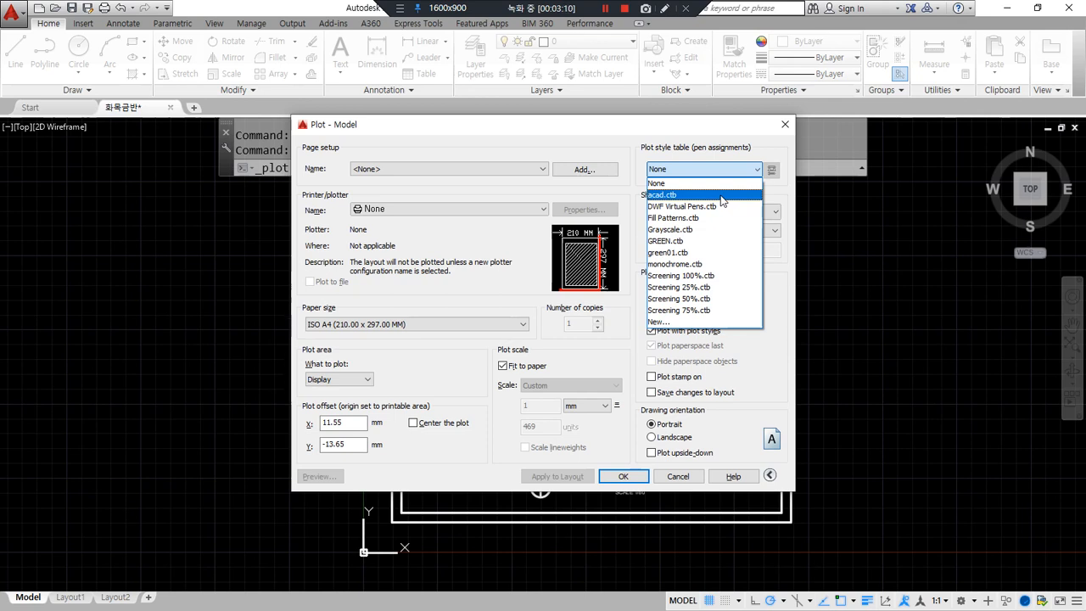
click(739, 265)
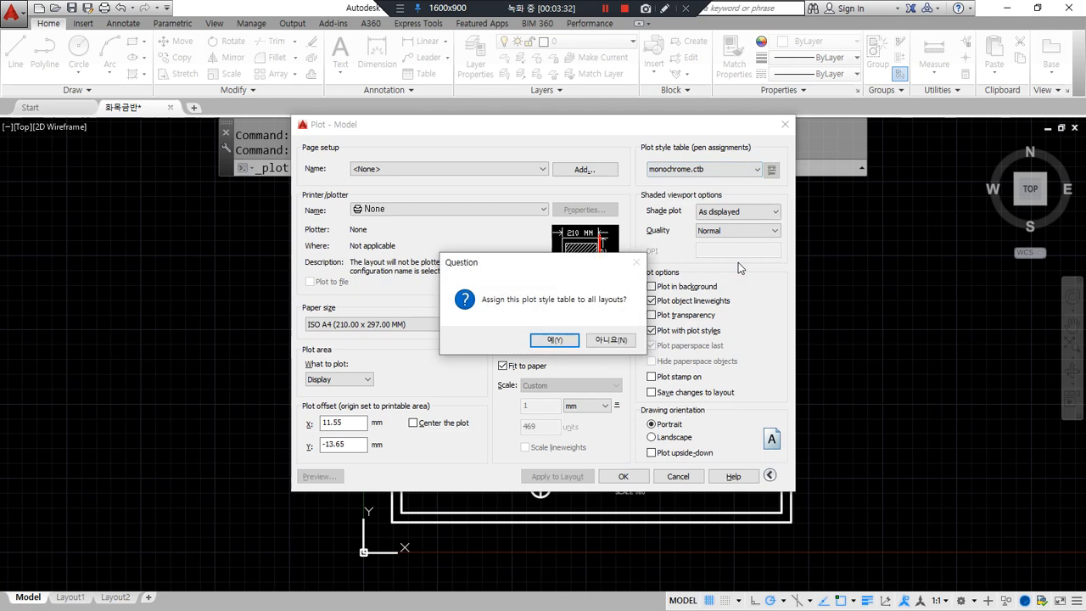
key(Return)
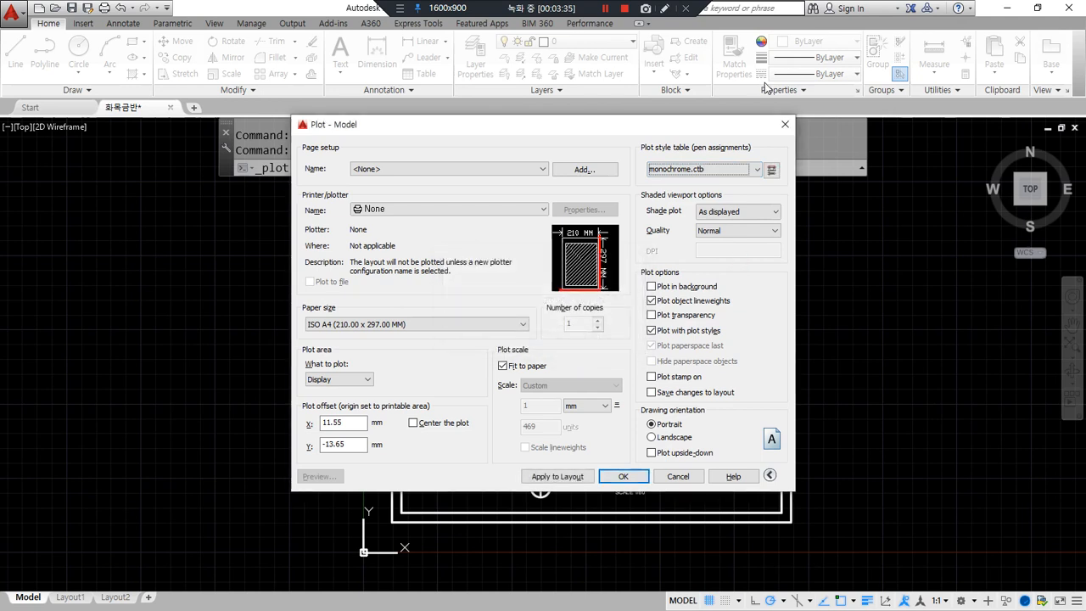
click(772, 170)
click(772, 169)
drag(534, 137, 463, 129)
drag(338, 123, 297, 170)
drag(395, 123, 328, 225)
drag(520, 119, 341, 295)
mouse_move(621, 123)
mouse_down()
mouse_move(433, 290)
mouse_move(276, 395)
mouse_up()
drag(664, 219, 381, 454)
drag(664, 338, 464, 494)
mouse_move(638, 465)
mouse_down()
mouse_move(480, 115)
mouse_move(533, 443)
mouse_up()
key(Delete)
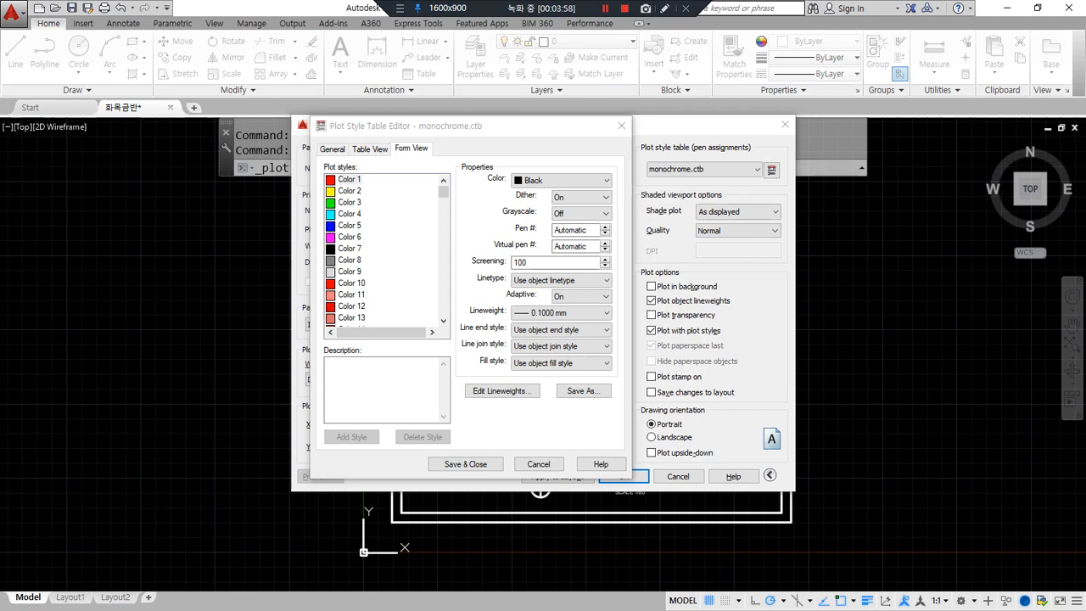
- Select the Color 1 plot style in the monochrome.ctb table to examine its properties
click(347, 182)
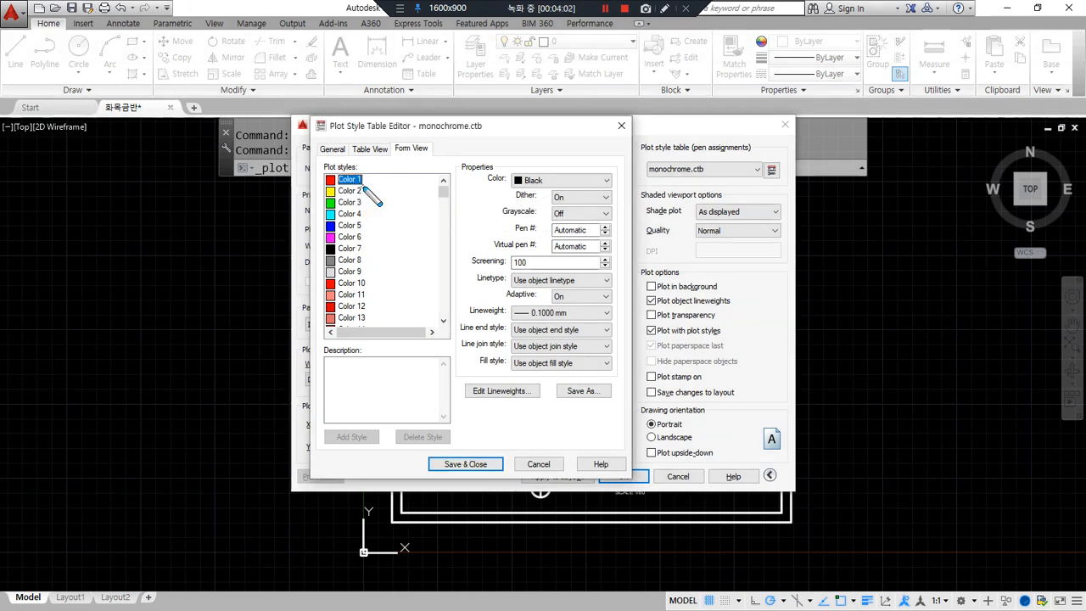
mouse_move(338, 185)
mouse_down()
mouse_move(365, 185)
mouse_move(336, 192)
mouse_up()
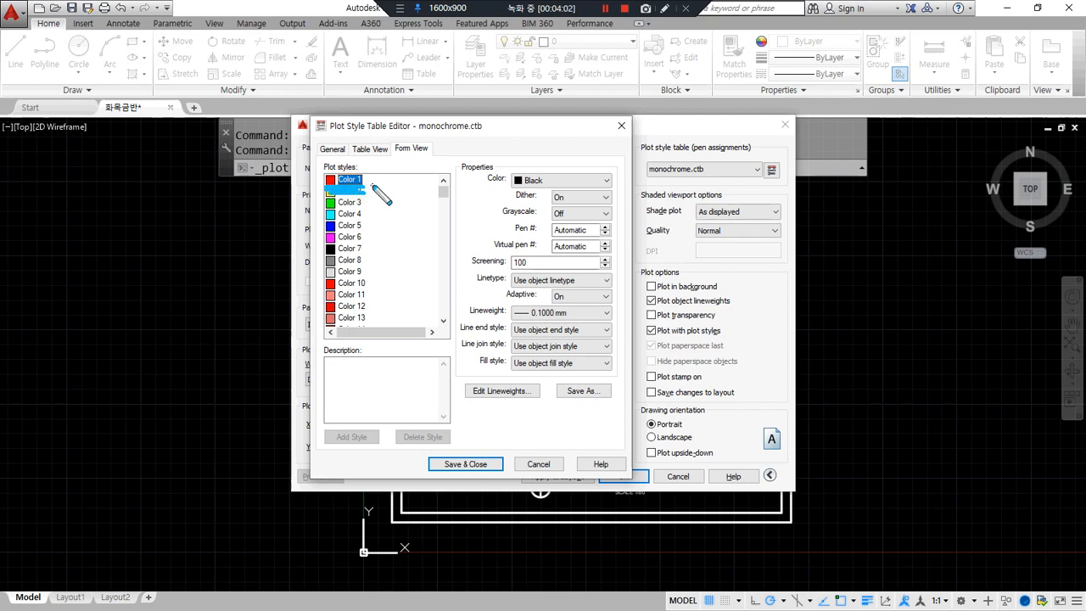
mouse_move(371, 185)
mouse_down()
mouse_move(463, 173)
mouse_move(490, 181)
mouse_move(480, 192)
mouse_up()
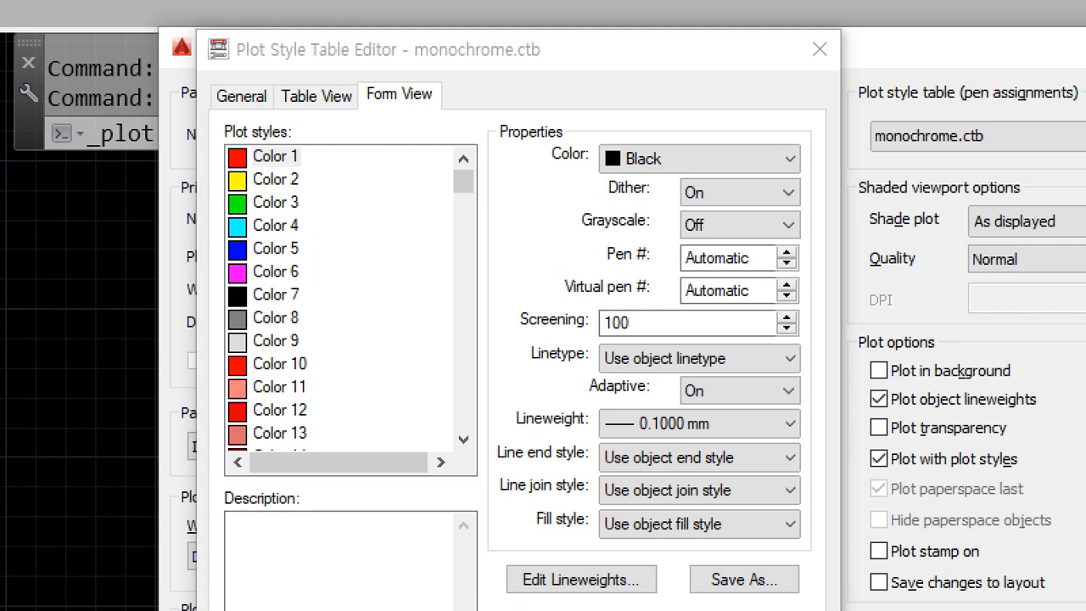
mouse_move(297, 166)
mouse_down()
mouse_move(231, 166)
mouse_move(302, 138)
mouse_move(292, 166)
mouse_move(519, 168)
mouse_move(545, 165)
mouse_move(543, 148)
mouse_move(543, 179)
mouse_up()
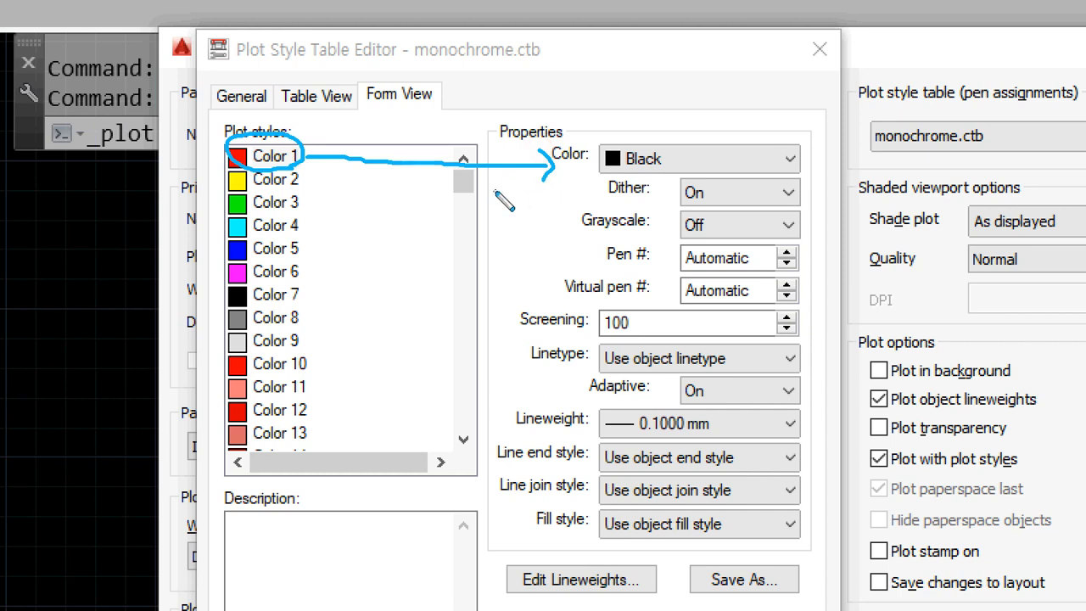
mouse_move(670, 180)
mouse_down()
mouse_move(618, 180)
mouse_move(637, 131)
mouse_move(664, 174)
mouse_up()
mouse_move(967, 169)
mouse_down()
mouse_move(957, 120)
mouse_move(950, 194)
mouse_up()
mouse_move(887, 136)
mouse_down()
mouse_move(877, 116)
mouse_move(666, 119)
mouse_move(689, 143)
mouse_up()
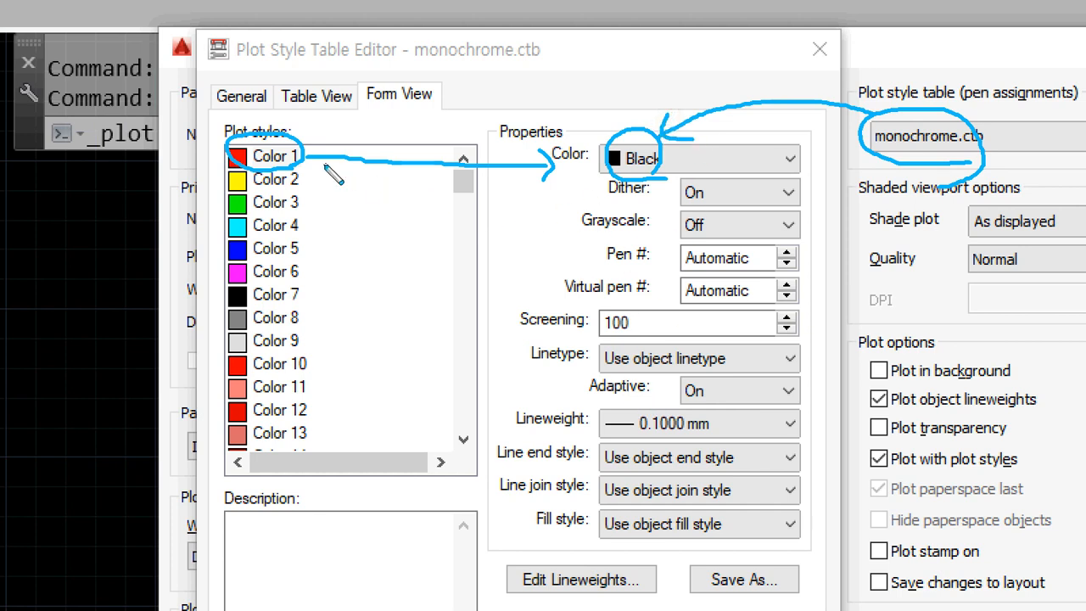
mouse_move(500, 444)
mouse_down()
mouse_move(816, 441)
mouse_move(507, 442)
mouse_up()
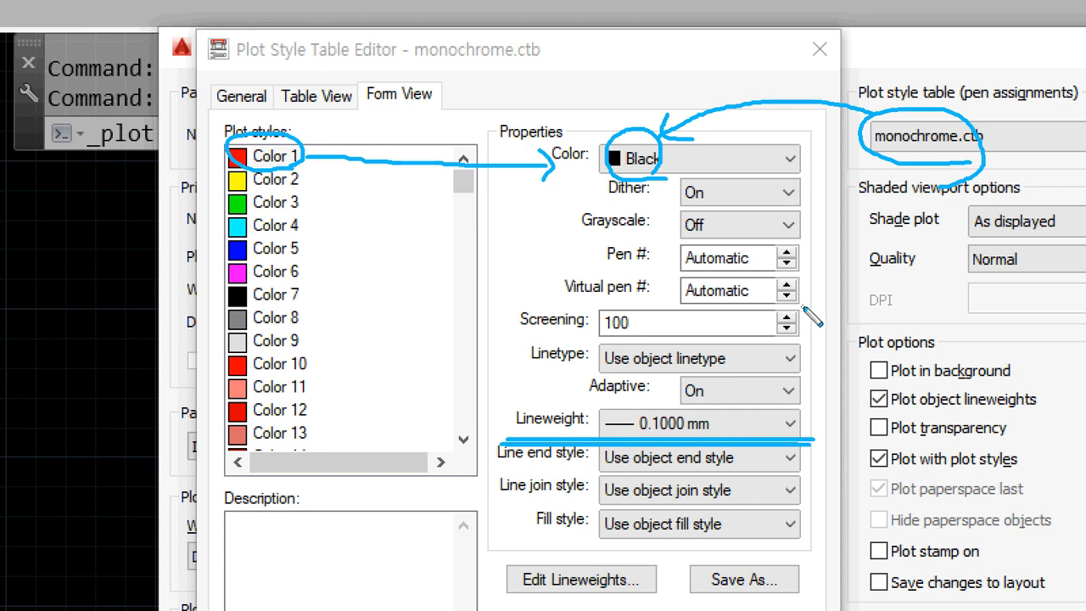
mouse_move(687, 186)
mouse_down()
mouse_move(645, 364)
mouse_move(616, 403)
mouse_up()
drag(608, 323, 684, 361)
drag(625, 463, 619, 538)
drag(634, 492, 691, 538)
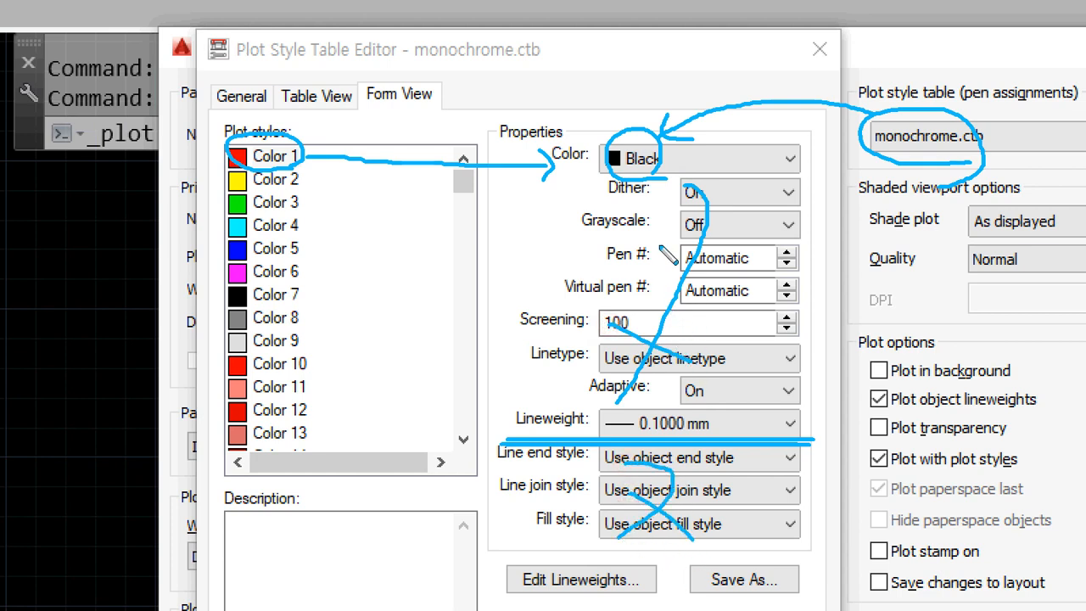
mouse_move(604, 191)
mouse_down()
mouse_move(801, 199)
mouse_move(691, 222)
mouse_move(582, 221)
mouse_up()
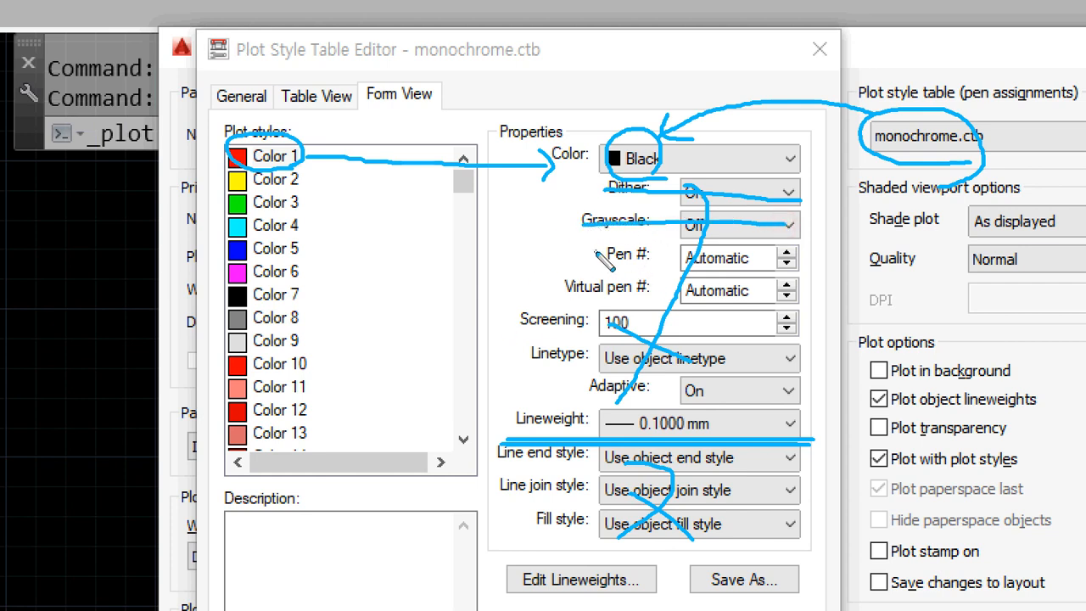
mouse_move(599, 253)
mouse_down()
mouse_move(782, 258)
mouse_move(674, 295)
mouse_move(567, 288)
mouse_up()
mouse_move(533, 320)
mouse_down()
mouse_move(509, 324)
mouse_move(777, 313)
mouse_up()
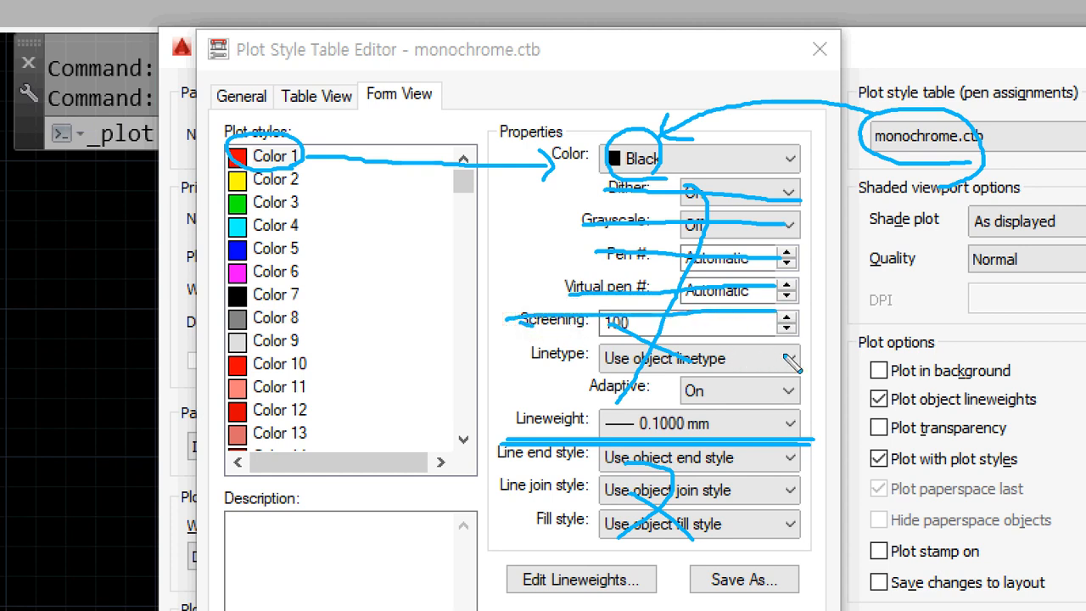
drag(788, 356, 542, 357)
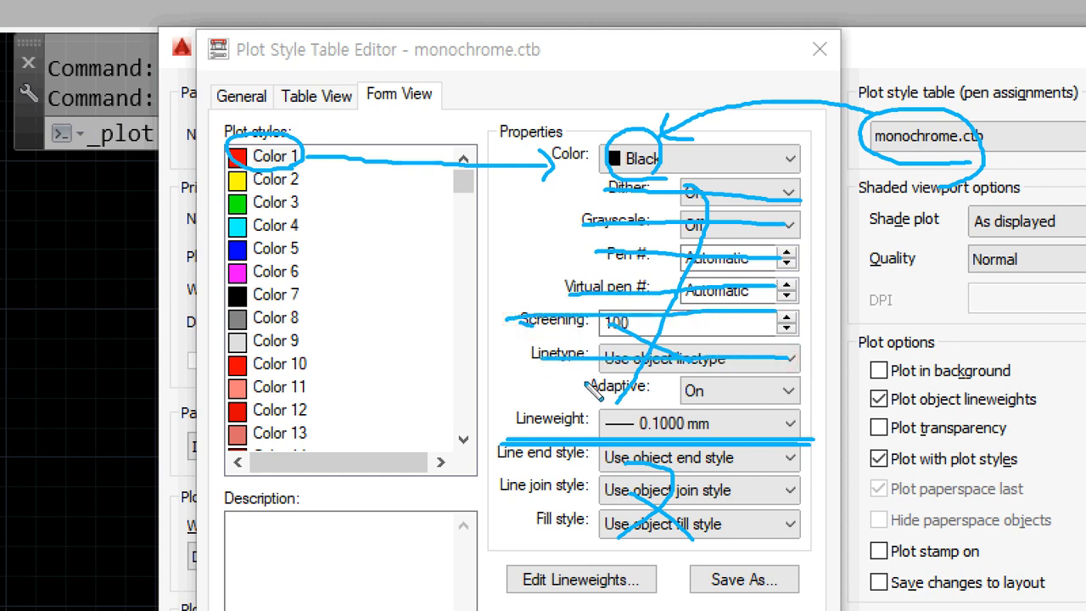
drag(587, 385, 792, 392)
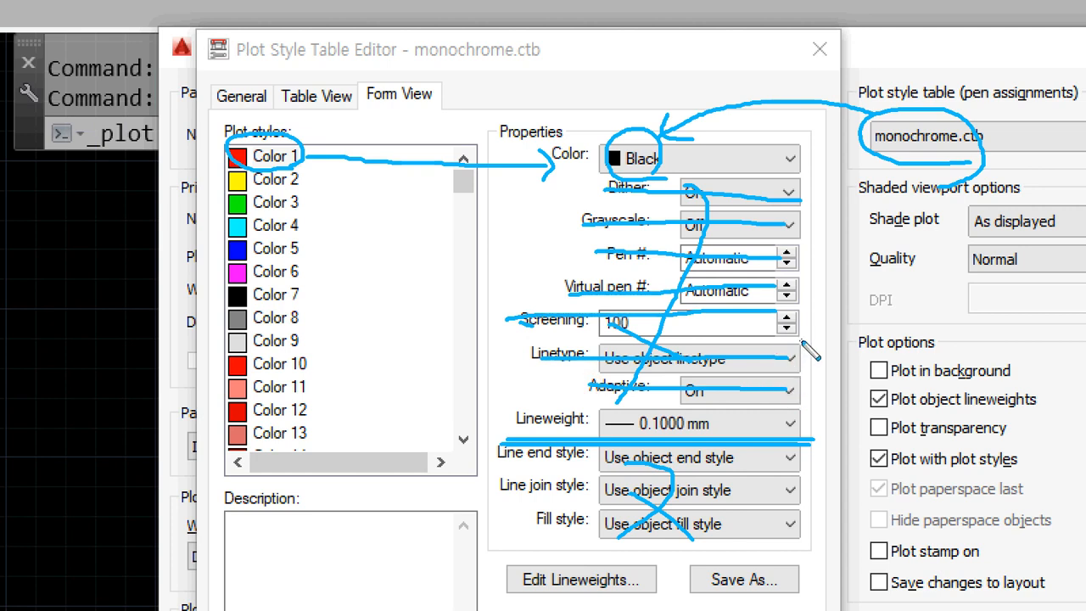
key(e)
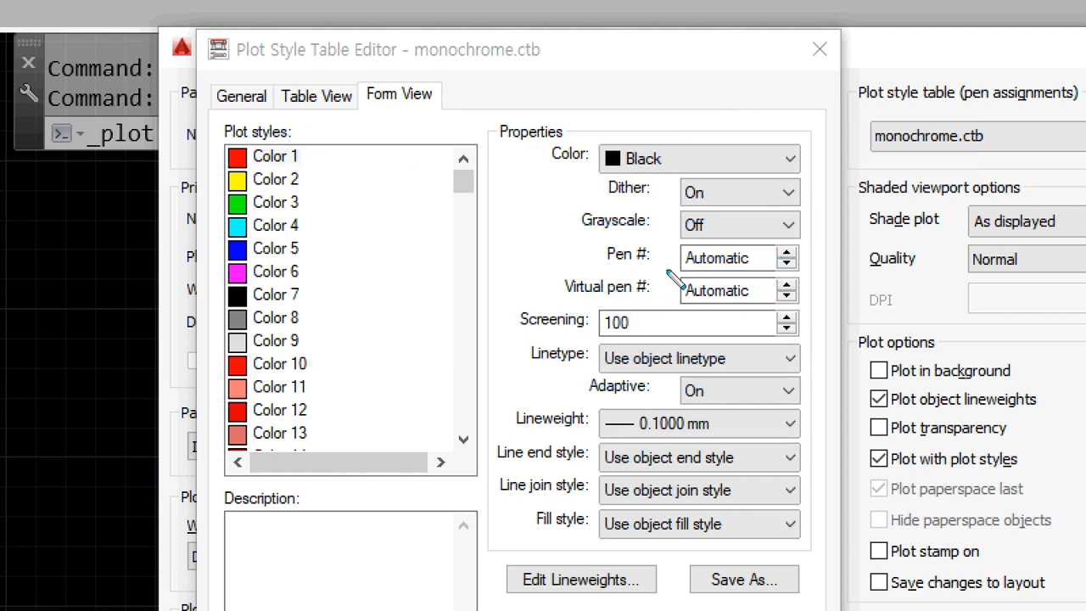
mouse_move(619, 273)
mouse_down()
mouse_move(589, 265)
mouse_move(608, 240)
mouse_move(646, 257)
mouse_move(615, 268)
mouse_up()
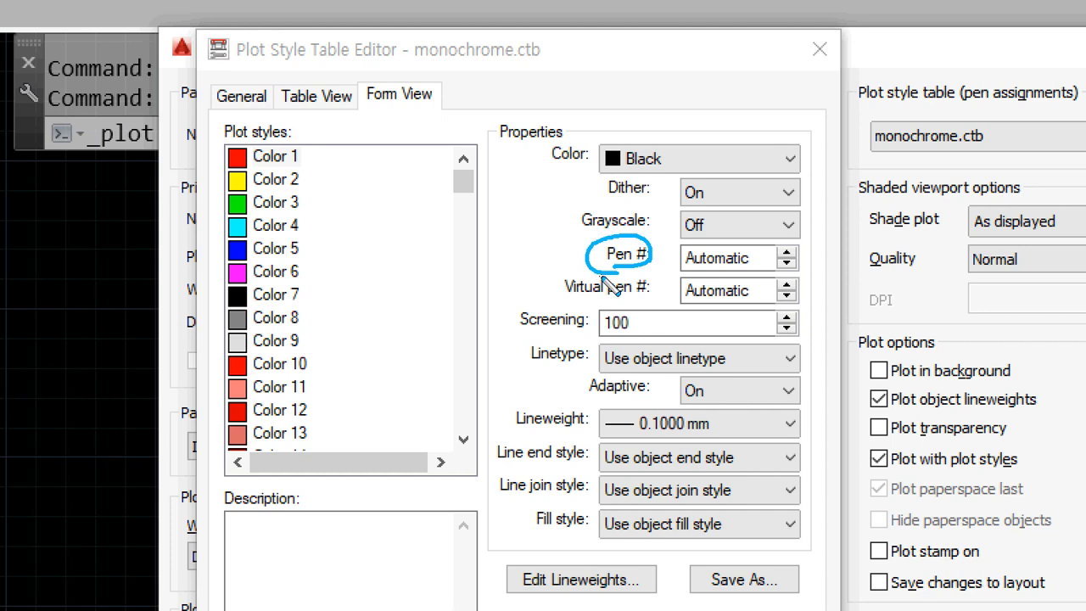
drag(556, 241, 801, 240)
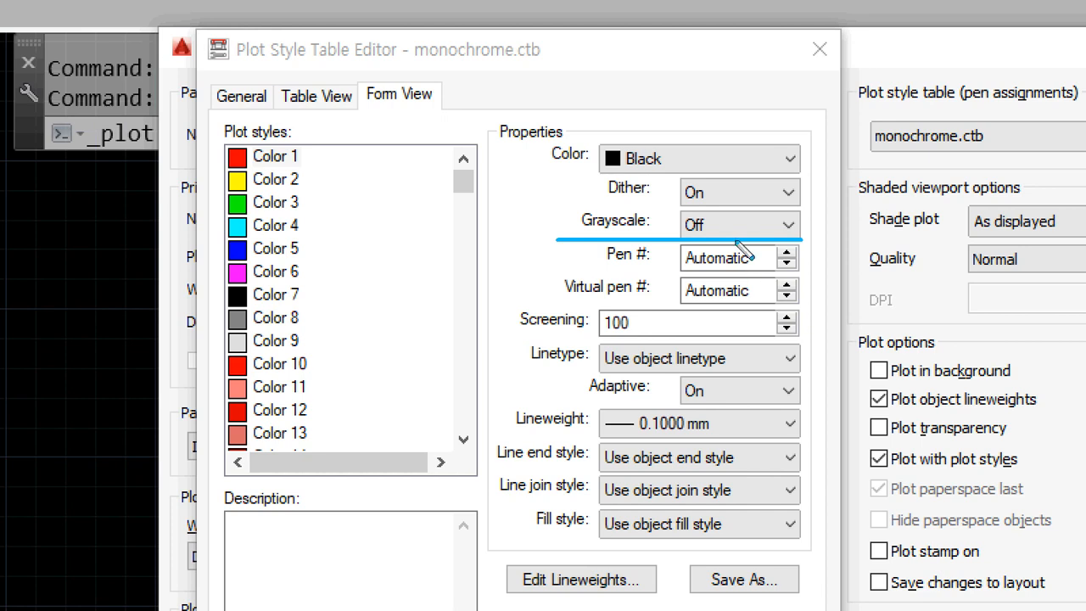
mouse_move(621, 202)
mouse_down()
mouse_move(688, 225)
mouse_move(660, 291)
mouse_up()
drag(636, 248, 705, 290)
key(e)
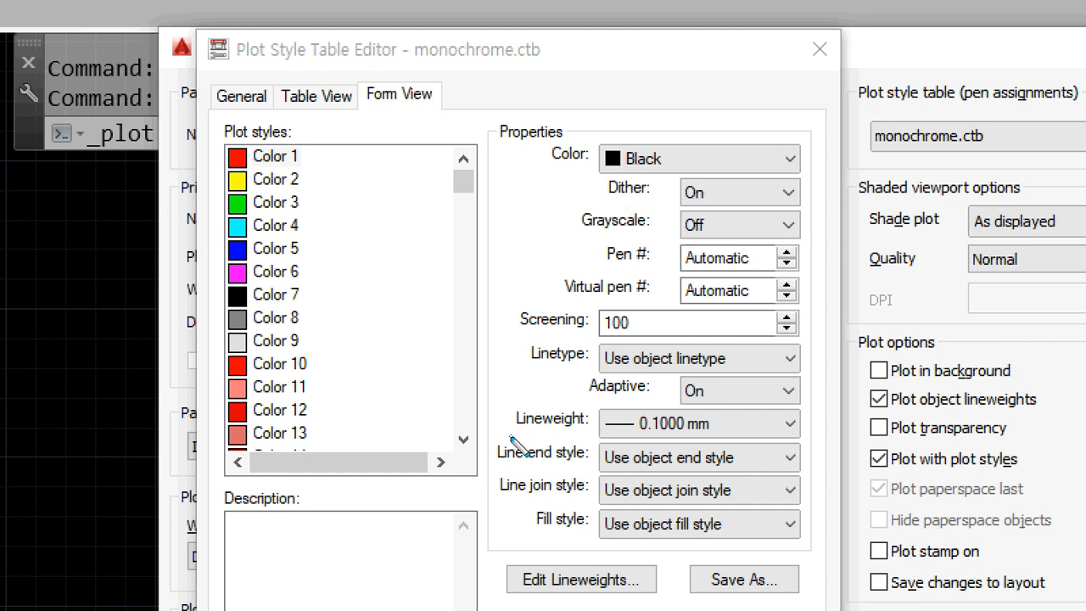
mouse_move(512, 433)
mouse_down()
mouse_move(774, 437)
mouse_move(738, 439)
mouse_up()
drag(295, 162, 235, 162)
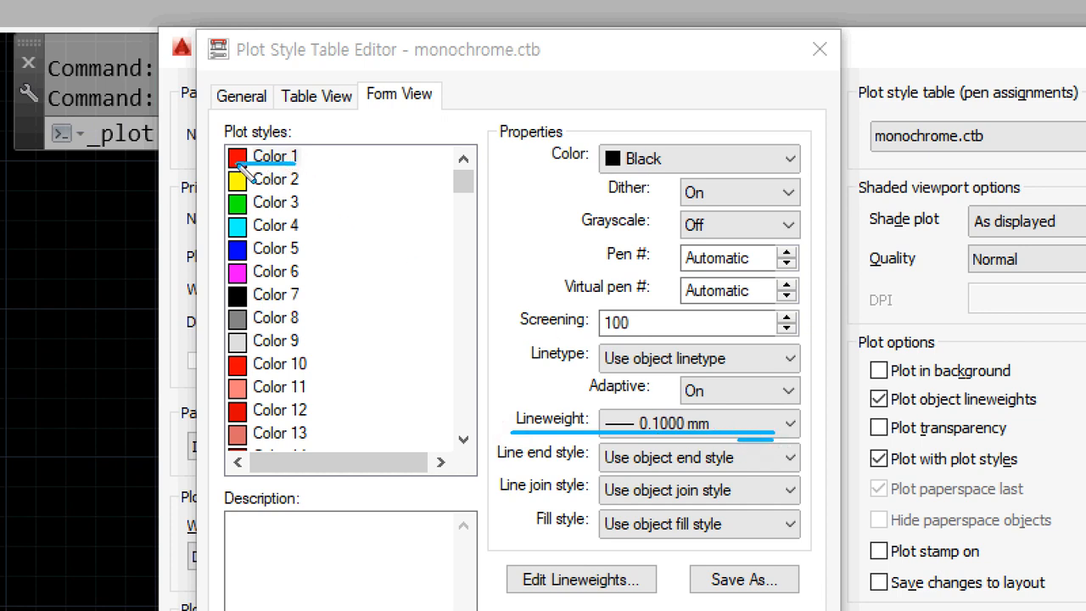
drag(519, 440, 823, 440)
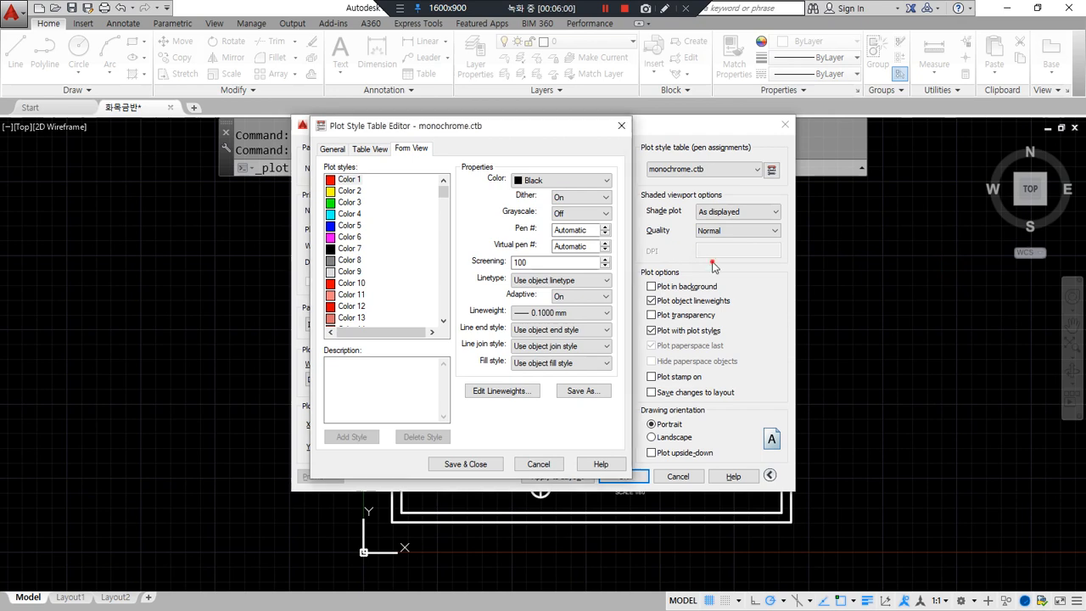
- Set the lineweight of the Color 2 plot style to 0.3000 mm
click(344, 192)
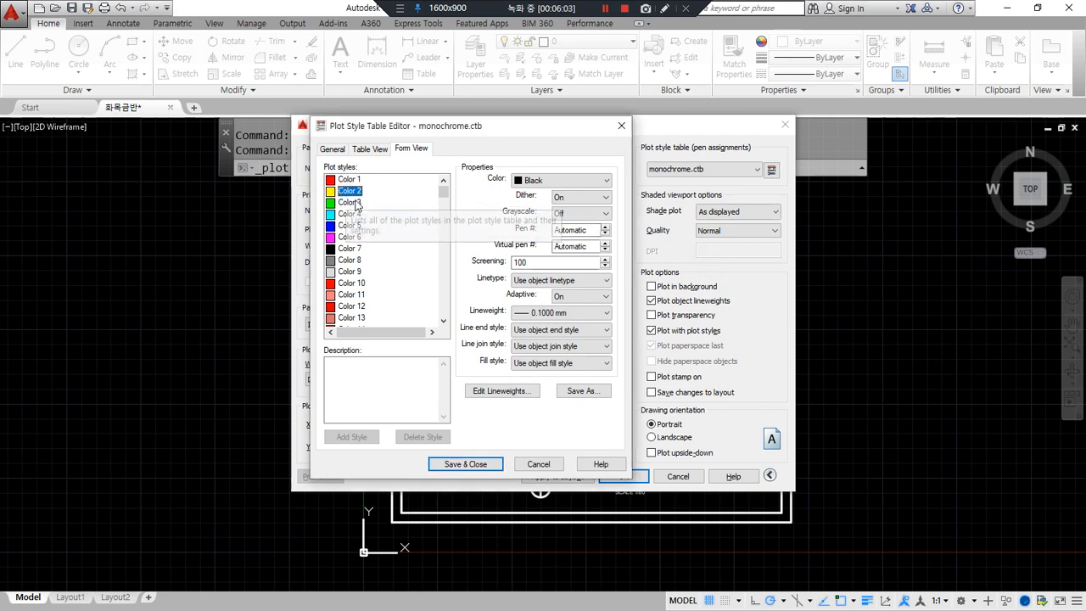
drag(494, 320, 596, 320)
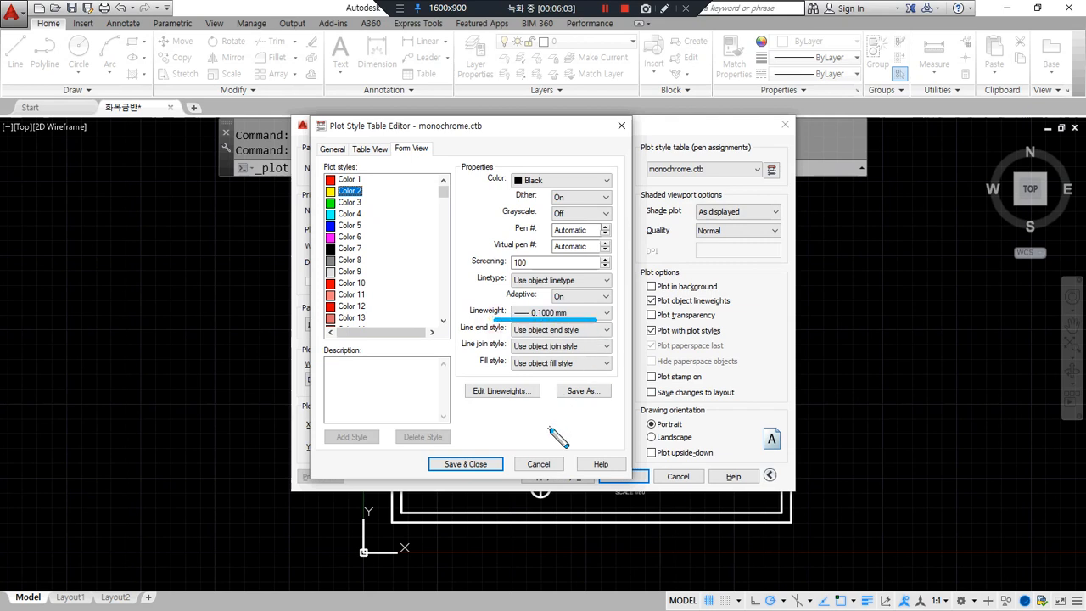
click(570, 313)
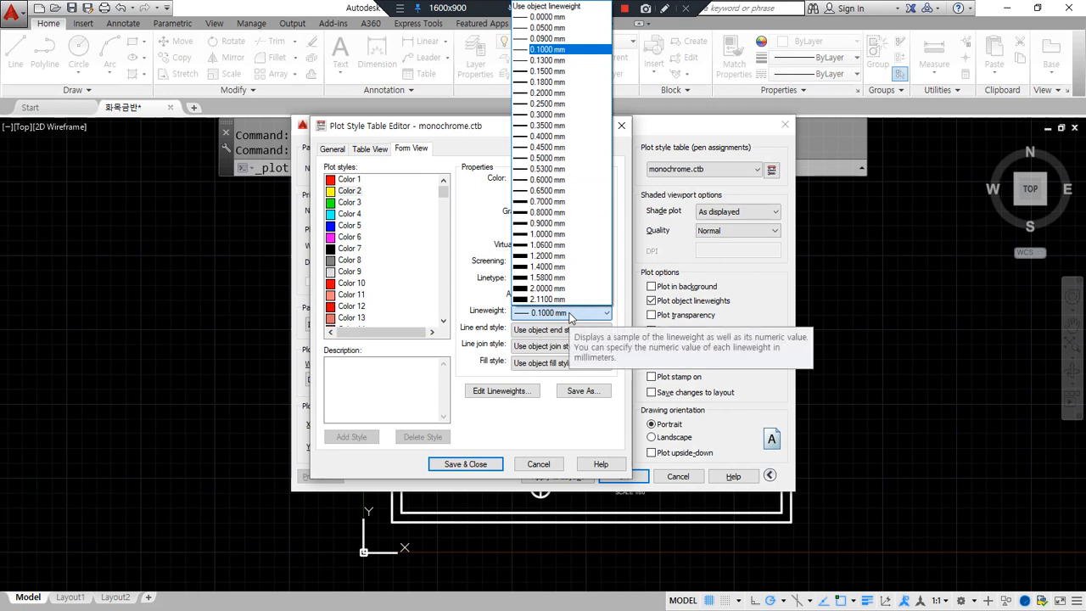
click(585, 115)
- Set the lineweight of the Color 3 and Color 4 plot styles to 0.2000 mm each
click(348, 202)
click(551, 313)
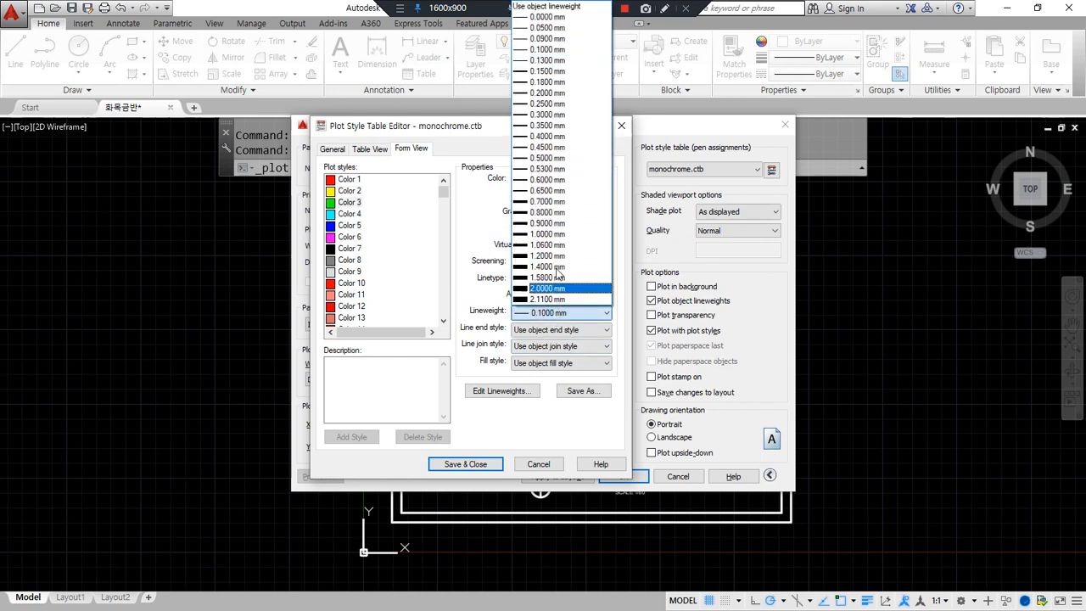
click(563, 95)
click(350, 216)
click(543, 313)
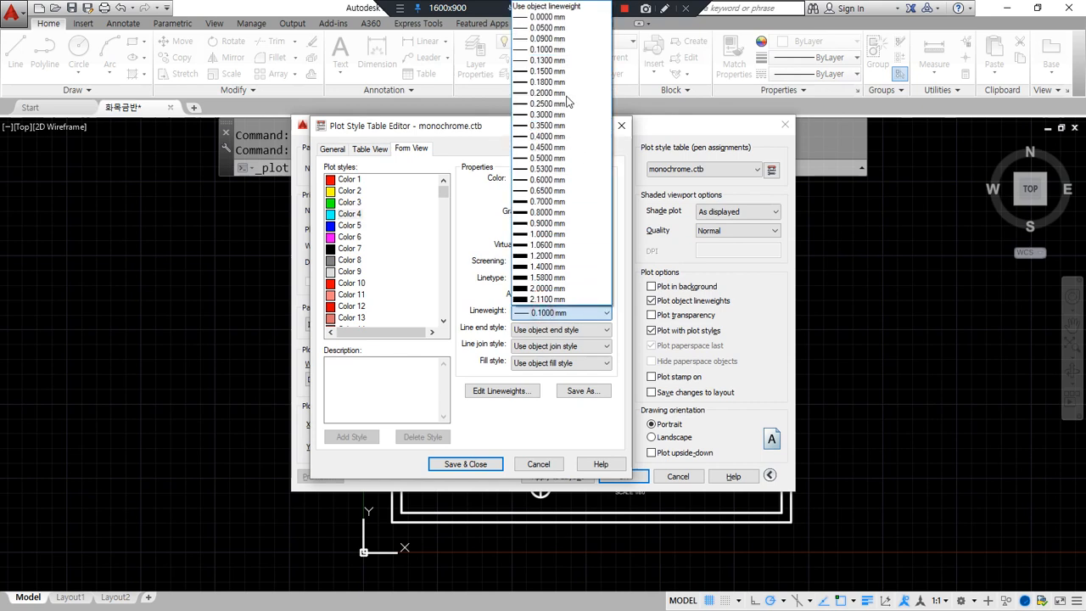
click(560, 93)
- Set the lineweight of the Color 5 and Color 6 plot styles to 0.1000 mm each
click(350, 225)
click(565, 313)
click(547, 49)
click(348, 237)
click(525, 313)
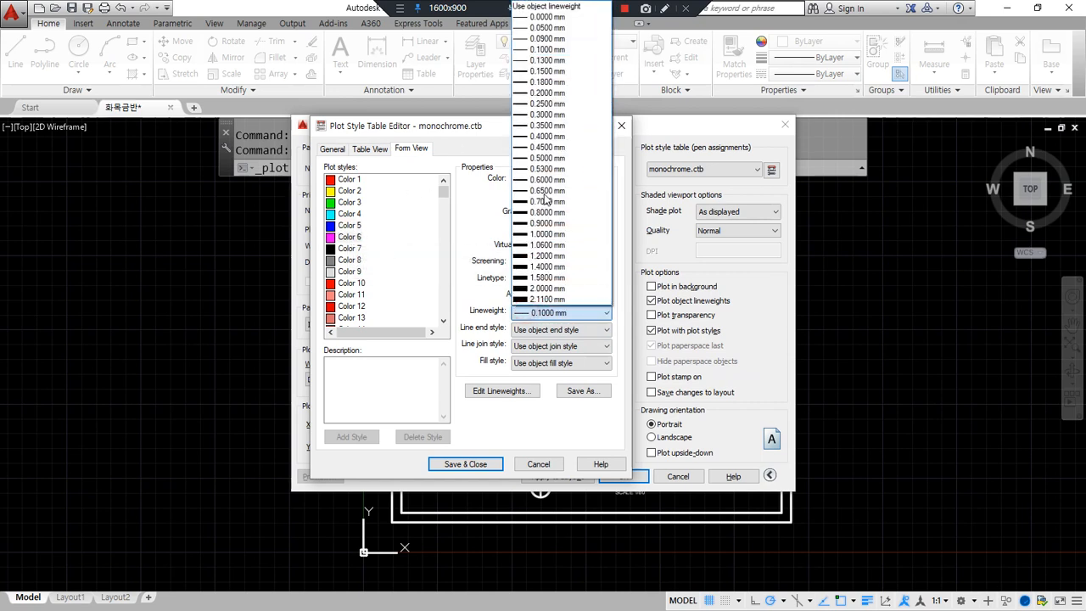
click(552, 51)
- Set the lineweight of the Color 7 plot style to 0.2500 mm
click(346, 248)
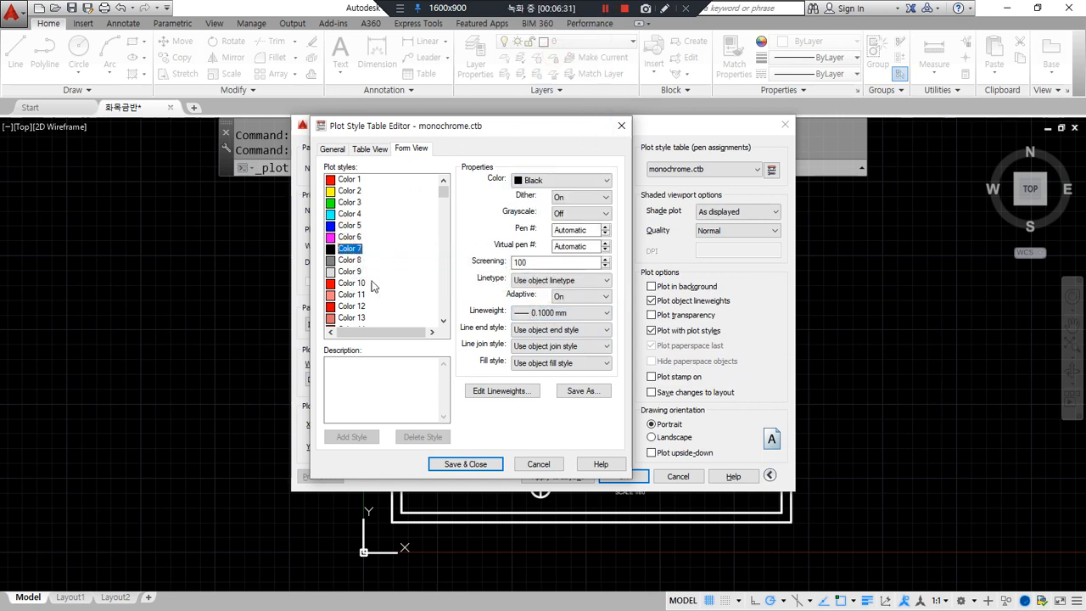
click(551, 314)
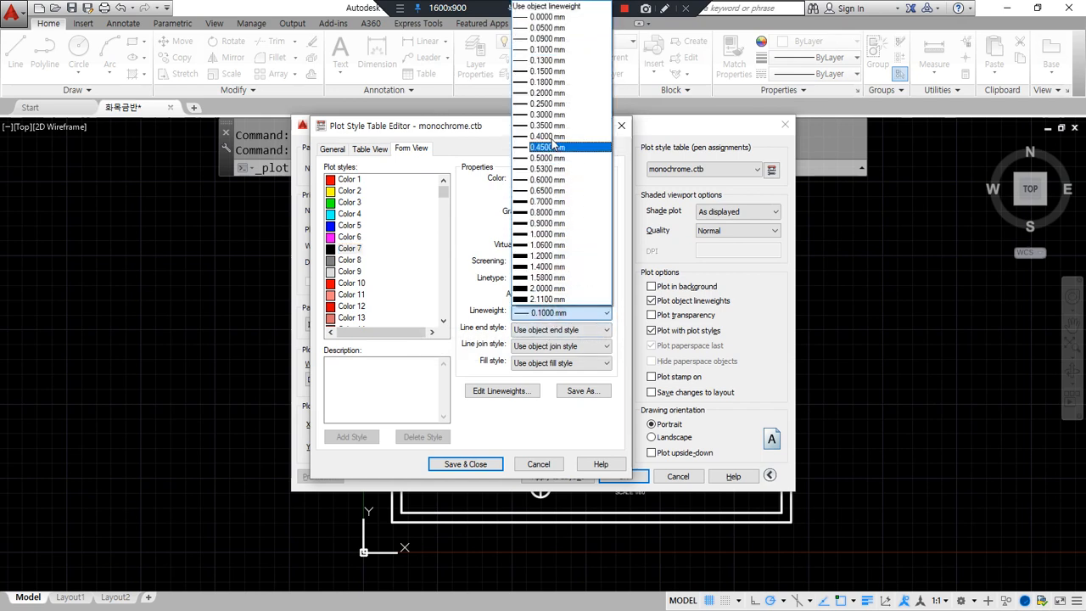
click(549, 104)
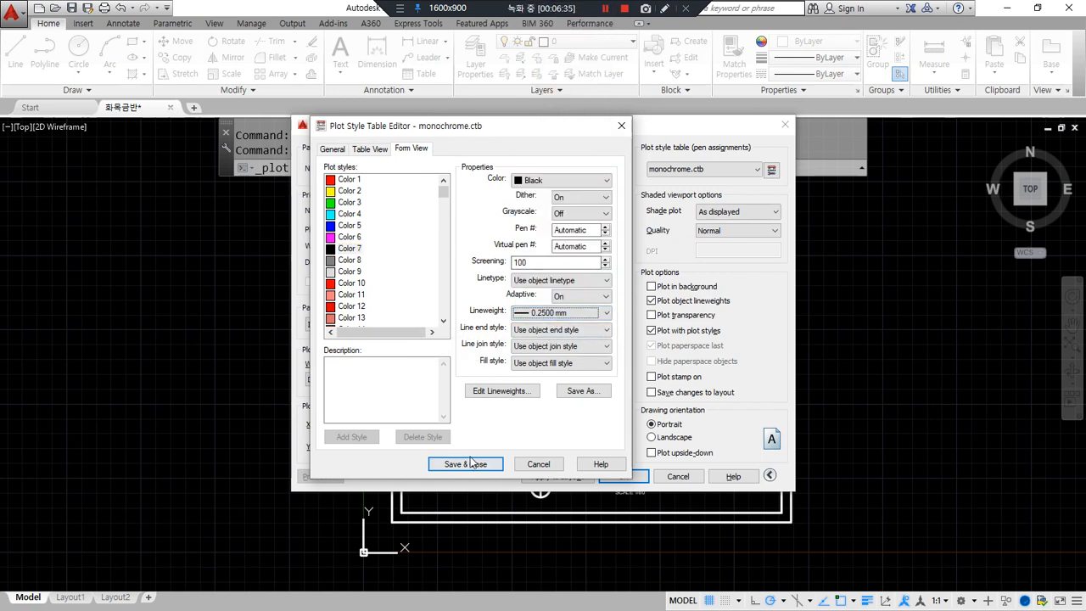
key(ctrl+2)
mouse_move(579, 320)
mouse_down()
mouse_move(510, 301)
mouse_move(553, 350)
mouse_move(572, 272)
mouse_move(515, 321)
mouse_move(606, 349)
mouse_up()
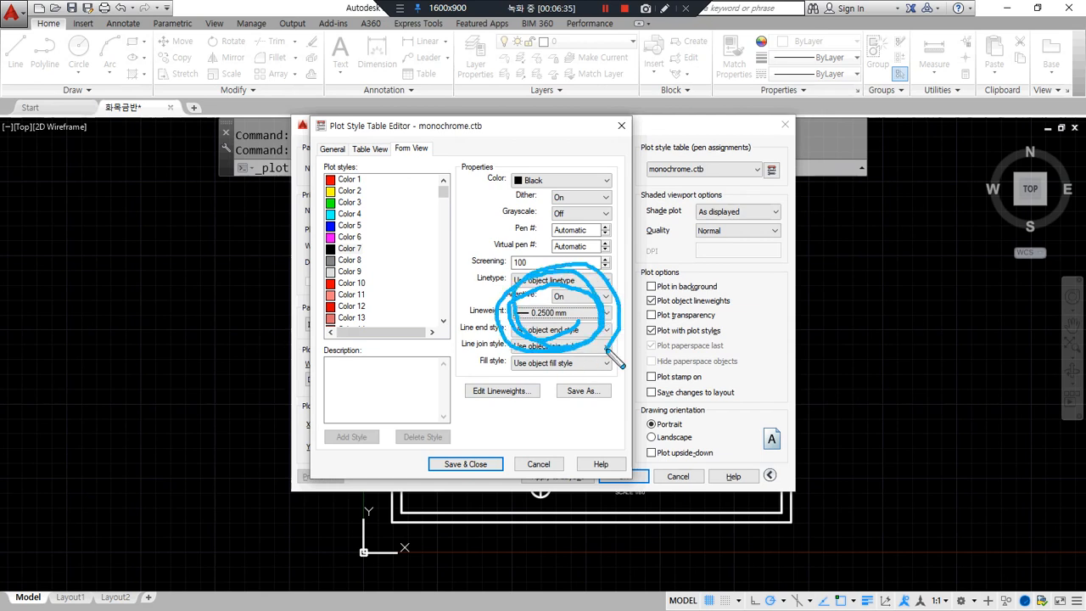
mouse_move(923, 249)
mouse_down()
mouse_move(912, 509)
mouse_move(901, 217)
mouse_move(907, 247)
mouse_move(842, 295)
mouse_move(846, 367)
mouse_up()
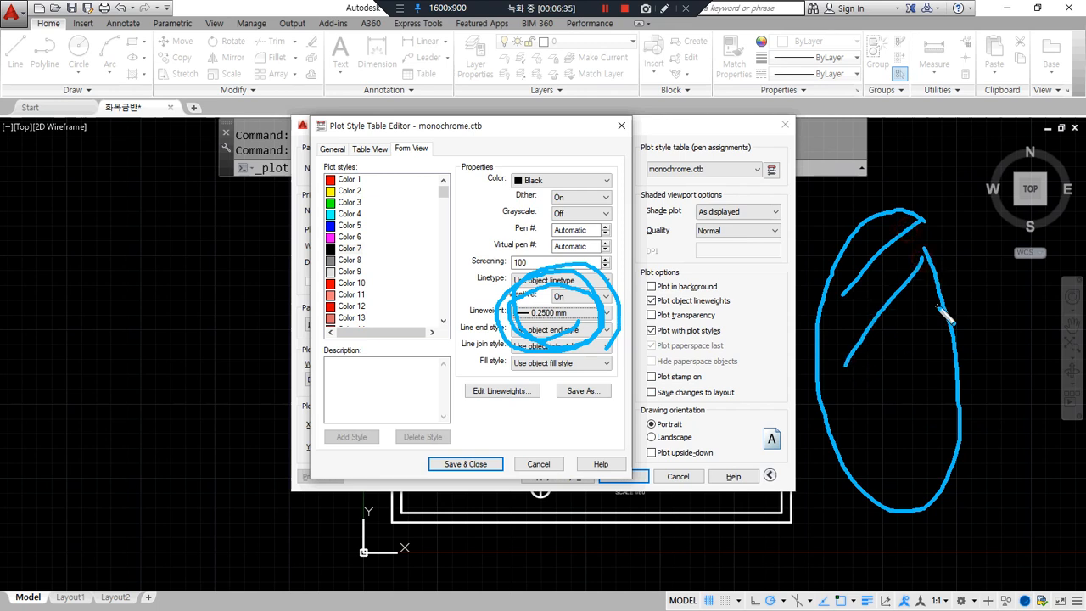
drag(939, 307, 846, 428)
drag(966, 366, 852, 476)
drag(950, 440, 891, 501)
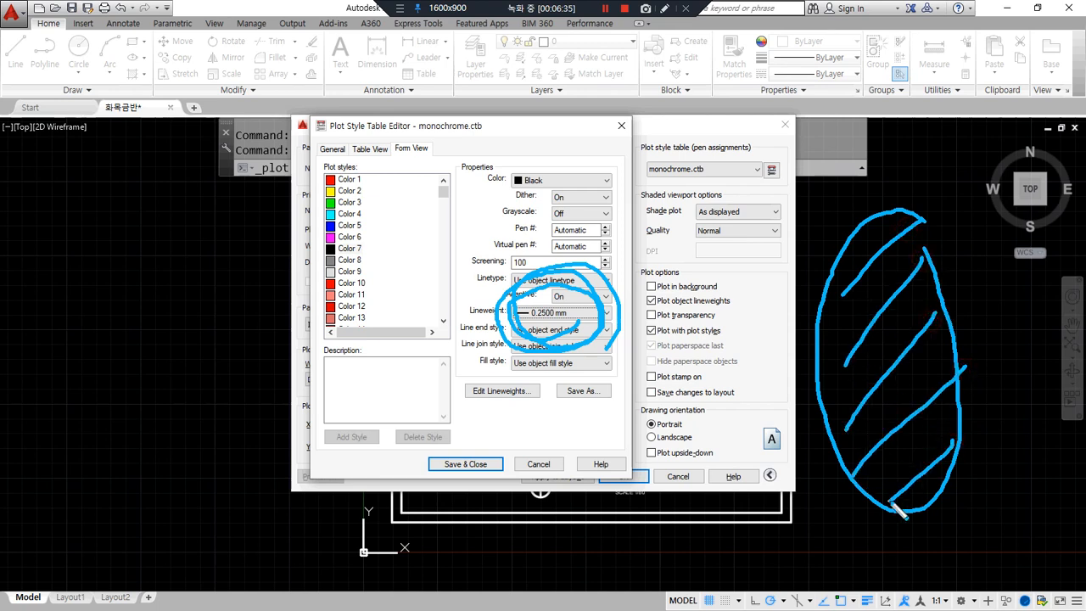
mouse_move(414, 246)
mouse_down()
mouse_move(397, 312)
mouse_move(330, 151)
mouse_move(411, 329)
mouse_up()
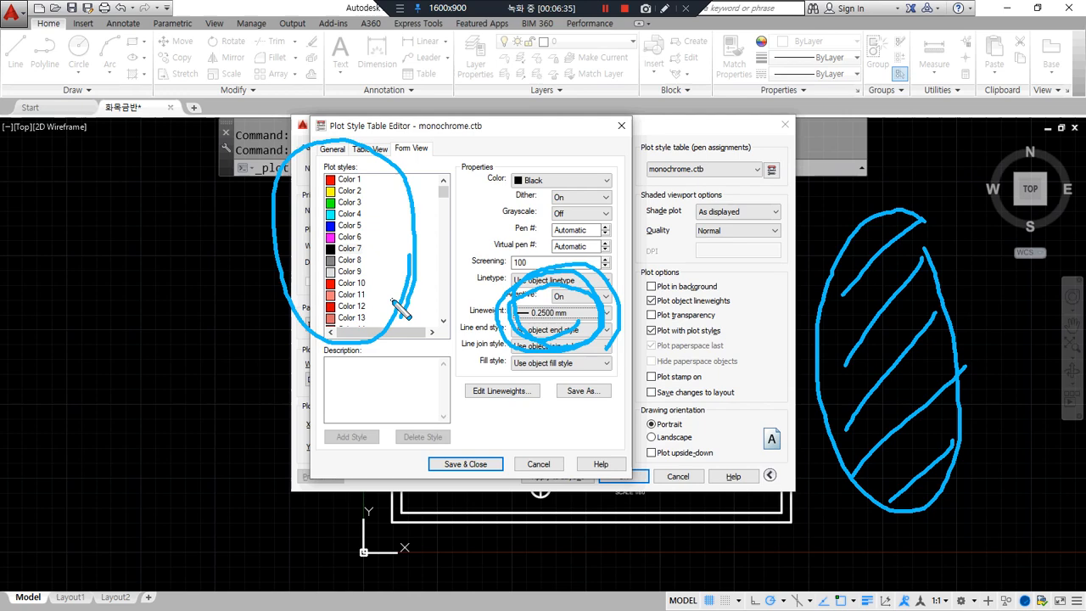
mouse_move(472, 128)
mouse_down()
mouse_move(417, 127)
mouse_move(448, 127)
mouse_up()
mouse_move(554, 344)
mouse_down()
mouse_move(310, 293)
mouse_move(560, 216)
mouse_move(476, 351)
mouse_up()
key(Escape)
key(ctrl+alt+d)
mouse_move(433, 486)
mouse_down()
mouse_move(485, 453)
mouse_move(428, 486)
mouse_up()
key(Escape)
- Save and close the edited monochrome.ctb plot style table and leave the Plot dialog without plotting
click(434, 465)
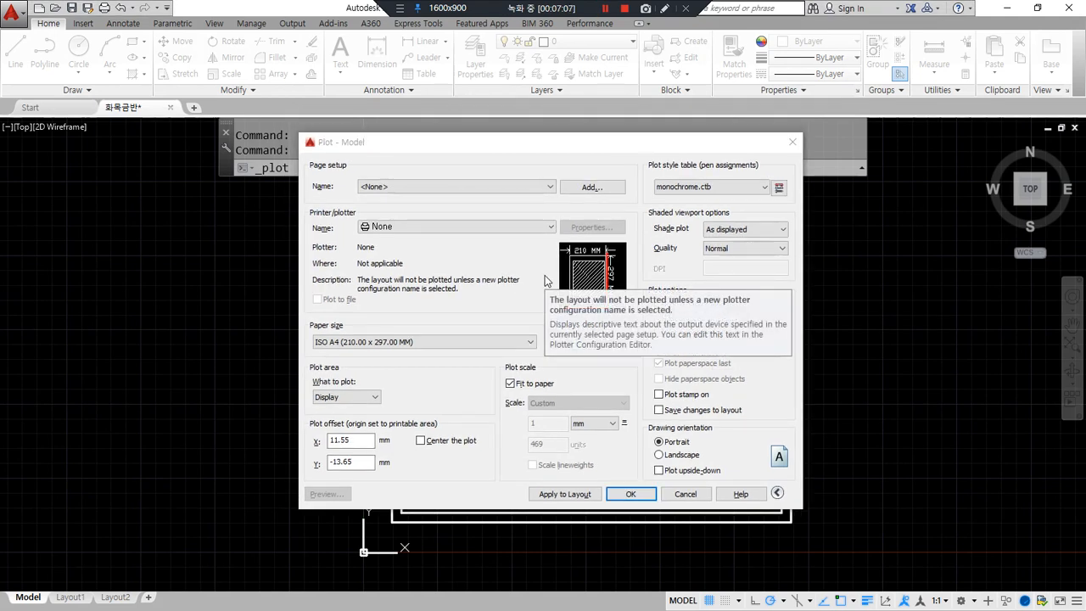
drag(628, 151, 329, 142)
key(Escape)
- Open the layer properties manager, shrink its window, and examine the lineweight assigned to each layer
scroll(562, 340, up, 5)
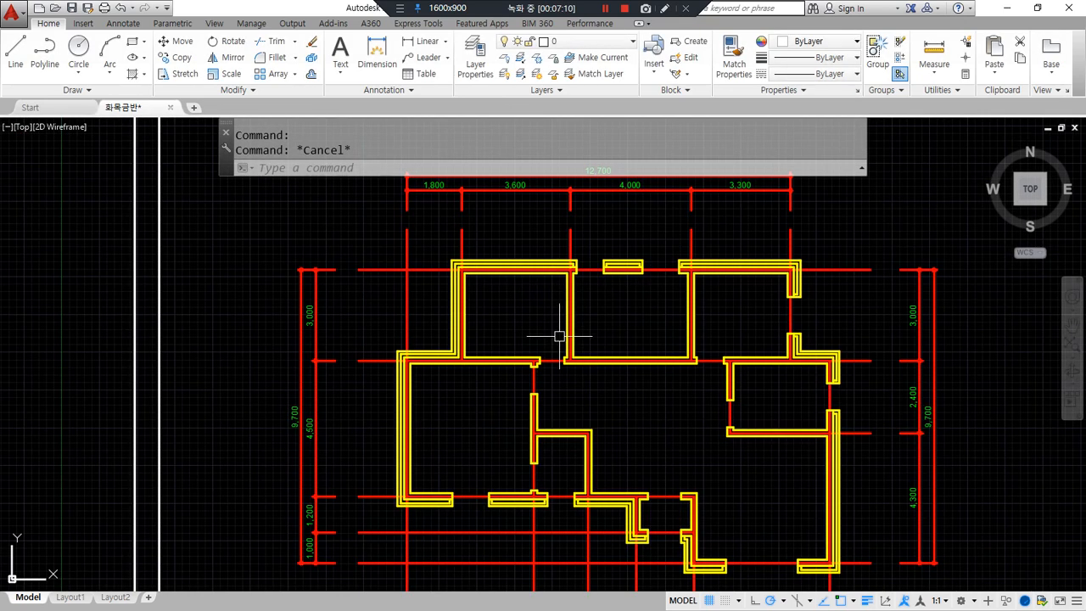
scroll(706, 411, up, 2)
middle_drag(710, 368, 817, 432)
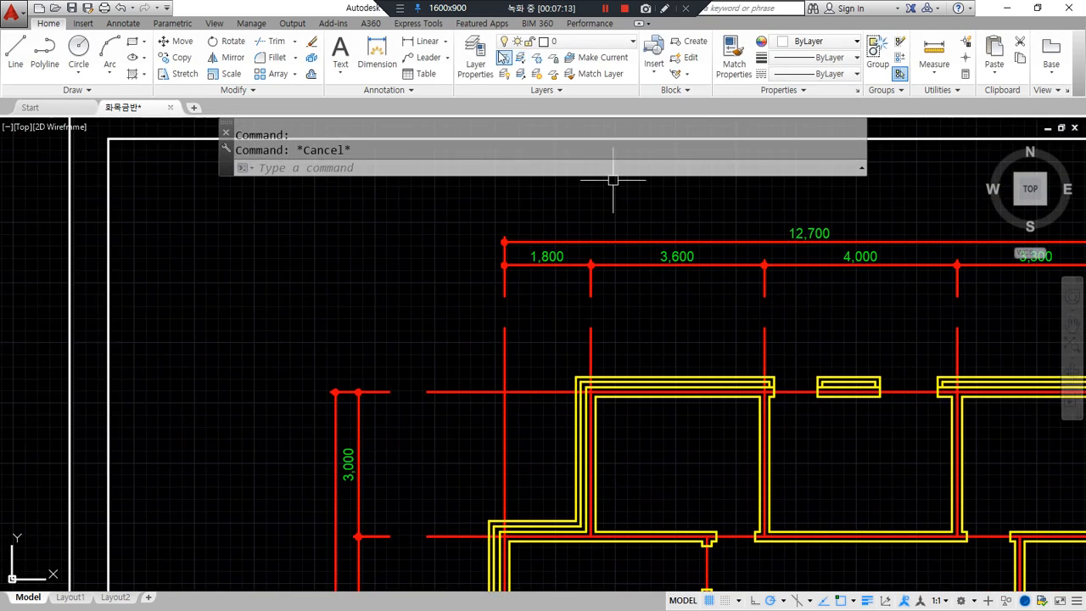
click(477, 56)
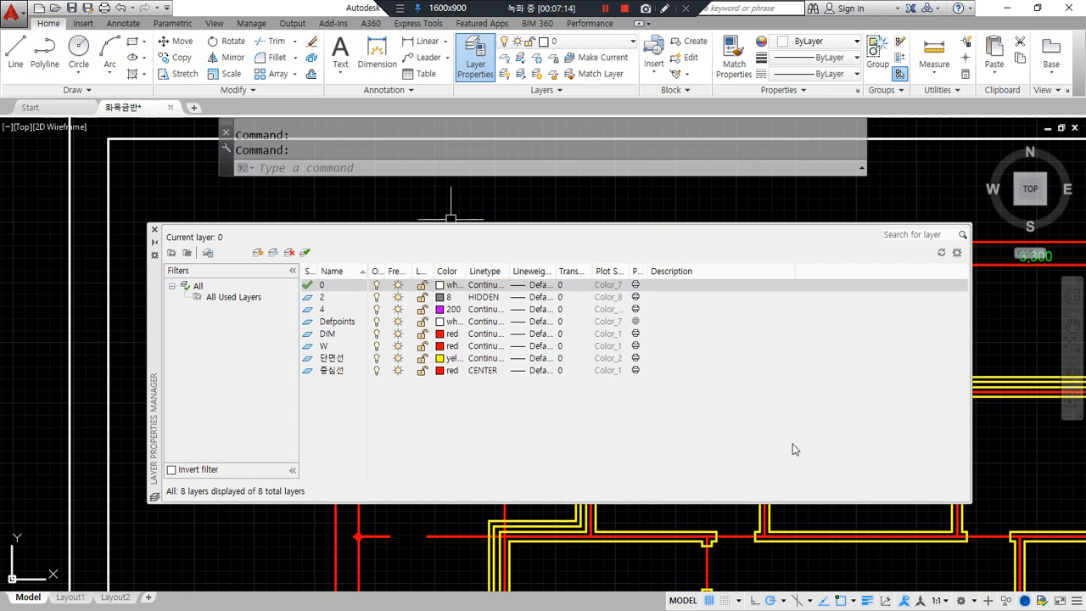
drag(964, 498, 780, 442)
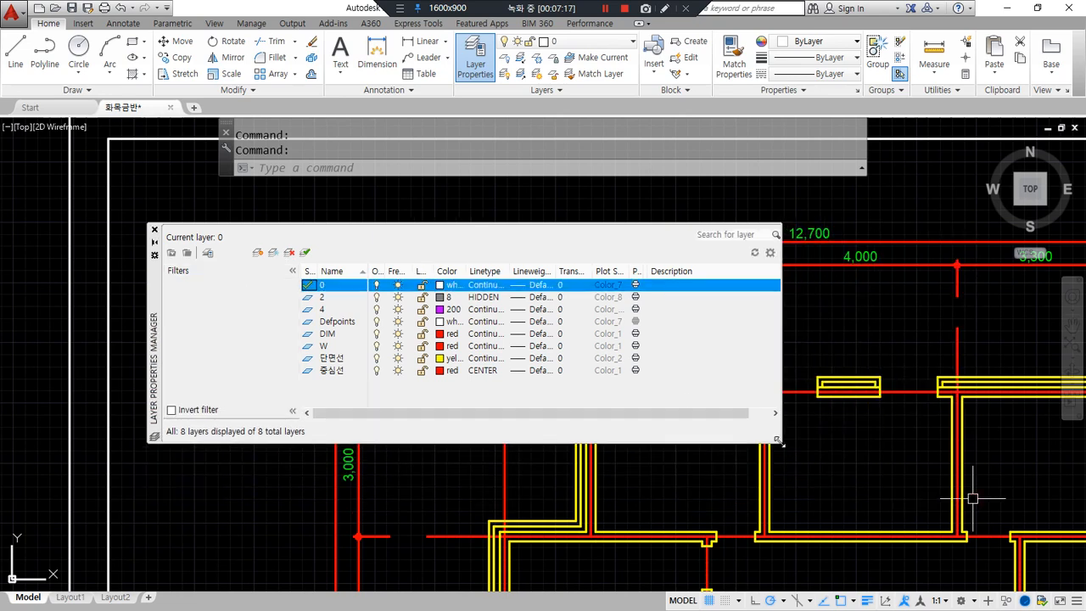
mouse_move(535, 251)
mouse_down()
mouse_move(498, 353)
mouse_move(567, 339)
mouse_move(536, 253)
mouse_move(523, 249)
mouse_up()
key(Escape)
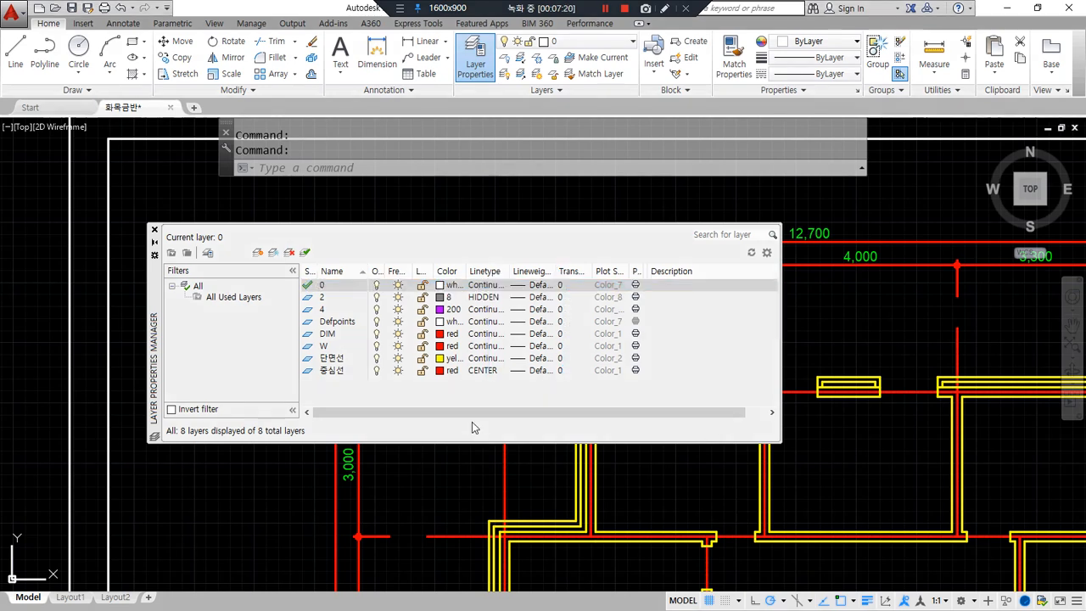
mouse_move(507, 386)
mouse_down()
mouse_move(543, 261)
mouse_move(564, 399)
mouse_move(529, 408)
mouse_up()
drag(613, 233, 612, 253)
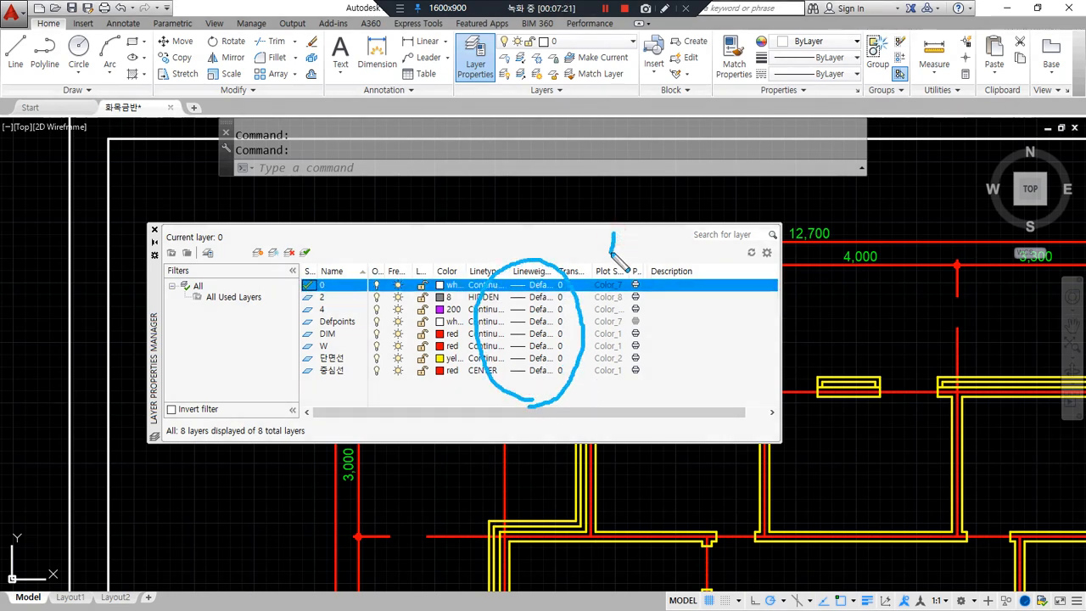
key(Escape)
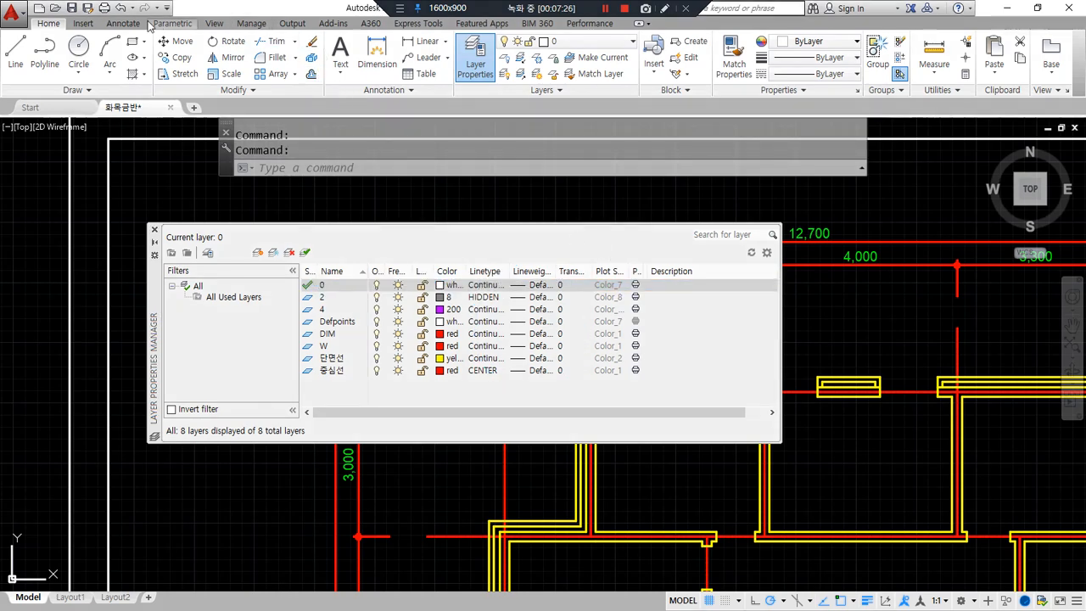
- Restart the Plot command, move its dialog beside the layer list, and open the monochrome.ctb plot style table for editing
click(104, 9)
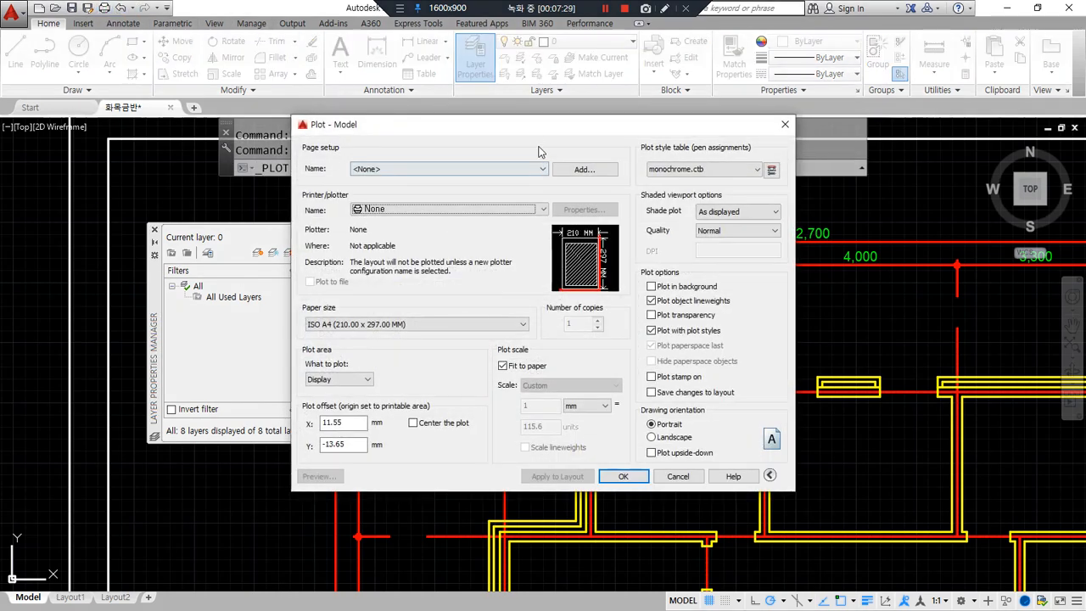
drag(481, 138, 246, 137)
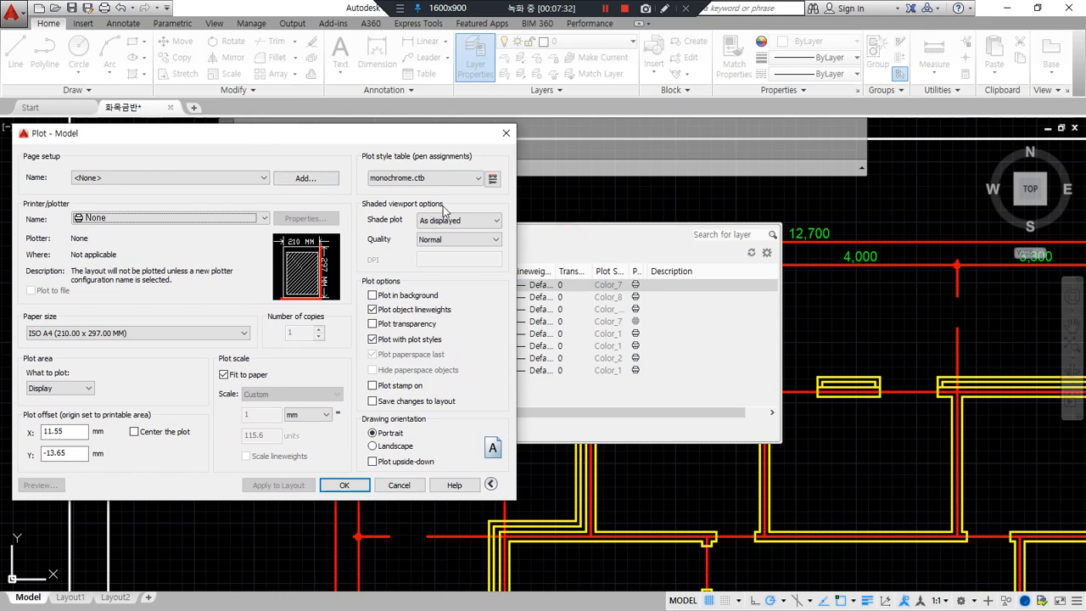
click(492, 180)
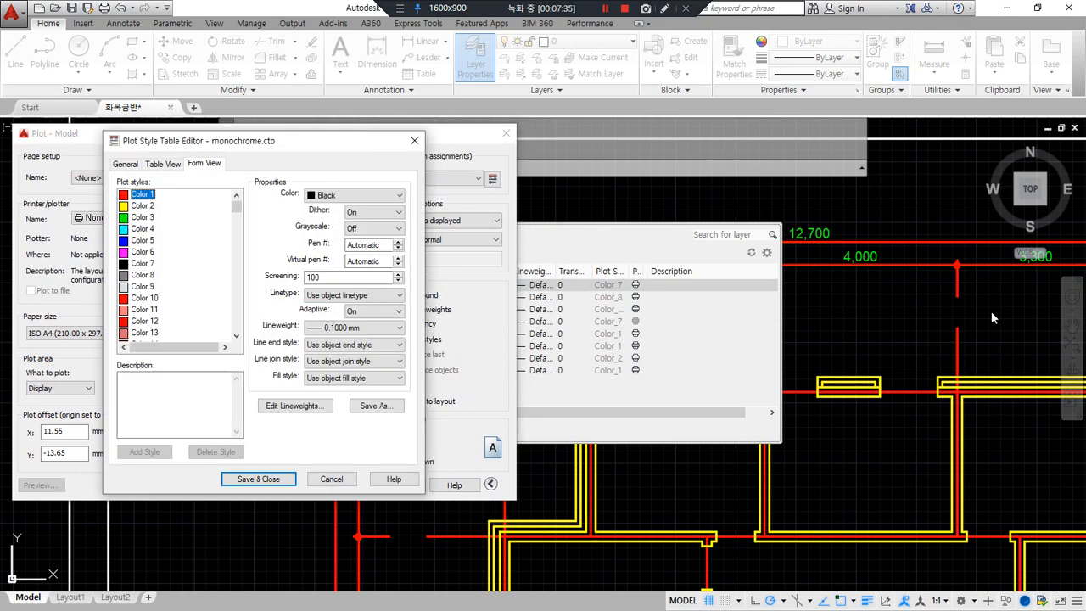
drag(127, 195, 173, 196)
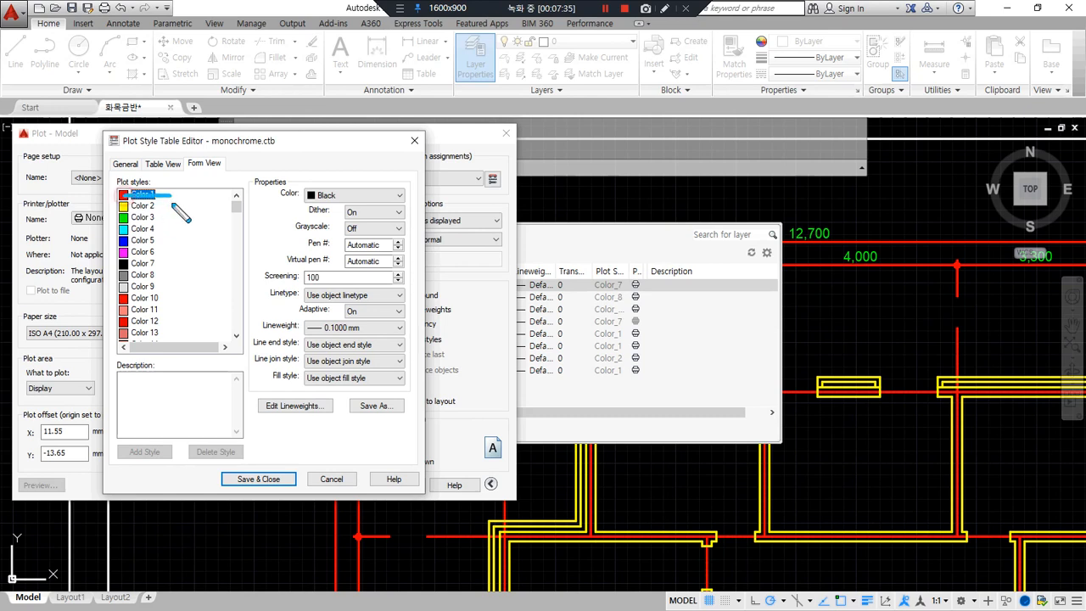
- Select the Color 2 plot style and examine its lineweight setting, comparing it with the plot styles assigned in the layer list
drag(912, 250, 924, 275)
drag(329, 336, 380, 338)
key(Escape)
click(142, 205)
drag(986, 388, 1010, 406)
drag(294, 334, 360, 334)
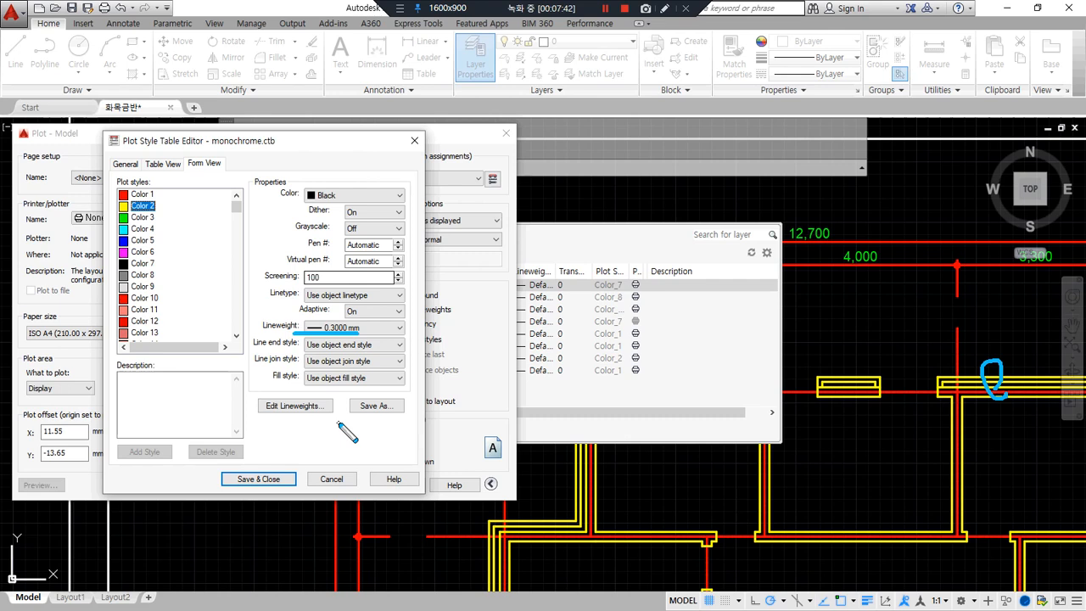
mouse_move(347, 307)
mouse_down()
mouse_move(284, 214)
mouse_move(315, 358)
mouse_up()
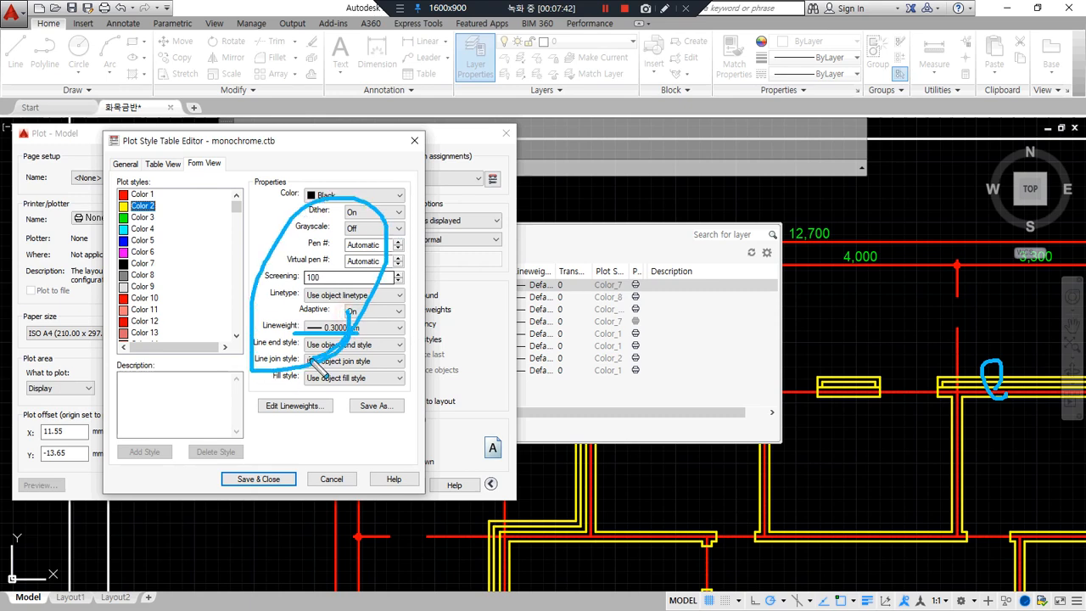
mouse_move(587, 405)
mouse_down()
mouse_move(552, 422)
mouse_move(533, 341)
mouse_move(594, 338)
mouse_move(598, 364)
mouse_up()
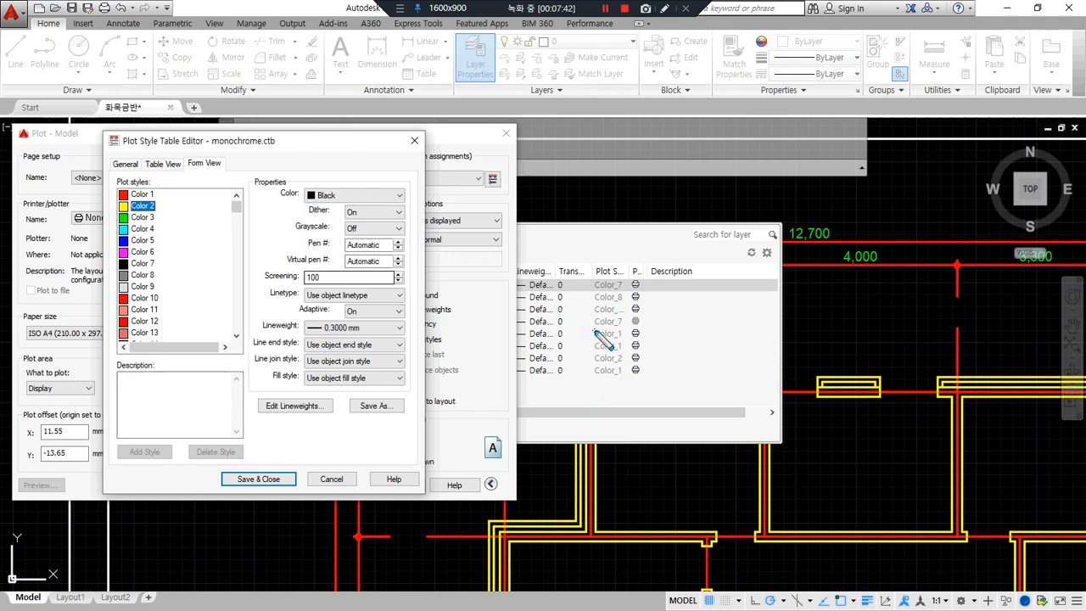
drag(599, 288, 596, 365)
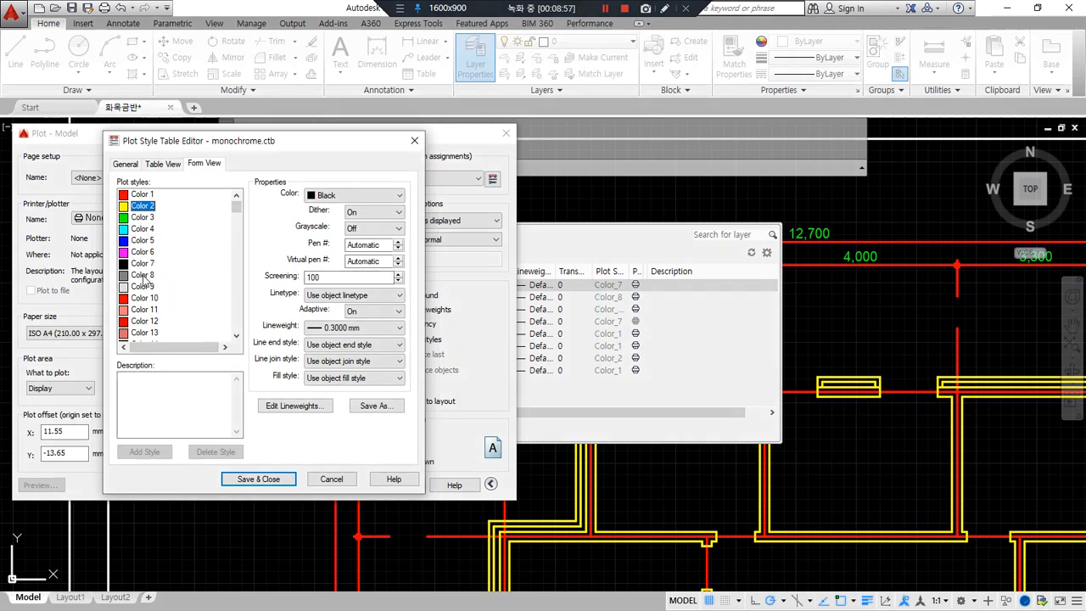
- Set the lineweight of the Color 8 plot style to Use object lineweight
click(143, 275)
scroll(358, 326, up, 5)
click(359, 328)
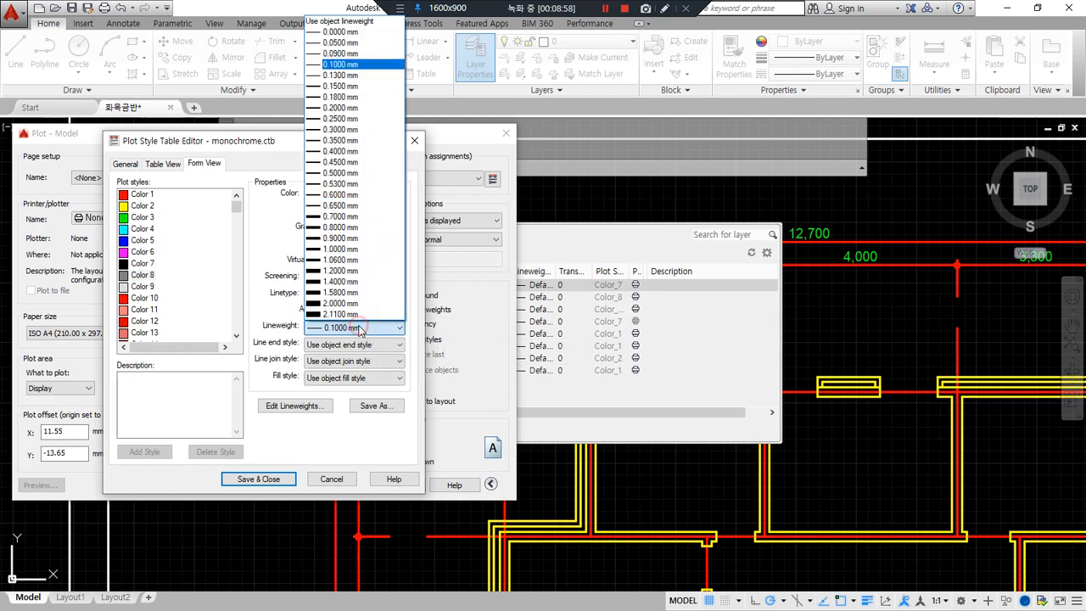
click(381, 23)
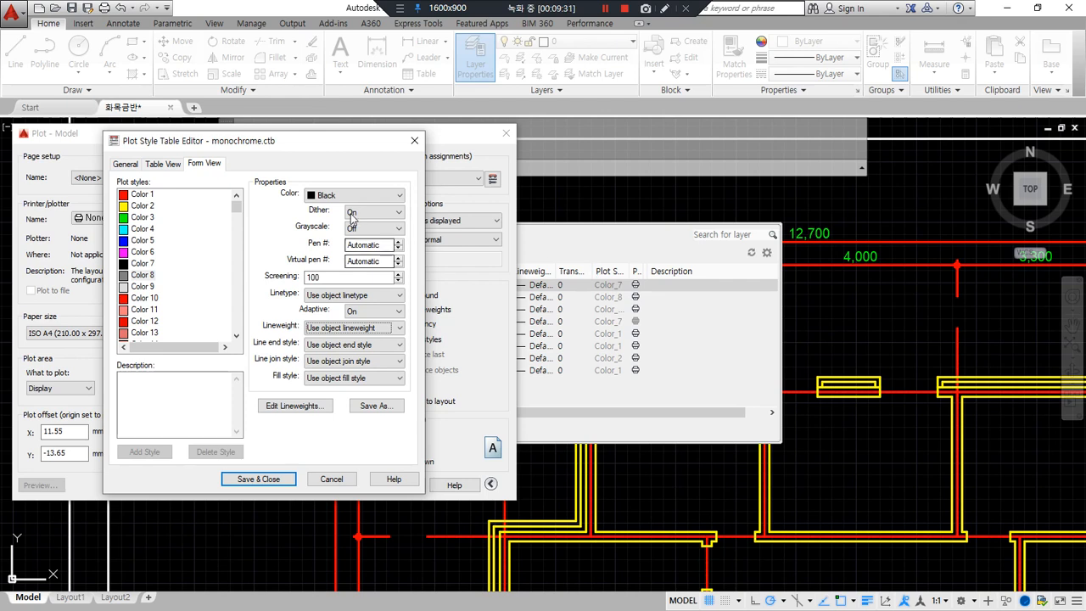
- Check the Color 2 plot style's lineweight, and save and close the monochrome.ctb plot style table
click(156, 209)
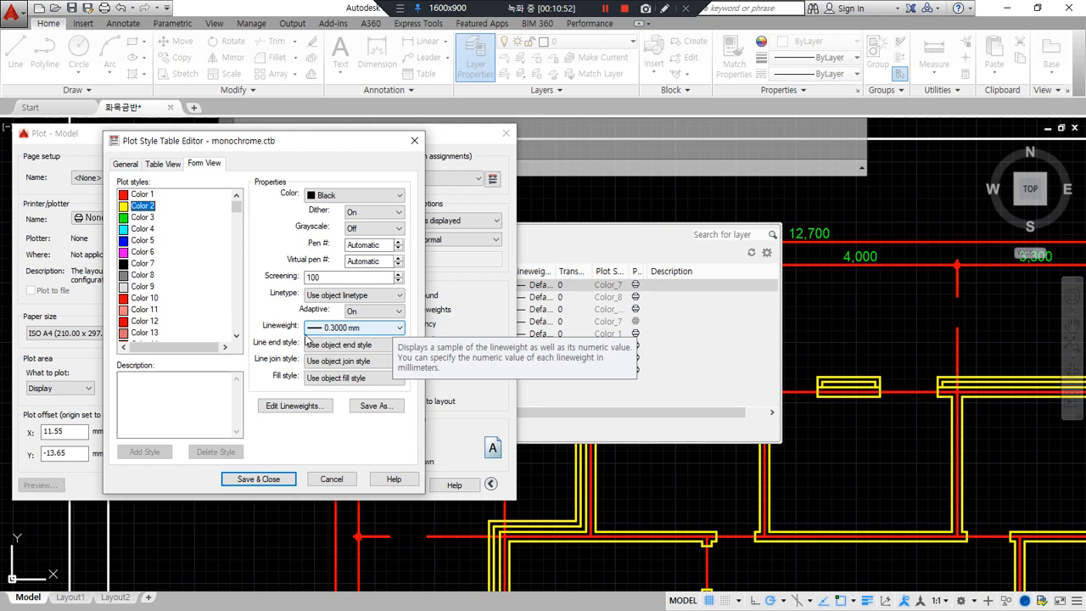
click(229, 475)
drag(227, 463, 264, 501)
mouse_move(391, 427)
mouse_down()
mouse_move(360, 424)
mouse_move(414, 404)
mouse_move(383, 419)
mouse_up()
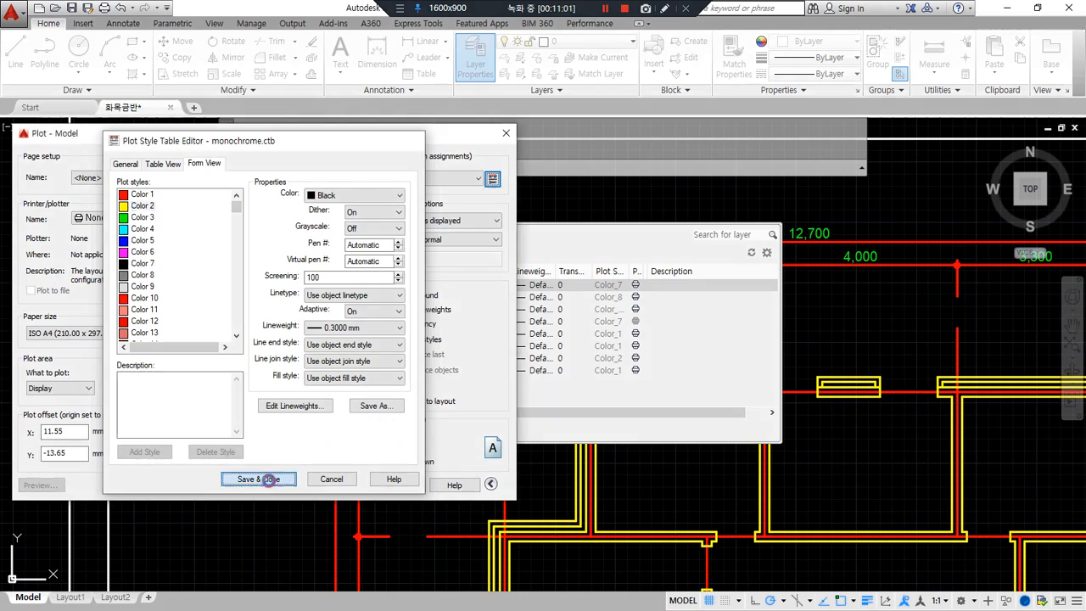
click(261, 478)
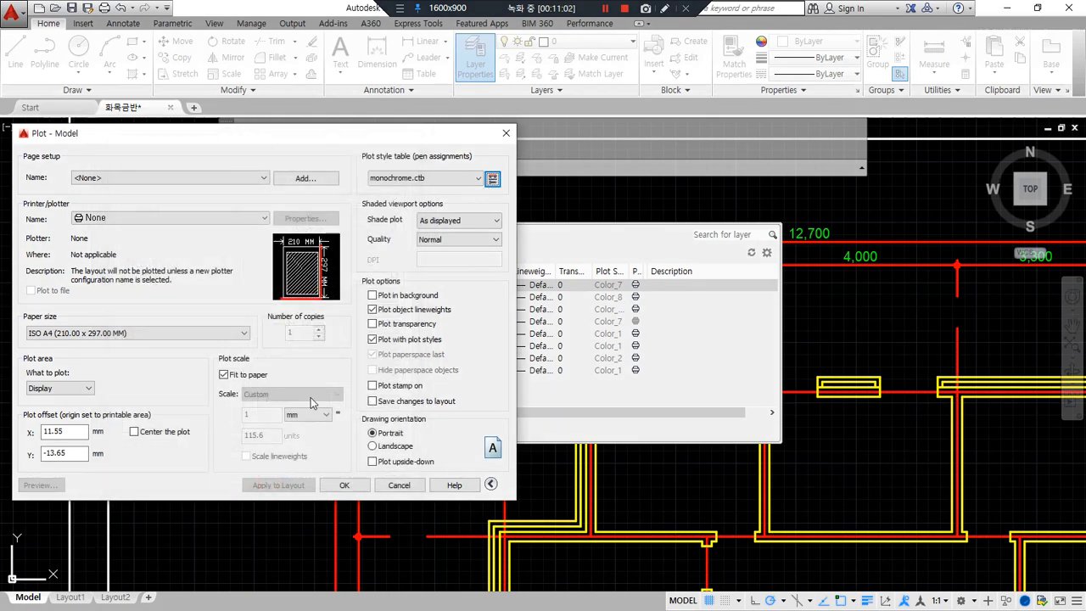
- Choose monochrome.ctb as the plot style table, assign it to all layouts, and reposition the Plot dialog
click(472, 180)
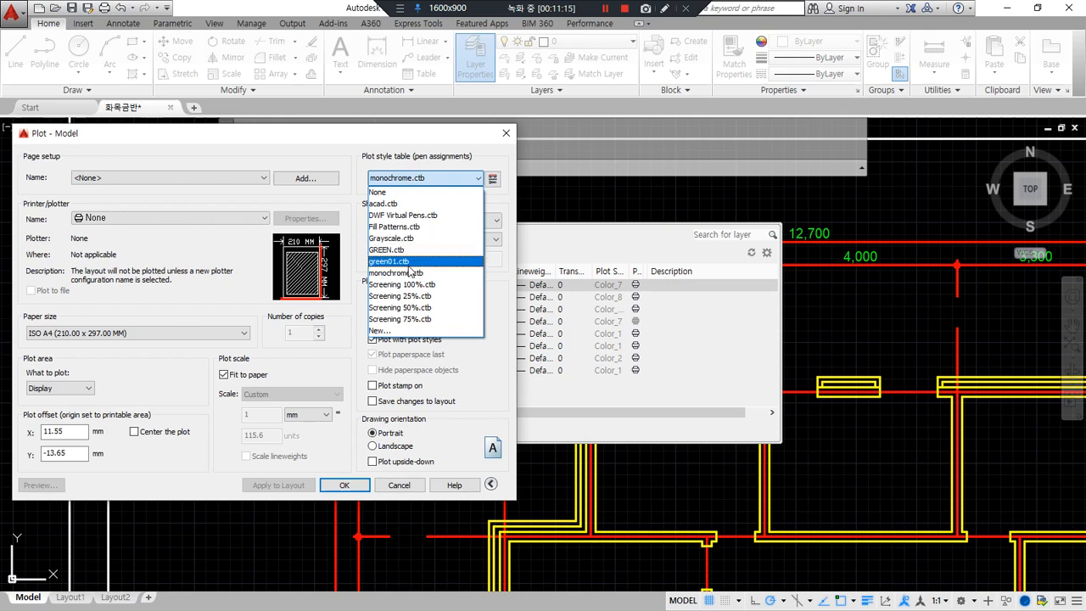
click(412, 274)
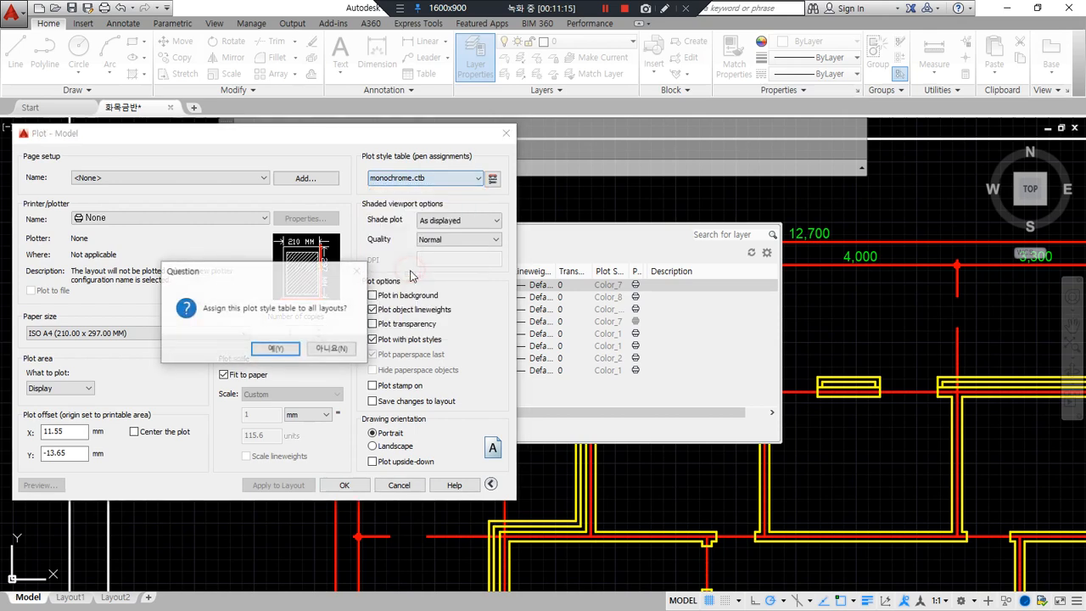
click(275, 348)
drag(367, 129, 415, 118)
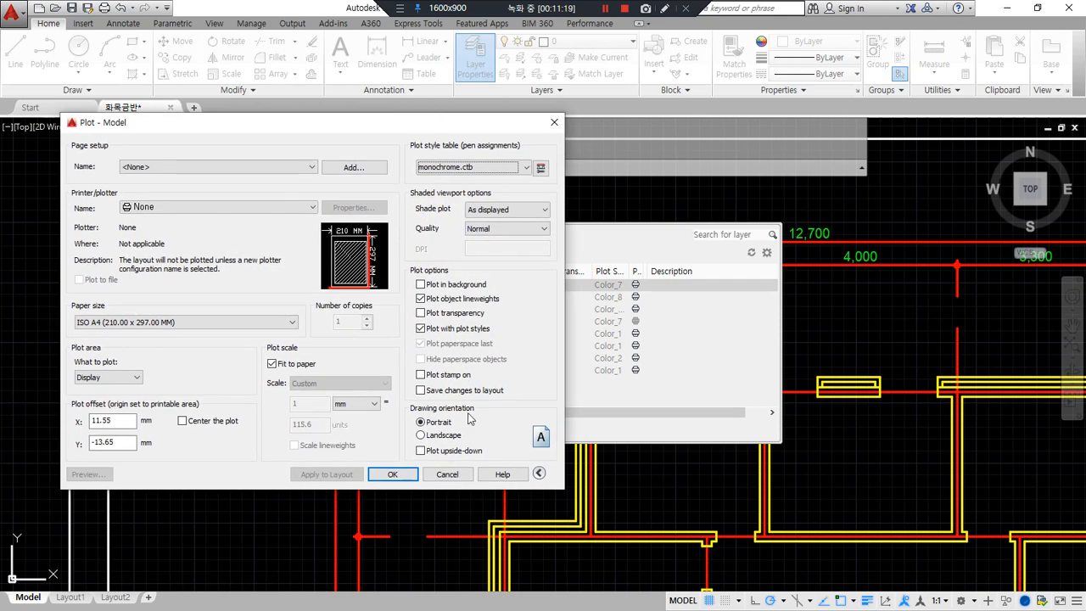
- Set the plot's drawing orientation to Landscape
mouse_move(450, 460)
mouse_down()
mouse_move(502, 397)
mouse_move(485, 471)
mouse_move(416, 458)
mouse_move(540, 457)
mouse_move(400, 458)
mouse_move(535, 429)
mouse_up()
mouse_move(633, 202)
mouse_down()
mouse_move(633, 438)
mouse_move(779, 353)
mouse_move(710, 188)
mouse_move(642, 190)
mouse_up()
mouse_move(649, 268)
mouse_down()
mouse_move(651, 386)
mouse_move(842, 388)
mouse_move(843, 229)
mouse_move(624, 227)
mouse_up()
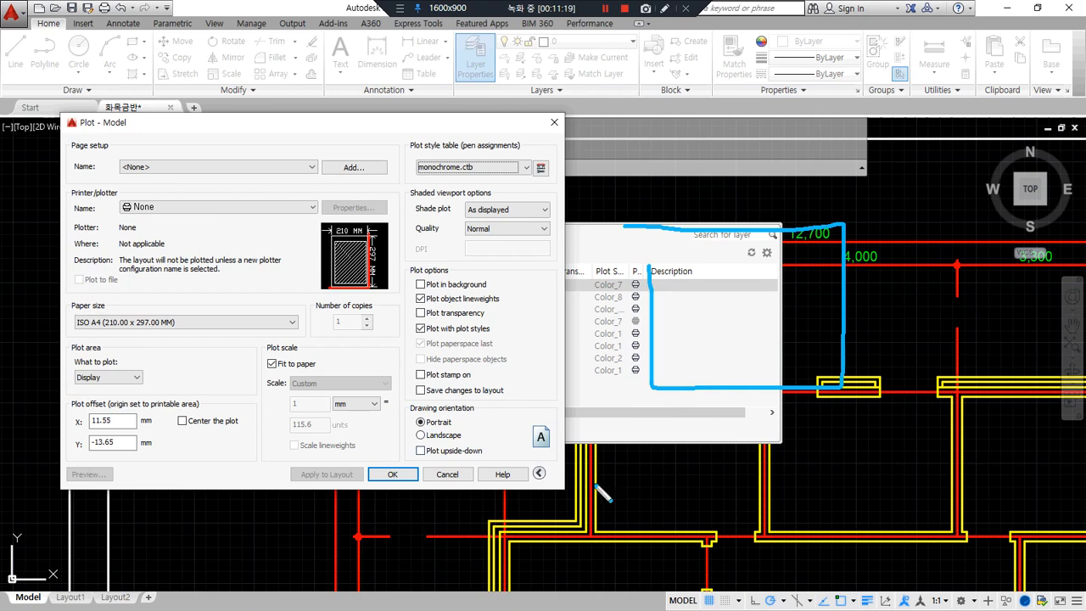
click(440, 437)
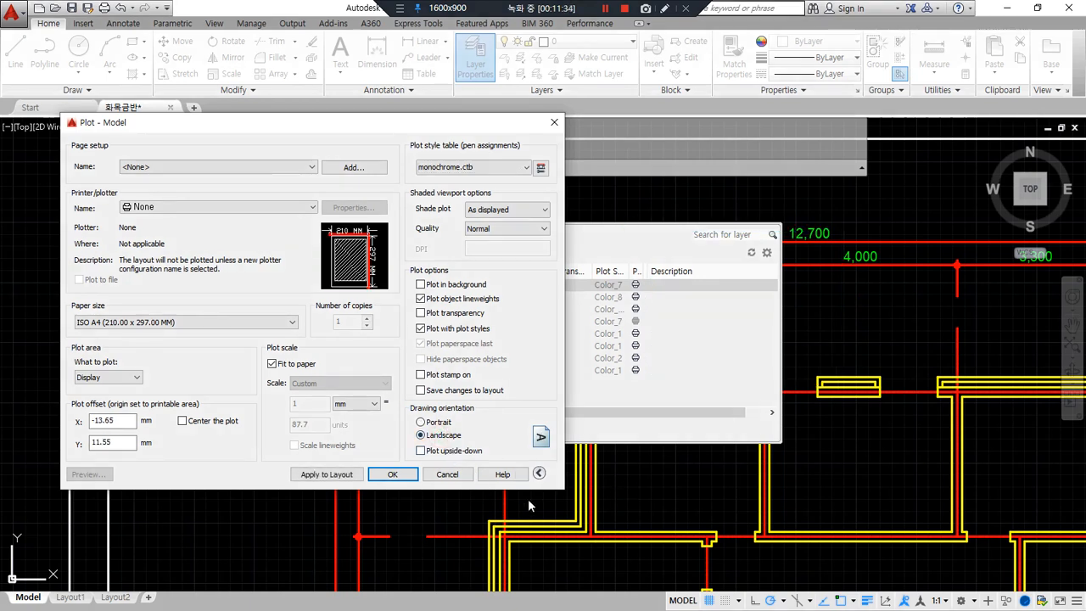
click(434, 42)
drag(523, 204, 513, 224)
mouse_move(445, 476)
mouse_down()
mouse_move(450, 417)
mouse_move(455, 479)
mouse_up()
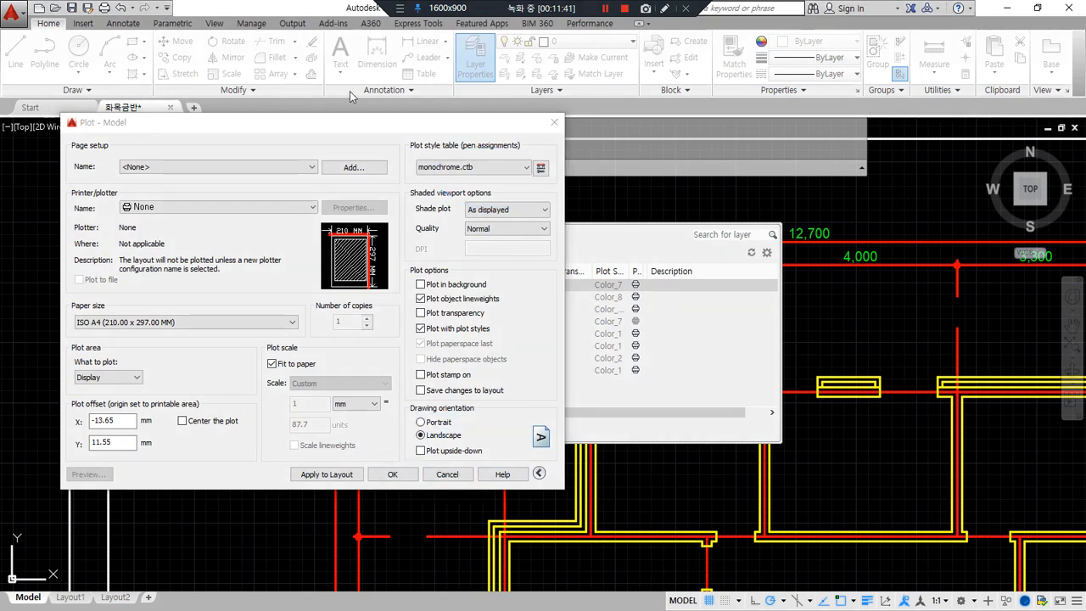
- Select the HP Officejet 7110 series.pc3 configuration as the plotter
drag(59, 220, 367, 220)
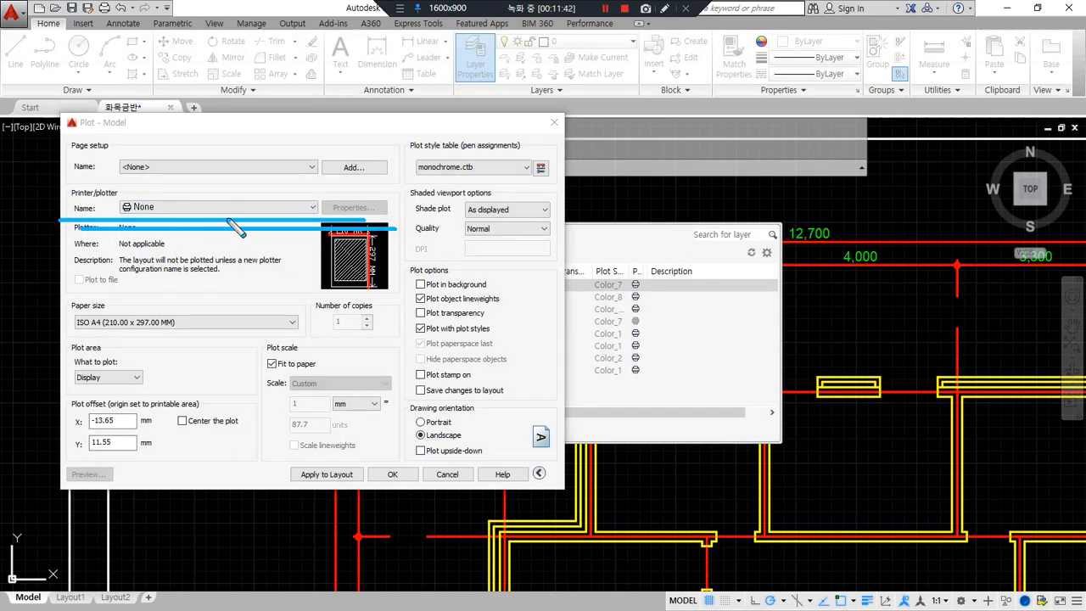
click(303, 207)
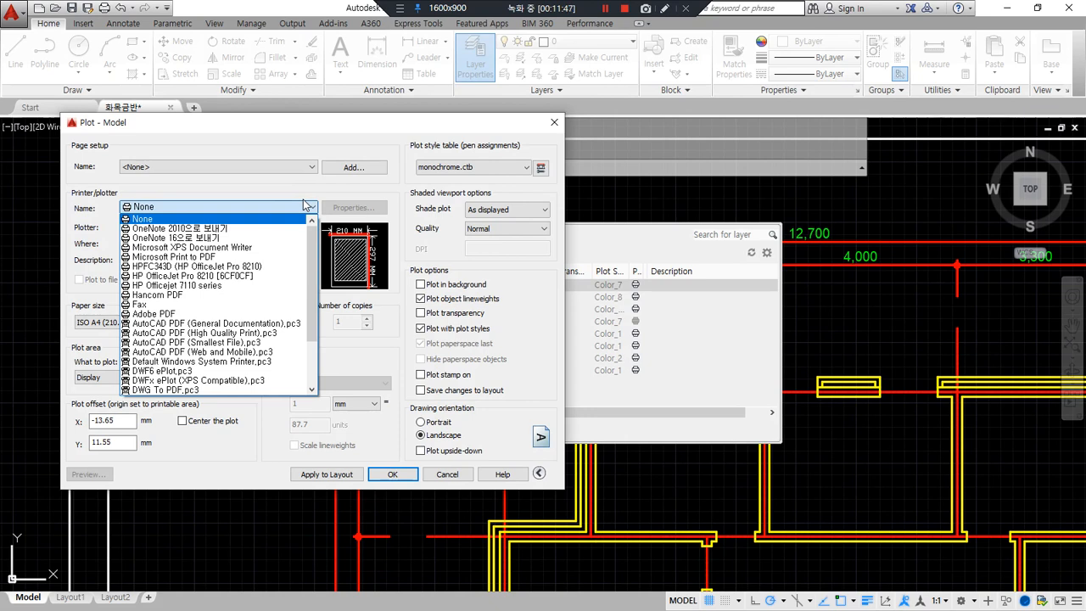
click(248, 286)
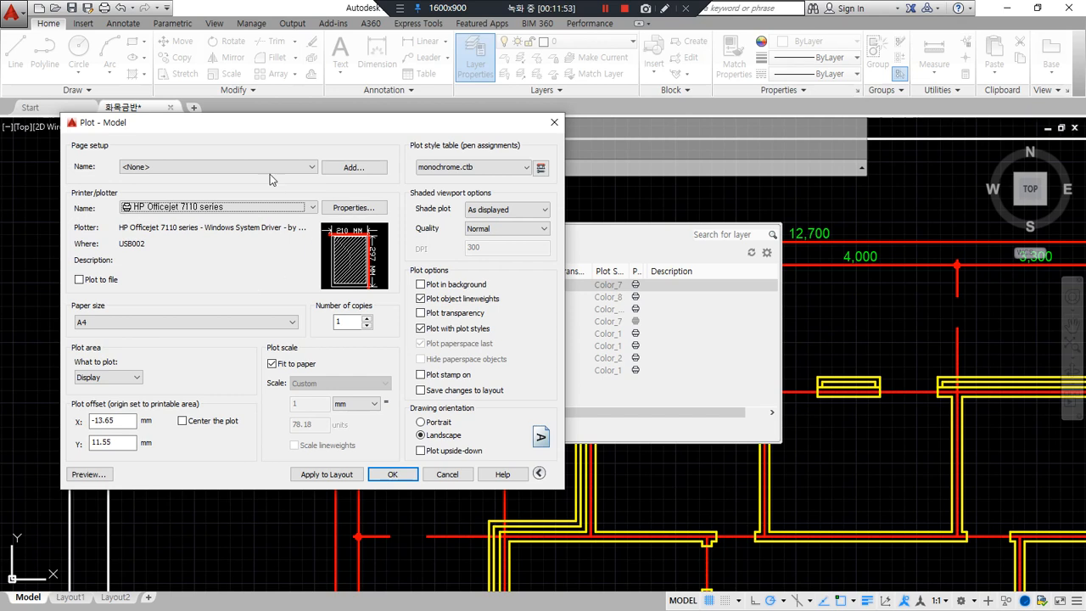
click(294, 207)
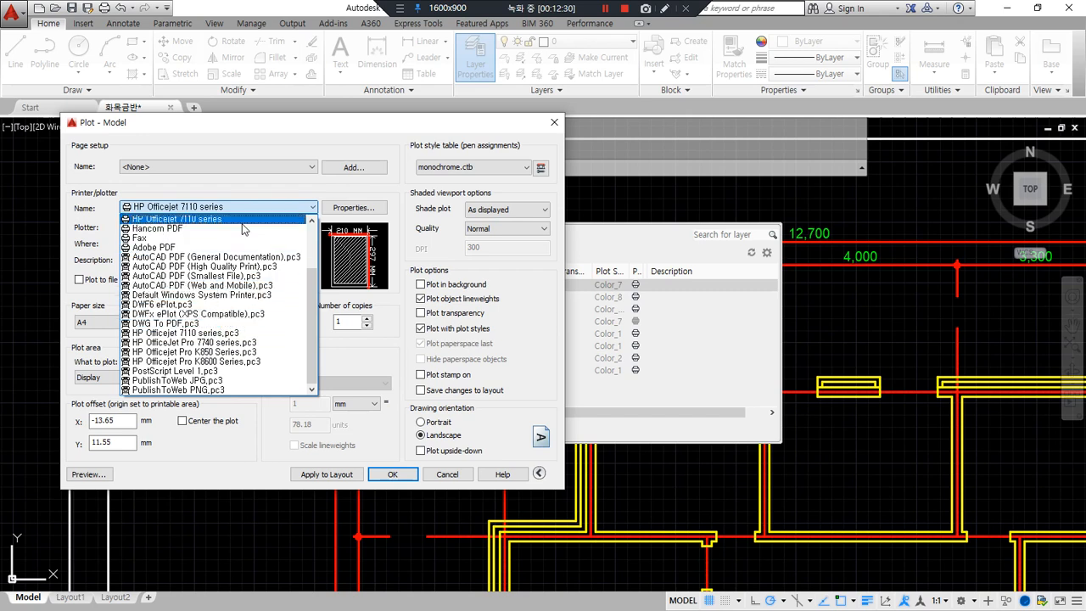
click(231, 332)
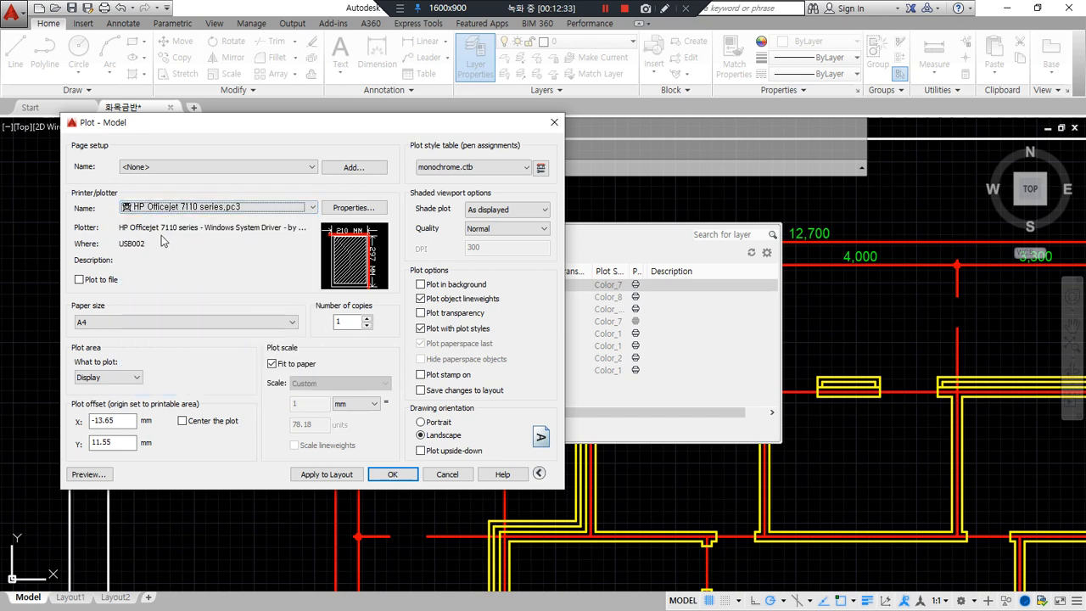
mouse_move(224, 224)
mouse_down()
mouse_move(253, 196)
mouse_move(234, 241)
mouse_up()
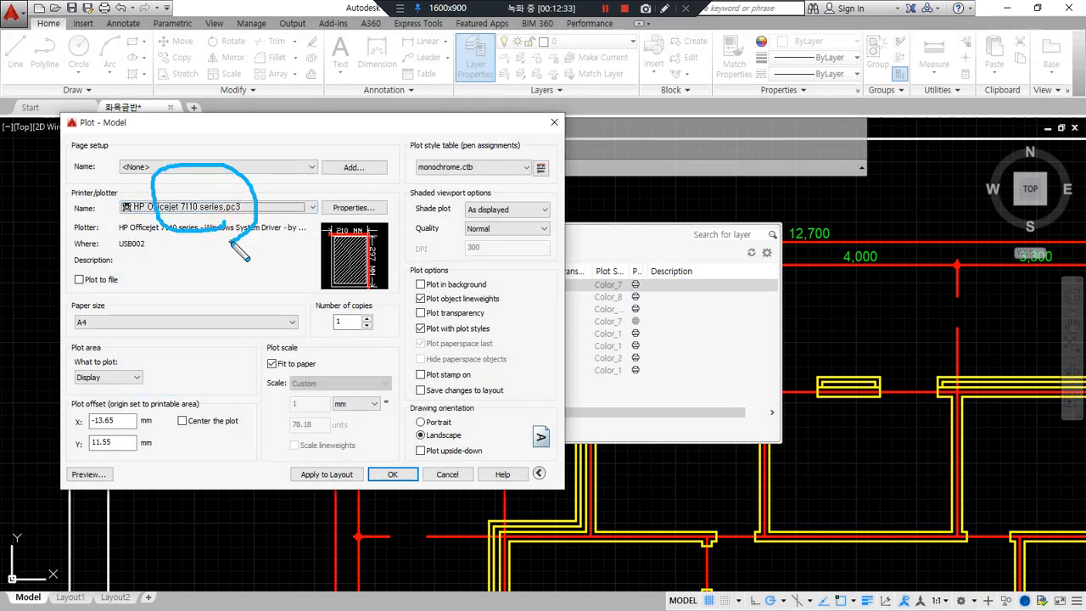
- Review the paper sizes available for the selected plotter, keeping A4
drag(47, 341, 318, 341)
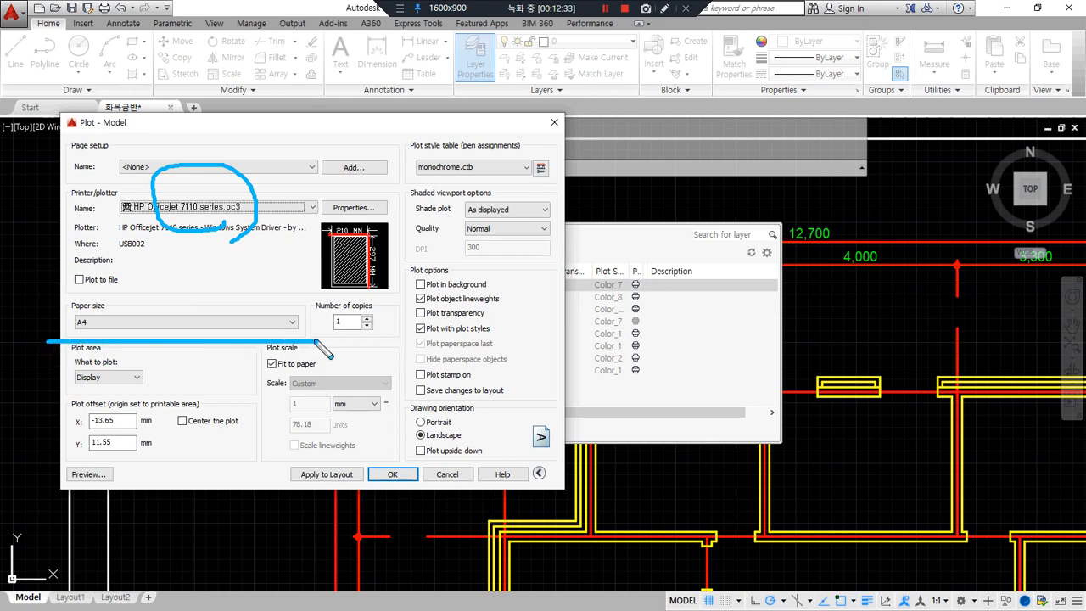
click(292, 321)
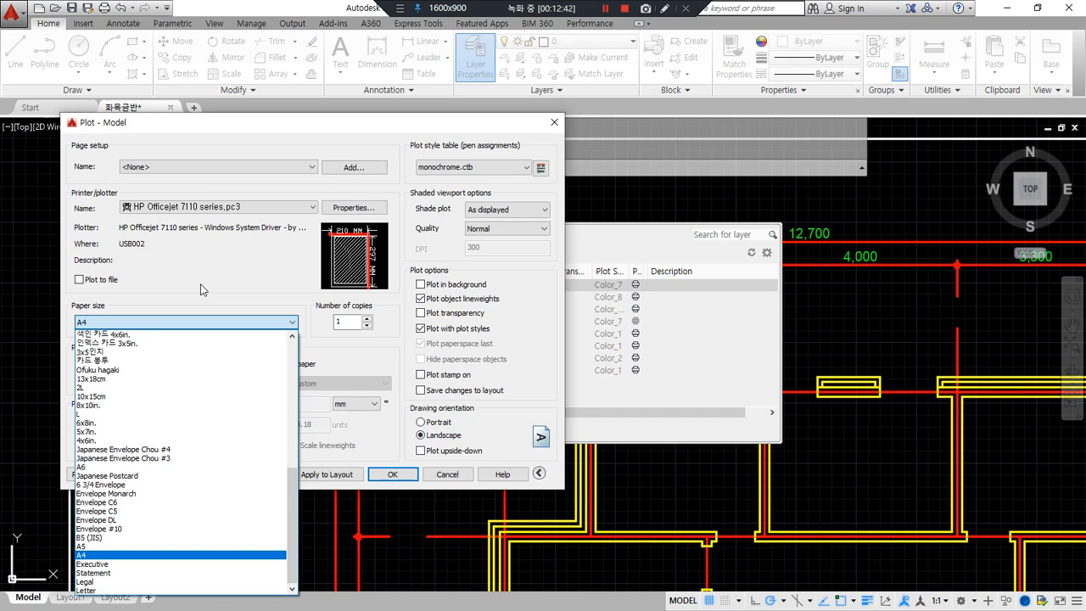
click(201, 290)
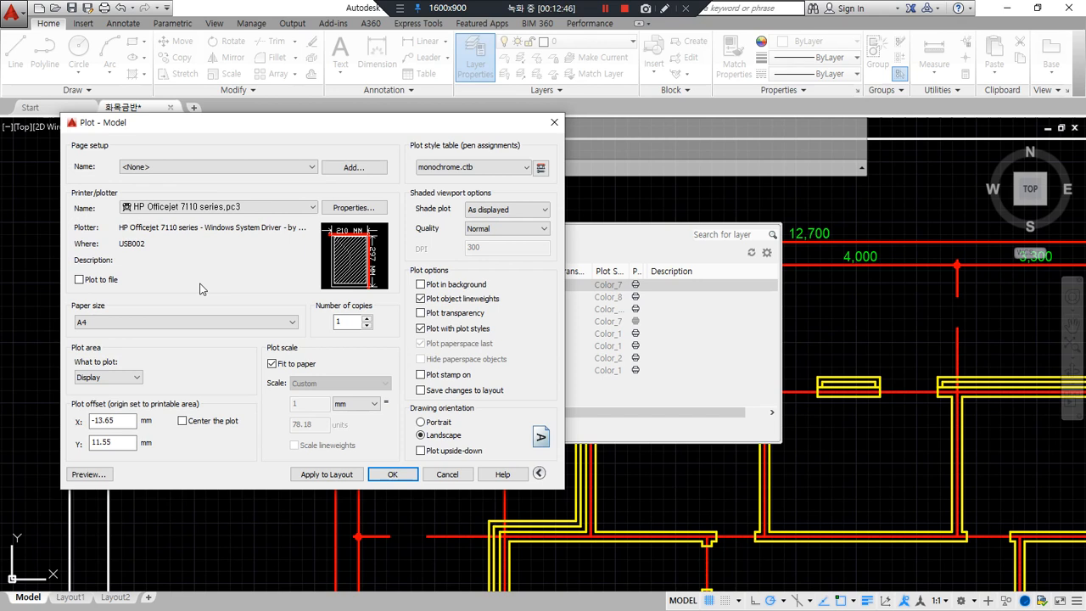
- Set the plot area to Window, close the layer properties manager, and pick the inner border's lower-left and upper-right corners
key(ctrl+alt+d)
mouse_move(104, 401)
mouse_down()
mouse_move(61, 389)
mouse_move(161, 361)
mouse_move(101, 400)
mouse_up()
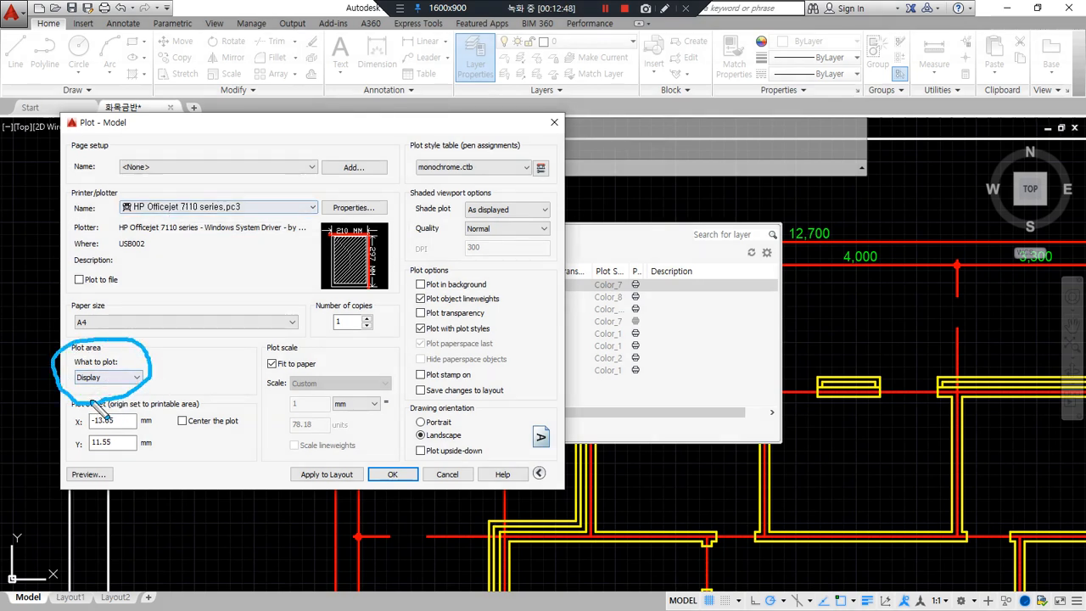
click(131, 376)
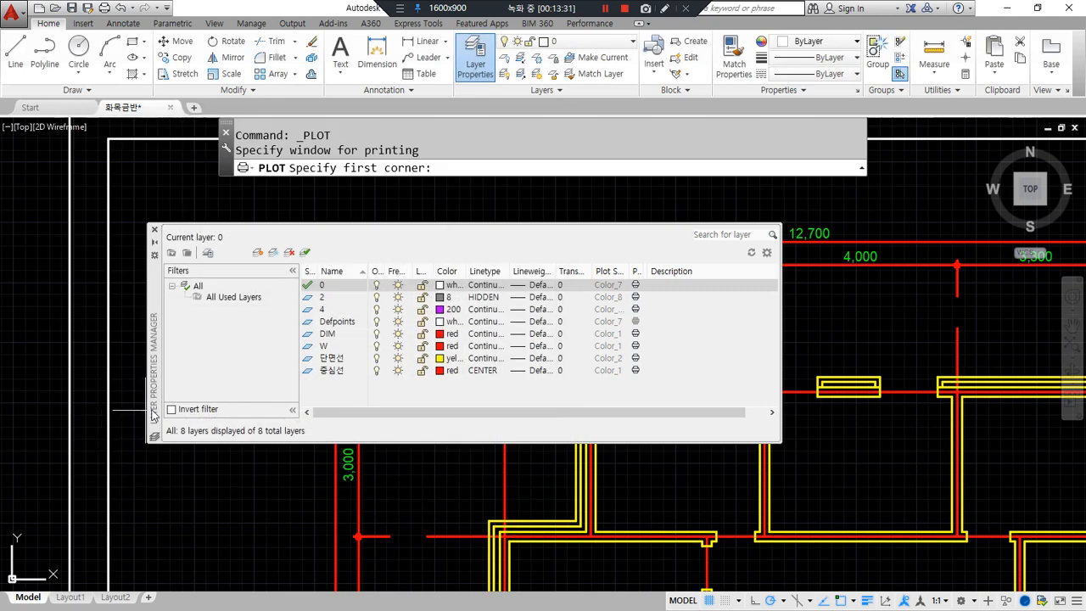
click(156, 231)
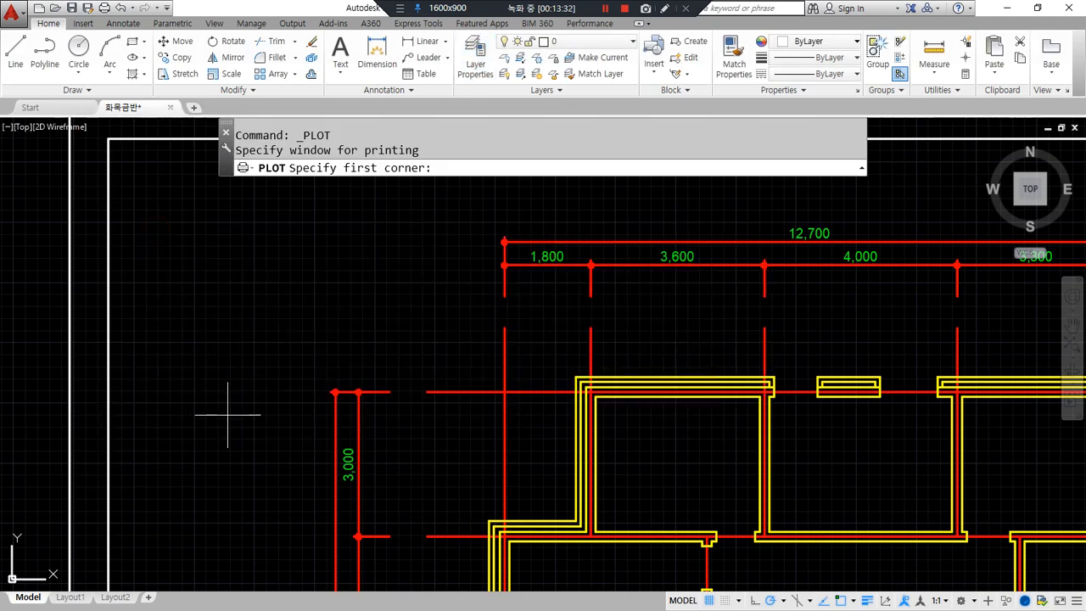
scroll(228, 416, down, 5)
middle_drag(243, 424, 279, 440)
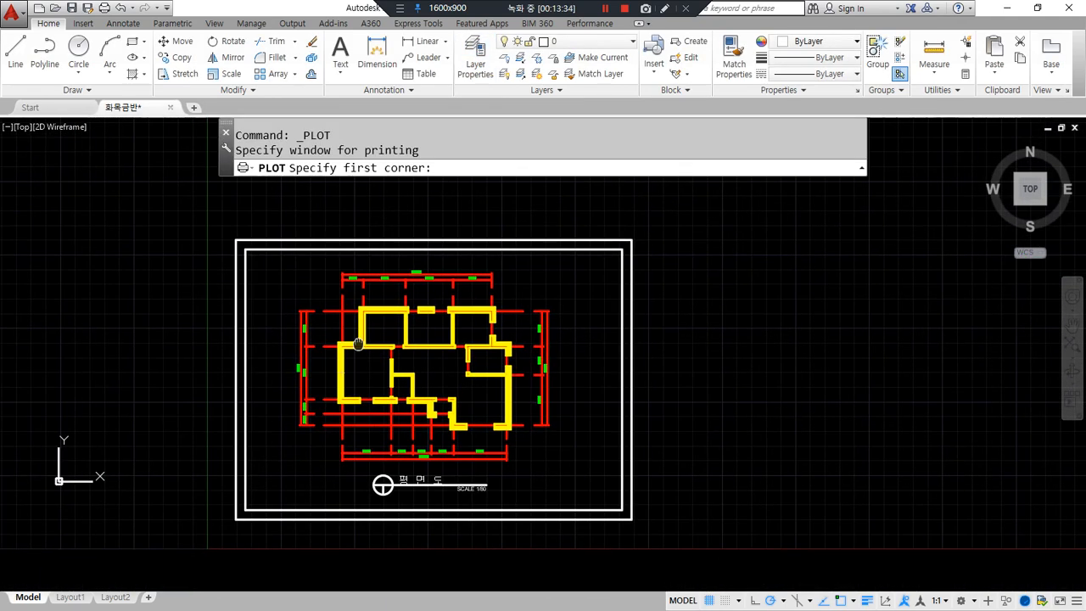
click(246, 509)
click(622, 247)
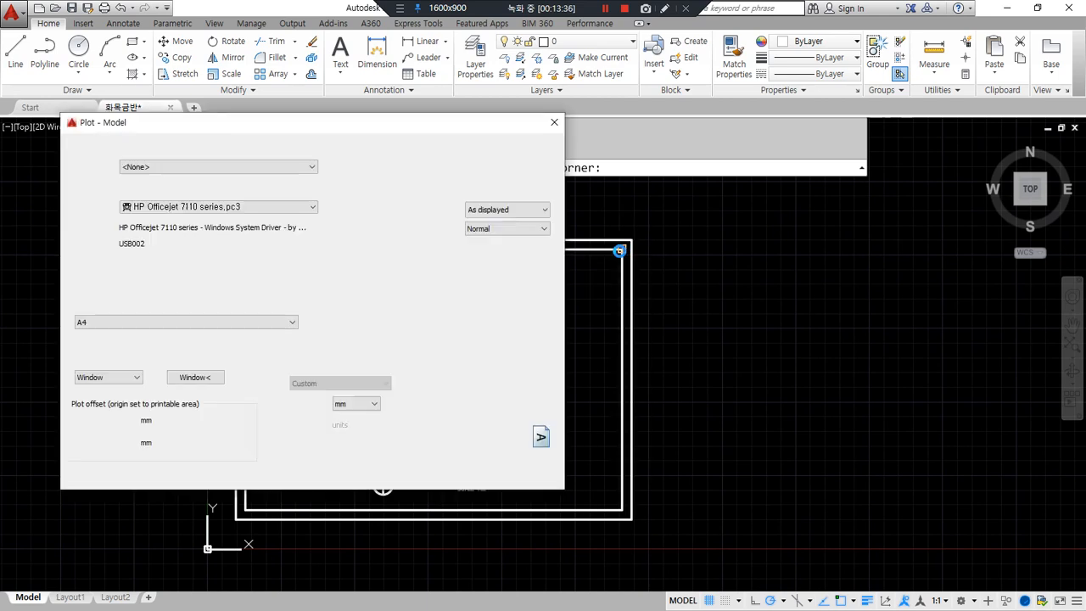
- Redefine the plot window by picking the lower-left and upper-right corners of the border around the floor plan
mouse_move(209, 395)
mouse_down()
mouse_move(168, 356)
mouse_move(227, 393)
mouse_up()
key(Escape)
click(208, 381)
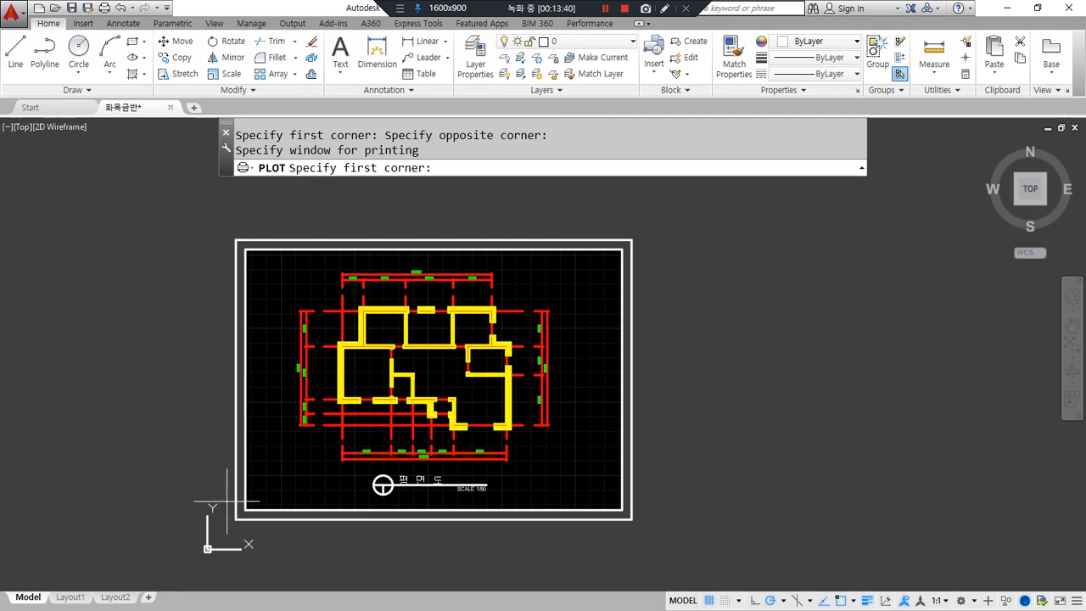
click(247, 509)
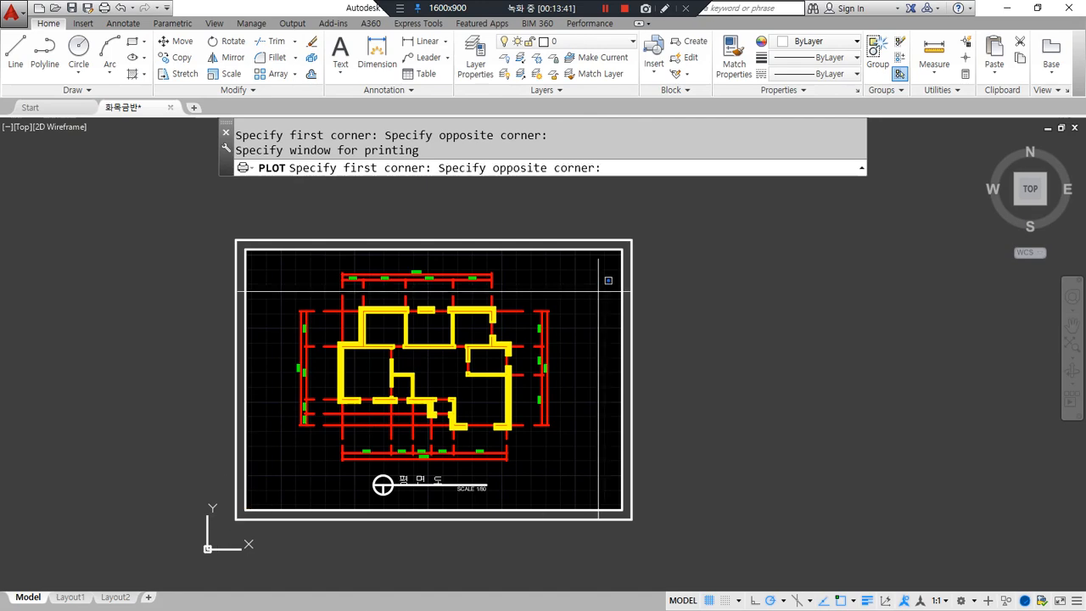
click(631, 240)
click(208, 381)
click(246, 509)
click(632, 240)
- Review the paper size and plot area settings in the Plot dialog
mouse_move(145, 392)
mouse_down()
mouse_move(55, 366)
mouse_move(255, 360)
mouse_move(140, 394)
mouse_up()
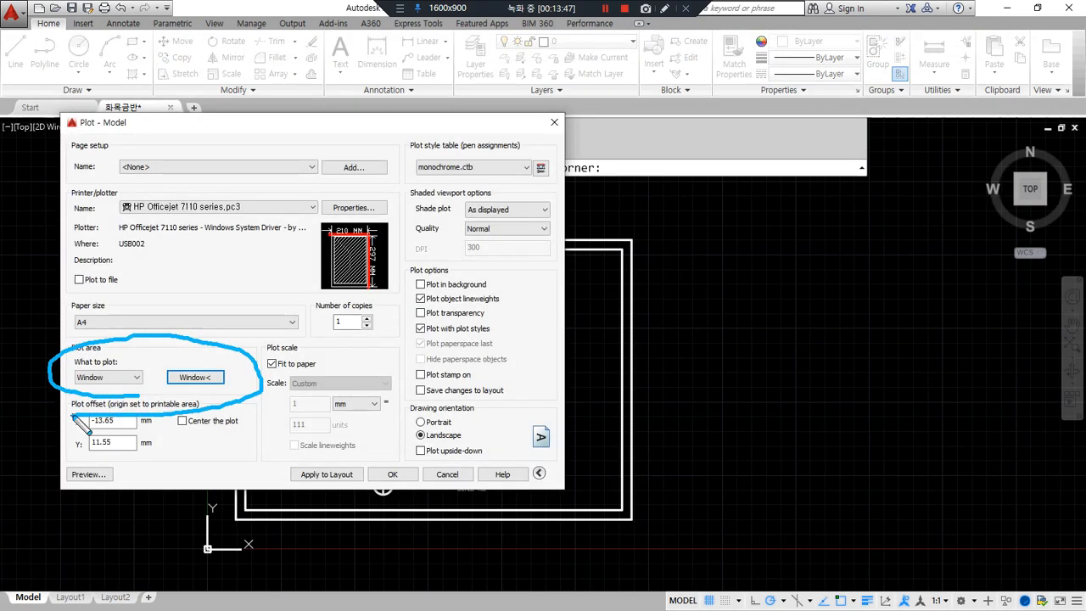
key(Escape)
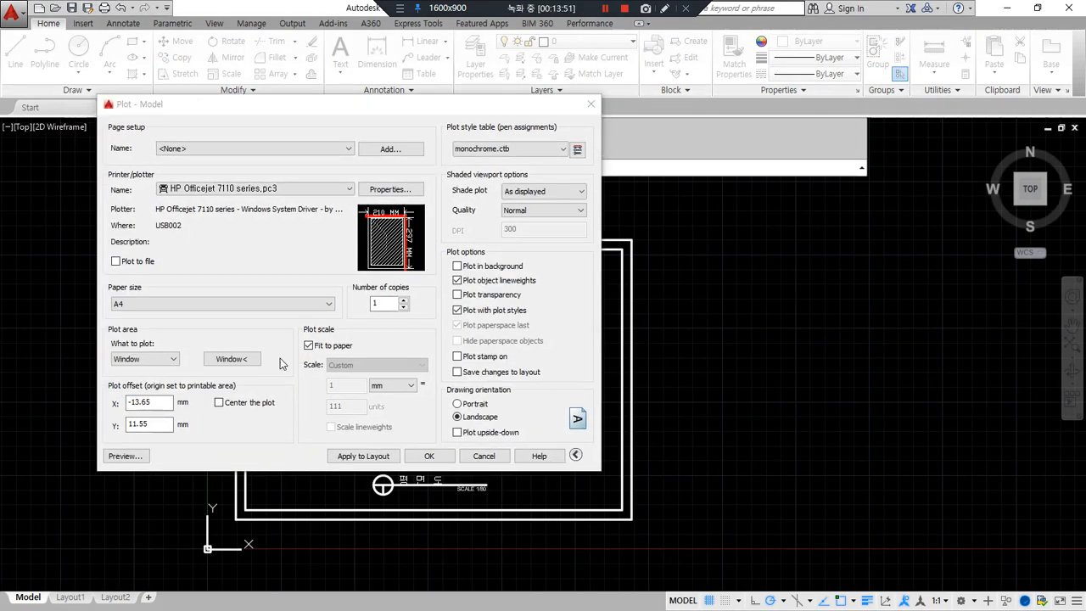
drag(102, 315, 194, 315)
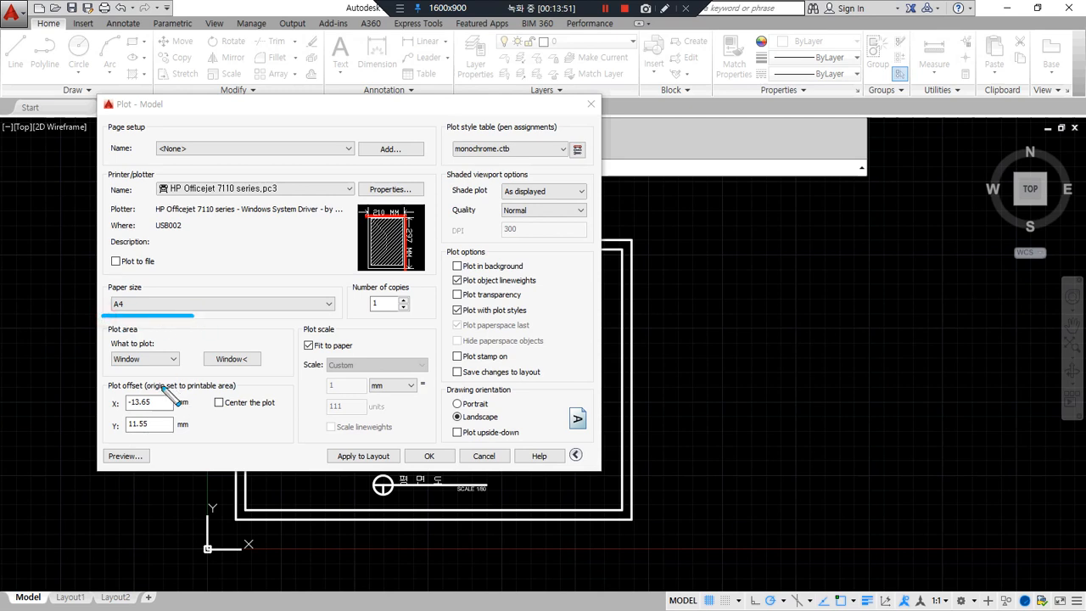
drag(104, 370, 241, 370)
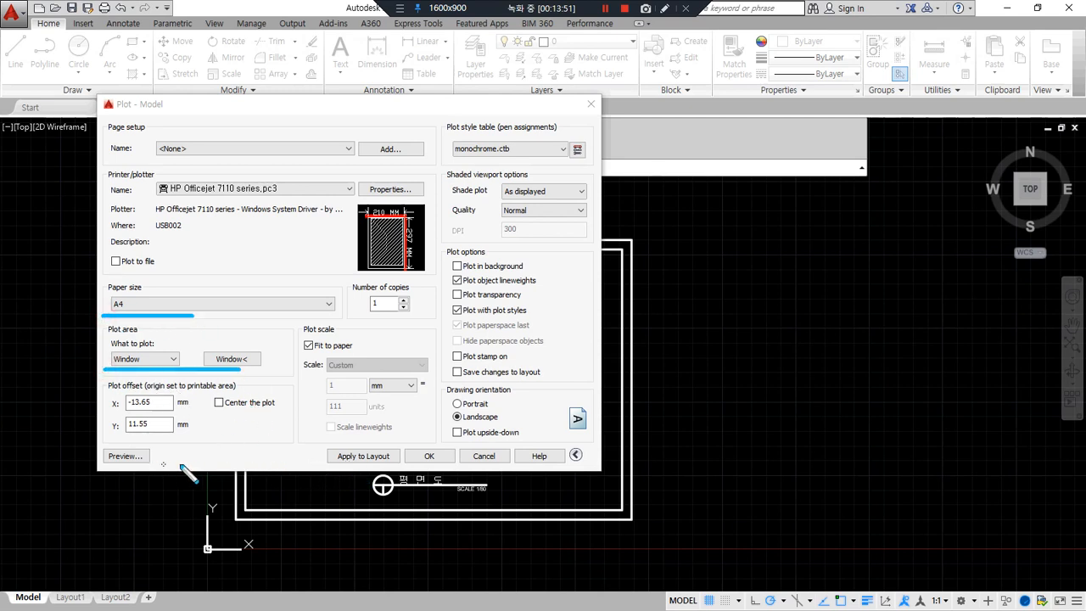
mouse_move(354, 463)
mouse_down()
mouse_move(331, 450)
mouse_move(383, 465)
mouse_move(351, 476)
mouse_up()
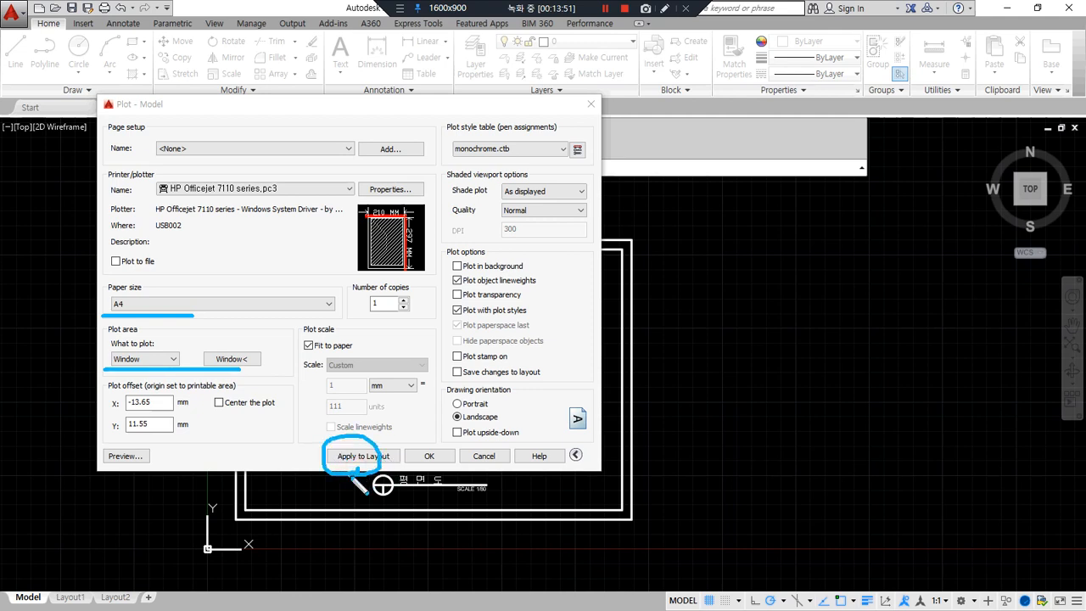
mouse_move(501, 435)
mouse_down()
mouse_move(178, 387)
mouse_move(254, 144)
mouse_move(504, 347)
mouse_move(434, 366)
mouse_up()
mouse_move(474, 424)
mouse_down()
mouse_move(225, 405)
mouse_move(392, 155)
mouse_move(443, 424)
mouse_up()
mouse_move(367, 482)
mouse_down()
mouse_move(382, 433)
mouse_move(371, 469)
mouse_up()
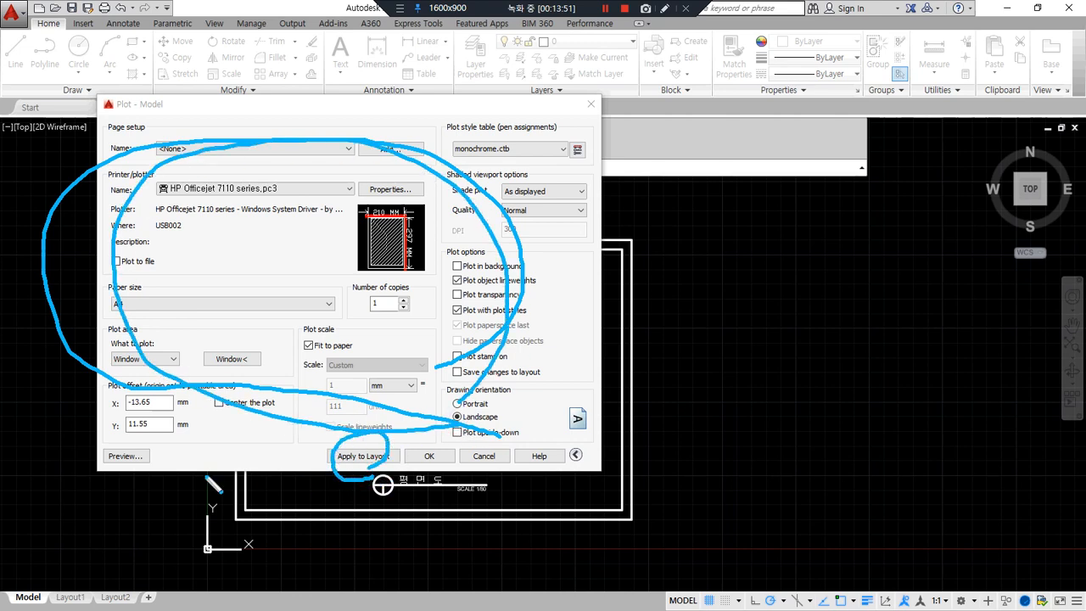
mouse_move(134, 480)
mouse_down()
mouse_move(102, 437)
mouse_move(151, 480)
mouse_up()
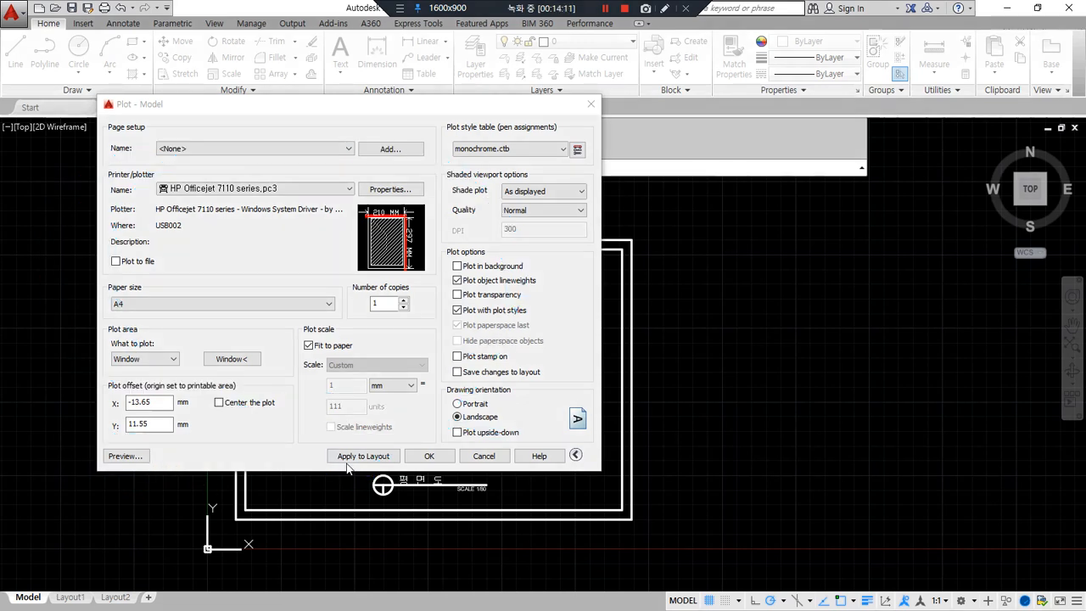
- Apply the current plot settings to the layout and preview the windowed floor plan plot
click(348, 457)
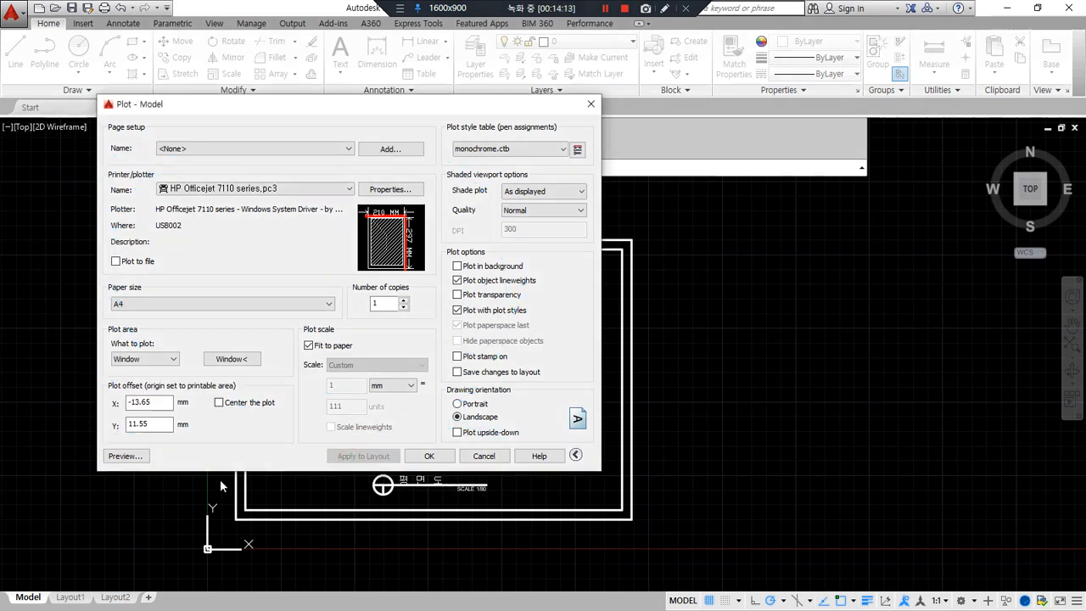
click(127, 455)
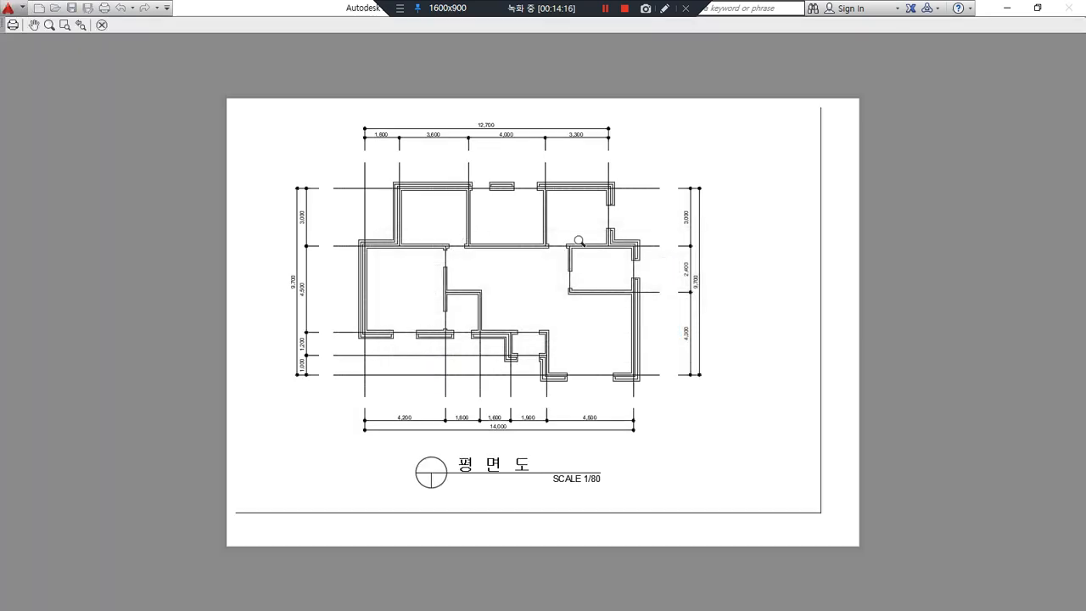
mouse_move(838, 512)
mouse_down()
mouse_move(833, 542)
mouse_move(850, 519)
mouse_up()
drag(402, 288, 570, 277)
mouse_move(499, 238)
mouse_down()
mouse_move(505, 336)
mouse_move(619, 308)
mouse_up()
drag(577, 276, 582, 434)
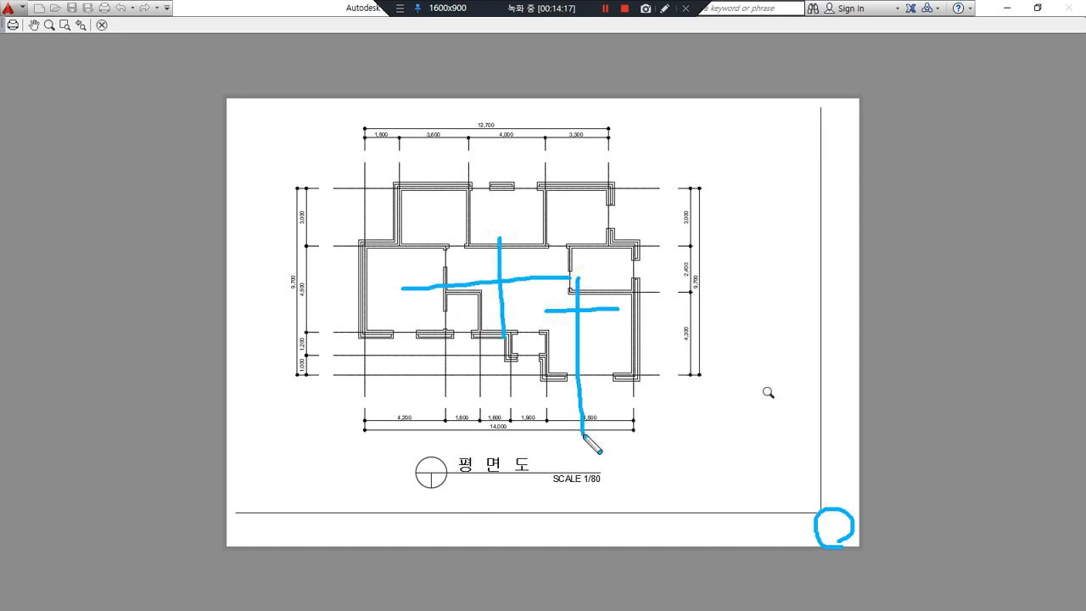
key(Escape)
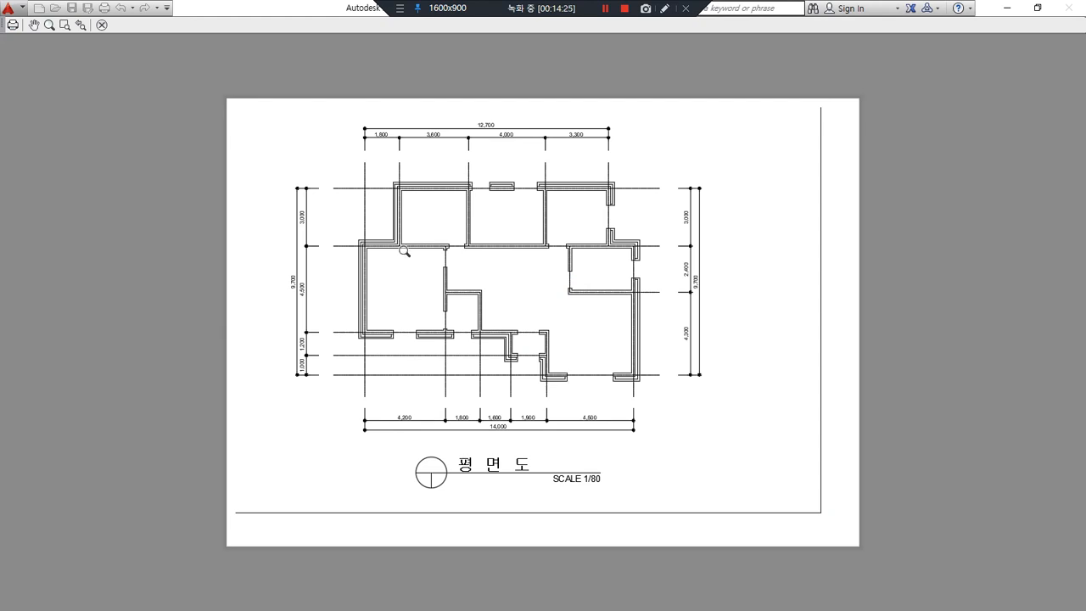
key(Escape)
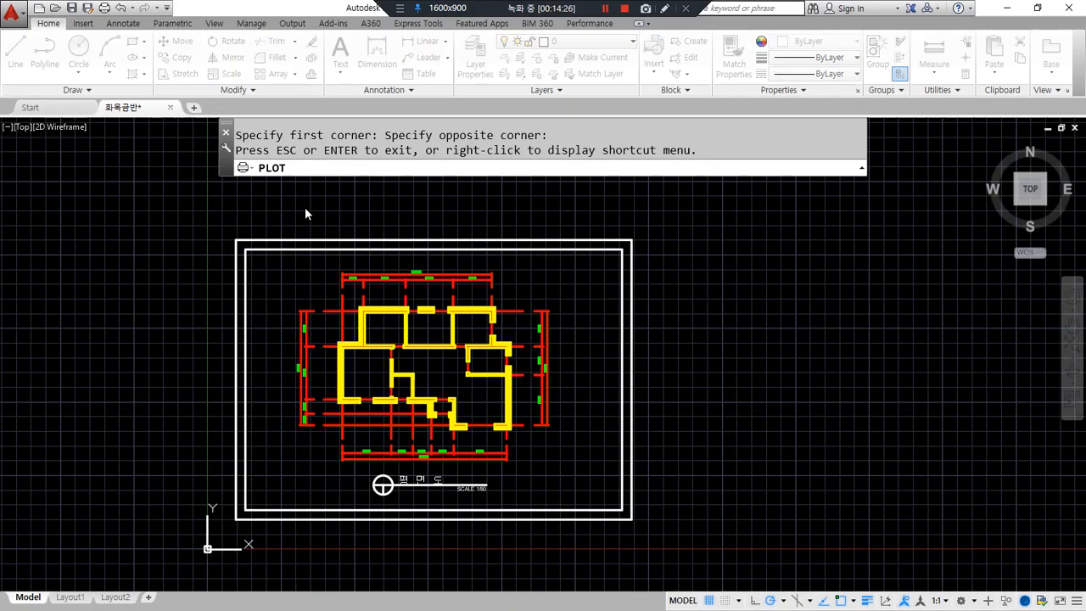
- Center the plot on the paper and preview the floor plan sheet again
mouse_move(310, 463)
mouse_down()
mouse_move(297, 399)
mouse_move(470, 437)
mouse_move(310, 461)
mouse_up()
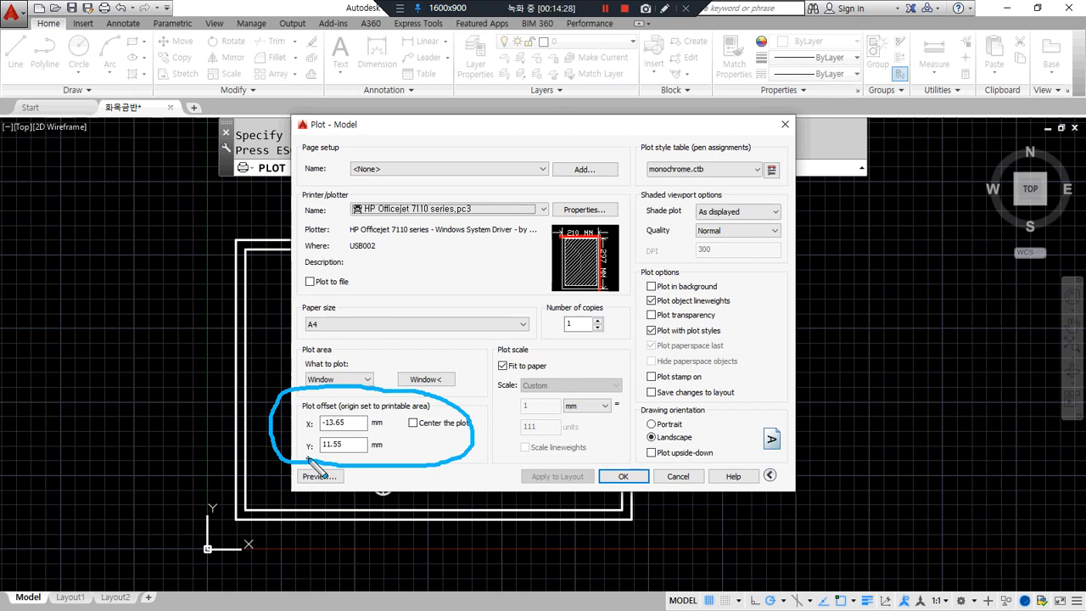
mouse_move(472, 434)
mouse_down()
mouse_move(465, 452)
mouse_move(411, 443)
mouse_move(468, 439)
mouse_move(420, 439)
mouse_up()
key(Escape)
click(423, 427)
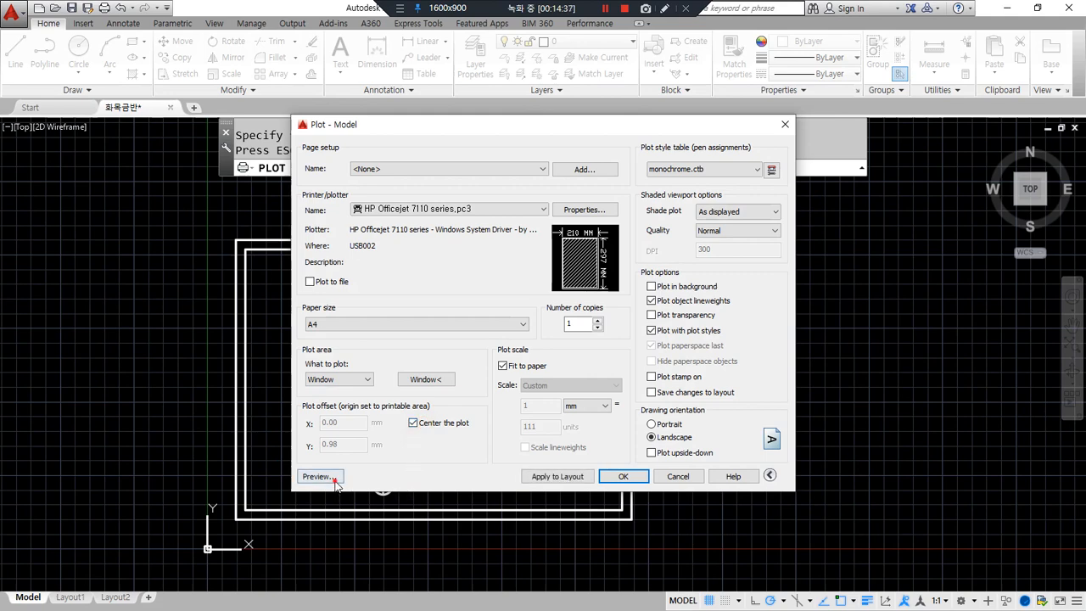
click(319, 476)
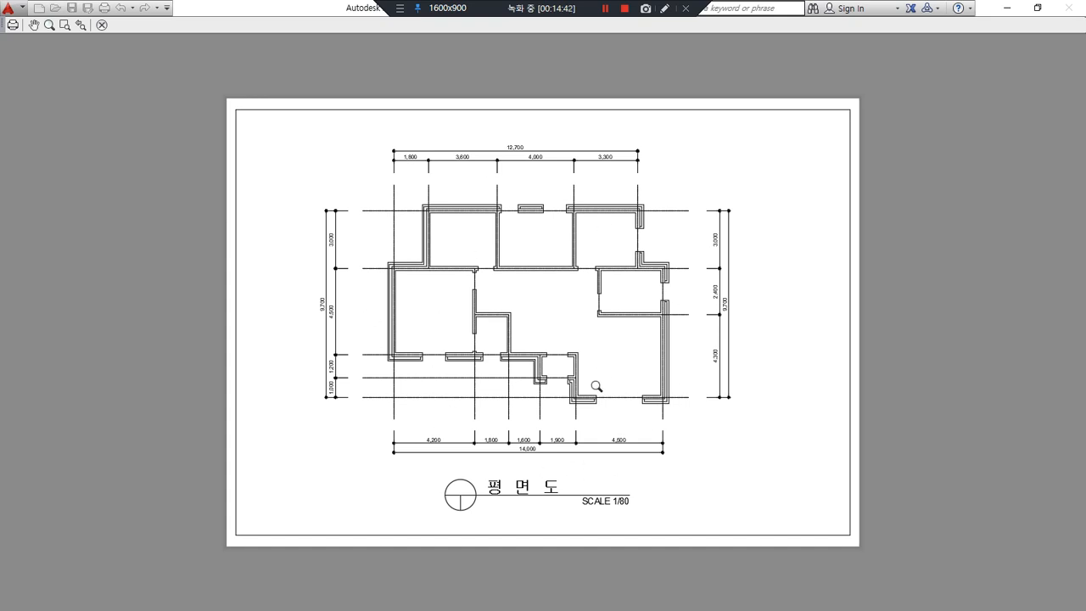
key(Escape)
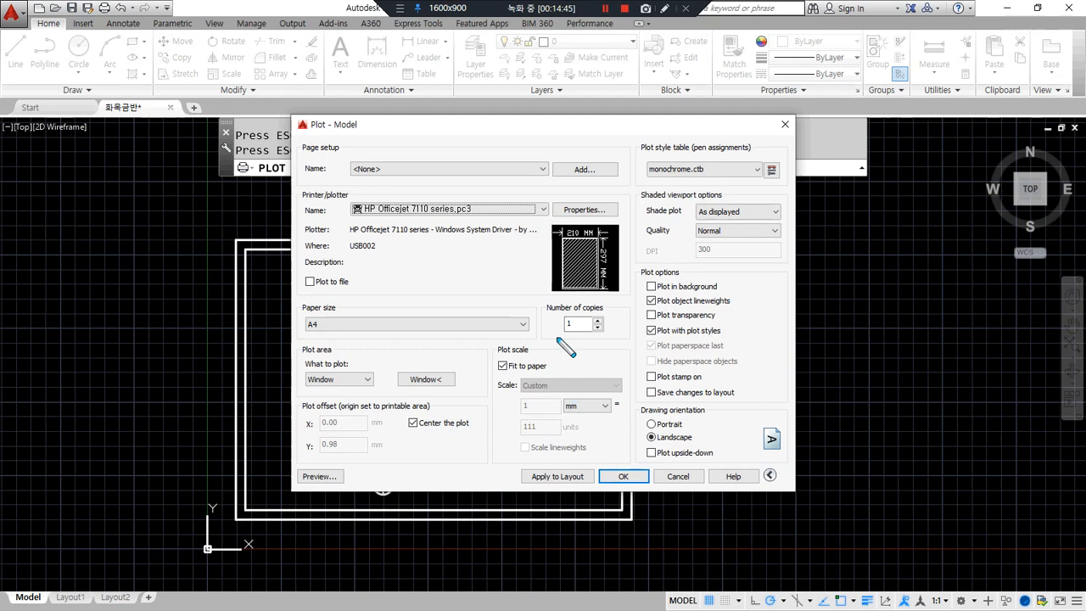
- Try a custom plot scale of 1 mm to 120 units in place of fitting the plot to the paper
click(605, 7)
click(605, 7)
mouse_move(584, 331)
mouse_down()
mouse_move(536, 339)
mouse_move(497, 386)
mouse_move(582, 454)
mouse_move(574, 333)
mouse_up()
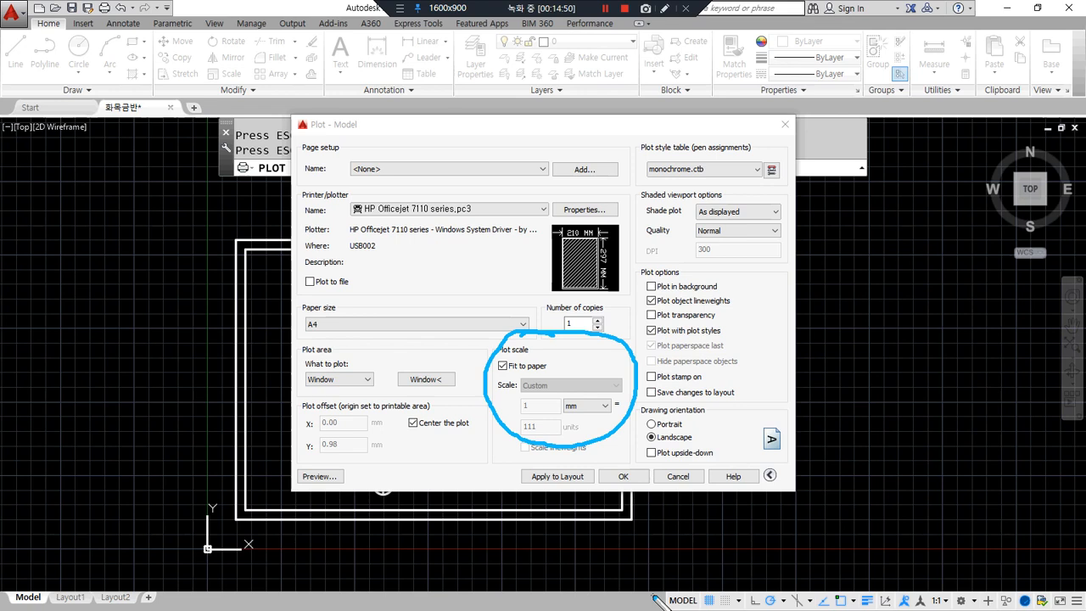
click(506, 368)
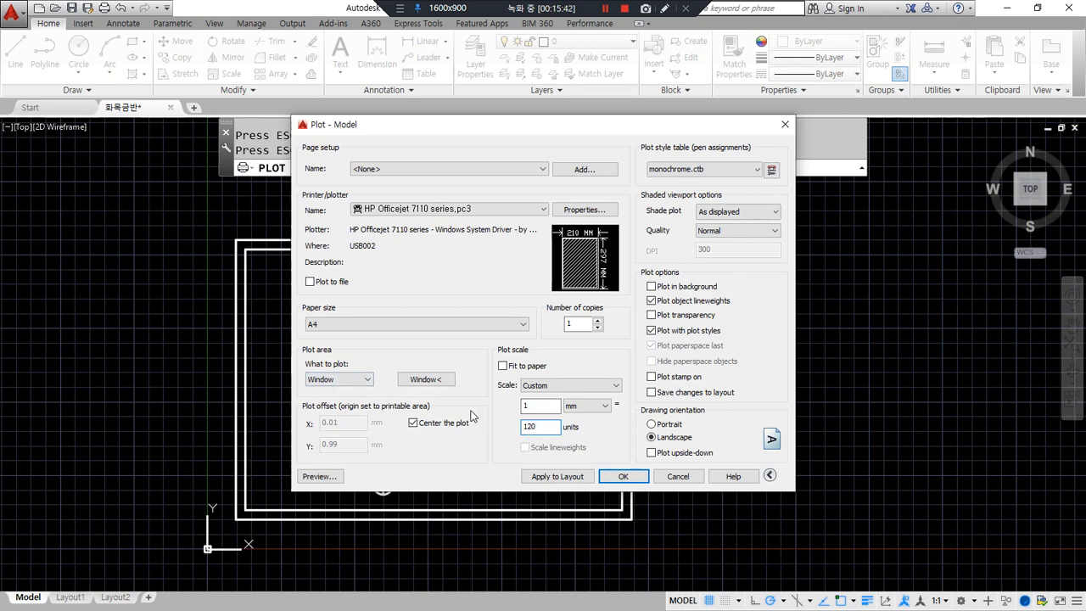
click(503, 365)
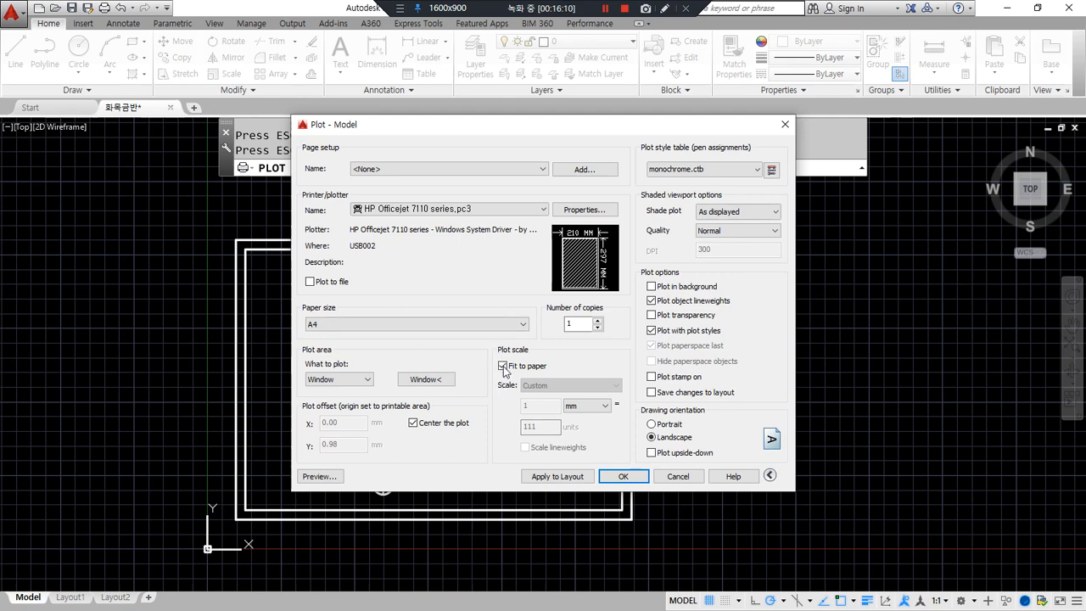
- Turn off Fit to paper, set the plot scale to 1 mm = 120 units, and apply the settings to the layout
click(503, 366)
double_click(538, 429)
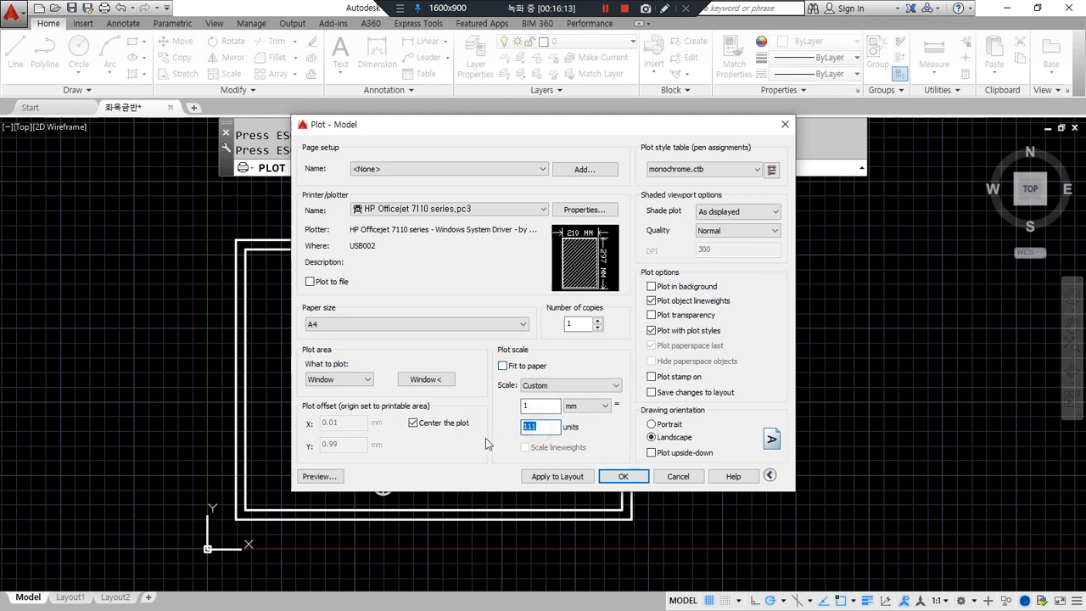
text(120)
click(543, 478)
- Preview the floor plan at the custom scale and send it to the plotter
click(305, 476)
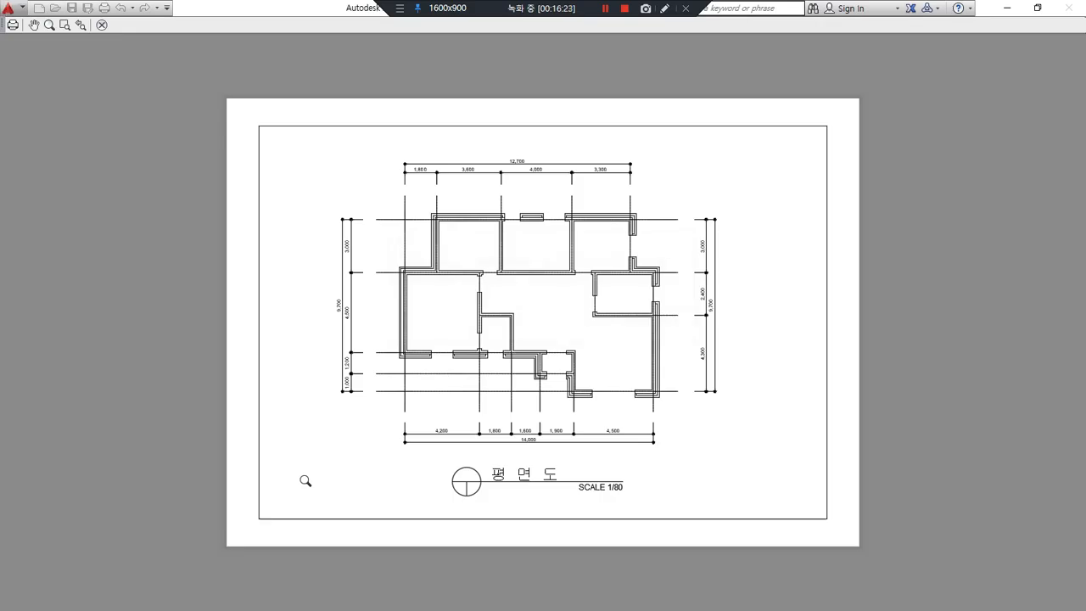
key(Escape)
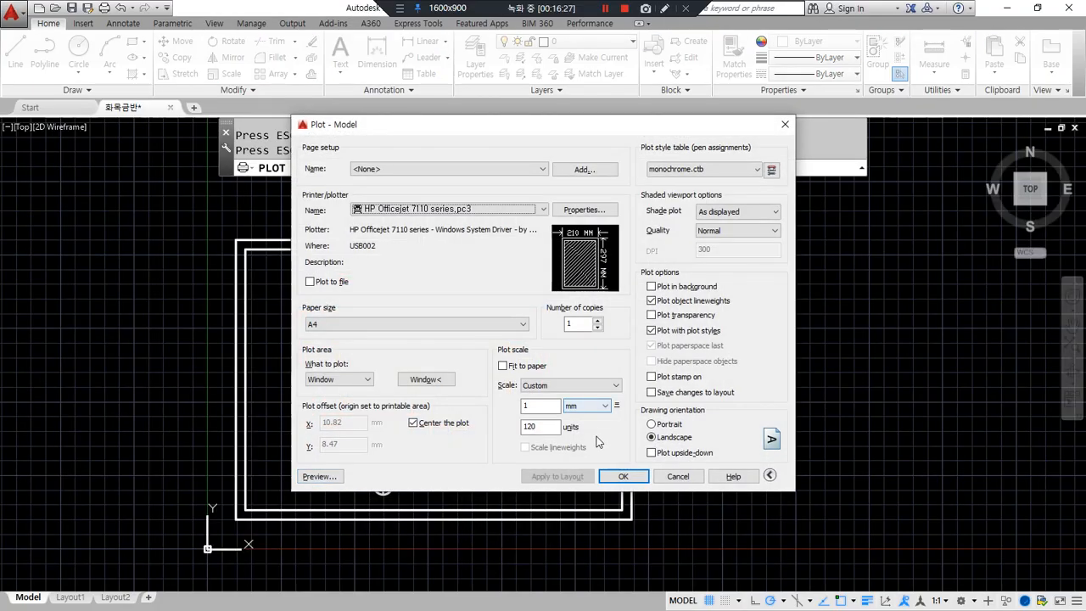
click(616, 480)
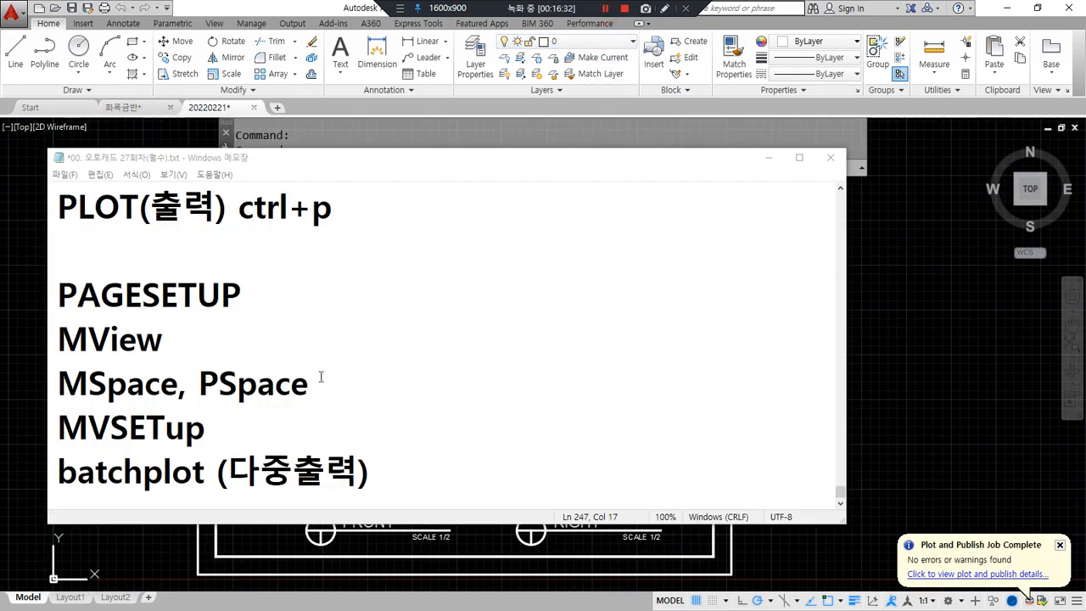
mouse_move(178, 265)
mouse_down()
mouse_move(106, 257)
mouse_move(17, 442)
mouse_move(289, 479)
mouse_move(256, 272)
mouse_move(115, 262)
mouse_up()
key(e)
drag(54, 315, 193, 316)
drag(49, 352, 200, 351)
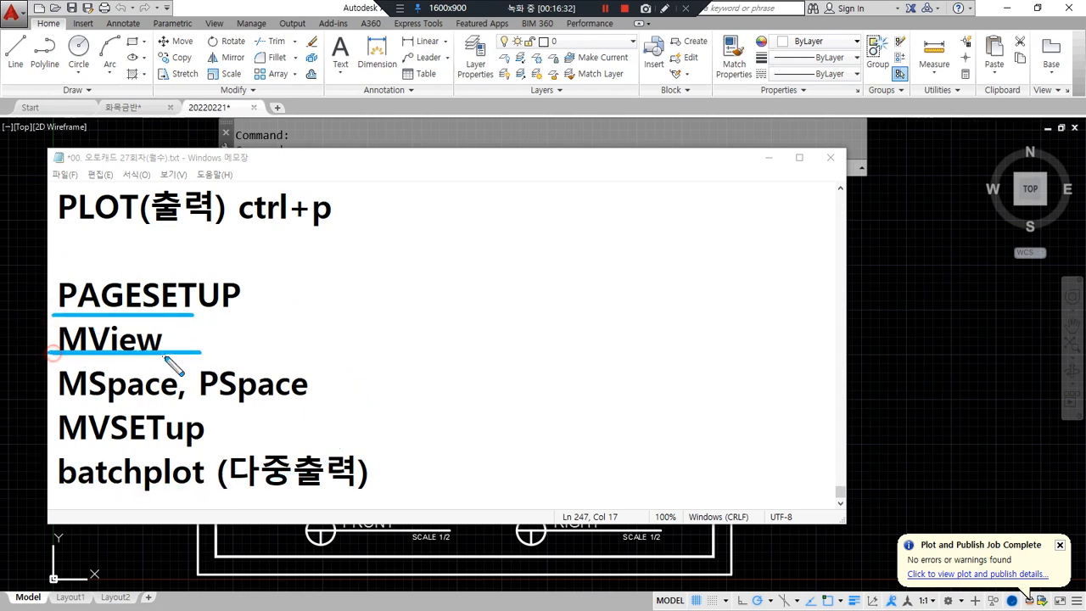
- In the Notepad command notes, add "(Model Viewer 모형공간 보기)" after the MView entry
click(174, 340)
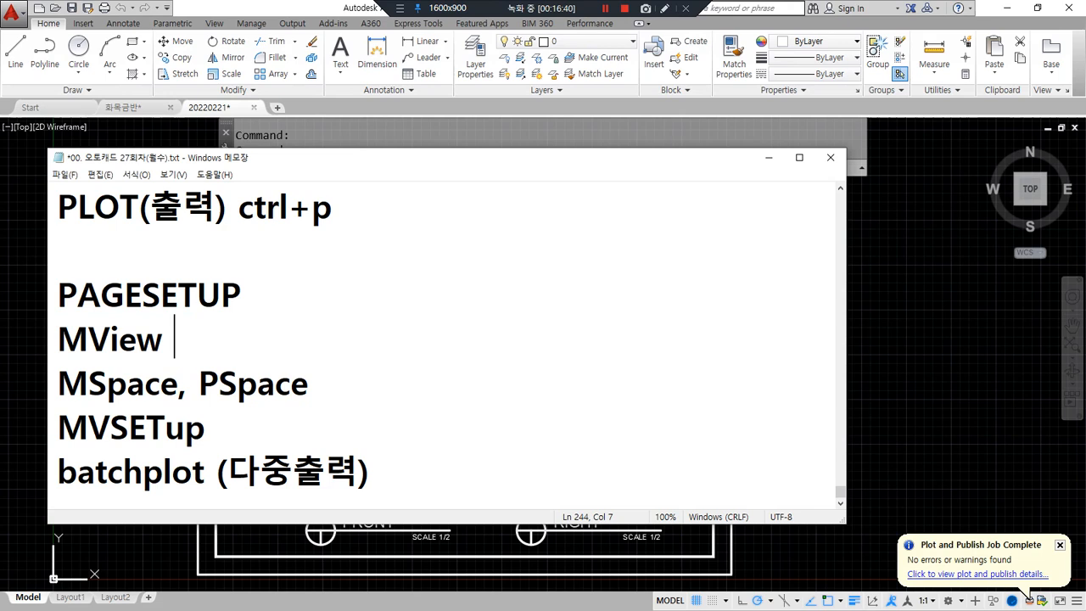
text(()
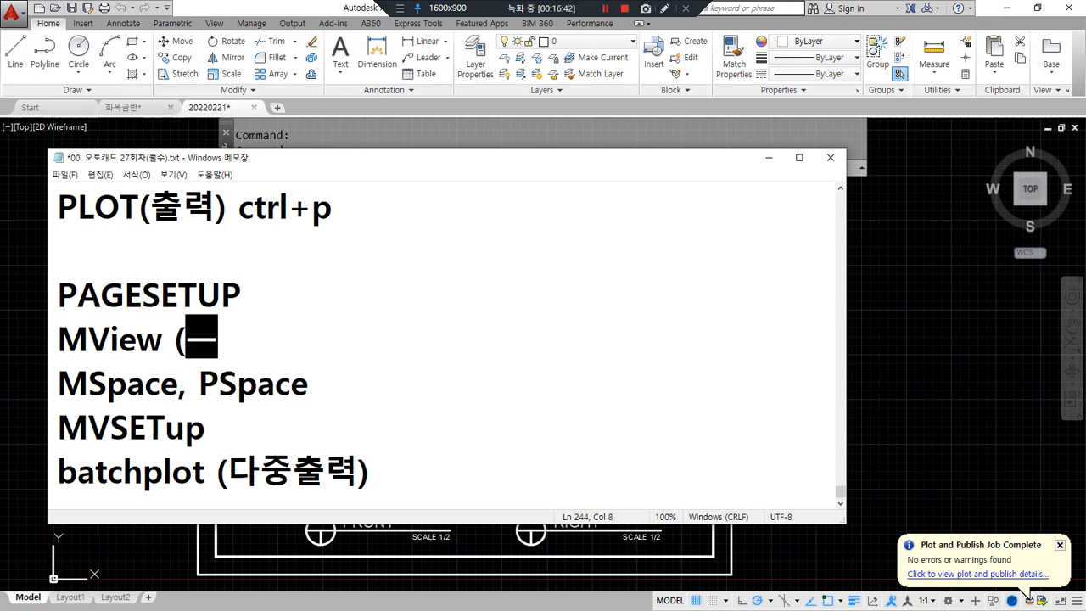
text(Model)
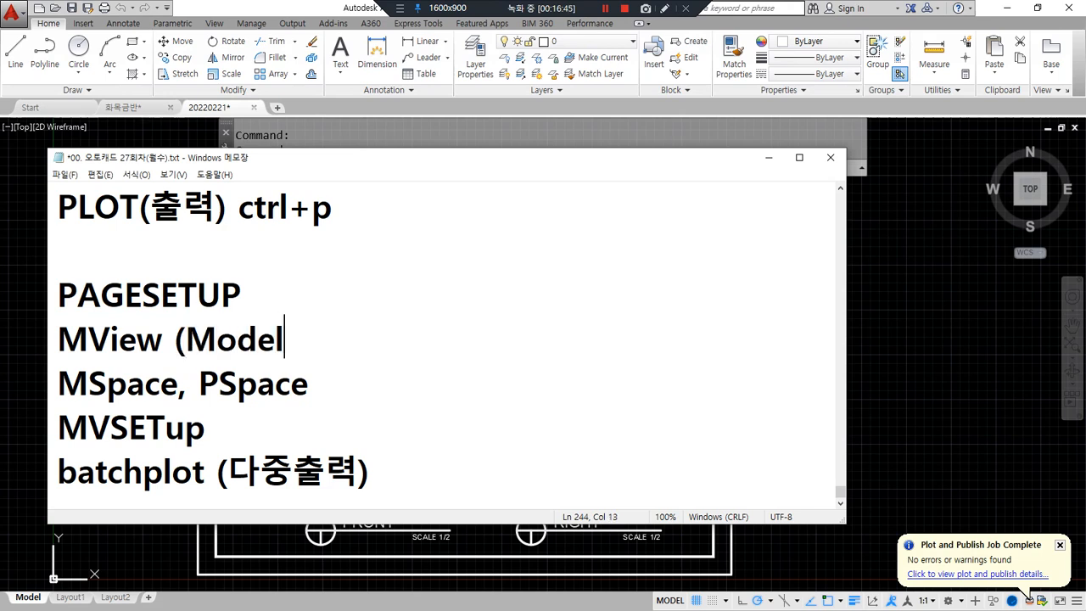
text( Viewer))
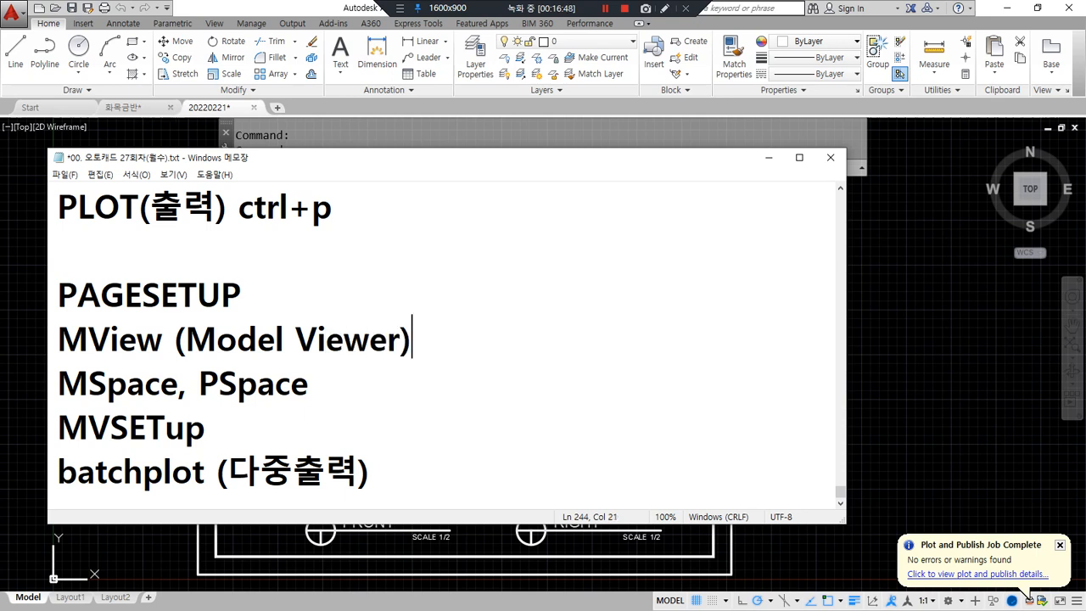
key(Left)
text(모)
text(형공간 보기)
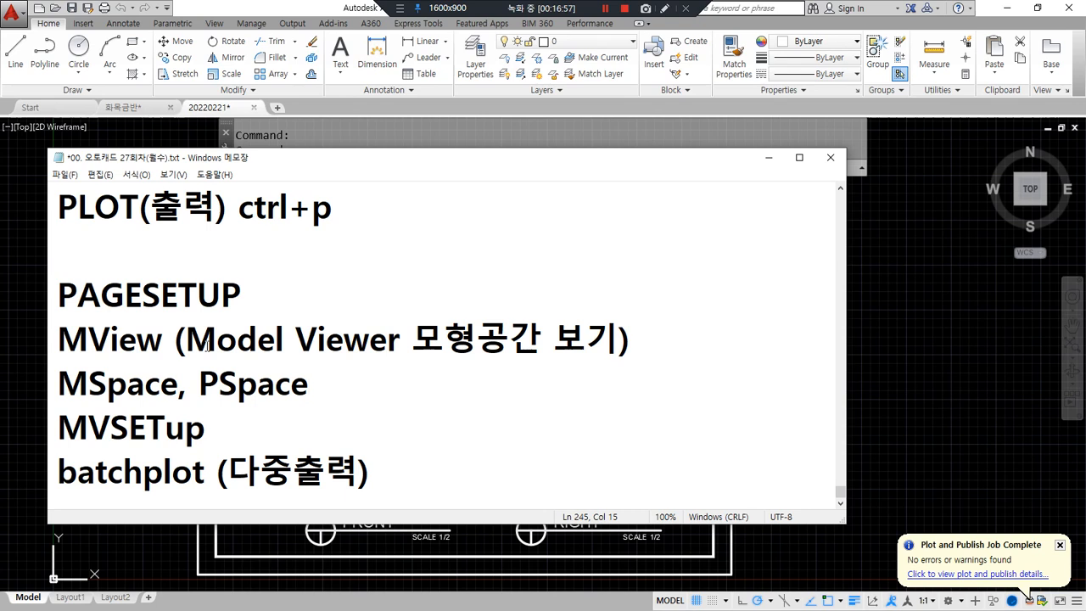
- Fill the blank line between PLOT and PAGESETUP in the notes with "모형공간, 출력공간(종이공간)"
key(Up)
key(Up)
text(모형공간, )
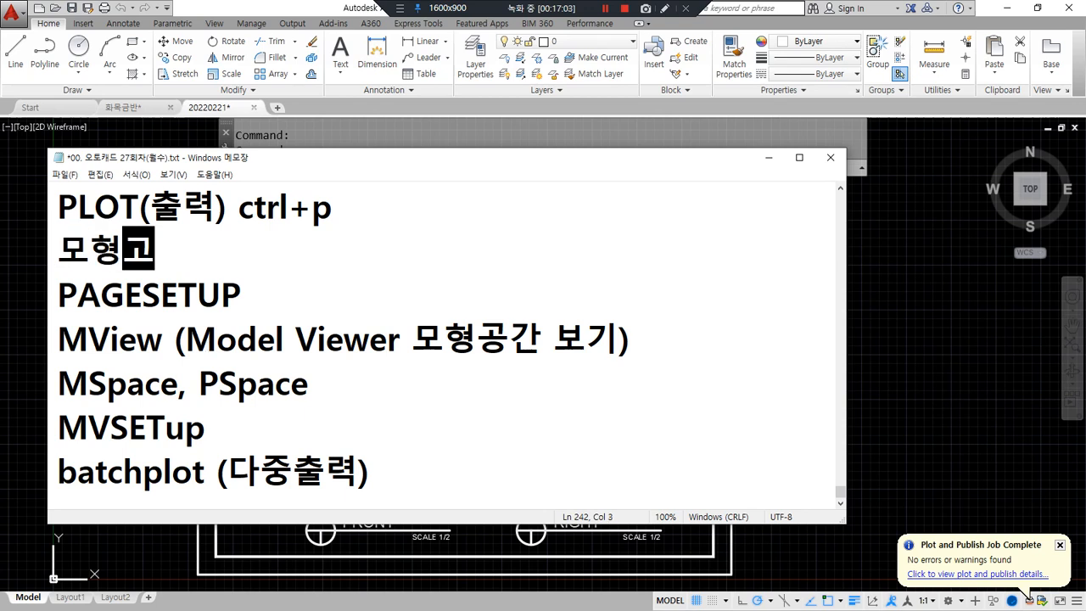
text(출력공ㄱ)
text(간(종이고)
text(ㅇ간))
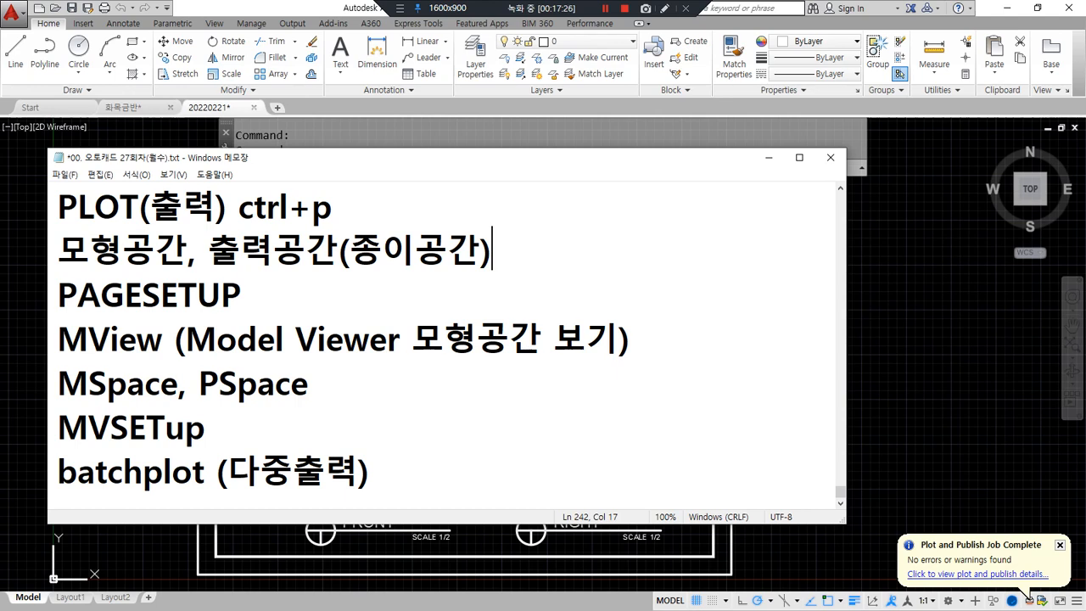
- Switch to AutoCAD and look over the existing layouts of the 20220221 drawing
double_click(270, 6)
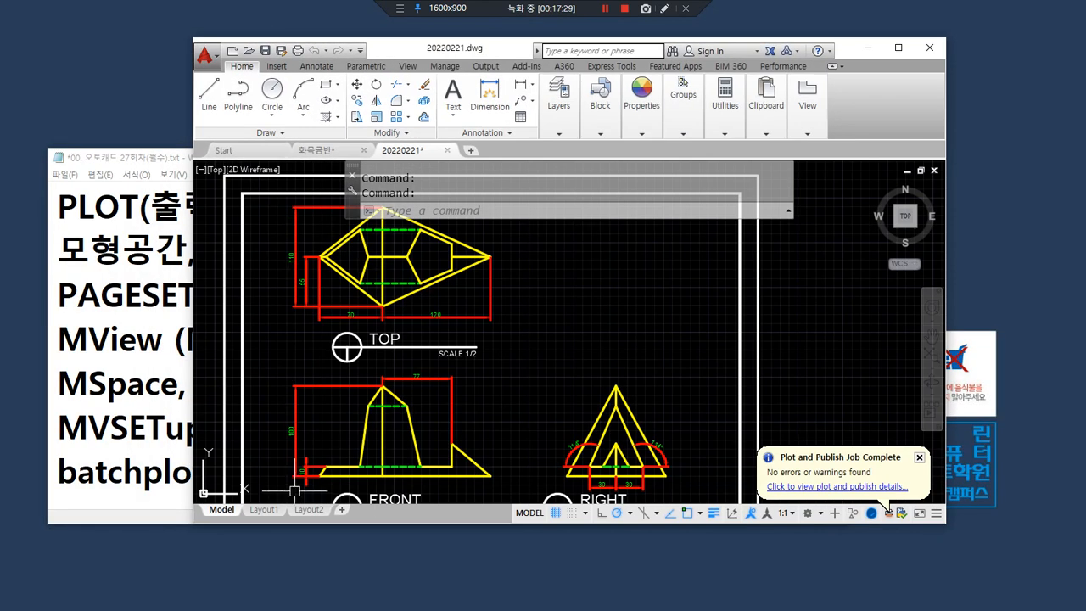
mouse_move(255, 505)
mouse_down()
mouse_move(340, 514)
mouse_move(293, 550)
mouse_move(265, 516)
mouse_move(238, 517)
mouse_move(315, 516)
mouse_move(229, 502)
mouse_move(332, 527)
mouse_move(301, 547)
mouse_move(252, 524)
mouse_move(303, 522)
mouse_move(259, 517)
mouse_move(299, 529)
mouse_move(263, 533)
mouse_up()
key(e)
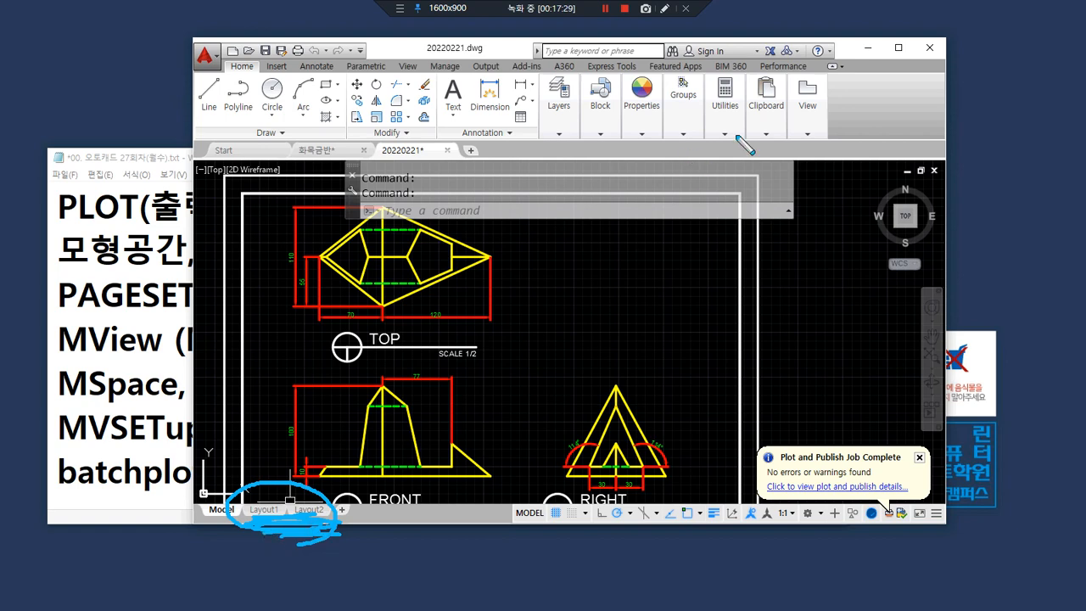
key(Escape)
click(891, 52)
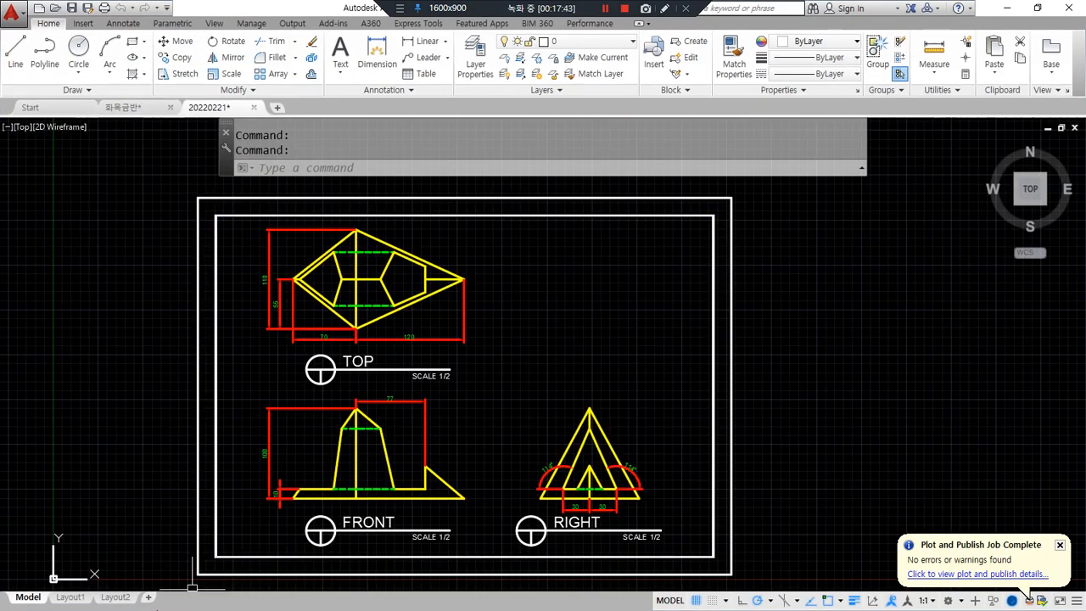
- Add five new layouts after Layout2 in the 20220221 drawing
click(148, 598)
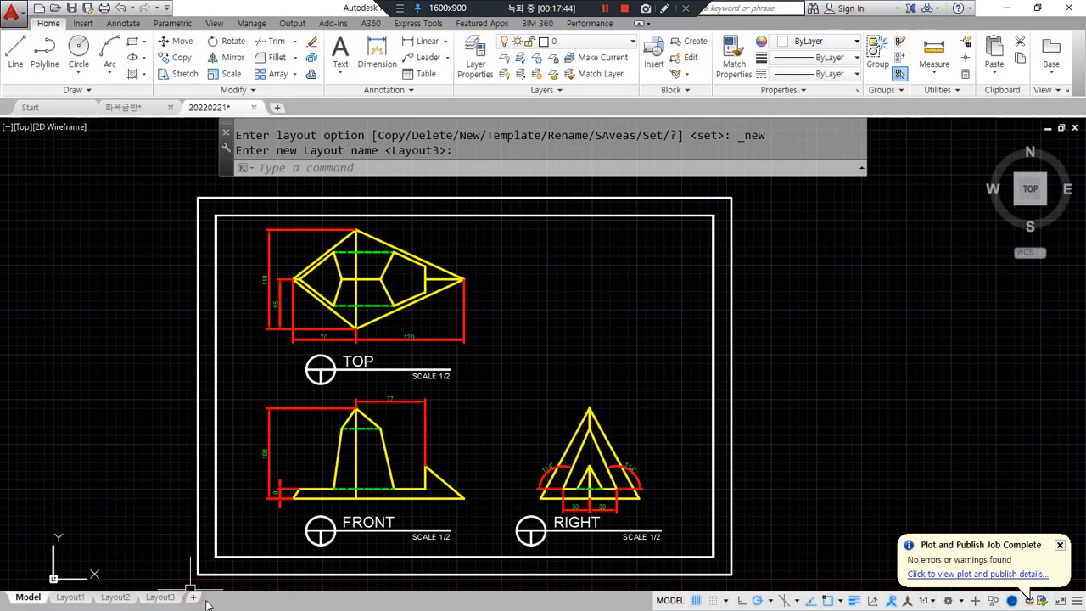
click(194, 597)
click(238, 597)
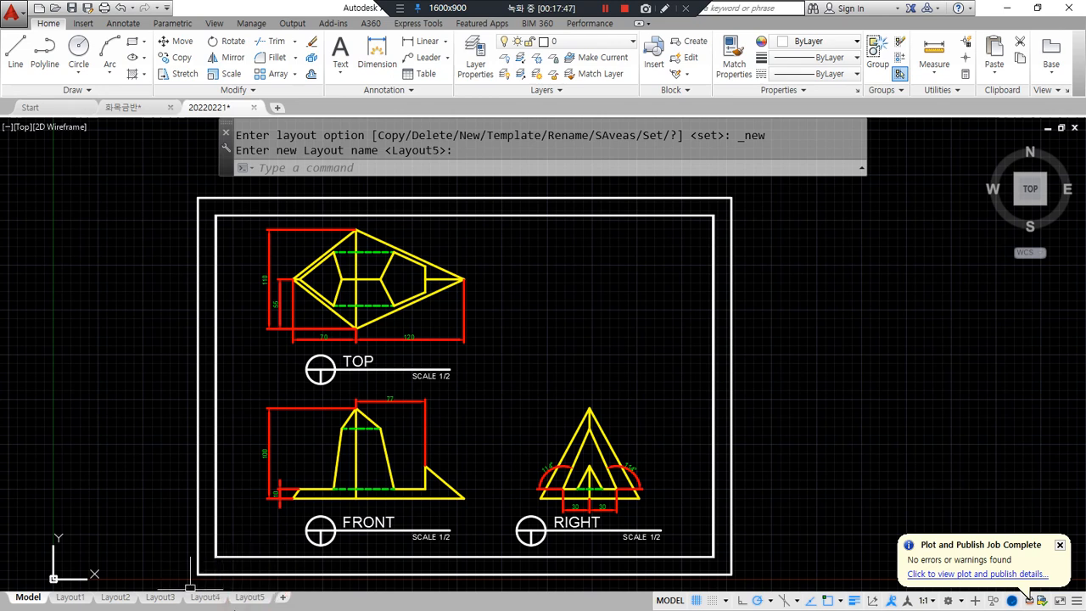
right_click(244, 599)
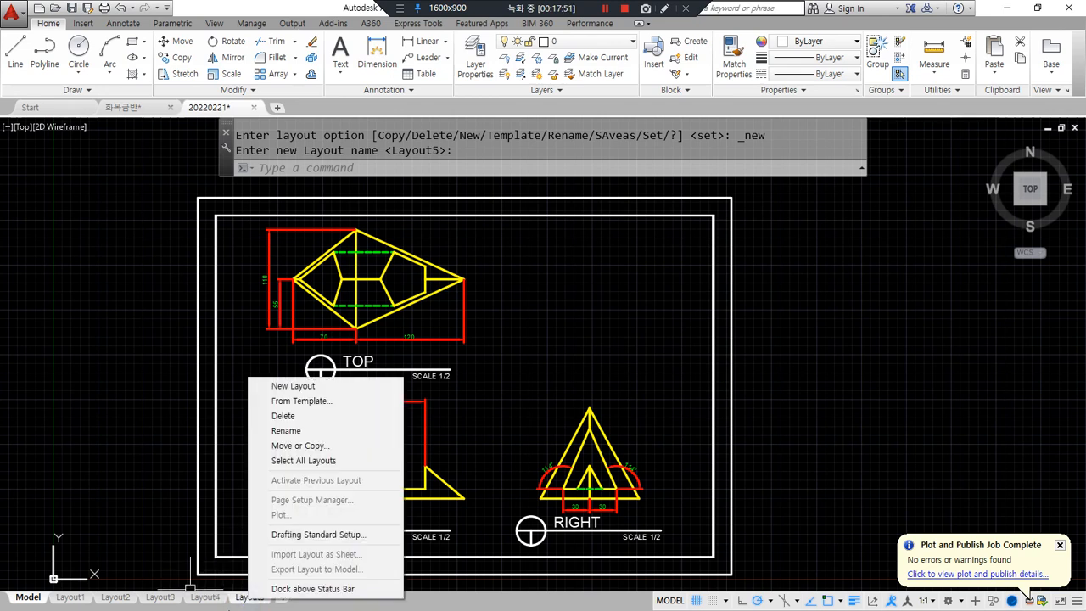
click(351, 388)
right_click(297, 598)
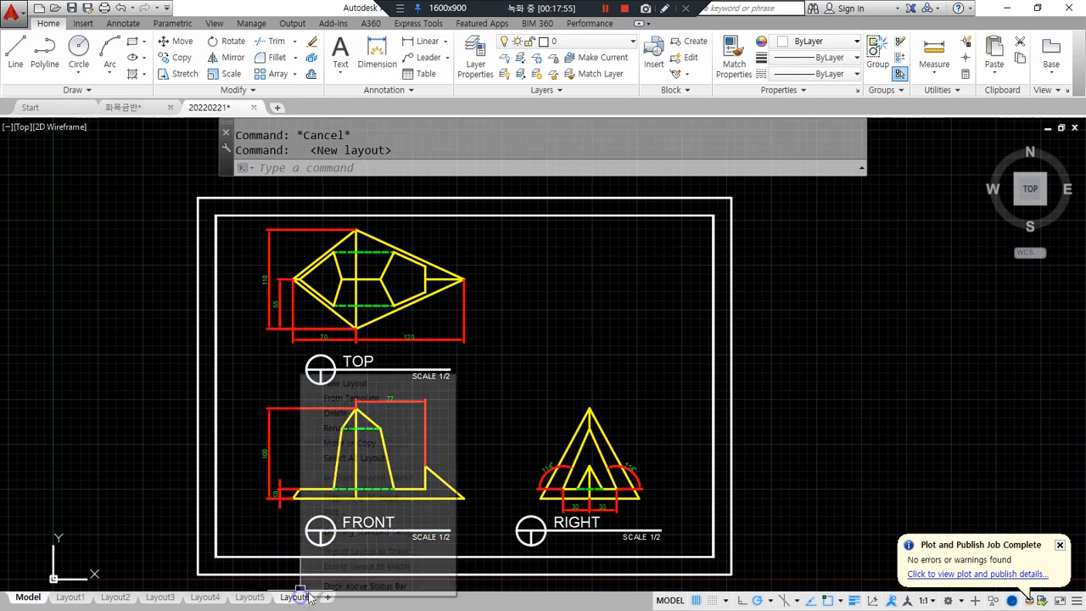
click(346, 382)
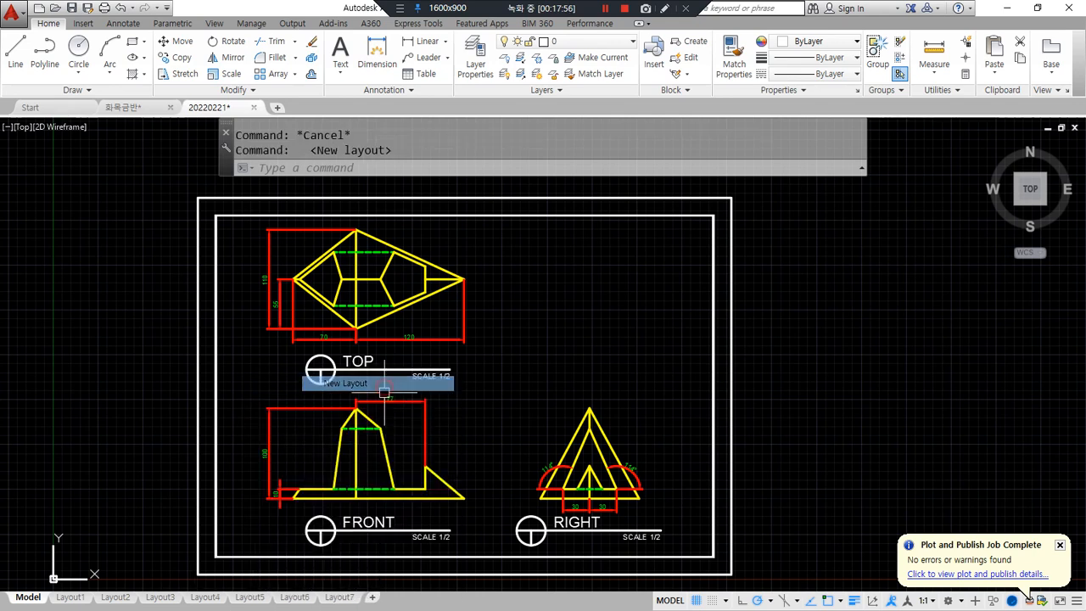
- Delete the Layout7 and Layout6 layouts from the 20220221 drawing
right_click(337, 598)
click(429, 413)
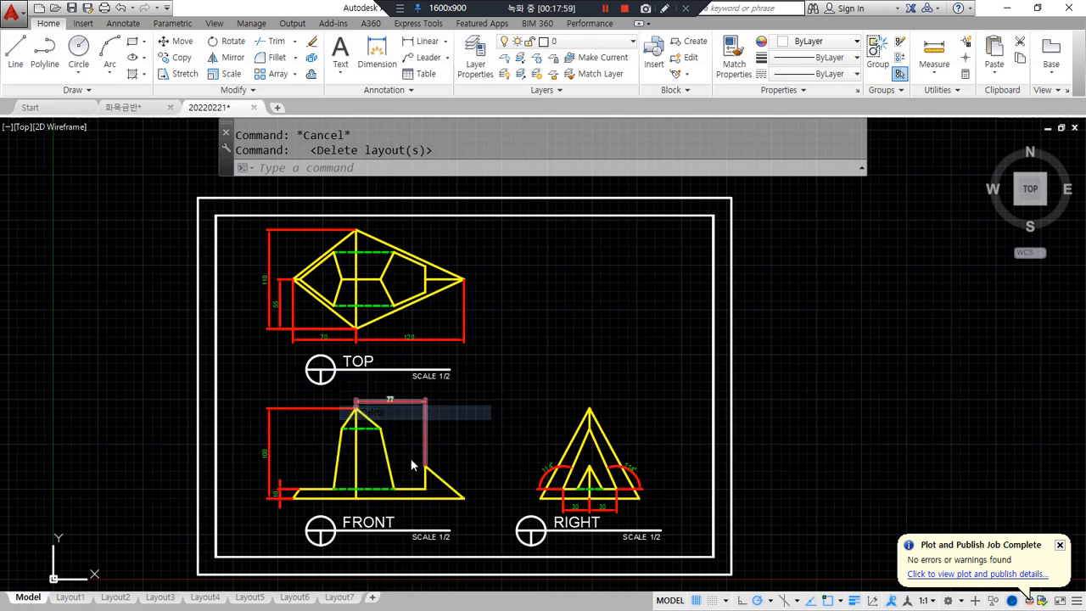
key(Return)
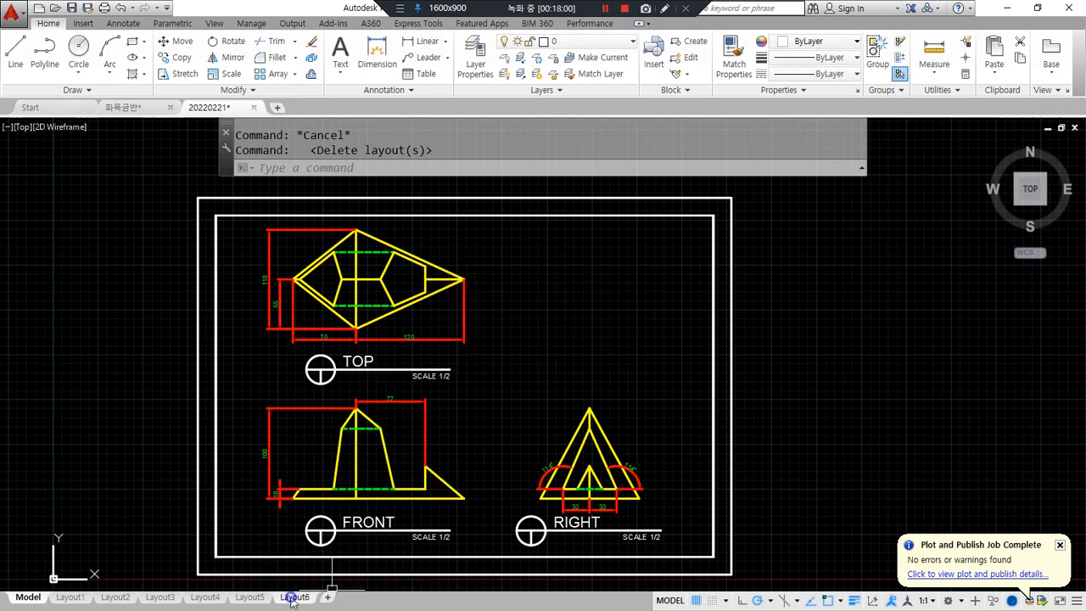
right_click(294, 597)
click(363, 414)
key(Return)
- Rename the Layout5 layout as 레이아웃
right_click(254, 597)
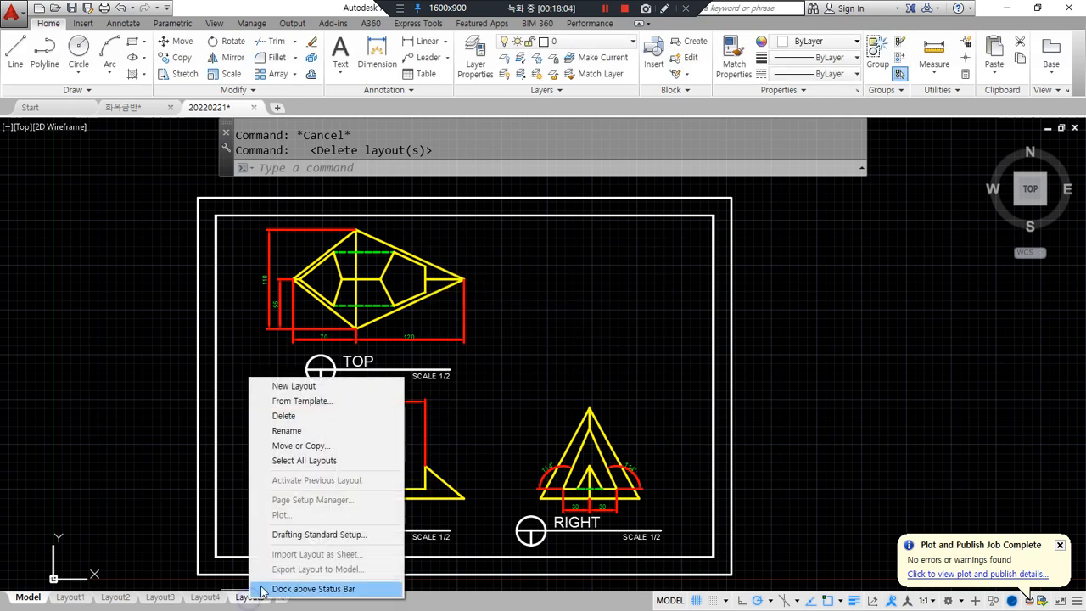
click(293, 431)
text(레이아웃)
key(Return)
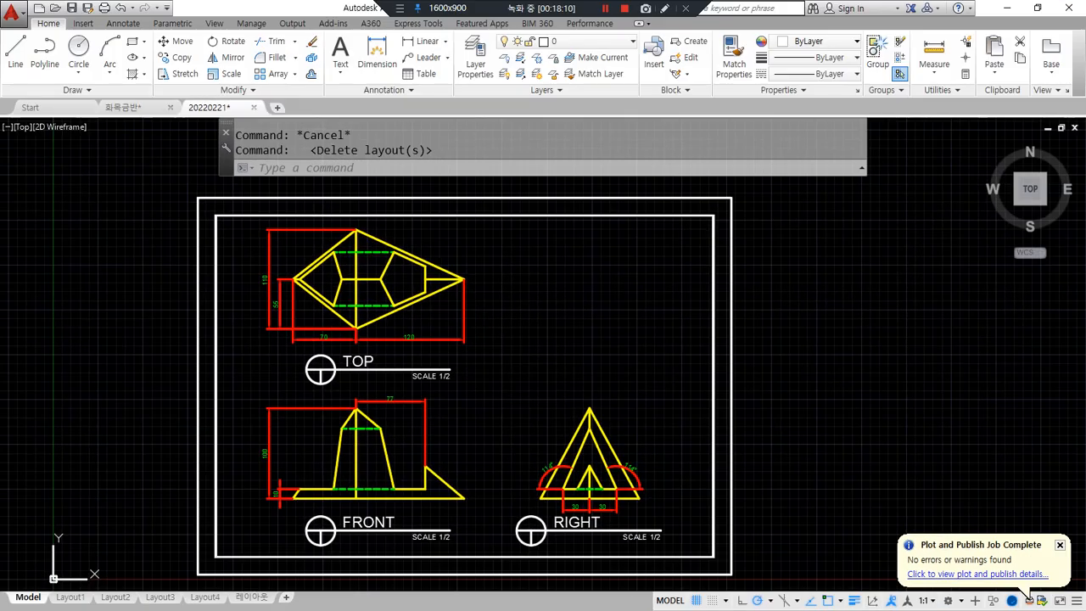
- Move the 레이아웃 layout so that it comes before Layout2
right_click(251, 599)
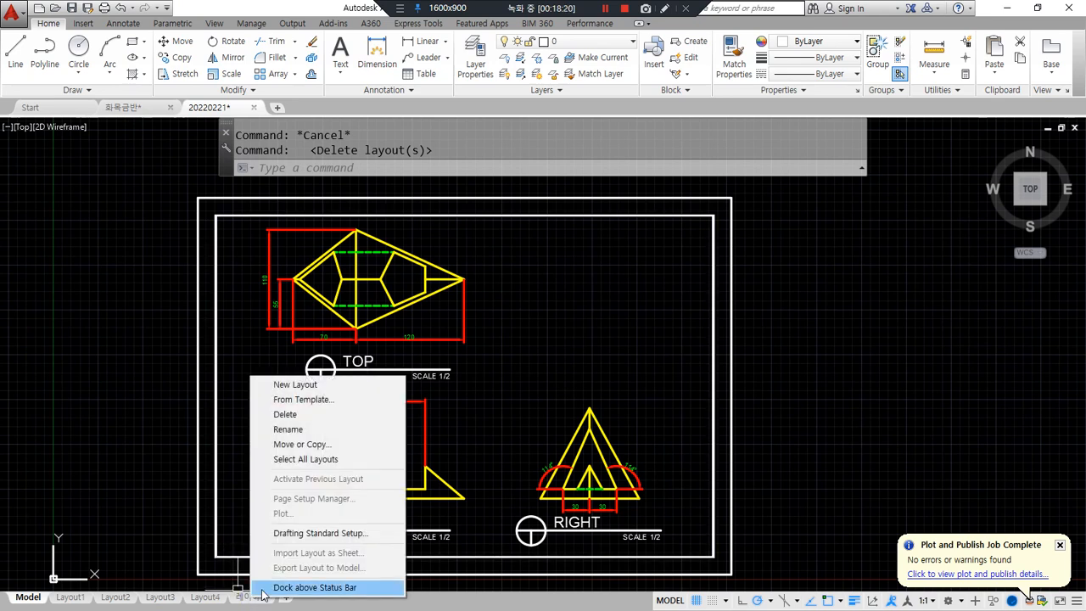
click(331, 444)
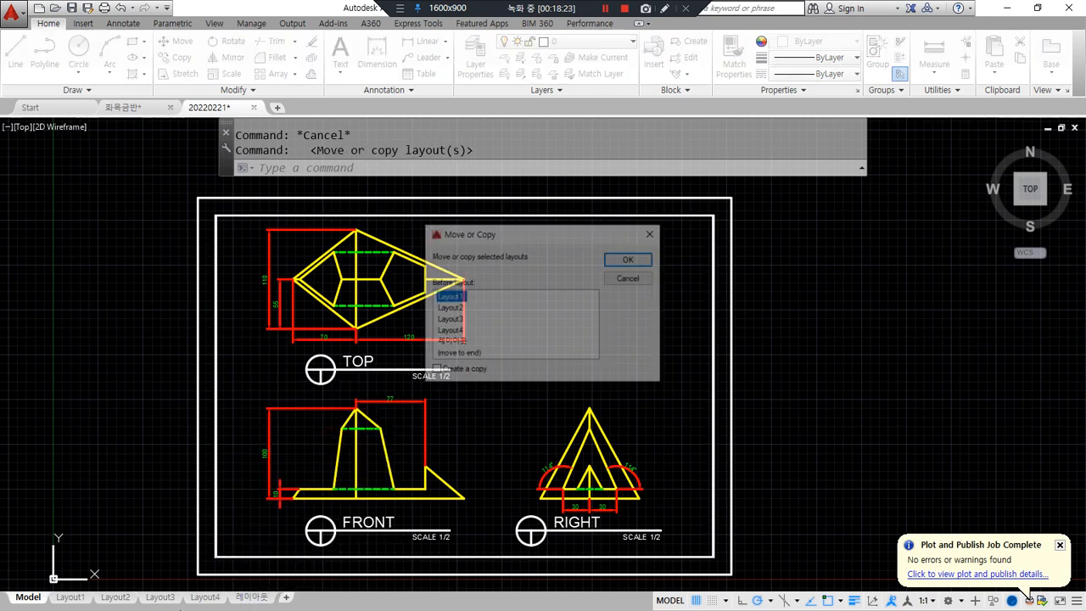
click(465, 343)
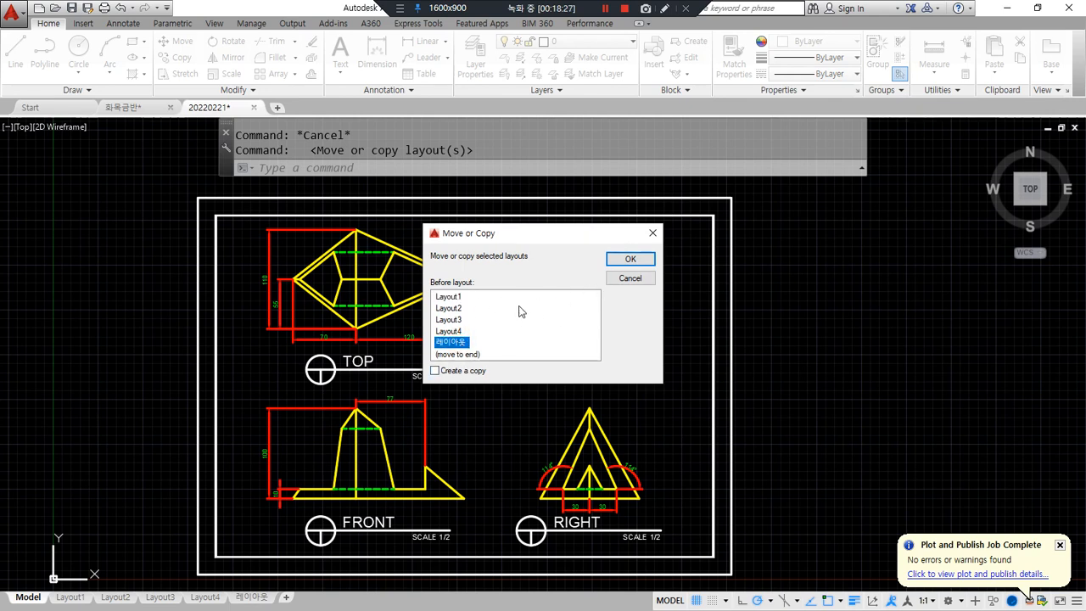
click(460, 309)
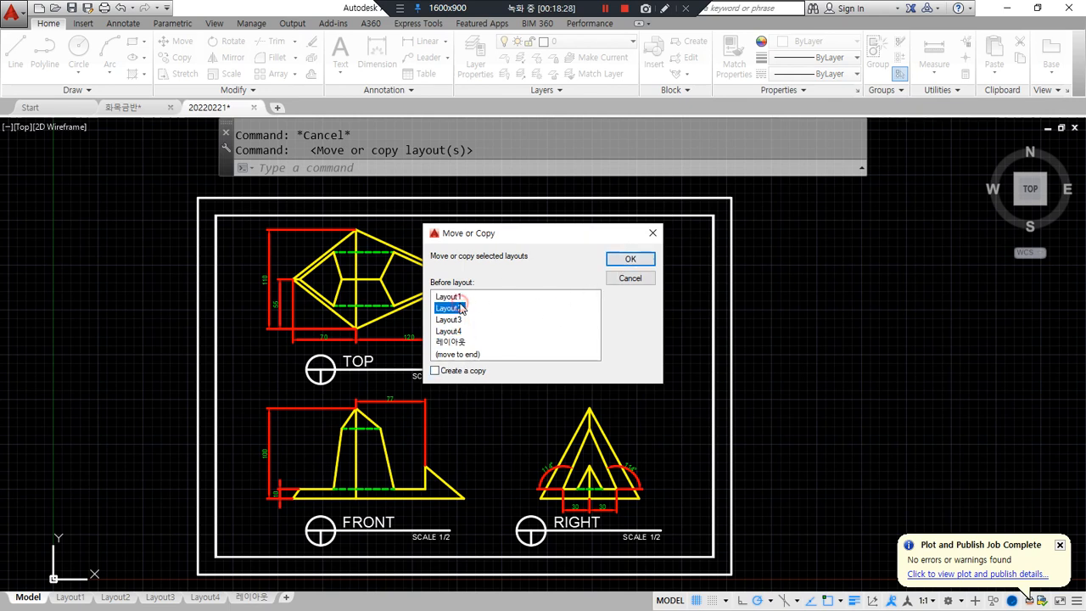
click(630, 258)
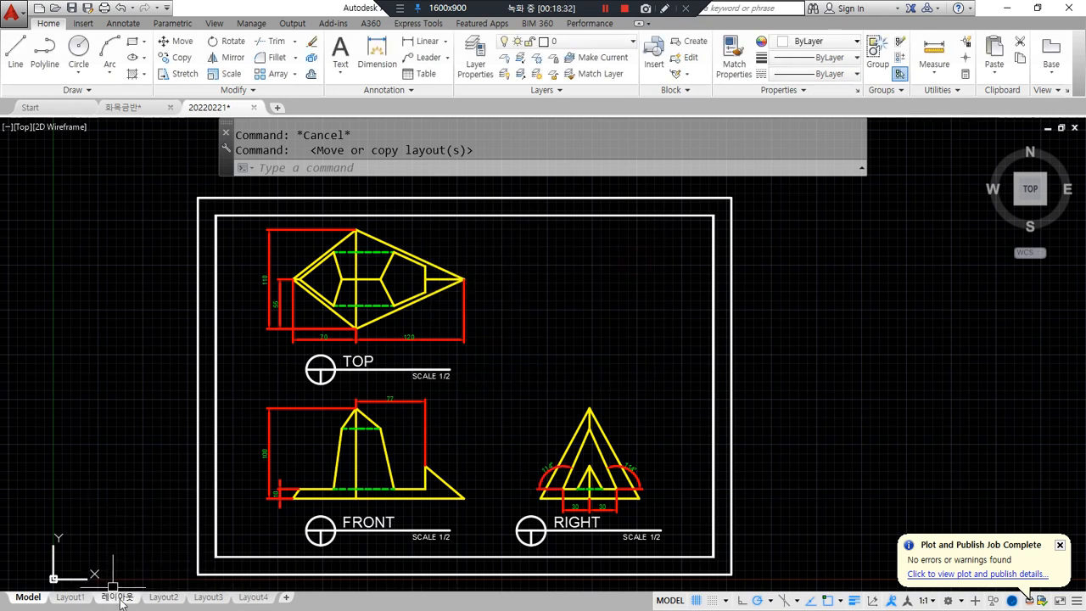
- Open the 레이아웃 layout and reorder it to the end, after Layout4
click(117, 598)
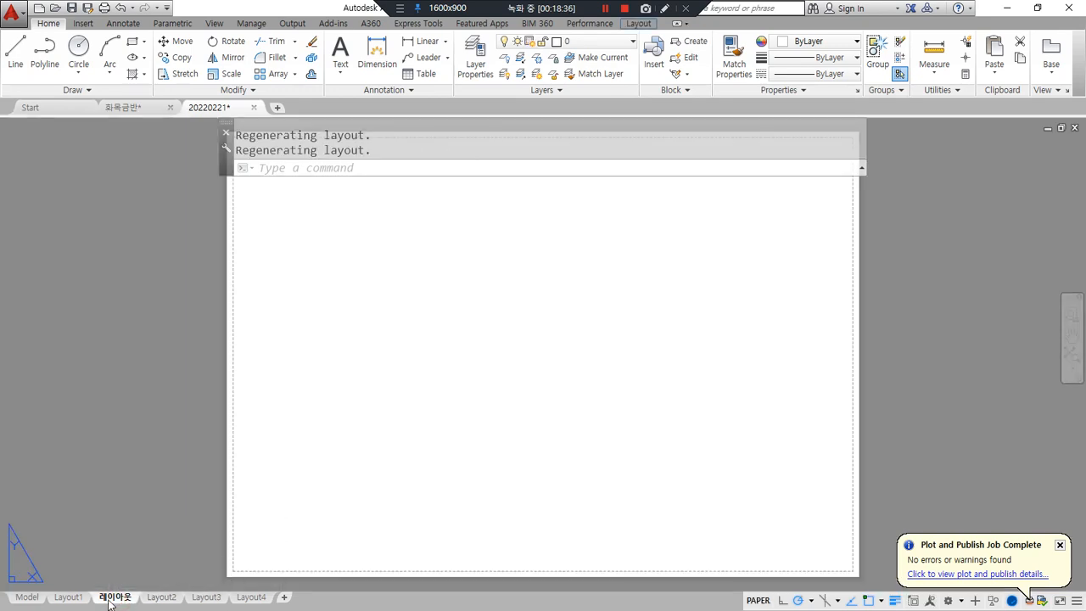
drag(104, 598, 263, 598)
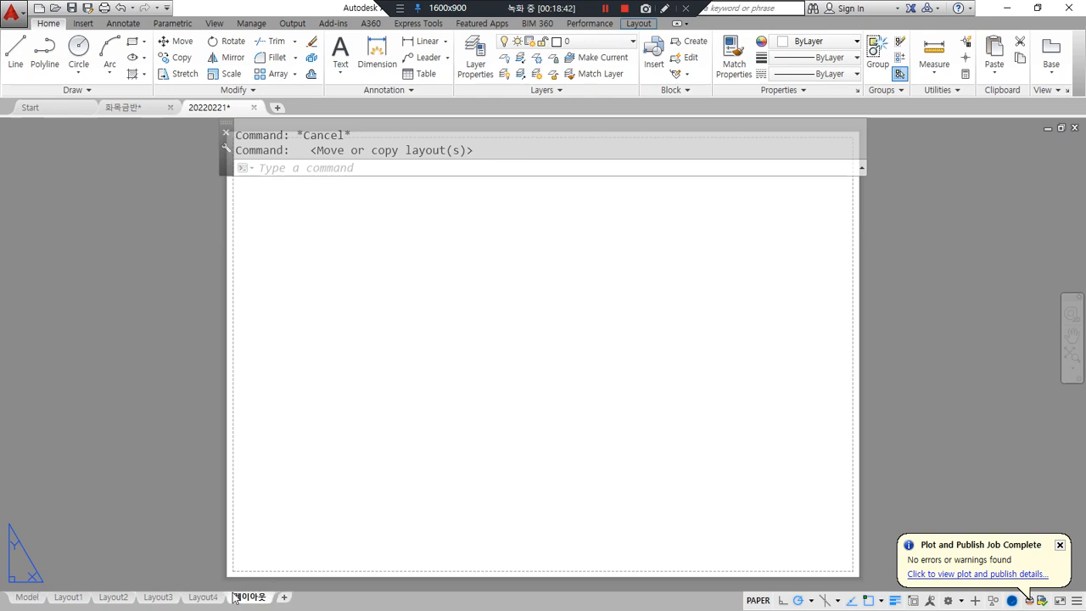
mouse_move(239, 597)
mouse_down()
mouse_move(183, 604)
mouse_move(272, 592)
mouse_move(263, 599)
mouse_up()
- Create a copy of the 레이아웃 layout at the end of the layout order
right_click(249, 601)
click(330, 435)
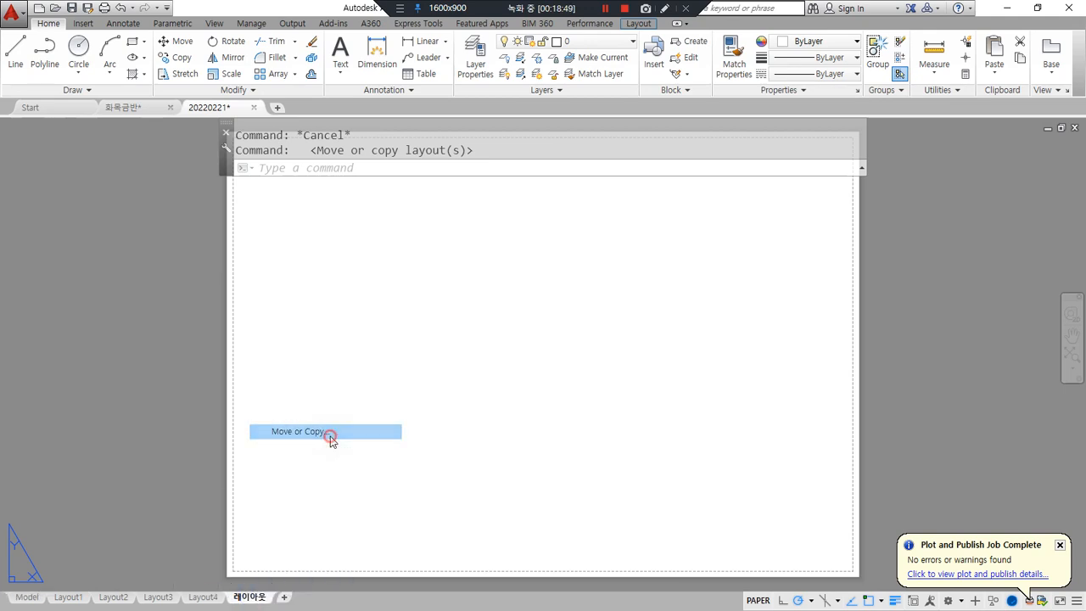
click(454, 373)
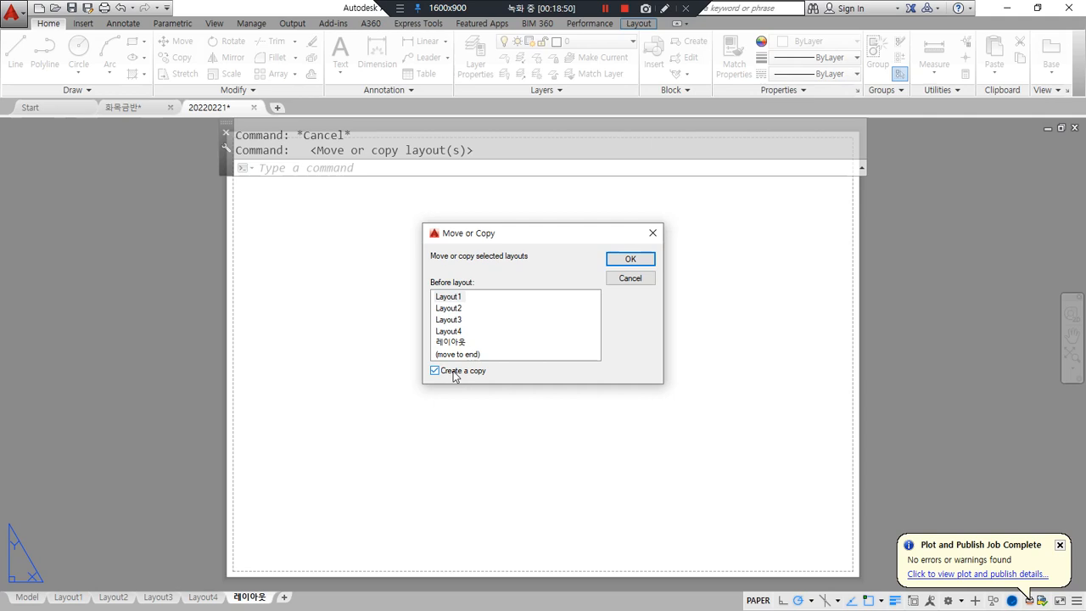
click(456, 355)
click(630, 259)
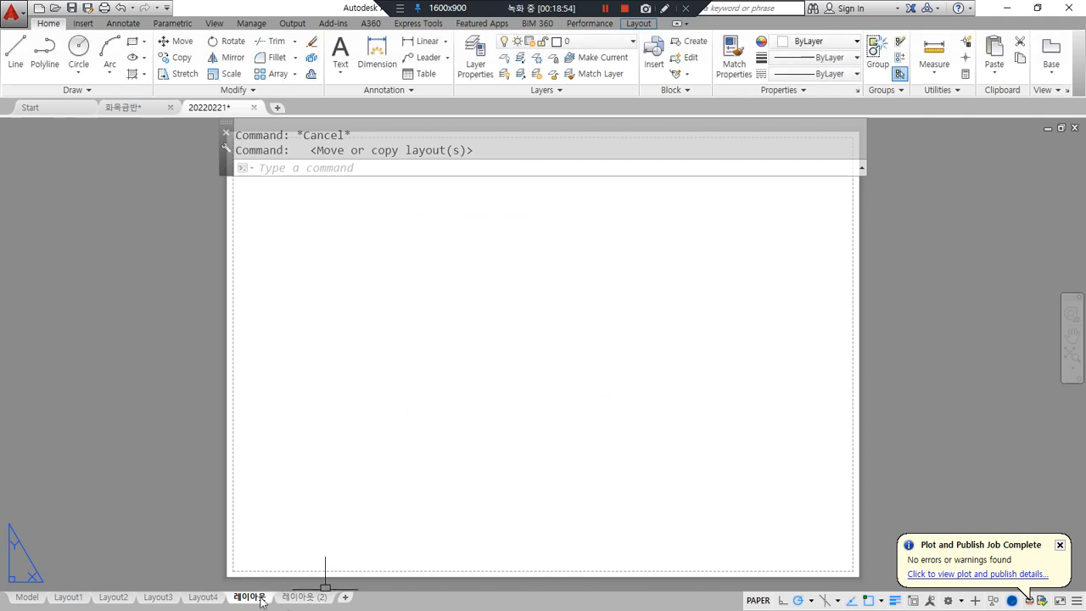
- Delete the copied layout 레이아웃 (2) and the original 레이아웃 layout
right_click(303, 602)
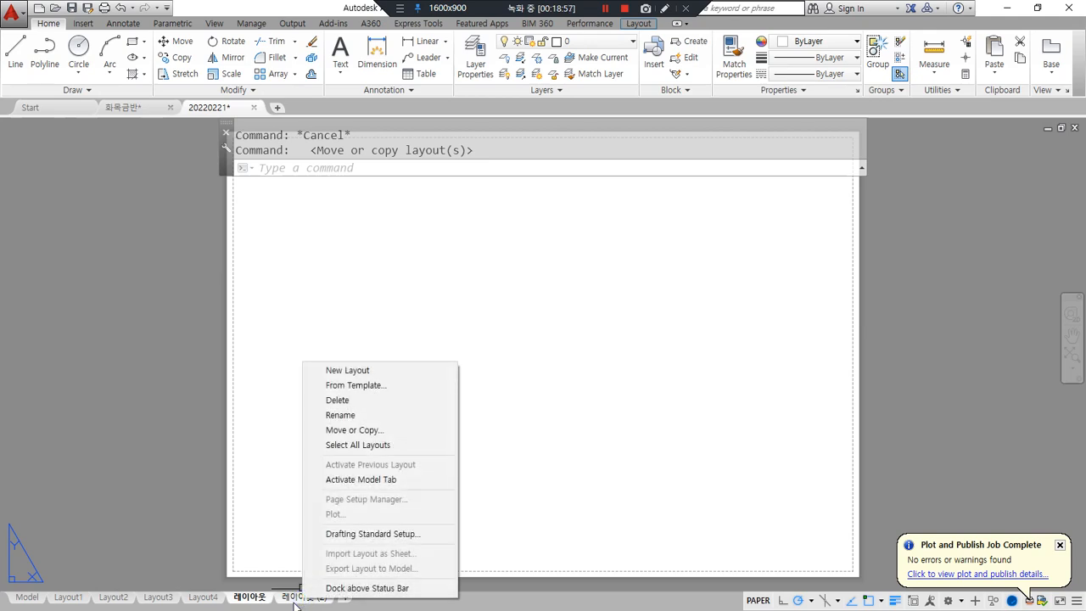
click(355, 402)
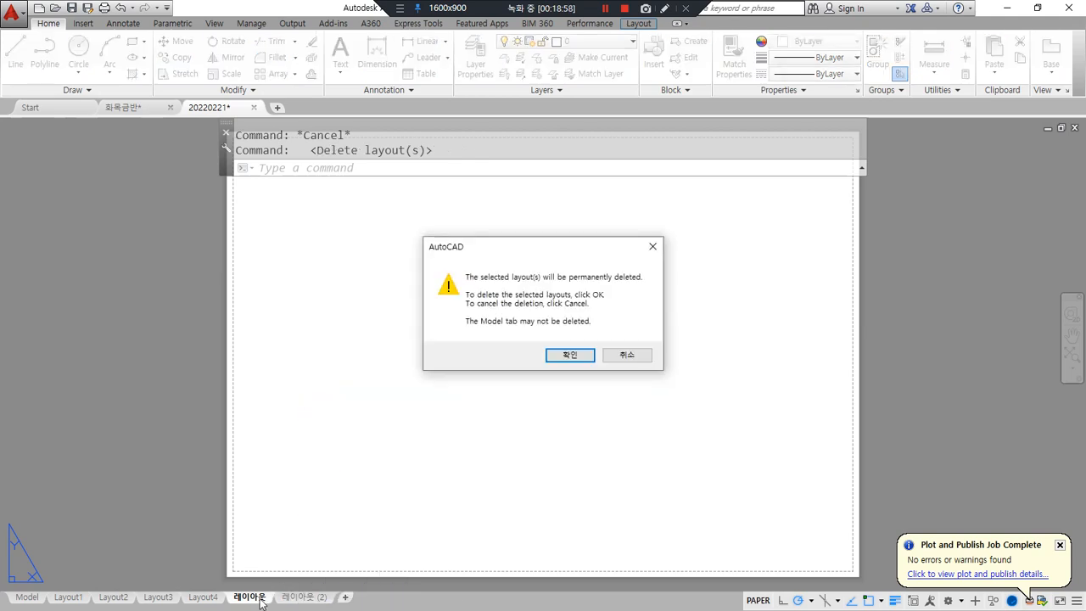
click(570, 354)
right_click(256, 598)
click(301, 397)
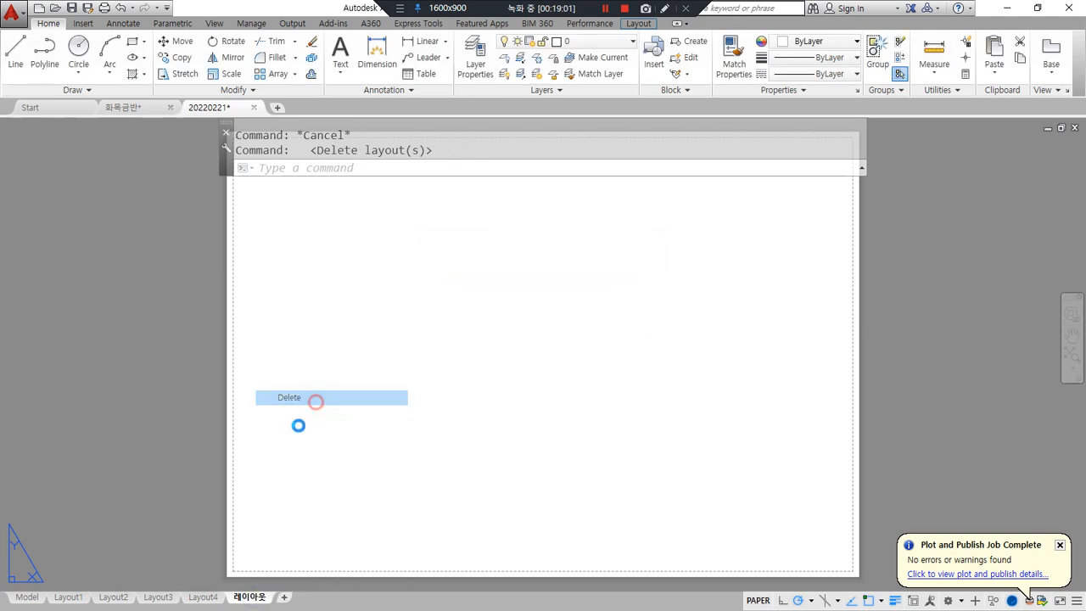
- Delete Layout4, Layout3 and Layout2, keeping only Layout1 beside the model space
right_click(194, 605)
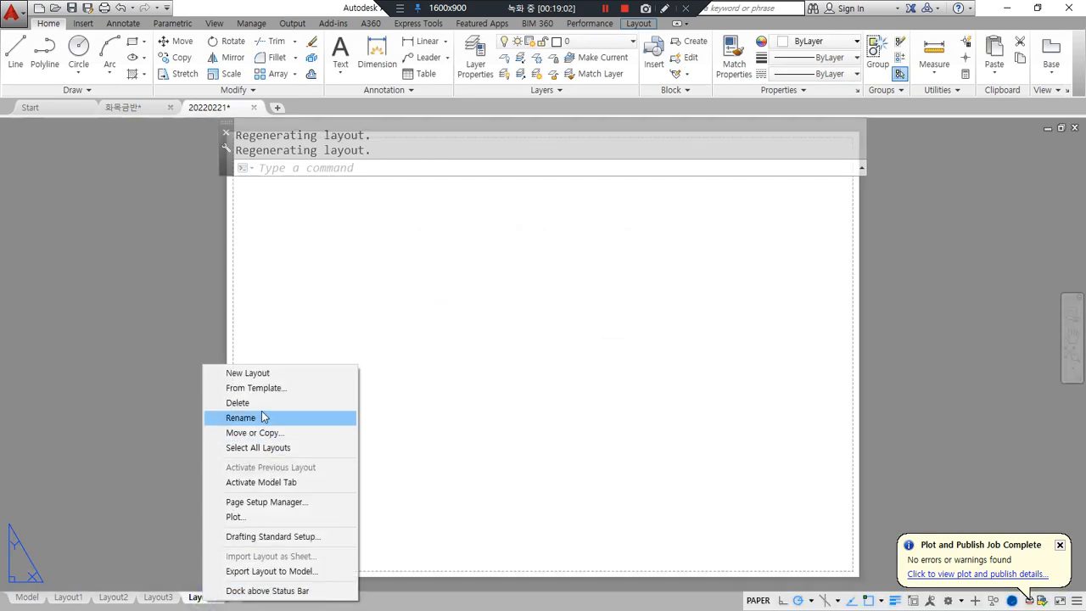
click(257, 399)
key(Return)
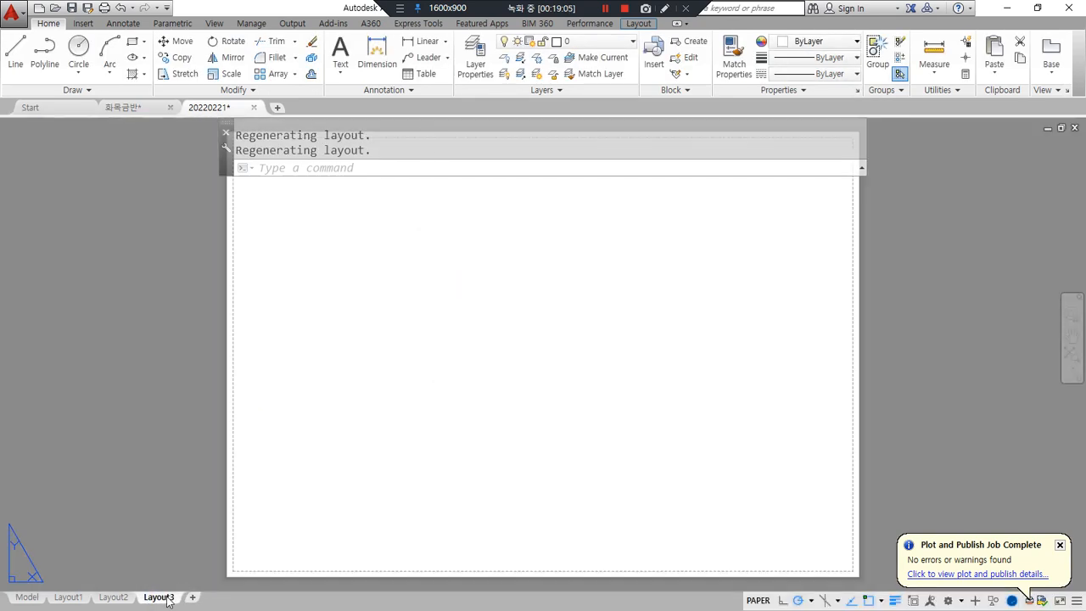
right_click(166, 597)
click(220, 399)
key(Return)
right_click(113, 598)
click(148, 402)
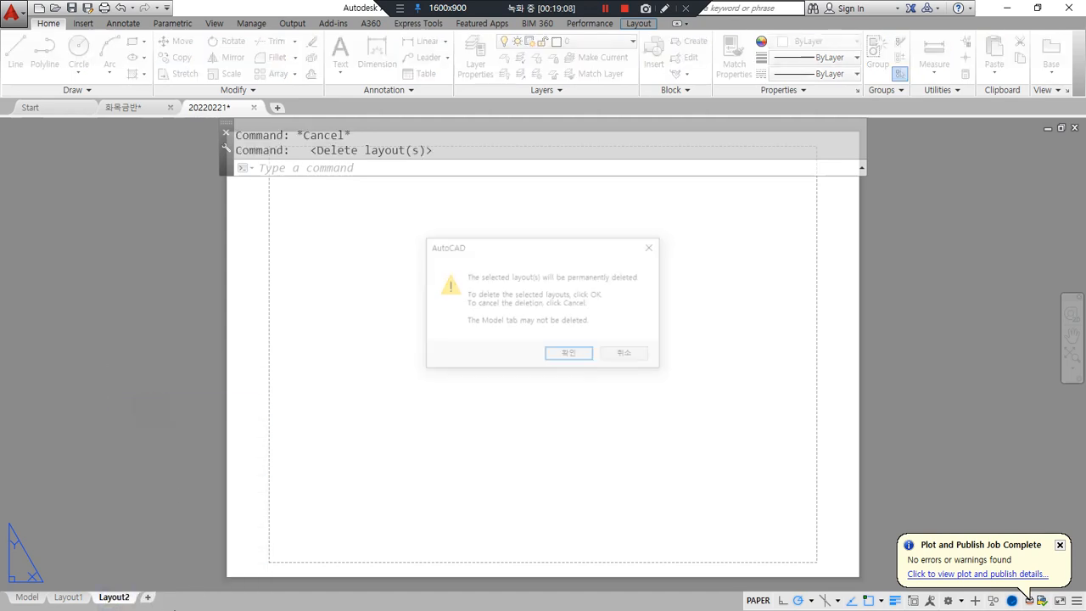
key(Return)
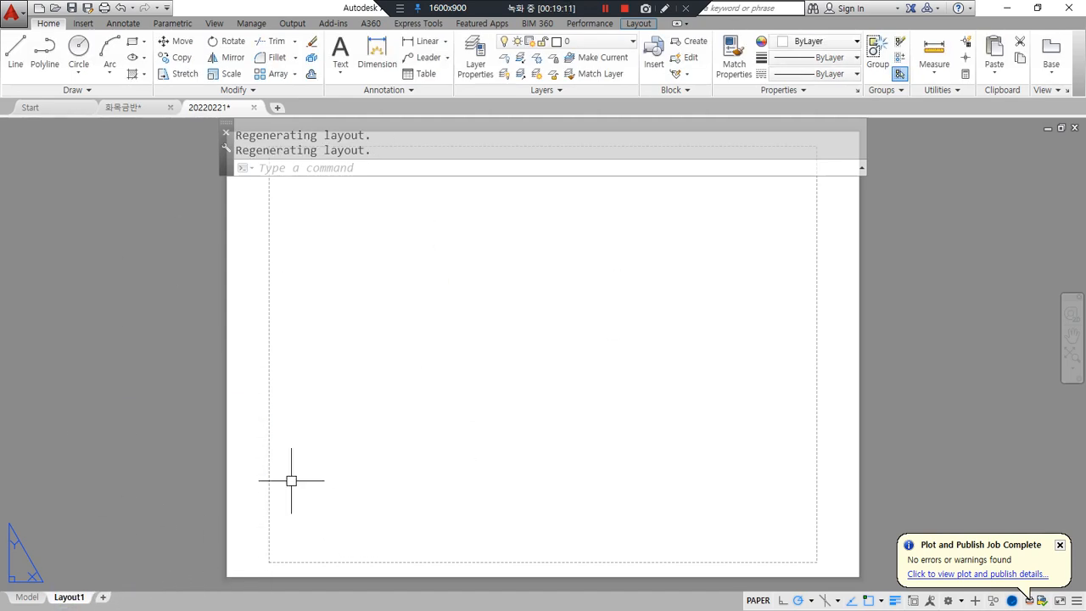
- Compare the model space drawing with the paper sheet of Layout1
click(27, 597)
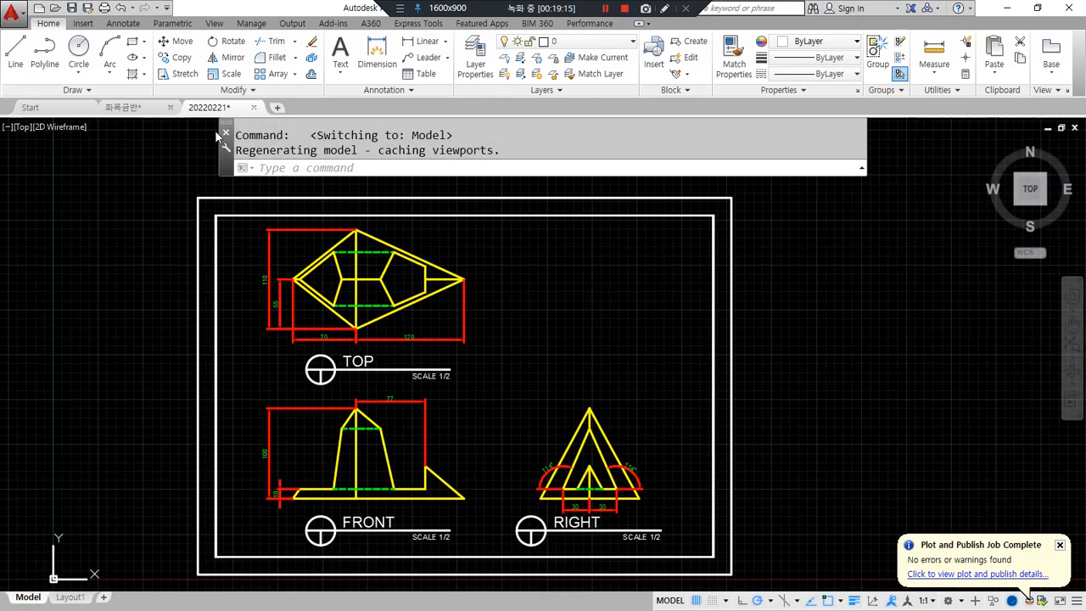
click(68, 600)
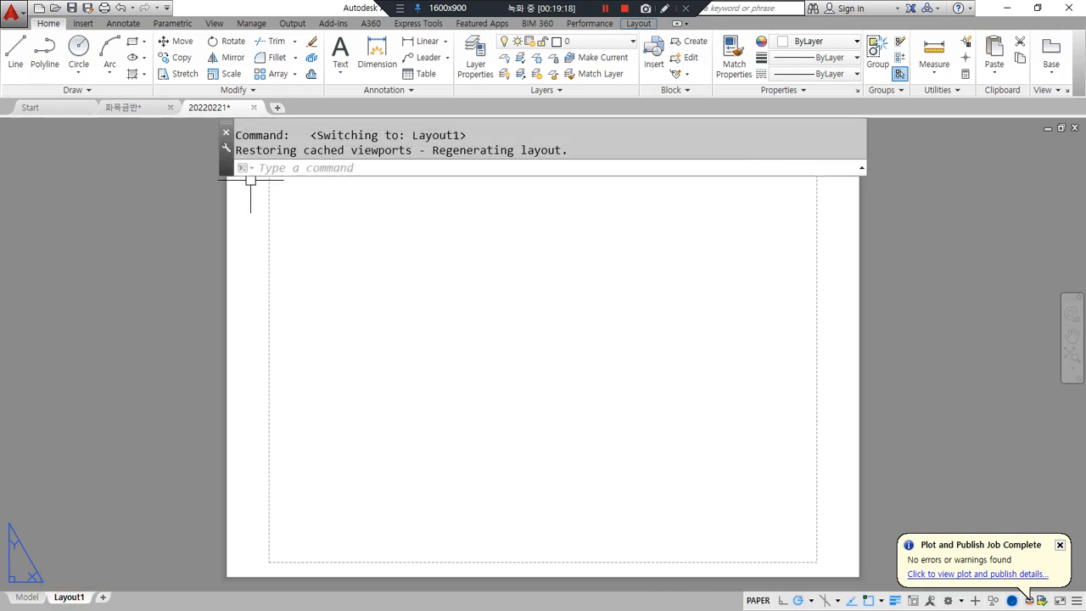
middle_drag(536, 254, 521, 279)
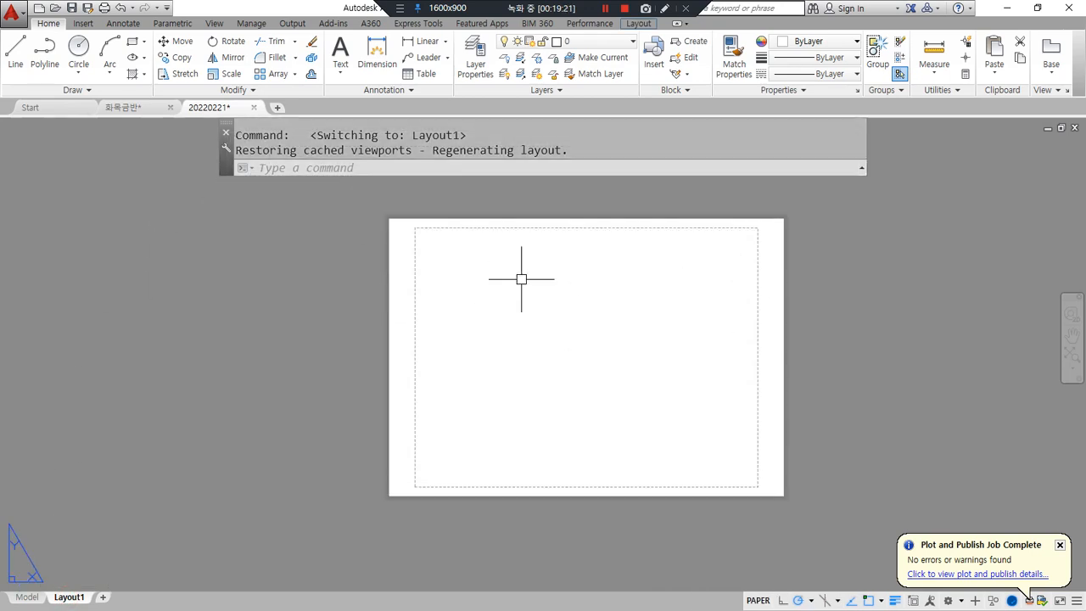
drag(277, 227, 229, 263)
drag(307, 241, 234, 292)
drag(325, 274, 252, 327)
drag(242, 228, 303, 304)
drag(207, 247, 266, 338)
mouse_move(423, 220)
mouse_down()
mouse_move(353, 298)
mouse_move(494, 527)
mouse_move(844, 487)
mouse_move(677, 197)
mouse_move(419, 202)
mouse_up()
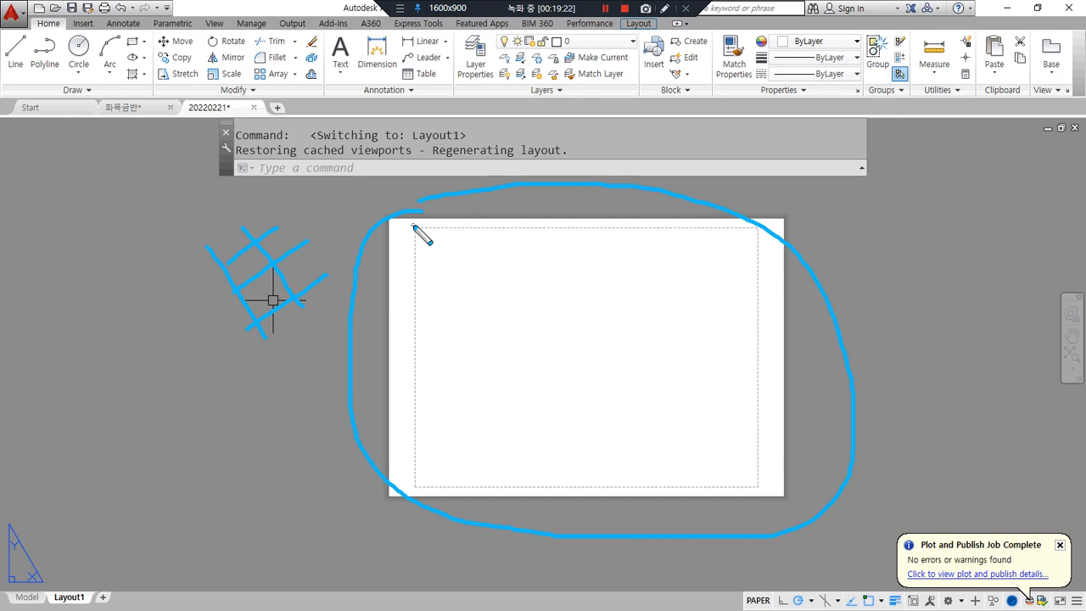
- Examine the margin between the Layout1 sheet edge and the dashed printable-area boundary
scroll(429, 224, up, 5)
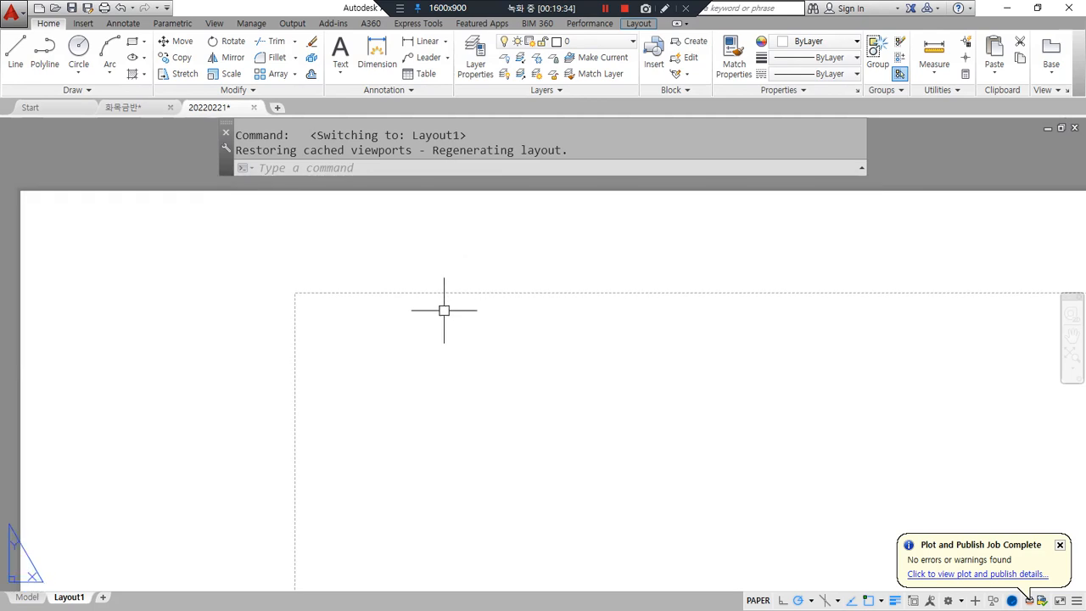
mouse_move(548, 310)
mouse_down()
mouse_move(496, 289)
mouse_move(552, 283)
mouse_move(516, 317)
mouse_up()
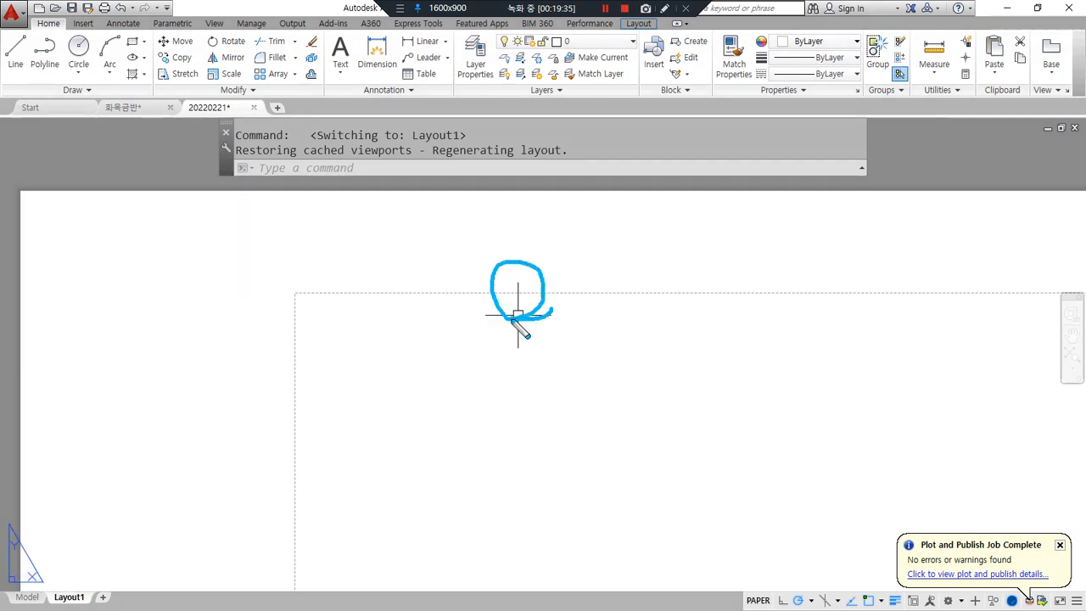
mouse_move(519, 193)
mouse_down()
mouse_move(570, 194)
mouse_move(551, 293)
mouse_move(569, 289)
mouse_up()
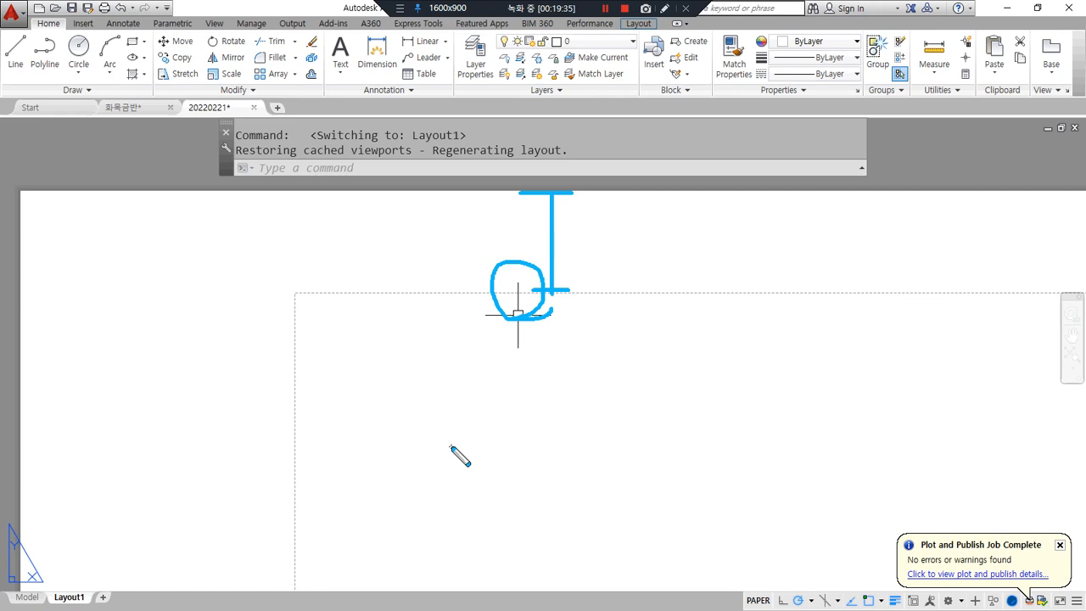
key(Escape)
scroll(420, 329, down, 10)
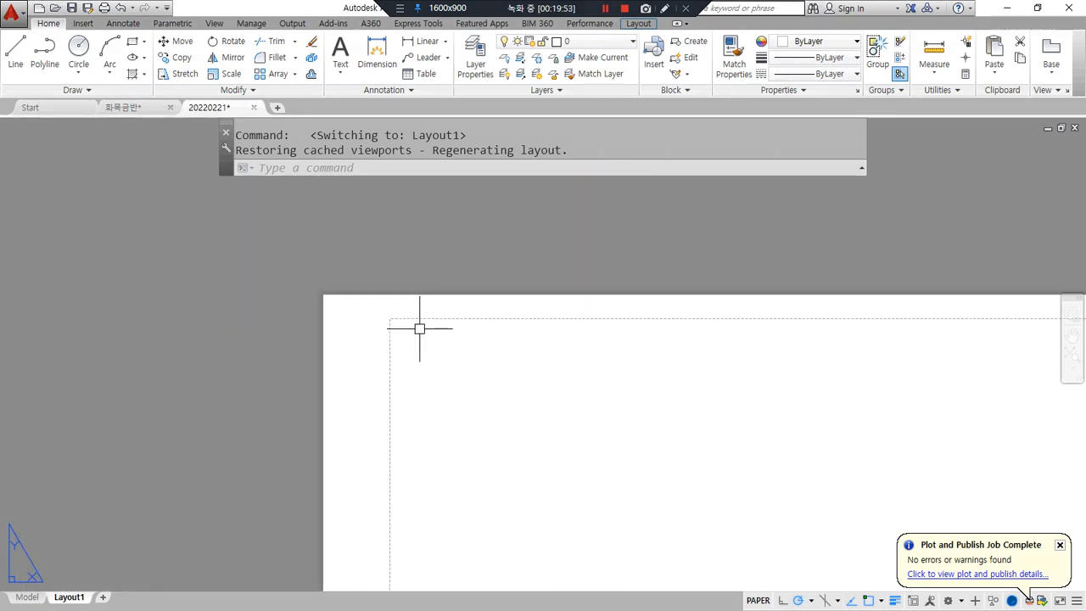
middle_drag(532, 408, 387, 272)
scroll(388, 268, up, 2)
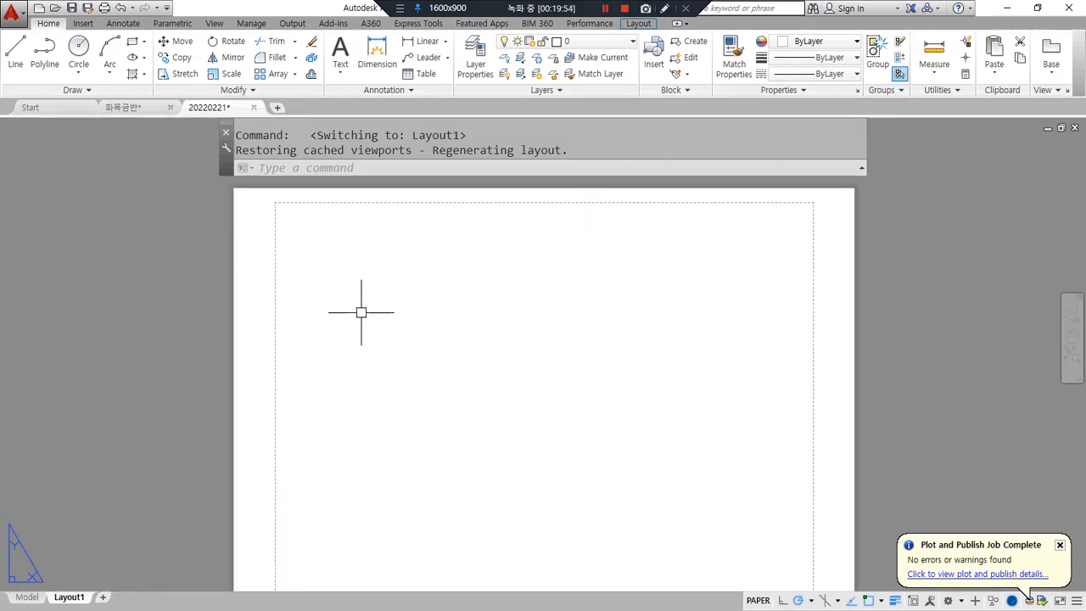
scroll(361, 311, down, 2)
middle_drag(390, 406, 381, 392)
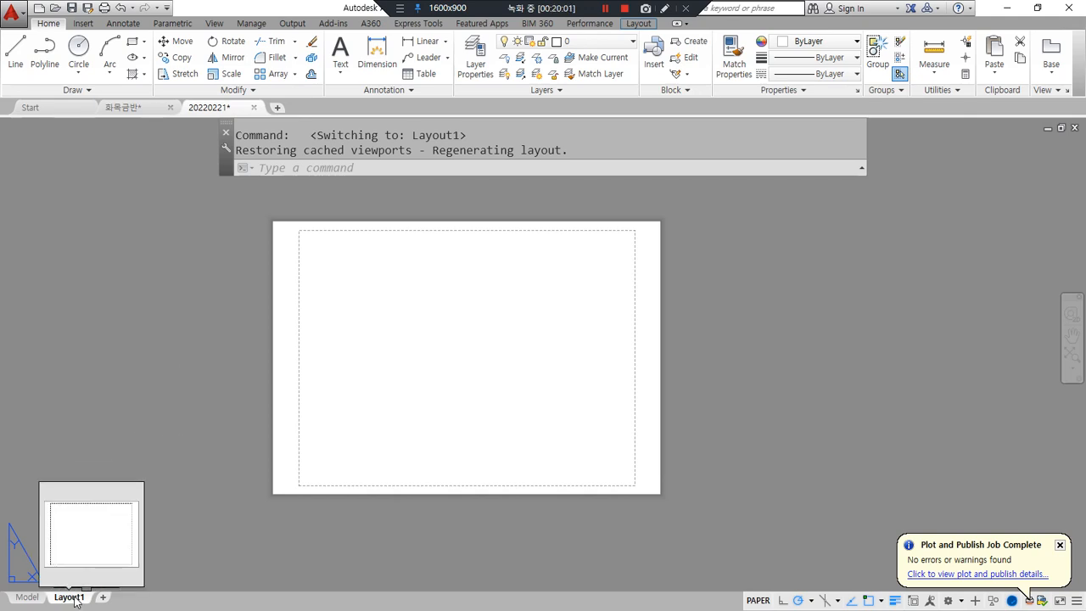
text(mv)
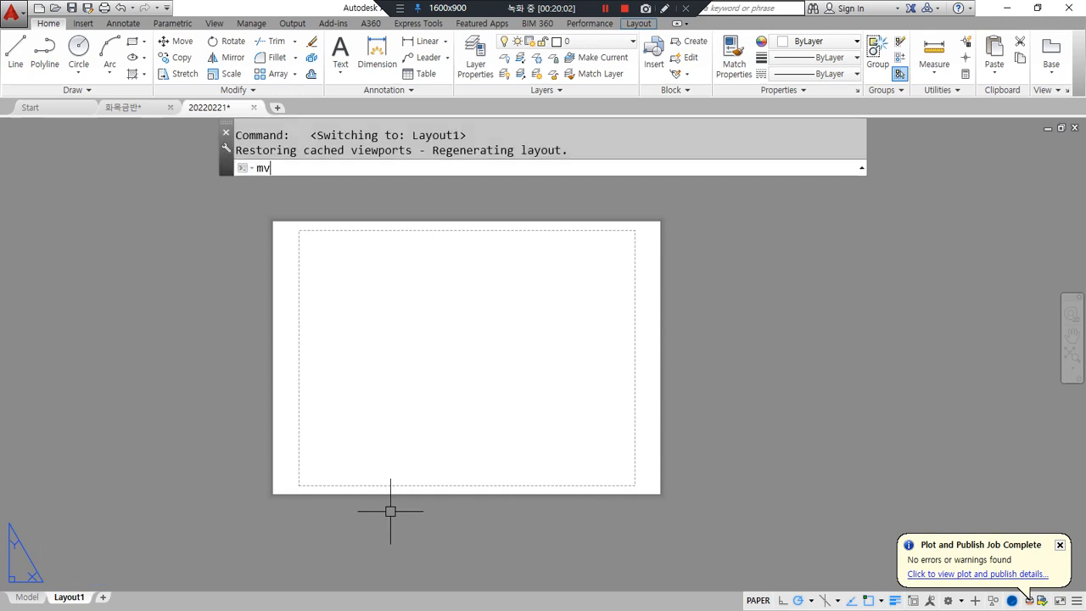
text(setup)
key(Return)
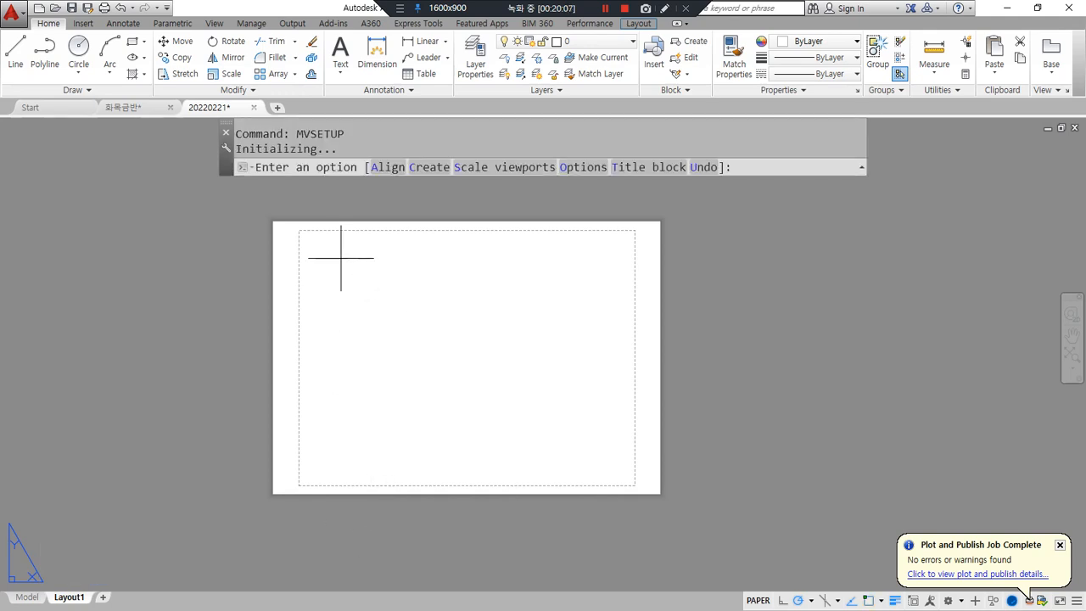
key(Escape)
key(Escape)
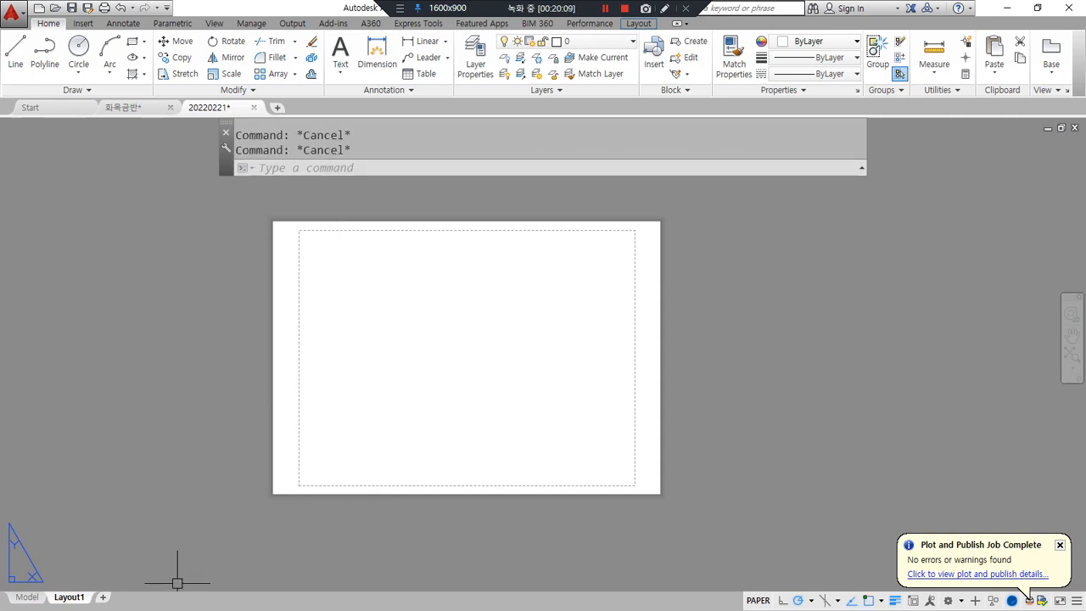
- Open the Page Setup Manager with the PAGESETUP command copied from the notes file, and close it again
key(alt+Tab)
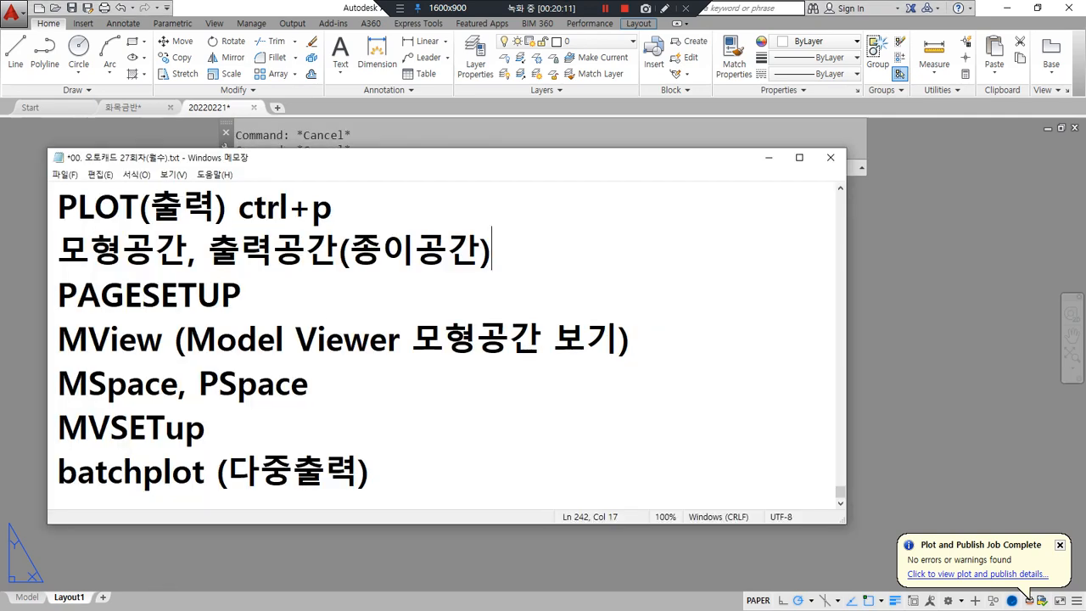
double_click(242, 296)
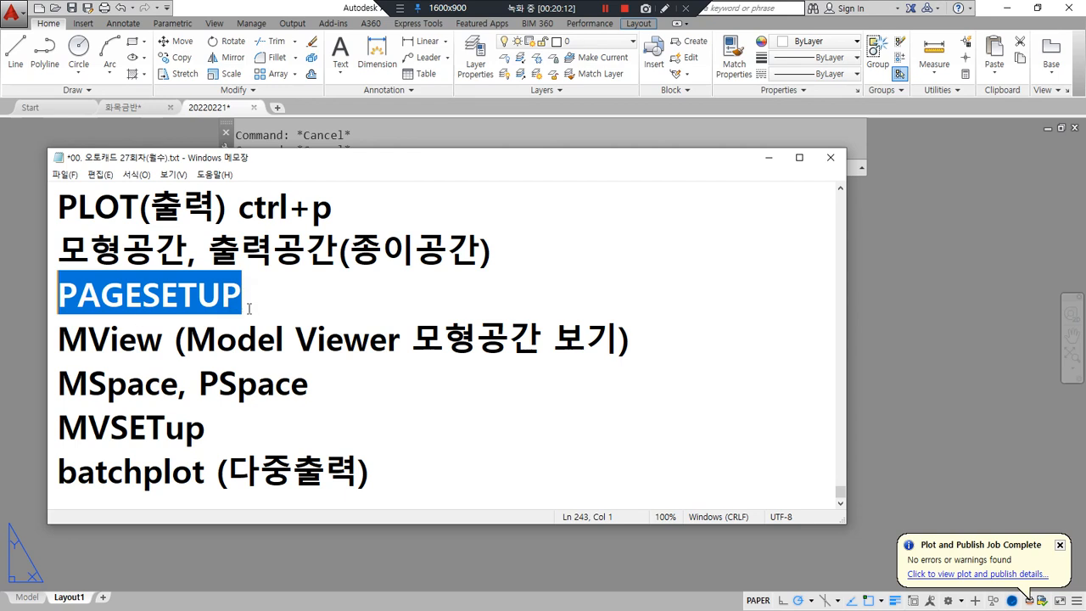
double_click(244, 296)
key(ctrl+c)
key(alt+Tab)
key(ctrl+v)
key(Return)
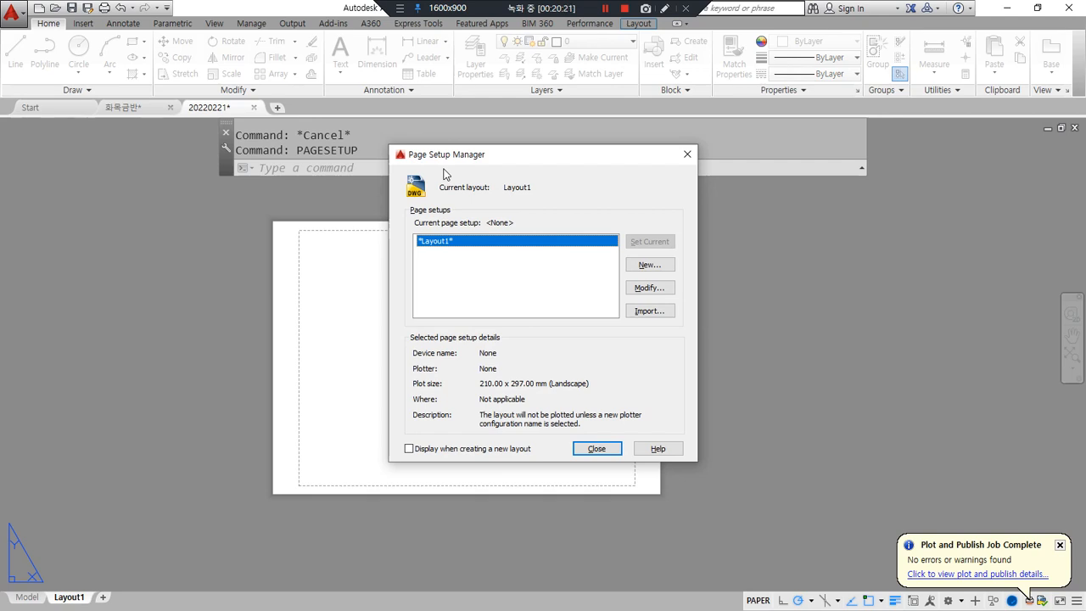
key(Escape)
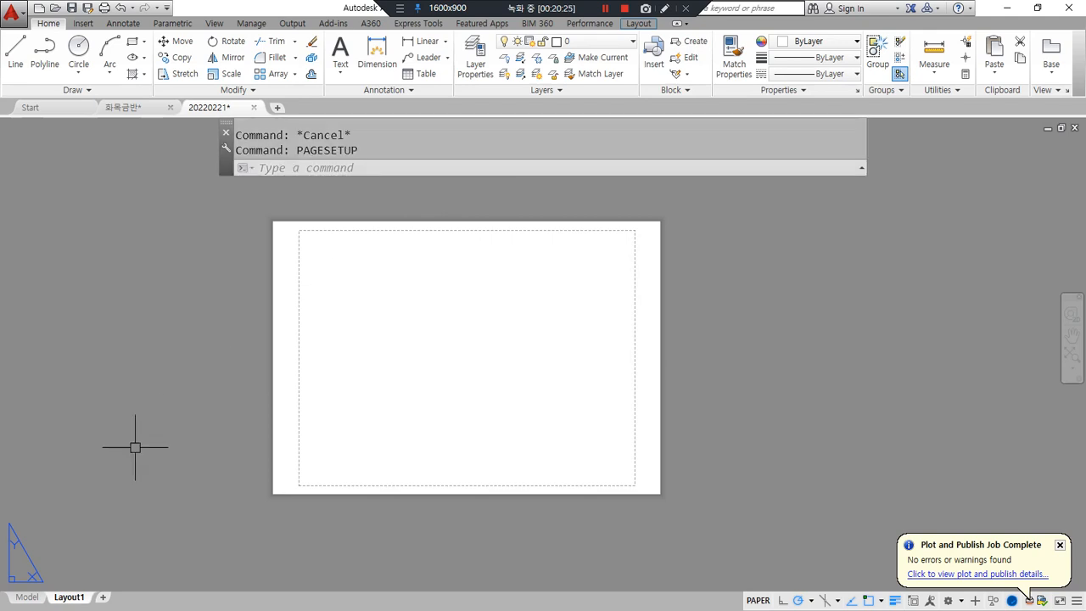
- Open Layout1's page setup for modification and assign the monochrome.ctb plot style table
right_click(69, 600)
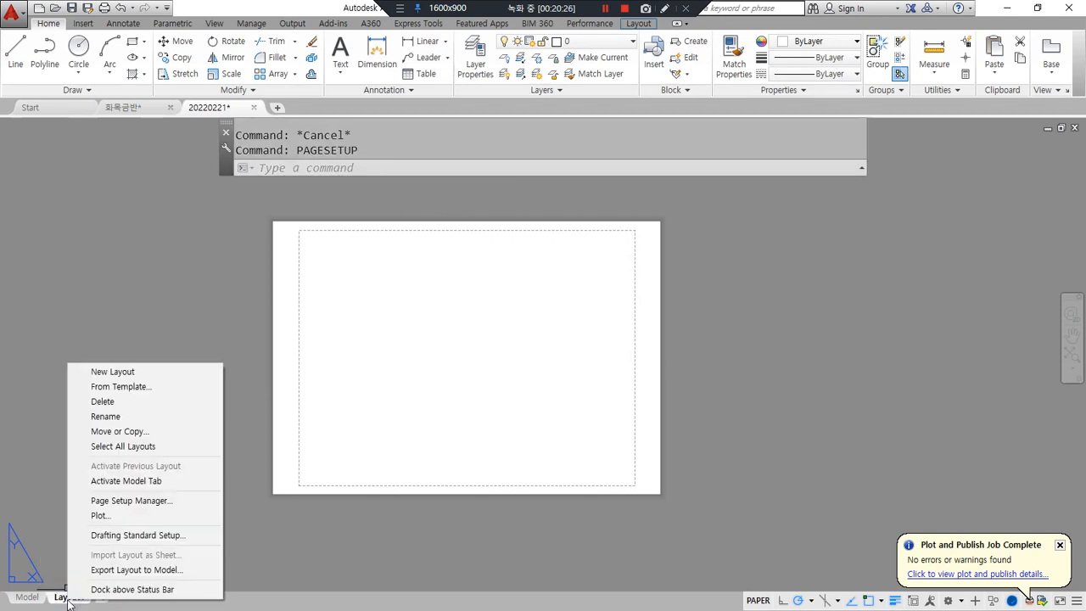
click(174, 503)
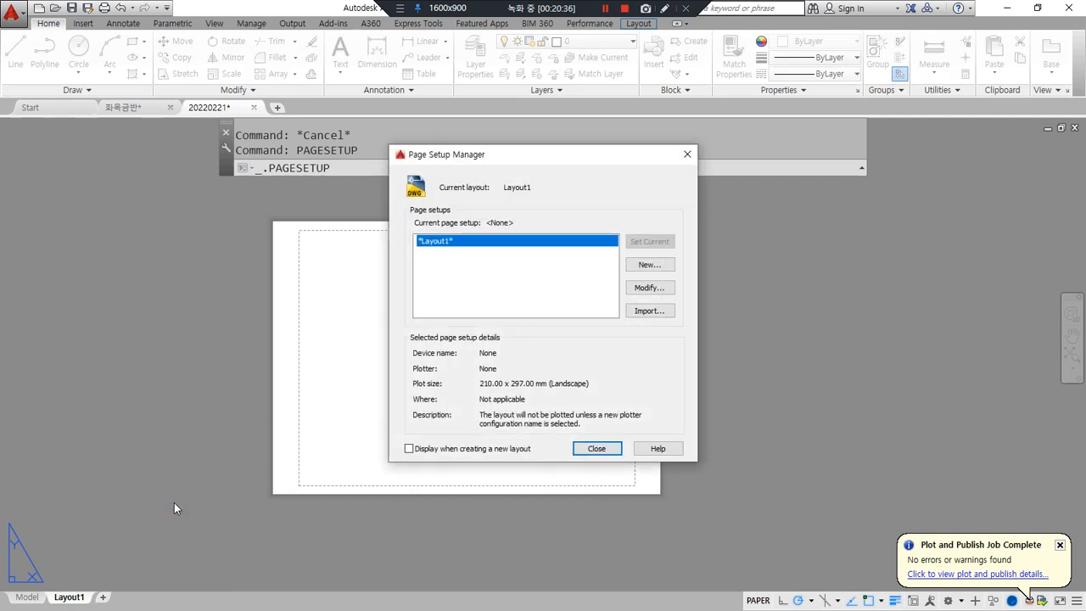
key(ctrl+alt+d)
mouse_move(667, 298)
mouse_down()
mouse_move(648, 306)
mouse_move(665, 276)
mouse_move(649, 307)
mouse_up()
key(ctrl+alt+d)
click(649, 288)
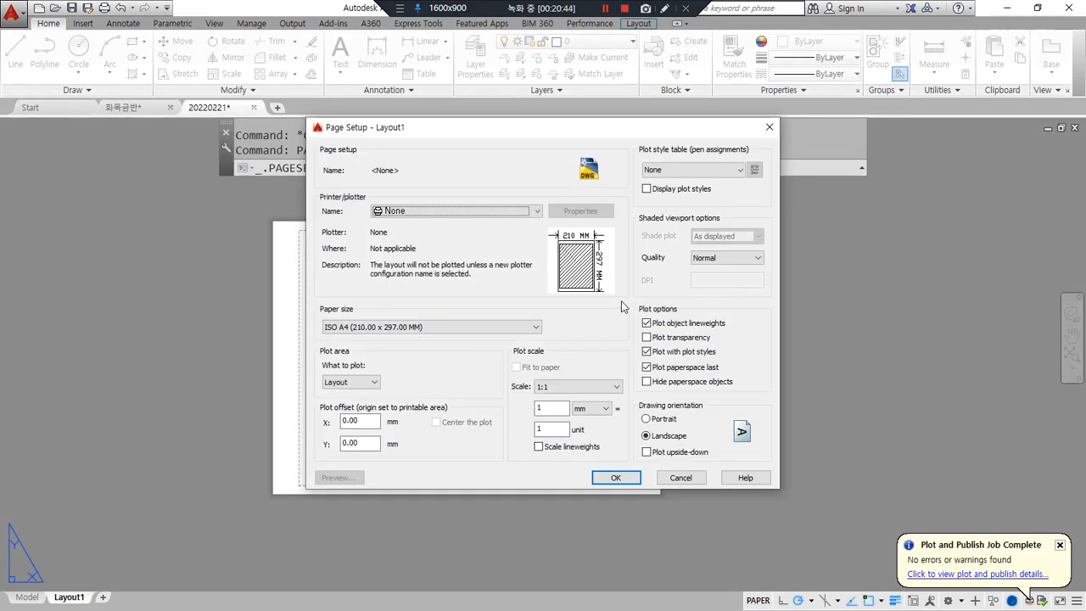
click(722, 171)
click(679, 265)
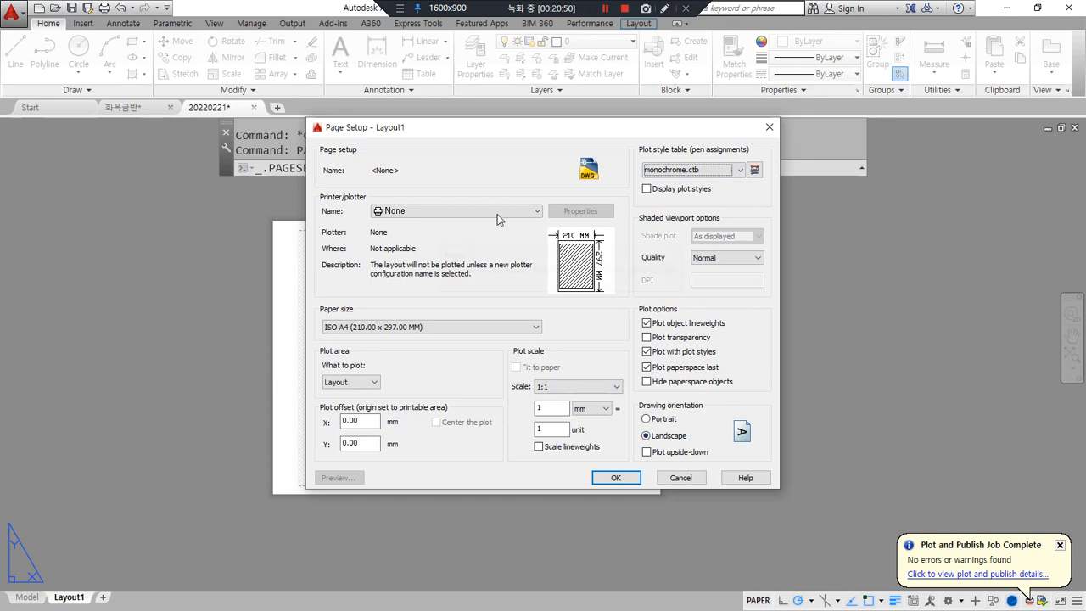
- Set Layout1's printer to HP Officejet 7110 series and apply the page setup
click(537, 212)
click(514, 289)
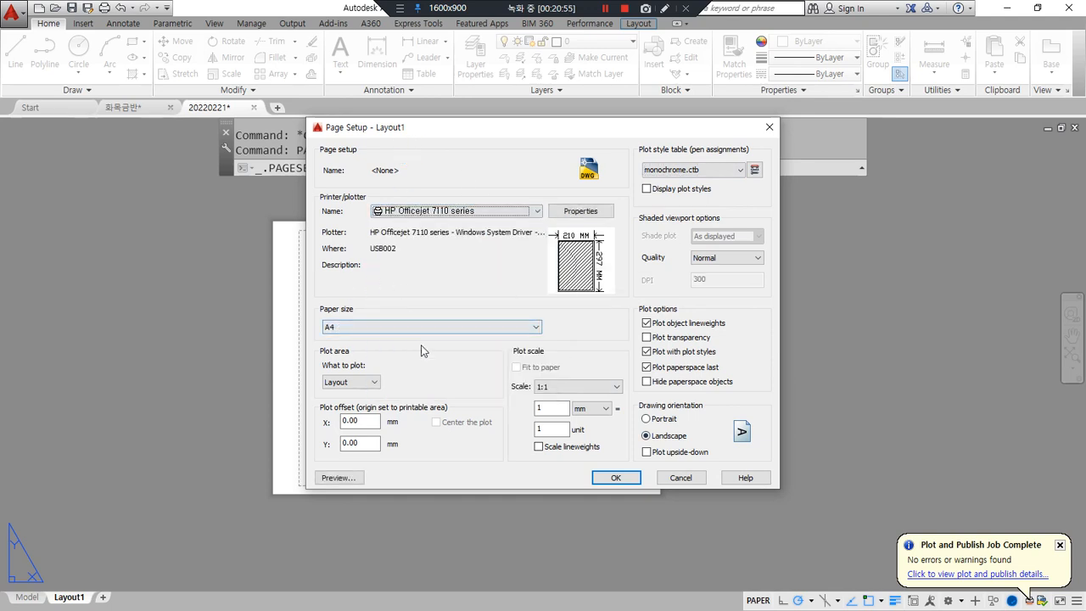
mouse_move(369, 346)
mouse_down()
mouse_move(273, 353)
mouse_move(424, 501)
mouse_move(633, 386)
mouse_move(353, 332)
mouse_up()
drag(387, 387, 314, 384)
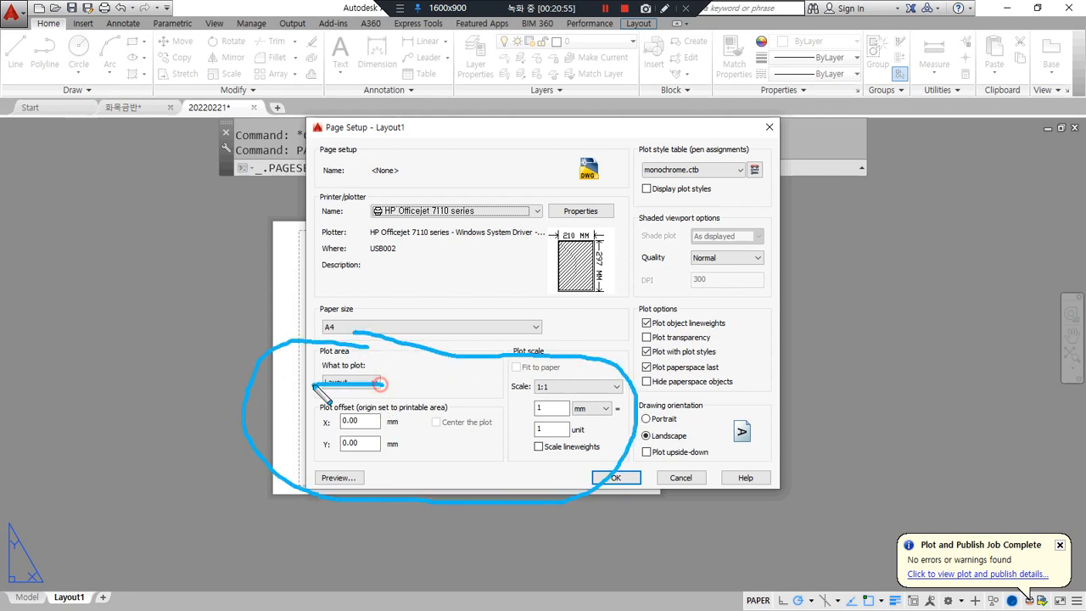
mouse_move(456, 463)
mouse_down()
mouse_move(413, 399)
mouse_move(446, 468)
mouse_up()
mouse_move(574, 463)
mouse_down()
mouse_move(577, 378)
mouse_move(569, 471)
mouse_up()
key(Escape)
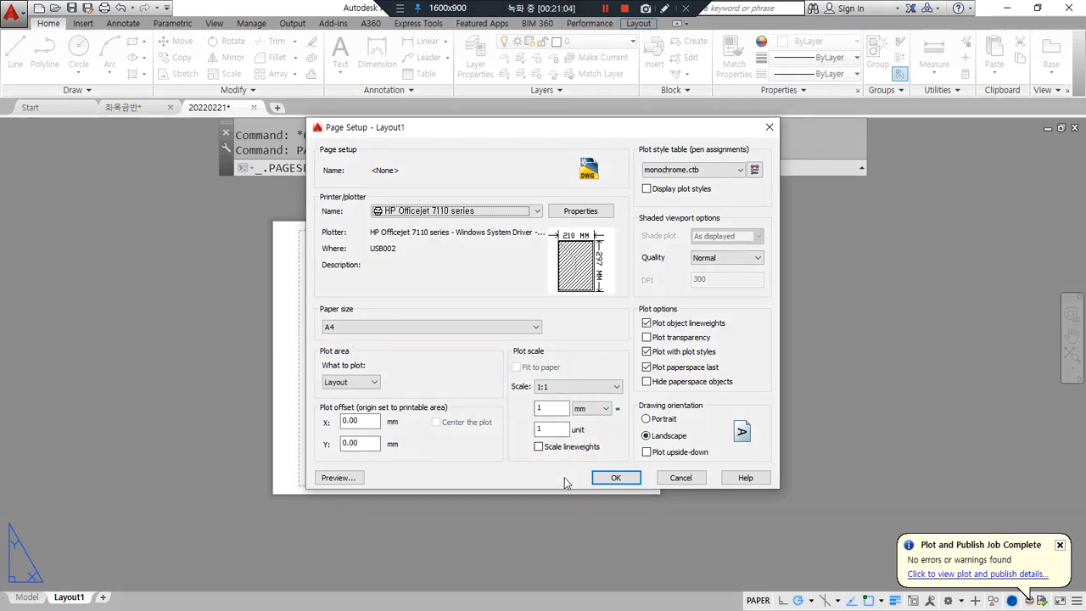
click(616, 480)
click(597, 449)
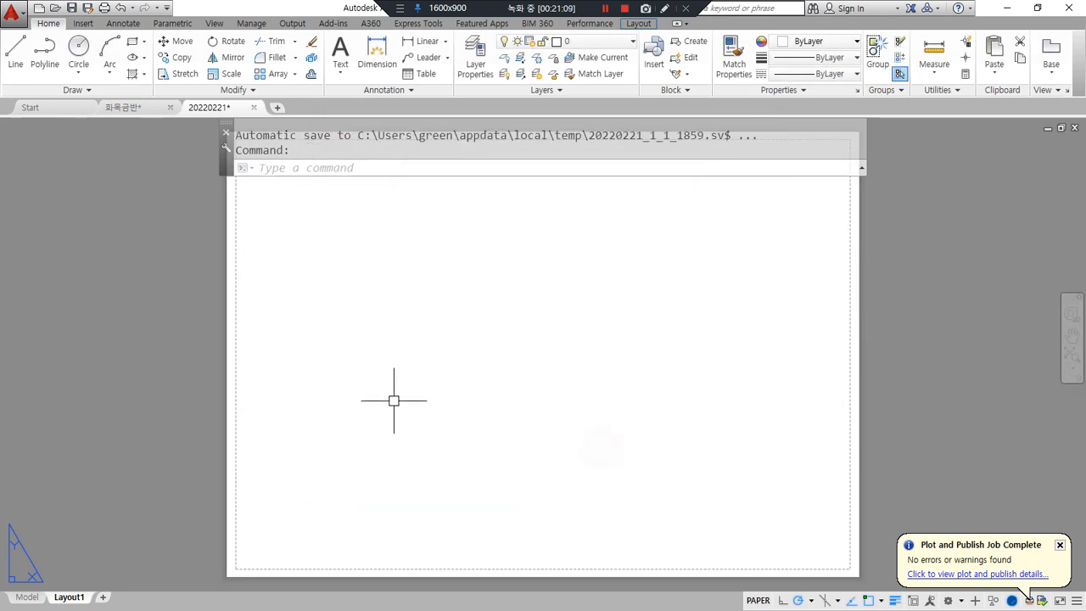
- Examine the gap between the Layout1 paper edge and the dashed printable boundary for the assigned printer
middle_drag(393, 399, 429, 470)
scroll(289, 260, up, 3)
mouse_move(359, 274)
mouse_down()
mouse_move(359, 223)
mouse_move(356, 271)
mouse_up()
mouse_move(228, 359)
mouse_down()
mouse_move(188, 332)
mouse_move(238, 375)
mouse_up()
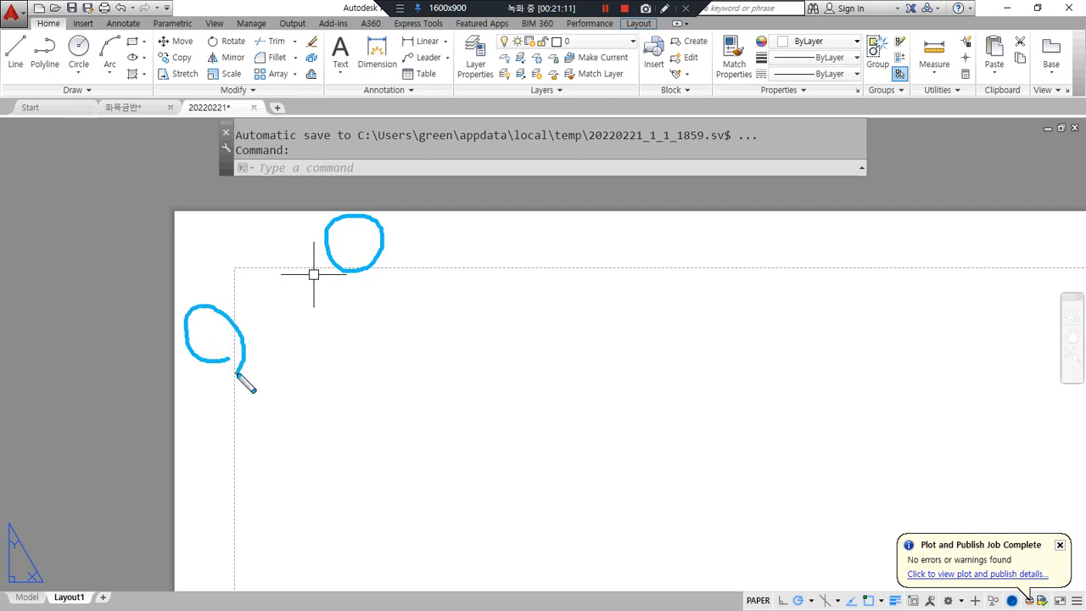
key(Escape)
scroll(322, 410, down, 5)
scroll(463, 438, down, 2)
mouse_move(534, 444)
middle_down()
mouse_move(376, 322)
mouse_move(354, 258)
middle_up()
scroll(362, 277, down, 2)
middle_drag(382, 337, 432, 314)
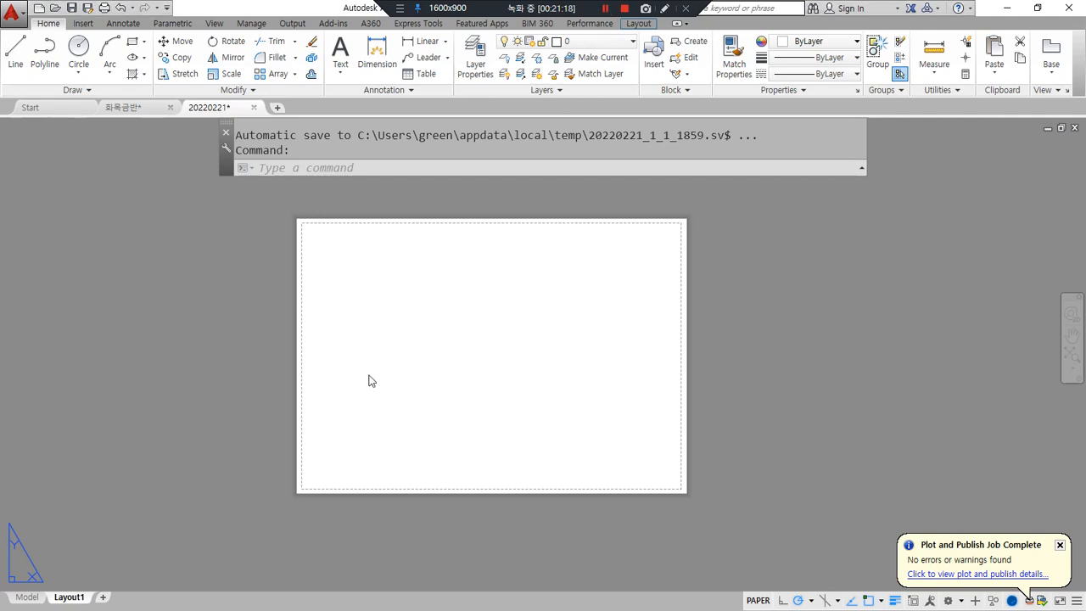
scroll(488, 202, up, 2)
scroll(488, 236, down, 2)
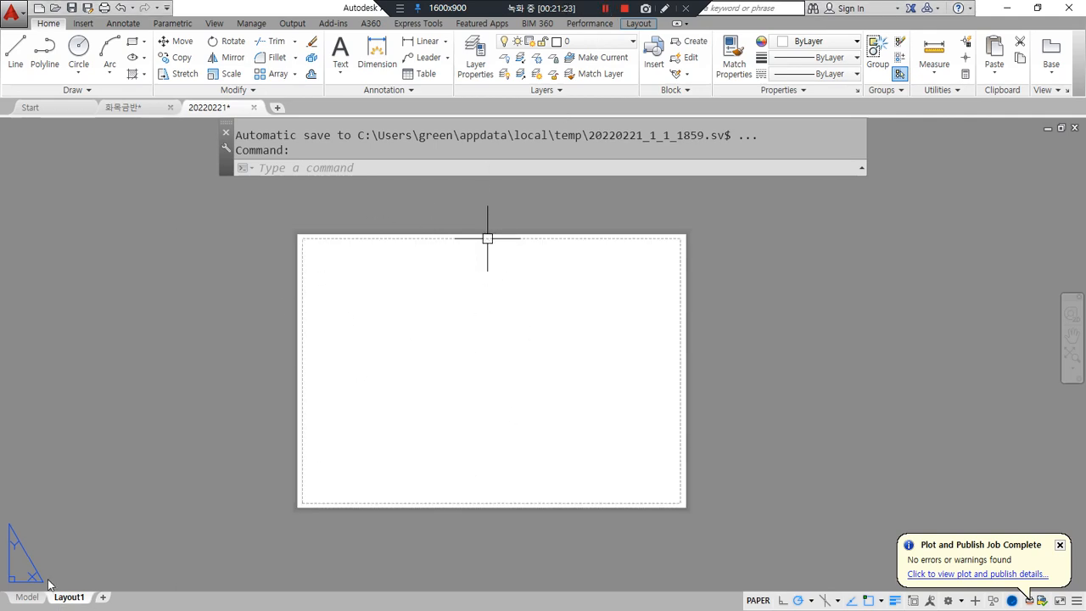
- Modify Layout1's page setup to use the Adobe PDF printer and apply it
right_click(66, 597)
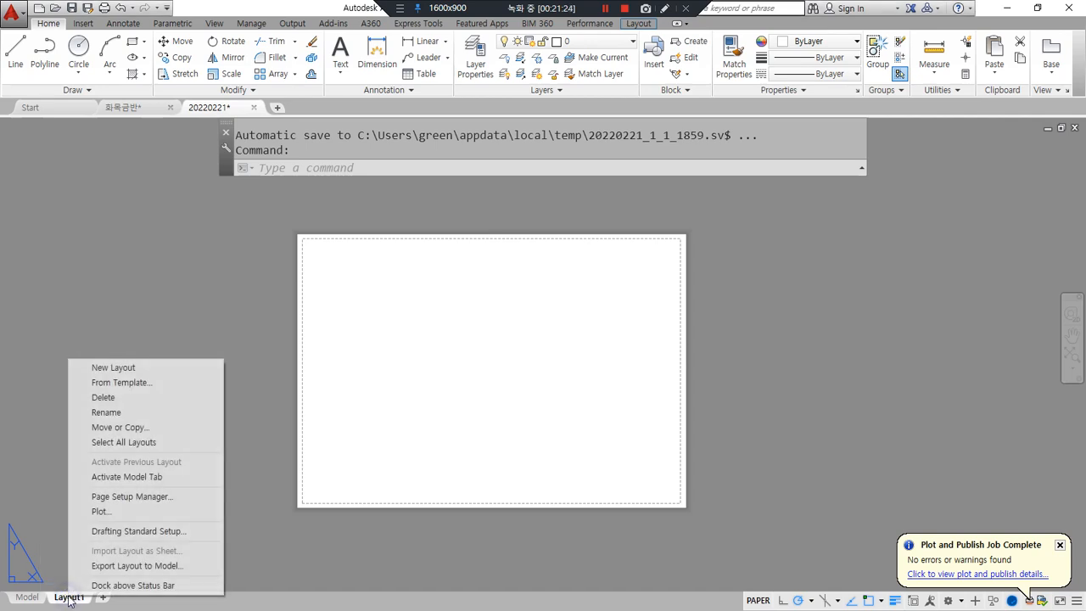
click(166, 503)
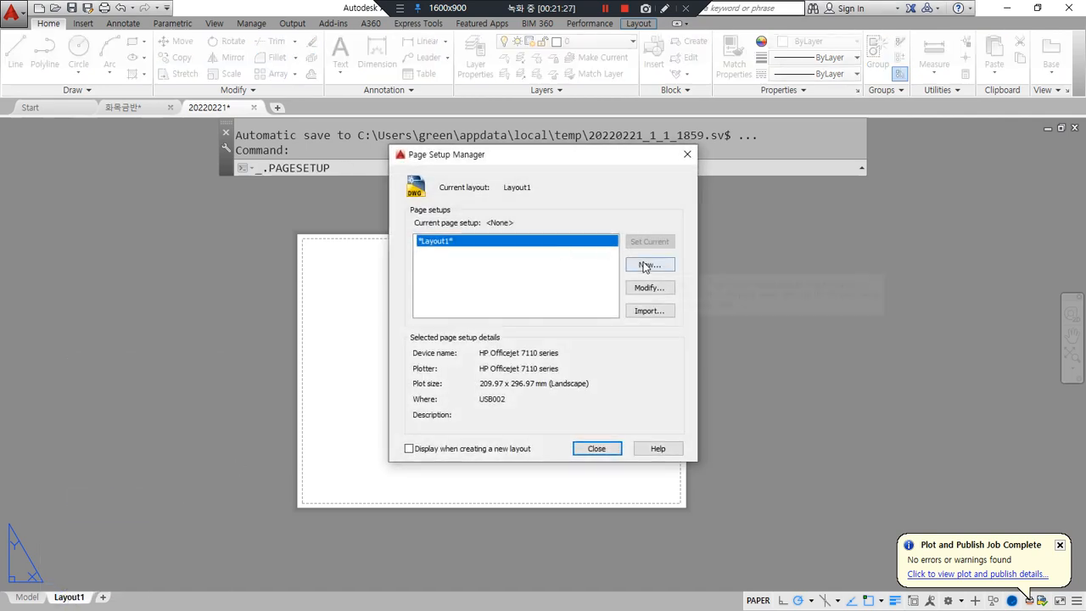
click(662, 290)
click(523, 211)
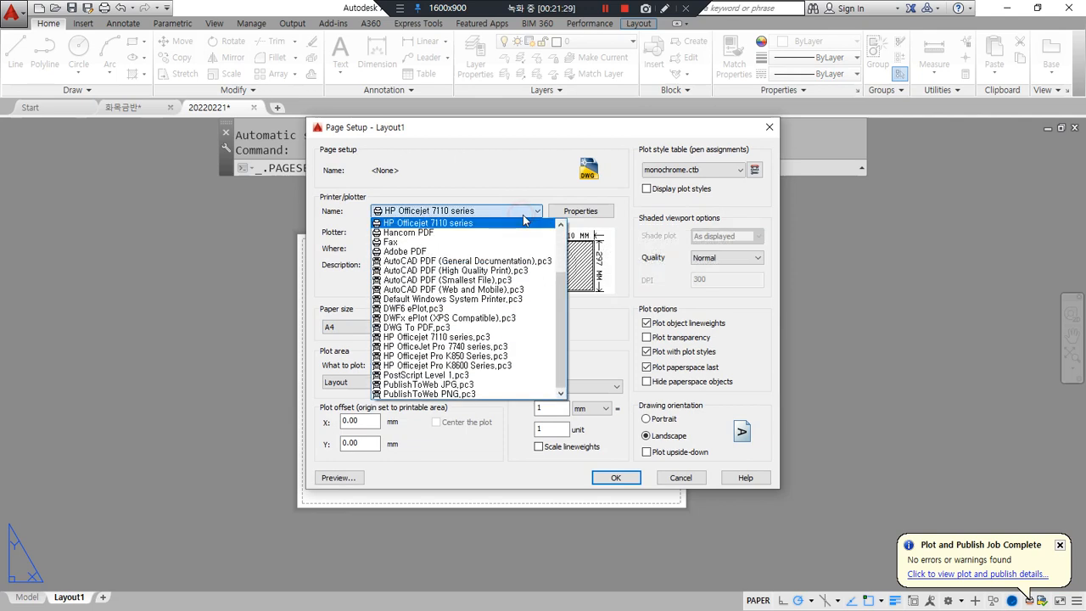
click(509, 251)
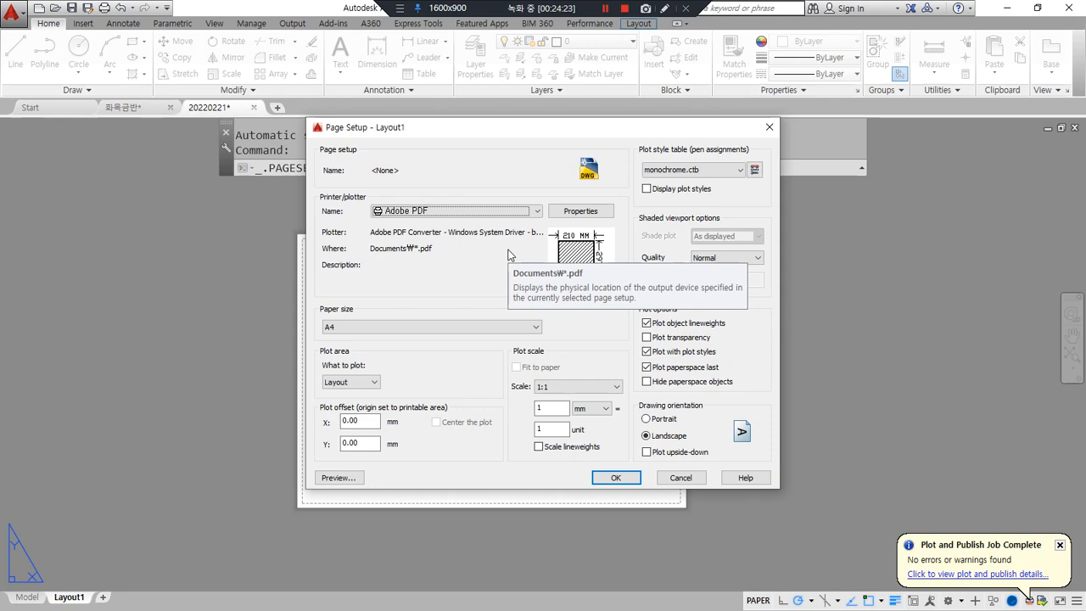
click(616, 478)
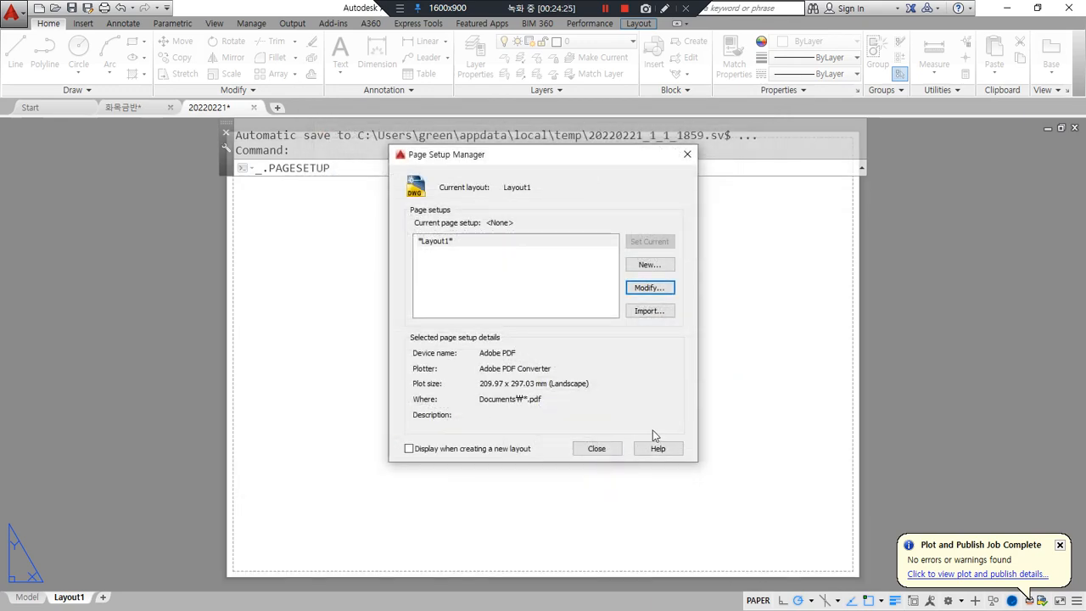
click(597, 449)
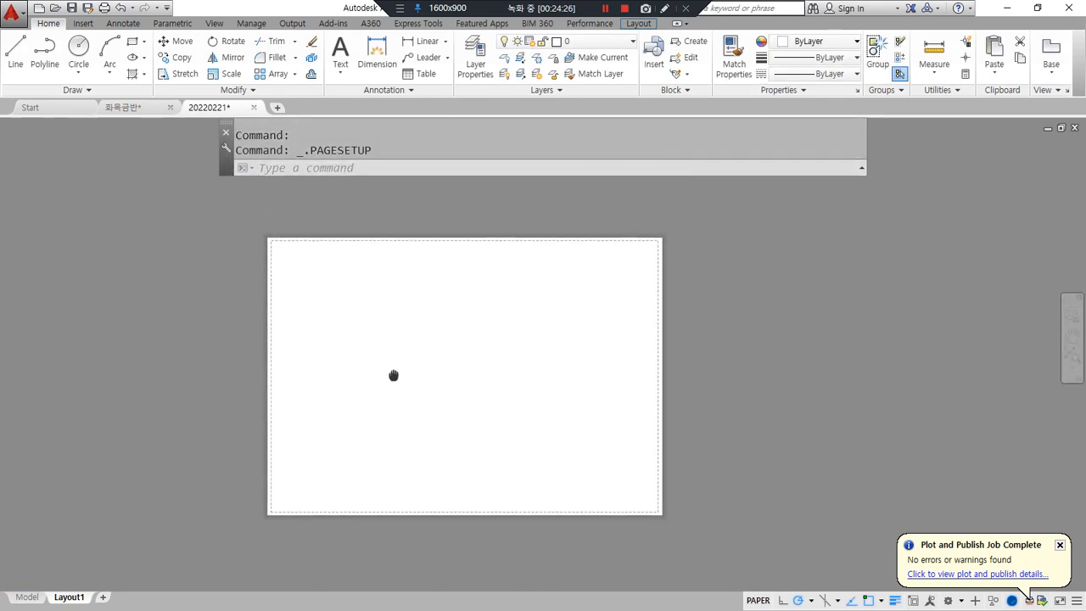
- Inspect the empty Layout1 sheet and examine the framed three-view drawing in model space
mouse_move(389, 318)
mouse_down()
mouse_move(432, 432)
mouse_move(457, 301)
mouse_move(374, 379)
mouse_up()
drag(551, 316, 454, 397)
drag(573, 348, 494, 425)
key(Escape)
click(27, 598)
mouse_move(466, 399)
mouse_down()
mouse_move(463, 255)
mouse_move(409, 411)
mouse_up()
mouse_move(407, 292)
mouse_down()
mouse_move(475, 251)
mouse_move(577, 290)
mouse_up()
mouse_move(580, 254)
mouse_down()
mouse_move(598, 298)
mouse_move(553, 329)
mouse_up()
key(Escape)
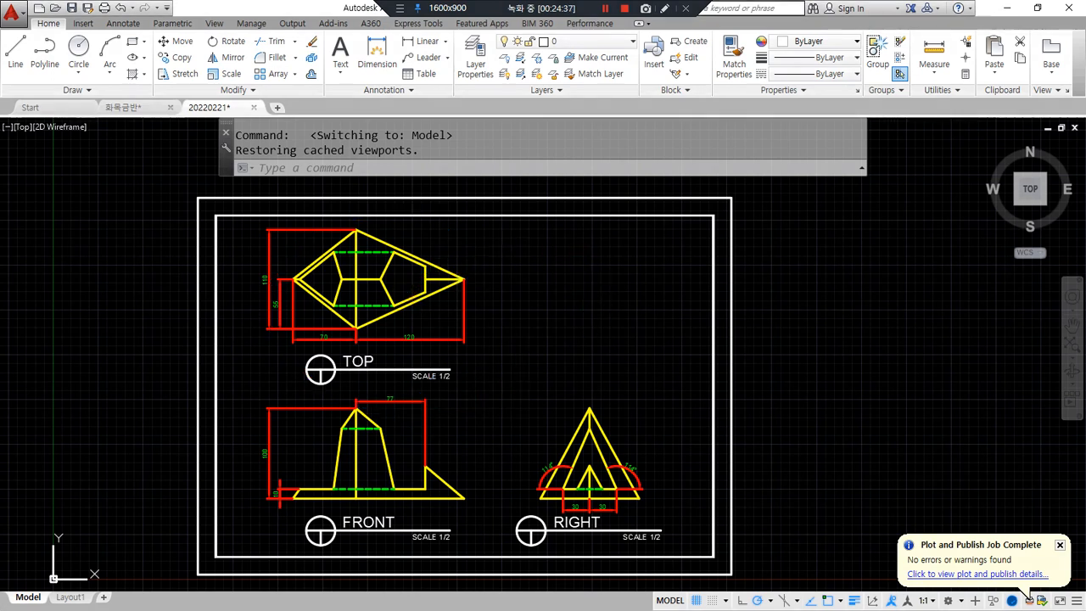
- Read the MView entry in the notes file and return to the Layout1 sheet
key(alt+Tab)
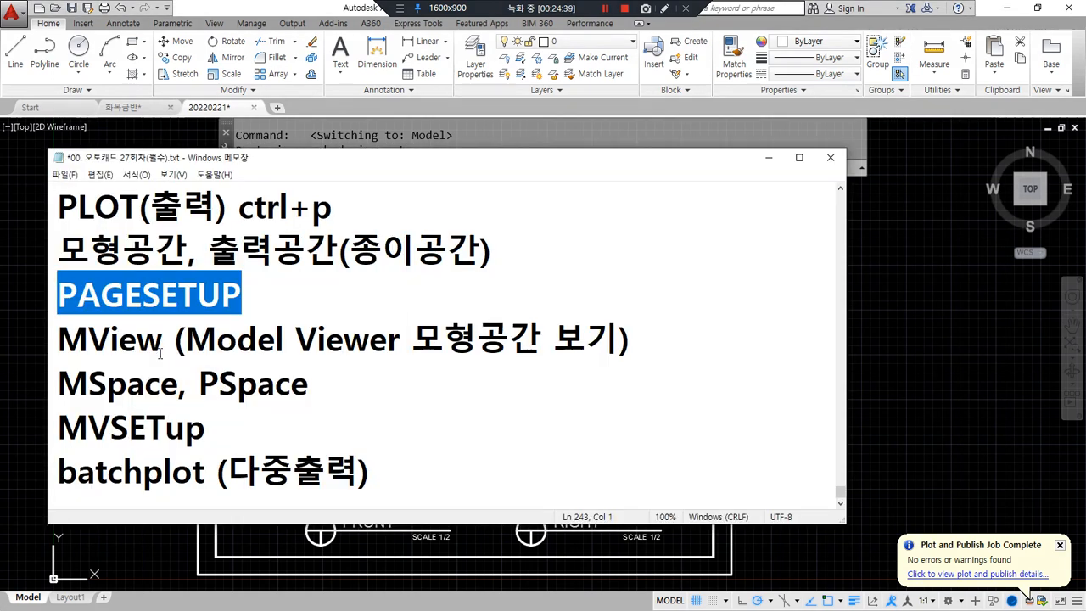
drag(40, 360, 670, 363)
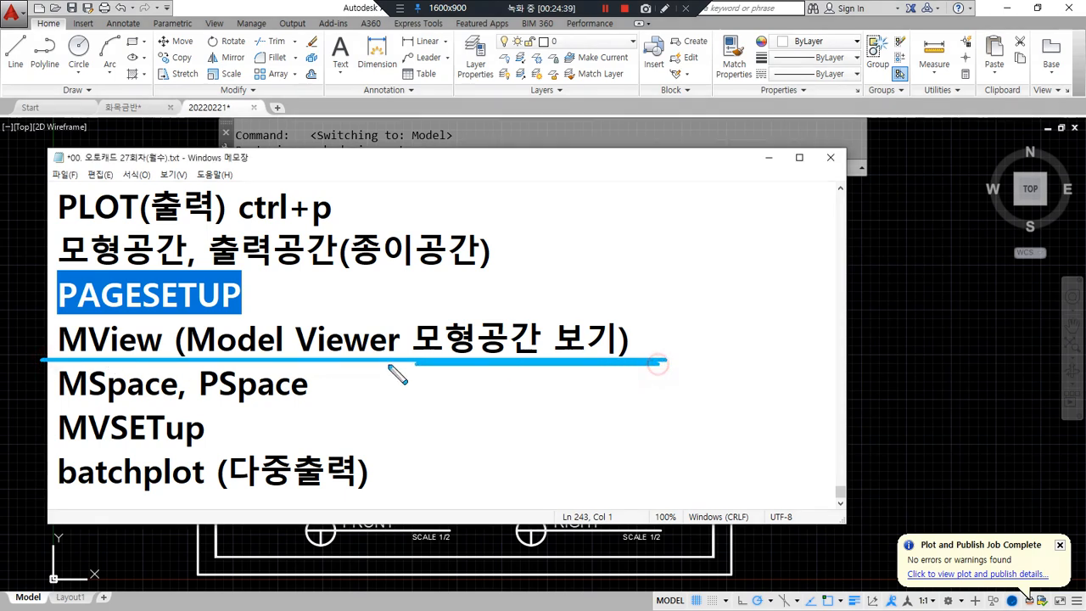
key(Escape)
click(75, 606)
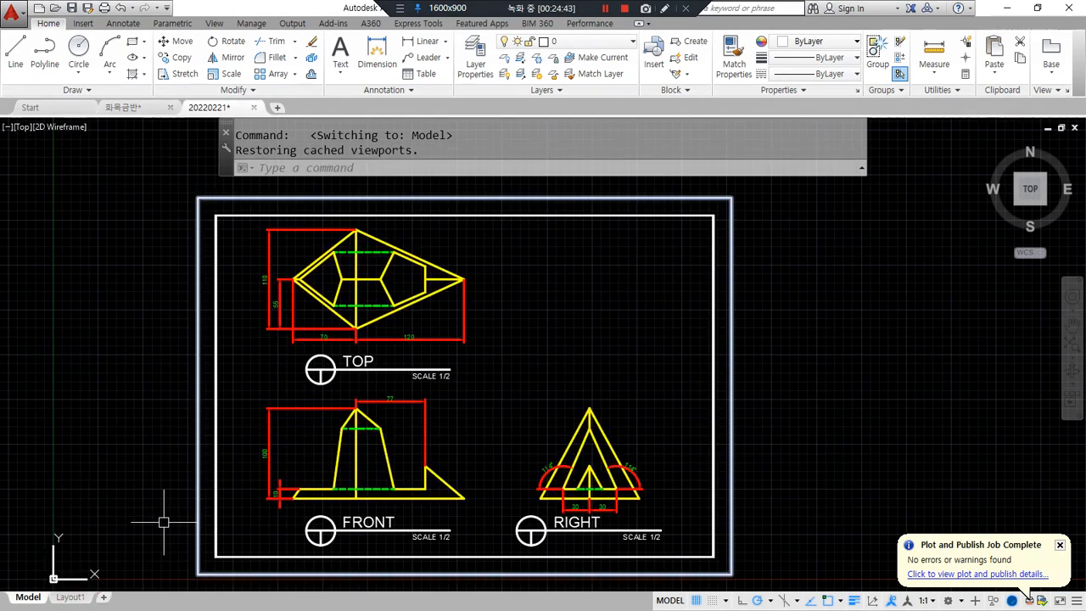
click(73, 597)
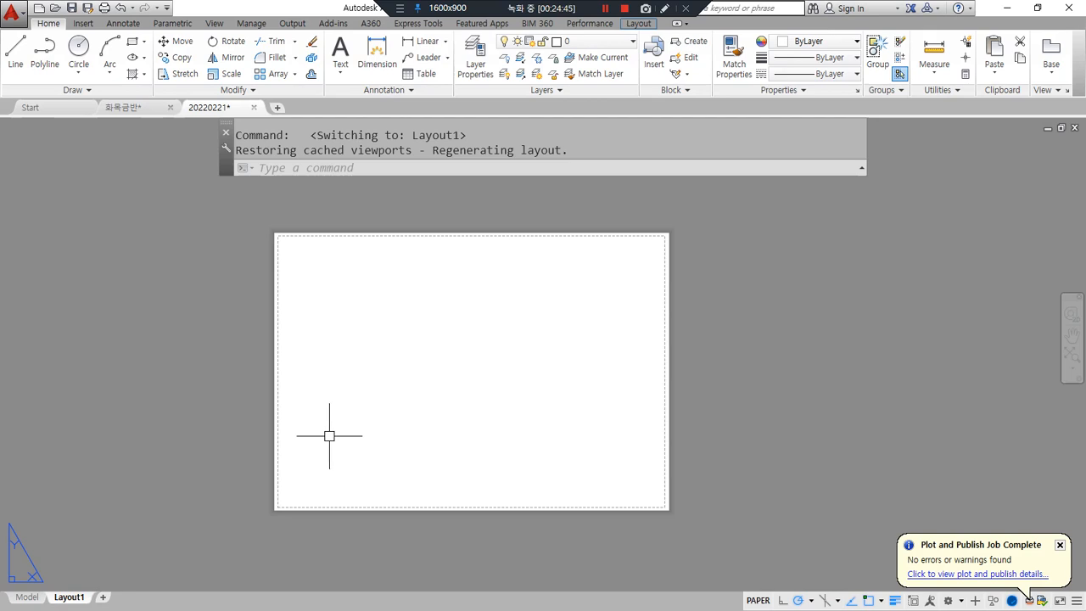
text(m)
key(Return)
key(Escape)
key(Escape)
- Create a viewport on Layout1 with MVIEW, using the Fit option to fill the printable area
text(mv)
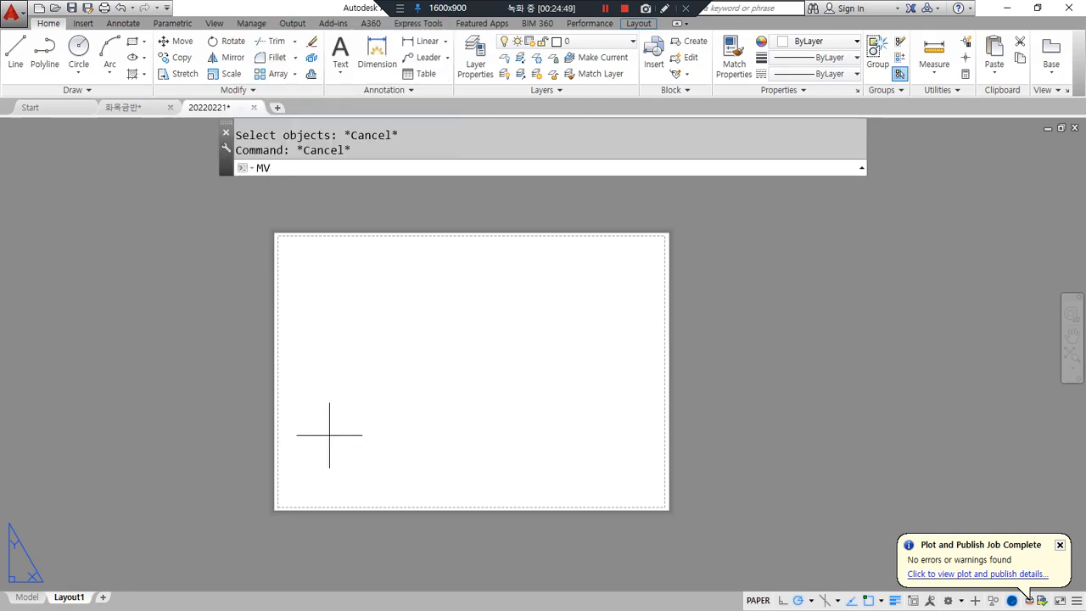
key(Return)
mouse_move(594, 174)
mouse_down()
mouse_move(514, 151)
mouse_move(836, 168)
mouse_move(658, 174)
mouse_up()
mouse_move(318, 206)
mouse_down()
mouse_move(241, 164)
mouse_move(337, 180)
mouse_up()
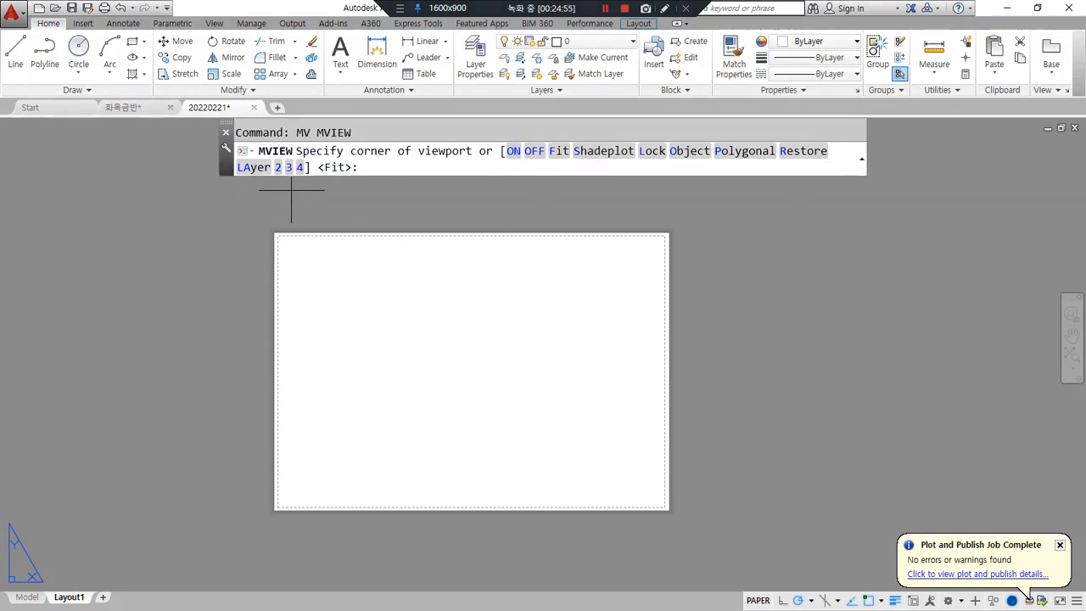
key(Return)
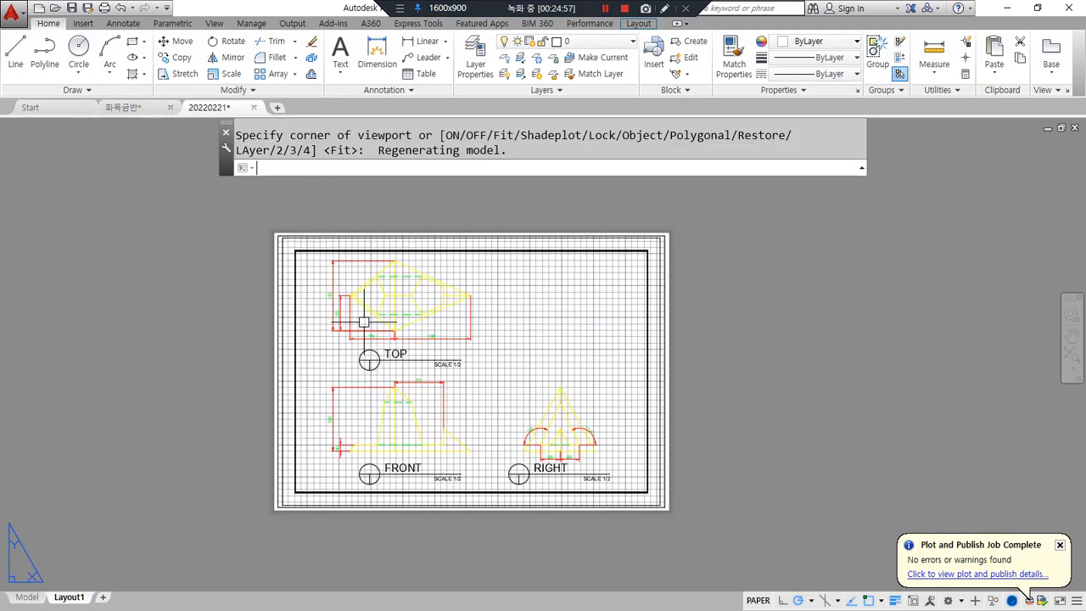
- Select the new viewport's border and examine how it follows the printable area of the sheet
scroll(280, 238, up, 8)
click(261, 243)
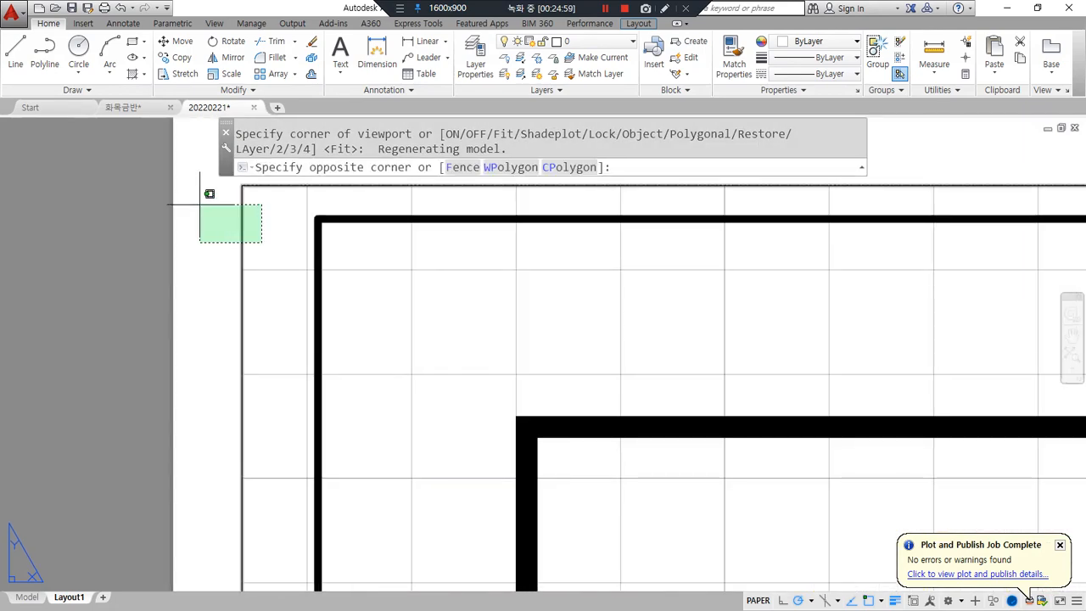
click(200, 246)
middle_drag(247, 213, 269, 297)
mouse_move(299, 258)
mouse_down()
mouse_move(288, 182)
mouse_move(263, 261)
mouse_up()
drag(252, 308, 249, 319)
key(Escape)
scroll(258, 356, down, 9)
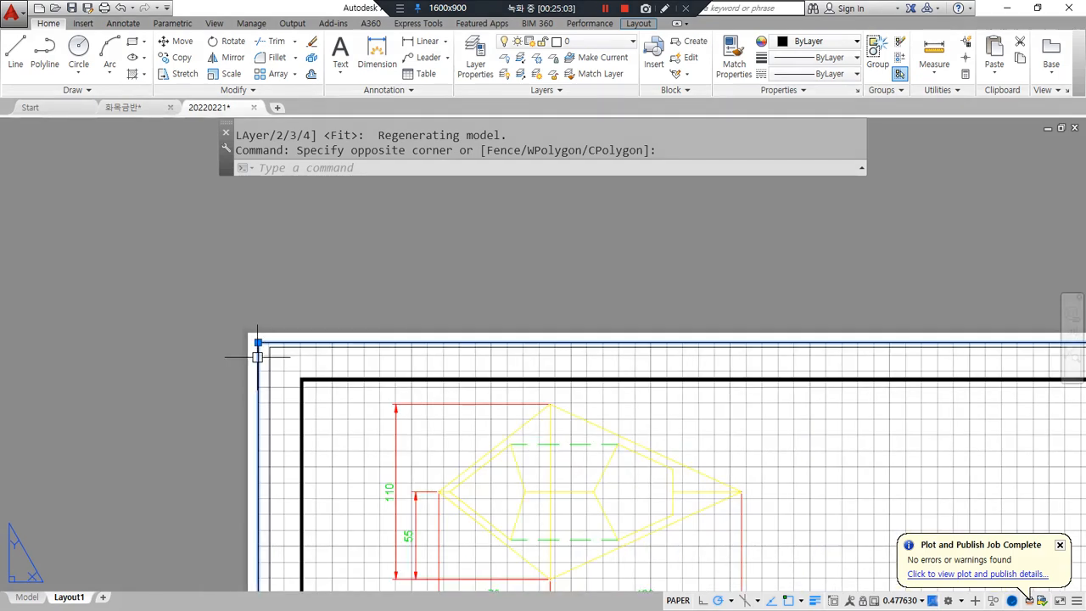
scroll(359, 381, up, 2)
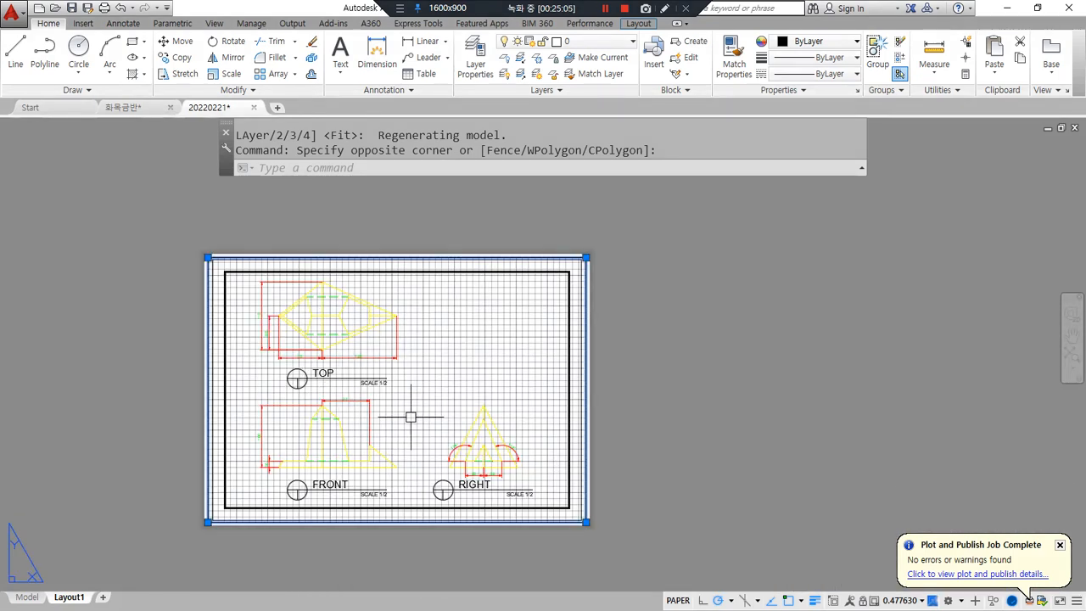
- Examine the model drawing shown inside the viewport and clear the viewport selection
scroll(467, 300, up, 4)
scroll(468, 337, up, 2)
mouse_move(441, 450)
mouse_down()
mouse_move(368, 407)
mouse_move(563, 368)
mouse_move(433, 415)
mouse_up()
key(Escape)
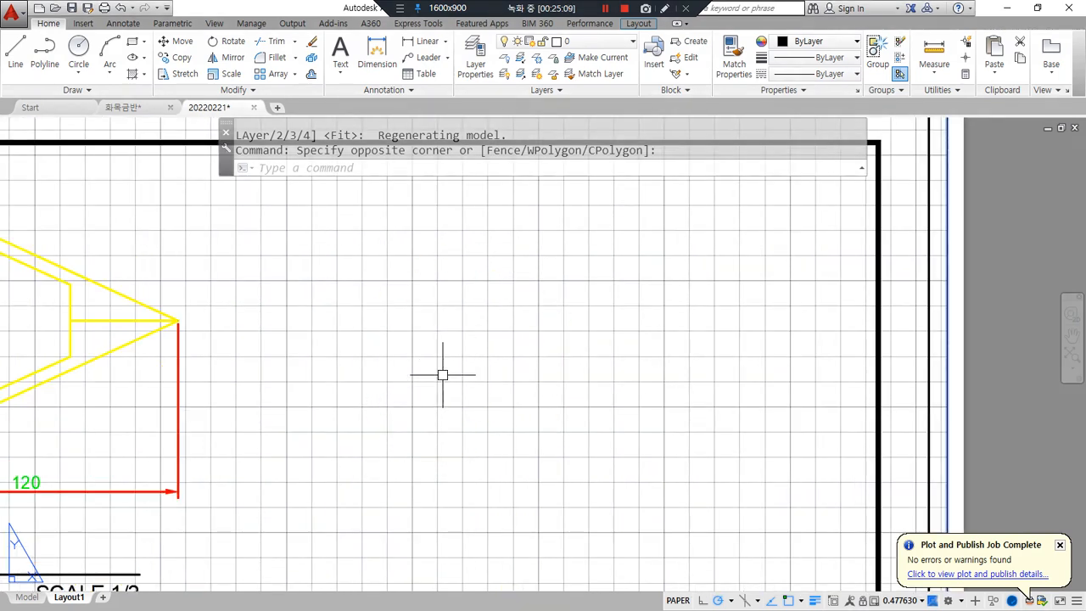
click(444, 373)
click(448, 423)
key(Escape)
key(Escape)
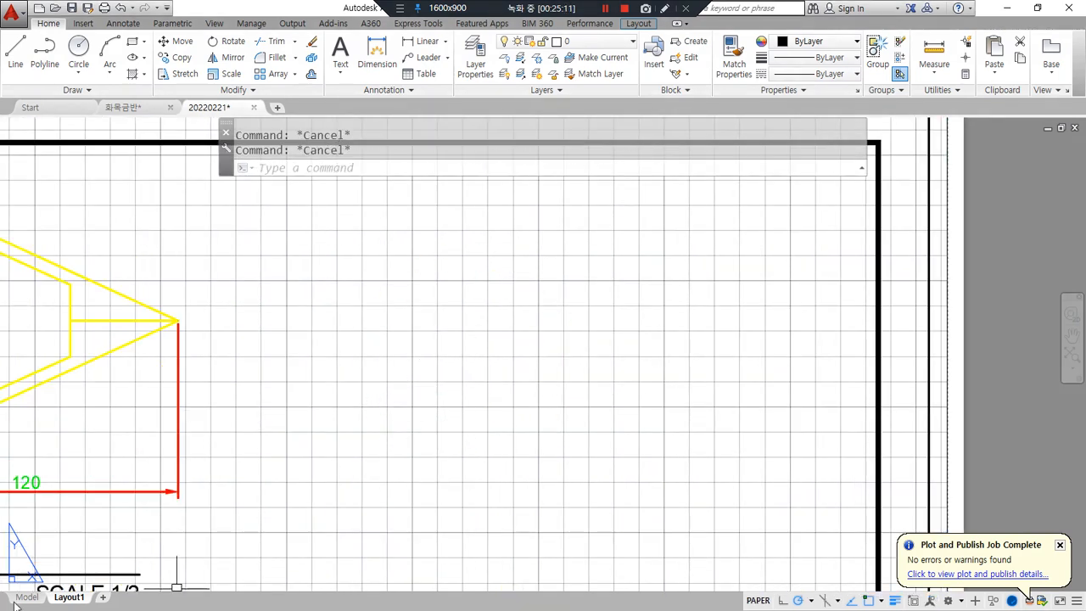
scroll(489, 447, down, 4)
scroll(489, 448, down, 2)
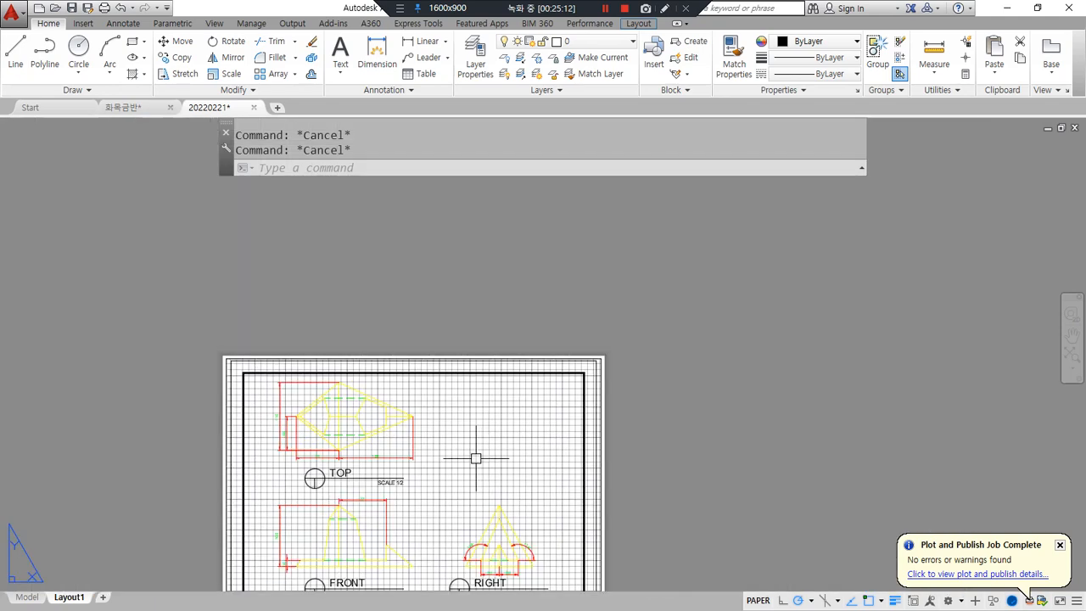
- Try to select the TOP view's objects through the viewport from paper space using repeated crossing windows
middle_drag(476, 458, 519, 325)
scroll(519, 325, up, 2)
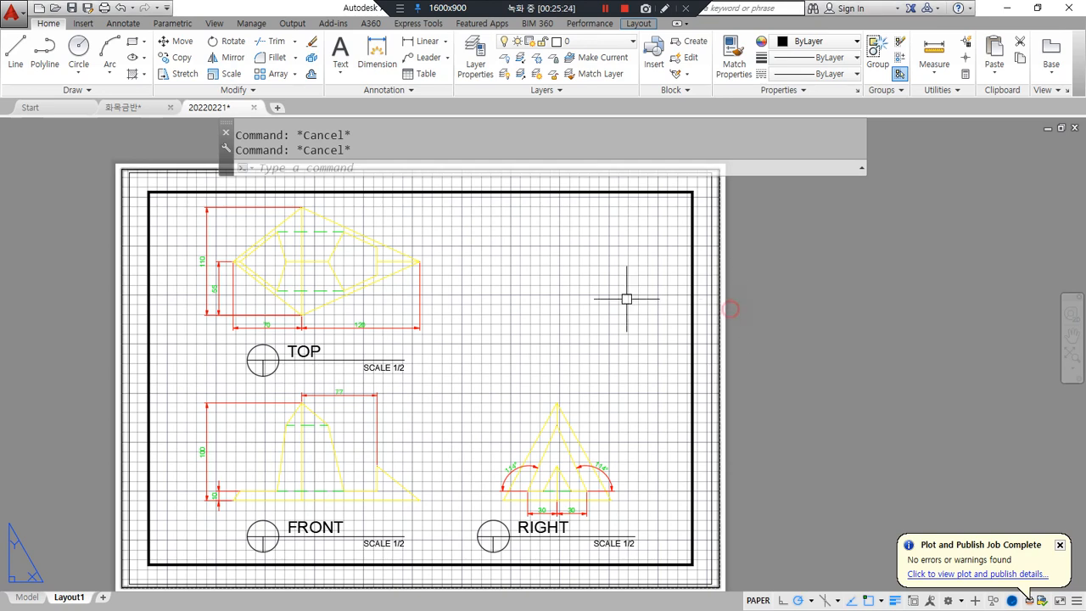
mouse_move(172, 209)
mouse_down()
mouse_move(170, 383)
mouse_move(448, 323)
mouse_move(182, 266)
mouse_up()
scroll(298, 243, up, 2)
click(529, 222)
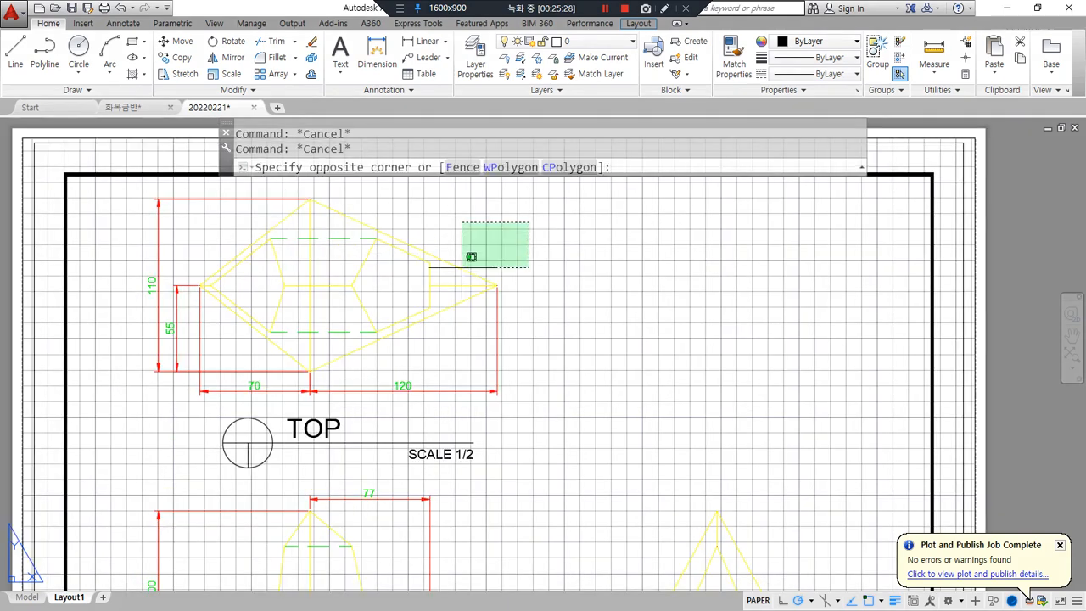
click(207, 443)
click(604, 449)
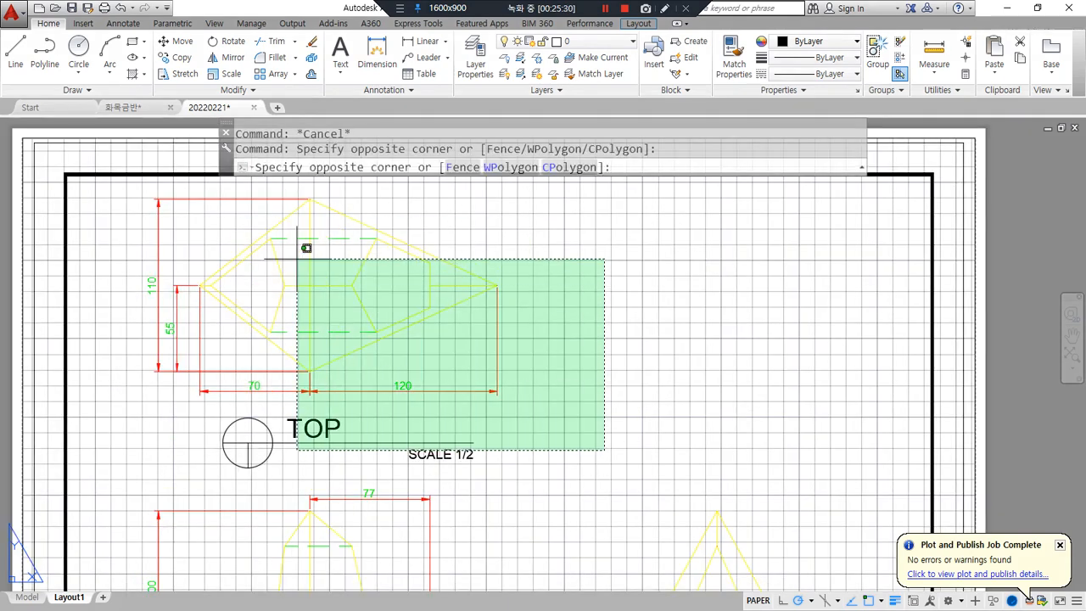
click(134, 211)
click(552, 443)
click(105, 212)
click(672, 419)
click(229, 239)
click(617, 487)
click(223, 245)
scroll(215, 315, down, 2)
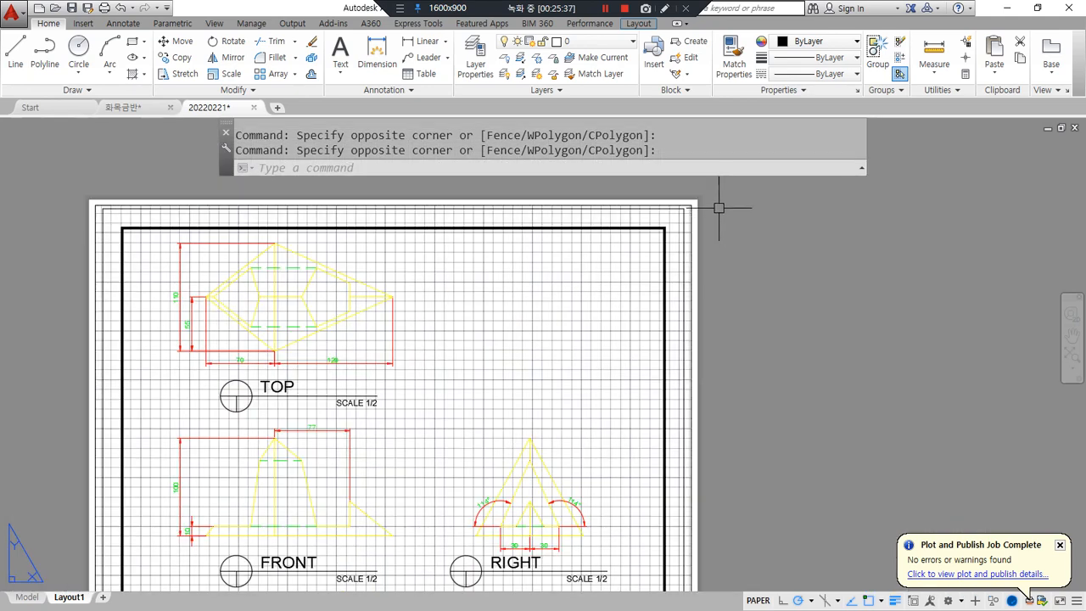
- Select the viewport that fills Layout1 by its border and delete it
scroll(718, 208, up, 3)
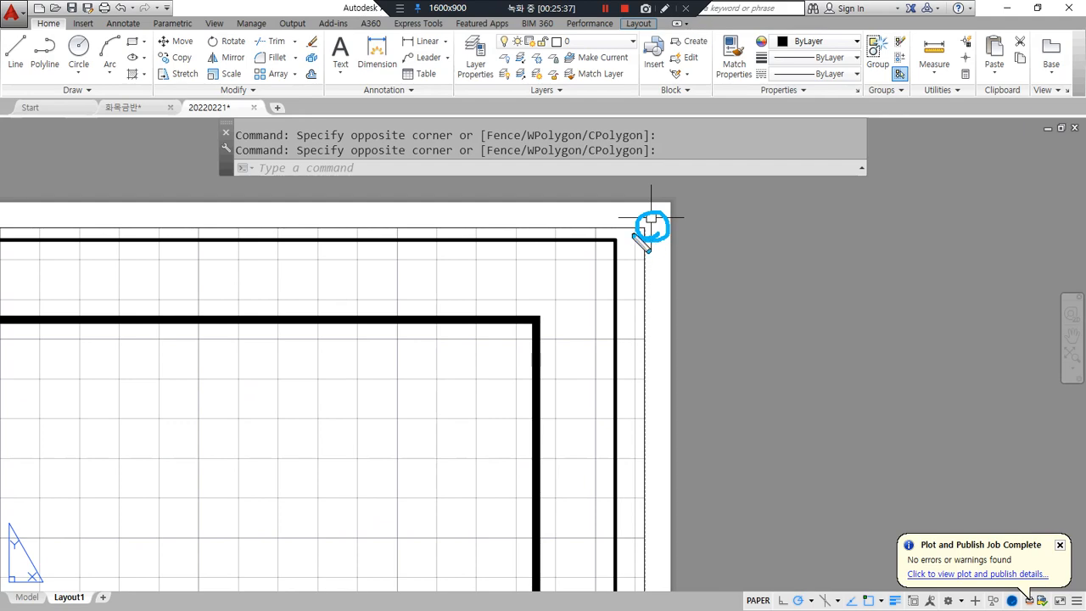
click(644, 229)
scroll(688, 308, down, 1)
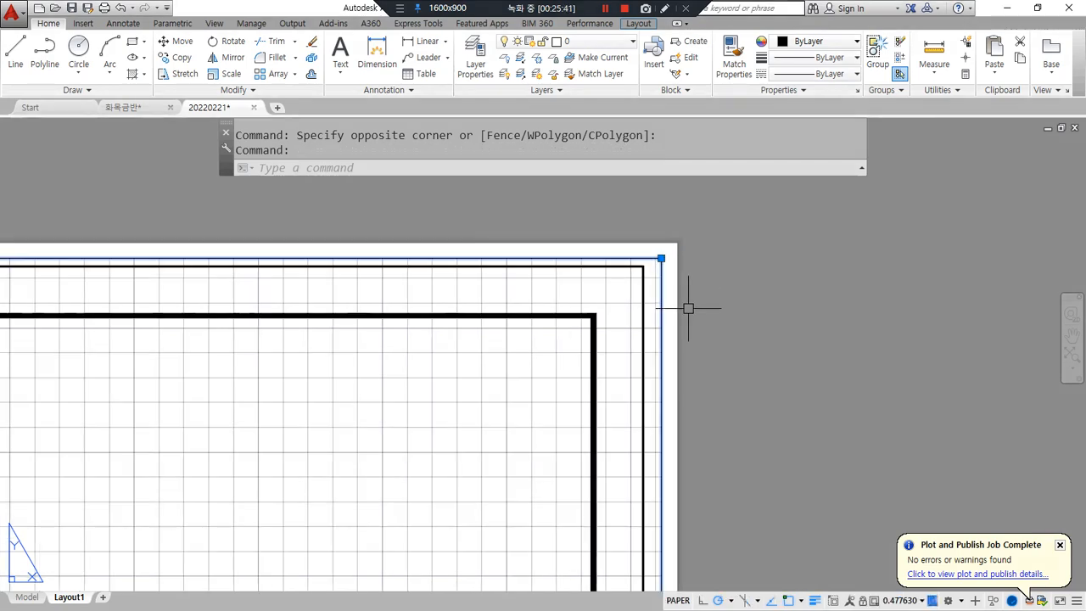
scroll(688, 308, down, 2)
scroll(541, 297, up, 1)
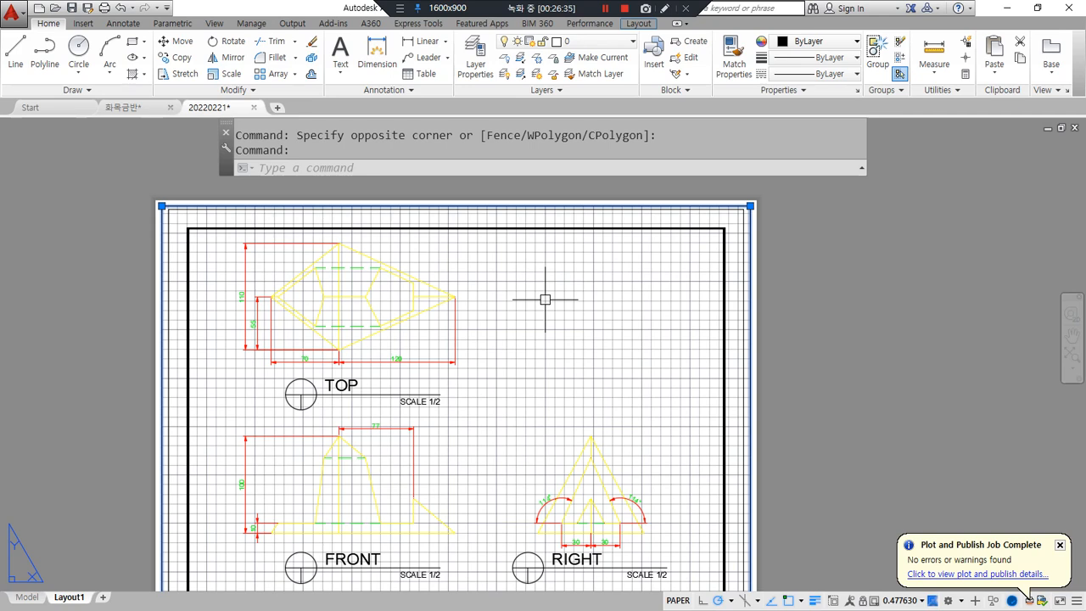
click(665, 7)
mouse_move(760, 236)
mouse_down()
mouse_move(721, 201)
mouse_move(757, 257)
mouse_up()
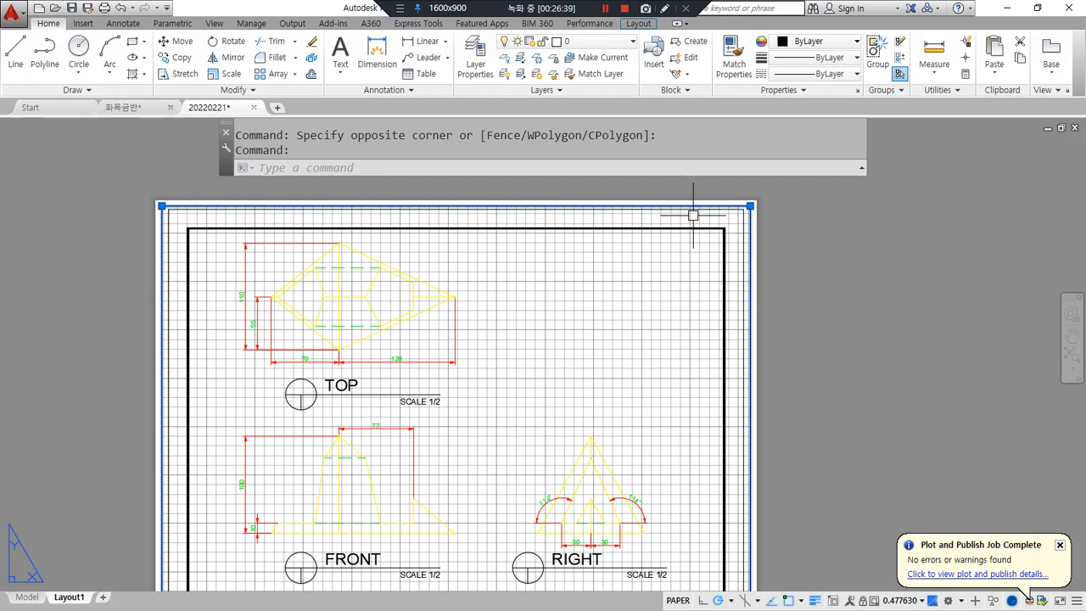
key(Delete)
scroll(410, 365, down, 2)
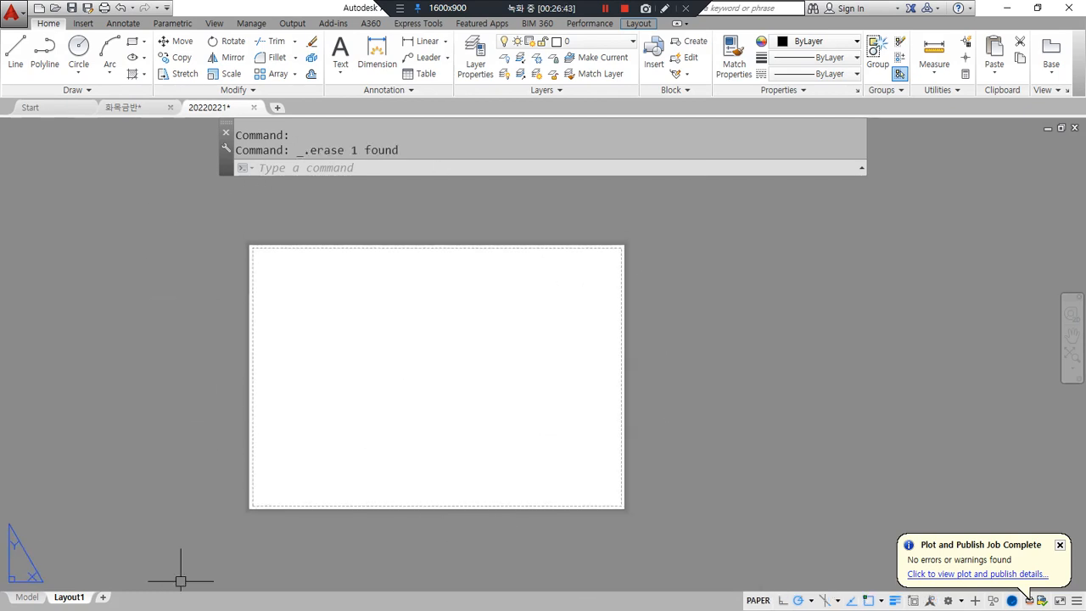
- Start MVIEW on the empty Layout1 sheet
text(M)
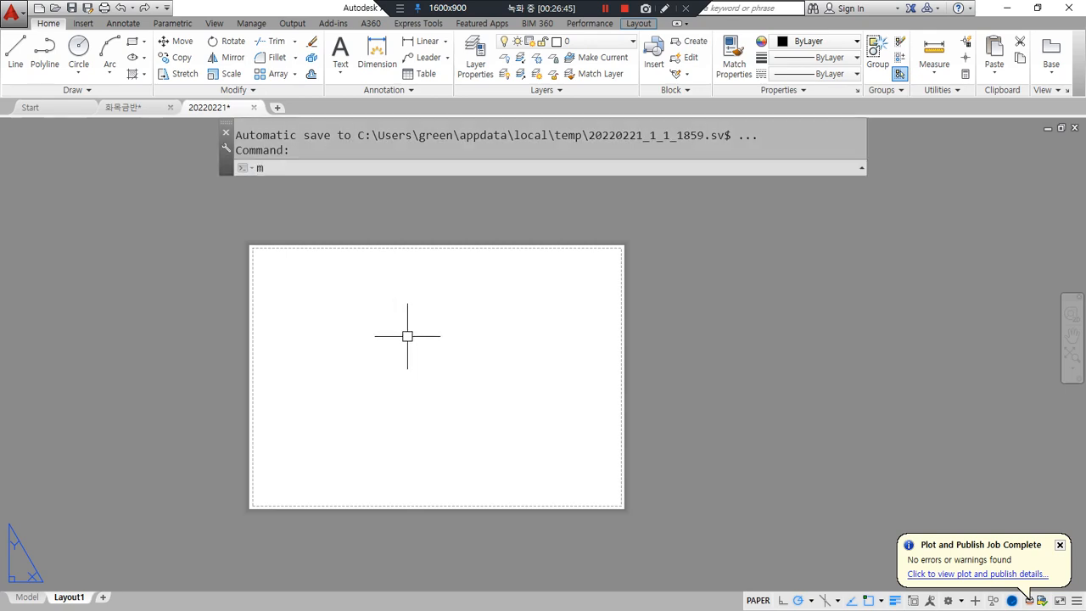
text(V)
key(Return)
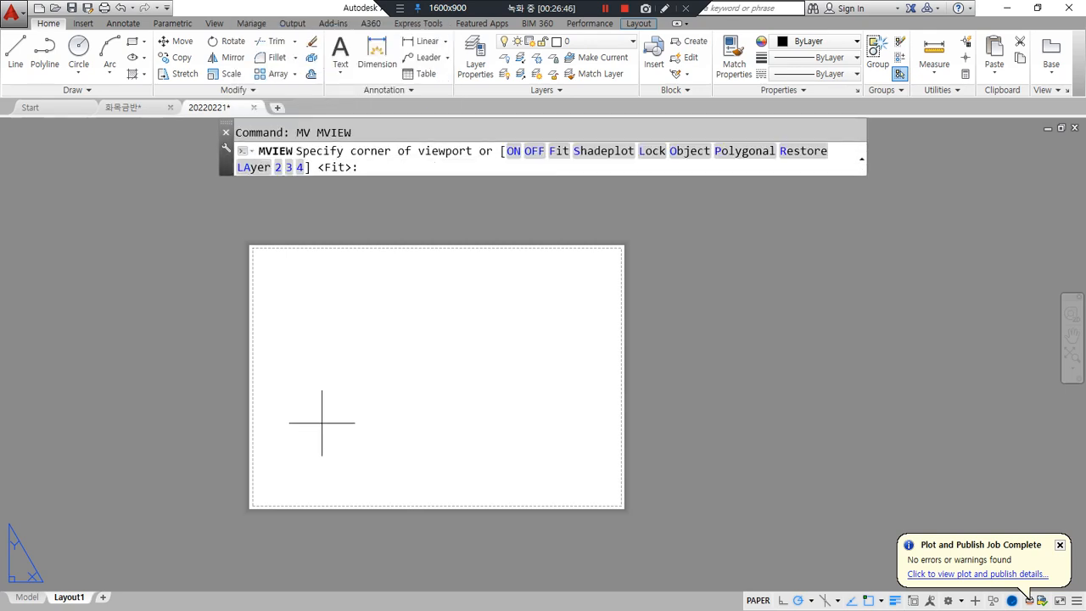
key(ctrl+2)
mouse_move(281, 185)
mouse_down()
mouse_move(273, 159)
mouse_move(297, 180)
mouse_move(303, 172)
mouse_up()
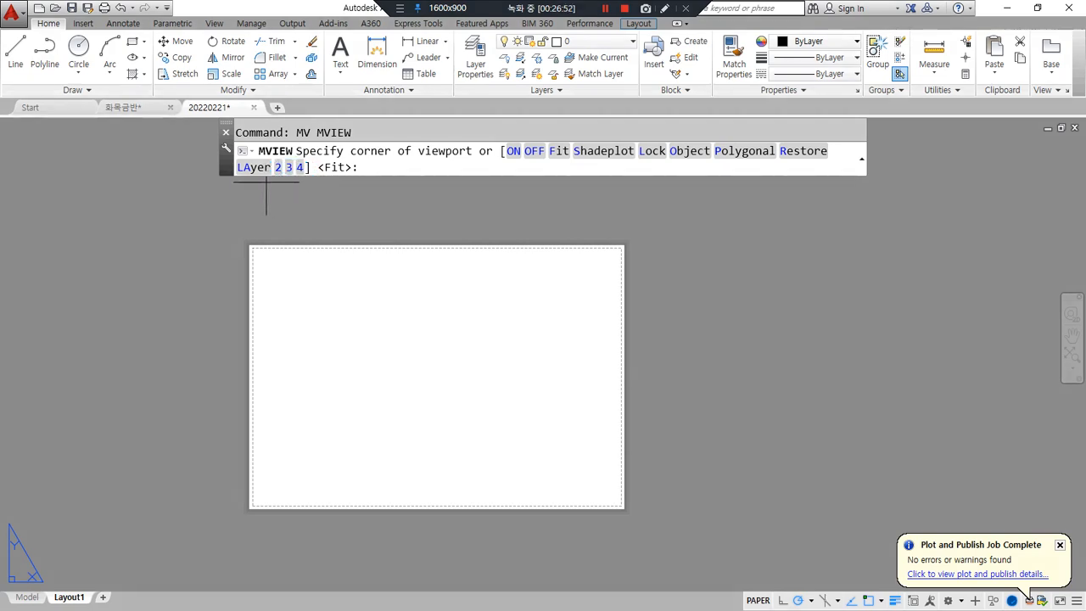
mouse_move(297, 238)
mouse_down()
mouse_move(290, 386)
mouse_move(415, 240)
mouse_up()
drag(285, 301, 395, 302)
mouse_move(462, 225)
mouse_down()
mouse_move(468, 365)
mouse_move(561, 242)
mouse_move(519, 359)
mouse_up()
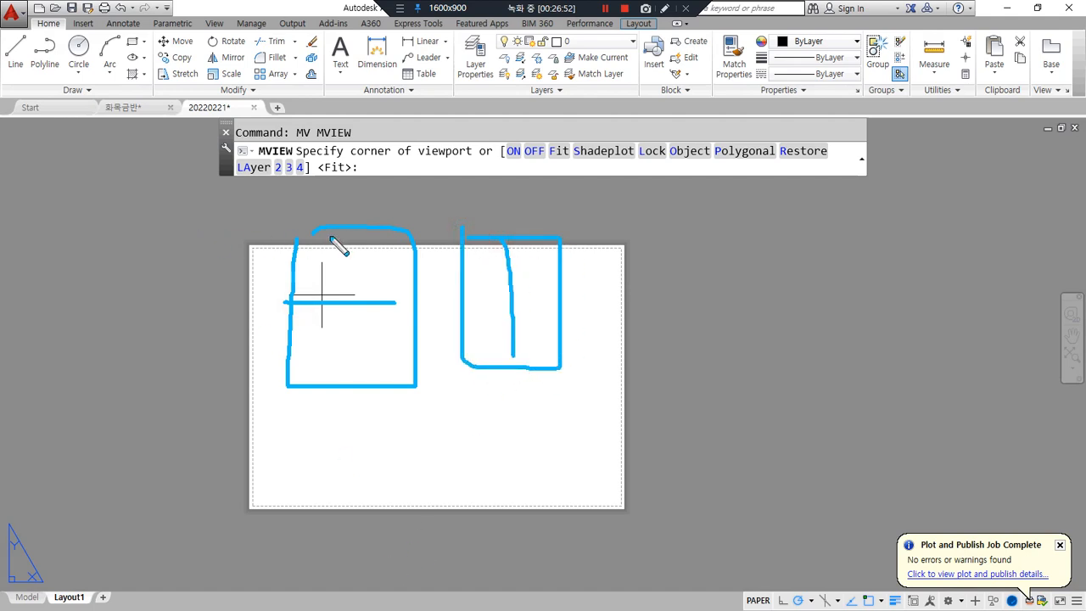
drag(268, 304, 395, 302)
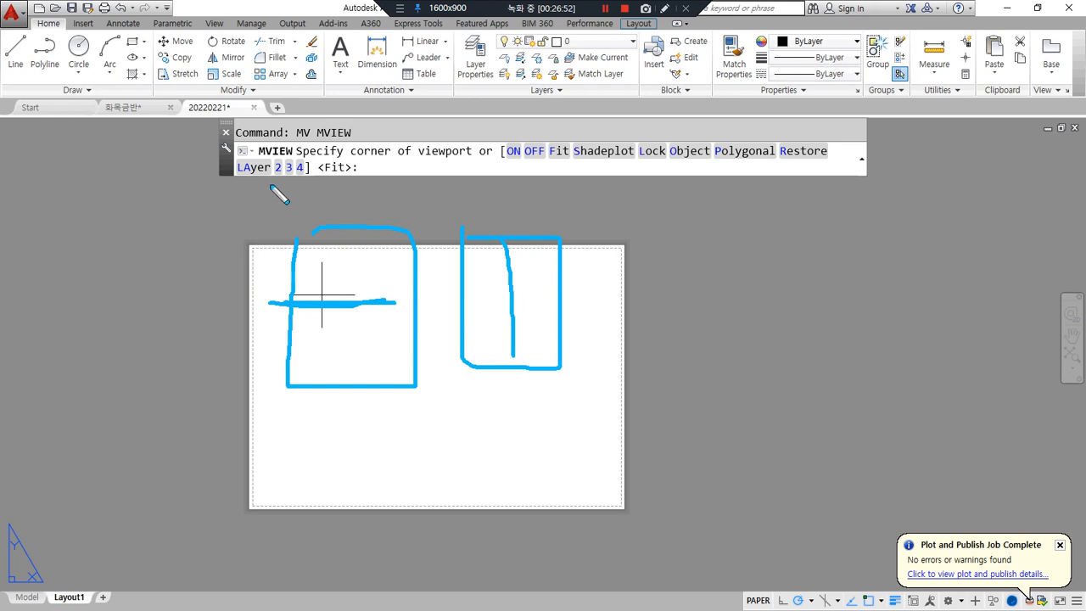
key(Escape)
- Create two viewports in a Horizontal arrangement, placed by two corners over the left part of the sheet
click(278, 168)
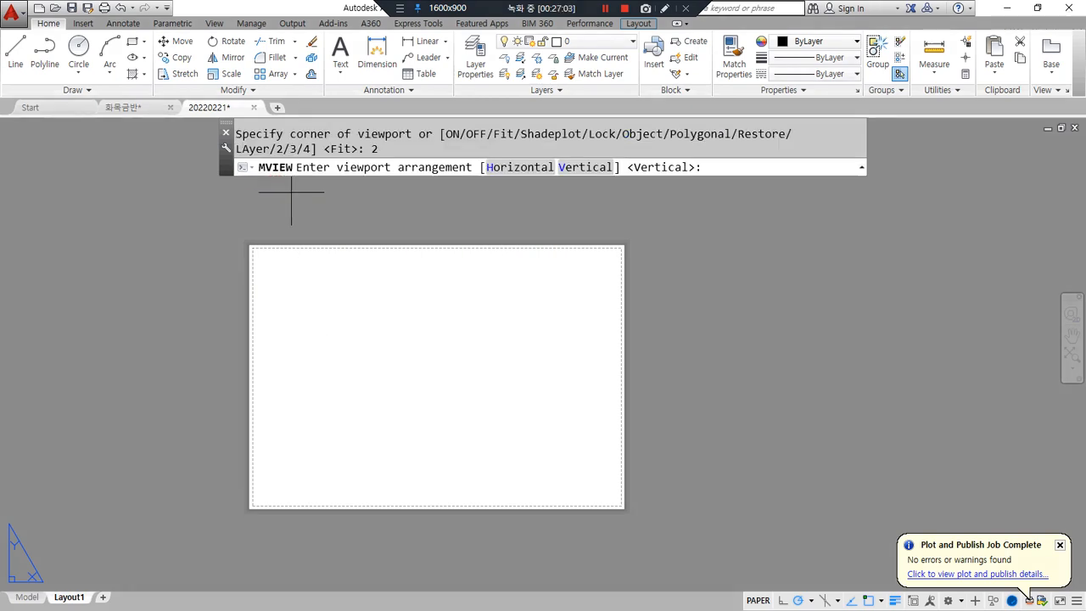
click(497, 170)
click(271, 267)
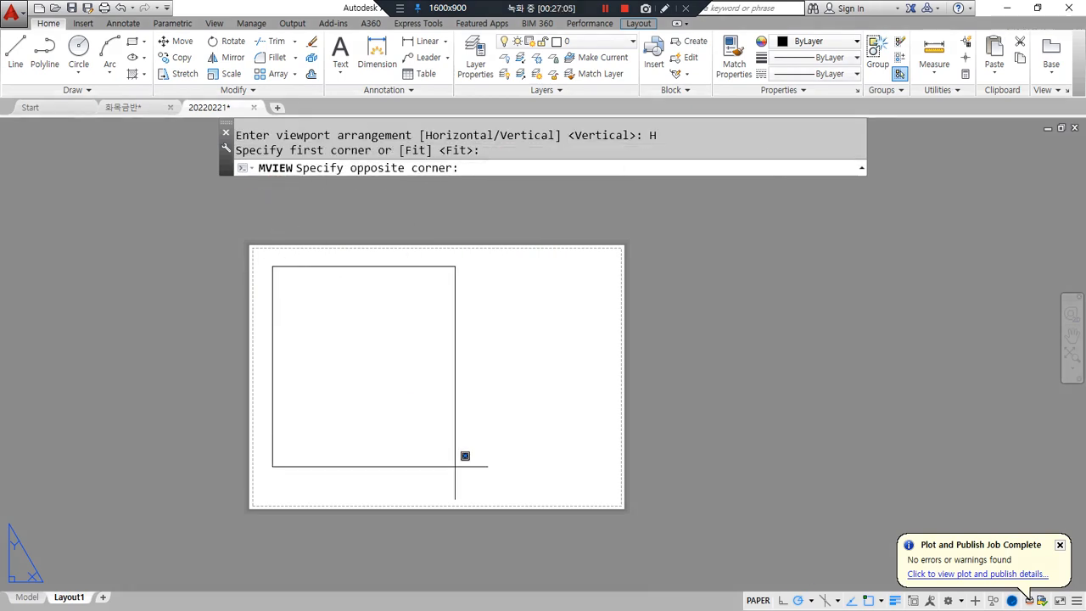
click(484, 481)
- Create two more viewports with MVIEW in a Vertical arrangement, placed to the right of the stacked pair
key(Return)
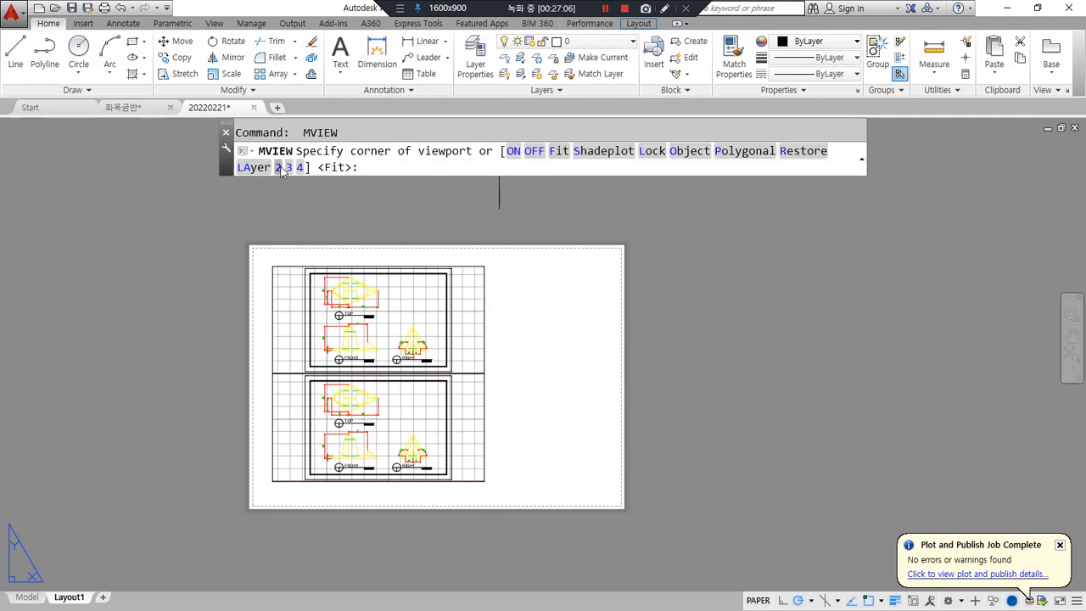
click(277, 167)
click(586, 164)
click(520, 264)
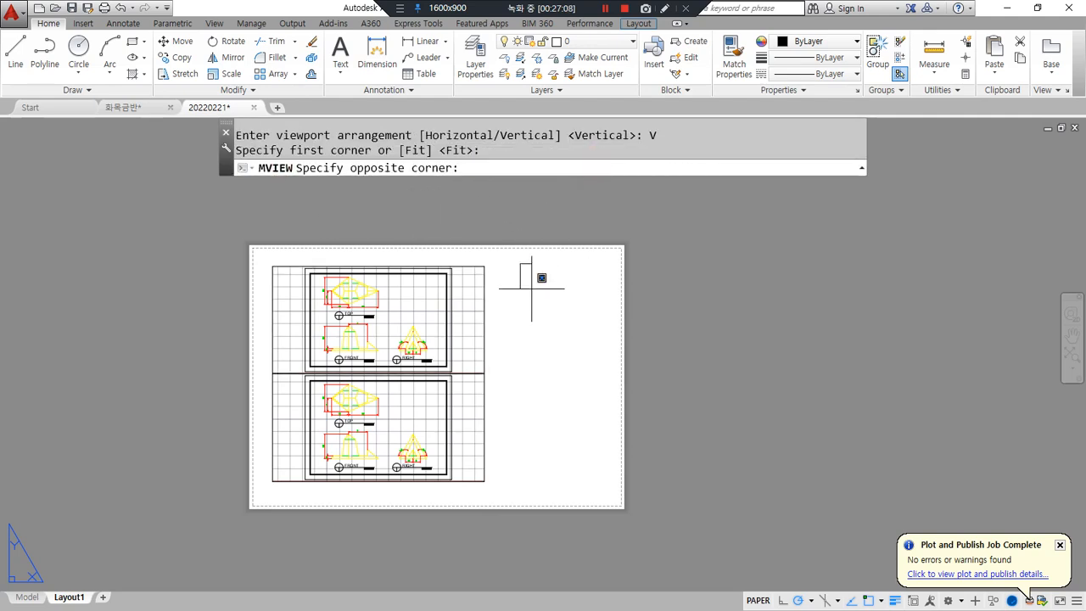
click(699, 491)
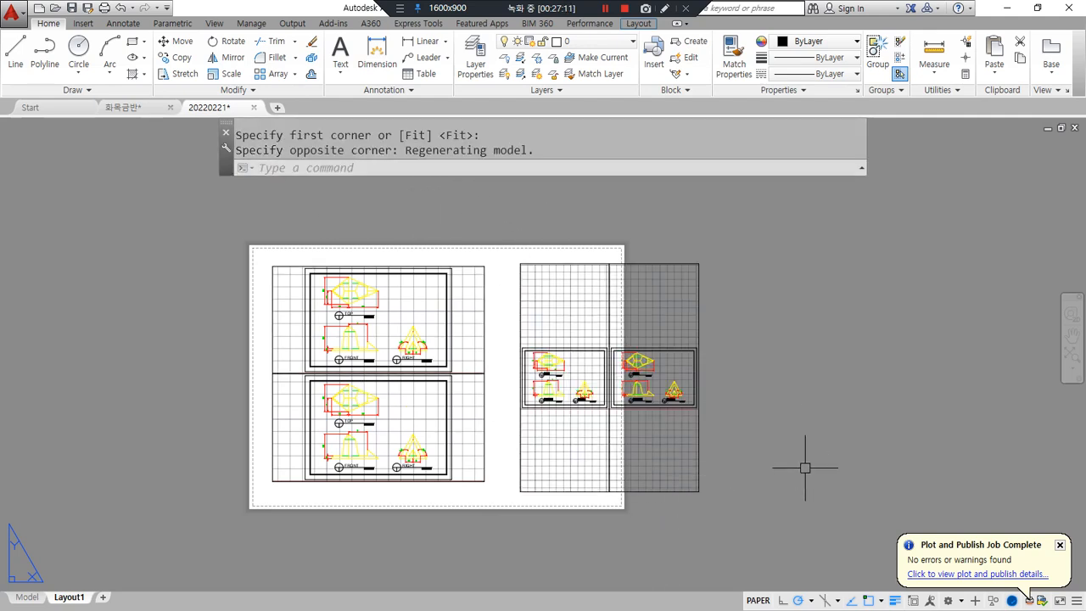
- Select all four viewports on Layout1 and delete them
click(1059, 532)
click(189, 237)
key(Delete)
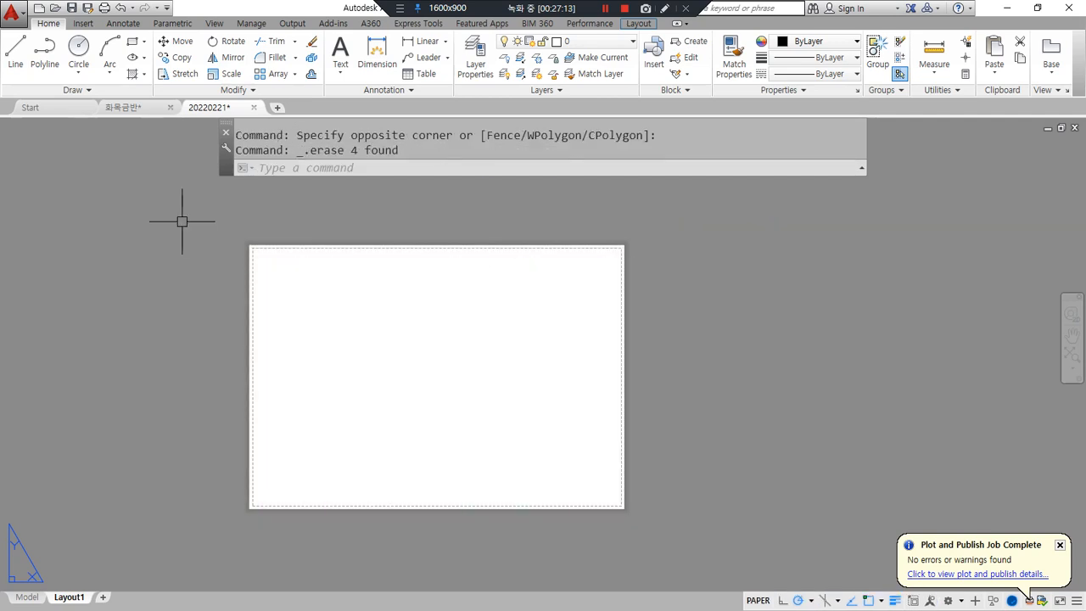
- Create two viewports with MVIEW in a Horizontal arrangement, using Fit to fill the printable area
text(mv)
key(Return)
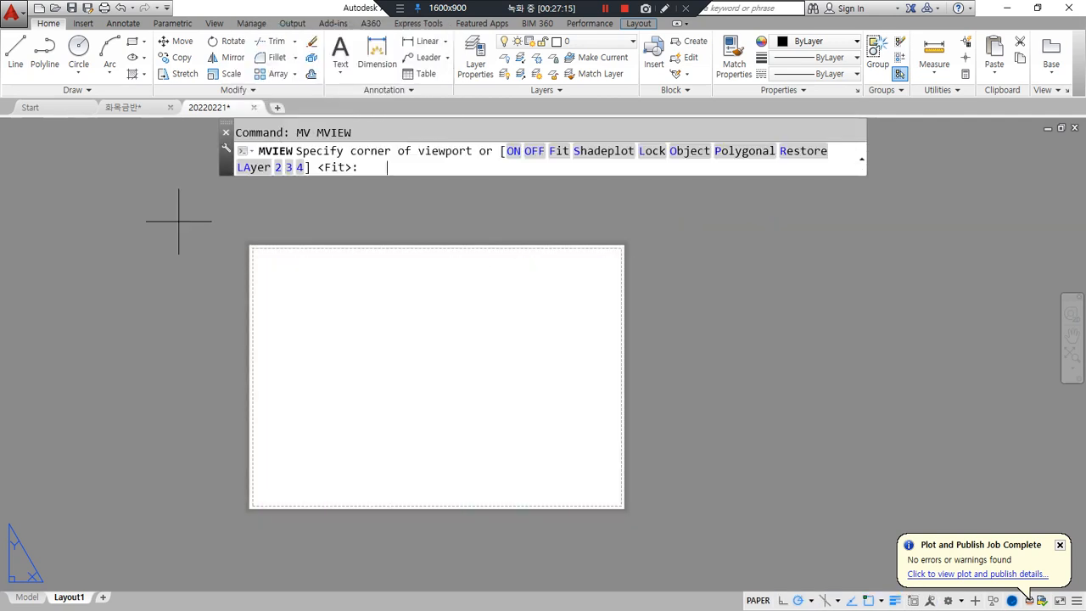
key(Return)
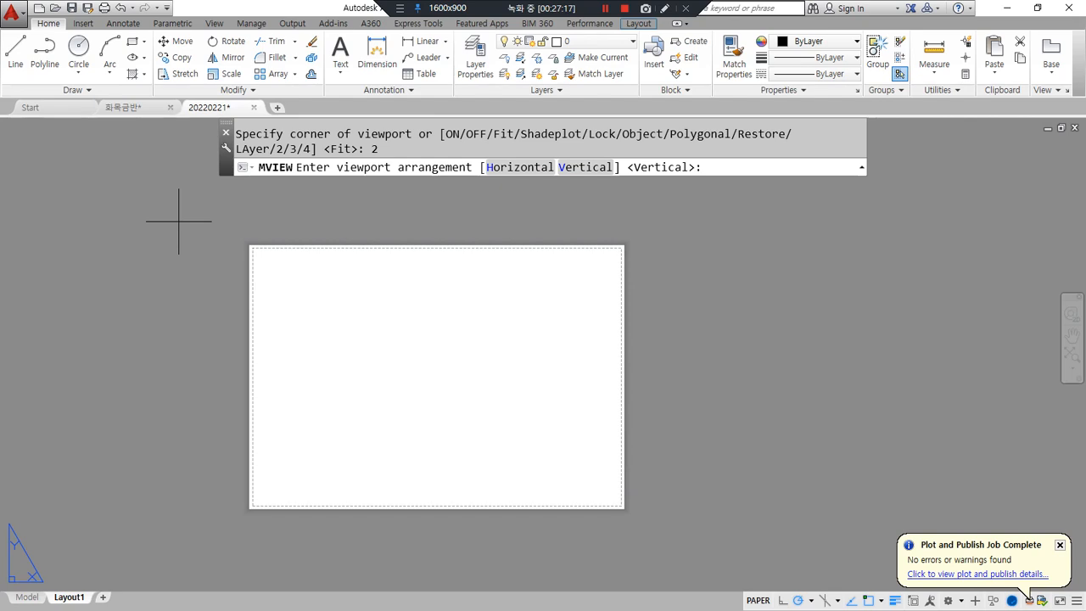
click(495, 167)
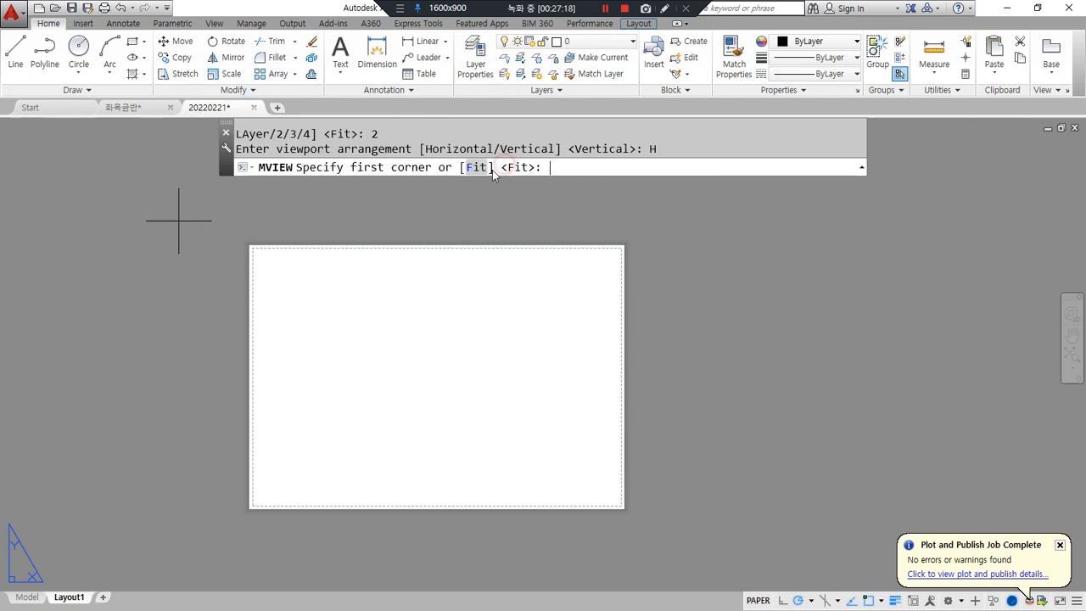
click(474, 168)
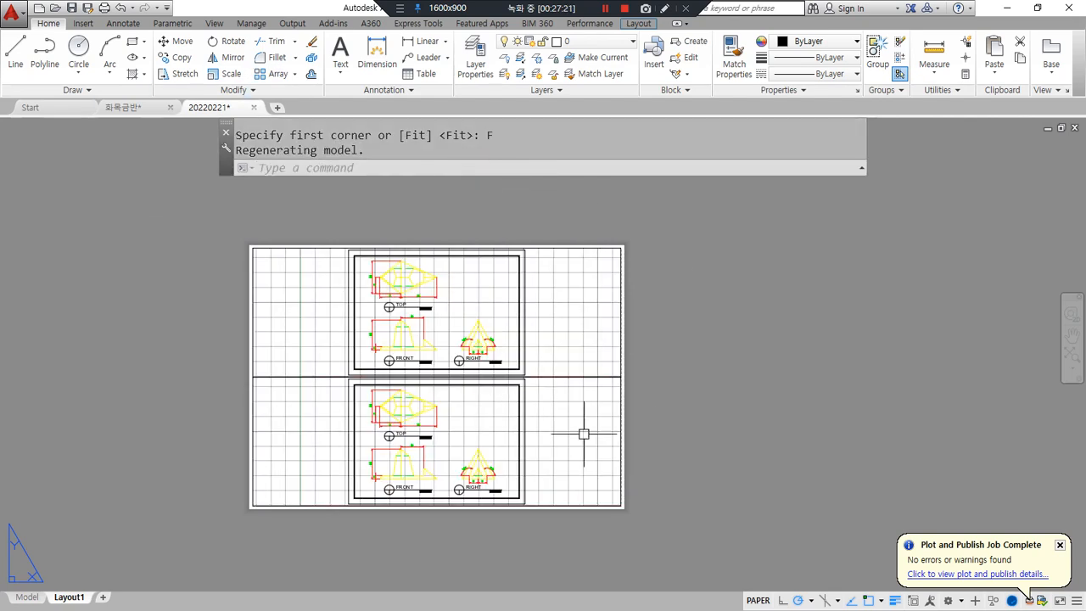
- Erase both fitted viewports from Layout1
click(667, 441)
click(585, 380)
text(e)
key(Return)
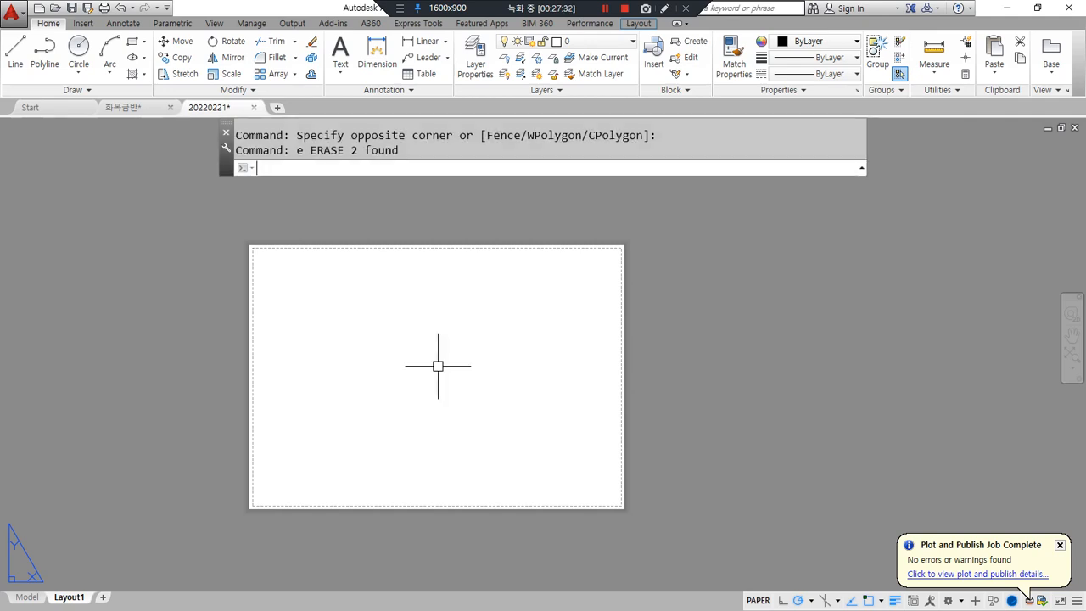
- Start MVIEW and choose the option for three viewports
text(MV)
key(Return)
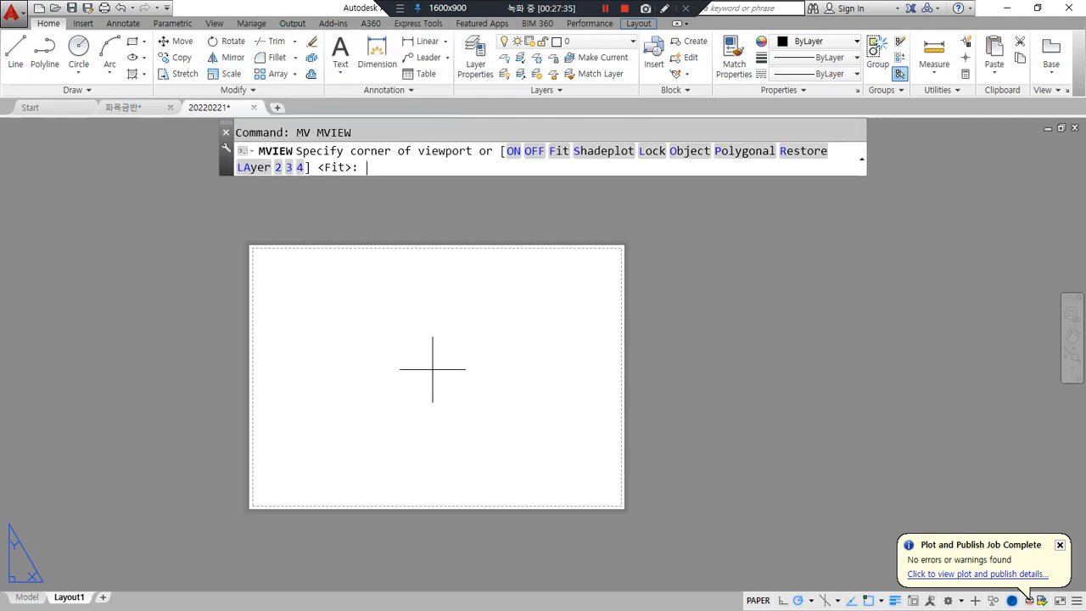
click(289, 167)
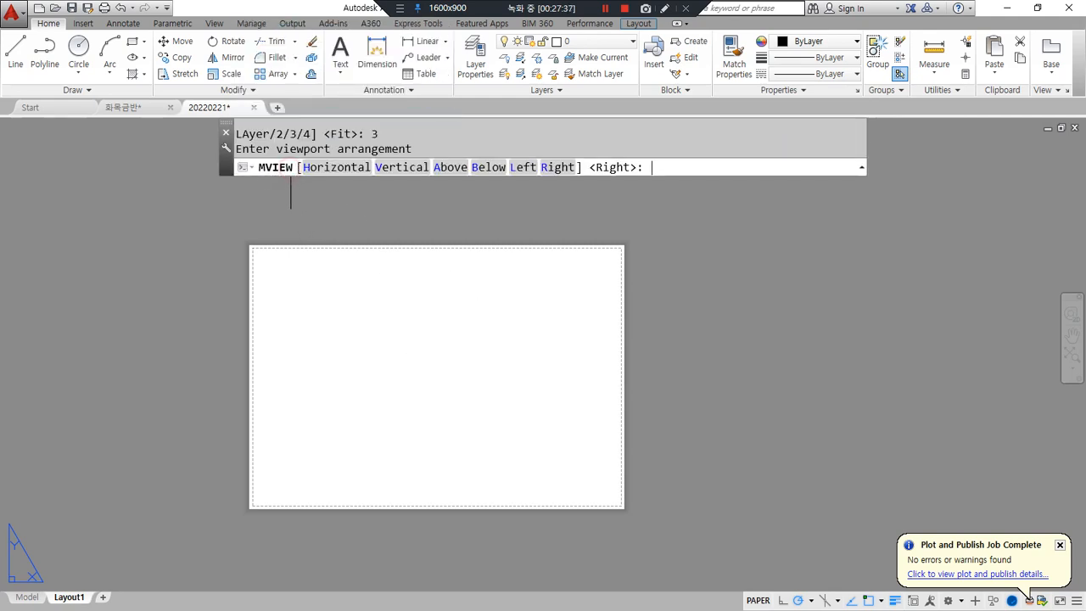
drag(320, 193, 432, 198)
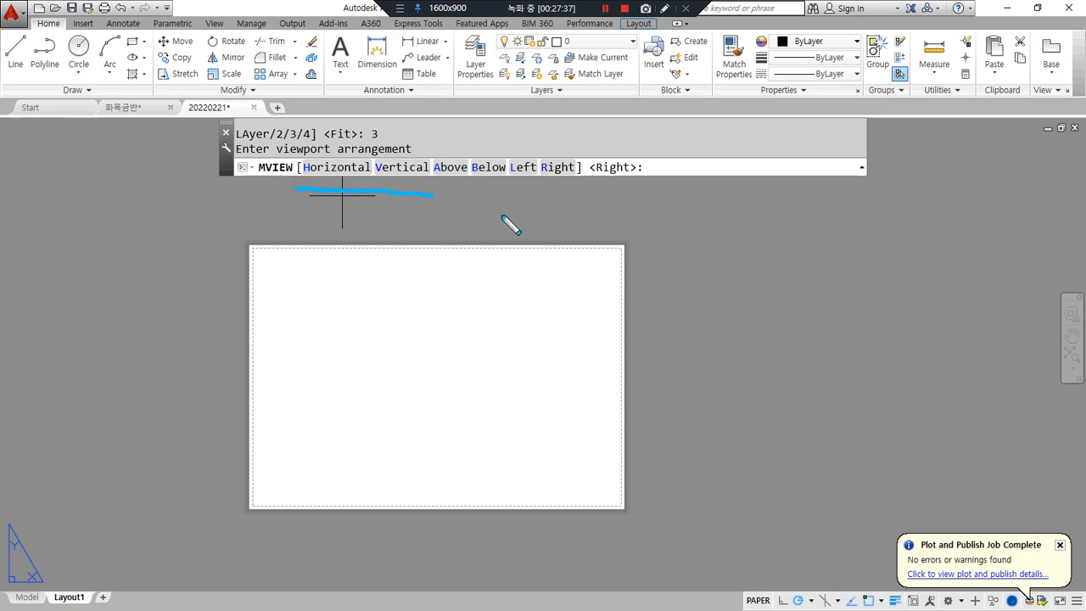
mouse_move(280, 273)
mouse_down()
mouse_move(414, 408)
mouse_move(456, 271)
mouse_move(272, 268)
mouse_move(460, 314)
mouse_move(273, 350)
mouse_up()
mouse_move(503, 265)
mouse_down()
mouse_move(500, 400)
mouse_move(643, 403)
mouse_move(485, 260)
mouse_up()
drag(541, 255, 556, 421)
drag(591, 267, 589, 418)
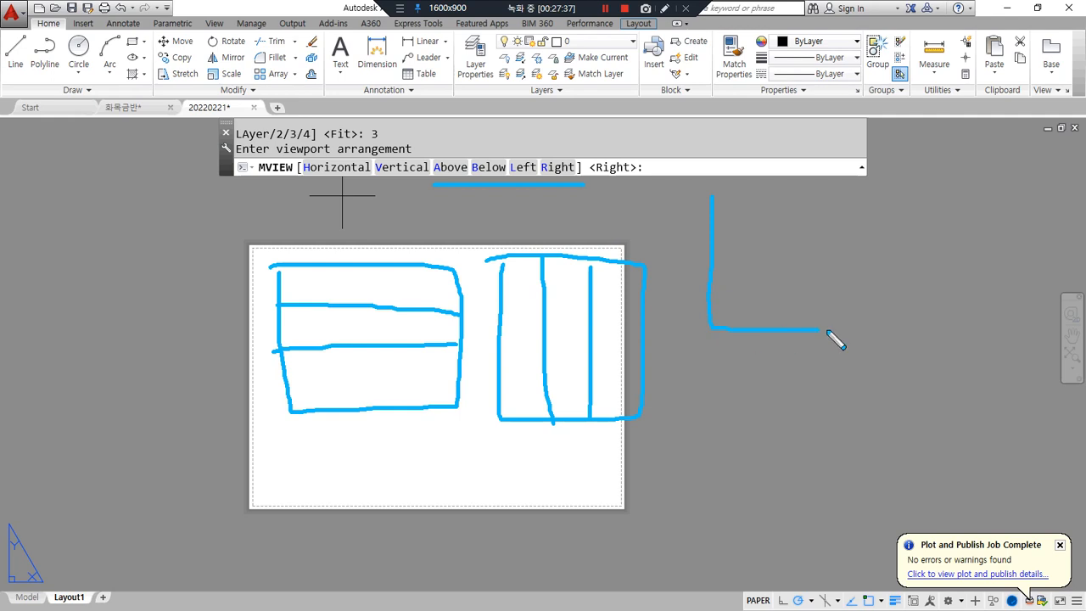
drag(703, 255, 905, 259)
drag(802, 259, 805, 338)
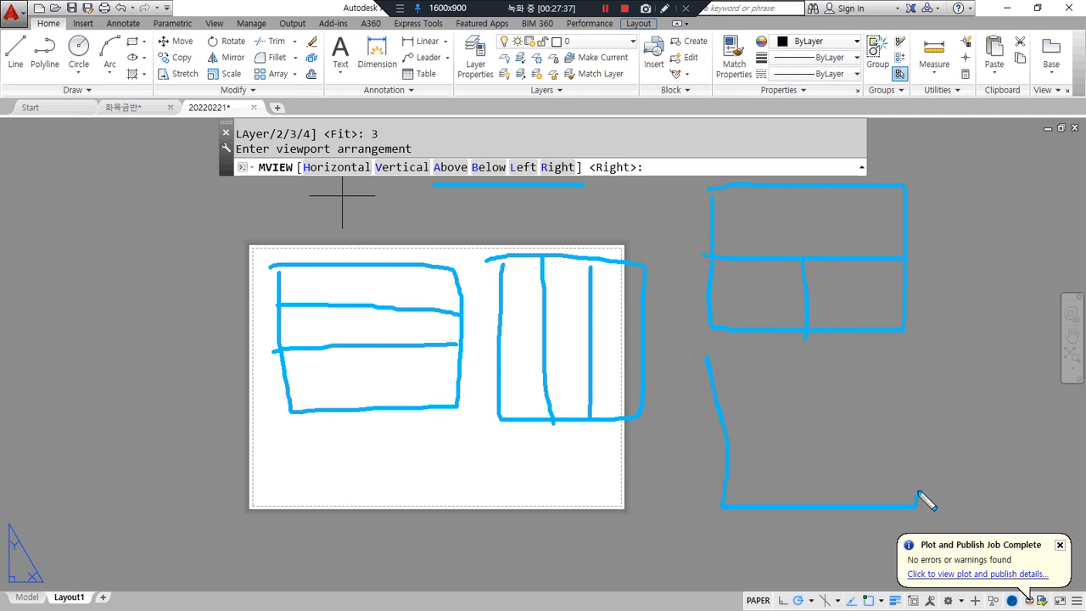
drag(822, 433, 822, 366)
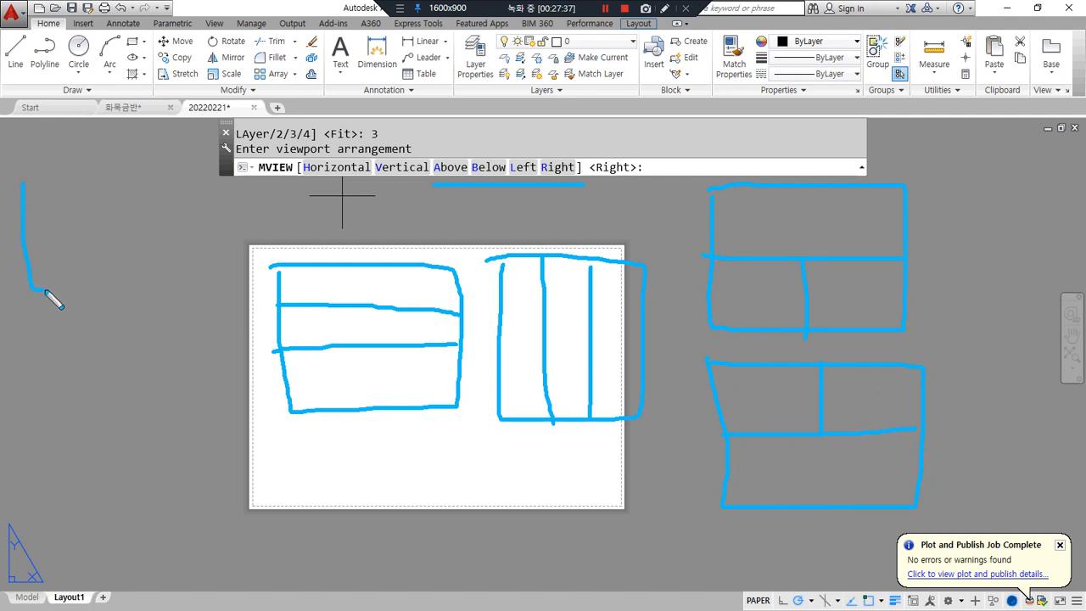
drag(107, 149, 110, 303)
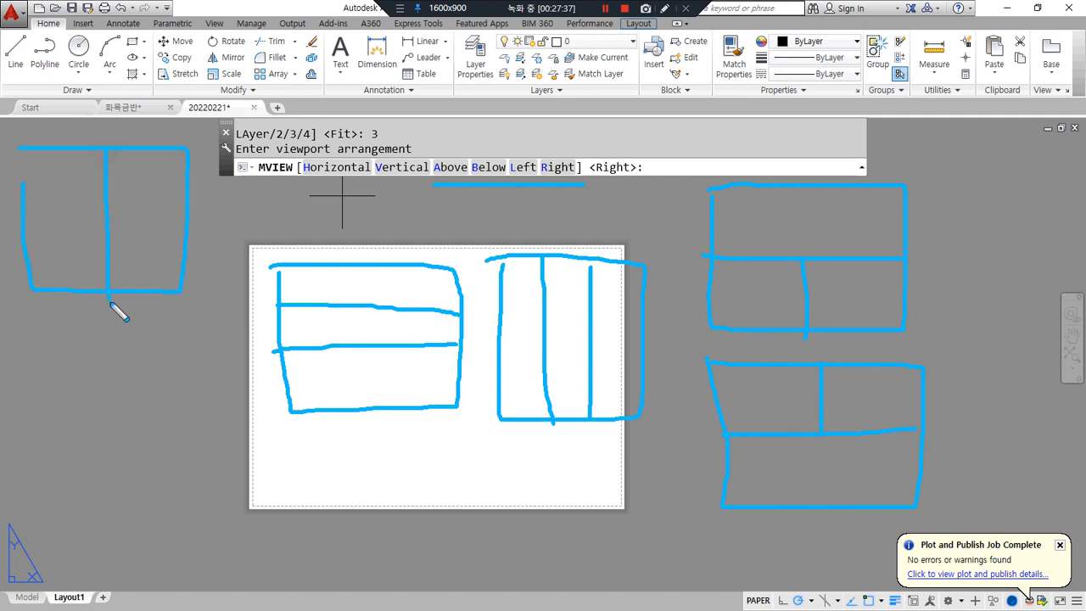
drag(108, 209, 187, 205)
drag(114, 332, 28, 359)
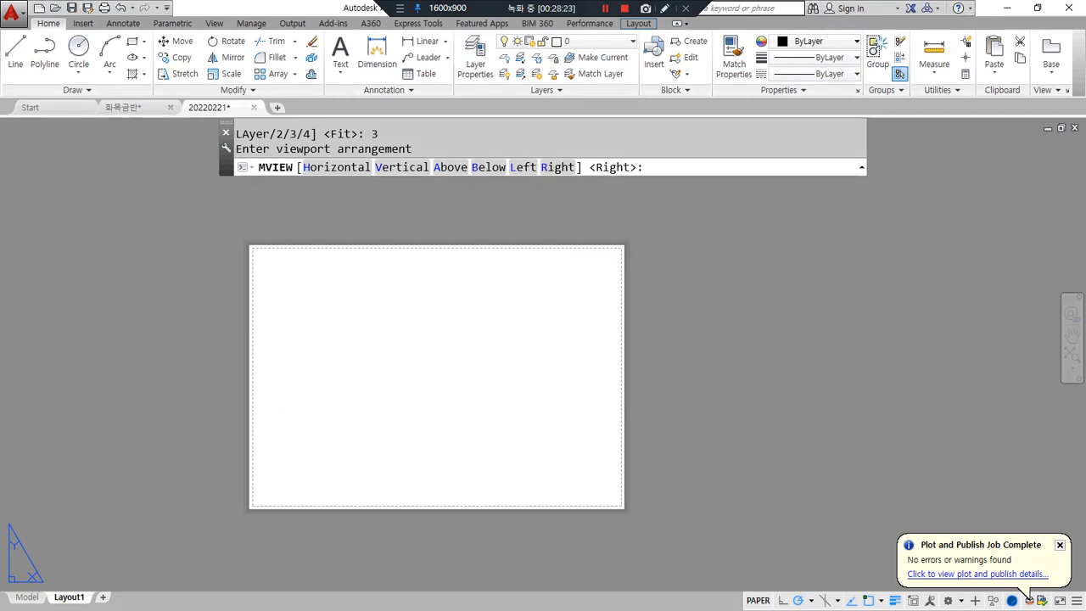
- Place the three viewports in a Horizontal arrangement over the left half of the sheet
click(324, 168)
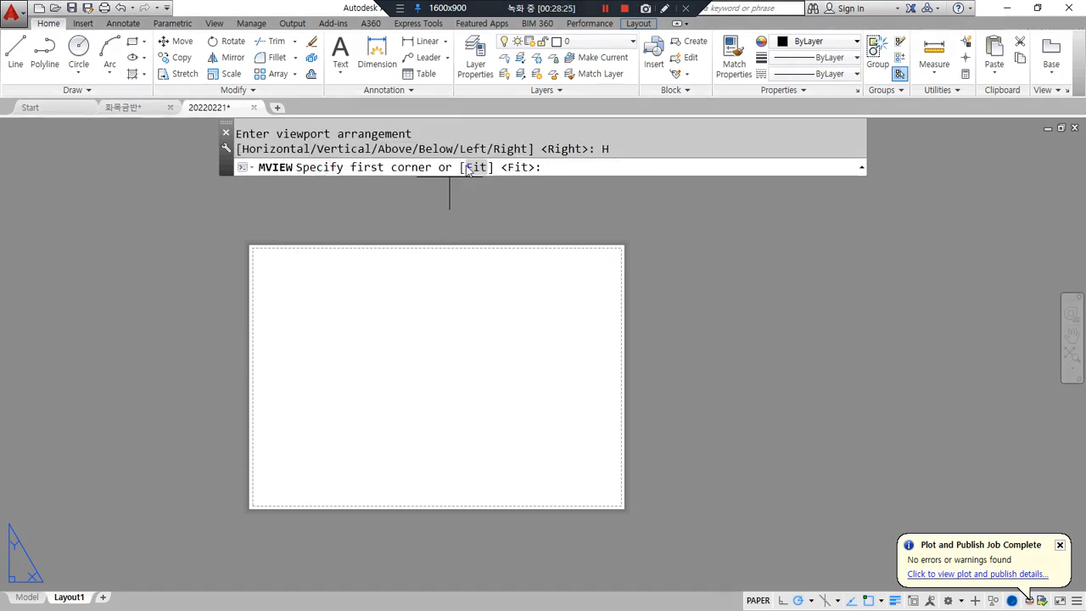
click(260, 258)
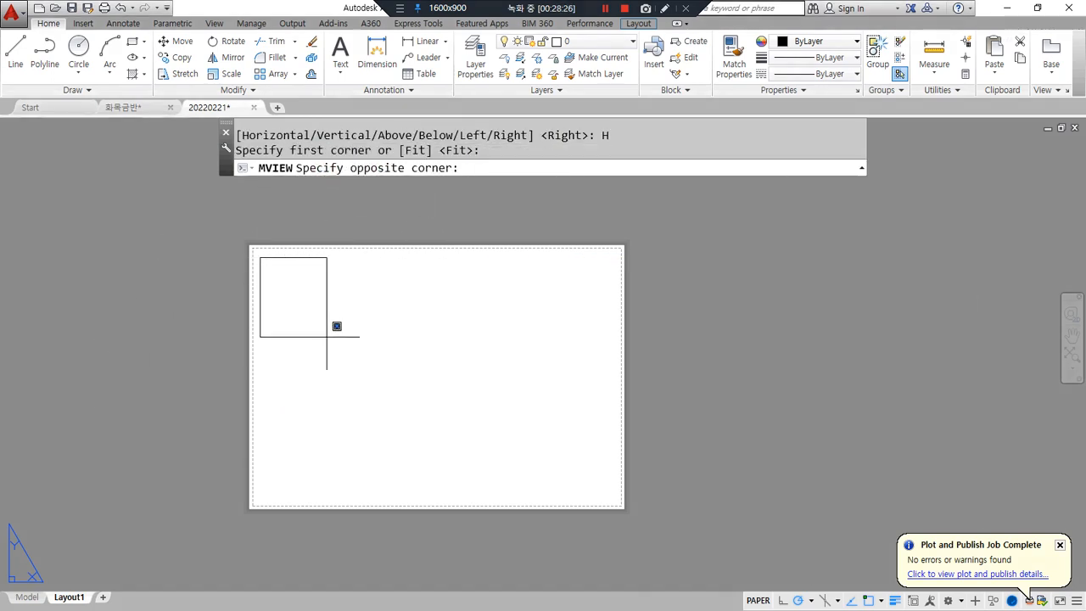
click(428, 486)
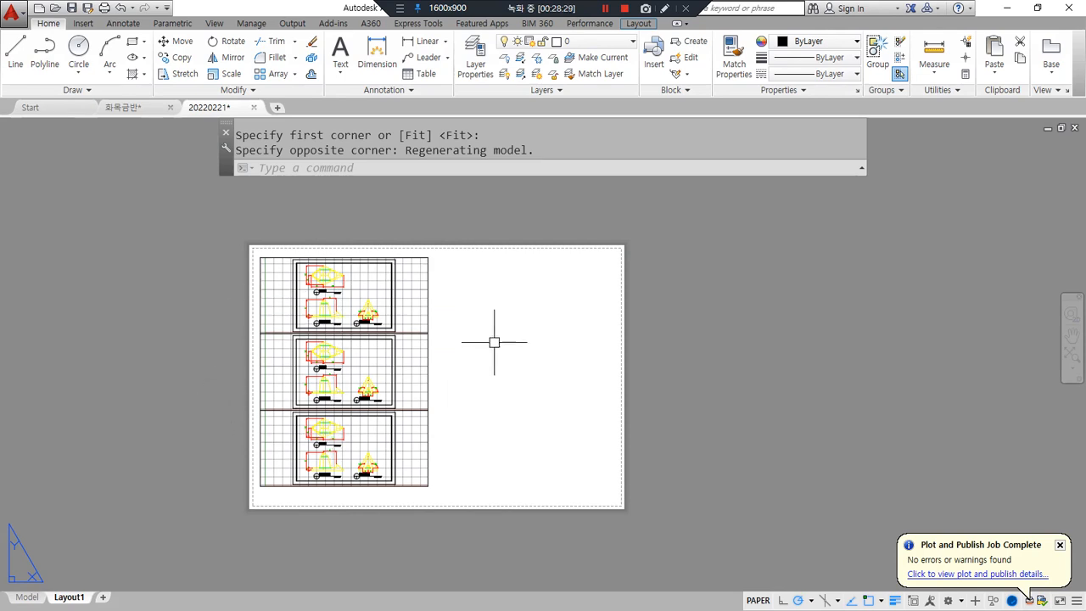
- Create three viewports with MVIEW in a Vertical arrangement over the right half of the sheet
key(Return)
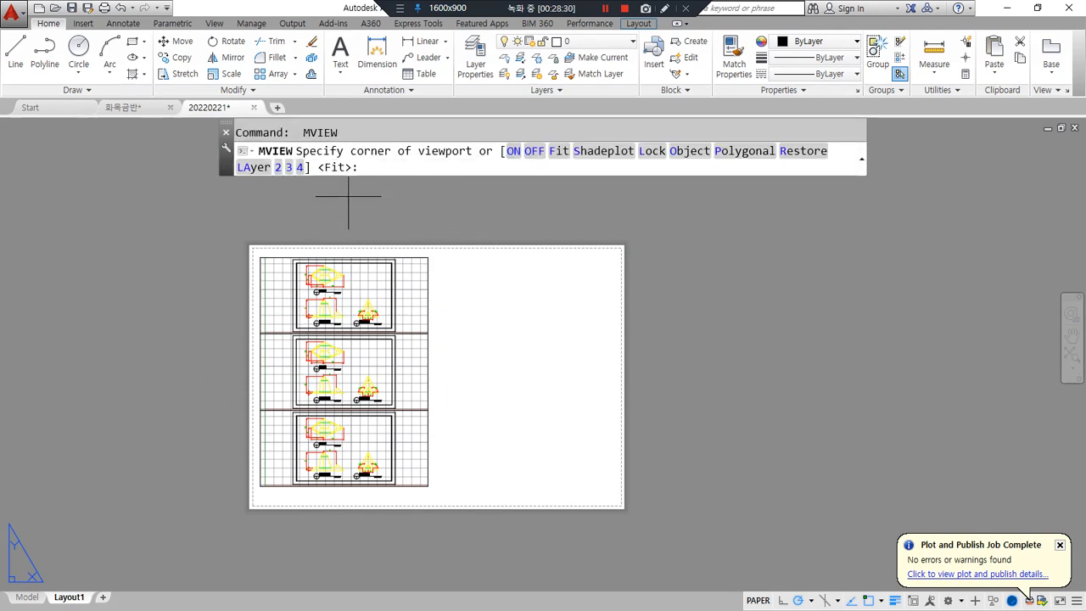
text(3)
key(Return)
text(v)
key(Return)
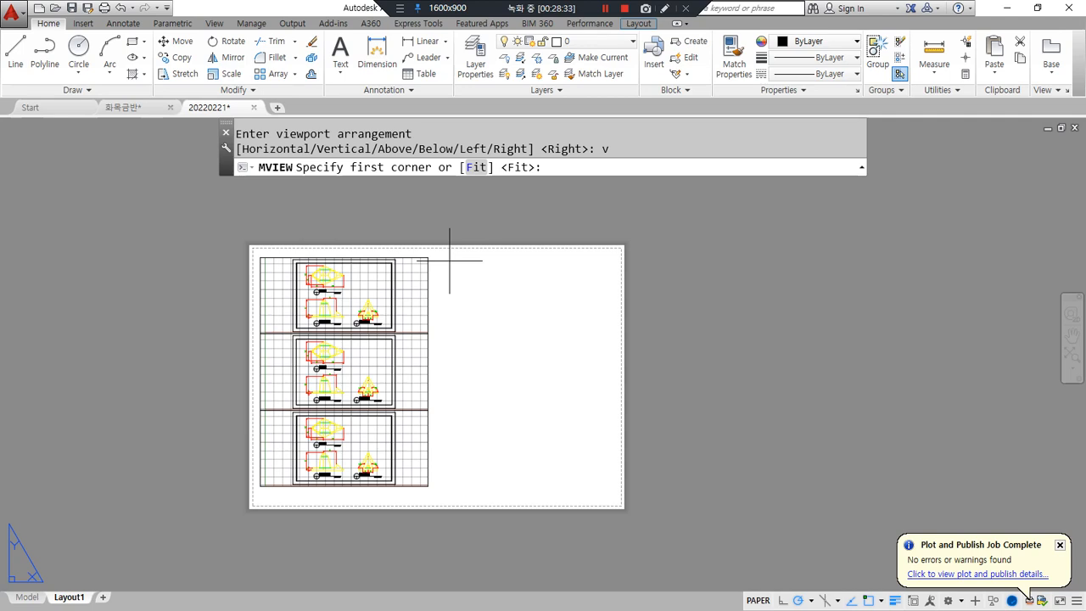
click(447, 260)
click(603, 480)
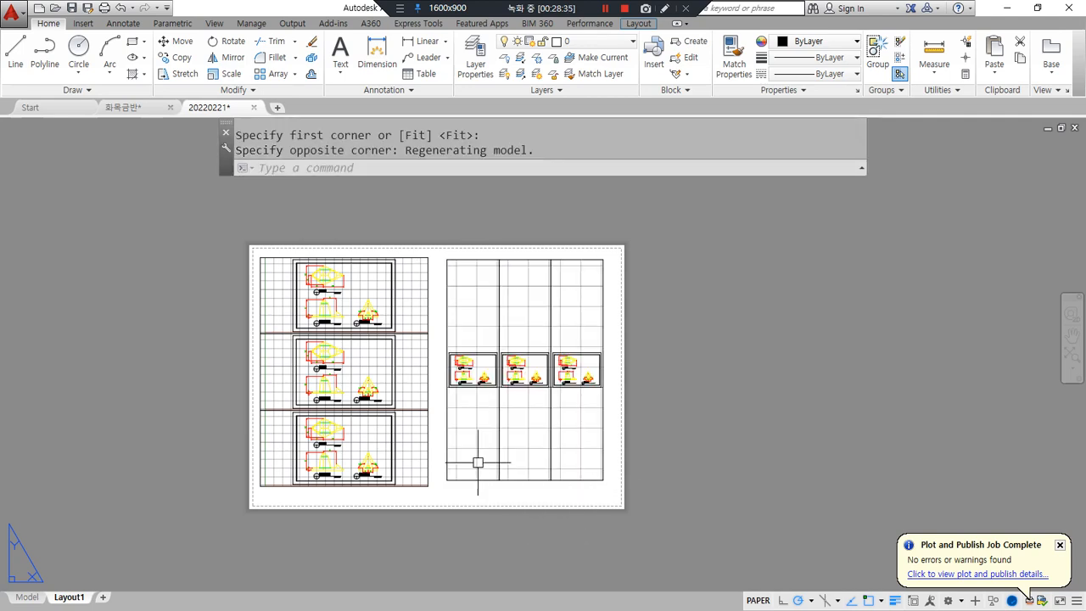
- Create three viewports with MVIEW in the Above arrangement, outside the sheet to its right
key(Return)
text(3)
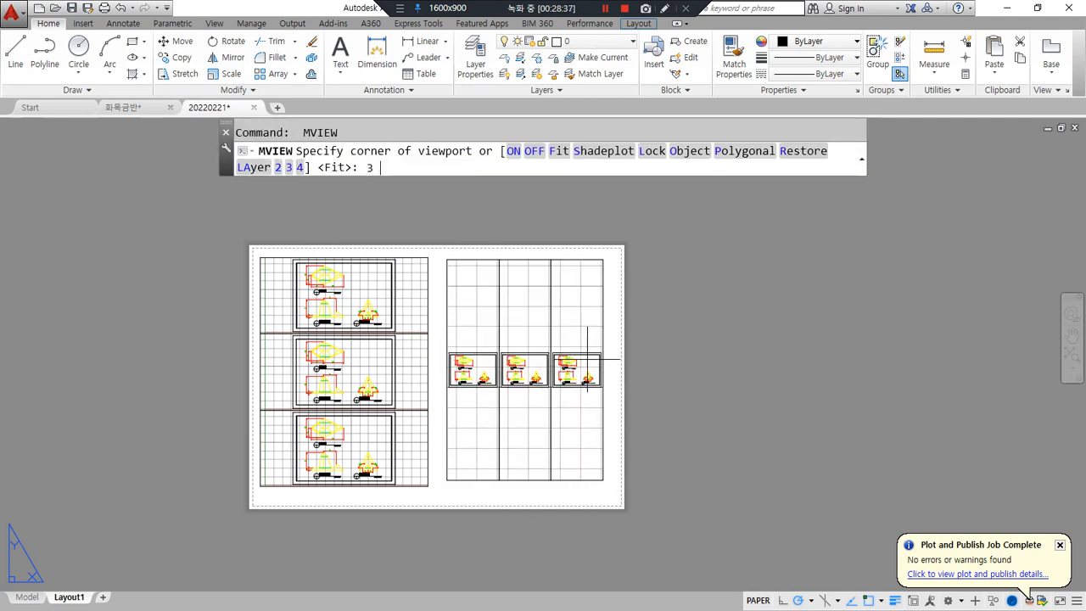
key(Return)
text(a)
key(Return)
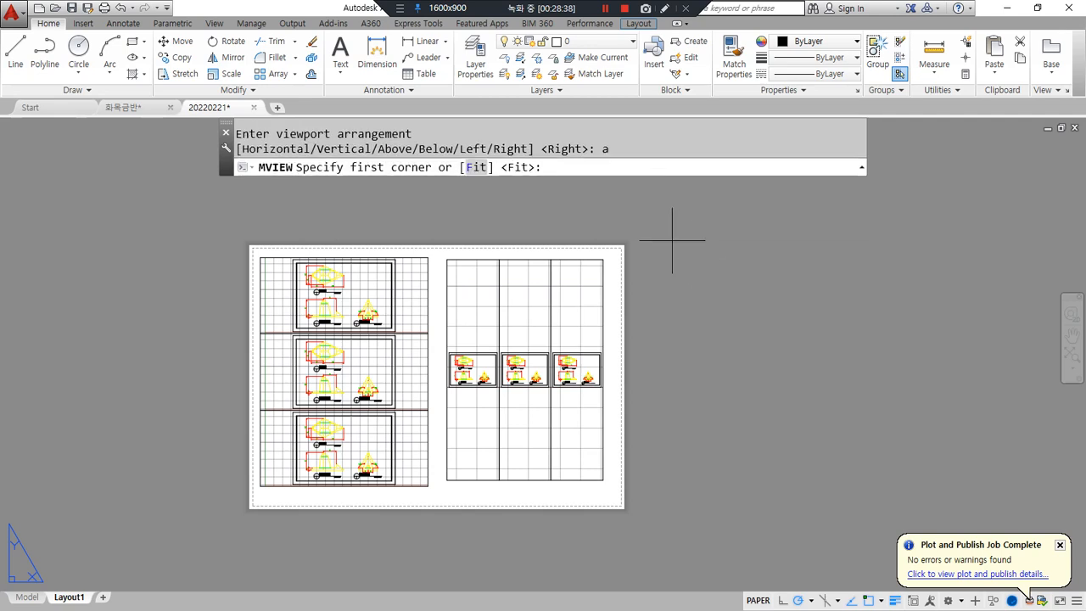
click(672, 239)
click(853, 377)
- Create three viewports with MVIEW in the Below arrangement, directly beneath the Above set
key(Return)
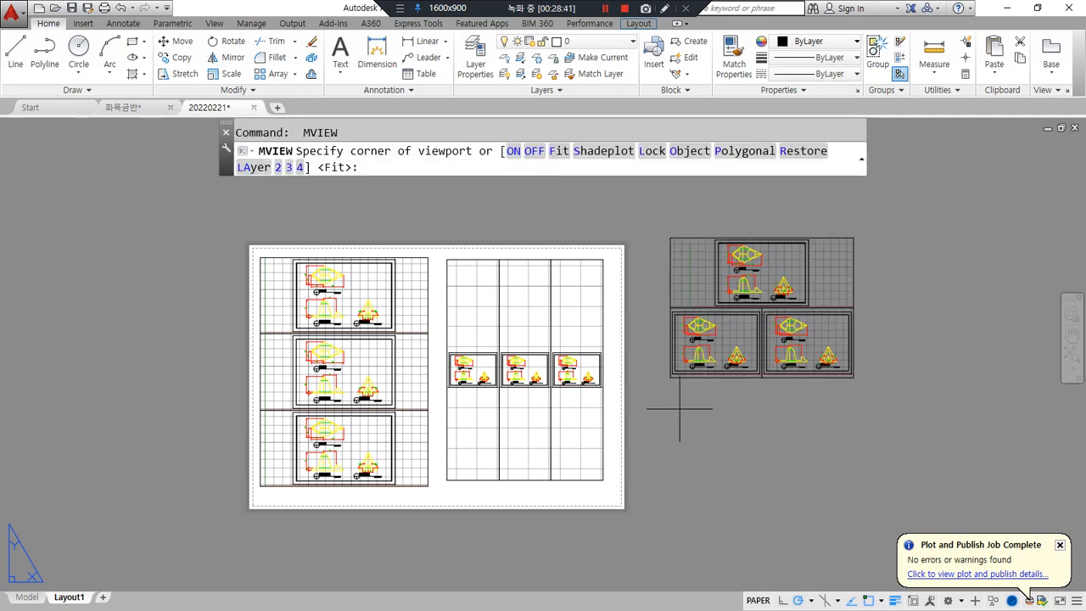
text(3)
key(Return)
text(b)
key(Return)
click(671, 395)
click(854, 520)
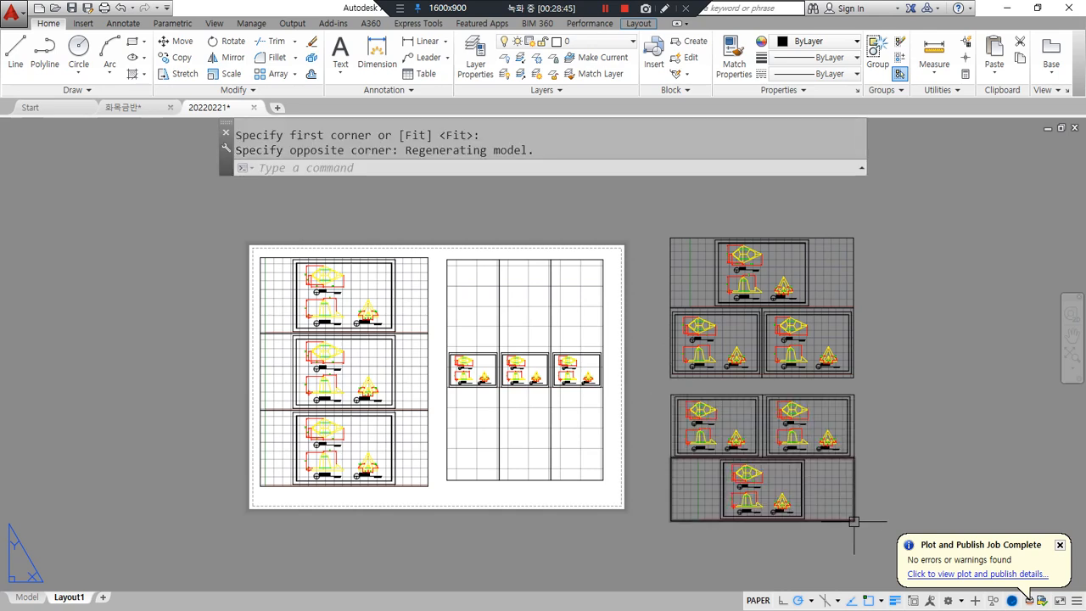
key(Return)
text(2)
key(Return)
text(l)
key(Return)
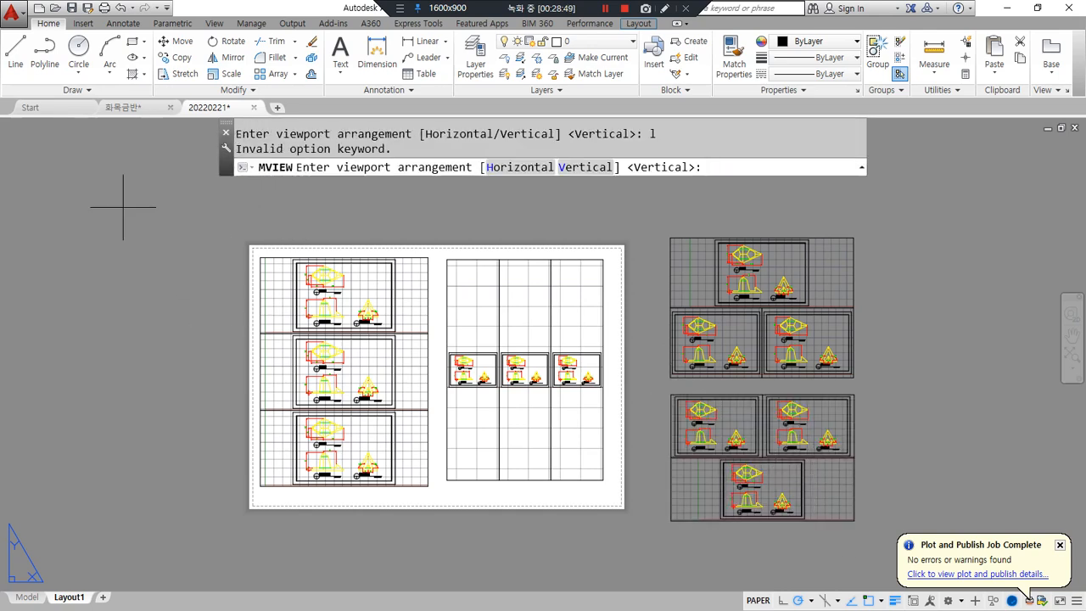
key(Escape)
- Create three viewports with MVIEW in the Left arrangement, outside the sheet to its upper left
key(Return)
text(3)
key(Return)
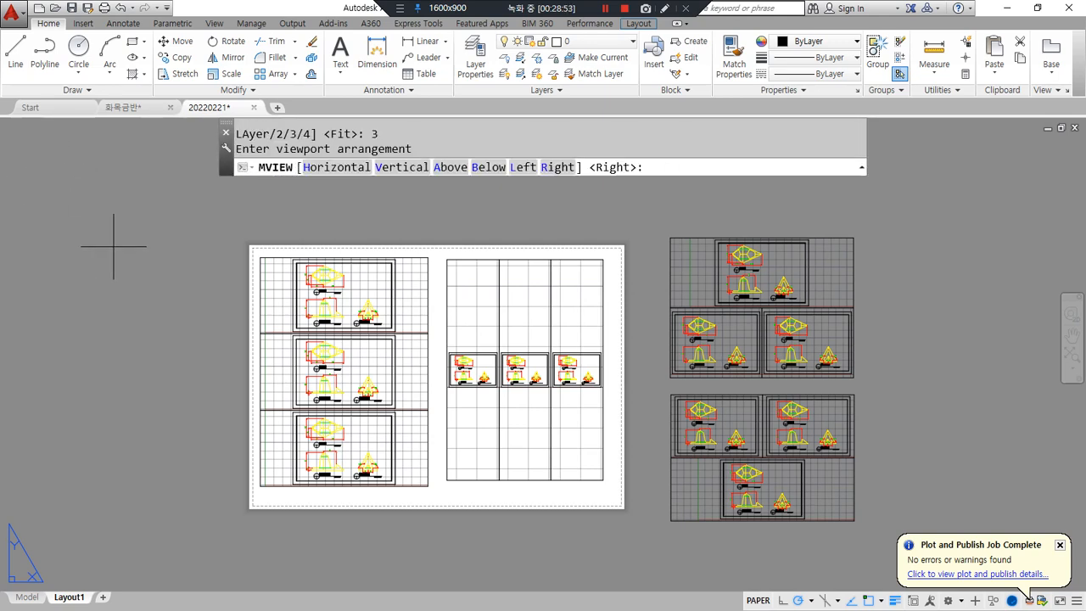
text(l)
key(Return)
click(33, 163)
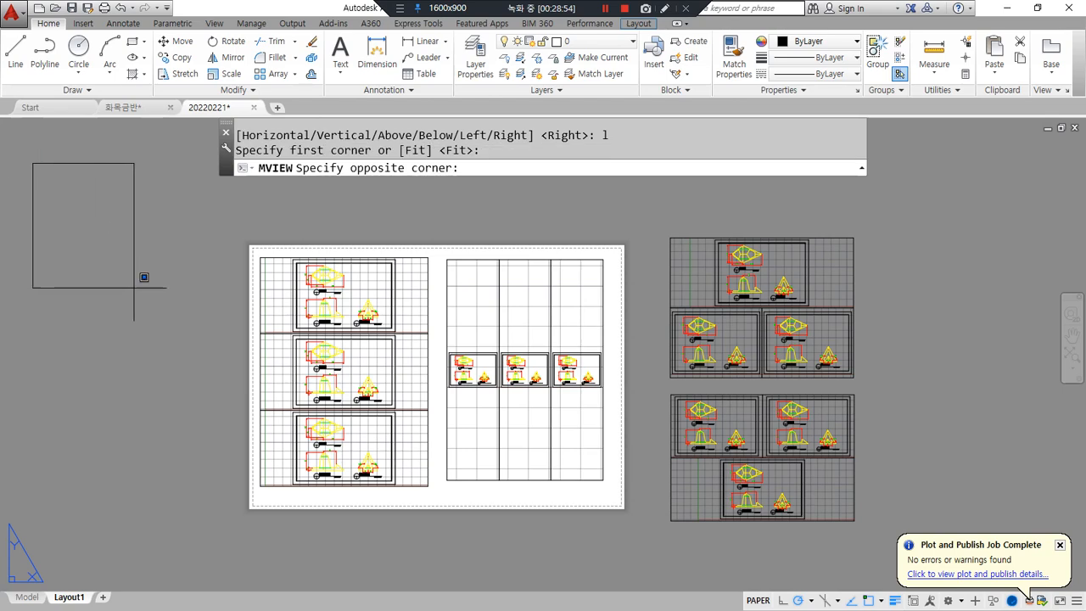
click(215, 340)
- Create three viewports with MVIEW in the Right arrangement, beneath the Left set beside the sheet
key(Return)
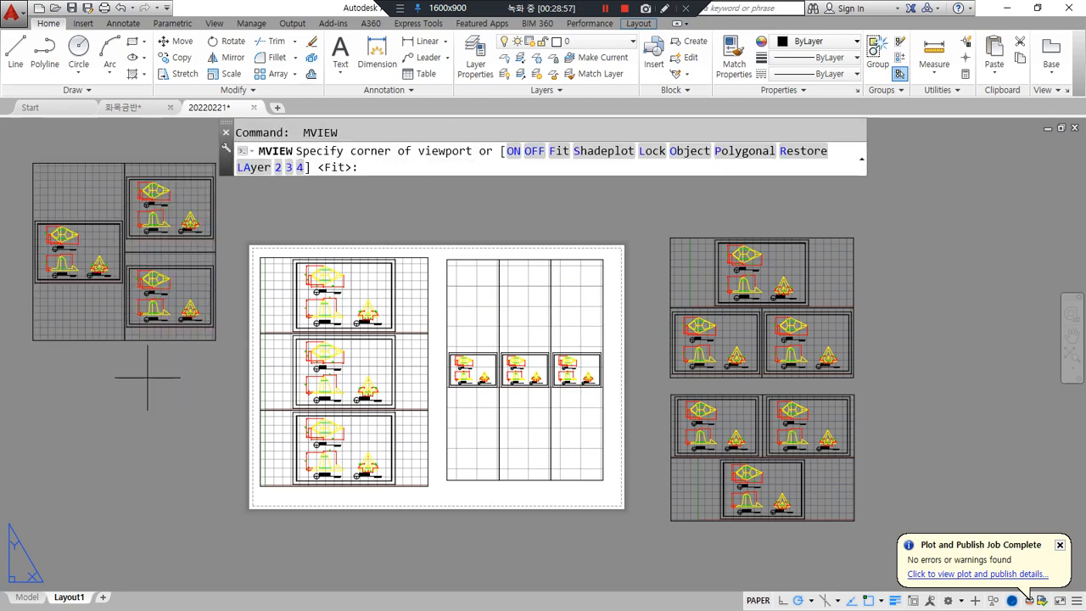
text(3)
key(Return)
text(r)
key(Return)
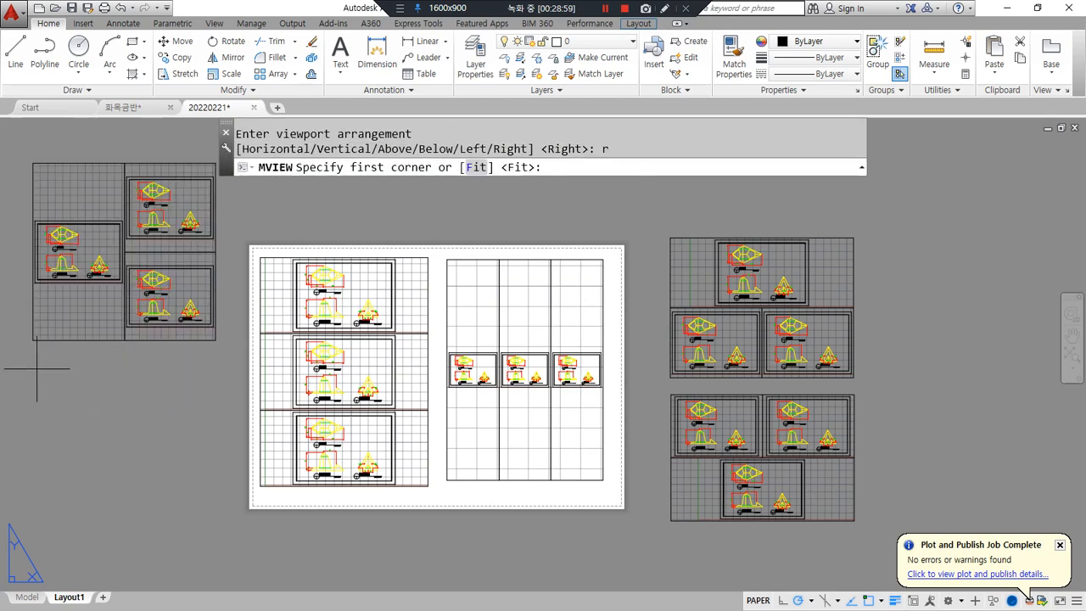
click(38, 365)
click(218, 518)
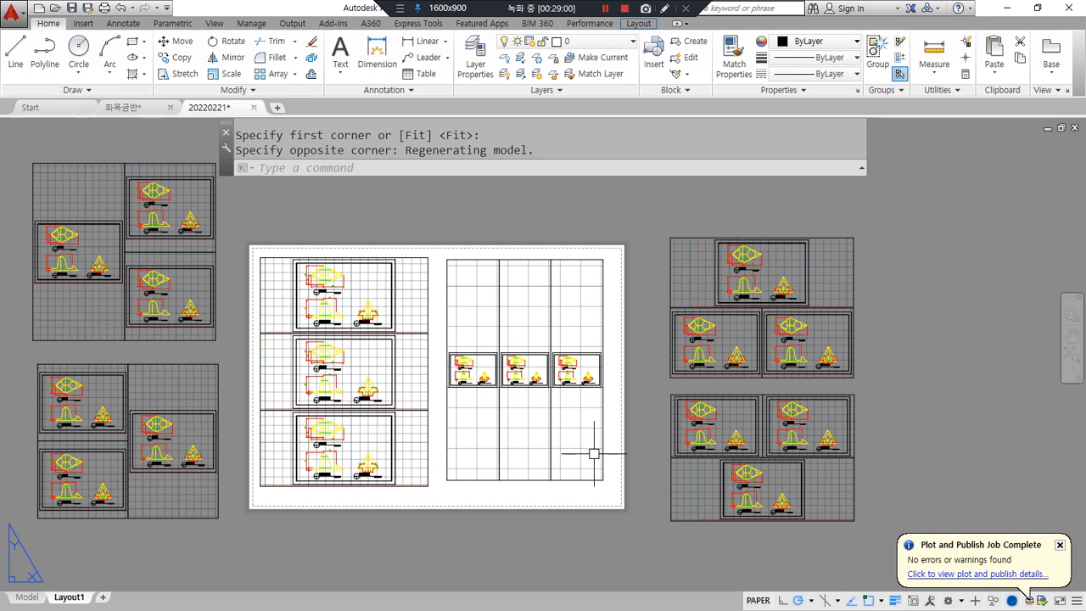
- Erase all the three-viewport sets from Layout1 and zoom to All
text(z)
key(Return)
text(a)
key(Return)
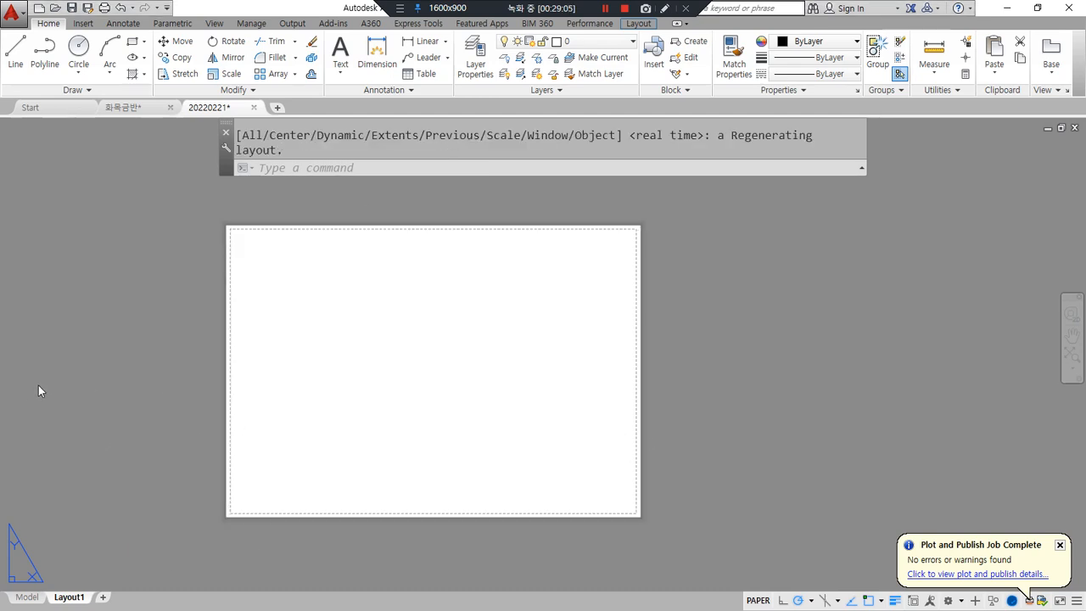
click(325, 315)
click(204, 344)
- Create four viewports with MVIEW inside a rectangle picked by two corners within the sheet
text(m)
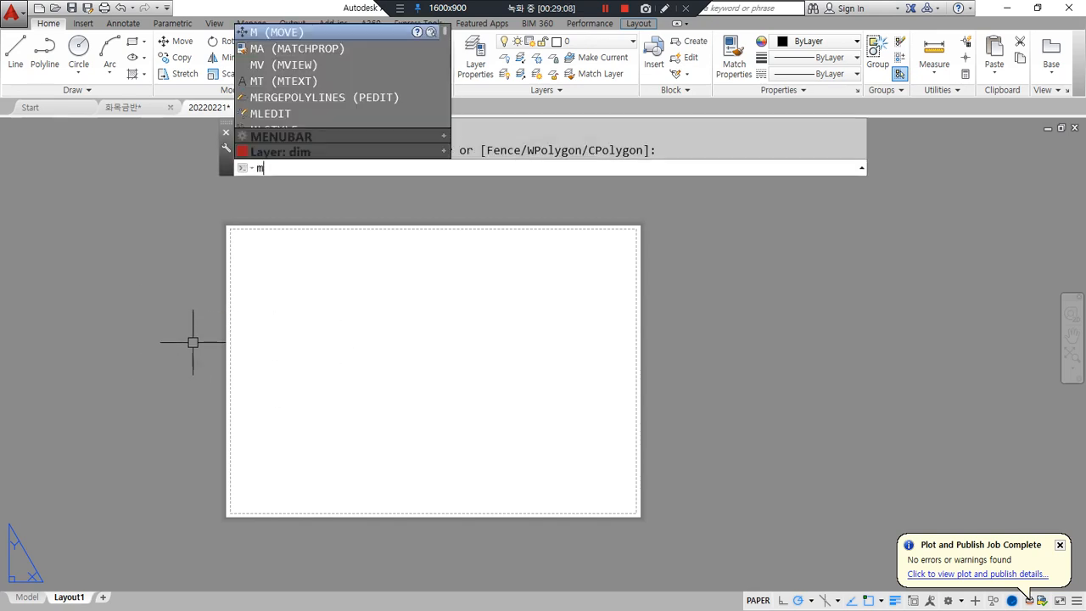
text(v)
key(Return)
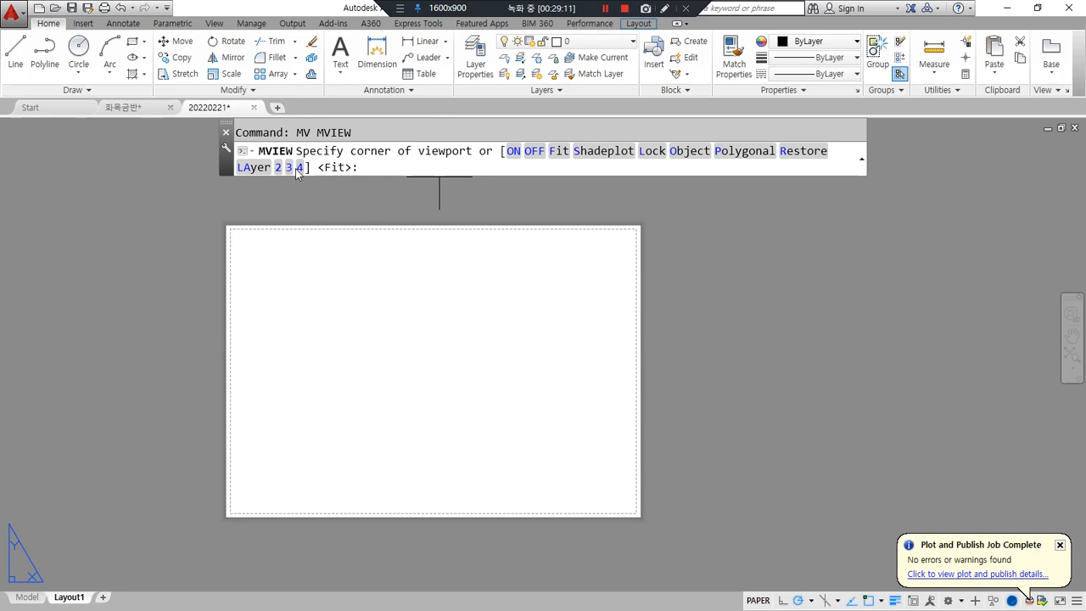
text(4)
key(Return)
click(271, 243)
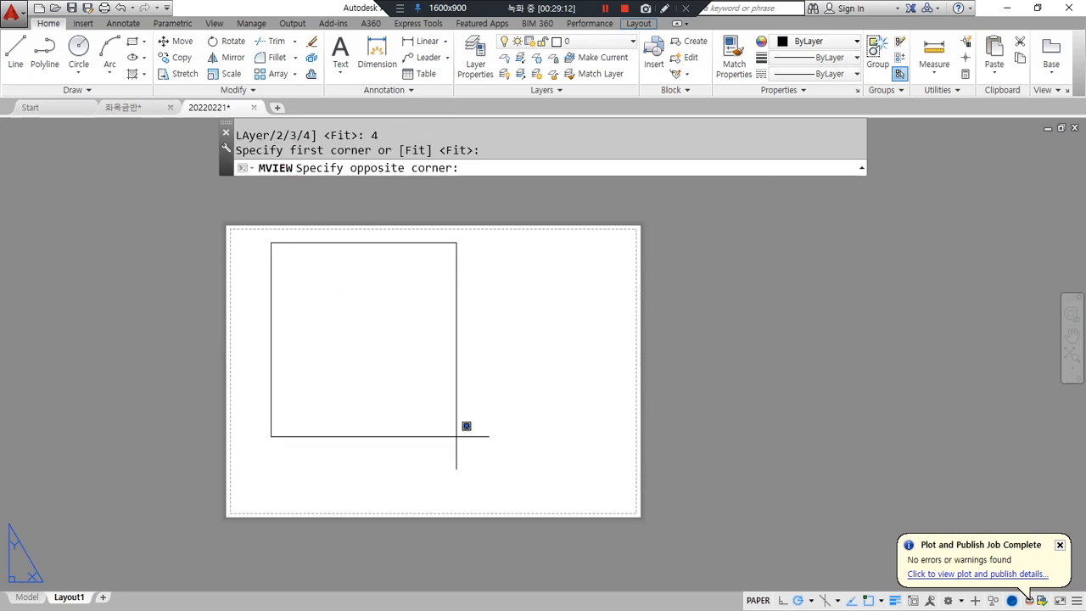
click(573, 502)
- Erase the four viewports drawn inside the sheet
click(610, 400)
click(240, 334)
text(e)
key(Return)
- Create four viewports with MVIEW, using Fit to fill the printable area
text(mv)
key(Return)
text(4)
key(Return)
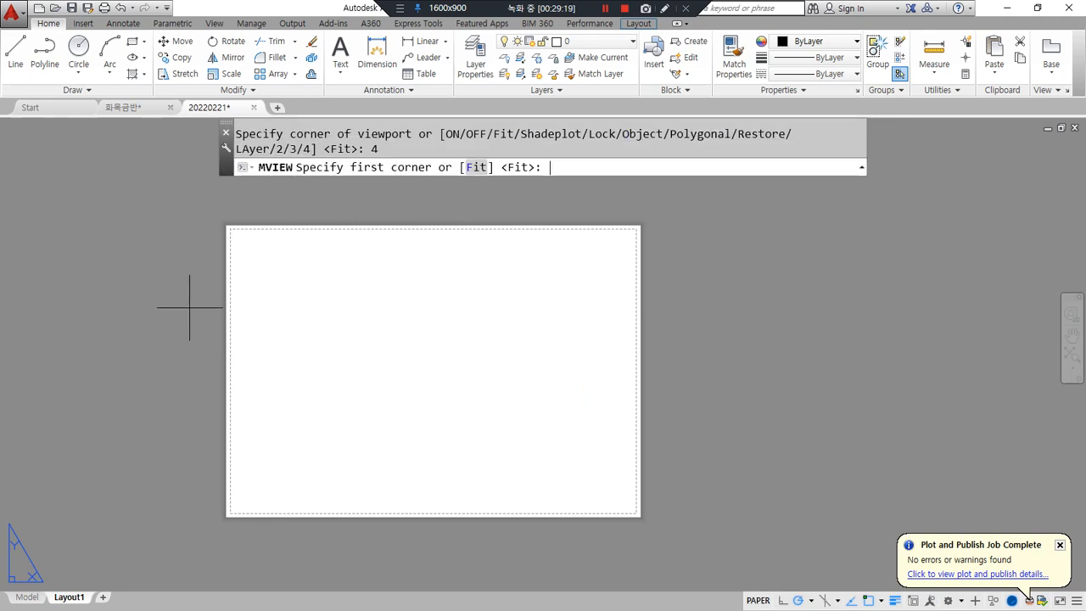
text(f)
key(Return)
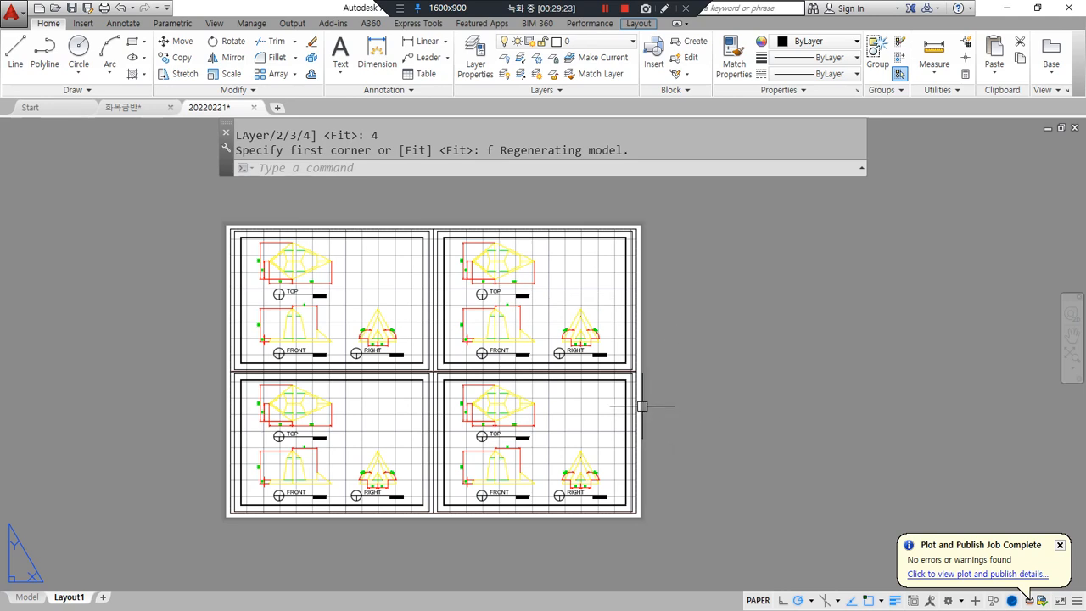
- Erase all four fitted viewports from Layout1
click(568, 417)
click(366, 328)
text(e)
key(Return)
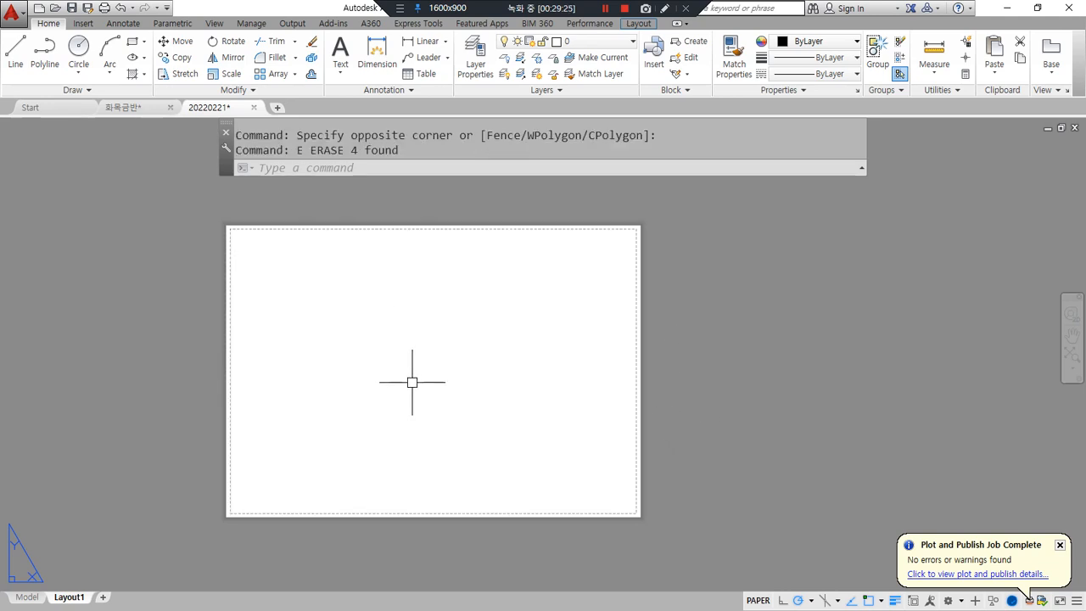
- Create a single viewport with MVIEW, using Fit to fill the printable area
text(mv)
key(Return)
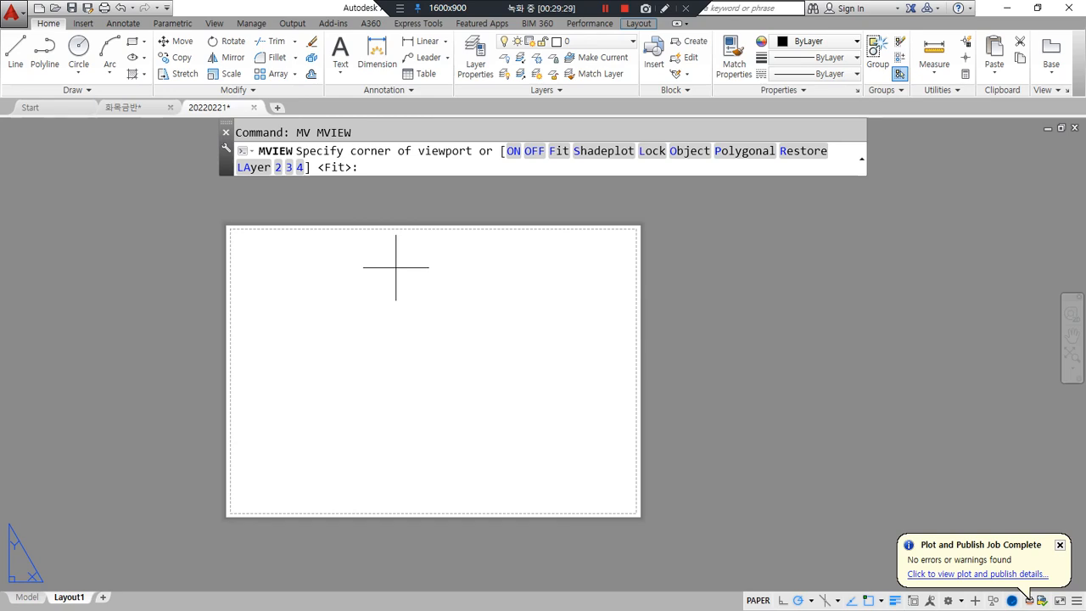
key(Return)
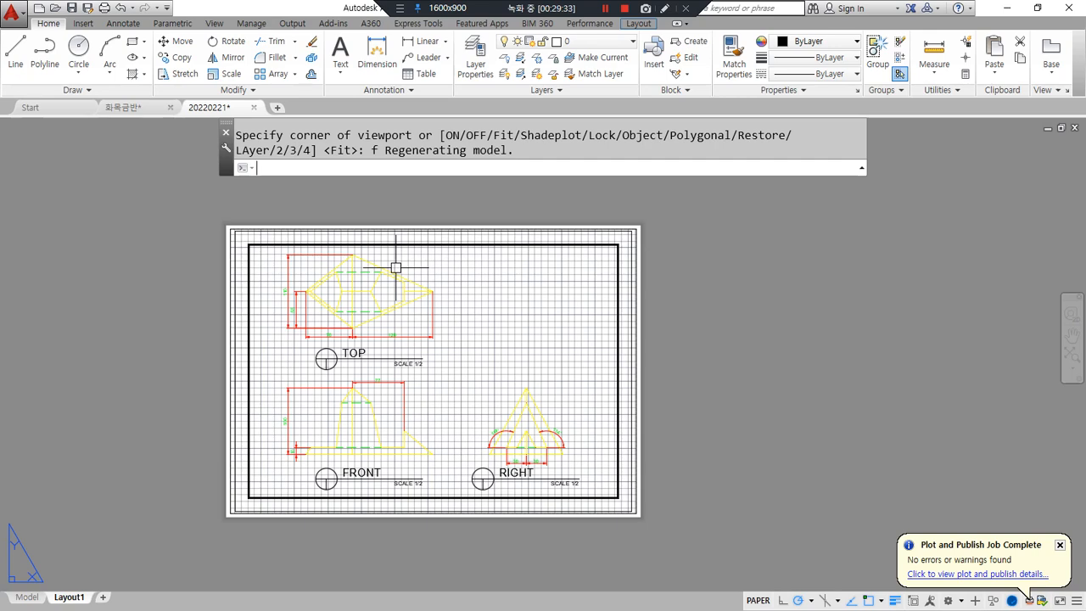
- Draw a vertical line between the midpoints of the viewport's top and bottom edges
scroll(419, 216, up, 6)
text(l)
key(Return)
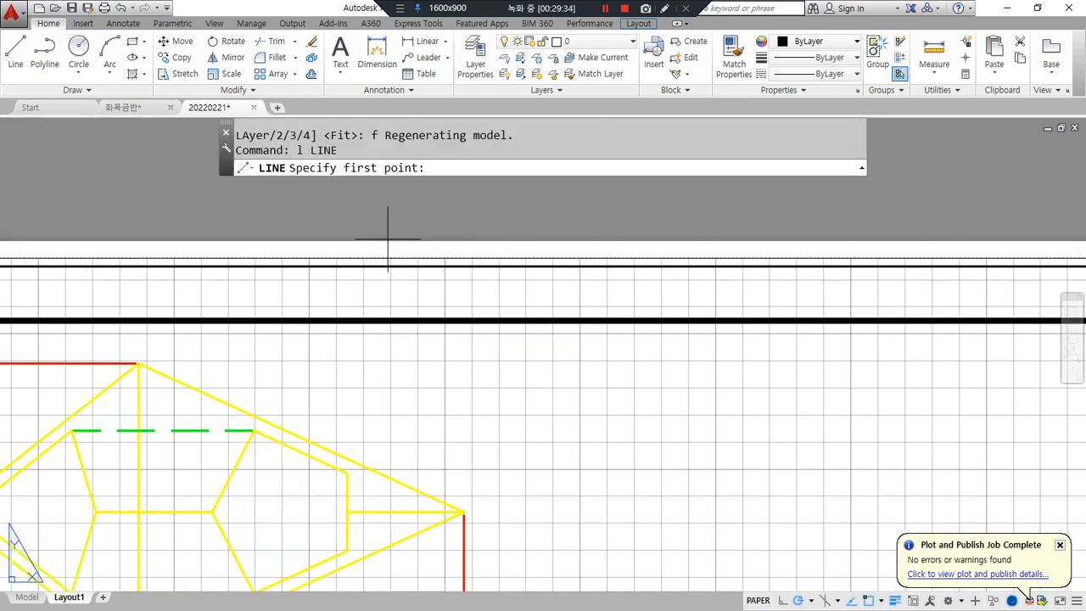
click(390, 251)
scroll(357, 333, down, 5)
middle_drag(371, 424, 405, 280)
scroll(374, 411, up, 6)
middle_drag(502, 217, 441, 514)
click(526, 372)
key(Return)
- Draw a diagonal line from the viewport's upper-left corner to its lower-right corner
scroll(368, 498, down, 6)
key(Return)
scroll(212, 179, up, 5)
click(209, 210)
scroll(271, 281, down, 6)
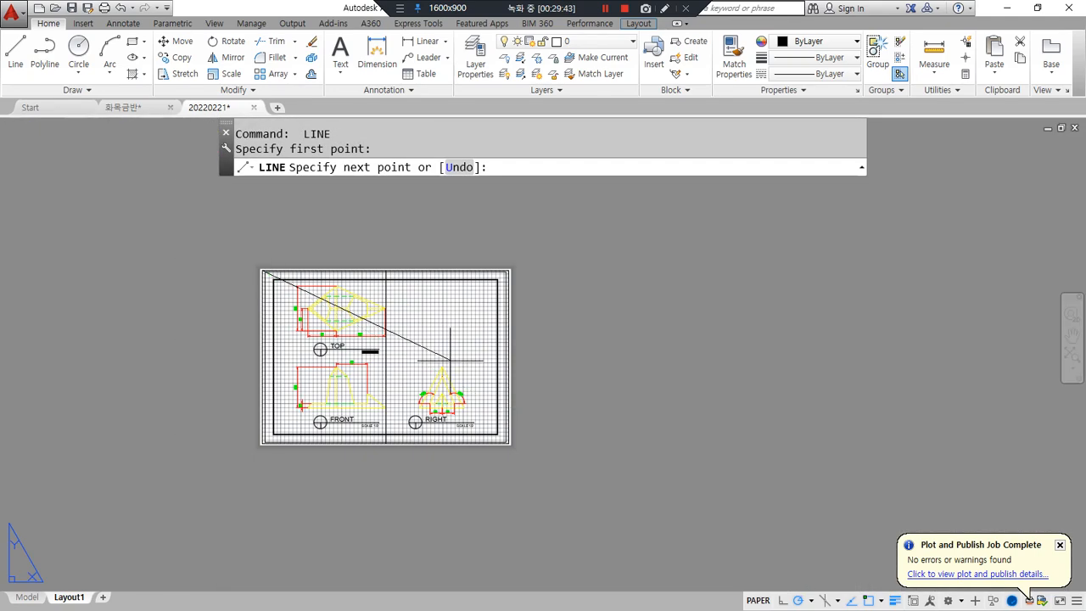
scroll(506, 442, up, 5)
click(465, 369)
key(Return)
- Draw a horizontal line between the midpoints of the viewport's right and left edges
scroll(421, 366, down, 3)
middle_drag(399, 344, 498, 471)
key(Return)
click(544, 303)
scroll(314, 342, down, 2)
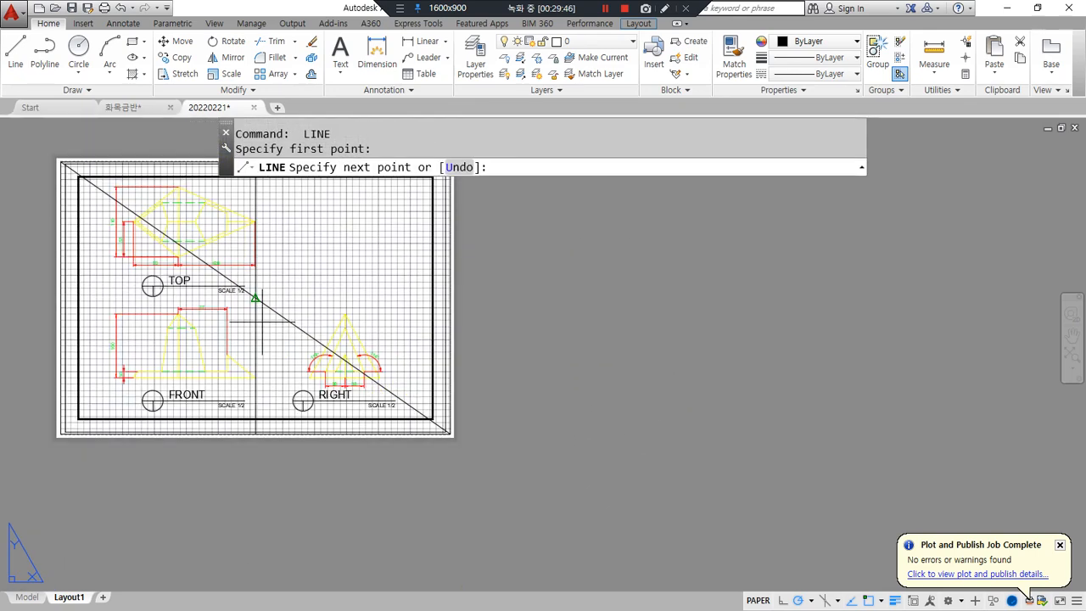
scroll(261, 323, up, 5)
click(213, 346)
key(Return)
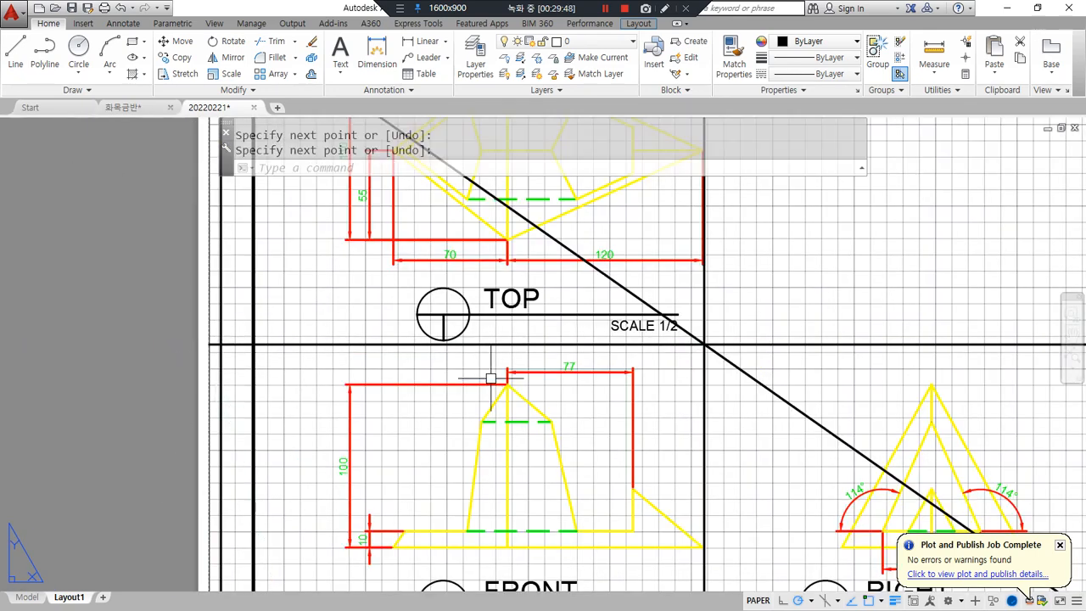
- Erase the diagonal line, the horizontal line and the fitted viewport from Layout1
scroll(490, 379, down, 5)
scroll(582, 359, up, 3)
mouse_move(554, 363)
mouse_down()
mouse_move(560, 343)
mouse_move(582, 392)
mouse_up()
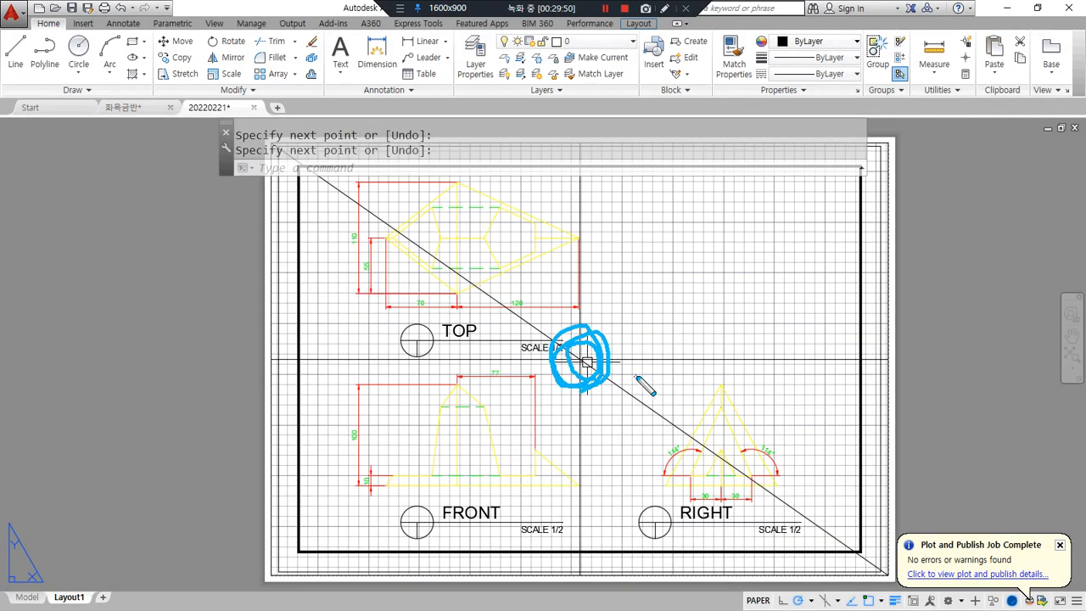
click(664, 320)
click(623, 419)
text(e)
key(Return)
click(905, 292)
click(723, 412)
text(e)
key(Return)
scroll(711, 398, down, 2)
middle_drag(733, 387, 615, 386)
mouse_move(511, 217)
mouse_down()
mouse_move(584, 441)
mouse_move(501, 266)
mouse_up()
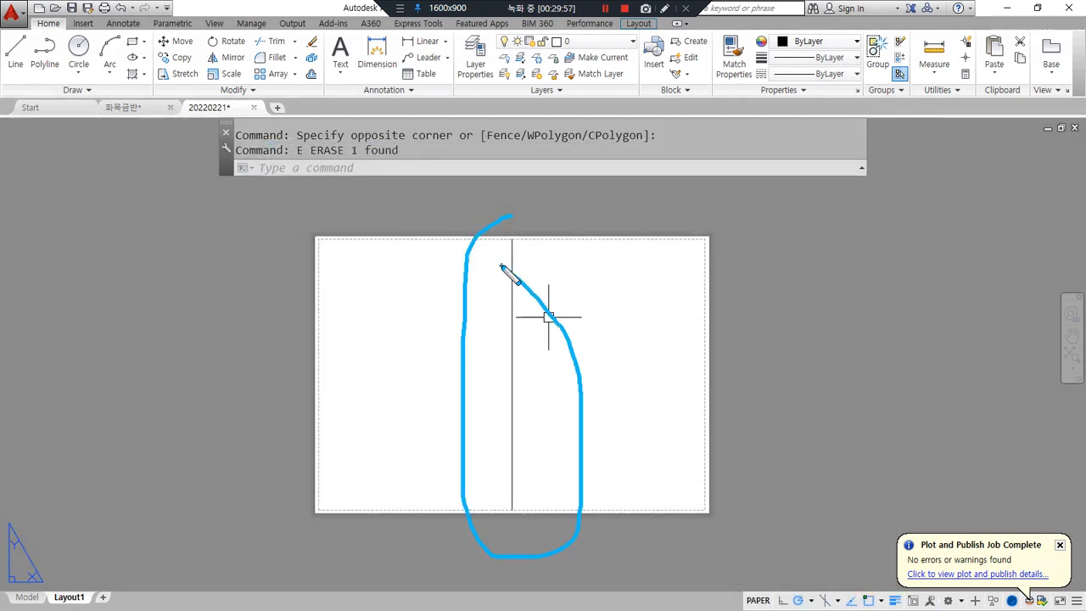
mouse_move(713, 204)
mouse_down()
mouse_move(654, 253)
mouse_move(642, 280)
mouse_up()
mouse_move(638, 246)
mouse_down()
mouse_move(638, 280)
mouse_move(679, 273)
mouse_move(749, 201)
mouse_move(771, 267)
mouse_up()
mouse_move(726, 269)
mouse_down()
mouse_move(773, 252)
mouse_move(802, 304)
mouse_up()
key(Escape)
- Draw a 297 by 210 rectangle outside the sheet to its right
middle_drag(730, 354, 638, 355)
text(re)
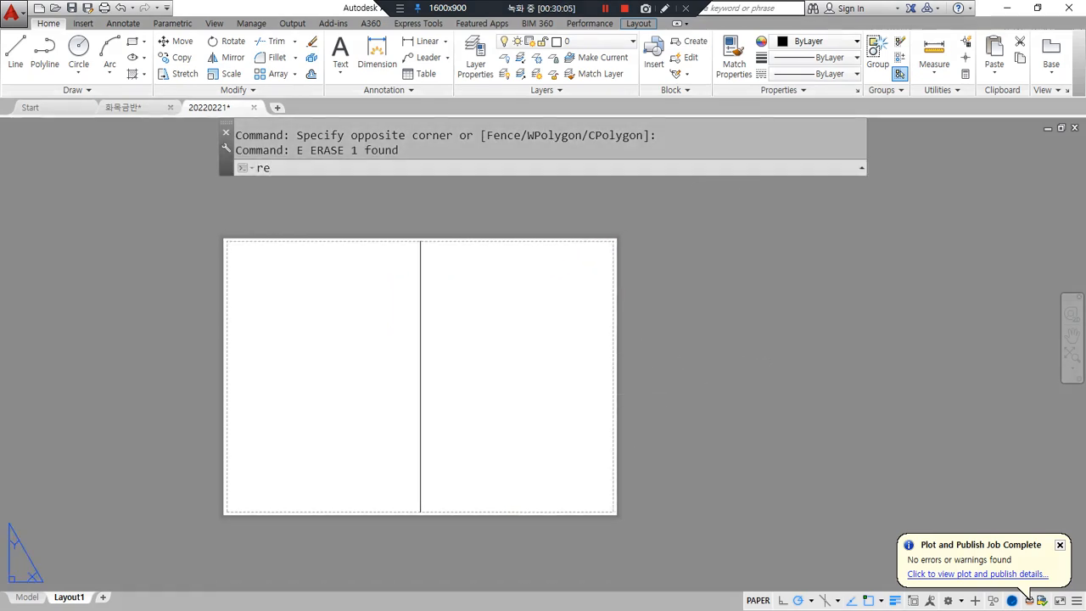
text(c)
key(Return)
click(659, 455)
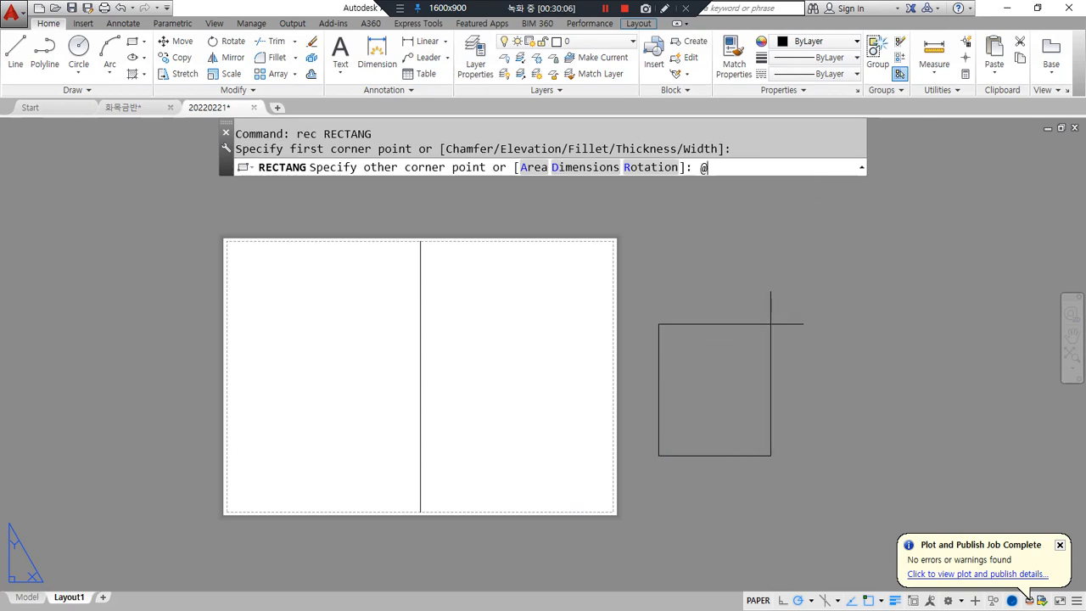
text(@297,210)
key(Return)
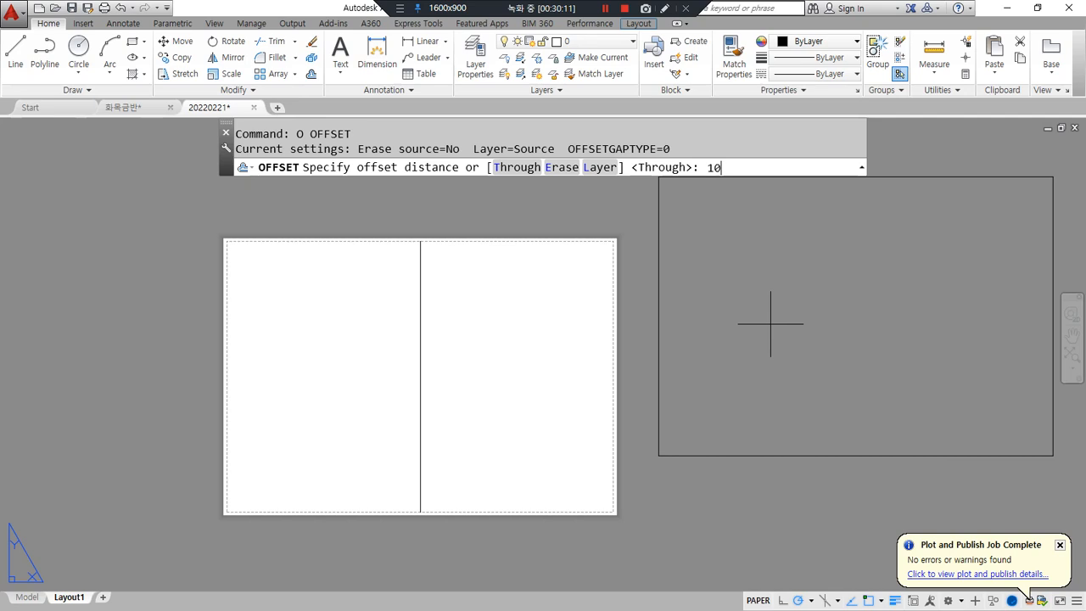
- Offset the 297 by 210 rectangle inward by 10
key(Return)
click(959, 179)
click(777, 417)
key(Return)
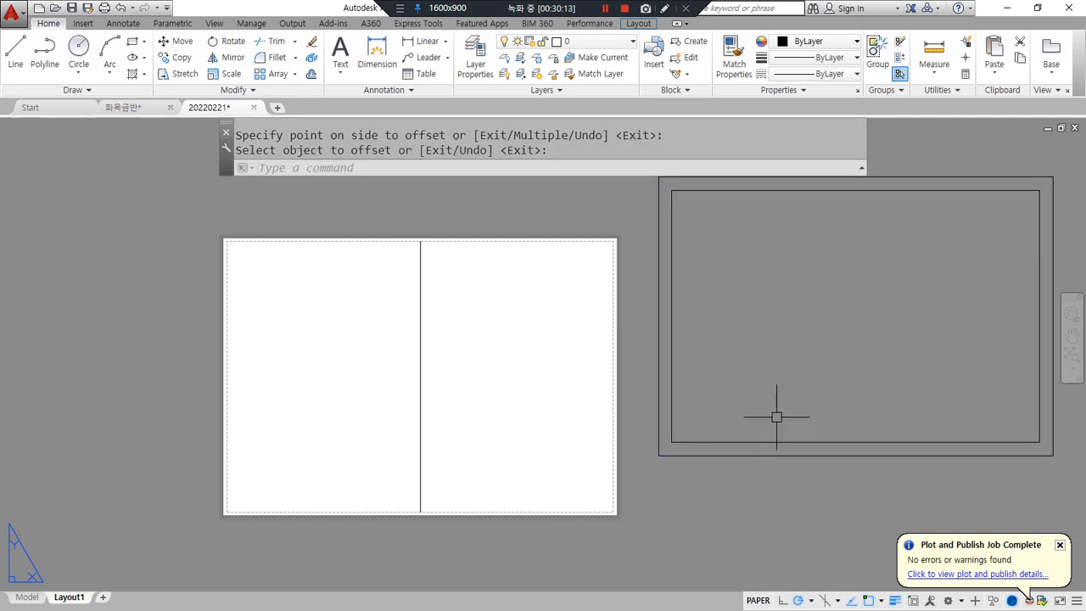
- Draw a horizontal line between the midpoints of the inner rectangle's right and left edges
middle_drag(776, 417, 715, 464)
text(l)
key(Return)
click(978, 365)
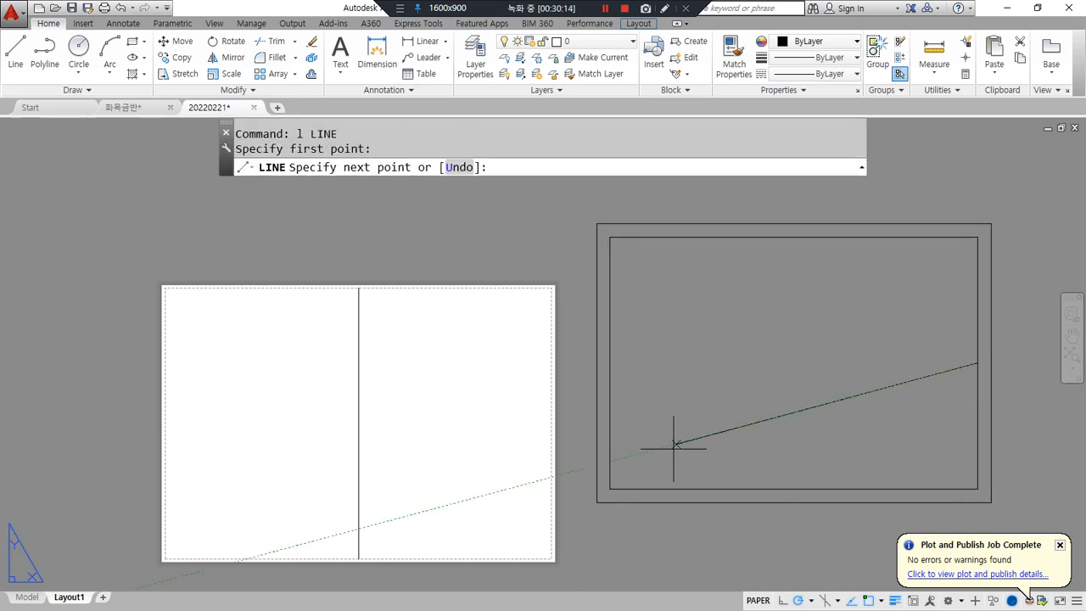
click(615, 386)
key(Return)
- Move both rectangles and the horizontal line from the line's midpoint to the midpoint of the sheet's vertical centre line
text(m)
key(Return)
click(801, 520)
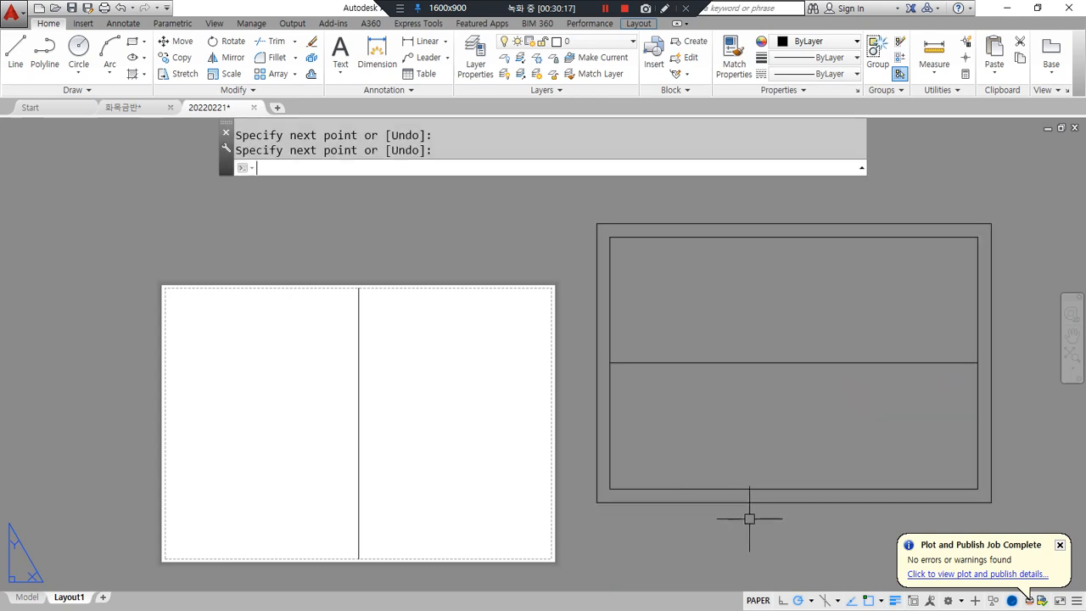
click(739, 359)
key(Return)
click(794, 363)
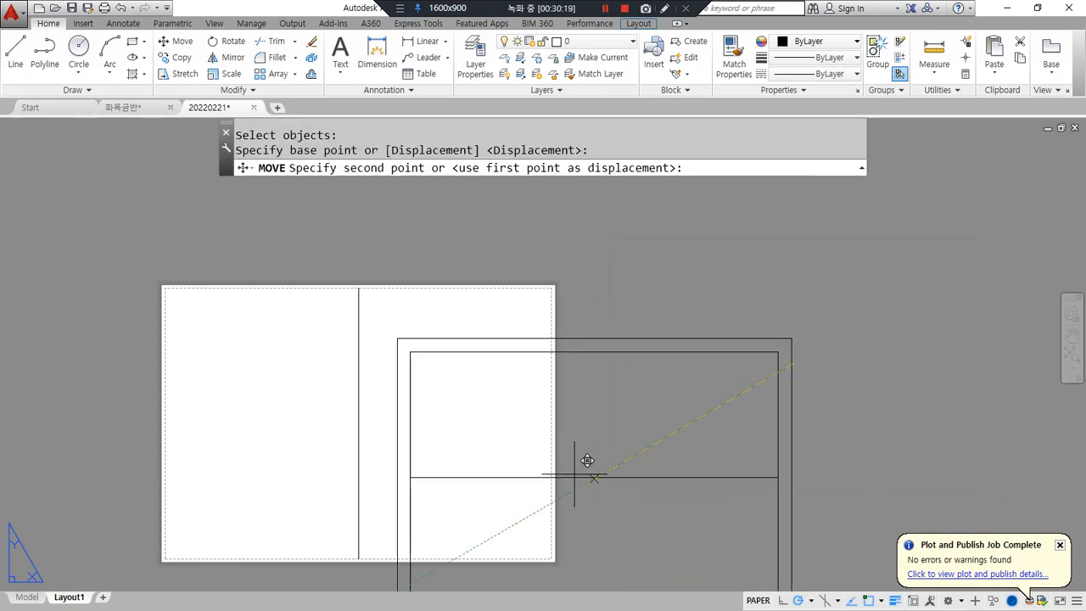
click(359, 389)
- Erase the vertical and horizontal centre lines crossing in the middle of the sheet
click(395, 461)
click(292, 383)
text(e)
key(Return)
- Erase the outer 297 by 210 rectangle along the sheet's edge, keeping the inner frame
scroll(555, 274, up, 5)
mouse_move(475, 345)
middle_down()
mouse_move(354, 398)
mouse_move(675, 297)
middle_up()
scroll(755, 268, down, 5)
click(793, 237)
click(746, 316)
text(e)
key(space)
scroll(652, 386, down, 5)
mouse_move(529, 403)
middle_down()
mouse_move(552, 356)
mouse_move(639, 268)
middle_up()
key(ctrl+alt+d)
drag(608, 259, 464, 386)
drag(655, 301, 503, 427)
drag(706, 357, 559, 509)
drag(677, 434, 631, 490)
key(Escape)
middle_drag(458, 424, 458, 369)
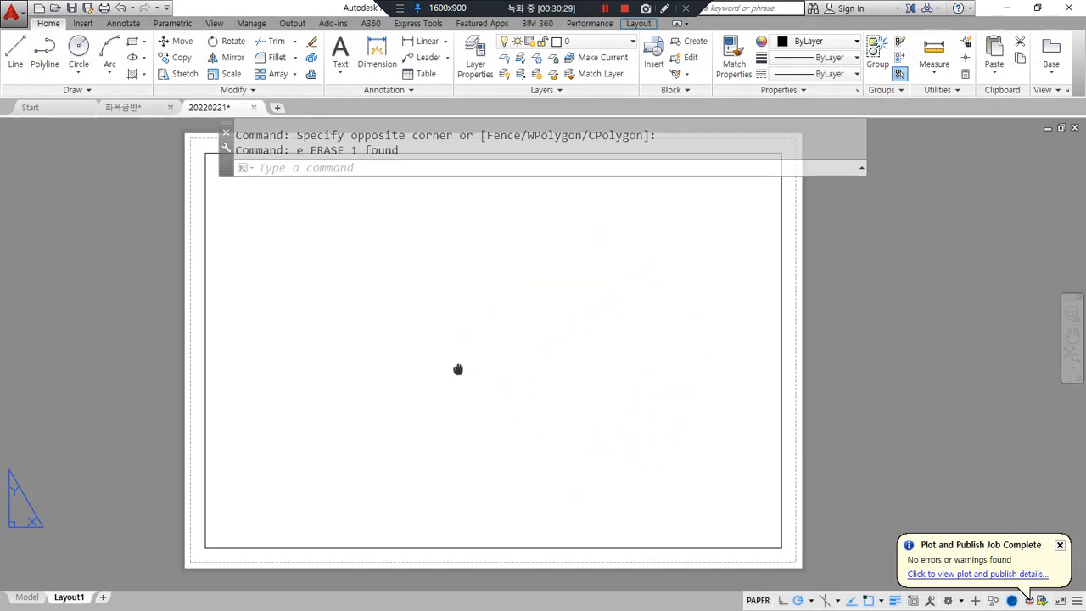
scroll(458, 369, down, 2)
key(ctrl+alt+d)
drag(366, 269, 305, 337)
drag(443, 285, 320, 410)
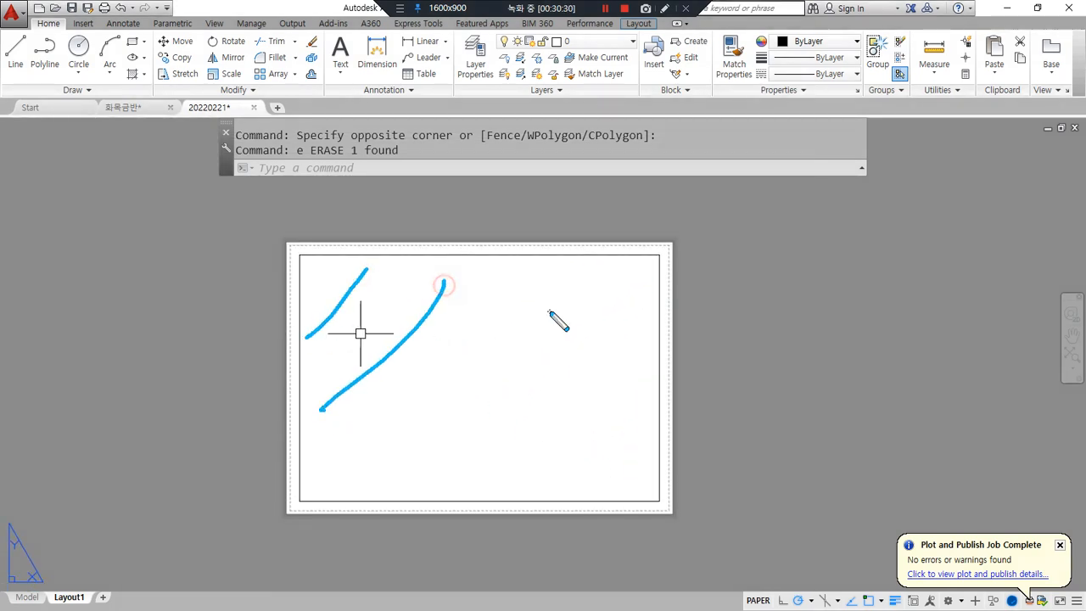
drag(549, 314, 410, 439)
drag(592, 400, 528, 454)
drag(634, 433, 552, 501)
key(Escape)
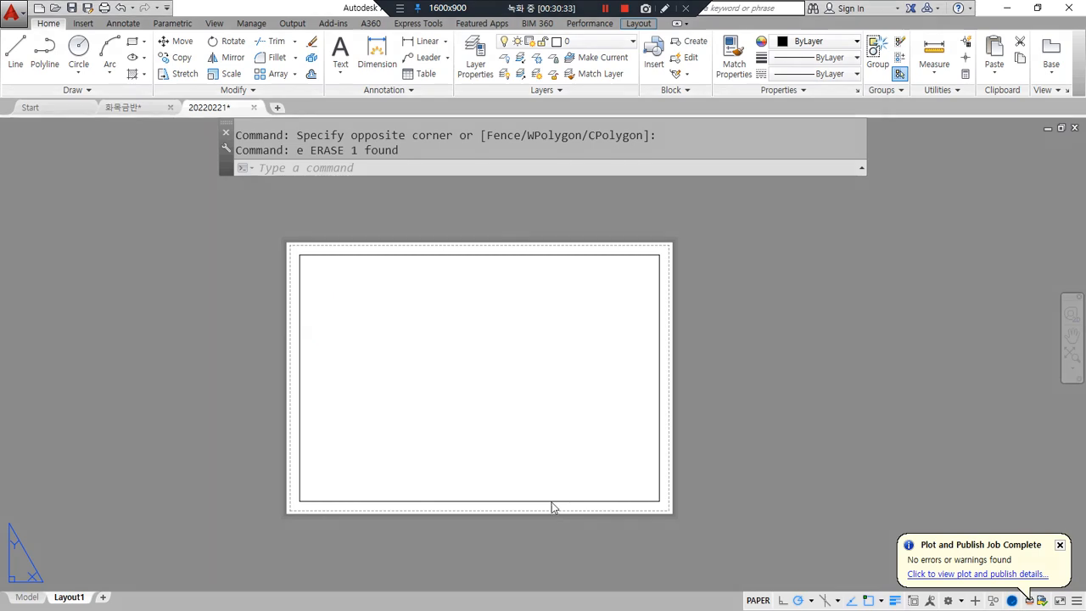
scroll(609, 339, up, 2)
middle_drag(608, 339, 811, 296)
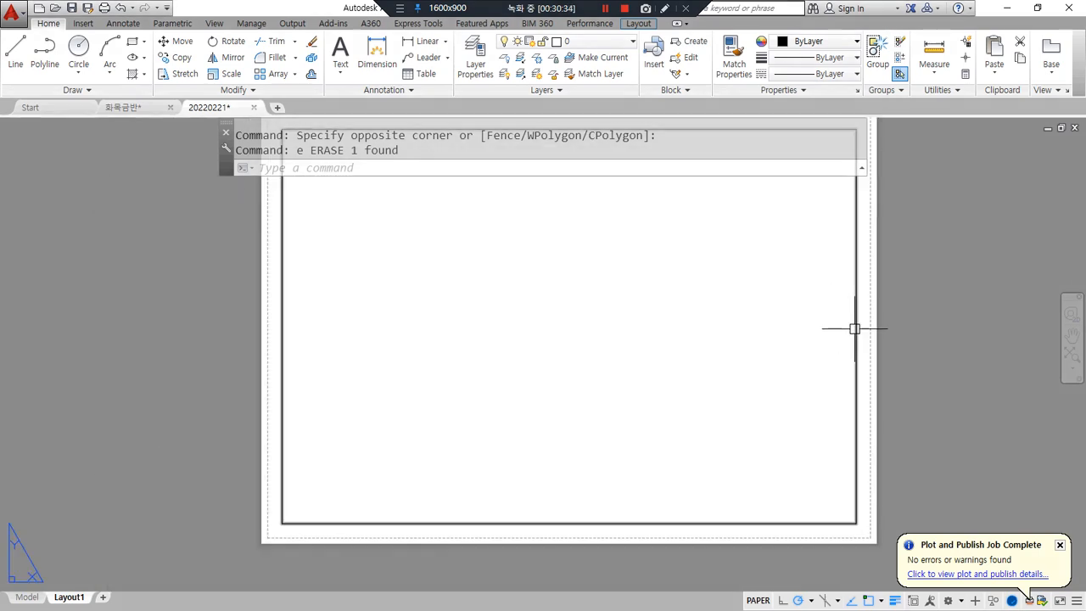
scroll(681, 395, down, 2)
- Start the MVIEW command on Layout1 for a new viewport
key(Return)
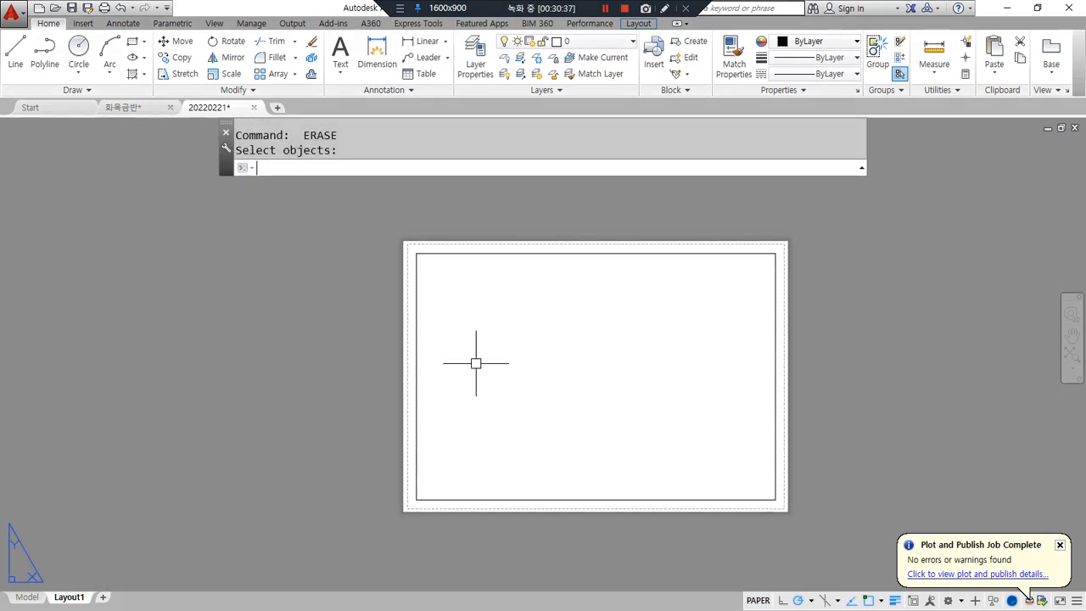
key(Escape)
text(M)
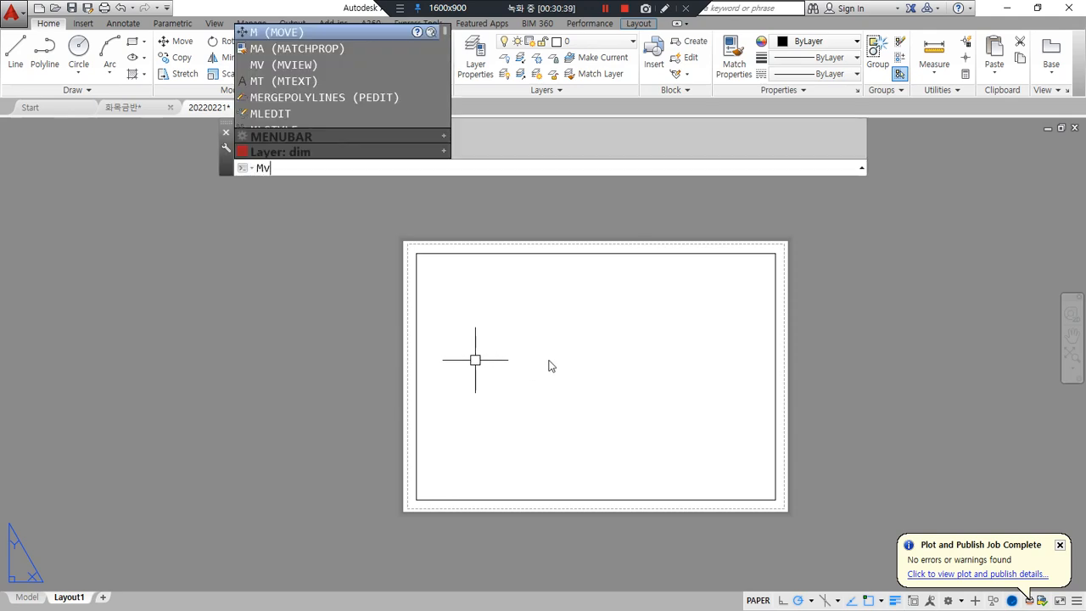
- Create four viewports on Layout1 with MVIEW, spanning the inner border rectangle from its lower-left to its upper-right corner
text(v)
key(Return)
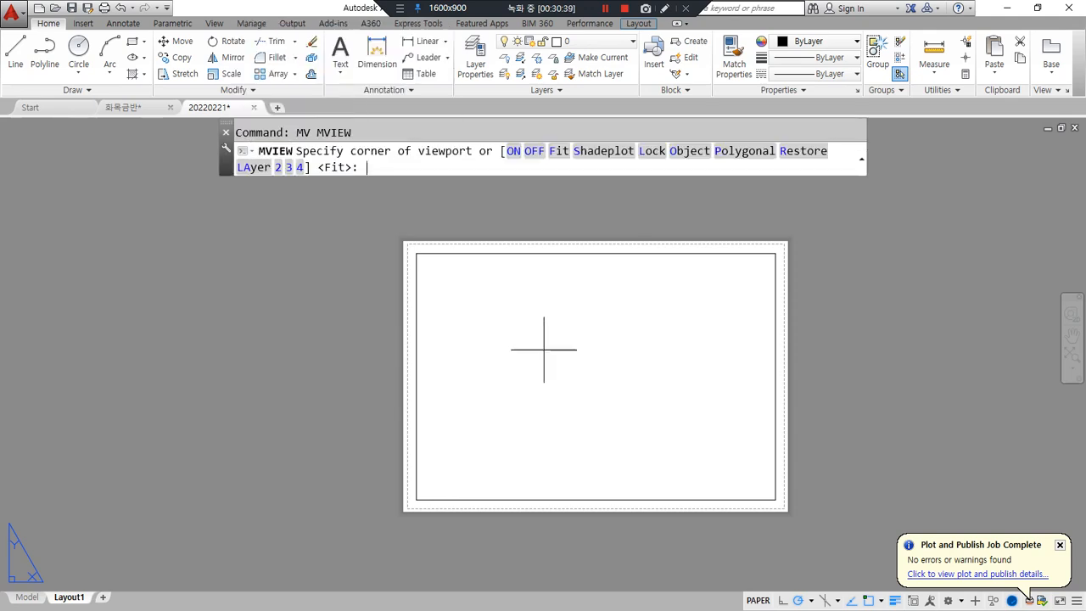
click(299, 167)
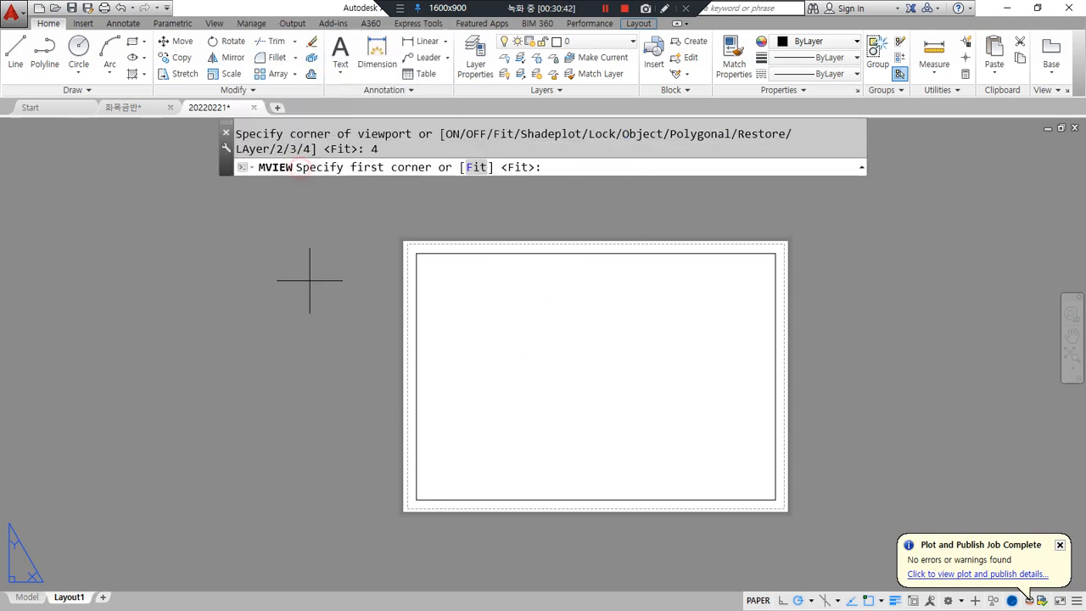
click(416, 499)
click(775, 254)
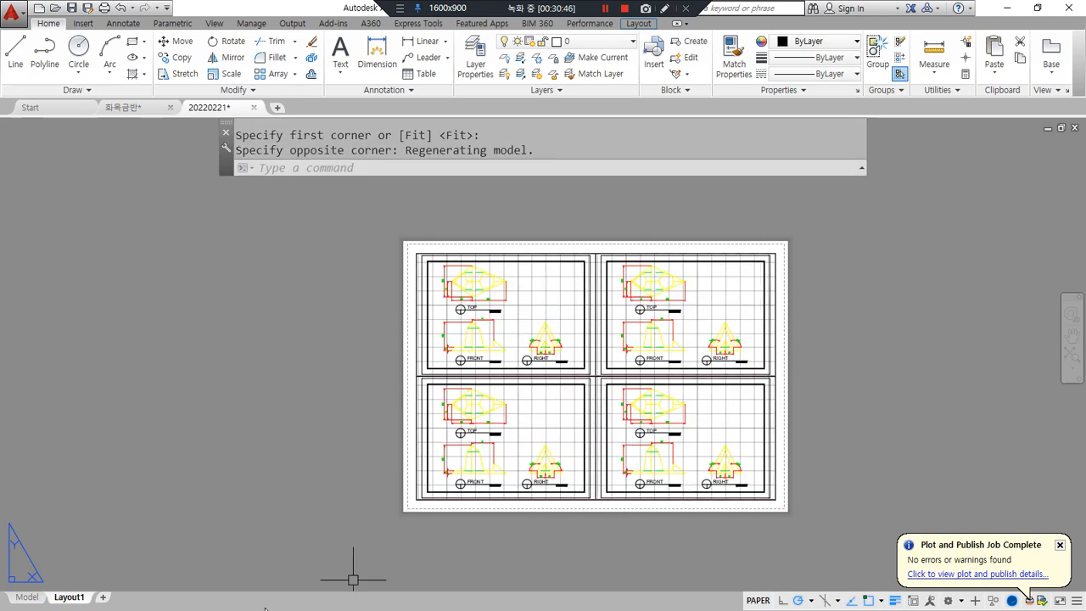
- Switch to model space and erase the border frame surrounding the TOP, FRONT and RIGHT views
click(28, 597)
click(775, 252)
click(570, 328)
text(e)
key(Return)
middle_drag(478, 372, 492, 379)
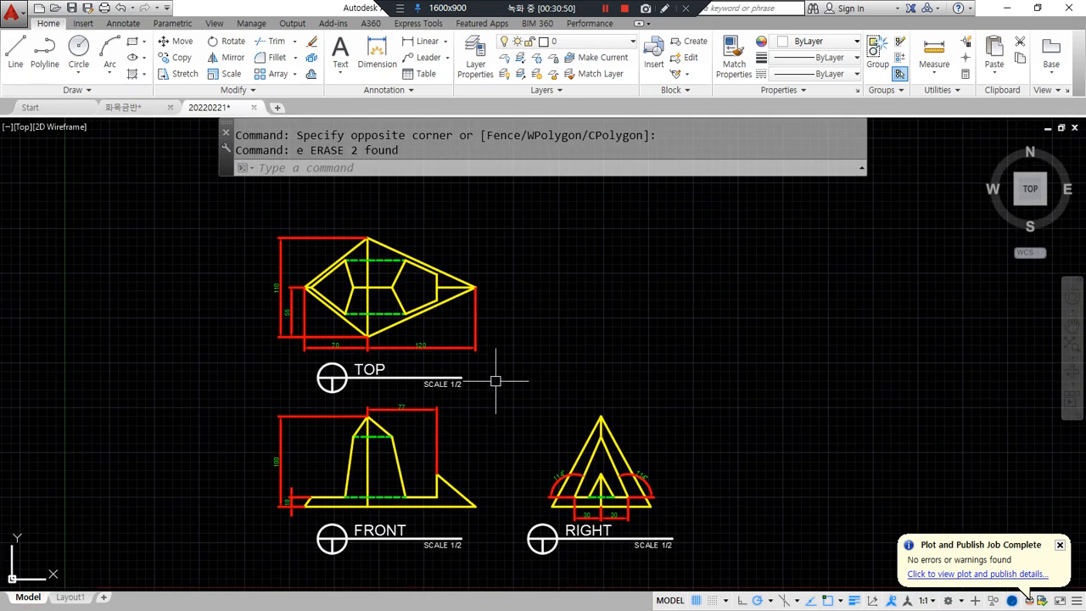
- Move the TOP view with its dimensions and title straight up, away from the FRONT view
text(m)
key(Return)
click(501, 393)
click(238, 224)
key(Return)
click(151, 375)
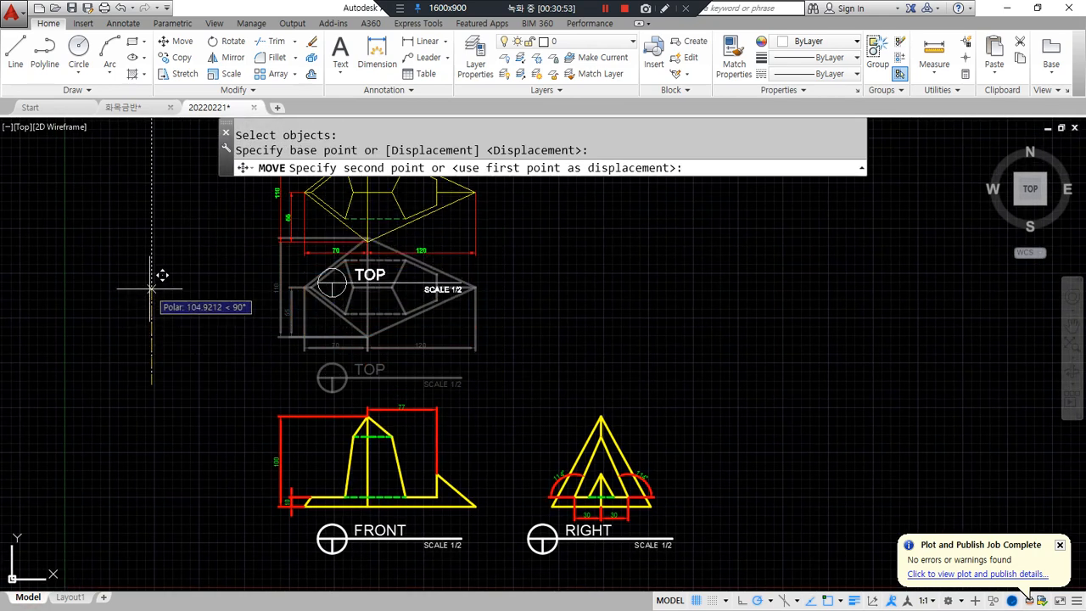
click(151, 256)
- Move the RIGHT view with its dimensions and title horizontally to the right, farther from the FRONT view
key(Return)
click(730, 561)
click(586, 437)
key(Return)
click(548, 365)
click(683, 365)
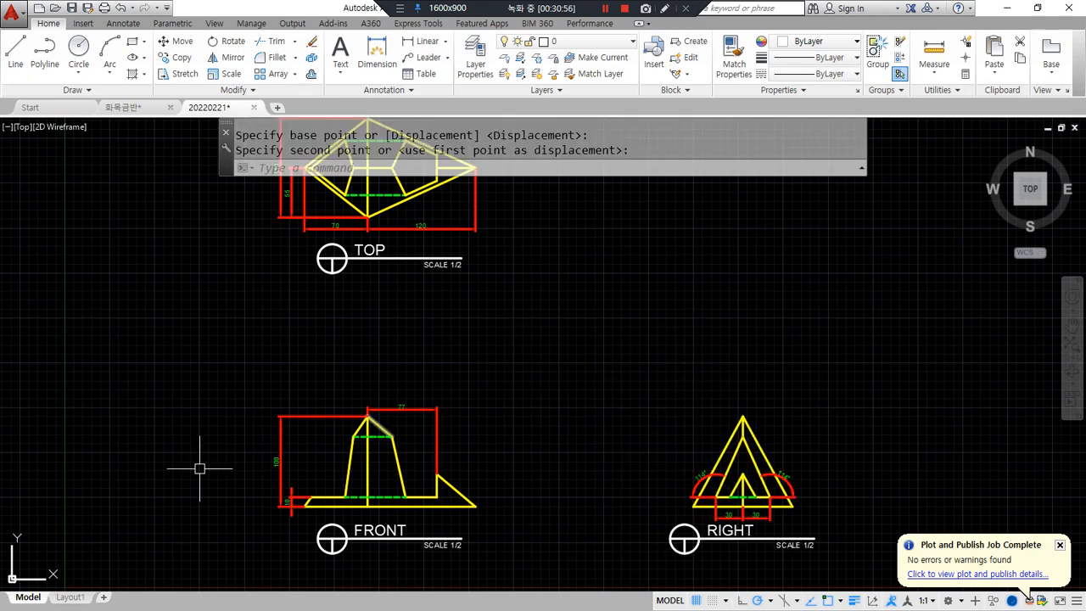
- Zoom to show all of the model drawing and switch back to Layout1
text(z)
key(Return)
middle_drag(151, 502, 175, 502)
text(a)
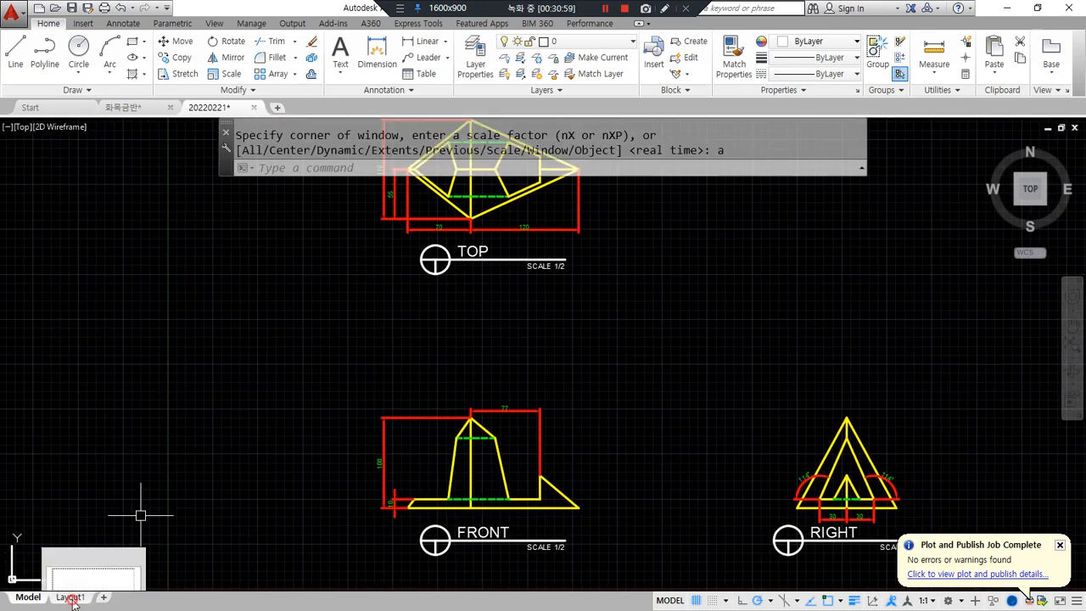
click(70, 598)
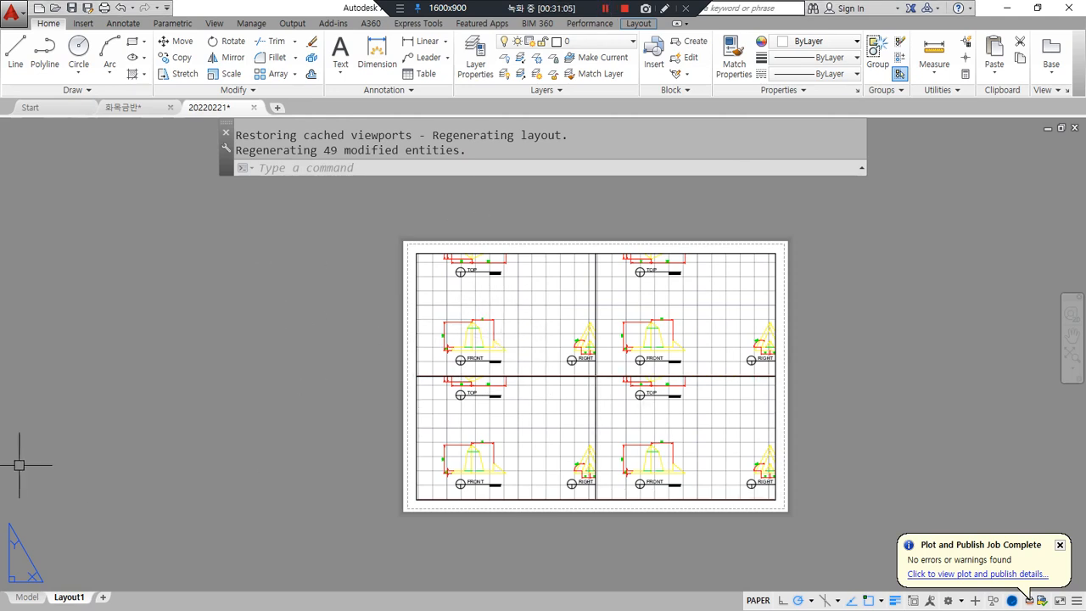
- Switch to the Notepad command notes, underline the MSpace, PSpace line, and return to the AutoCAD layout
key(alt+Tab)
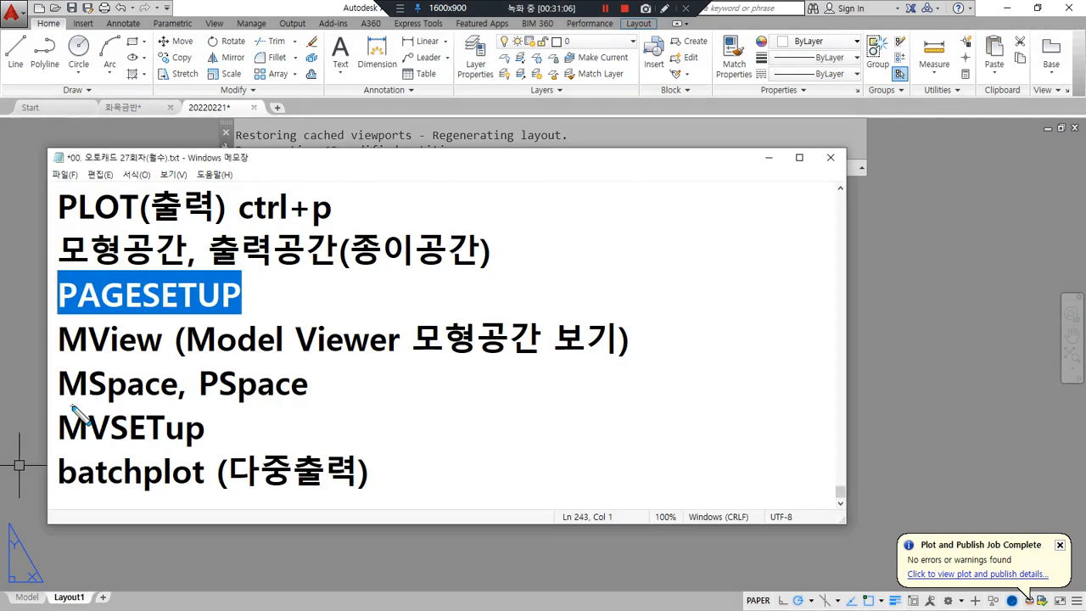
drag(50, 398, 396, 405)
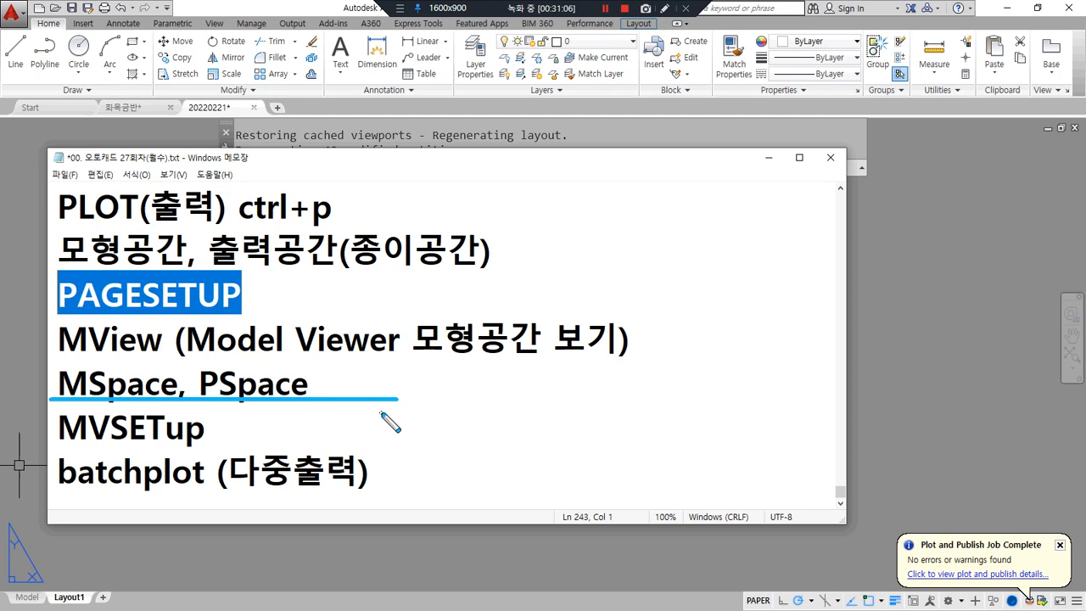
click(592, 130)
click(527, 164)
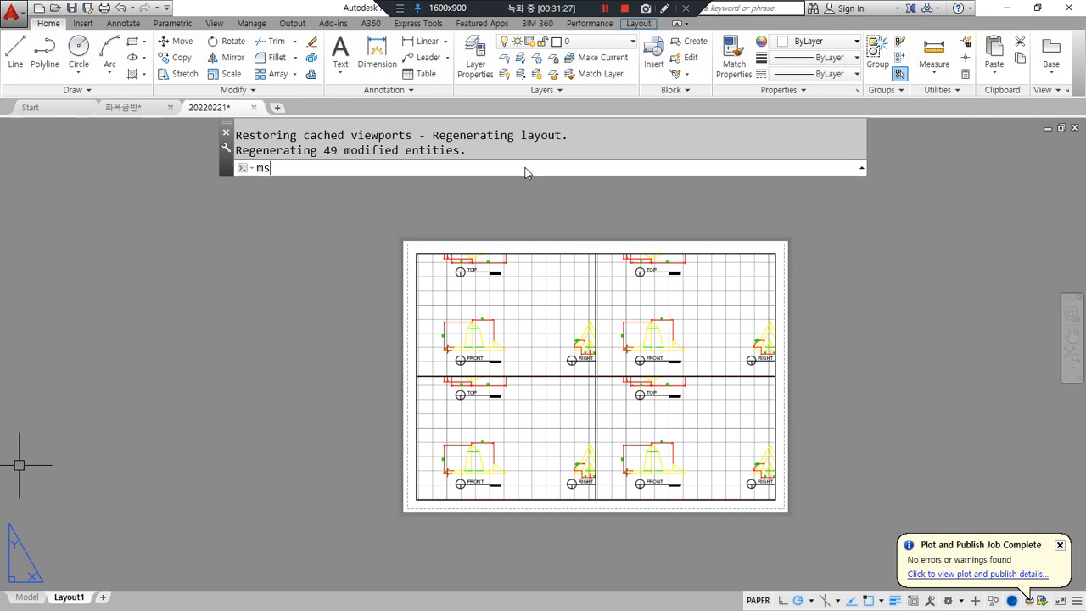
- Enter model space with MS and frame the RIGHT view enlarged in the lower-right viewport
text(MS)
key(Return)
scroll(689, 445, up, 2)
scroll(689, 445, down, 2)
middle_drag(669, 451, 565, 425)
scroll(640, 439, up, 6)
scroll(644, 457, down, 2)
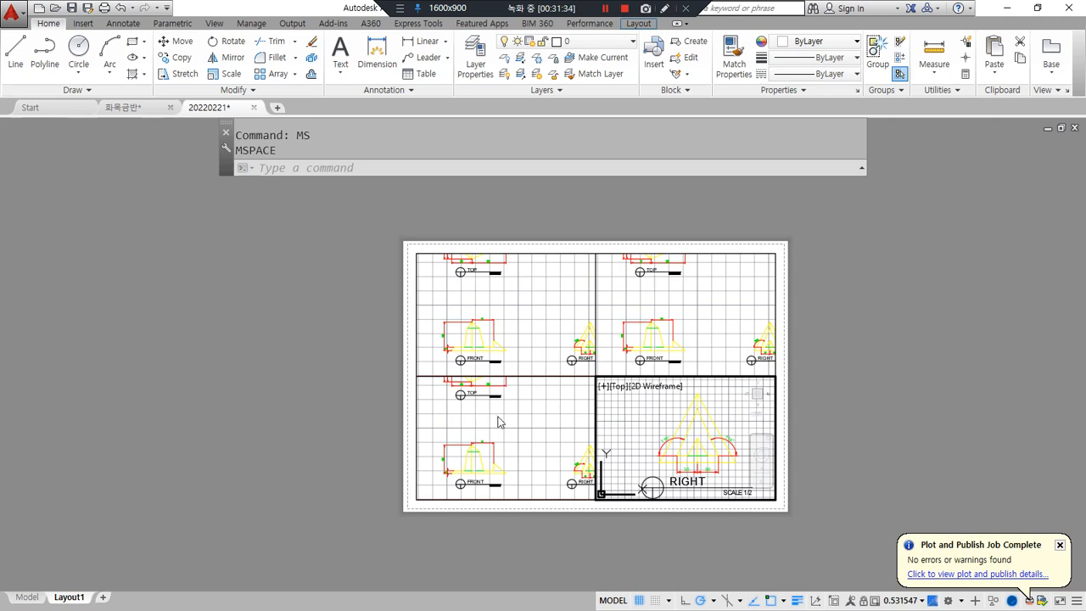
- Enlarge the FRONT view in the lower-left viewport and pan the upper-right viewport to centre the TOP view
click(498, 422)
scroll(498, 442, up, 3)
click(645, 296)
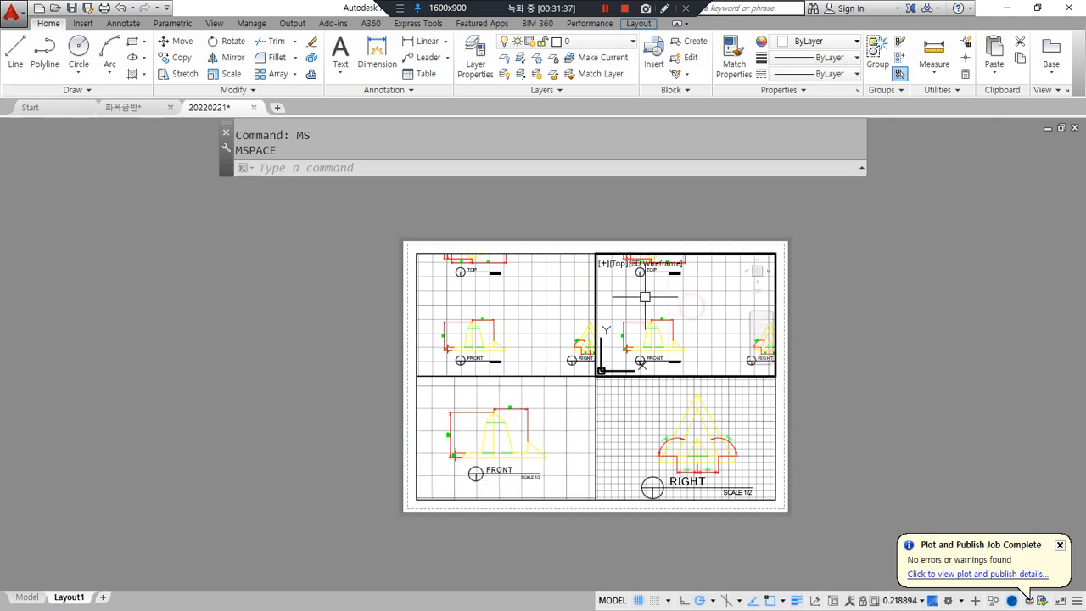
middle_drag(662, 313, 677, 375)
- Centre and enlarge the TOP view in the upper-left viewport, and make the upper-right viewport active again
click(507, 313)
middle_drag(491, 327, 499, 371)
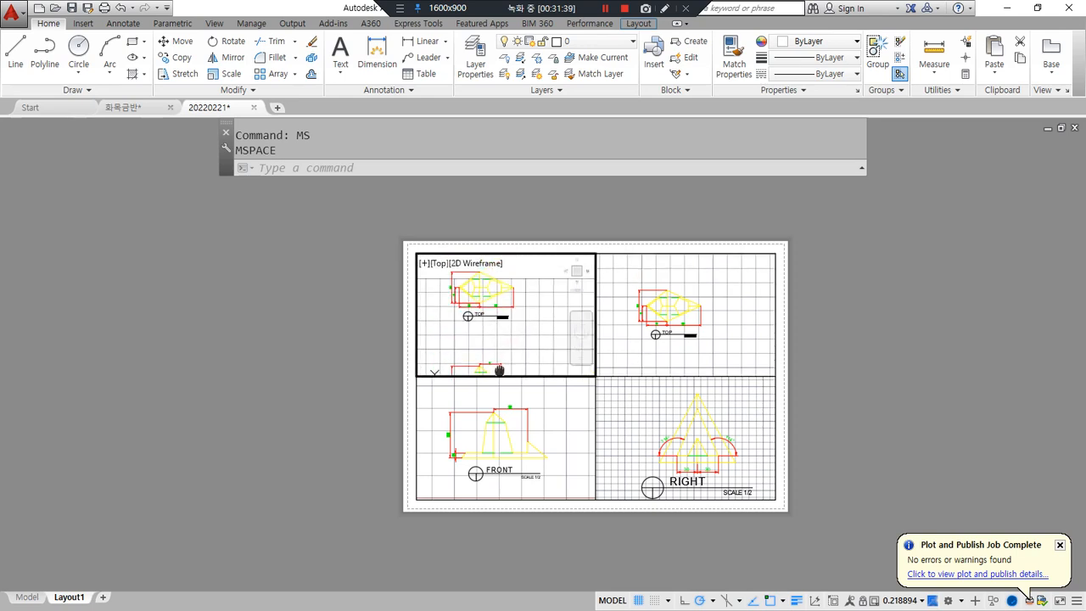
scroll(488, 339, up, 4)
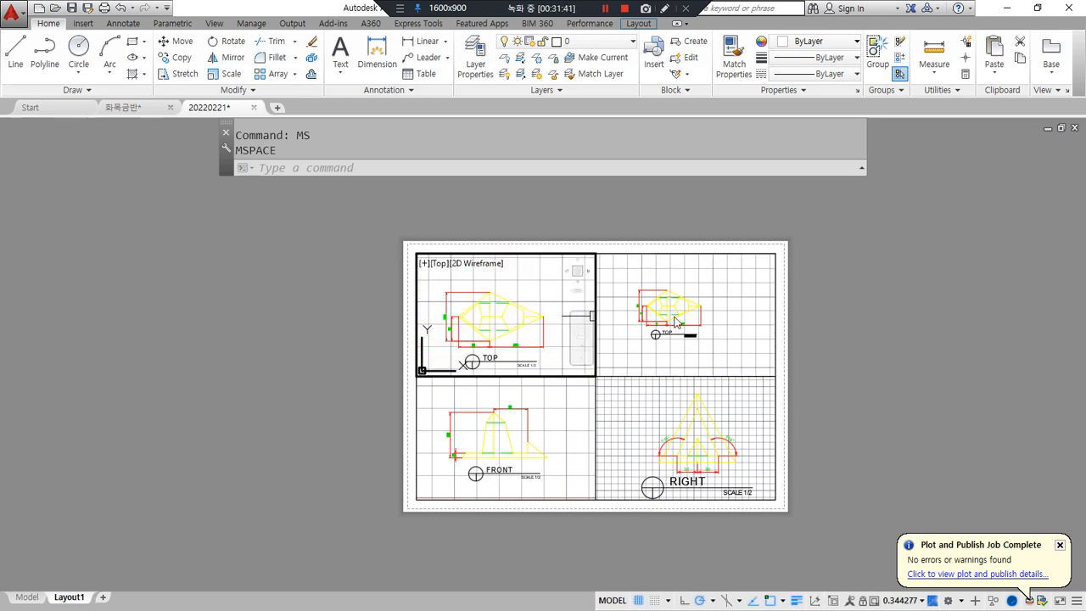
click(676, 321)
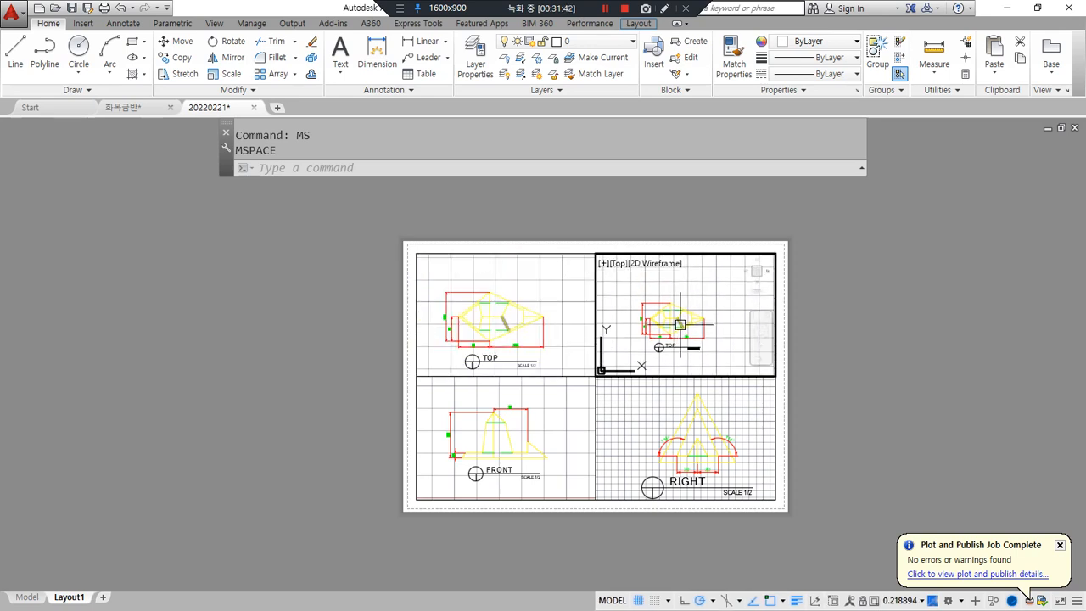
- Return to paper space with PS and check the sheet by zooming it as a whole
text(Ps)
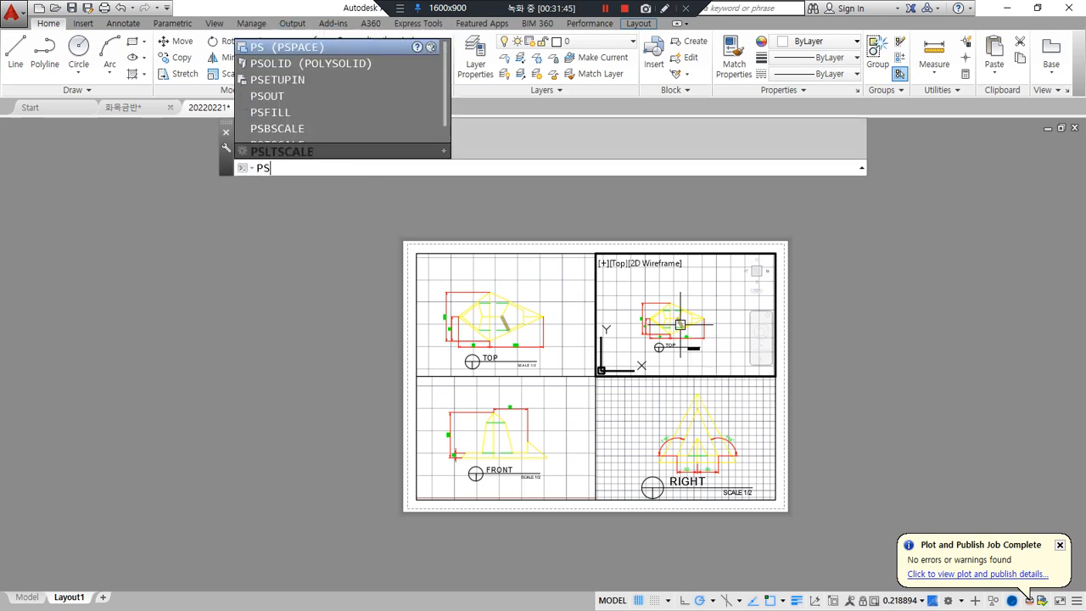
key(Return)
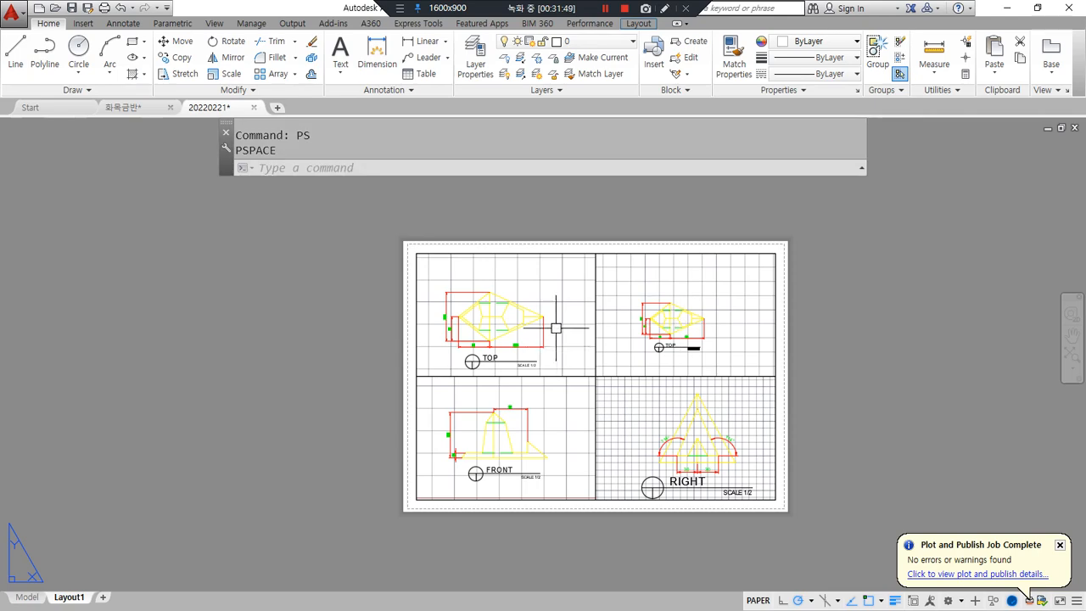
scroll(601, 388, up, 3)
scroll(604, 390, down, 3)
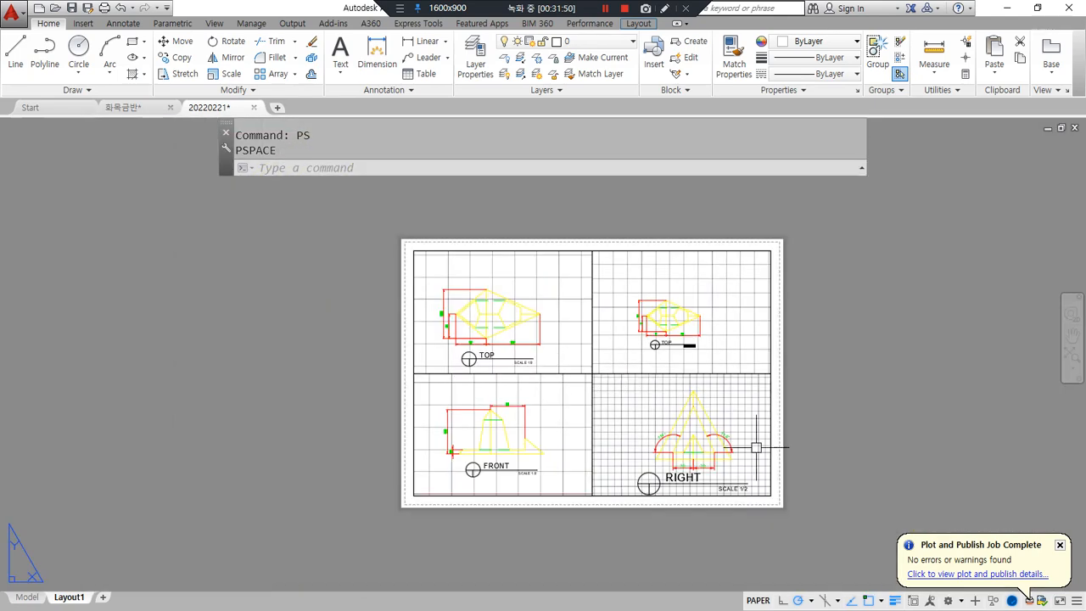
click(837, 375)
click(873, 424)
scroll(876, 428, up, 2)
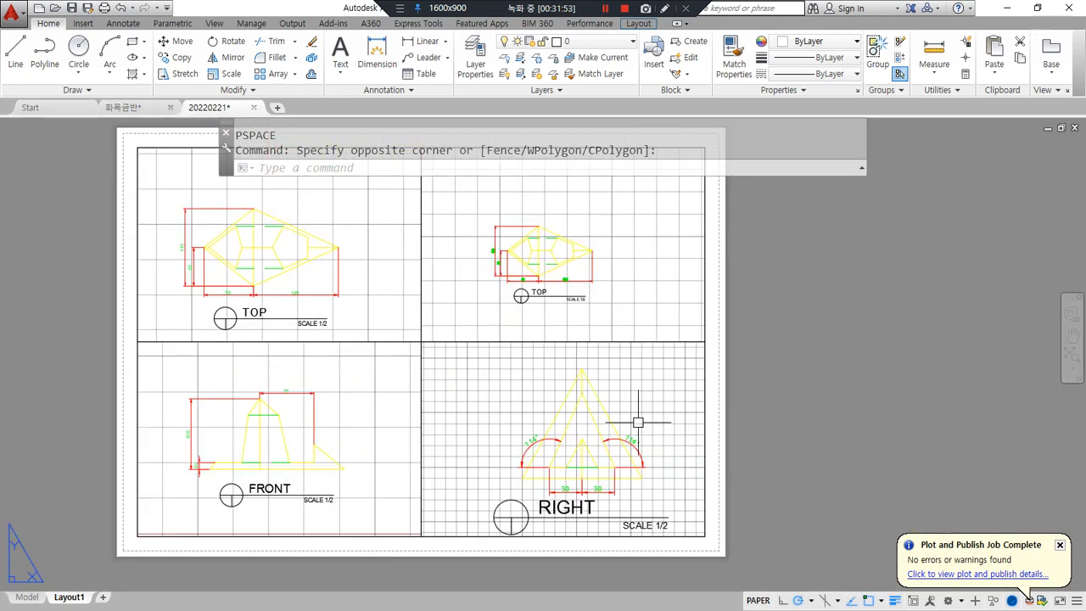
scroll(651, 434, down, 2)
- Enter the lower-right viewport's model space, enlarge the RIGHT view in it, and return to paper space
double_click(609, 428)
scroll(604, 430, up, 4)
scroll(604, 430, down, 4)
scroll(604, 430, up, 4)
scroll(604, 430, down, 4)
scroll(604, 430, up, 3)
middle_drag(613, 443, 599, 423)
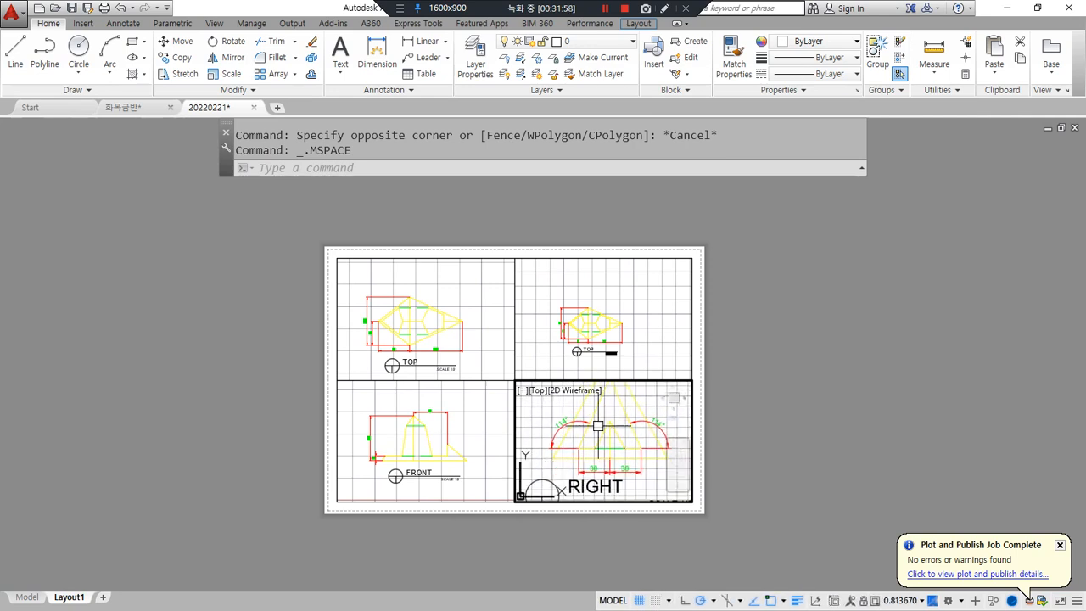
double_click(822, 415)
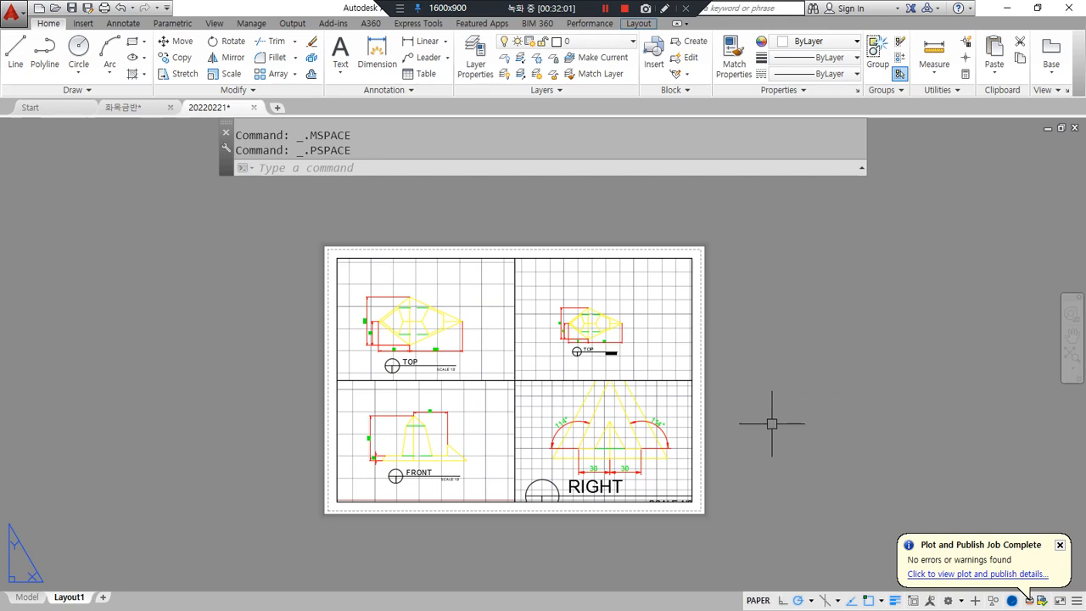
- Examine the sheet in paper space and activate each of the four viewports in turn before leaving model space
scroll(799, 419, up, 2)
scroll(802, 418, down, 2)
scroll(485, 380, up, 2)
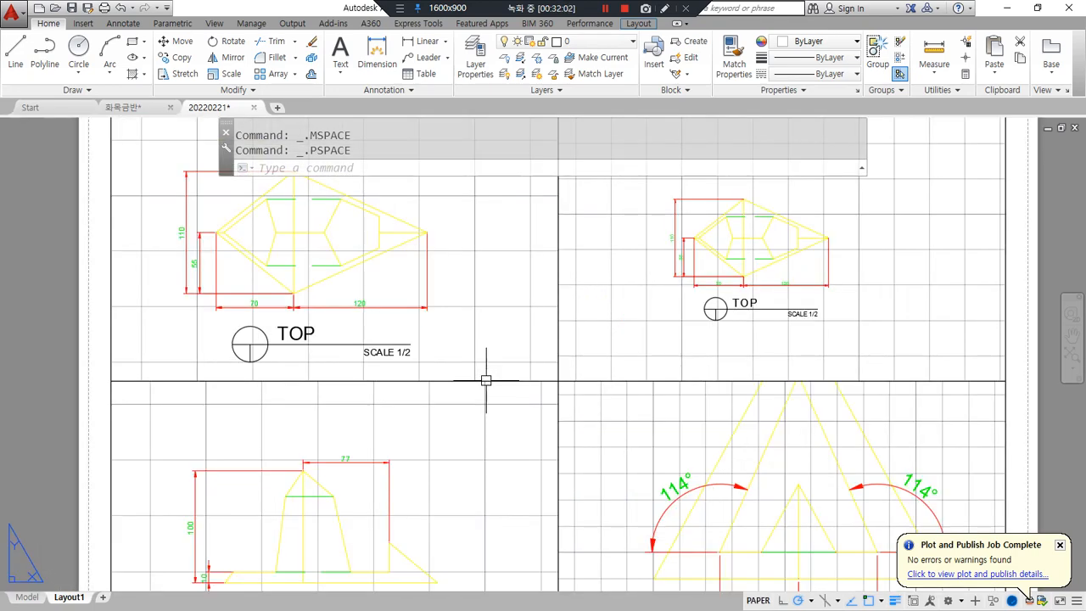
scroll(485, 380, down, 2)
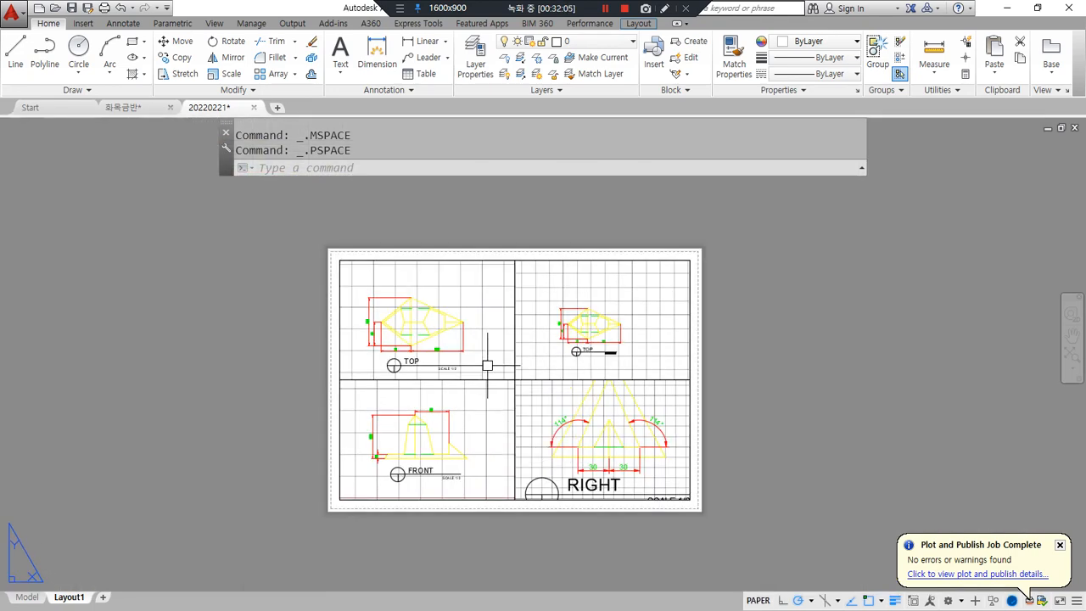
scroll(483, 363, up, 2)
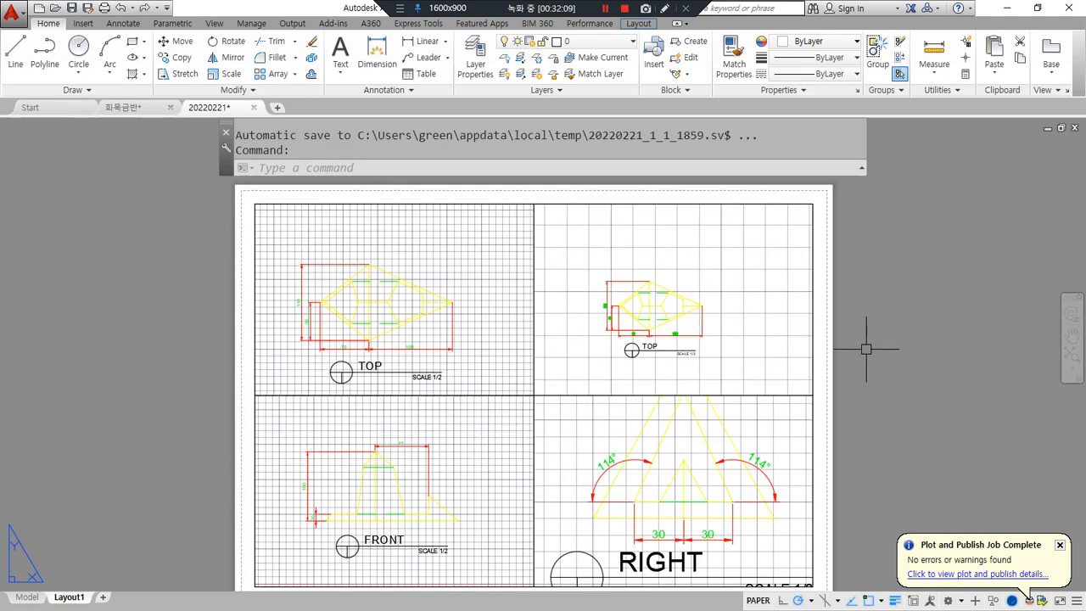
double_click(452, 270)
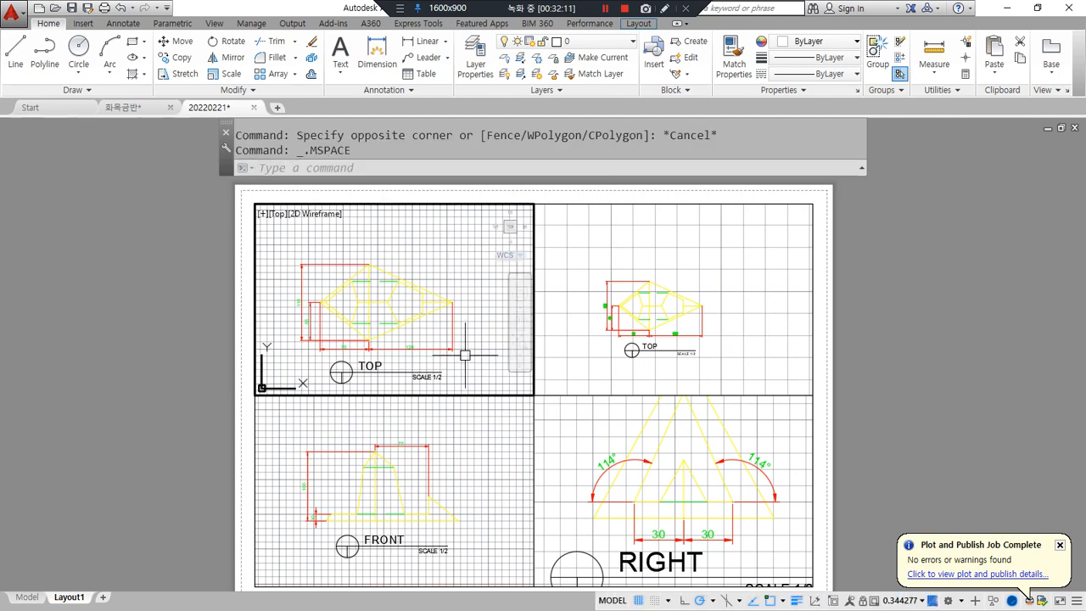
click(616, 252)
click(493, 422)
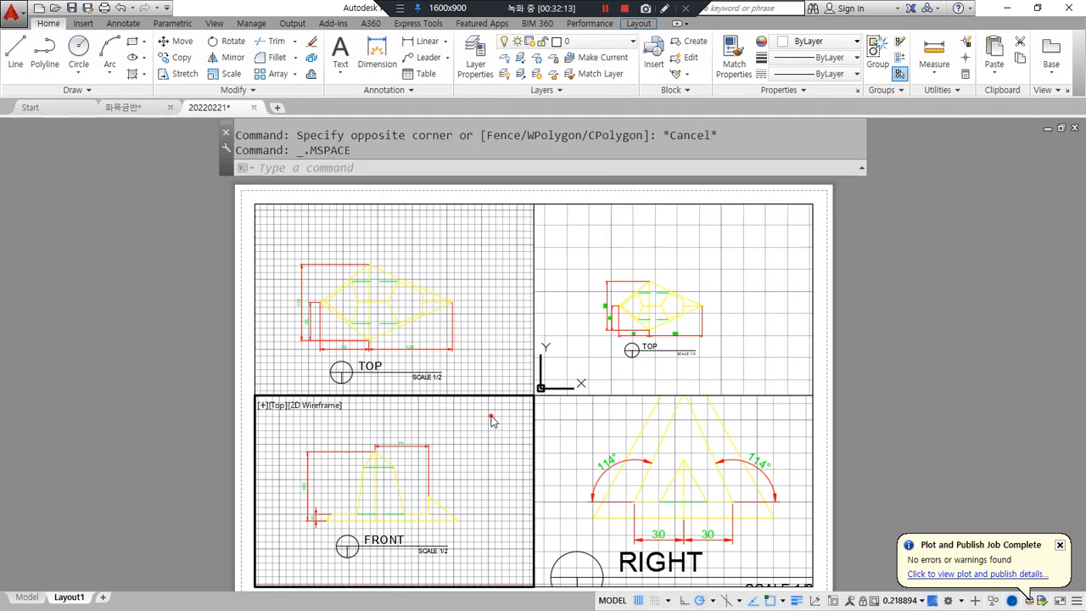
click(569, 427)
double_click(119, 340)
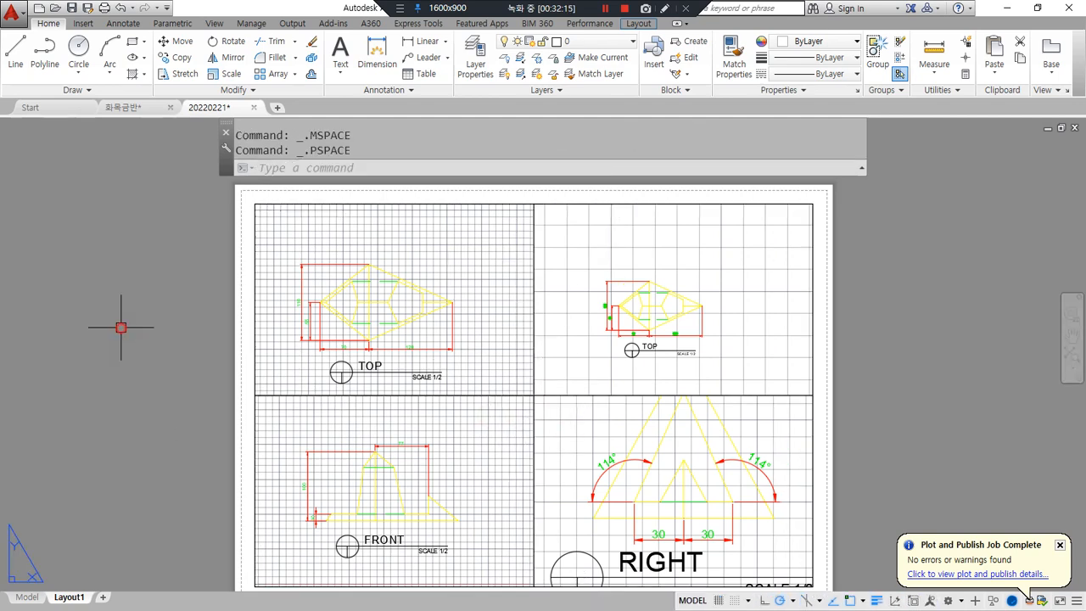
- Enter and leave model space in the upper-left viewport and in the upper-right viewport
double_click(436, 249)
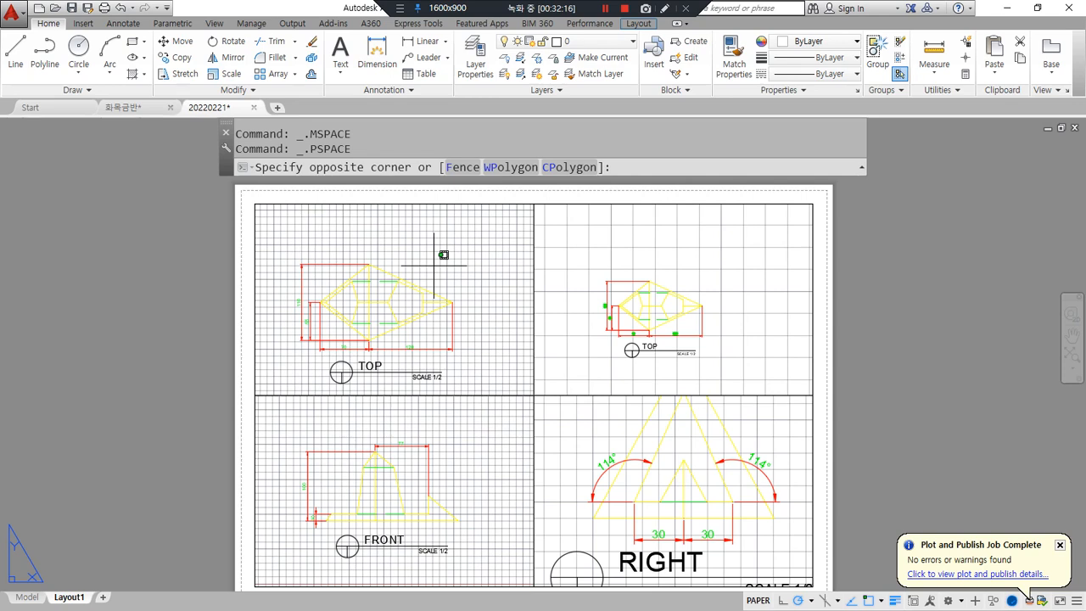
double_click(173, 268)
double_click(642, 245)
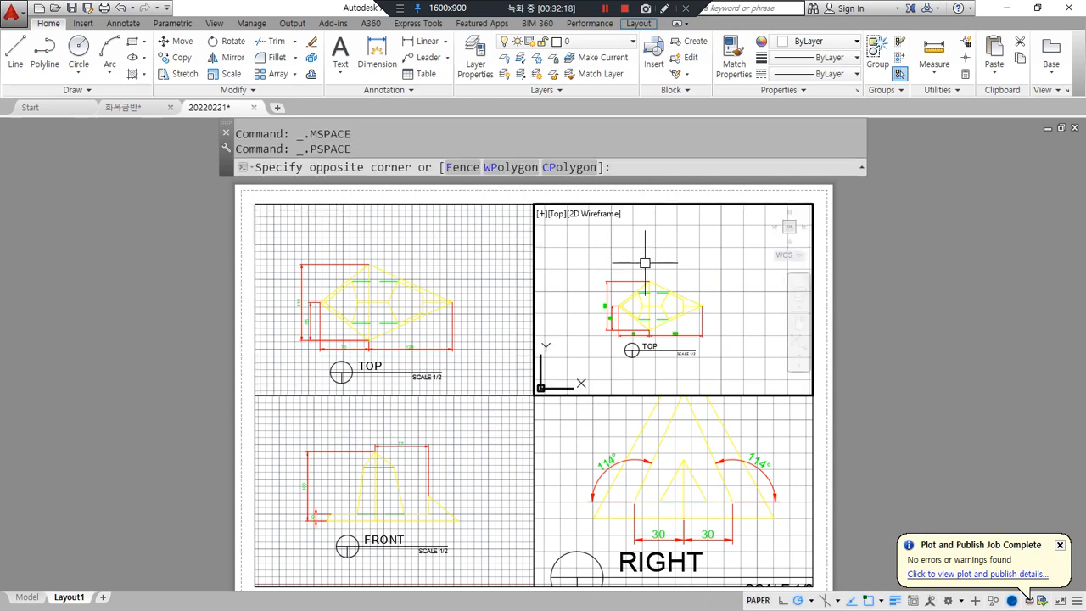
double_click(877, 328)
- Examine the upper-right viewport's TOP view up close in paper space, activate its model space, and return to paper space with PS
scroll(639, 307, up, 2)
scroll(639, 307, up, 5)
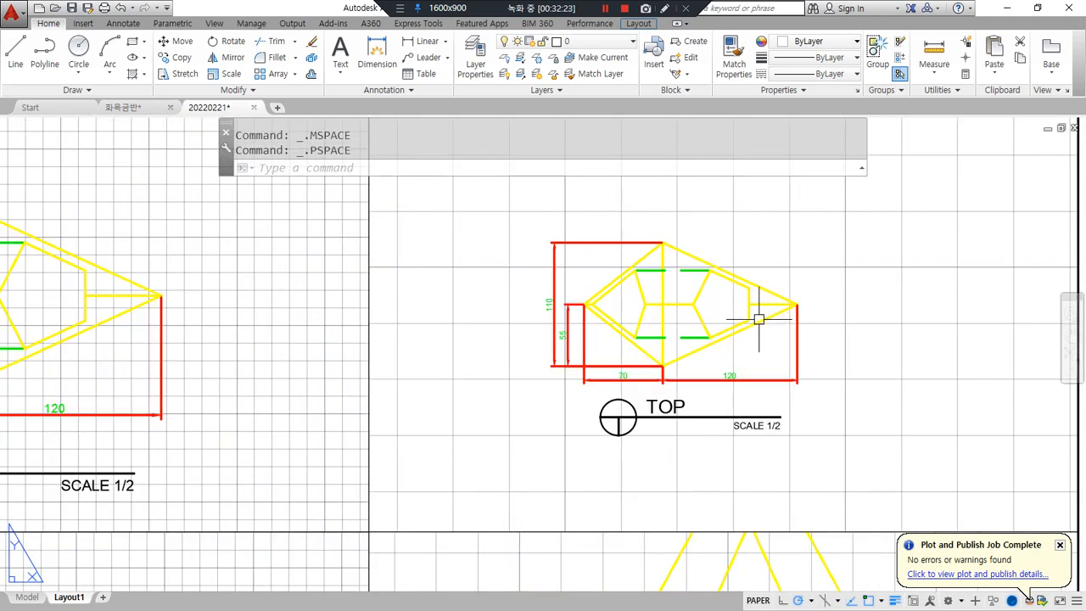
middle_drag(508, 509, 534, 474)
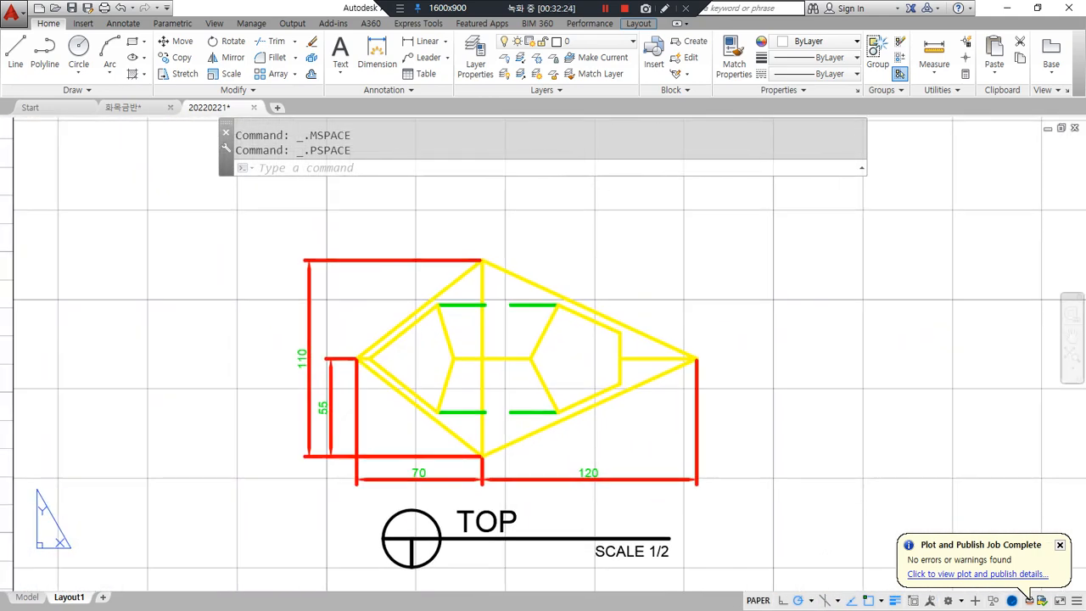
middle_drag(524, 356, 516, 355)
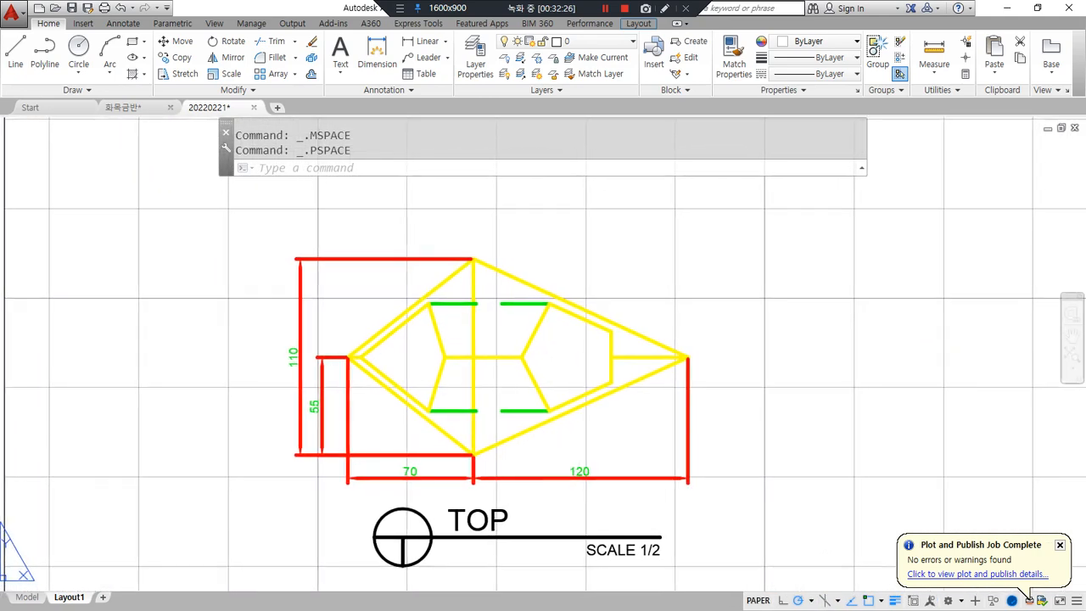
double_click(782, 359)
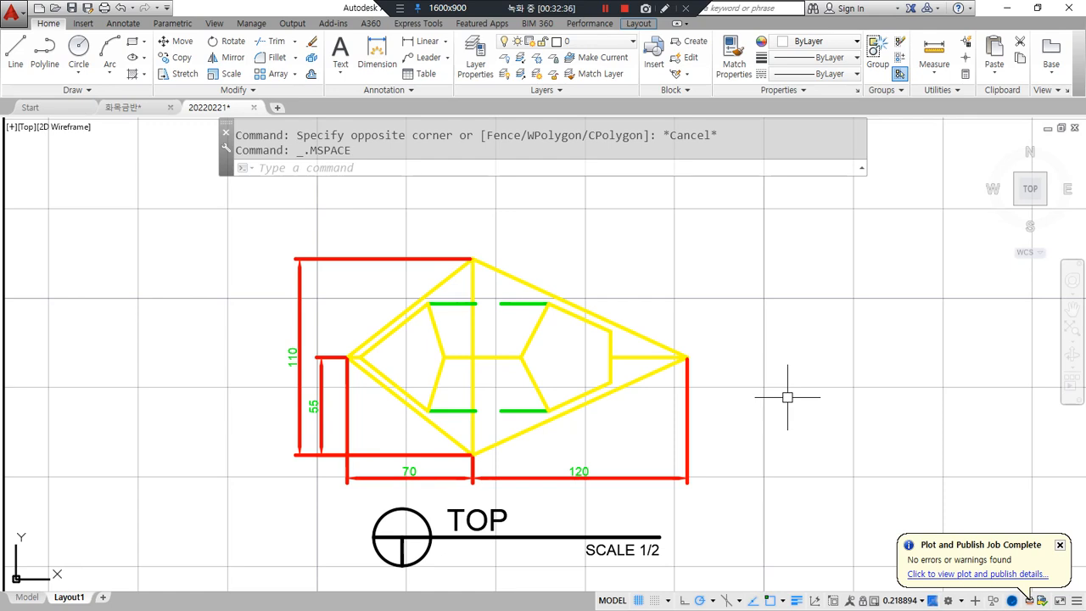
text(p)
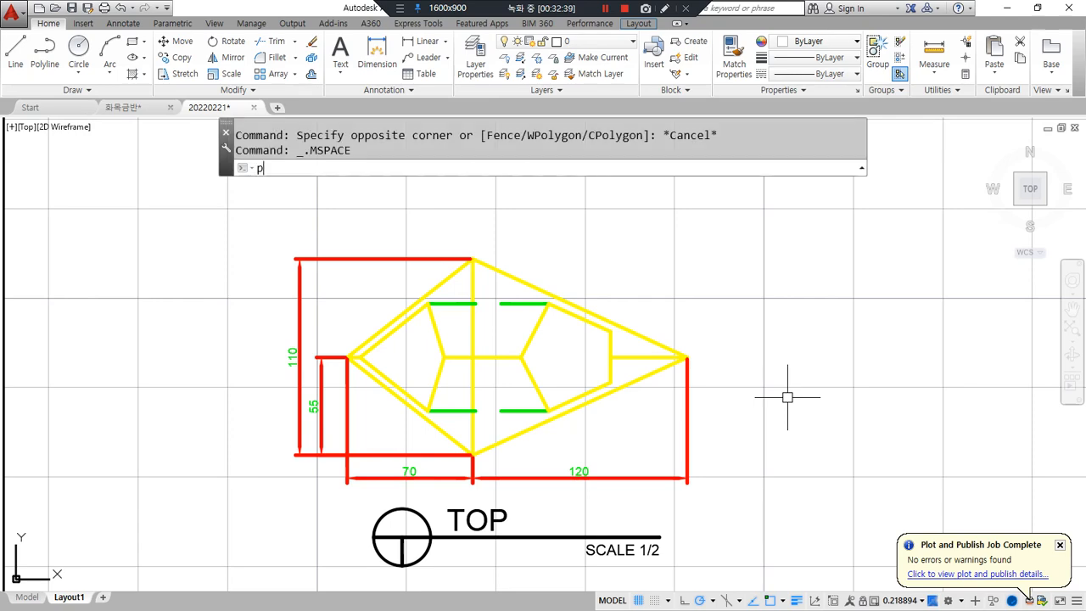
text(s)
key(Return)
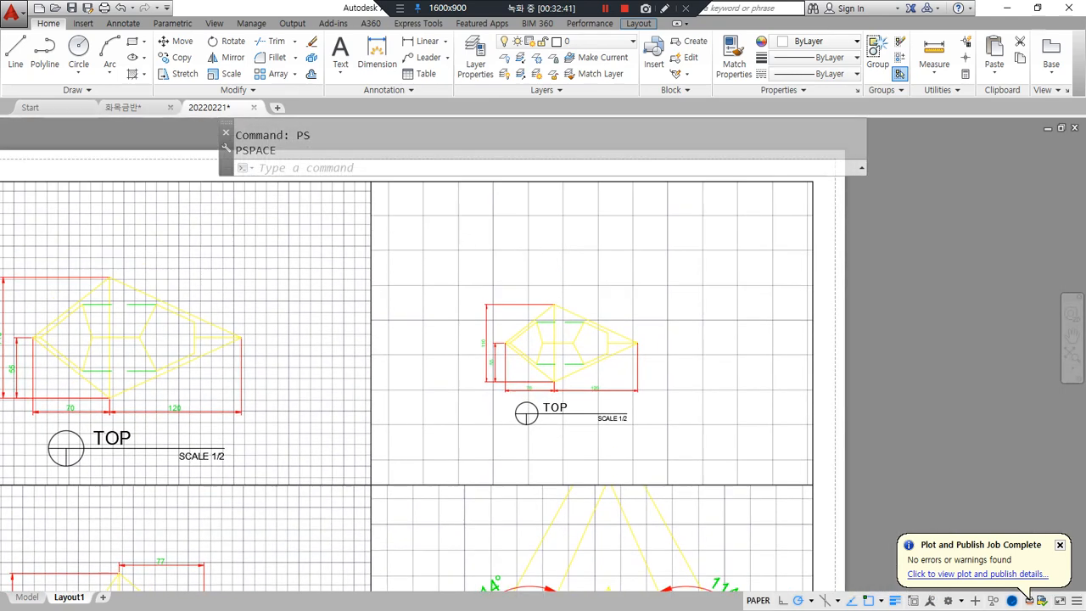
middle_drag(580, 435, 571, 447)
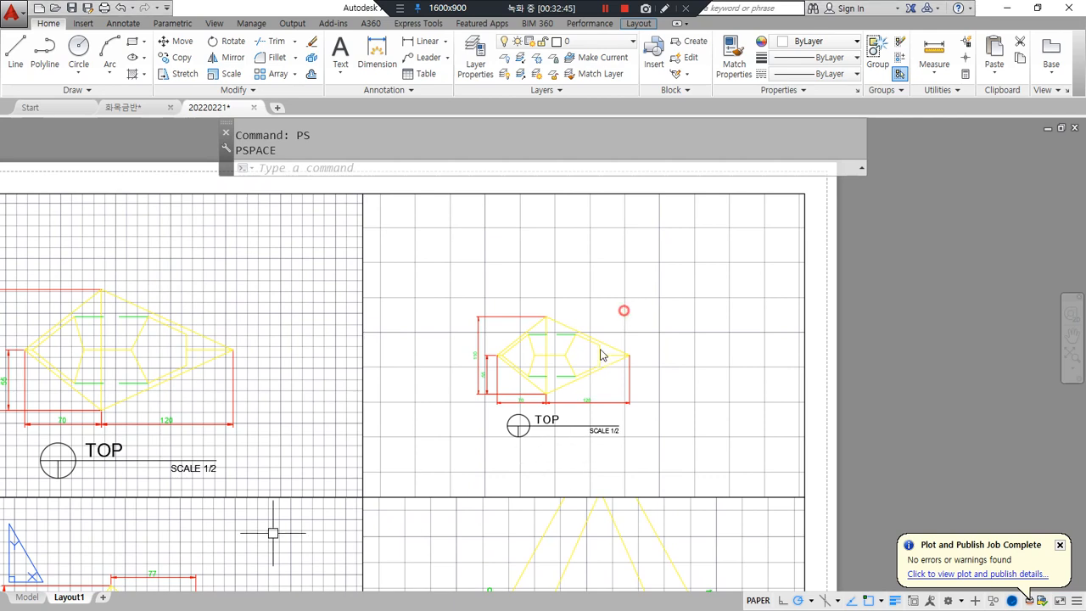
- Enter the upper-right viewport's model space and enlarge the TOP view inside it
click(628, 252)
click(616, 326)
click(498, 259)
double_click(487, 272)
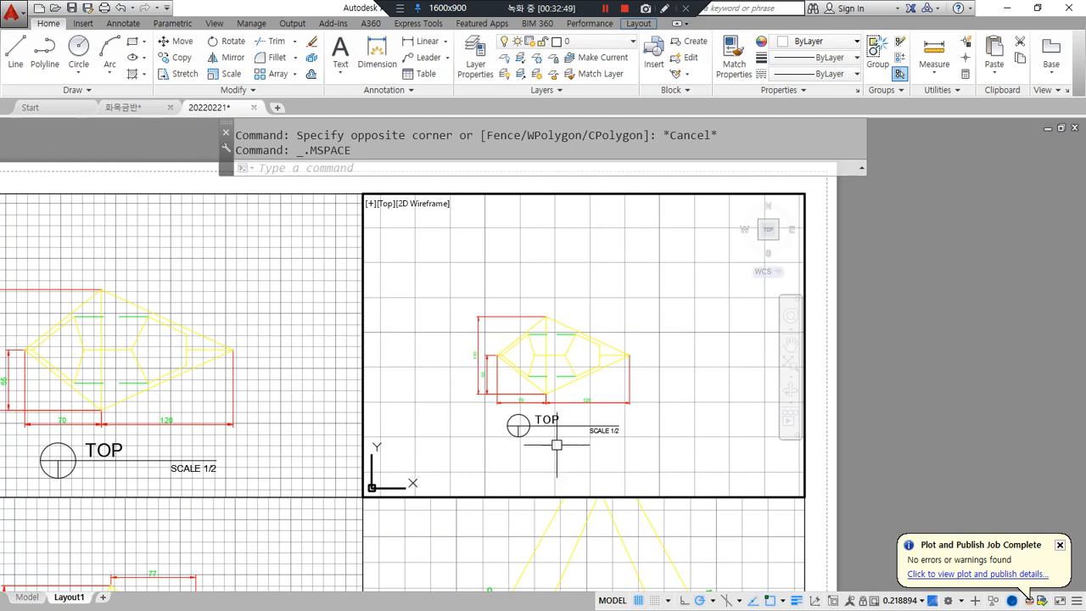
mouse_move(633, 459)
mouse_down()
mouse_move(478, 382)
mouse_move(665, 320)
mouse_move(566, 255)
mouse_move(469, 313)
mouse_move(579, 494)
mouse_up()
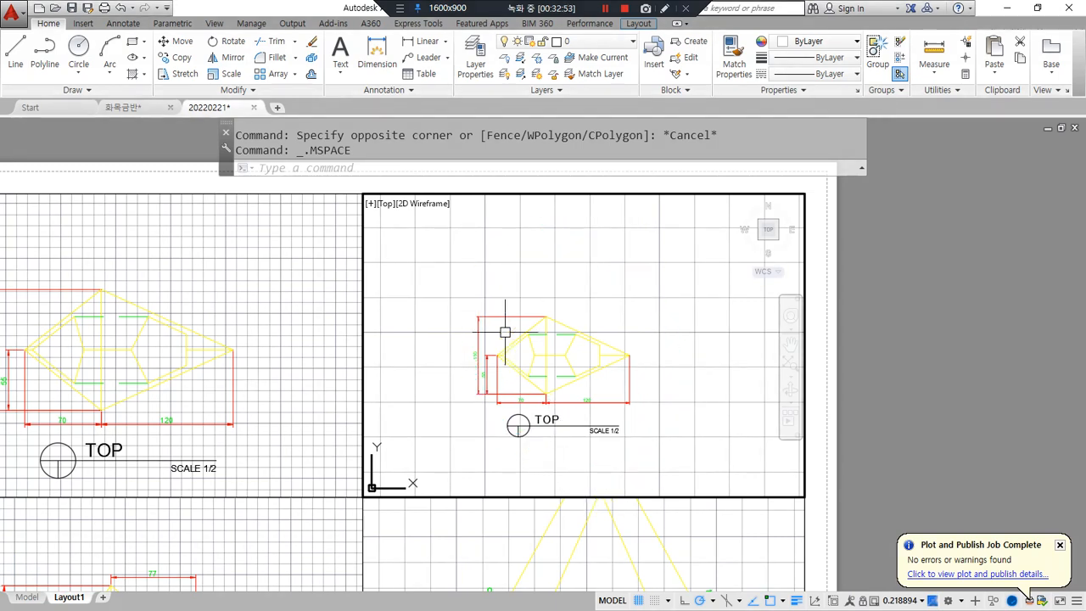
scroll(526, 337, up, 3)
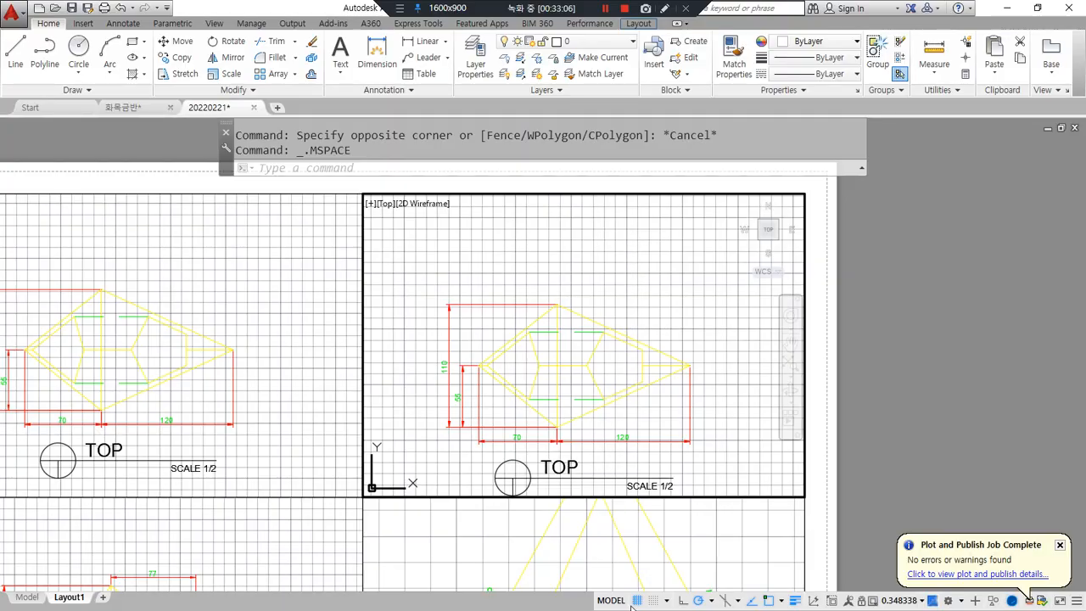
- Turn off the grid in each of the four viewports and return to paper space
click(633, 604)
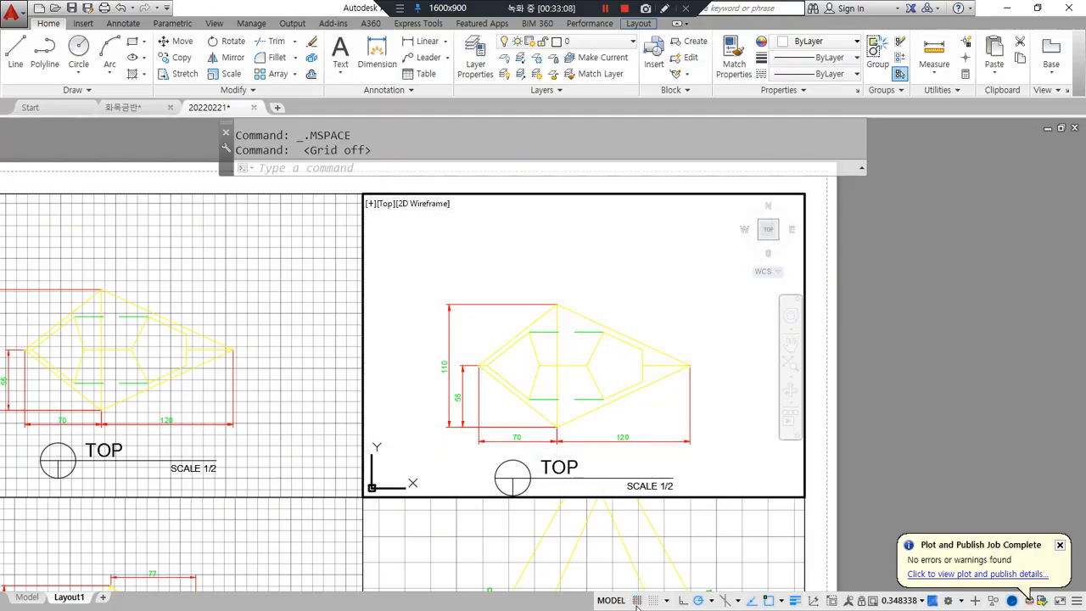
double_click(879, 336)
scroll(680, 393, down, 2)
middle_drag(453, 433, 469, 344)
double_click(485, 296)
key(F7)
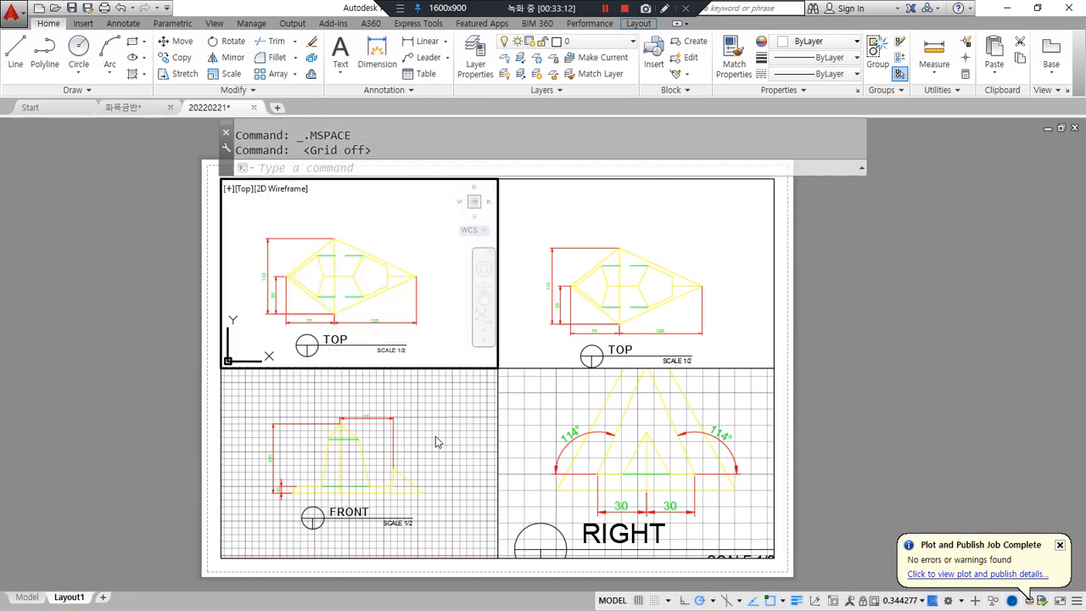
click(435, 436)
key(F7)
click(531, 409)
key(F7)
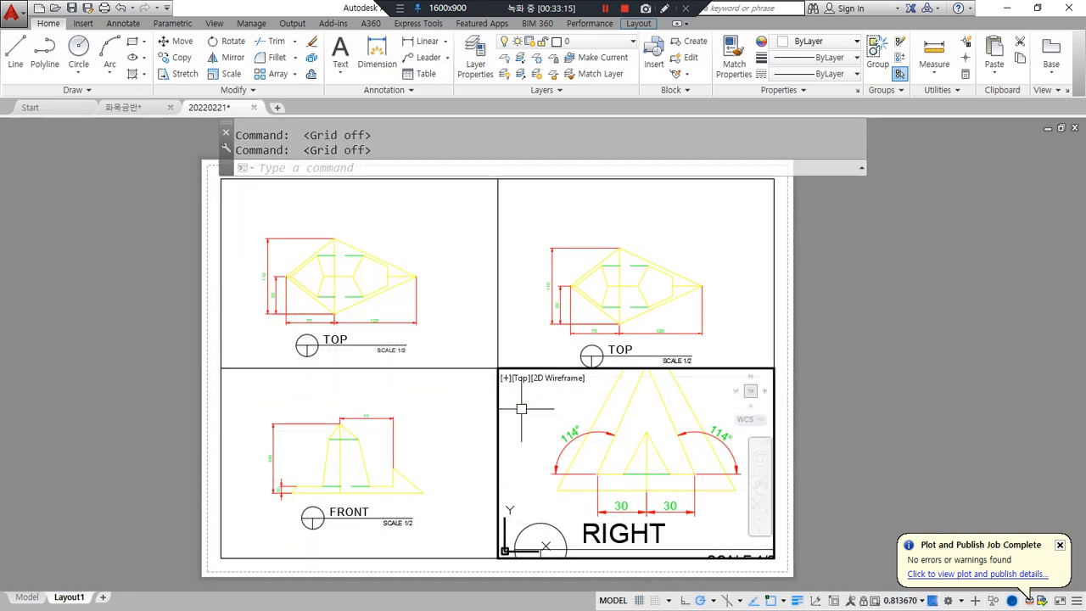
double_click(812, 333)
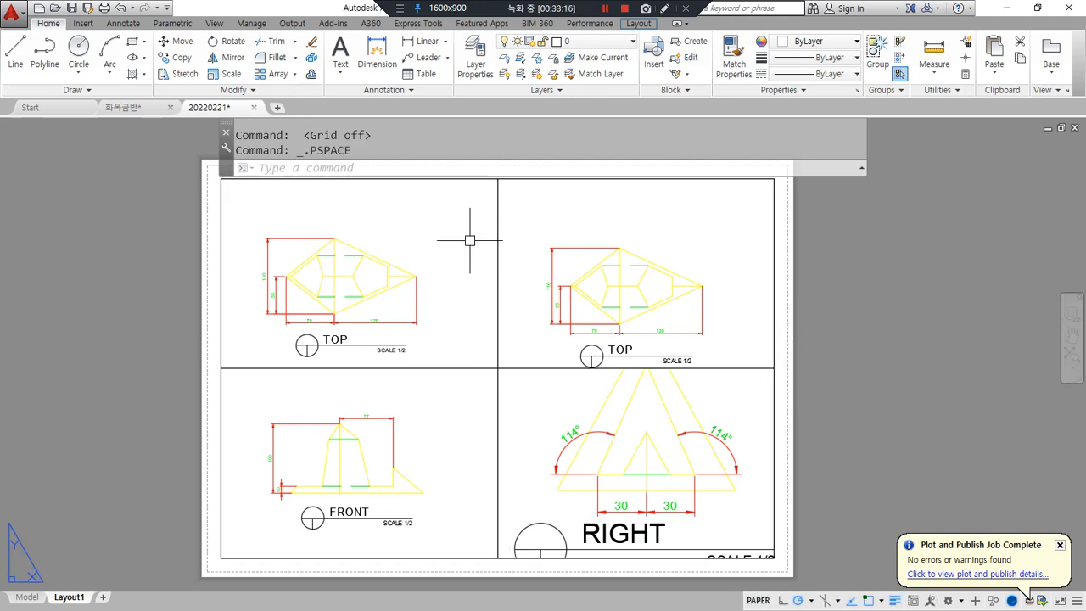
- Erase the upper-right viewport from the layout
mouse_move(601, 346)
middle_down()
mouse_move(585, 358)
mouse_move(583, 347)
middle_up()
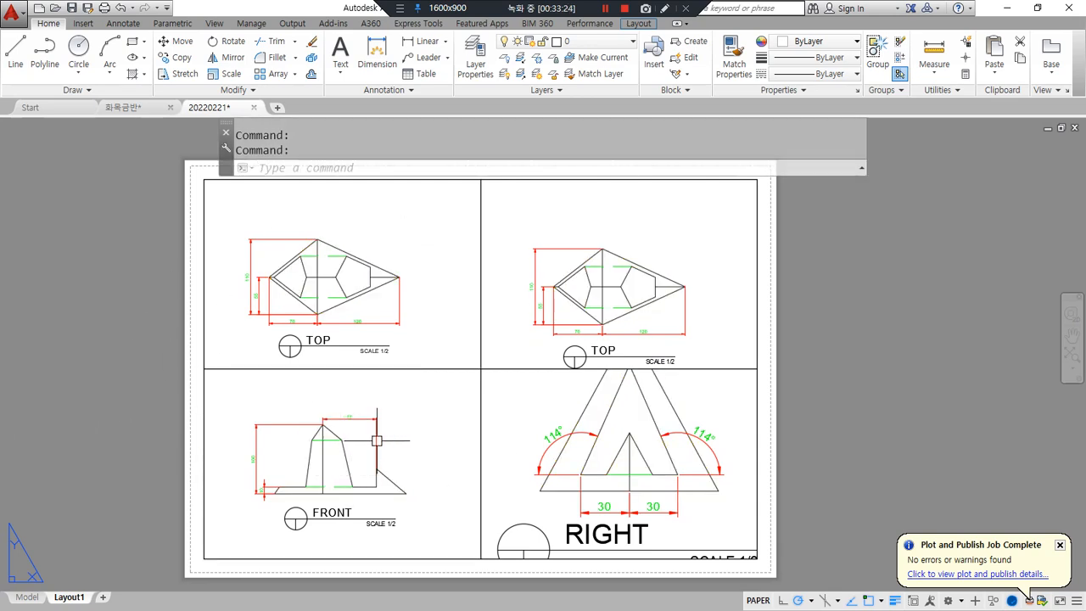
key(ctrl+alt+d)
mouse_move(368, 535)
mouse_down()
mouse_move(290, 499)
mouse_move(377, 458)
mouse_move(356, 549)
mouse_up()
mouse_move(700, 484)
mouse_down()
mouse_move(628, 509)
mouse_move(672, 509)
mouse_up()
mouse_move(365, 330)
mouse_down()
mouse_move(332, 346)
mouse_move(360, 333)
mouse_up()
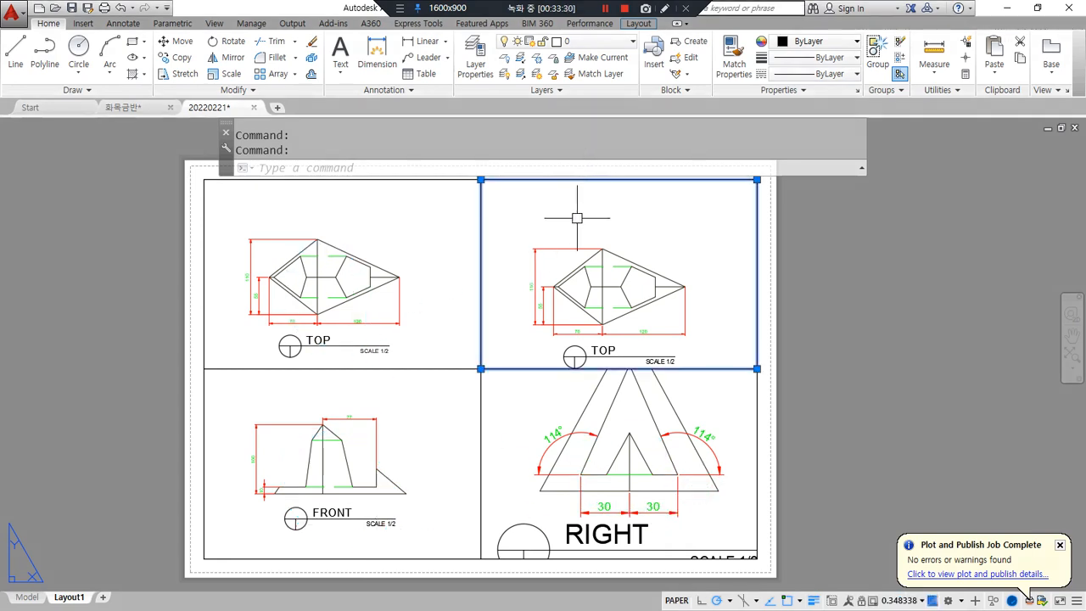
text(e)
key(Return)
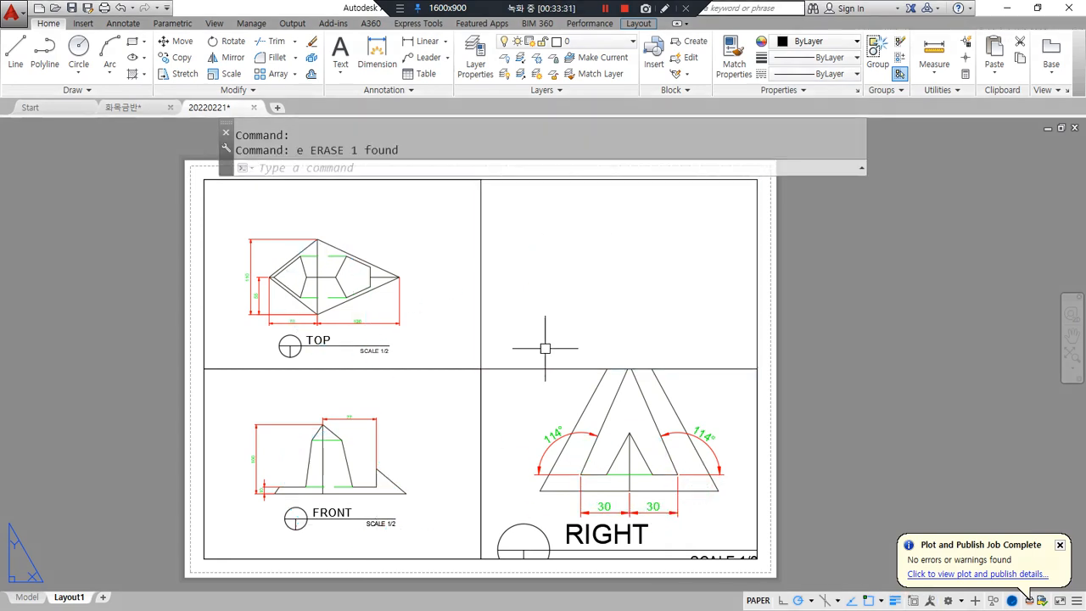
mouse_move(375, 328)
mouse_down()
mouse_move(375, 309)
mouse_move(371, 321)
mouse_up()
mouse_move(324, 476)
mouse_down()
mouse_move(292, 420)
mouse_move(329, 471)
mouse_up()
drag(643, 454, 591, 449)
mouse_move(349, 323)
mouse_down()
mouse_move(320, 256)
mouse_move(307, 281)
mouse_move(344, 336)
mouse_up()
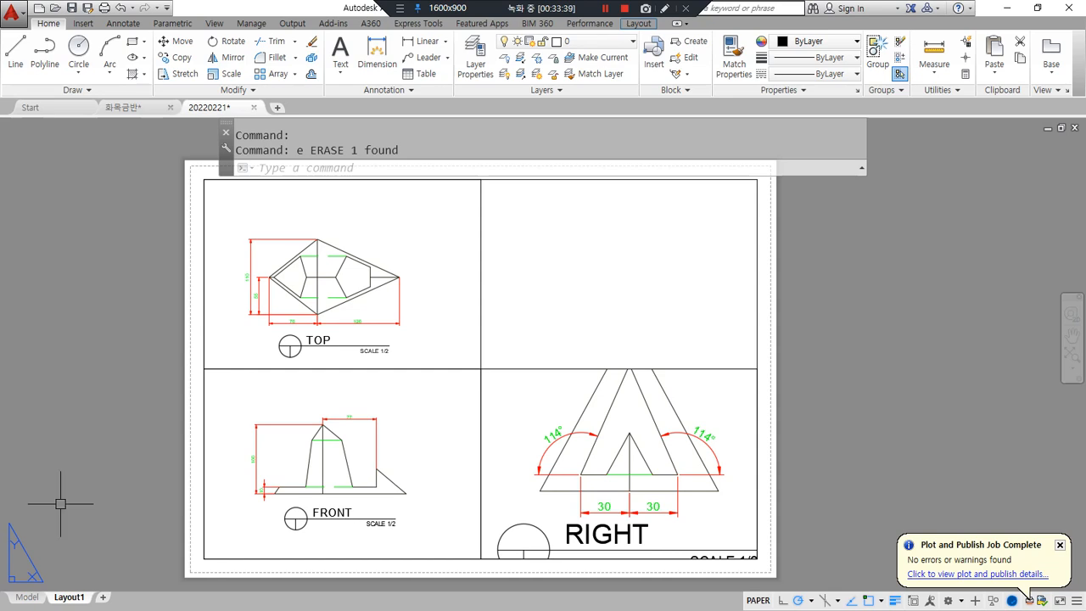
- Switch to the Notepad command notes to read the MVSETup entry, and return to the AutoCAD layout
key(alt+Tab)
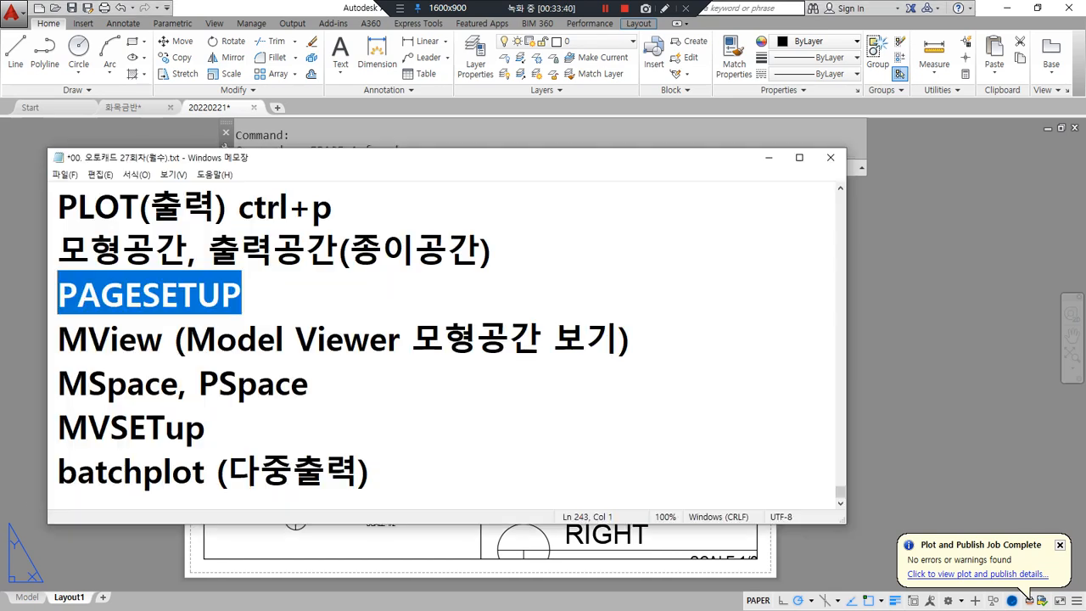
click(347, 406)
drag(208, 444, 52, 442)
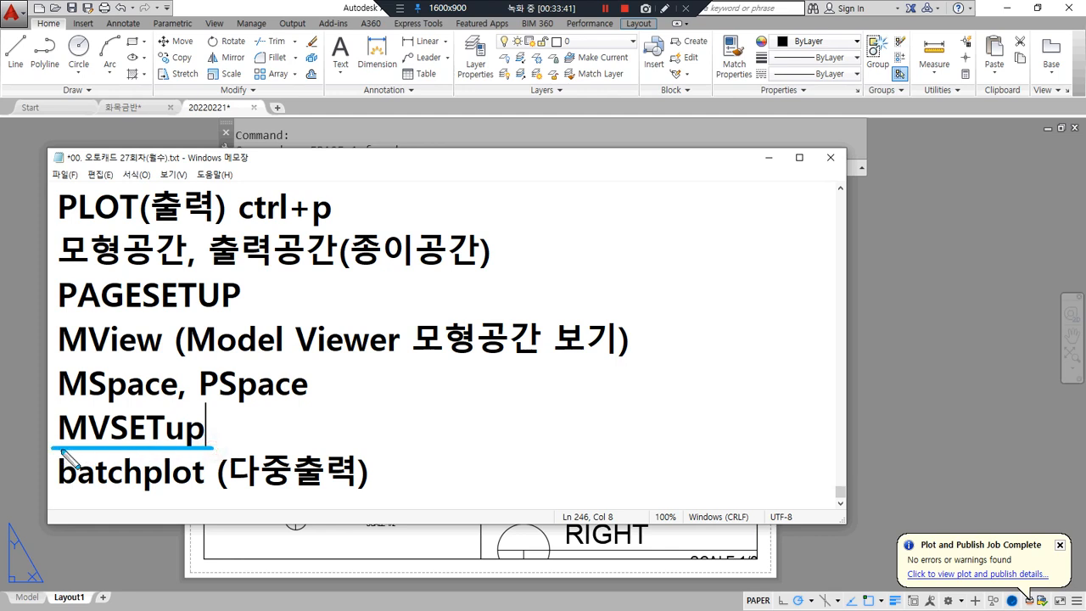
drag(222, 446, 31, 451)
key(Escape)
click(963, 387)
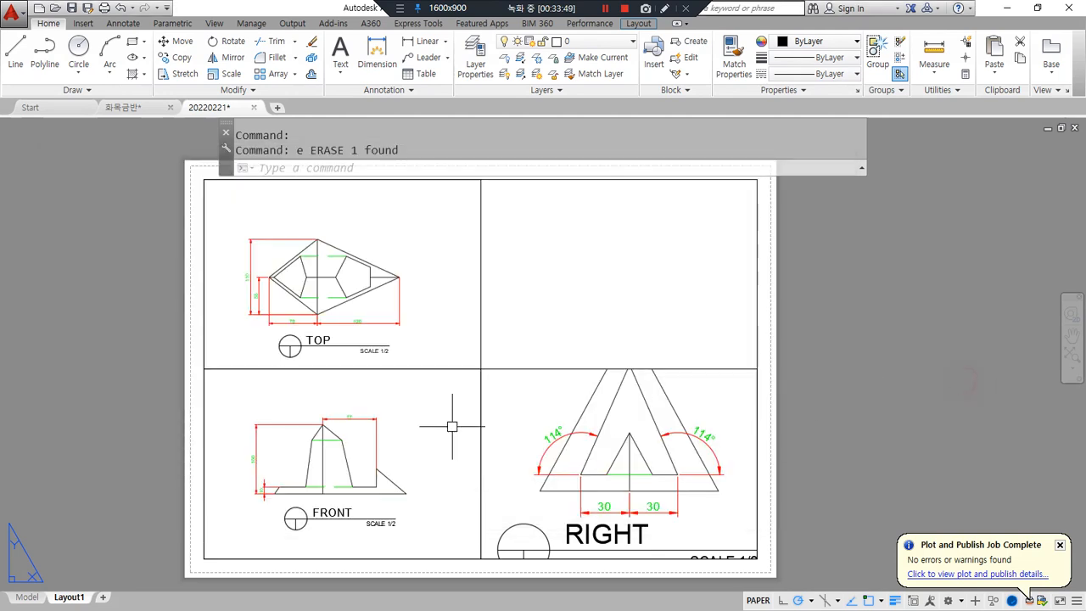
- Run MVSETUP with the Scale viewports option and select the three remaining viewports
text(Mvsetup)
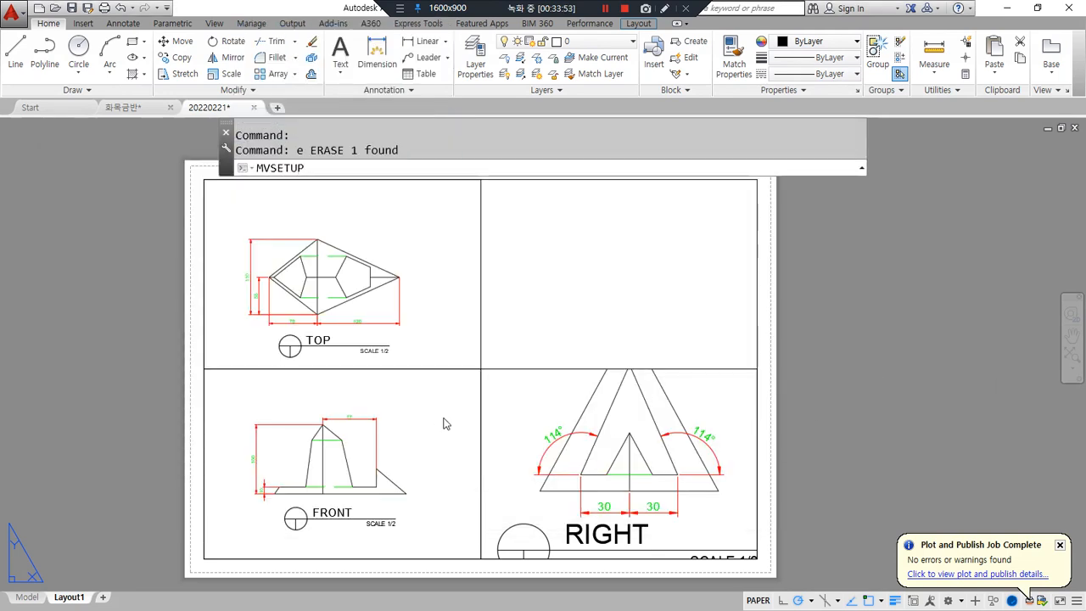
key(Return)
mouse_move(533, 180)
mouse_down()
mouse_move(462, 182)
mouse_move(522, 157)
mouse_move(520, 188)
mouse_up()
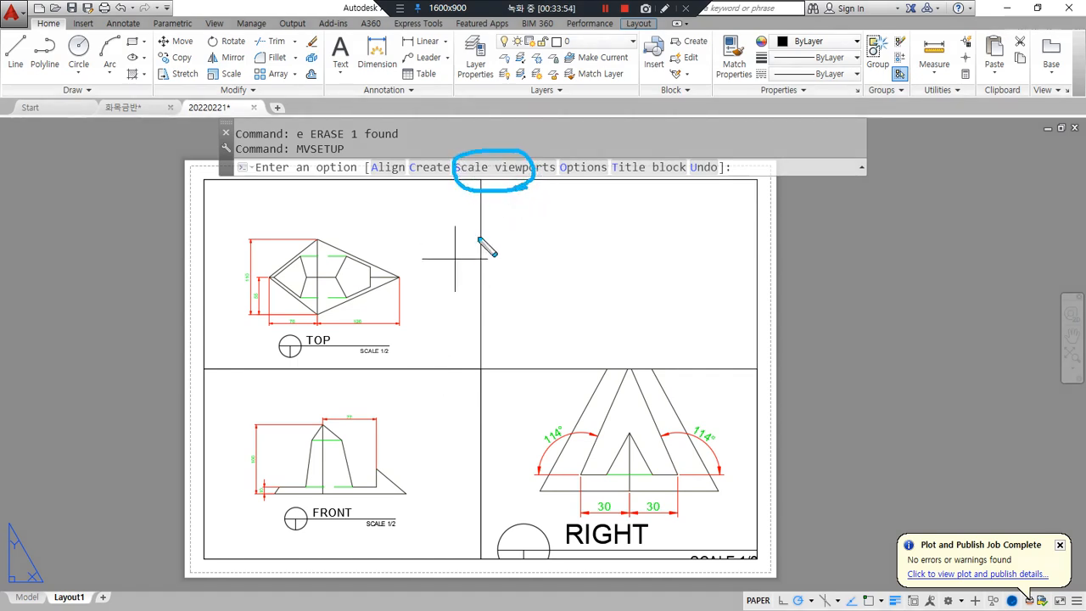
mouse_move(389, 181)
mouse_down()
mouse_move(351, 173)
mouse_move(395, 180)
mouse_move(435, 236)
mouse_move(475, 194)
mouse_up()
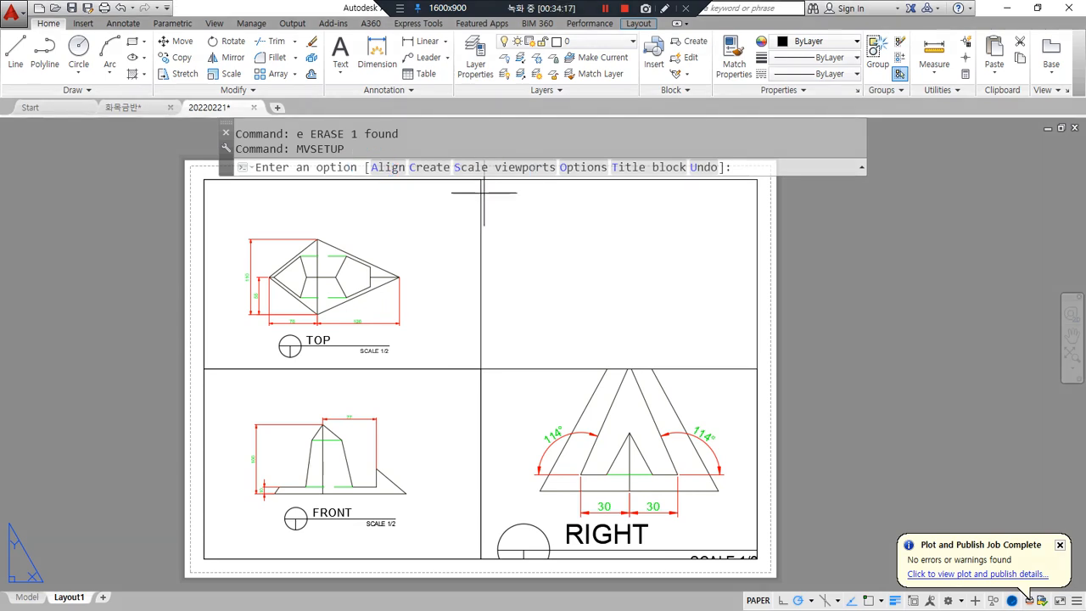
click(497, 167)
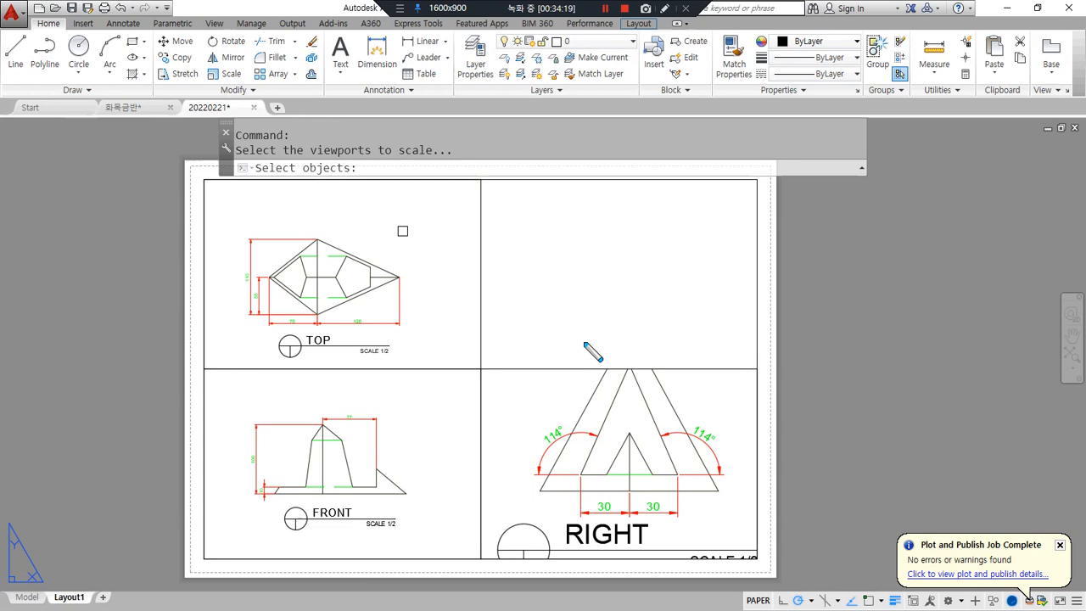
click(504, 335)
click(412, 438)
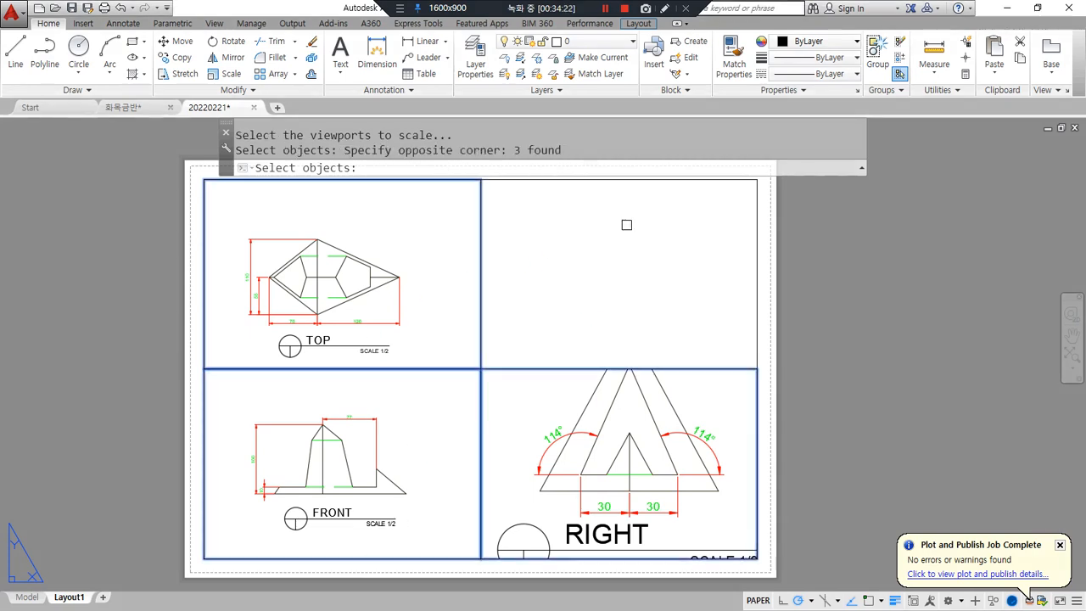
key(Return)
- Choose Uniform zoom scale factors for the selected viewports
mouse_move(542, 191)
mouse_down()
mouse_move(509, 188)
mouse_move(571, 159)
mouse_move(548, 191)
mouse_up()
mouse_move(667, 194)
mouse_down()
mouse_move(662, 151)
mouse_move(660, 192)
mouse_up()
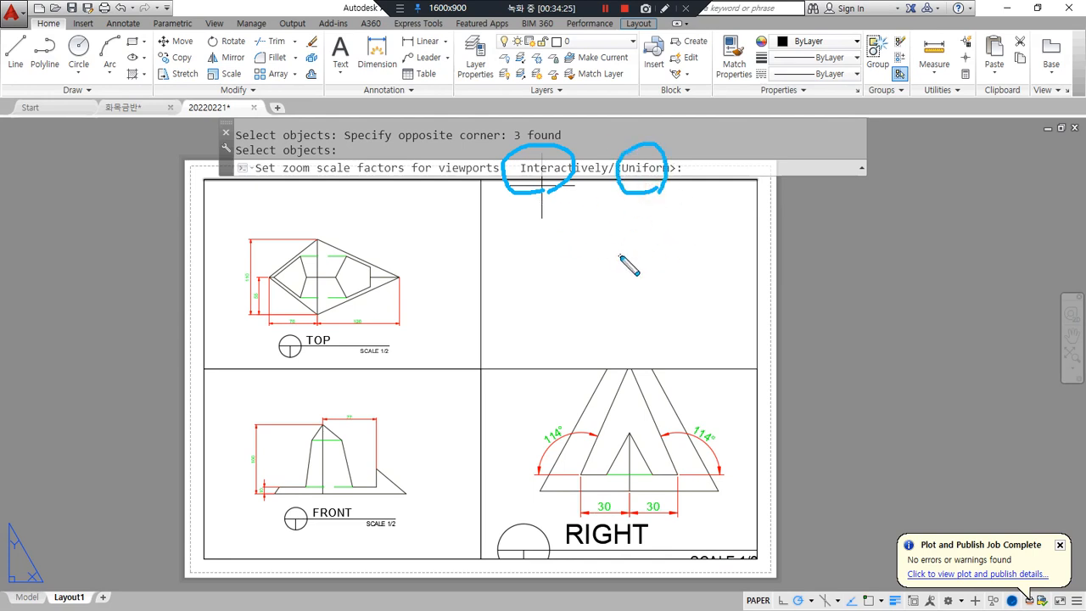
drag(415, 245, 446, 229)
drag(424, 420, 448, 419)
drag(513, 393, 586, 363)
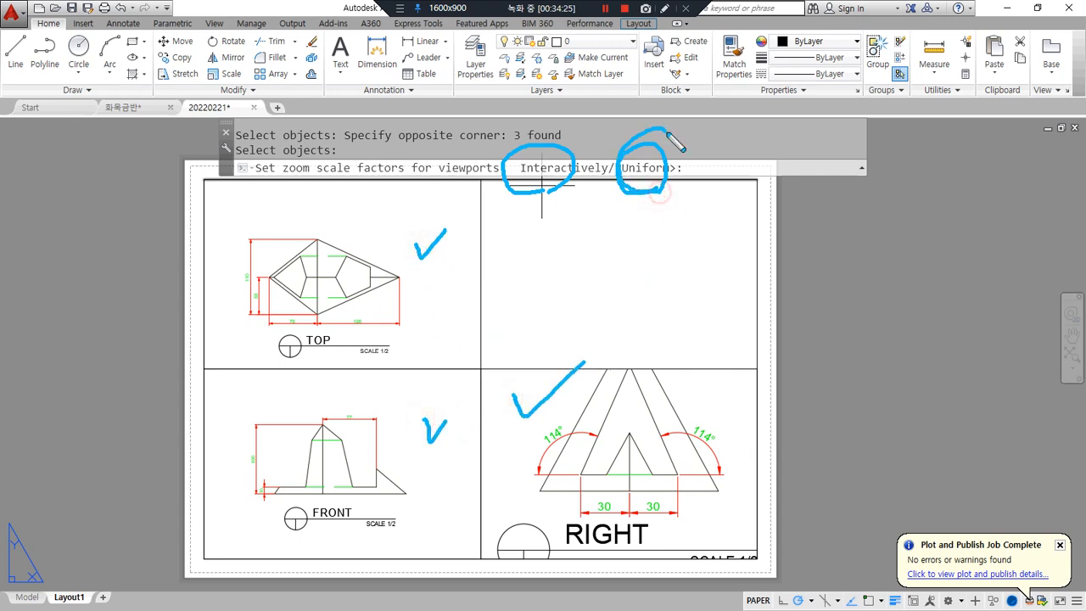
key(Return)
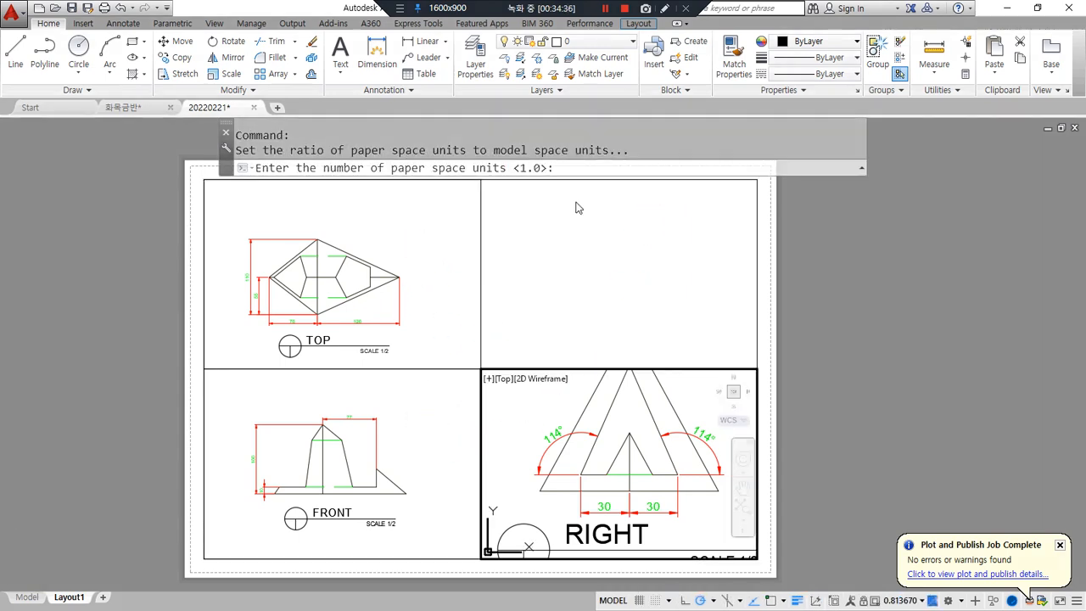
drag(271, 183, 533, 184)
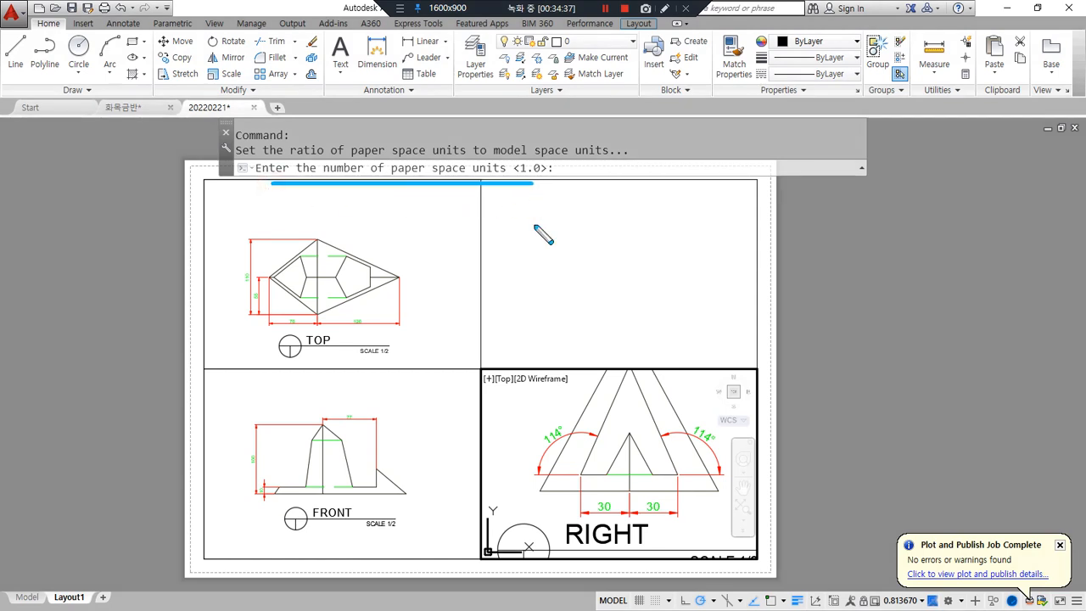
drag(544, 227, 541, 266)
click(593, 242)
click(596, 267)
mouse_move(661, 248)
mouse_down()
mouse_move(678, 272)
mouse_move(709, 255)
mouse_up()
mouse_move(528, 303)
mouse_down()
mouse_move(499, 227)
mouse_move(591, 268)
mouse_move(541, 290)
mouse_up()
mouse_move(700, 284)
mouse_down()
mouse_move(704, 222)
mouse_move(703, 310)
mouse_up()
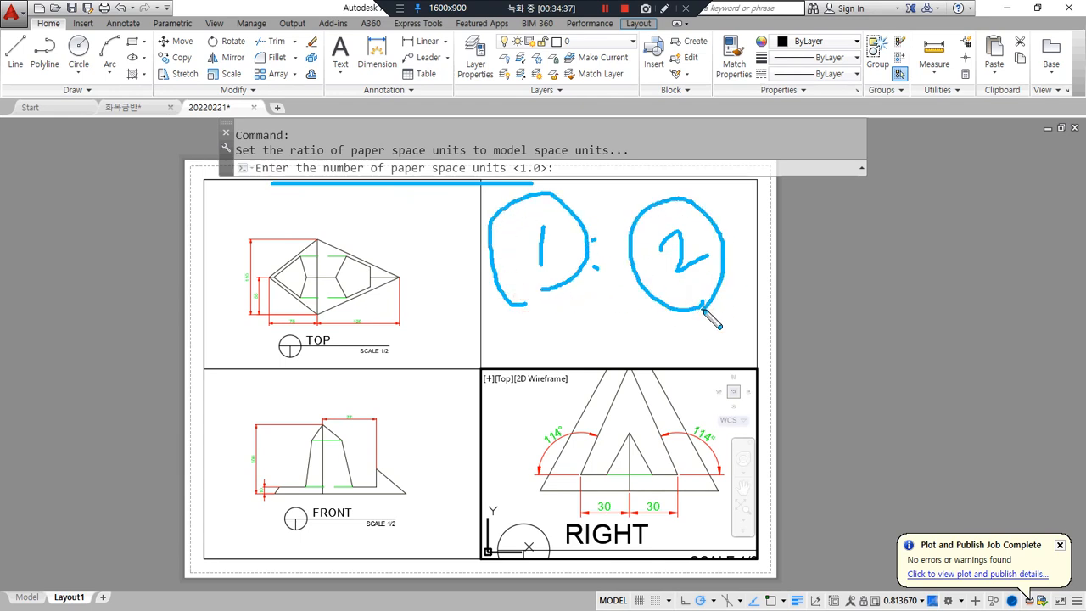
mouse_move(509, 295)
mouse_down()
mouse_move(574, 285)
mouse_move(514, 301)
mouse_up()
drag(679, 307, 720, 297)
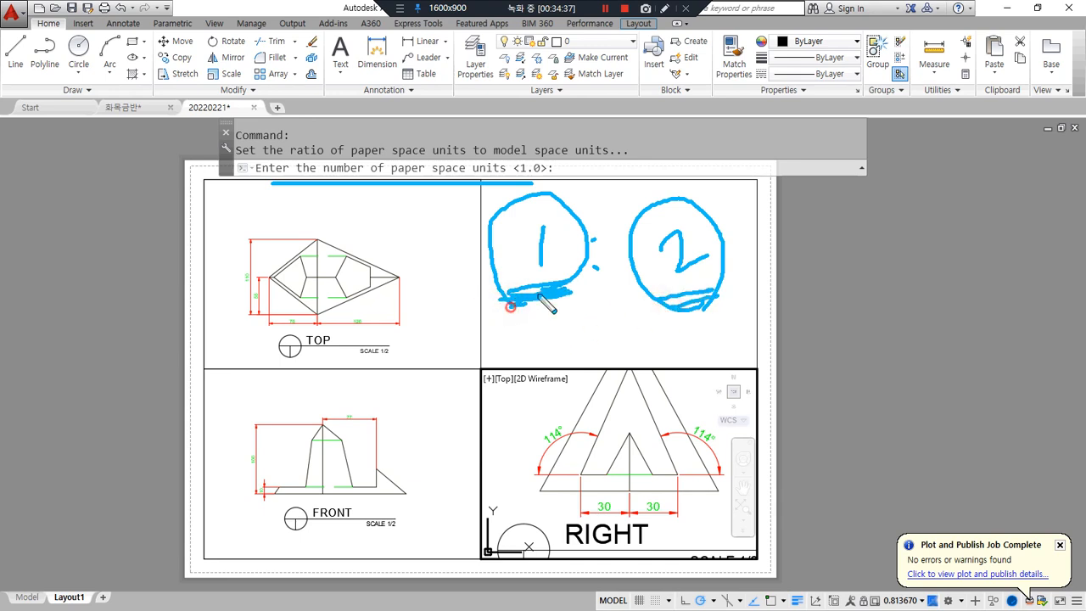
mouse_move(656, 299)
mouse_down()
mouse_move(720, 307)
mouse_move(705, 303)
mouse_up()
mouse_move(704, 303)
mouse_down()
mouse_move(655, 304)
mouse_move(709, 301)
mouse_move(681, 304)
mouse_up()
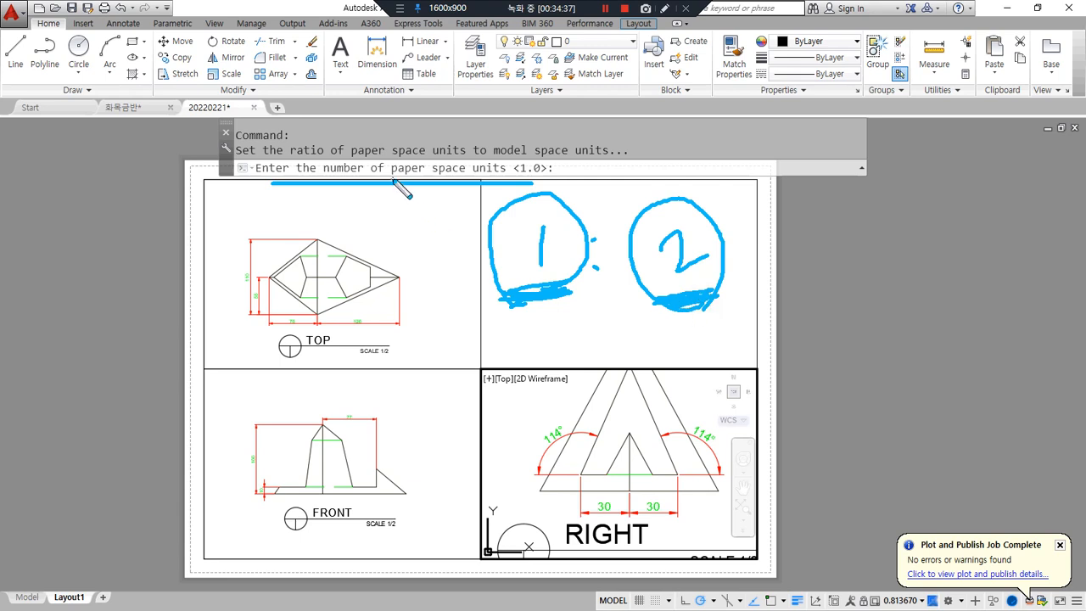
drag(401, 185, 528, 178)
key(Escape)
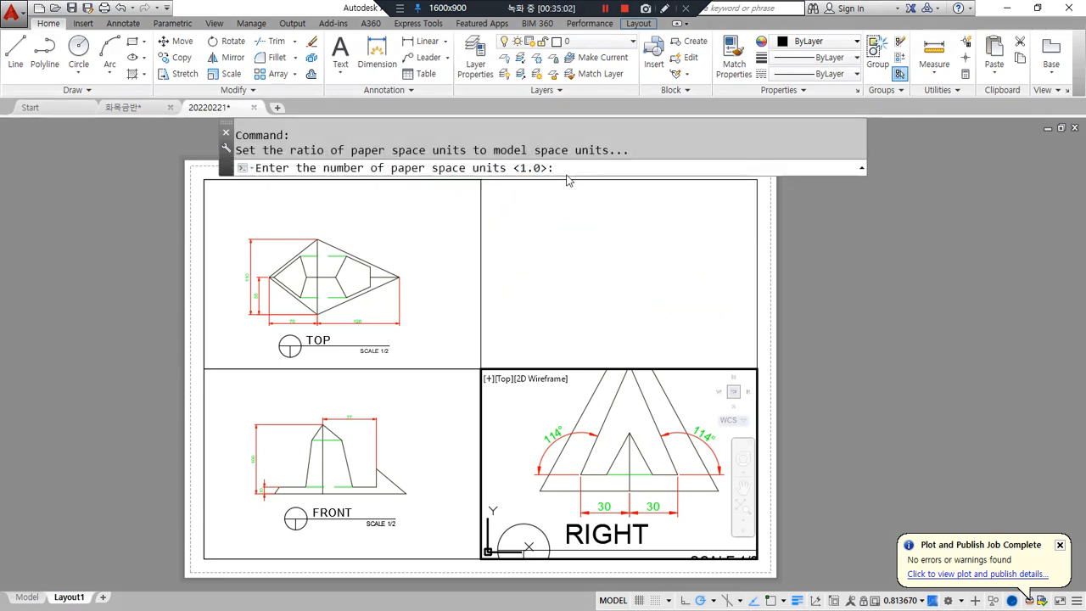
- Scale the selected viewports at 1 paper space unit to 2 model space units, and leave MVSETUP
key(Return)
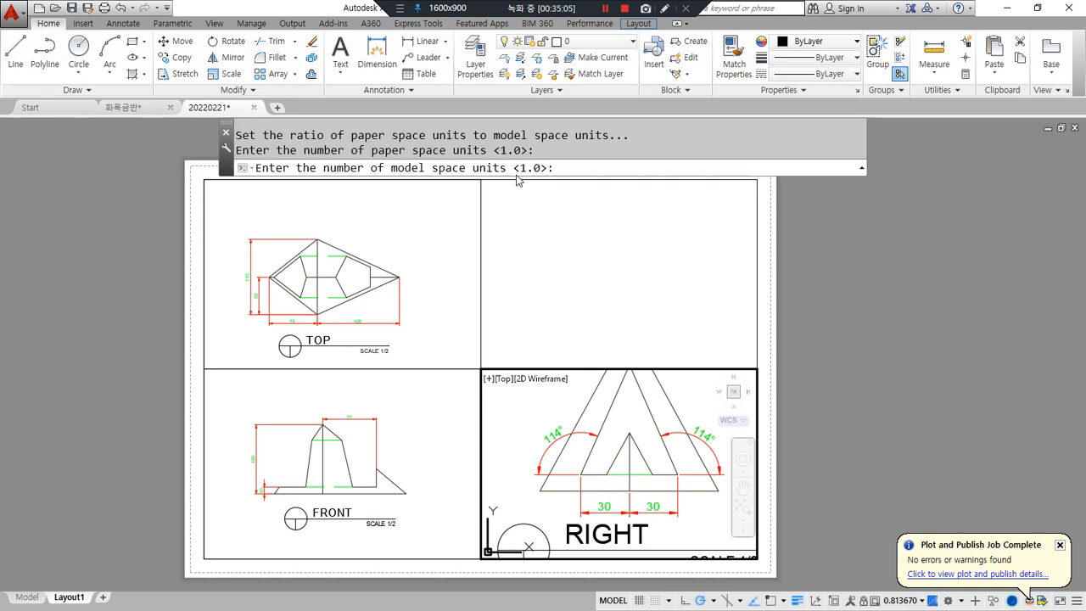
key(Return)
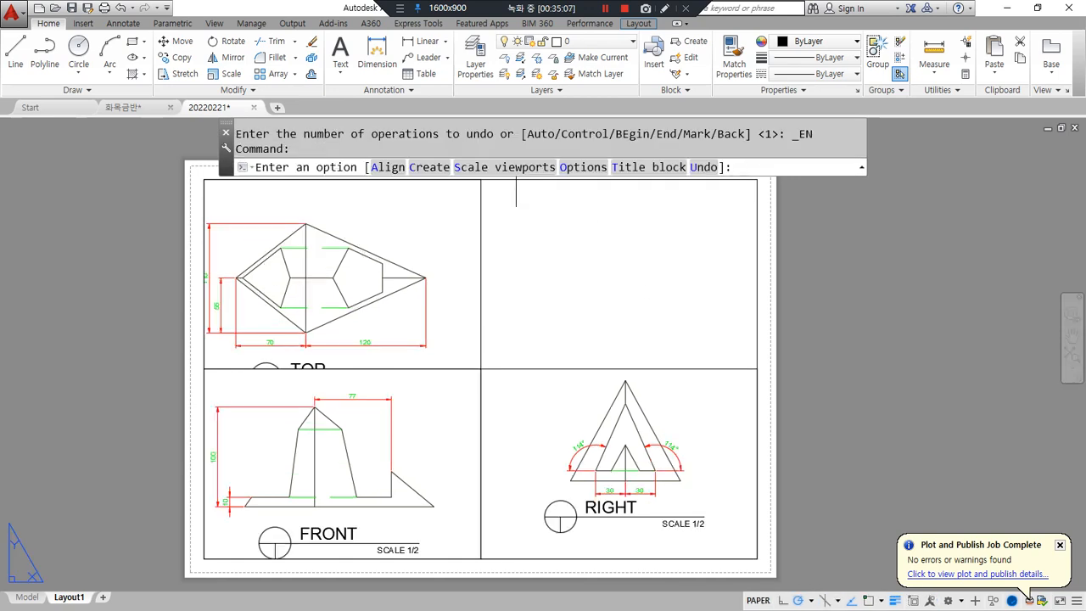
mouse_move(434, 434)
mouse_down()
mouse_move(450, 485)
mouse_move(553, 464)
mouse_move(509, 486)
mouse_up()
mouse_move(407, 445)
mouse_down()
mouse_move(369, 344)
mouse_move(437, 331)
mouse_up()
drag(382, 424, 437, 425)
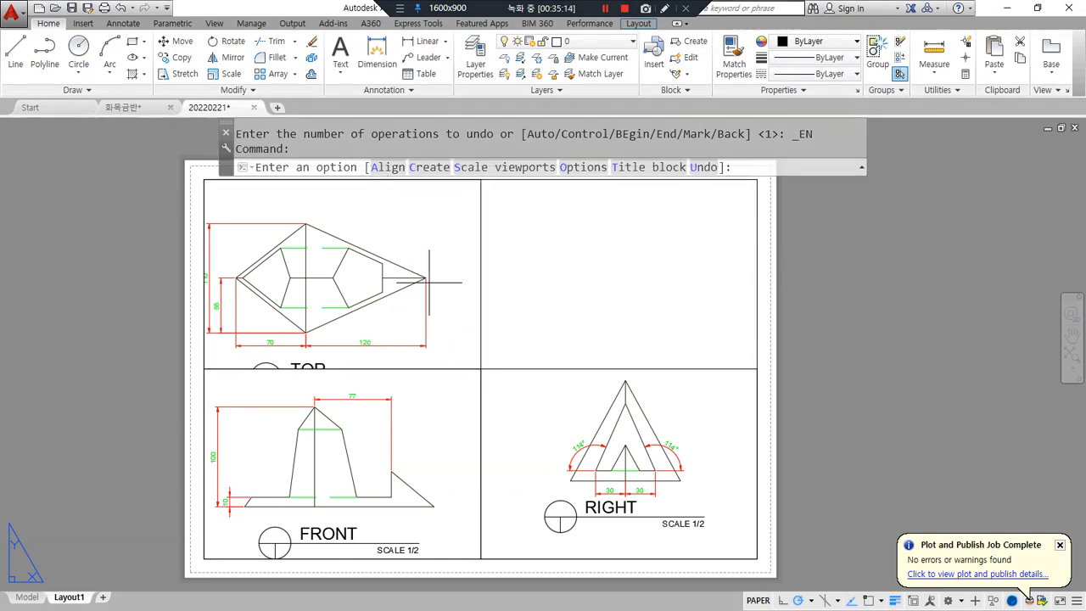
key(Escape)
key(Escape)
- Shift the FRONT view slightly up and to the right inside its viewport, and return to paper space
double_click(342, 450)
middle_drag(338, 466, 361, 457)
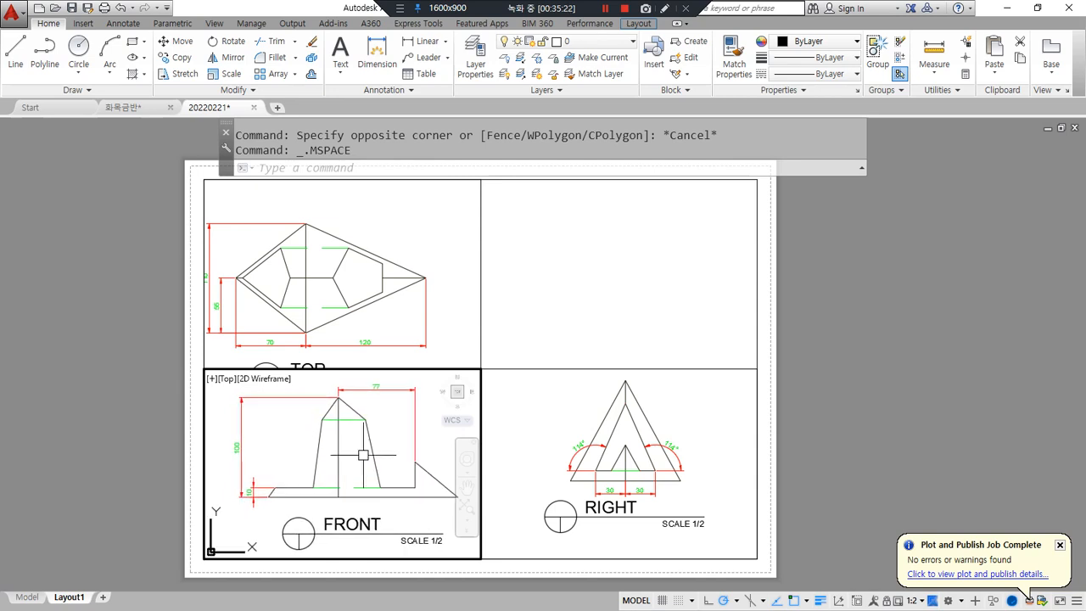
double_click(832, 382)
mouse_move(380, 510)
mouse_down()
mouse_move(365, 508)
mouse_move(379, 442)
mouse_move(380, 538)
mouse_up()
drag(460, 499, 459, 224)
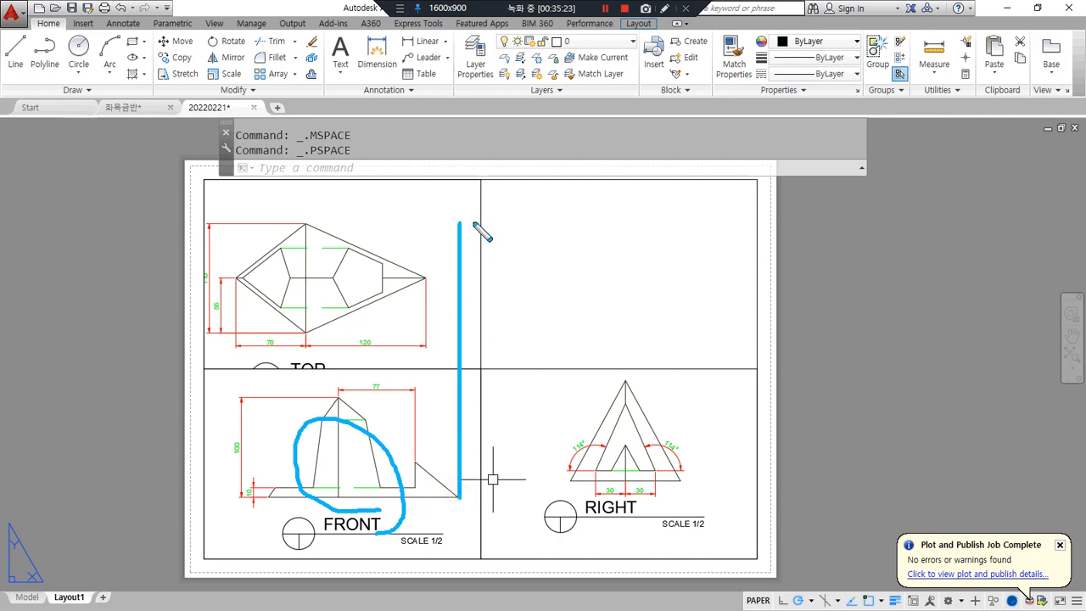
drag(335, 402, 691, 401)
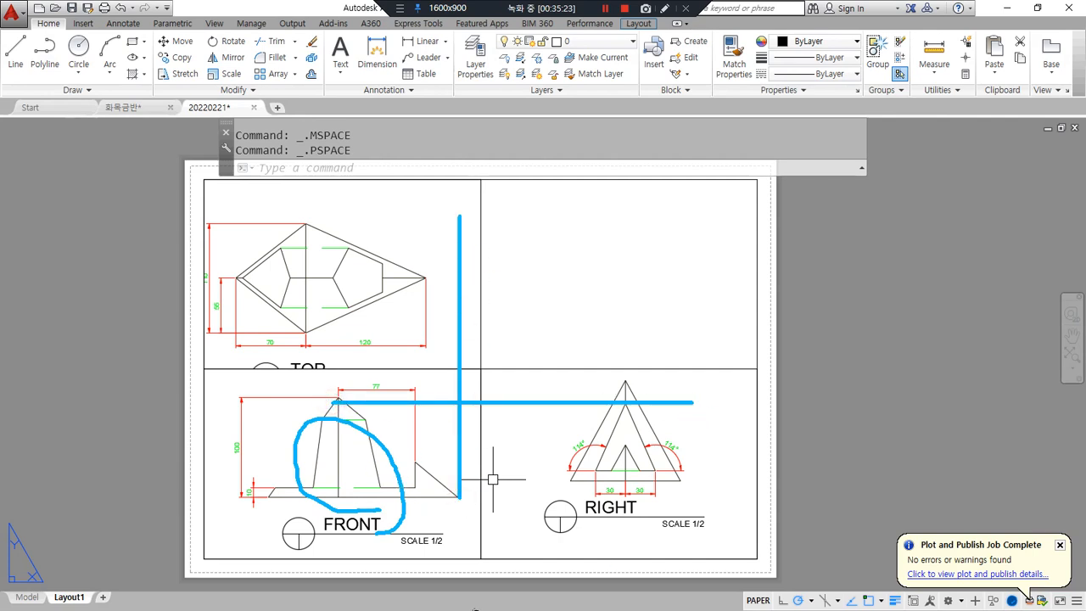
key(Delete)
drag(270, 501, 744, 498)
drag(280, 486, 742, 489)
key(Escape)
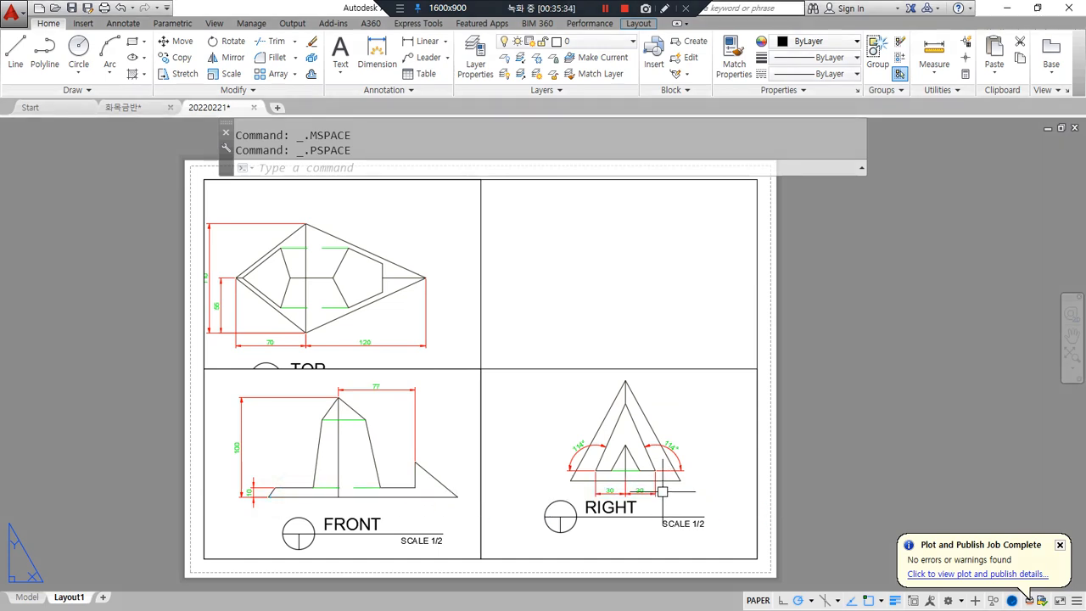
key(Return)
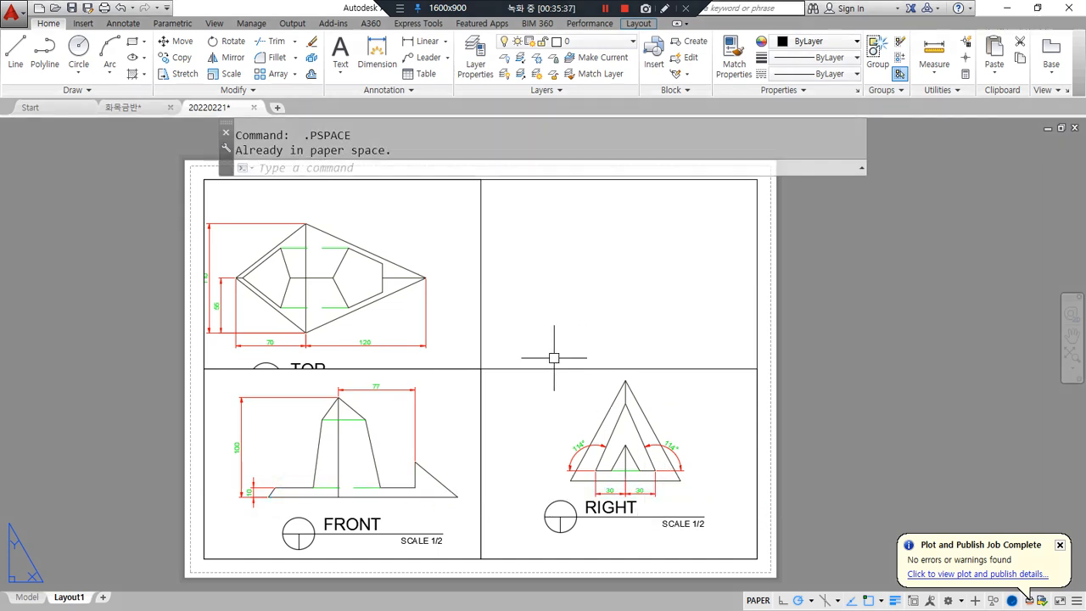
- Run MVSETUP with the Align option and choose Horizontal alignment
text(mvsetup)
key(Return)
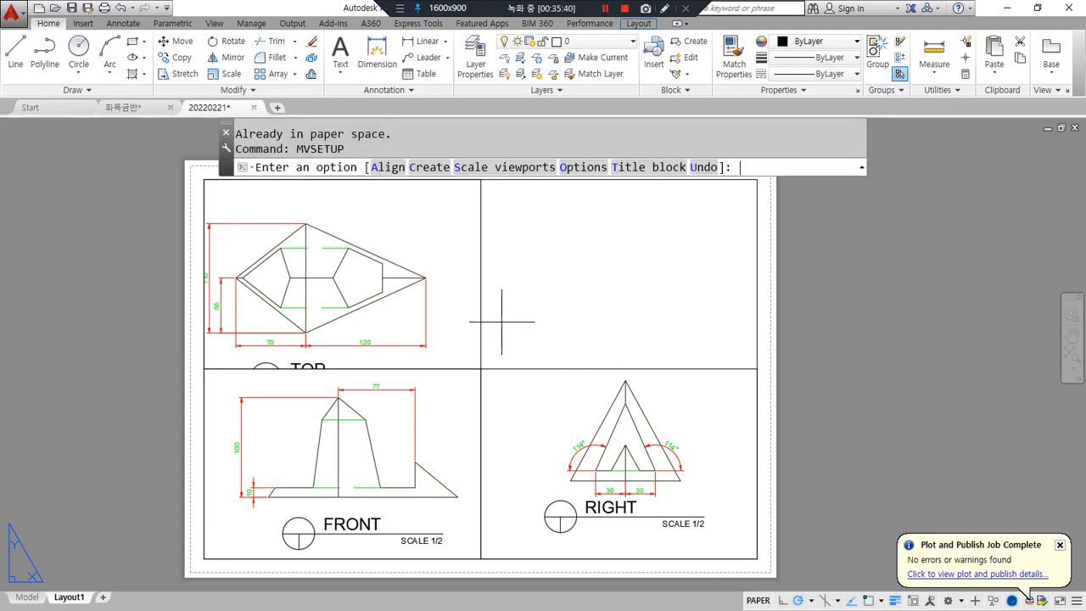
click(383, 170)
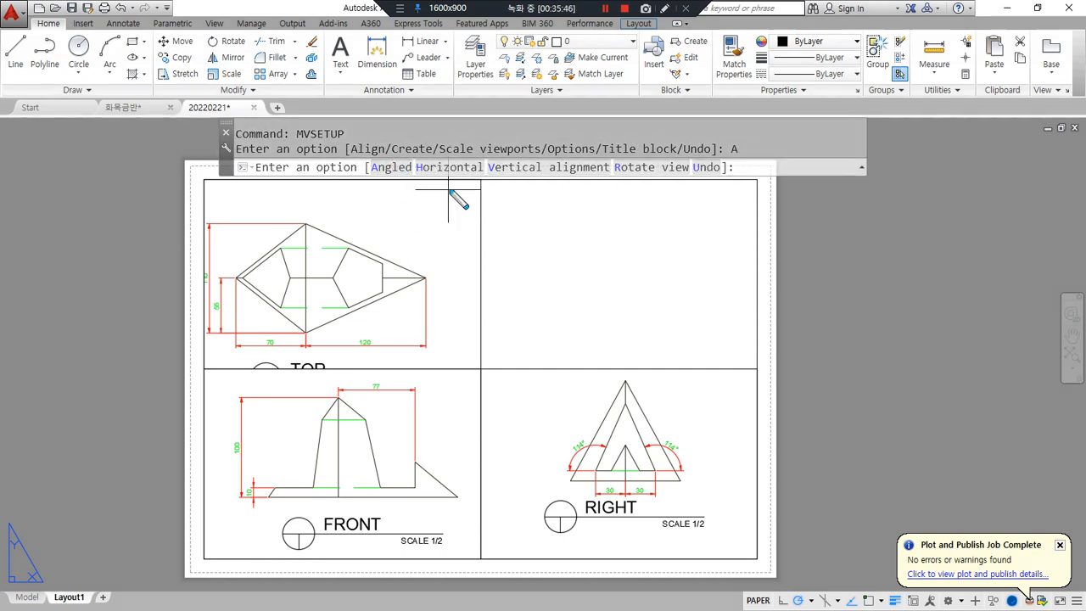
mouse_move(463, 153)
mouse_down()
mouse_move(444, 189)
mouse_move(463, 188)
mouse_up()
mouse_move(346, 448)
mouse_down()
mouse_move(670, 447)
mouse_move(655, 471)
mouse_up()
drag(374, 420, 374, 461)
mouse_move(327, 275)
mouse_down()
mouse_move(304, 443)
mouse_move(323, 289)
mouse_move(365, 331)
mouse_up()
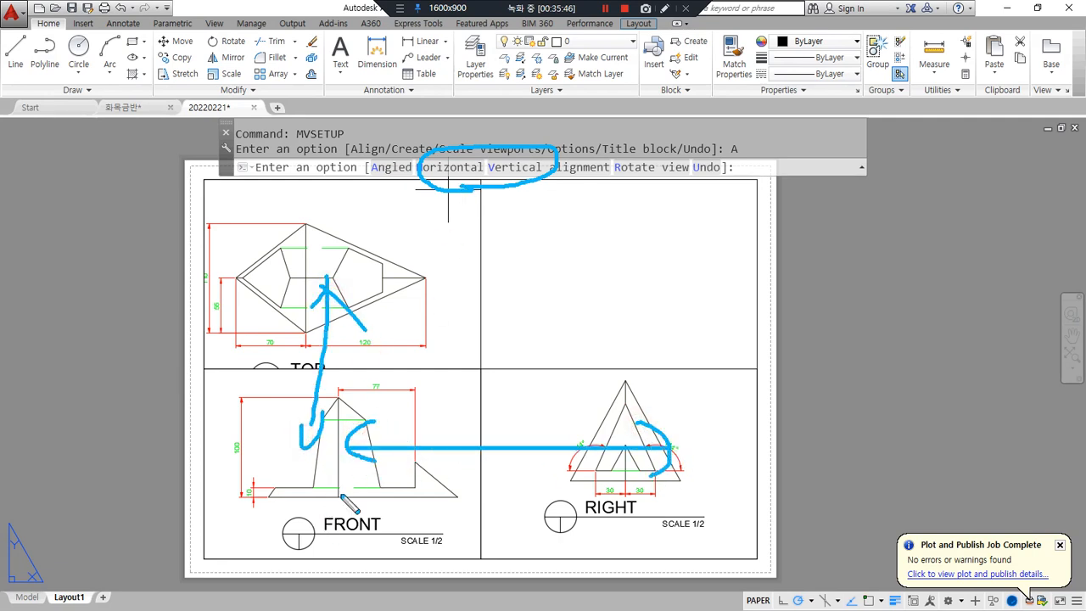
click(449, 167)
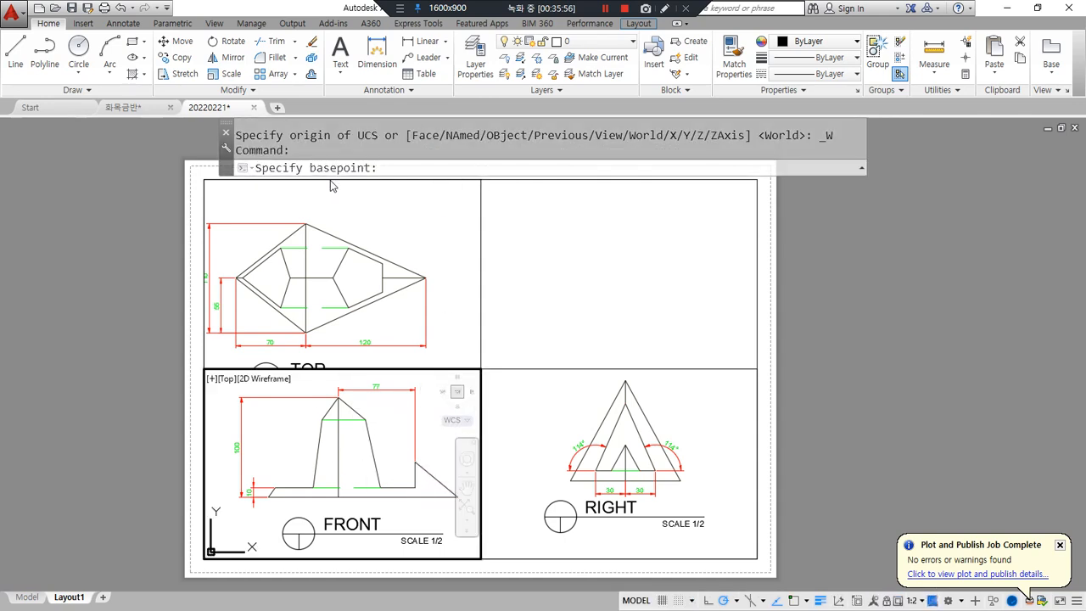
mouse_move(332, 187)
mouse_down()
mouse_move(318, 188)
mouse_move(371, 191)
mouse_move(360, 146)
mouse_up()
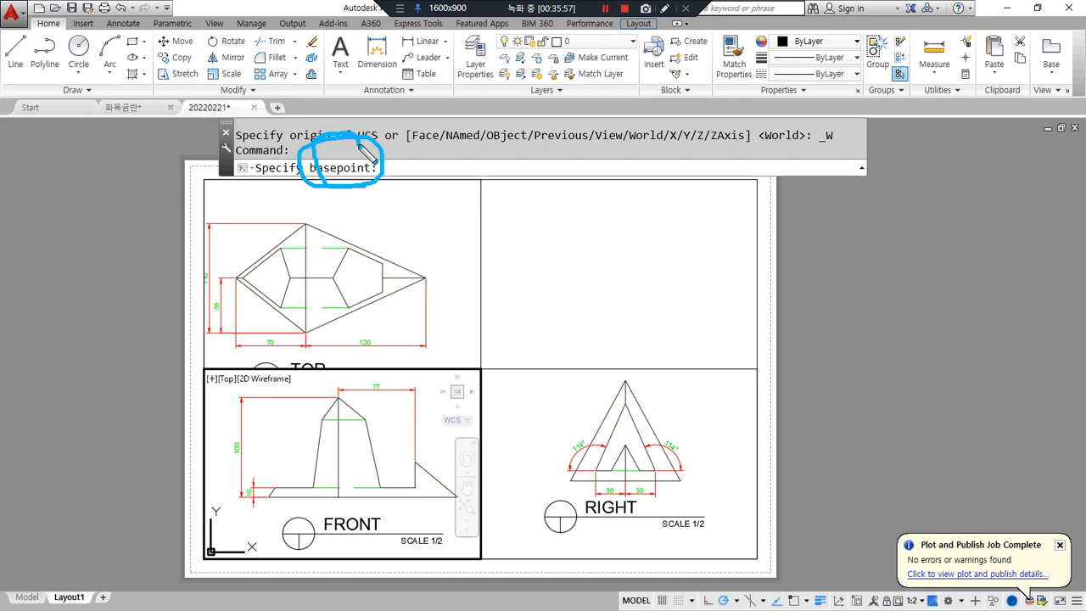
key(Escape)
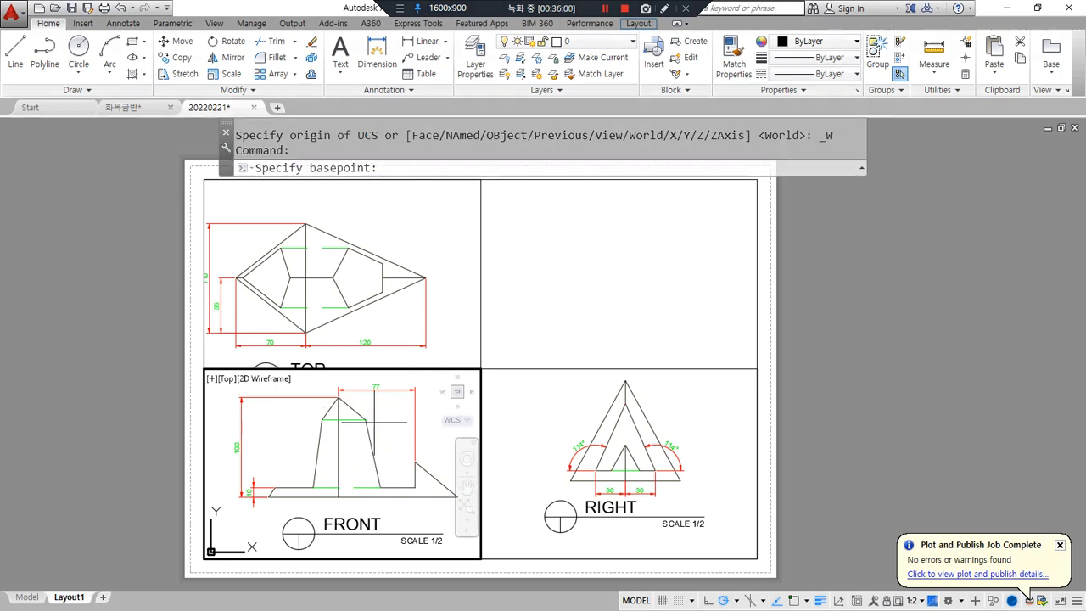
- Turn on the Endpoint and Intersection object snaps for picking the alignment points
click(806, 600)
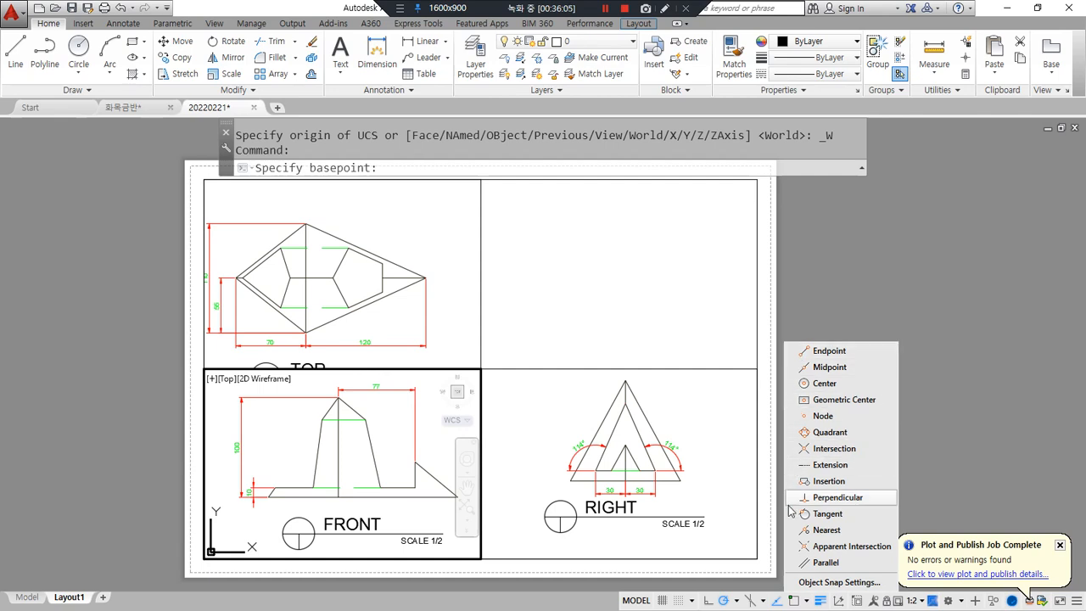
click(798, 353)
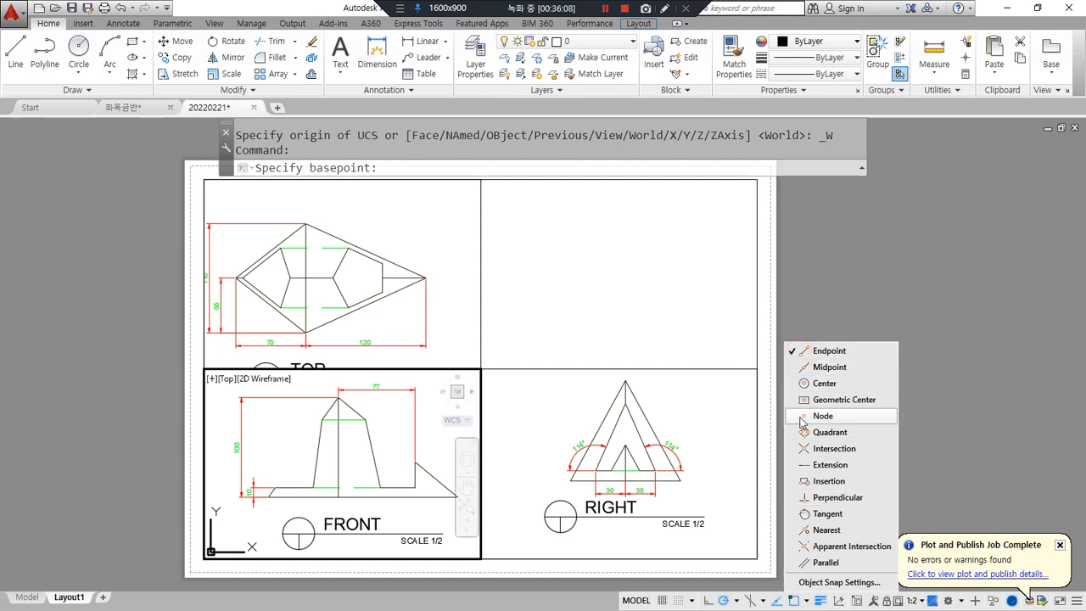
click(800, 450)
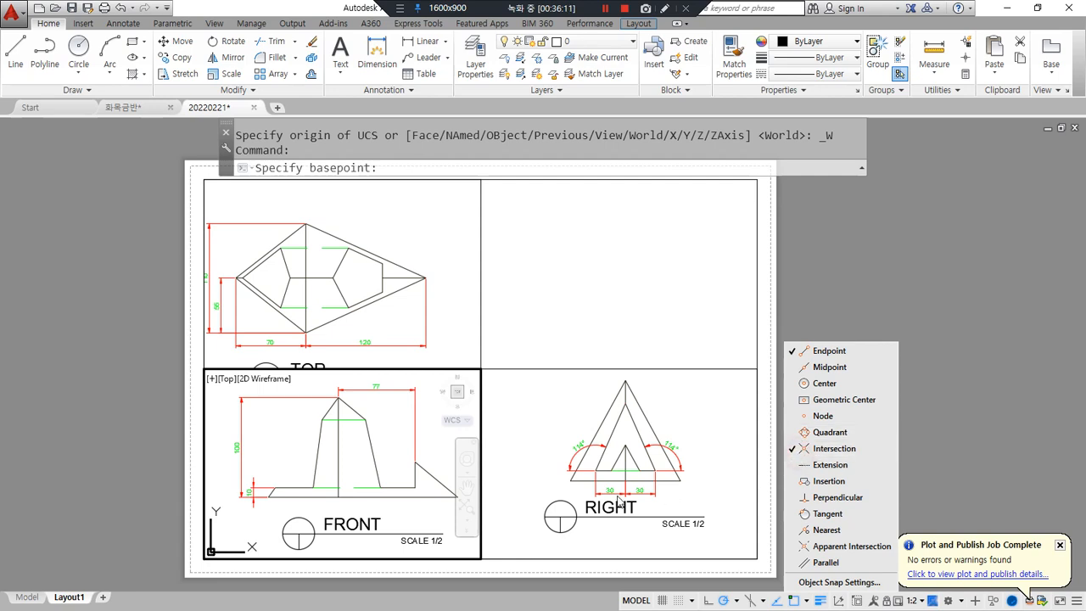
click(415, 462)
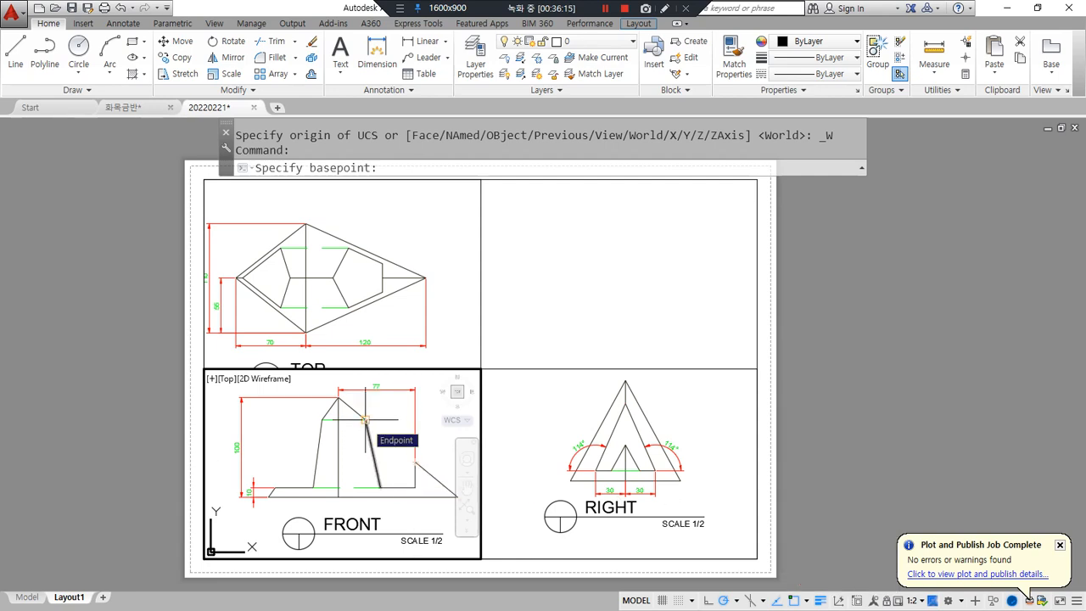
- Align the inner apex of the RIGHT view horizontally with the upper-right corner of the FRONT view's tapered body
click(365, 418)
click(538, 420)
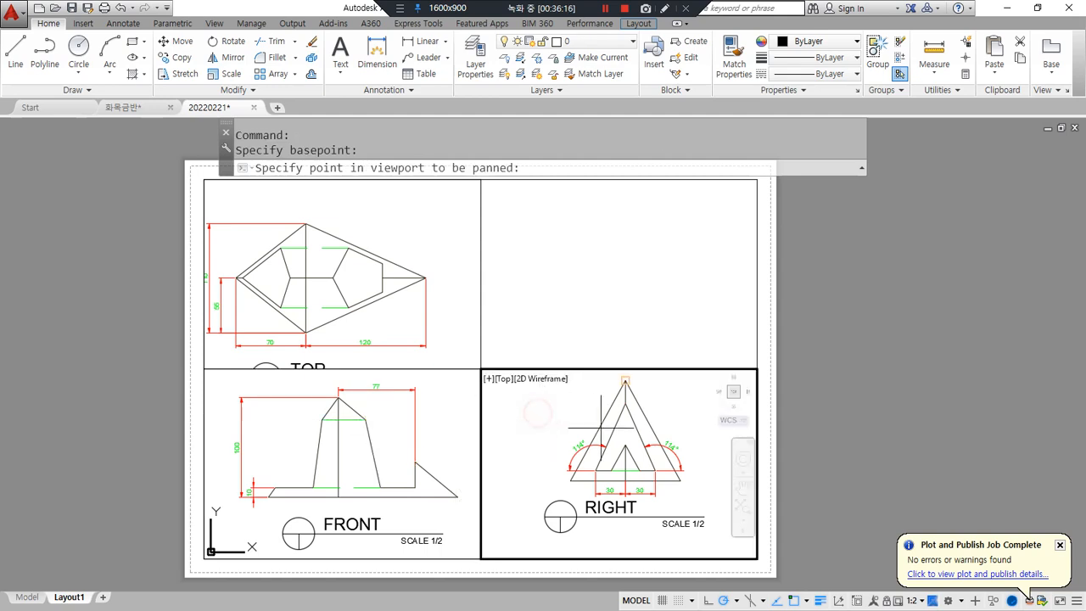
click(625, 413)
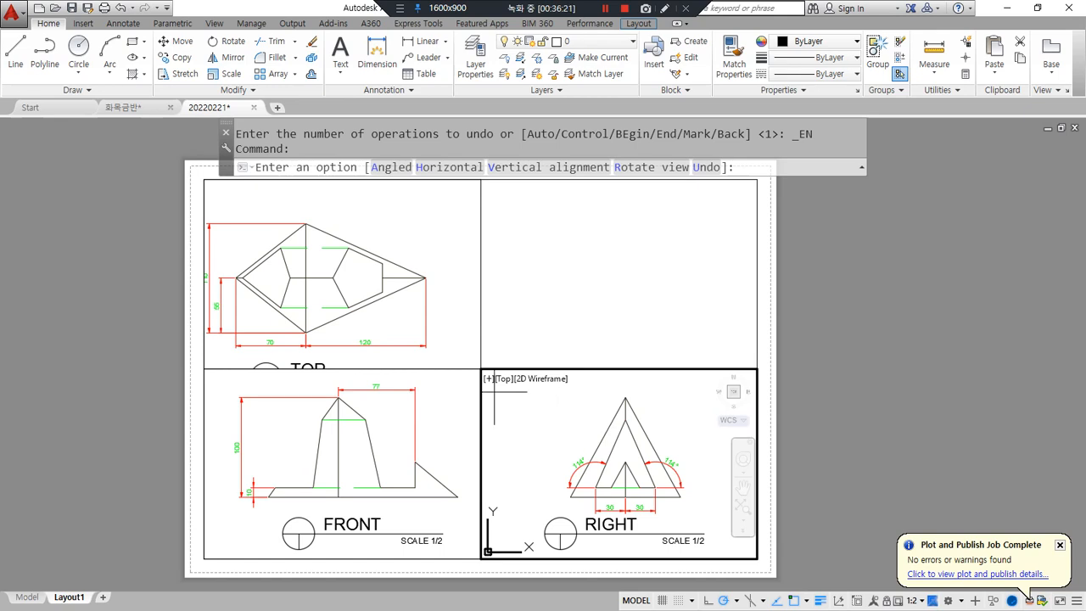
- Try to align the TOP view vertically with the FRONT view, matching the upper-right corner of the tapered body
click(510, 167)
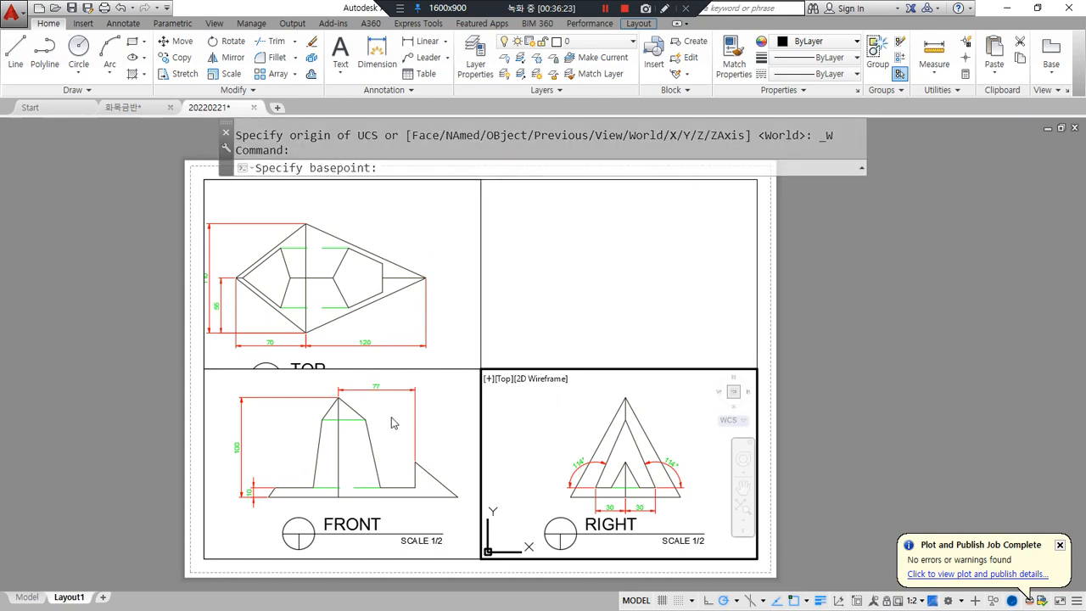
click(390, 421)
click(365, 419)
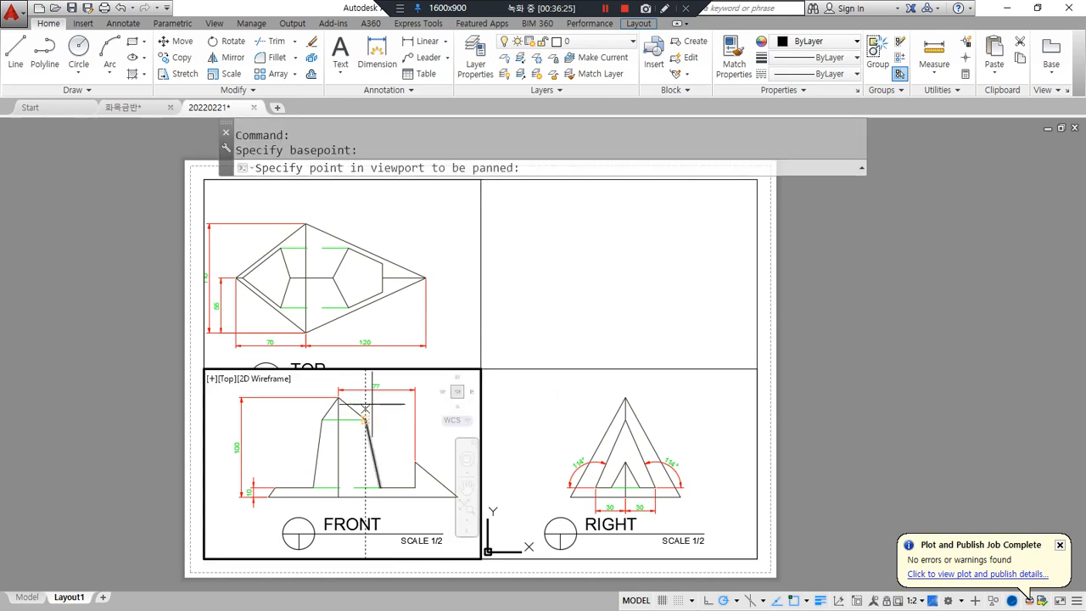
click(365, 289)
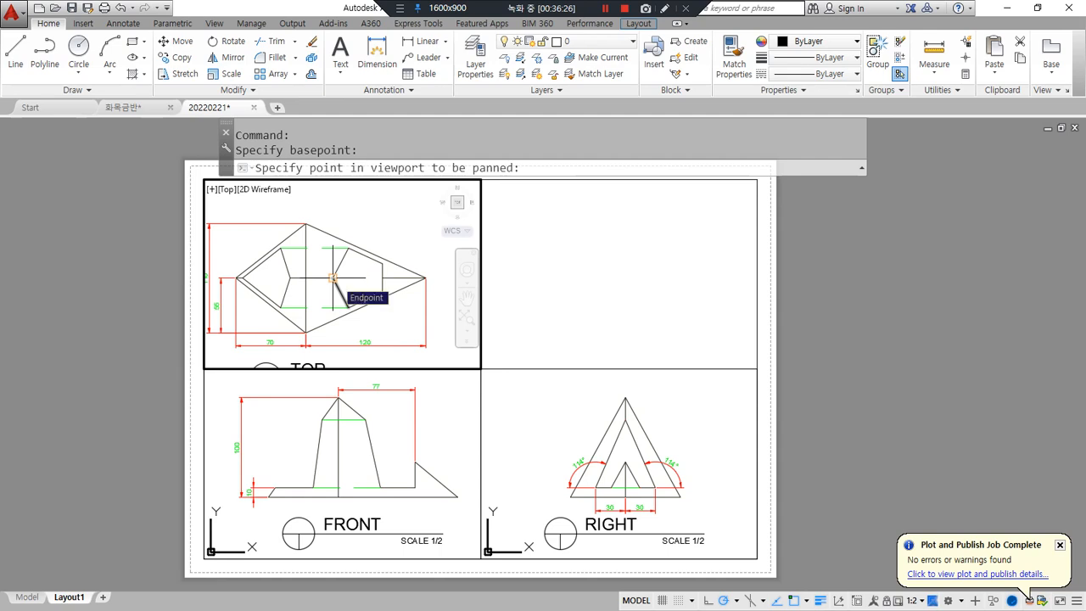
click(333, 278)
shift+middle_drag(344, 333, 342, 307)
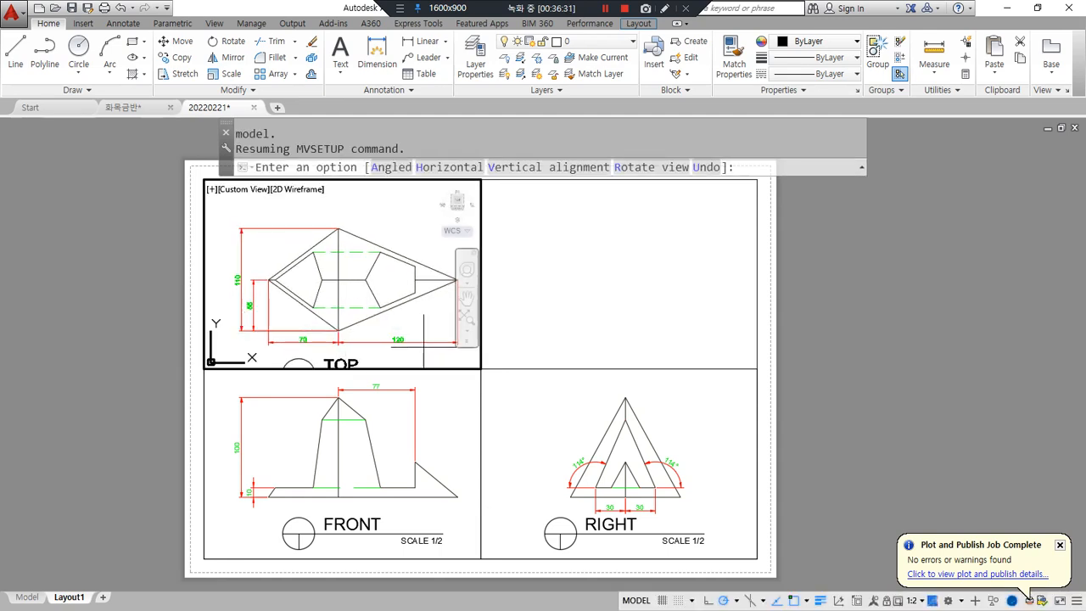
- Undo the orbit and the vertical alignment of the TOP view
key(ctrl+z)
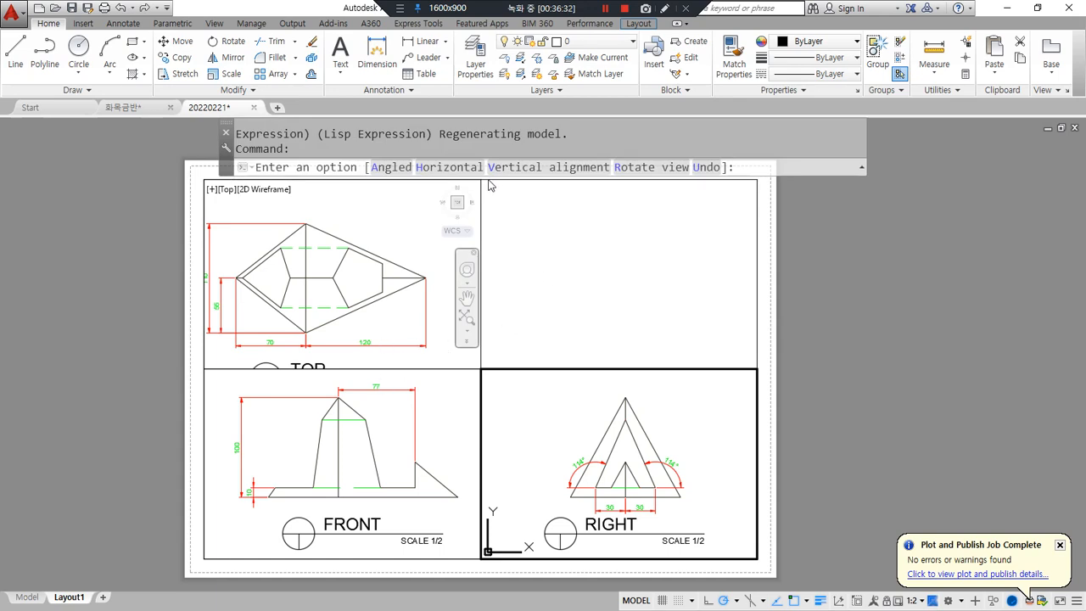
key(ctrl+z)
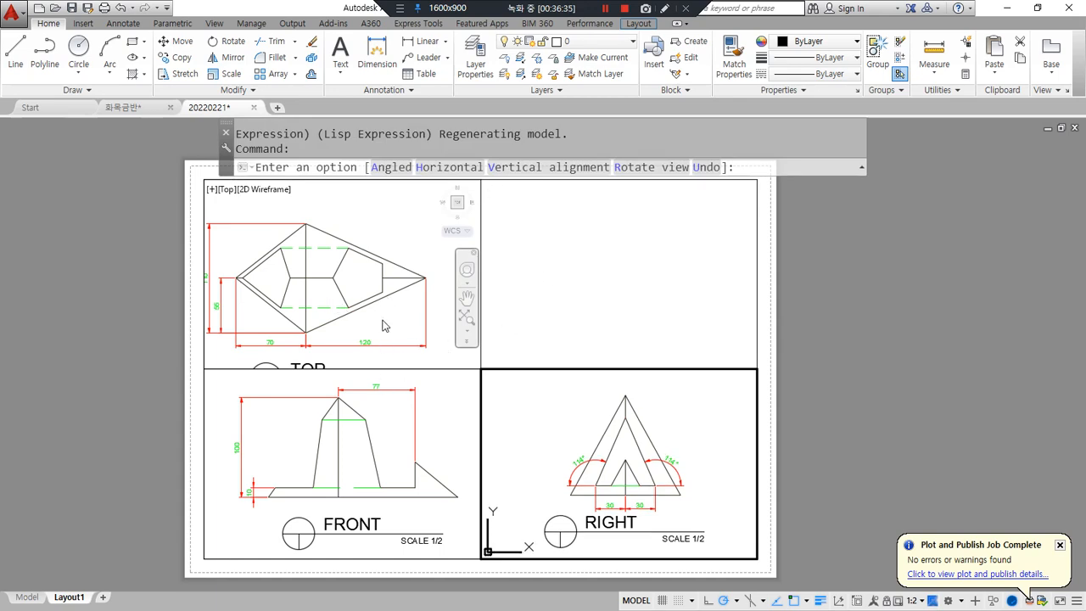
key(ctrl+z)
- Pan the TOP view up and to the right in its viewport to bring in its title, and leave MVSETUP
double_click(582, 295)
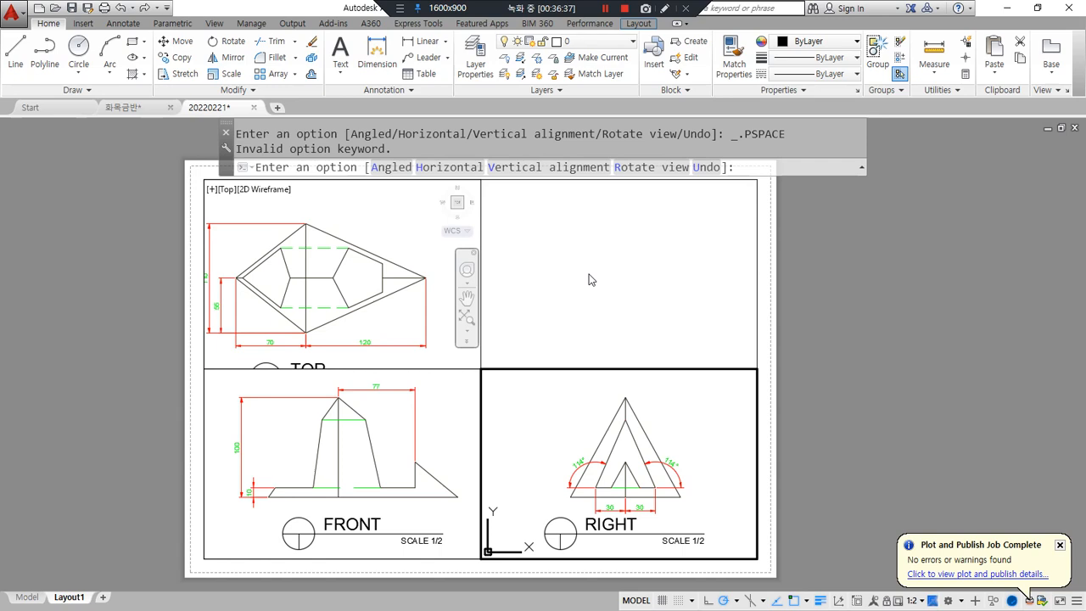
key(Return)
double_click(593, 293)
click(353, 314)
middle_drag(318, 319, 342, 299)
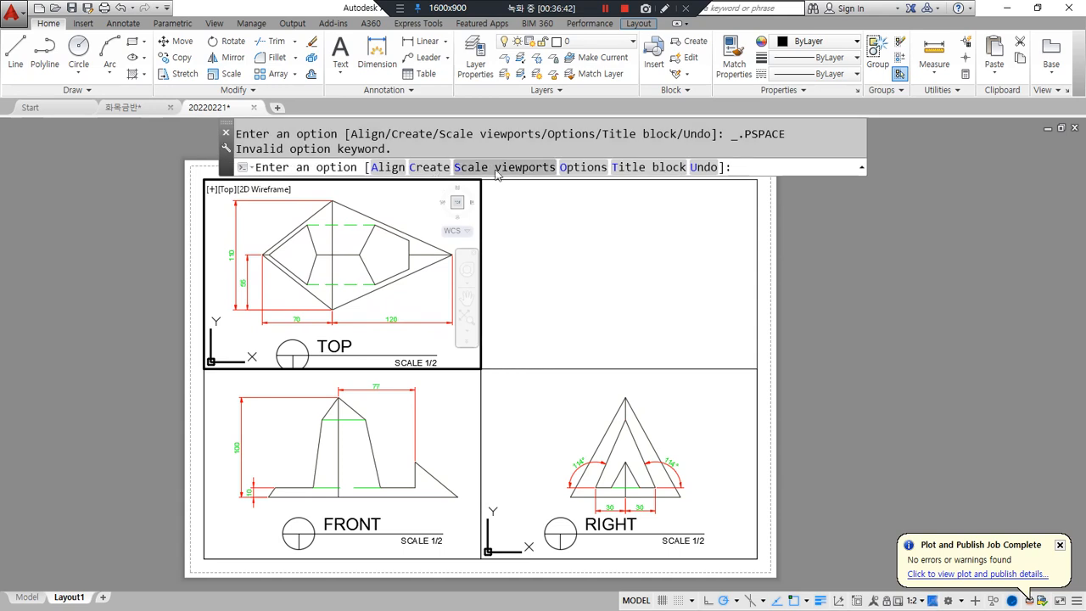
key(Escape)
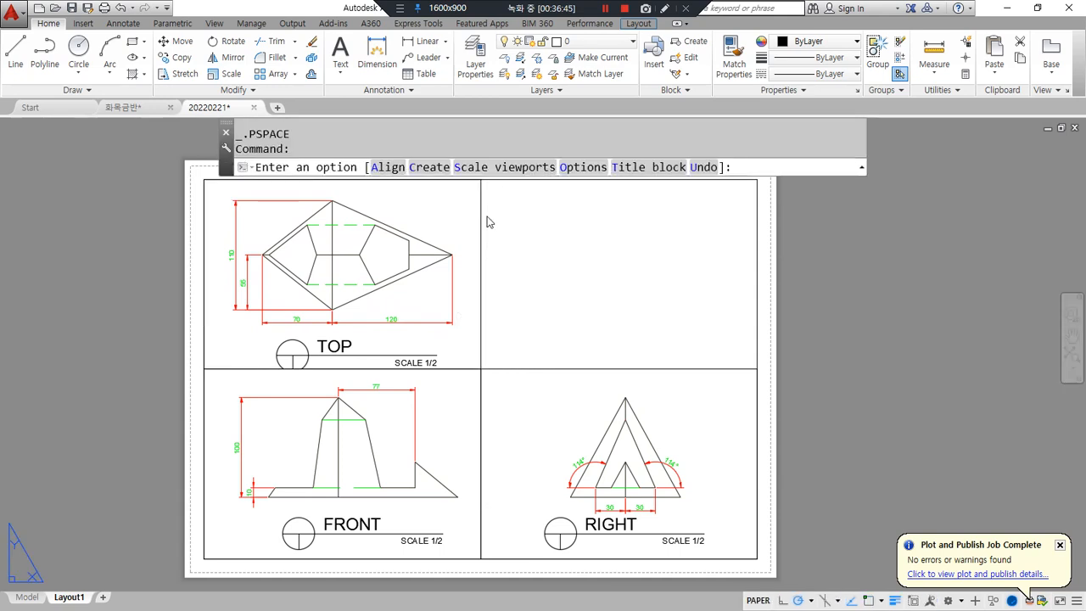
- Use MVSETUP horizontal alignment with endpoint snapping to align the RIGHT view to the upper-right corner of the FRONT view's tapered body
text(mvsetup)
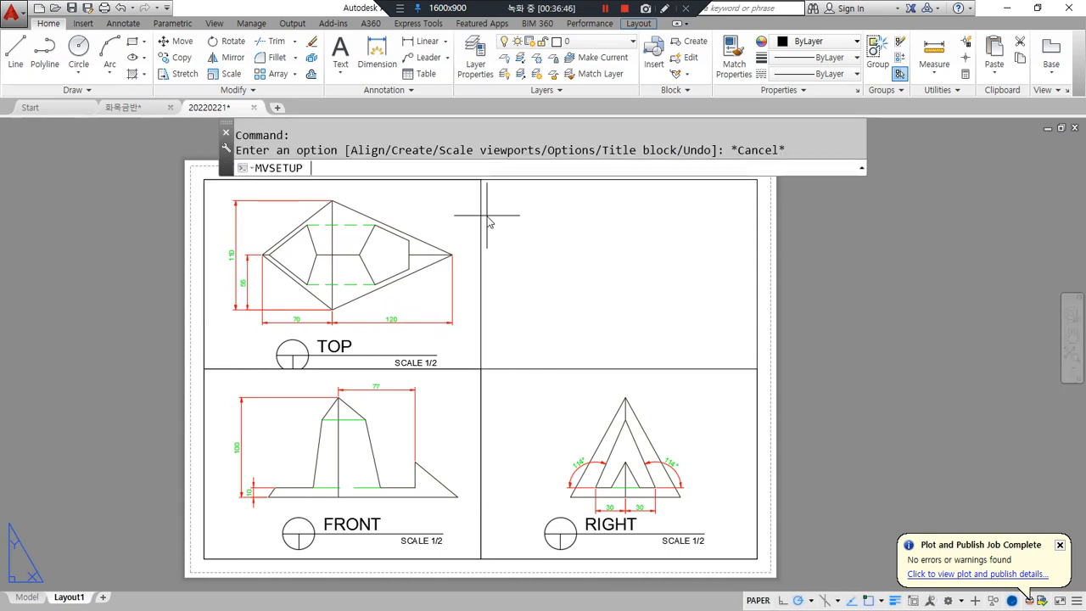
key(Return)
click(387, 167)
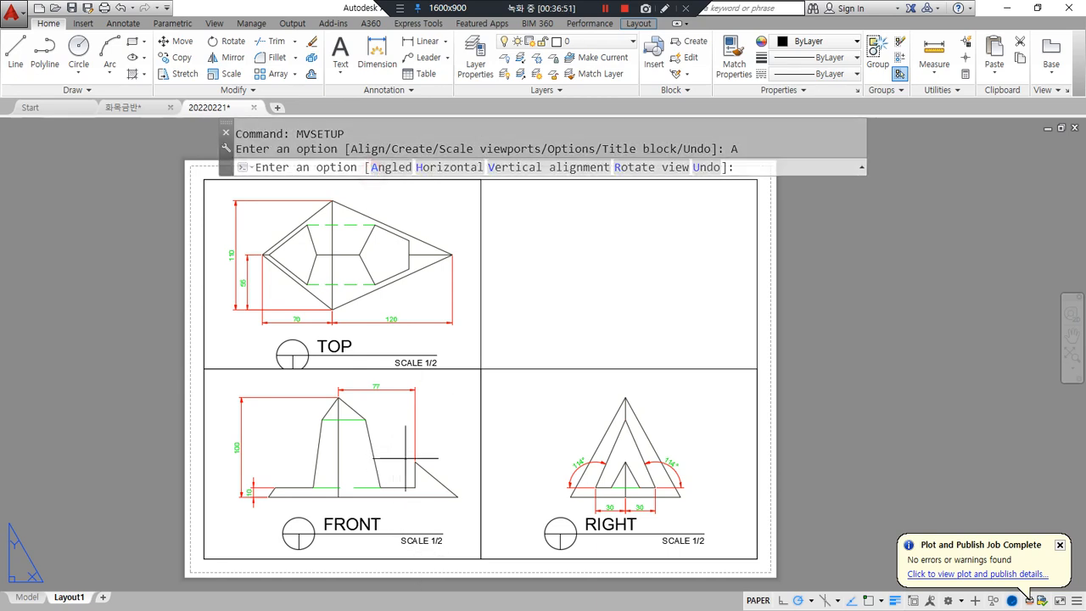
click(441, 168)
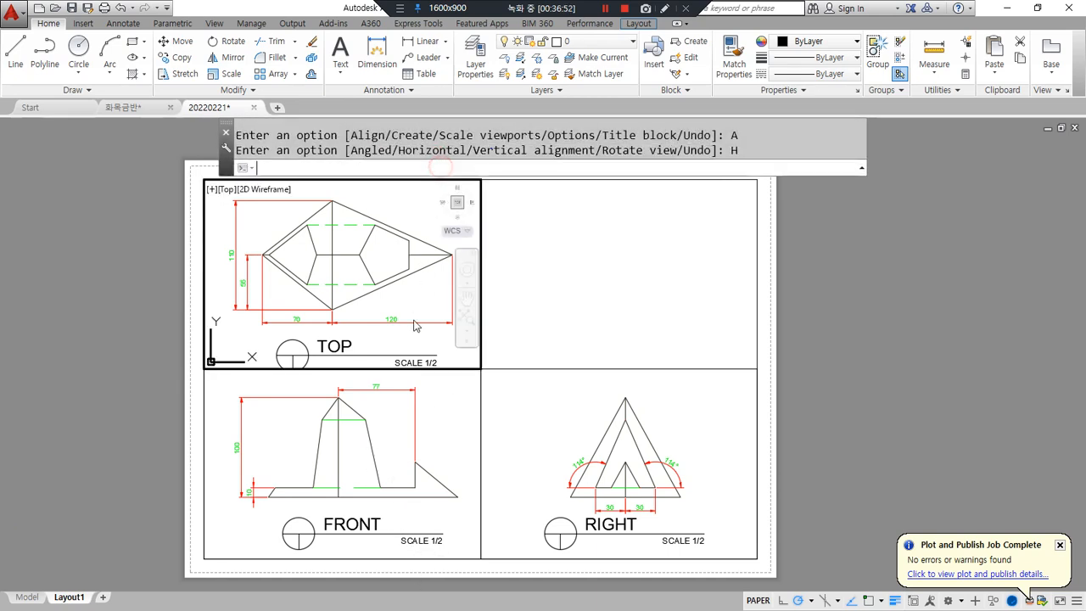
click(373, 436)
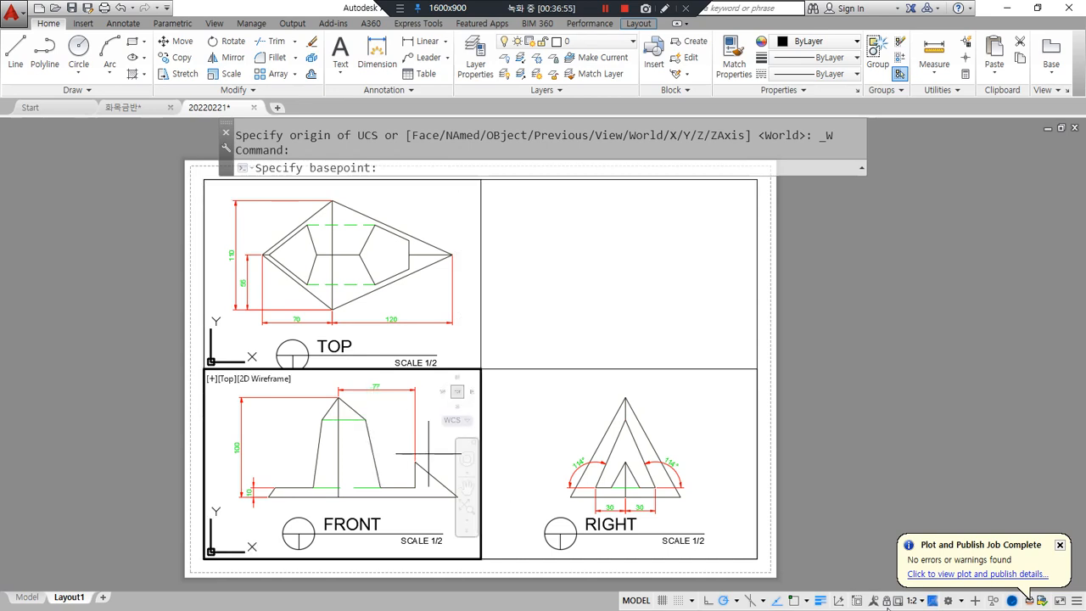
click(806, 601)
click(828, 350)
click(365, 420)
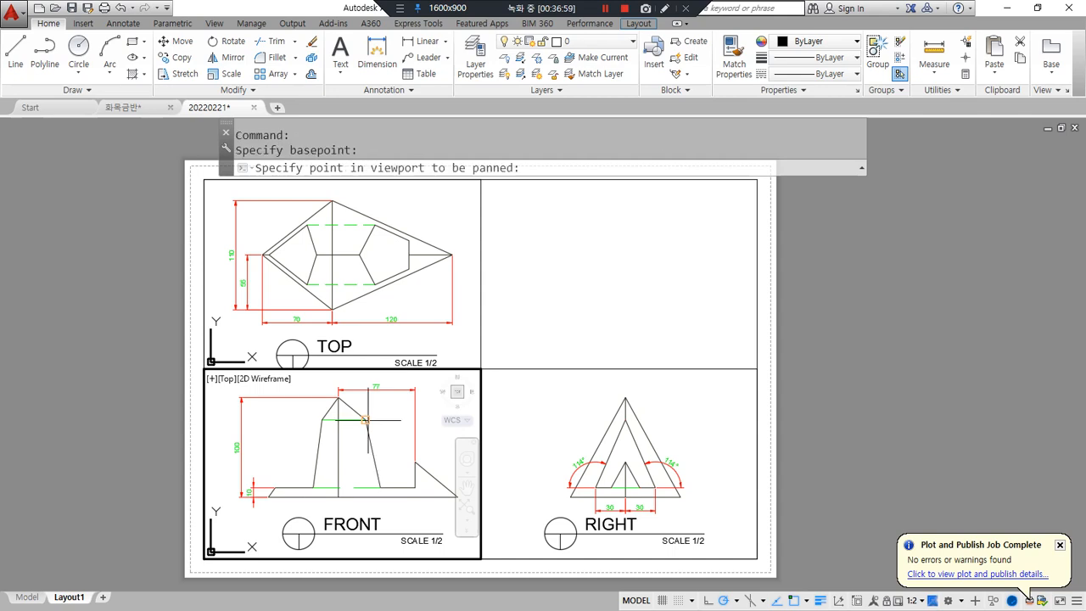
click(569, 430)
click(563, 461)
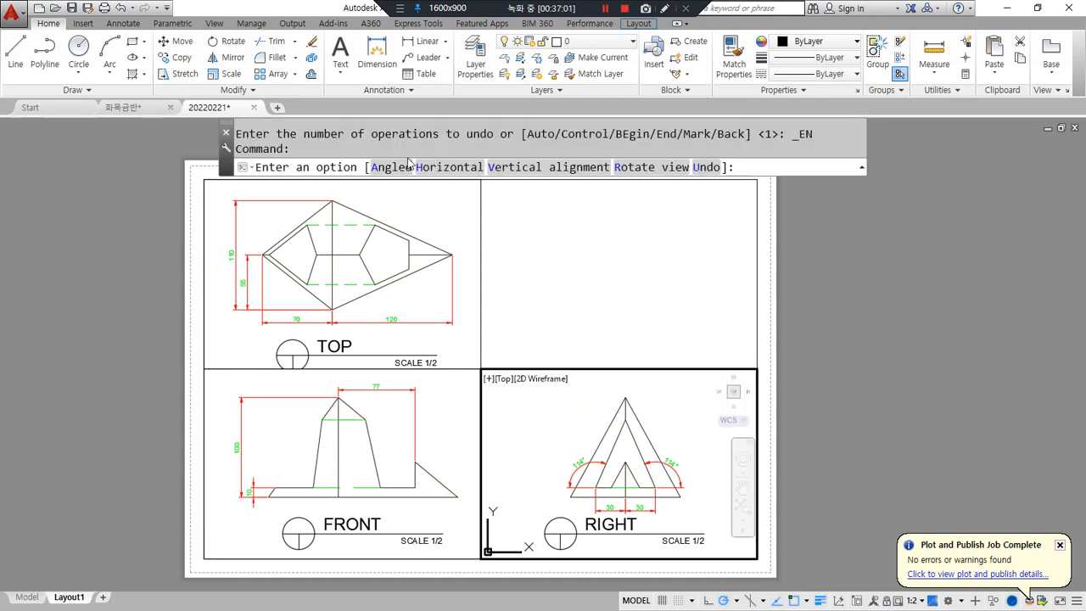
- Align the TOP view vertically with the FRONT view, matching the ridge's right end to the tapered body's upper-right corner
click(454, 168)
click(382, 424)
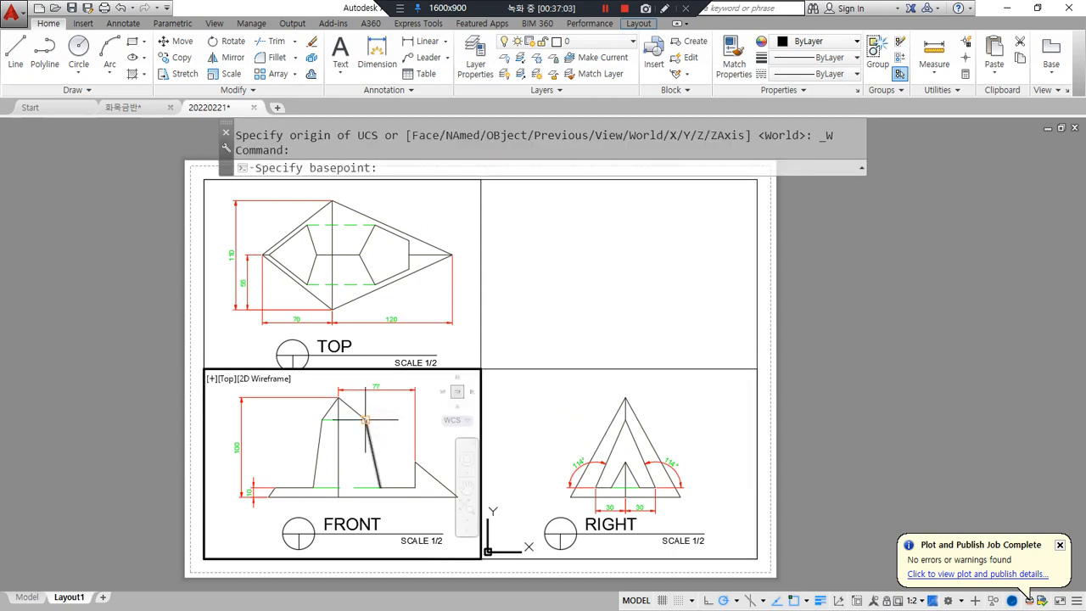
click(366, 420)
click(361, 259)
click(359, 254)
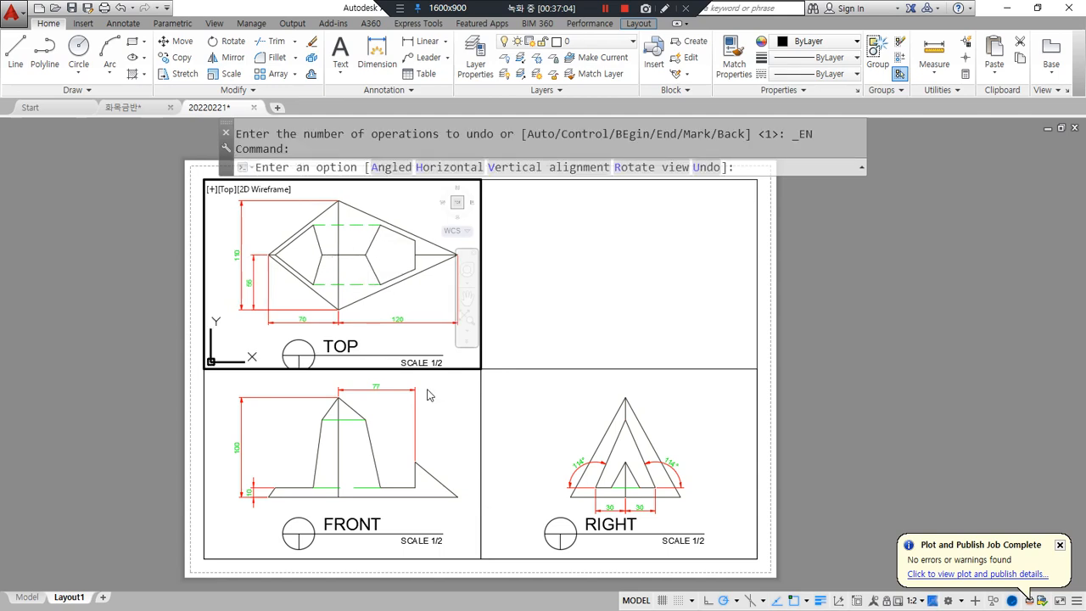
key(Return)
- Leave MVSETUP and revert the viewports to their state before scaling and alignment, in paper space
double_click(642, 282)
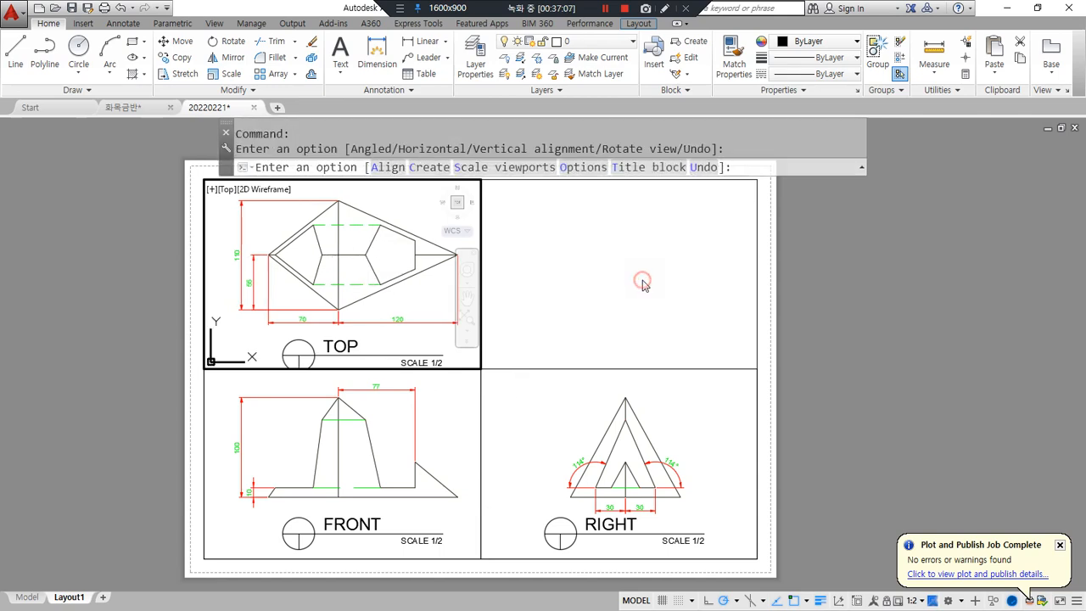
key(Escape)
double_click(639, 284)
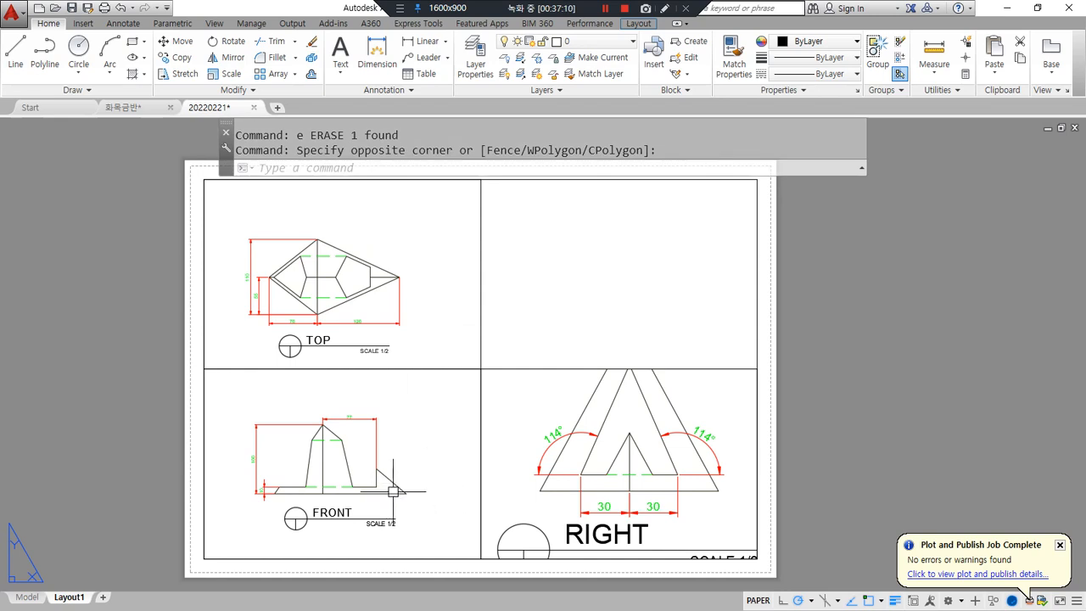
- Switch to the Notepad command list and add the line "Zoom" below MVSETup
key(alt+Tab)
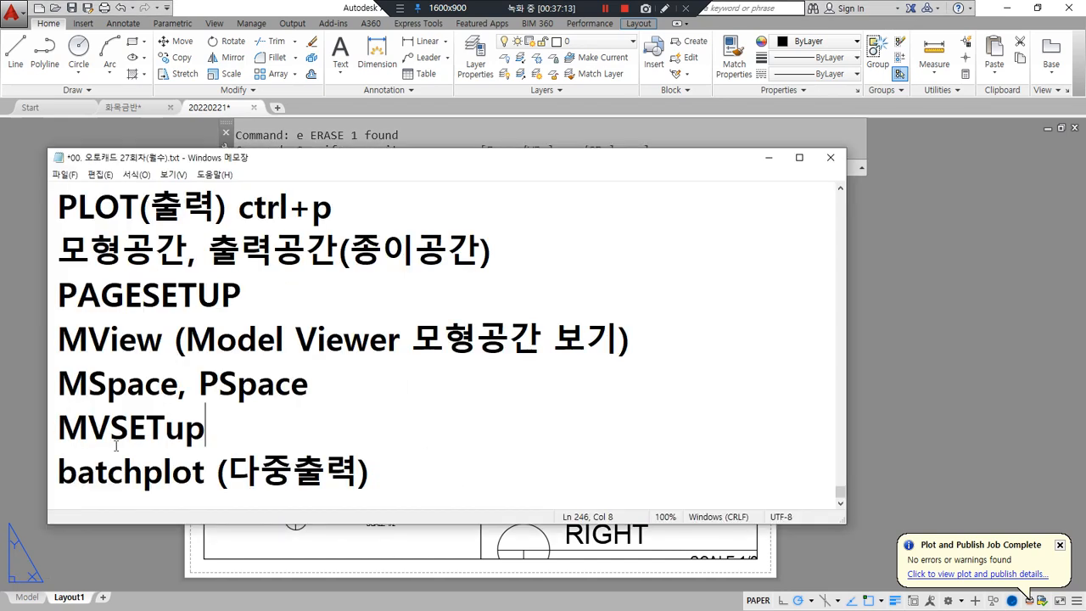
key(Return)
text(ㅋ)
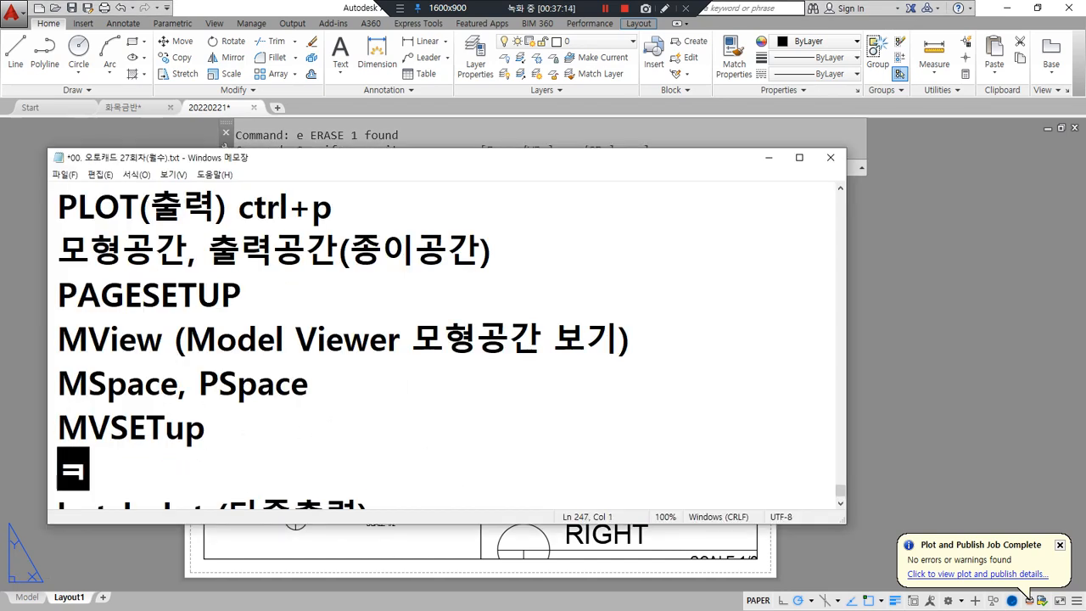
key(BackSpace)
text(Z)
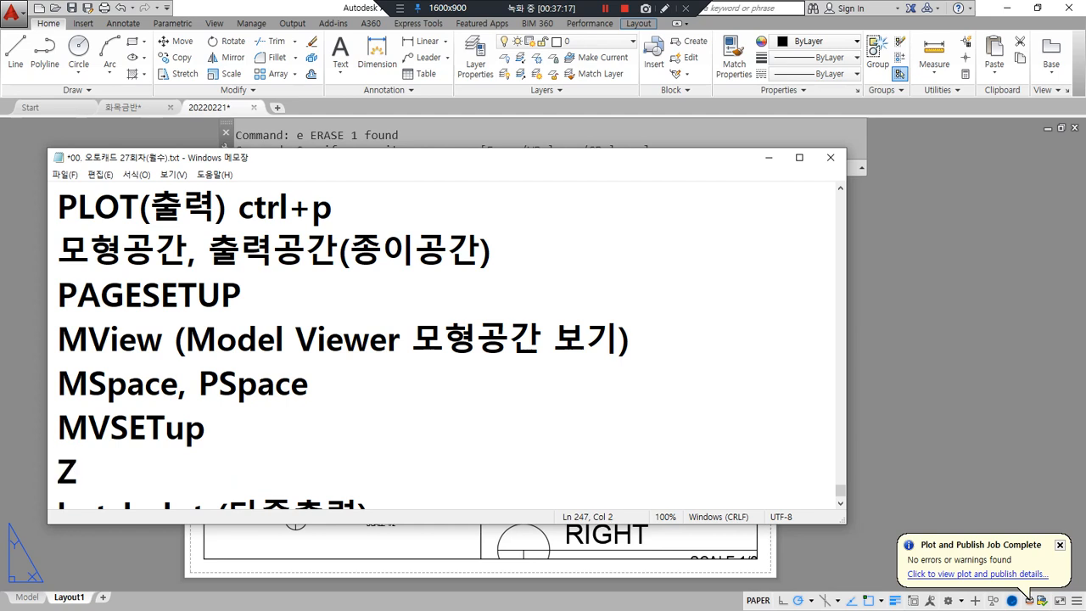
text(oom)
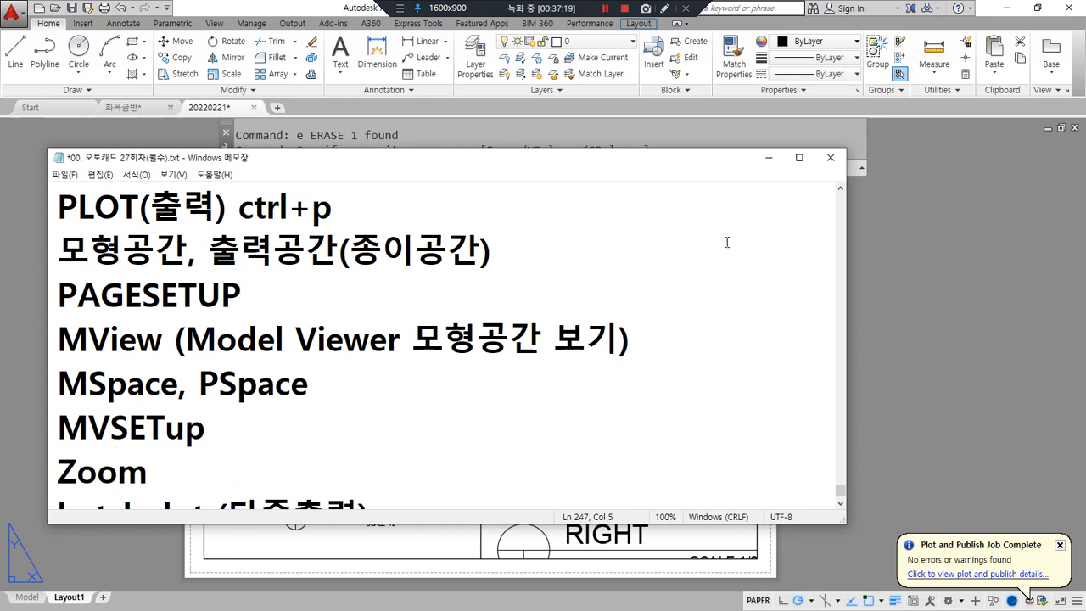
- Switch to the 화목금반 drawing and zoom its floor plan sheet with scale factor 1
click(123, 106)
scroll(247, 537, down, 8)
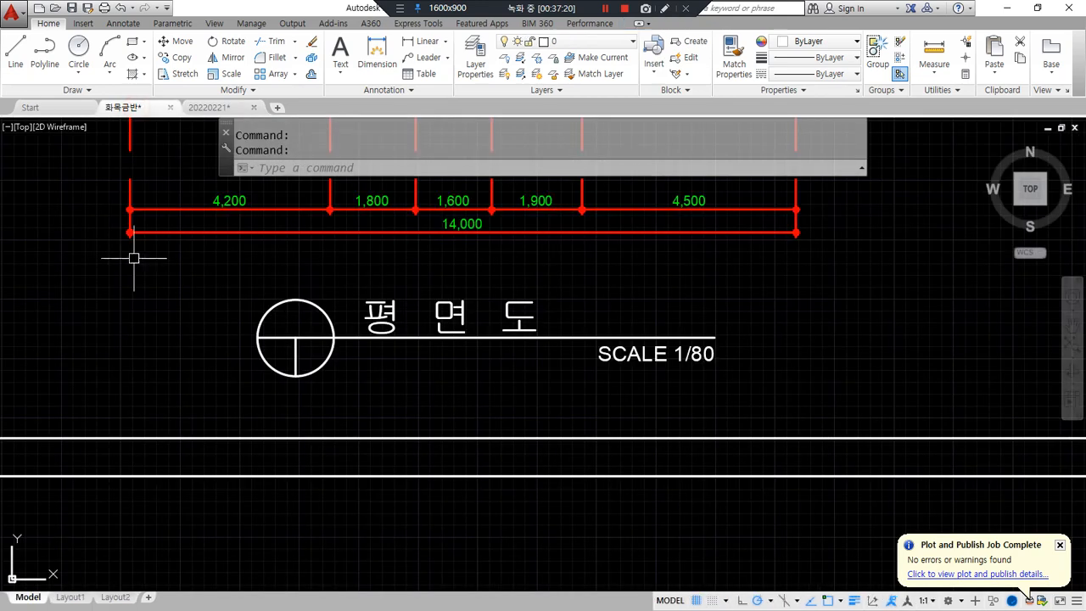
middle_drag(244, 515, 399, 413)
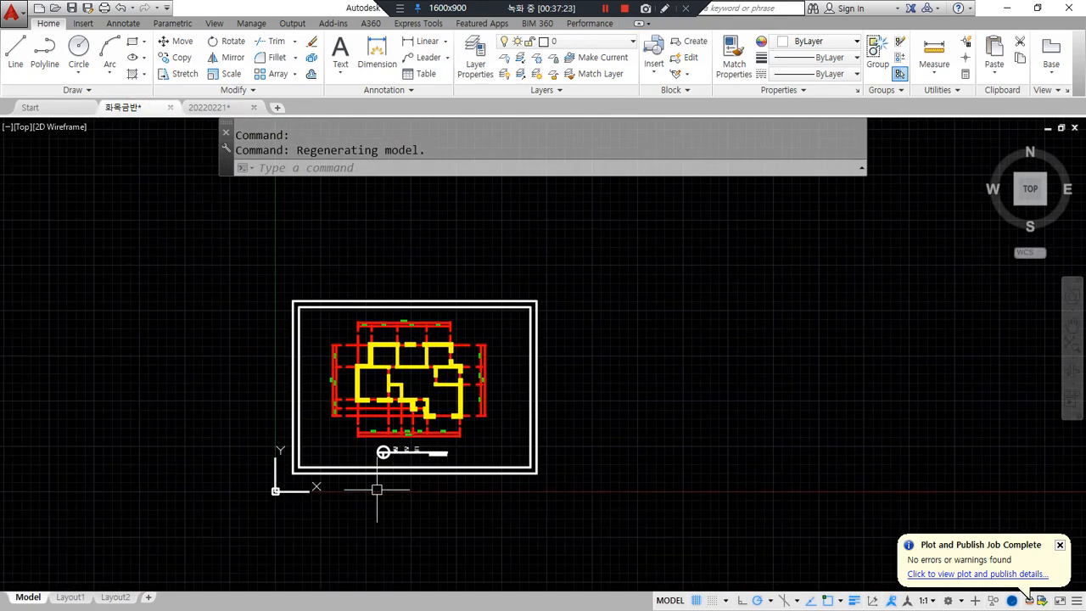
text(z)
key(Return)
mouse_move(776, 204)
mouse_down()
mouse_move(785, 142)
mouse_move(769, 211)
mouse_up()
text(1)
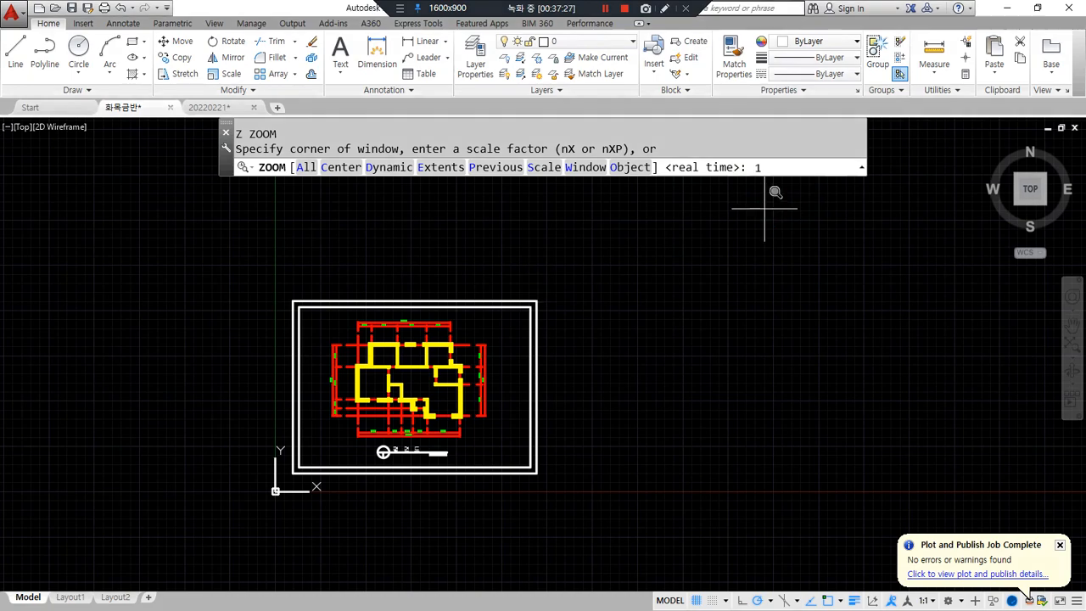
key(Return)
- Zoom the floor plan with scale factor 1 again from a closer view
scroll(734, 232, down, 3)
scroll(292, 379, down, 2)
scroll(318, 378, down, 4)
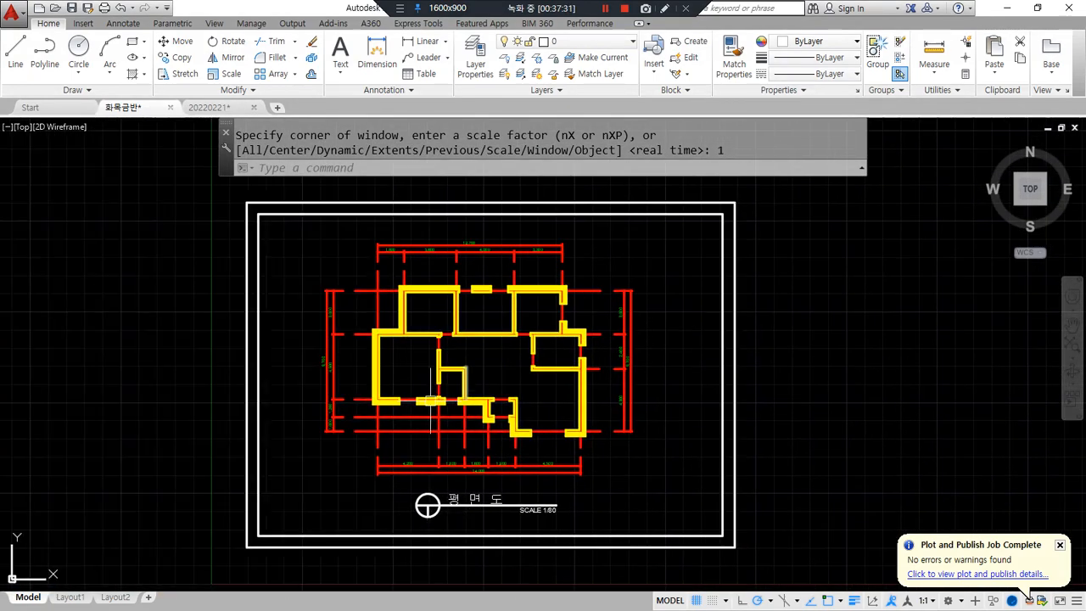
scroll(431, 397, up, 3)
scroll(431, 397, up, 5)
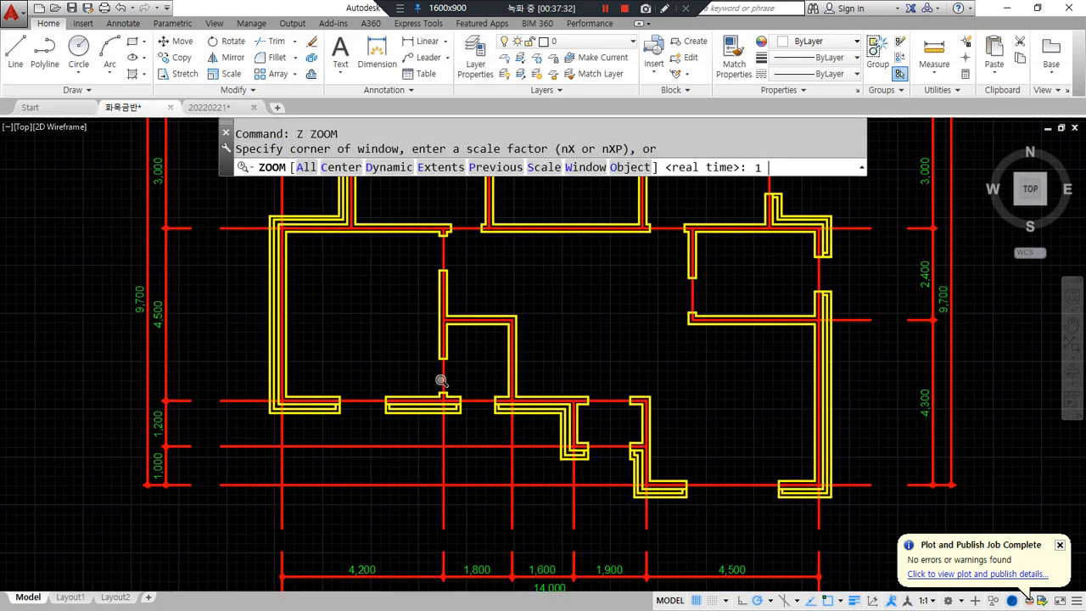
scroll(243, 405, down, 4)
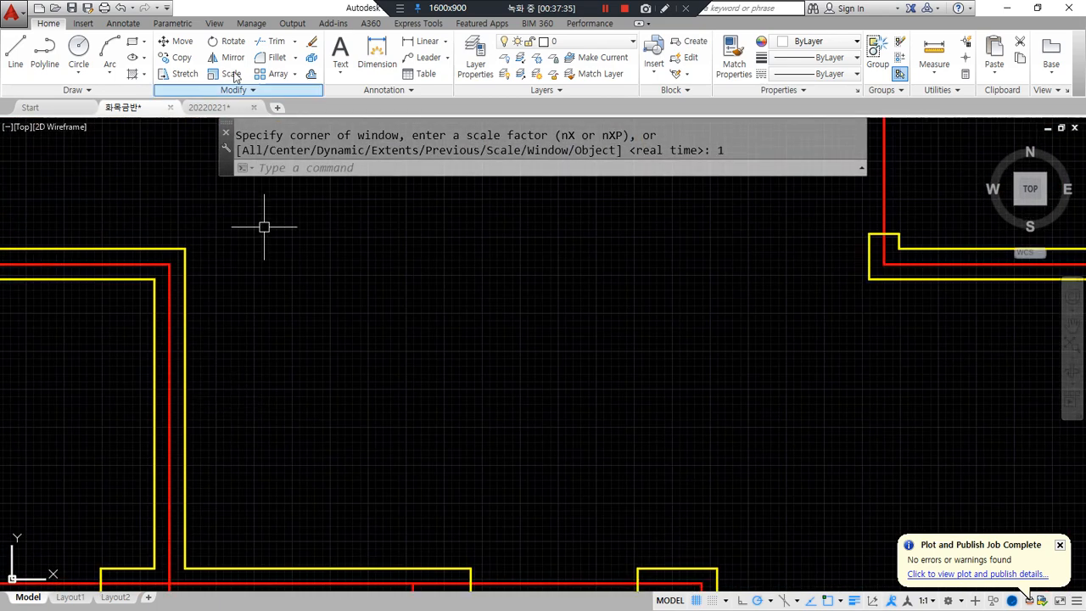
- Switch to the 20220221 drawing's model space, zoom with scale factor 1, and centre the FRONT view
click(207, 109)
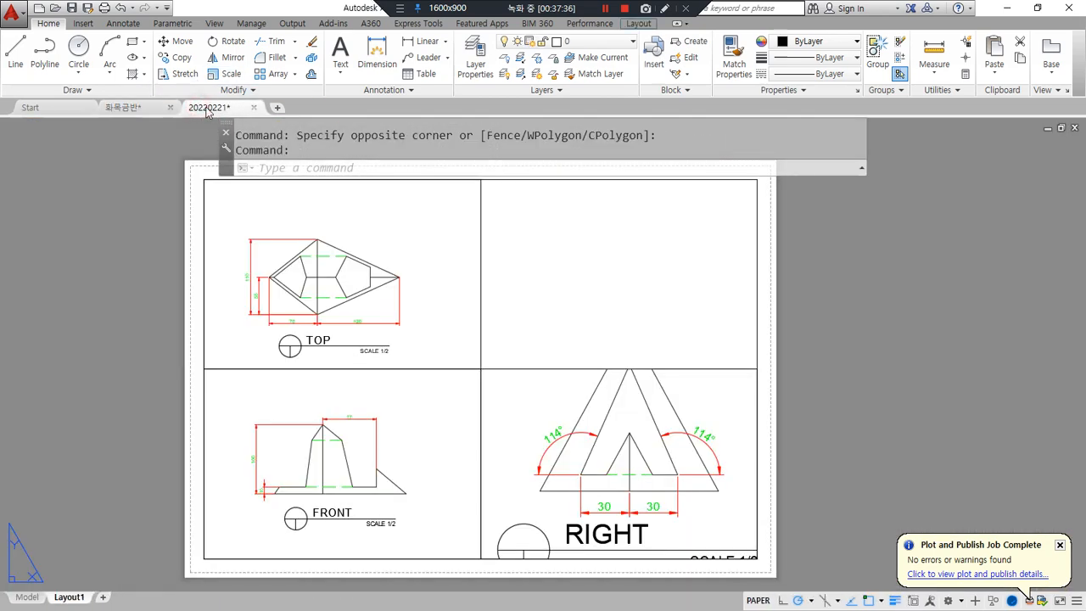
click(28, 598)
text(z)
key(Return)
text(1)
scroll(469, 386, up, 4)
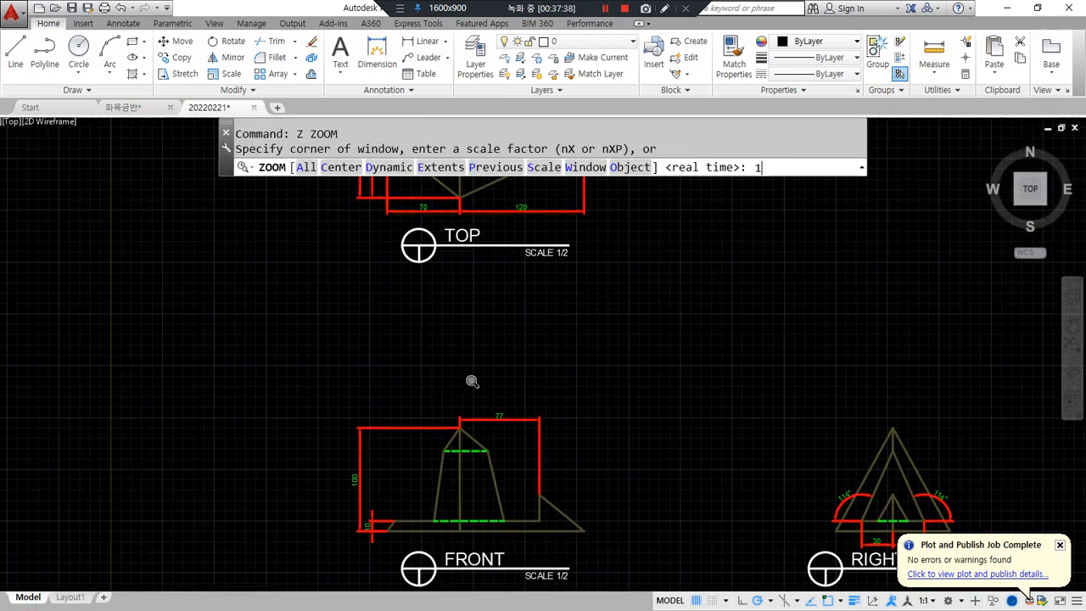
key(Return)
middle_drag(396, 483, 479, 290)
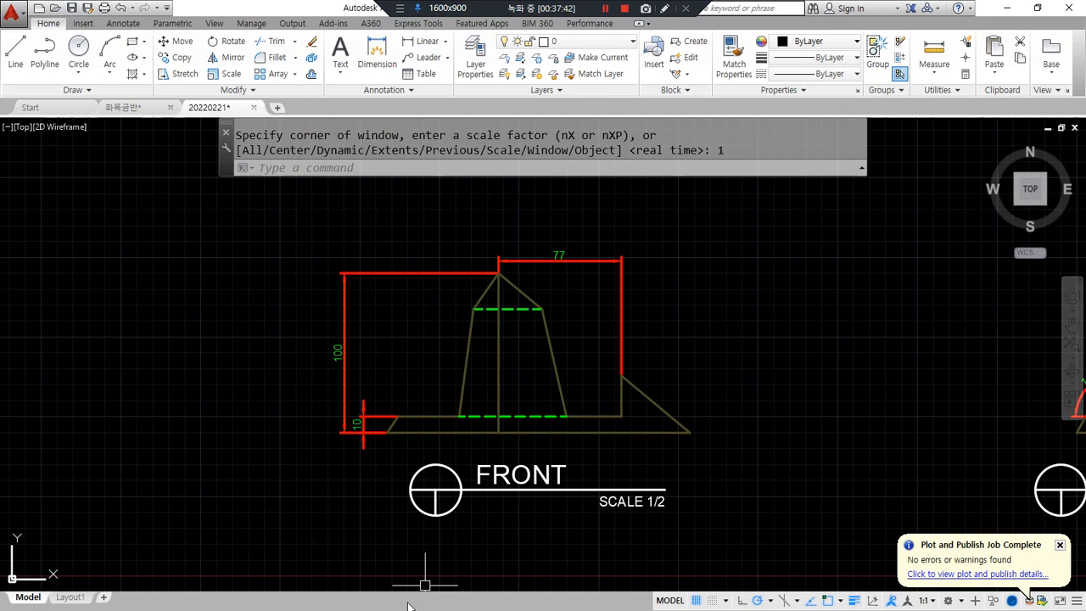
- Zoom the FRONT view with scale factor 2, followed by scale factor 3
text(z)
key(Return)
text(2)
key(Return)
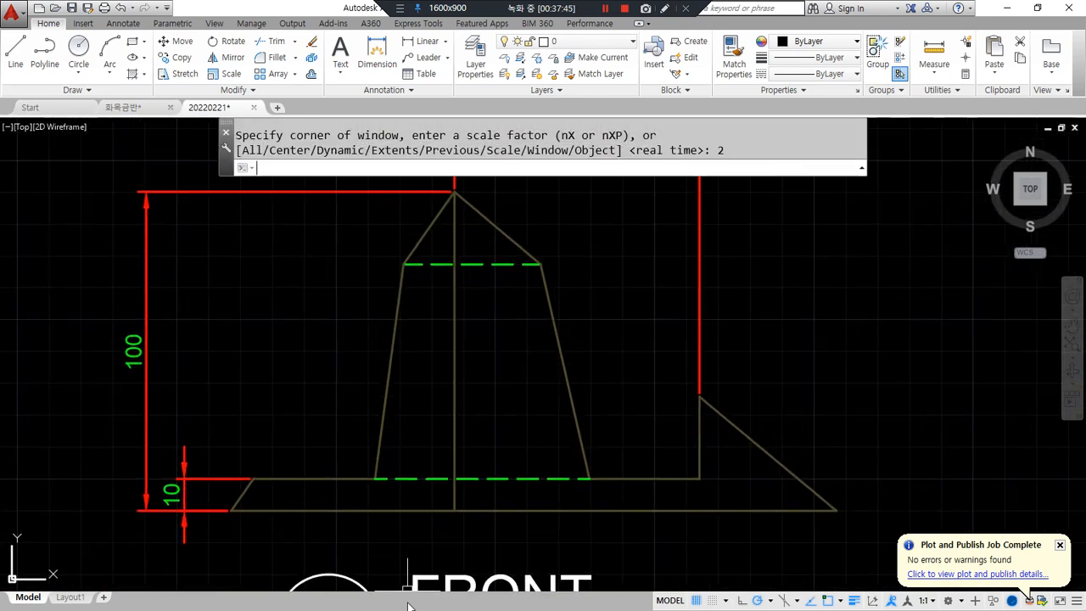
text(z)
key(Return)
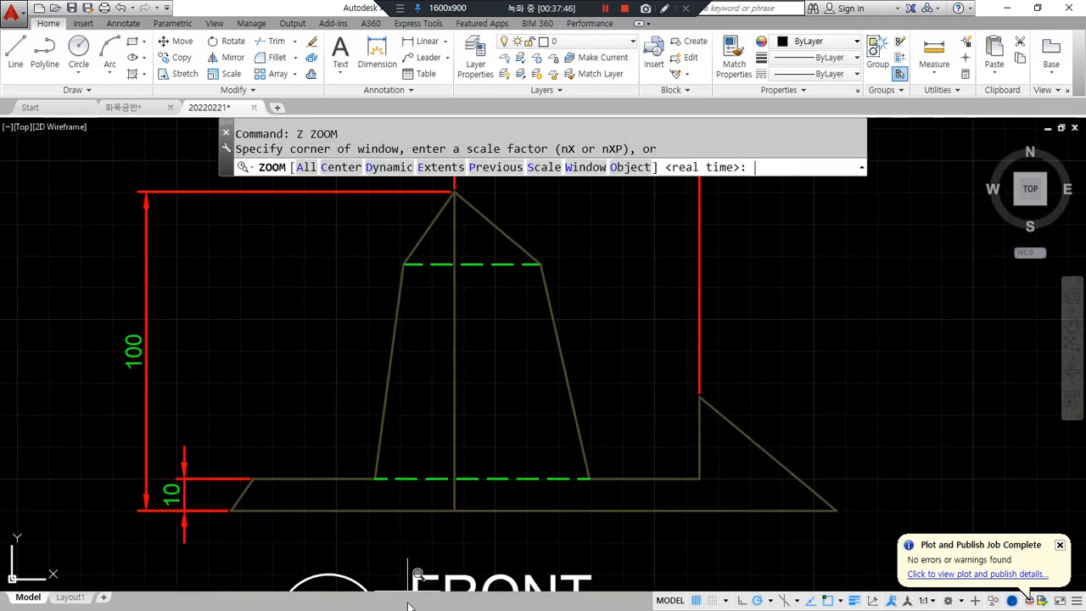
text(3)
key(Return)
- Zoom the FRONT view with absolute scale factor 2 three times in a row
text(z)
key(Return)
text(2)
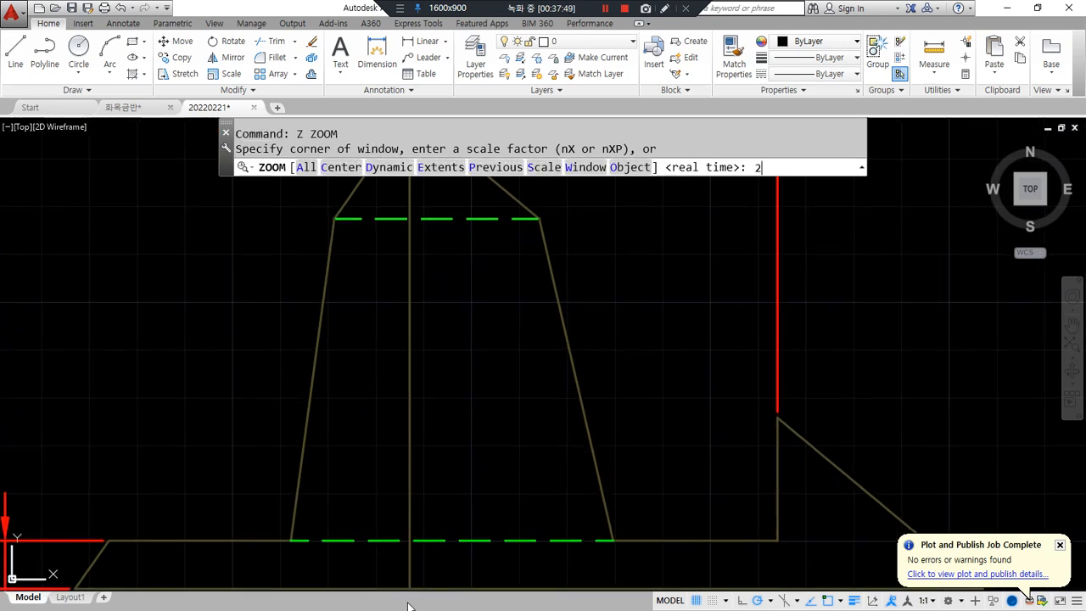
key(Return)
text(z)
key(Return)
text(2)
key(Return)
text(z)
key(Return)
text(2)
key(Return)
- Zoom the FRONT view with absolute scale factor 1 twice in a row
text(z)
key(Return)
text(1)
key(Return)
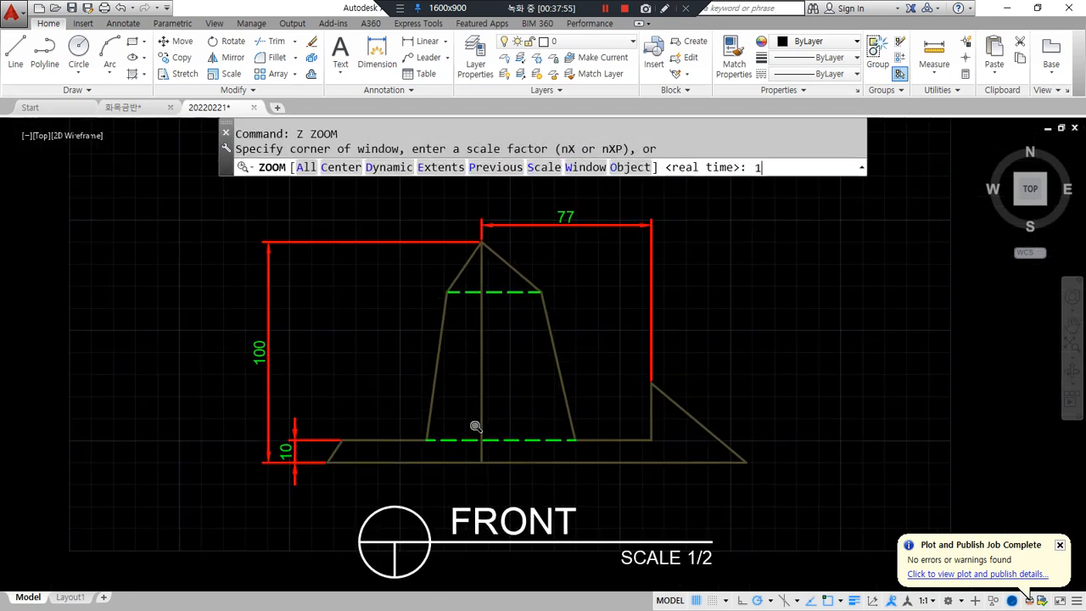
text(z)
key(Return)
text(1)
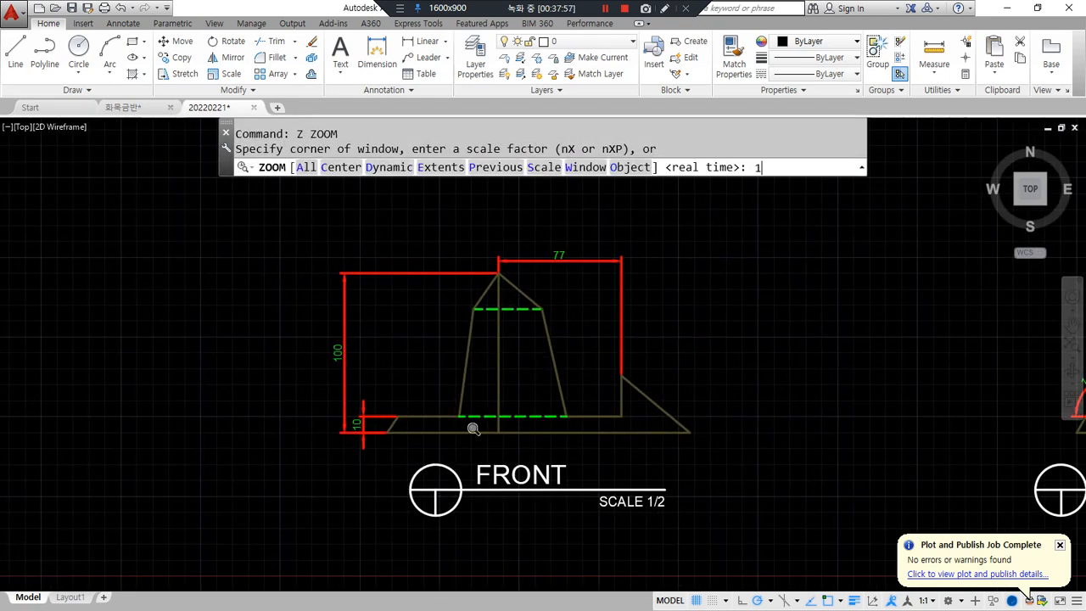
key(Return)
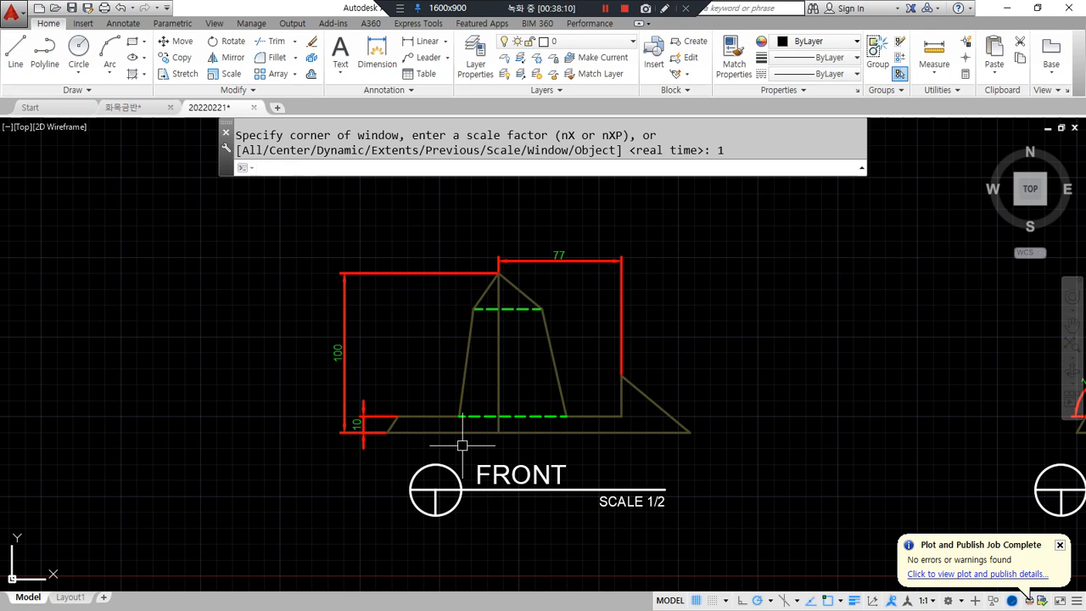
- Zoom the model views with scale factors 0.5, 0.3 and 0.5 in succession
text(z)
key(Return)
text(0.5)
key(Return)
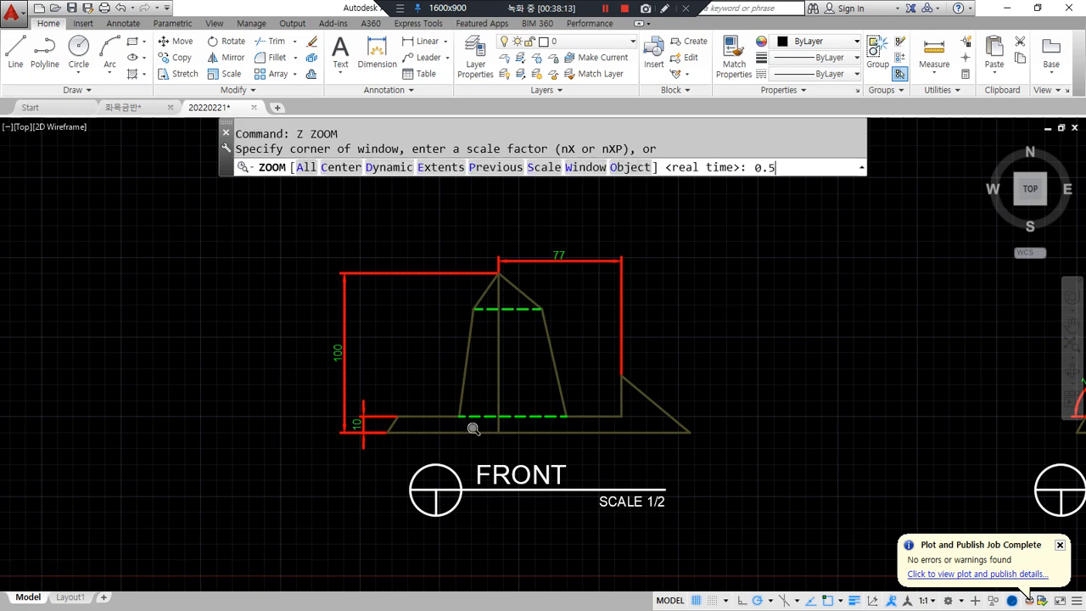
key(Return)
text(0.3)
key(Return)
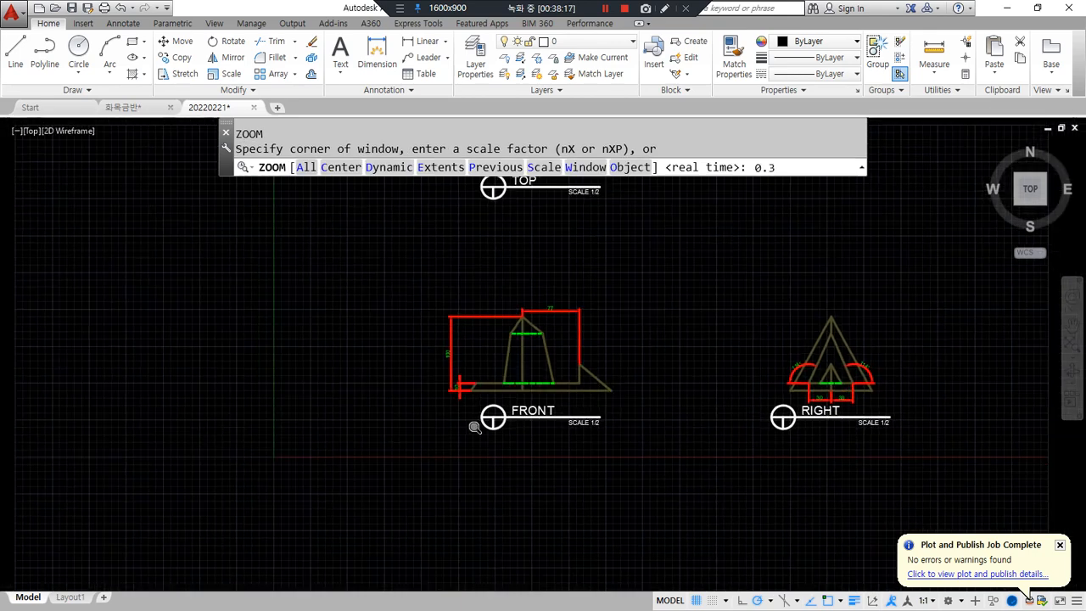
key(Return)
text(0.)
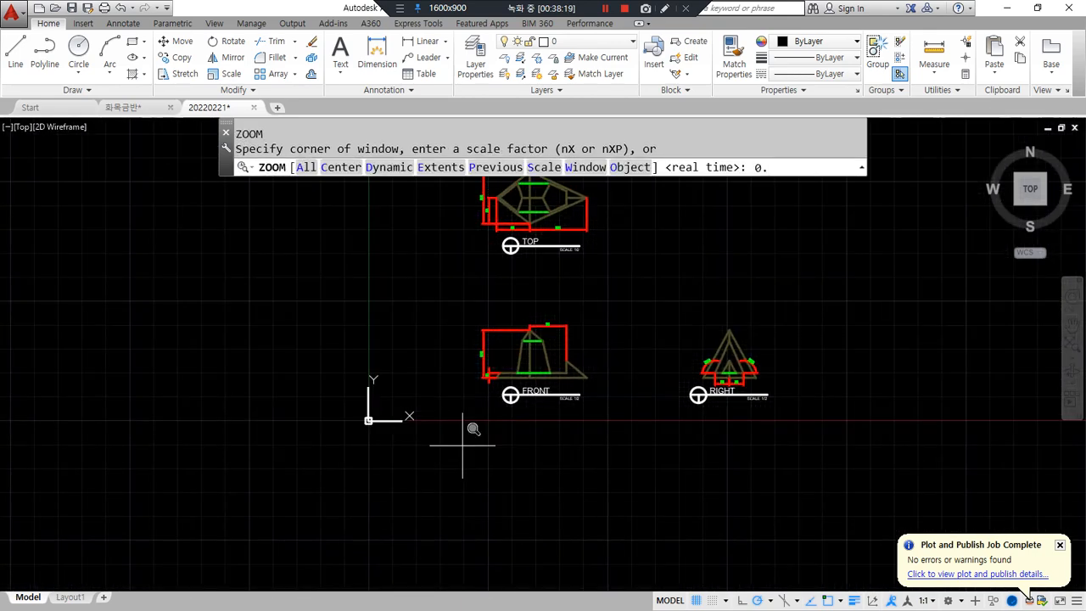
key(Return)
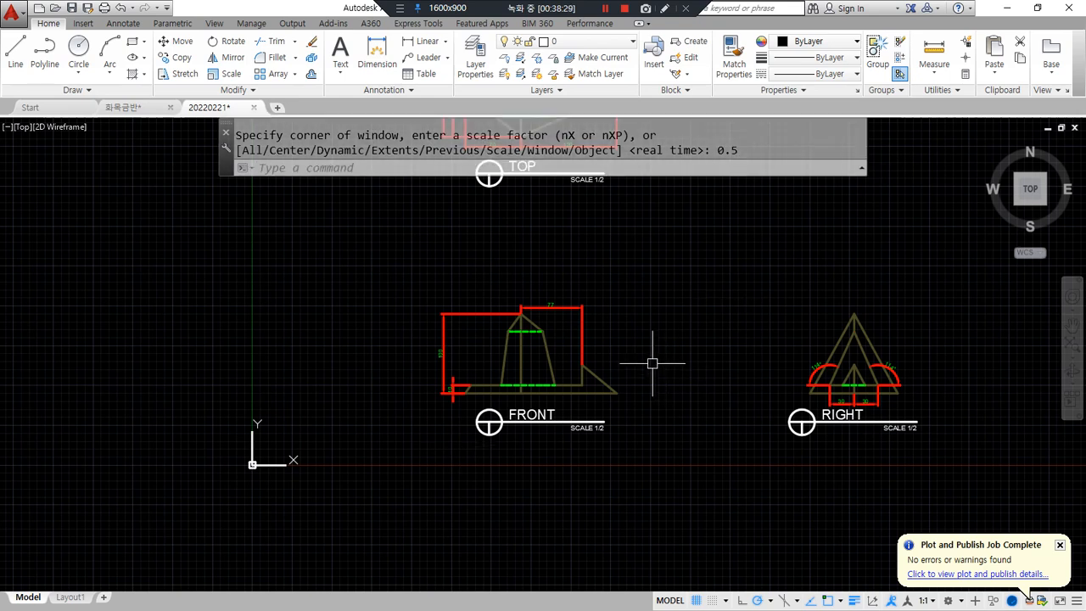
- Enlarge the model view twice with the relative zoom factor 2x
text(z)
key(Return)
text(2x)
key(Return)
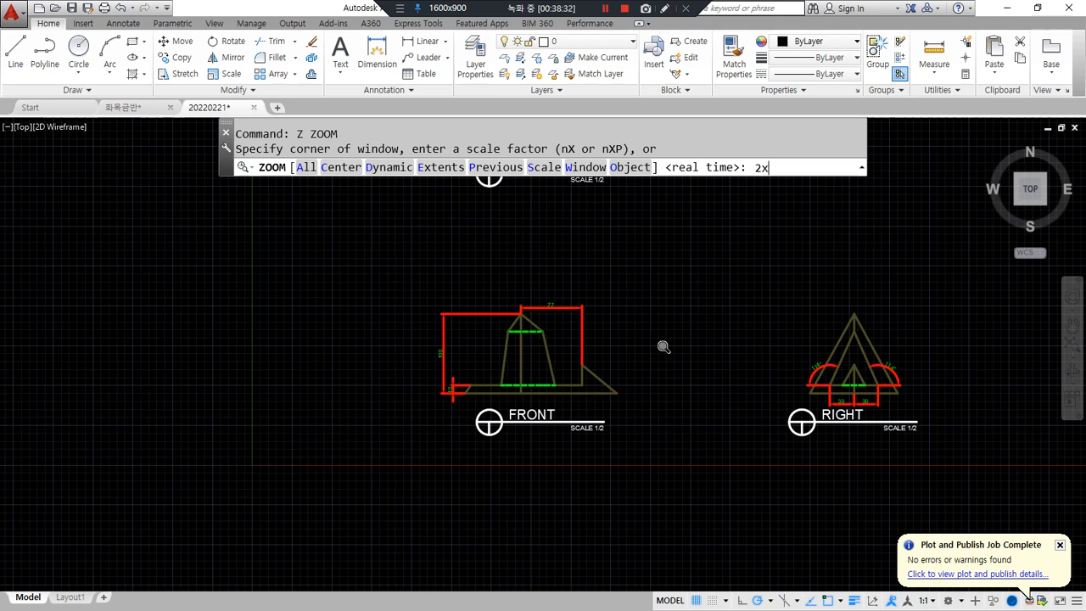
key(Return)
text(2)
key(Return)
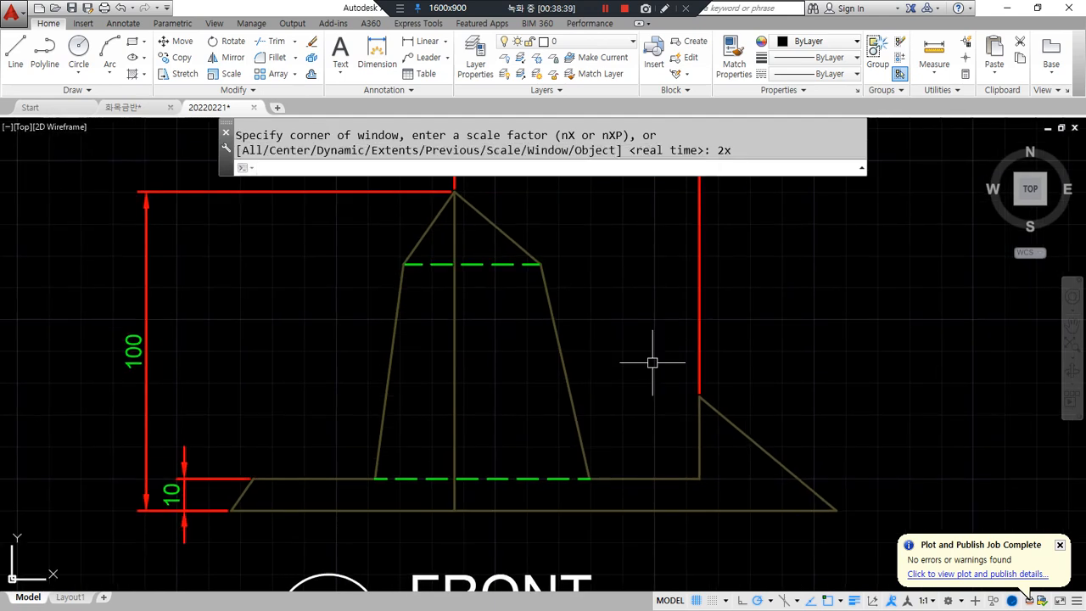
- From a wider view of the FRONT drawing, apply the relative zoom factor 2x twice
scroll(653, 363, down, 3)
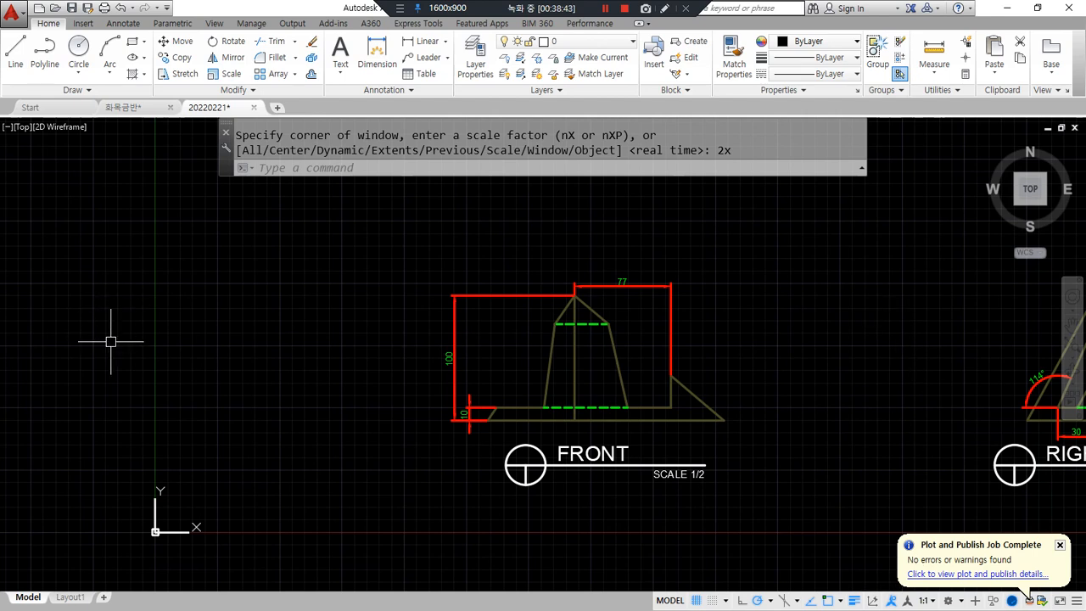
text(z)
key(Return)
text(2x)
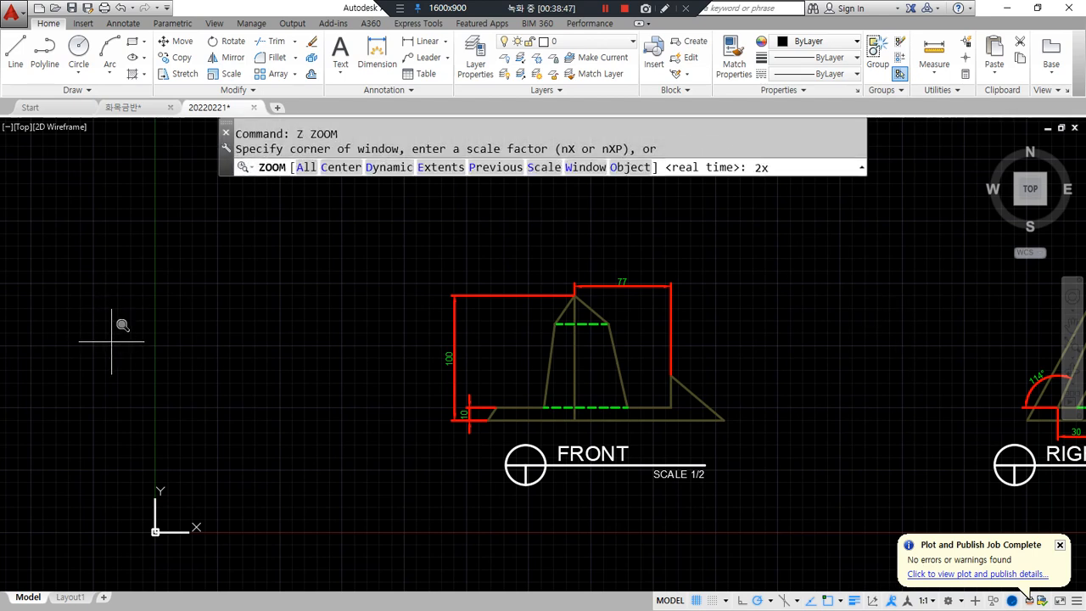
key(Return)
text(z)
key(Return)
text(2x)
key(Return)
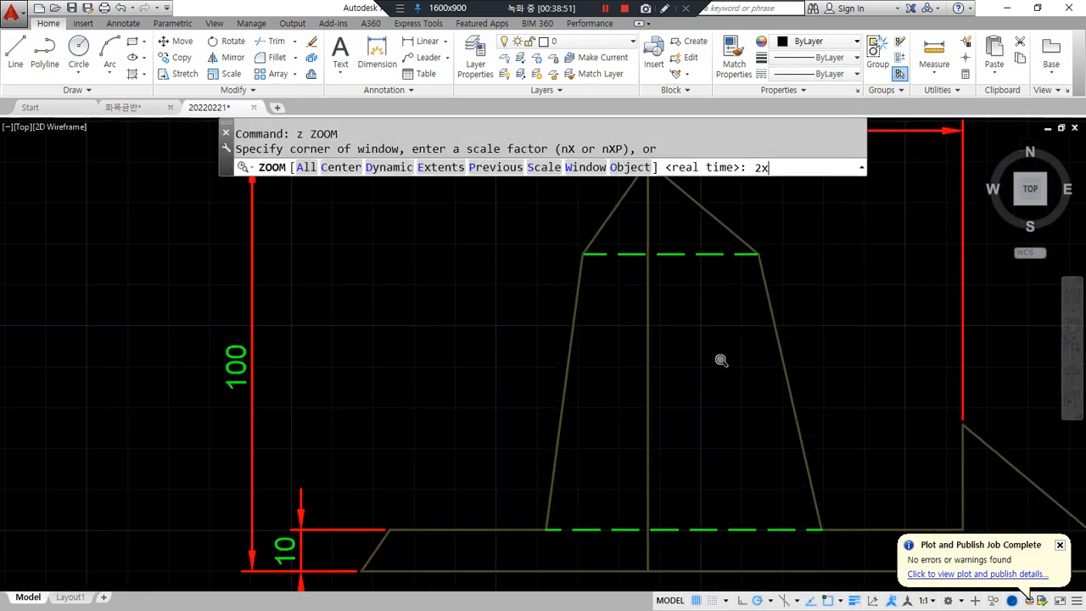
- Reduce the view of the FRONT drawing with the relative zoom factor 0.5x
text(z)
key(Return)
text(0.5x)
key(Return)
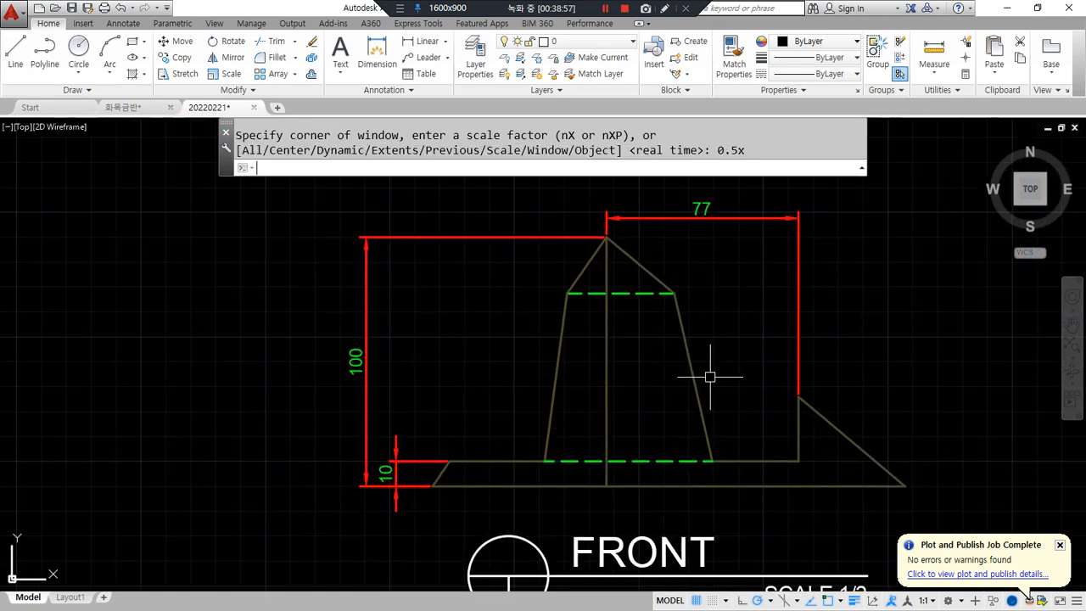
- Try the relative zoom factors 0.x and 1x on the FRONT drawing
text(z)
key(Return)
text(0.x)
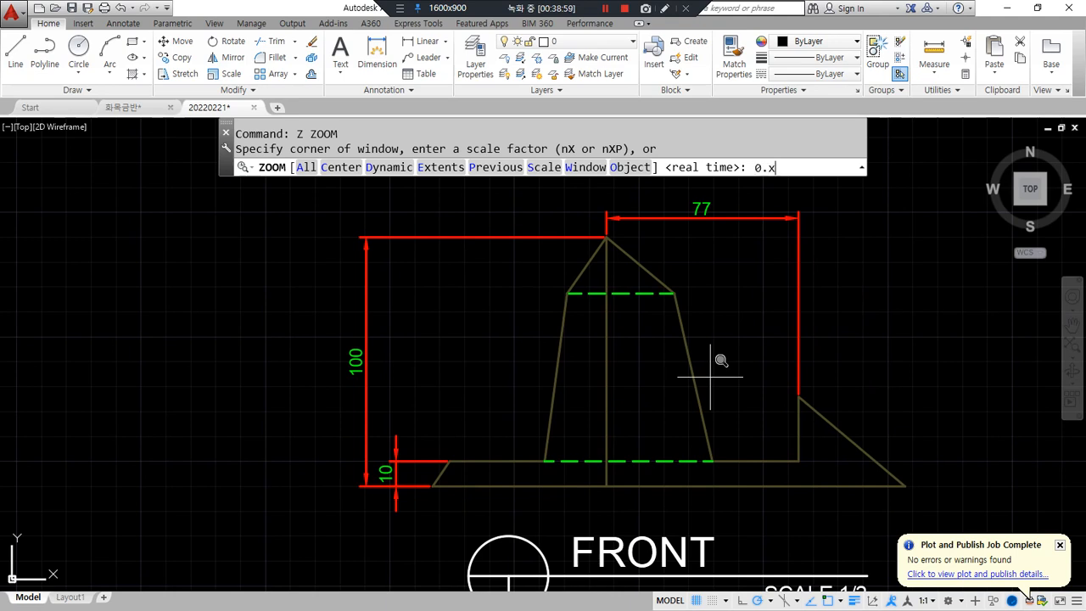
key(Return)
text(1x)
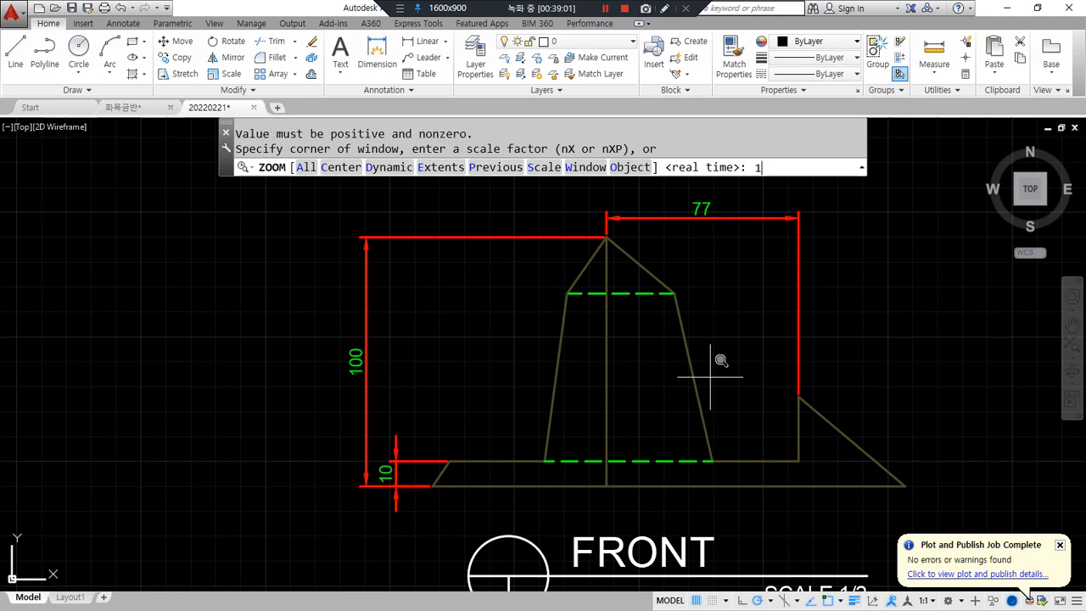
key(Return)
- Reduce the model view once more with the relative zoom factor 0.5x and leave the command
text(z)
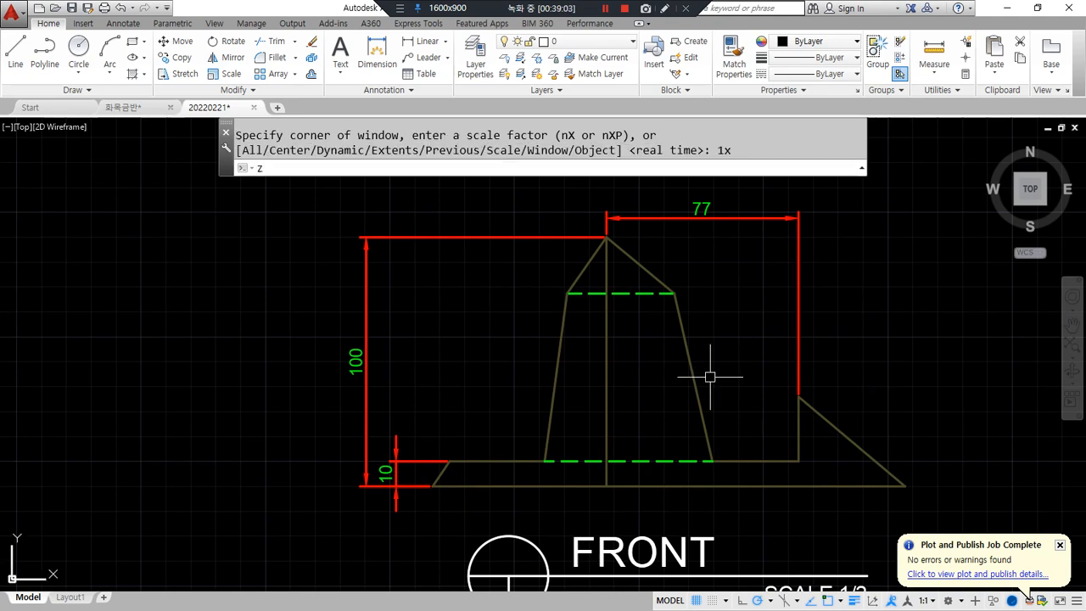
key(Return)
text(0.5x)
key(Return)
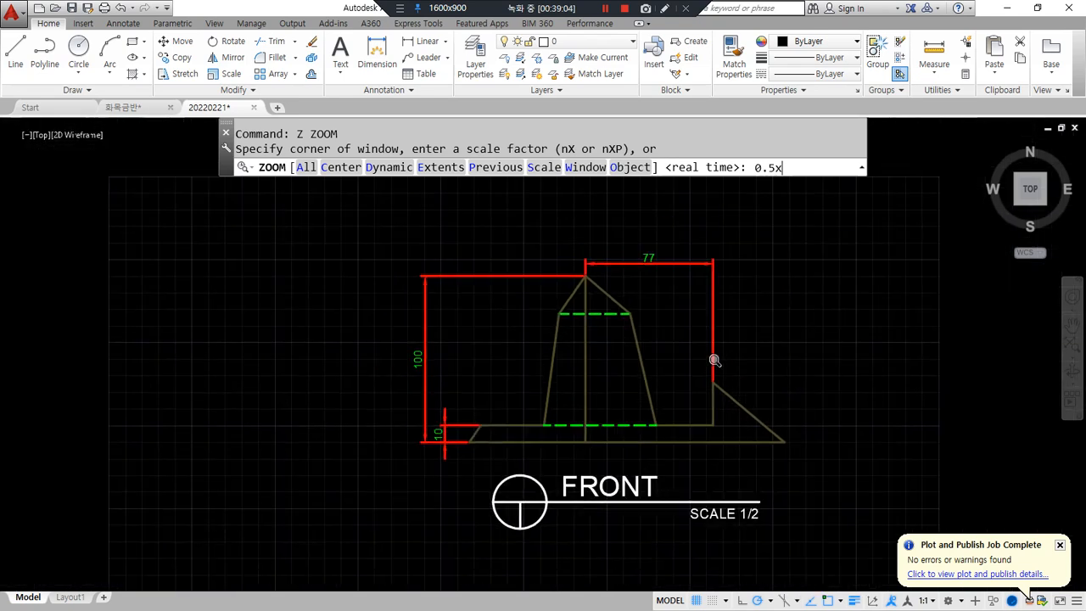
key(Return)
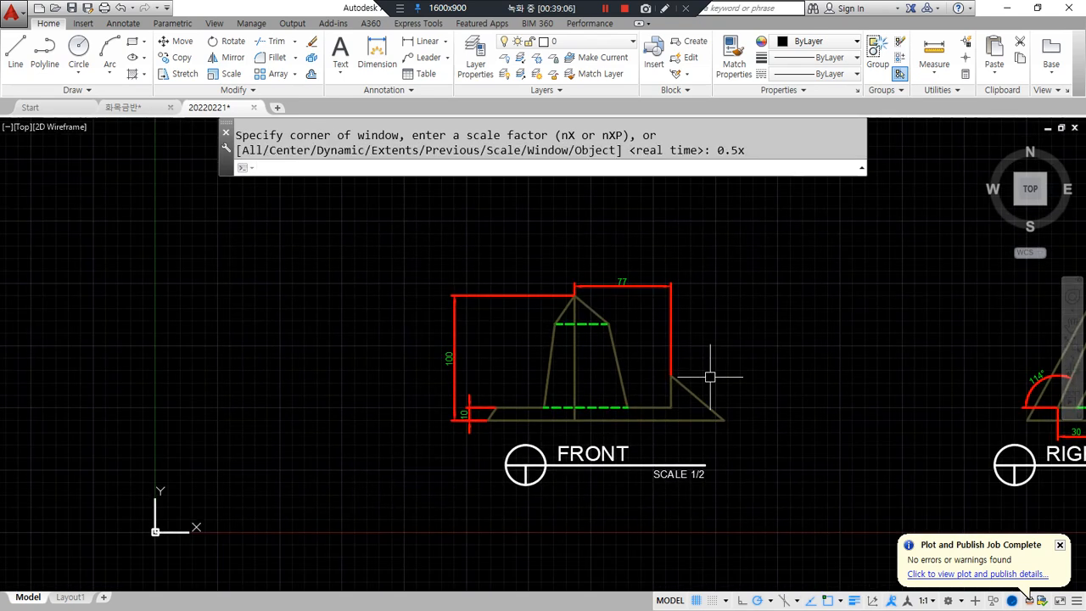
key(Escape)
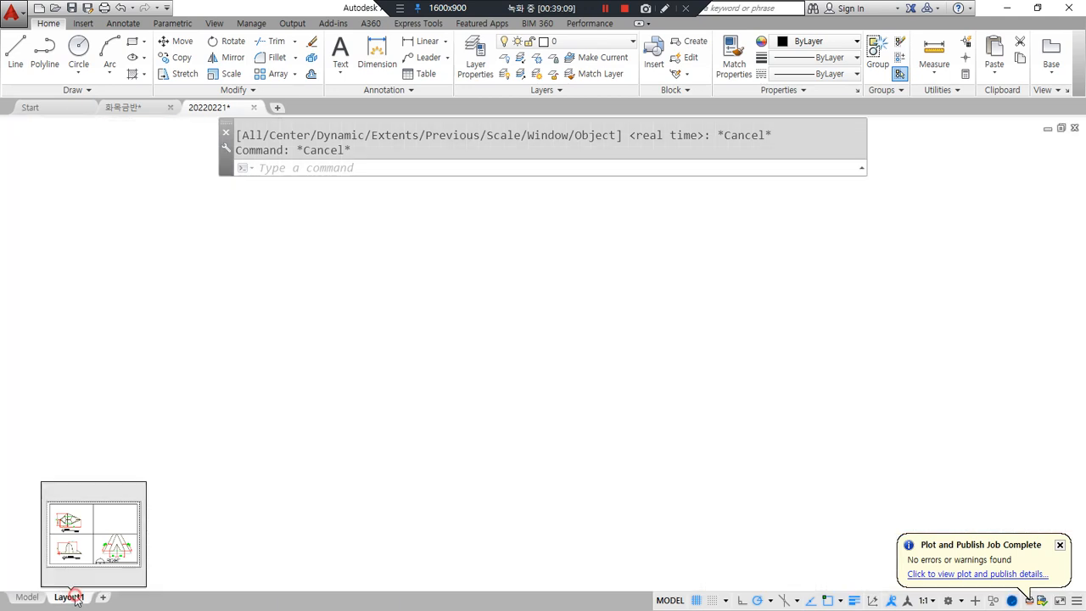
- In Layout1, activate the FRONT viewport, scale it to 0.5xp with ZOOM, and pan the drawing to the middle of its frame
click(71, 597)
click(419, 432)
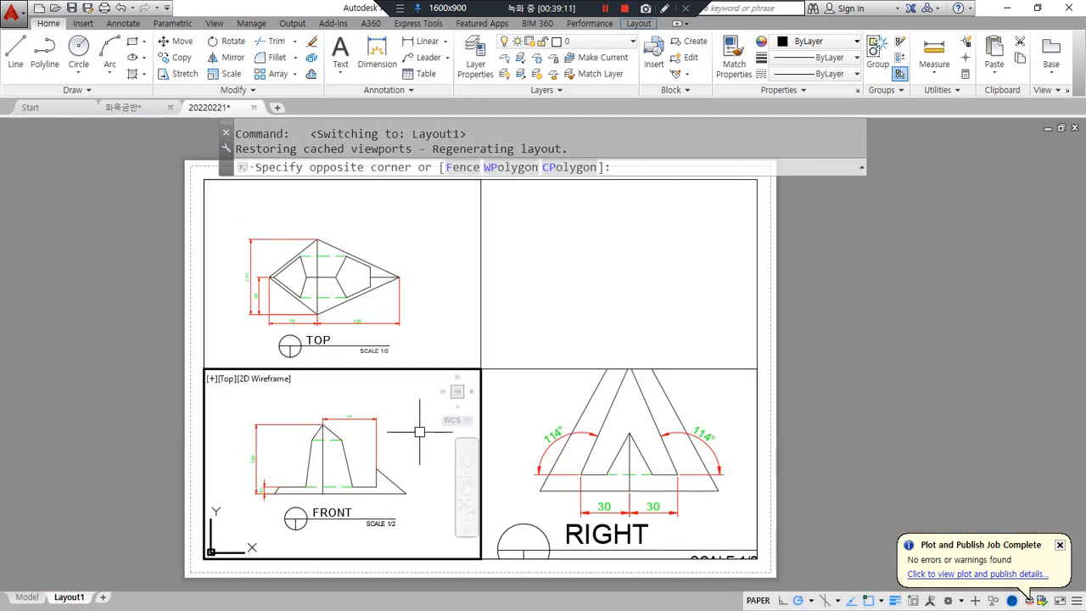
double_click(357, 534)
text(z)
key(Return)
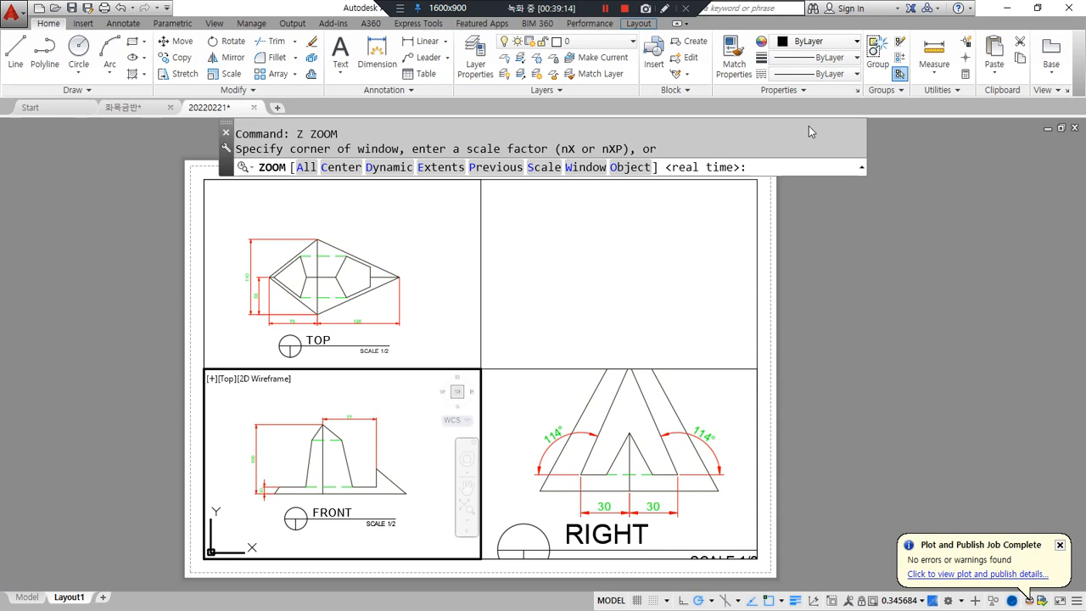
text(1)
key(BackSpace)
text(0.5xp)
key(Return)
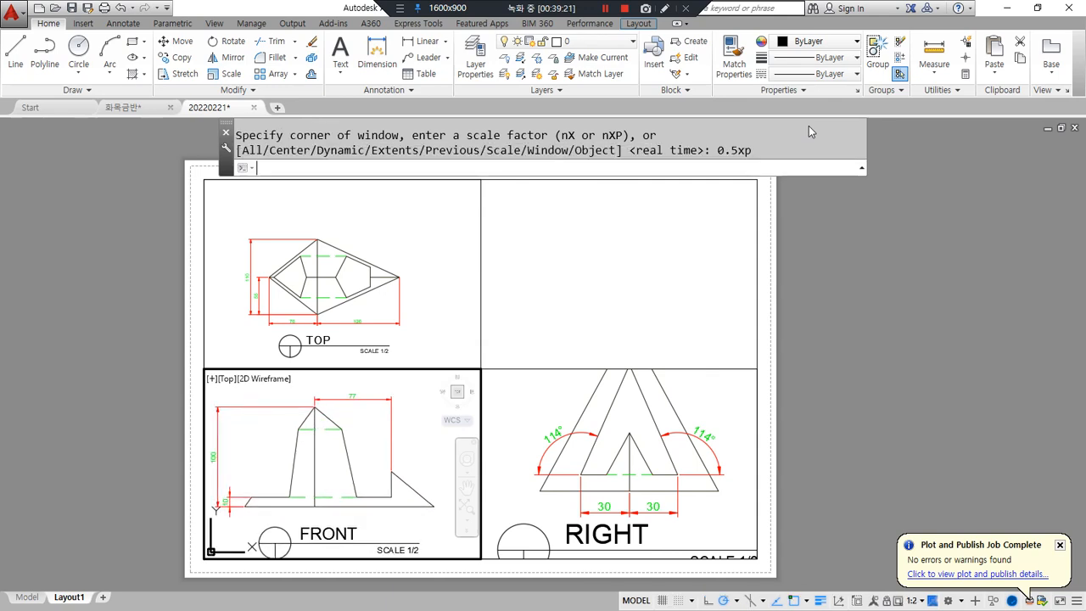
middle_drag(319, 480, 336, 471)
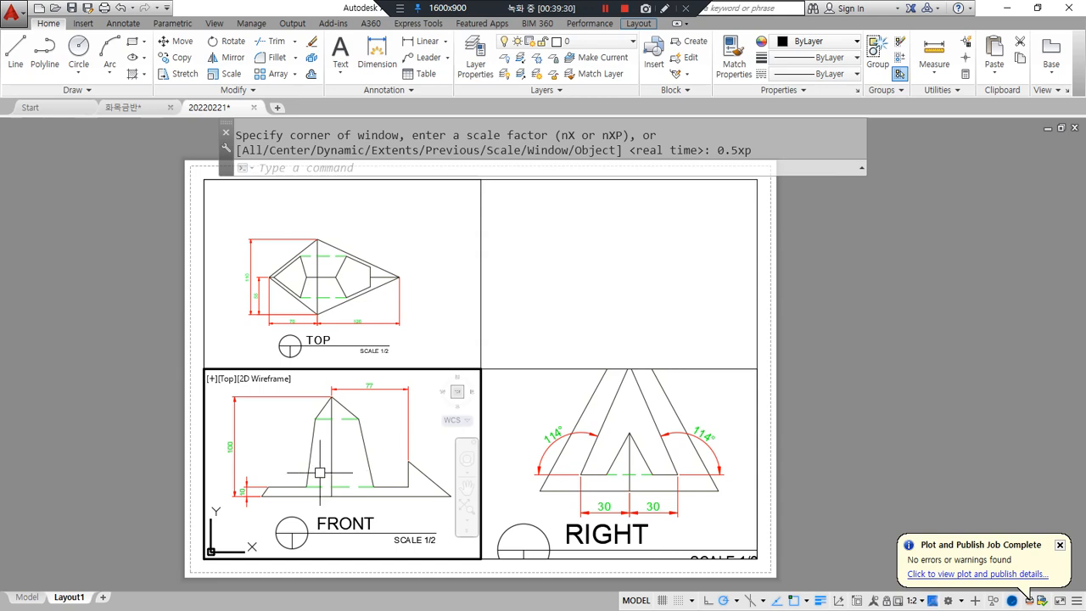
- Apply the equivalent fractional scale 1/2xp to the active FRONT viewport with ZOOM
text(z)
key(Return)
text(1/2xp)
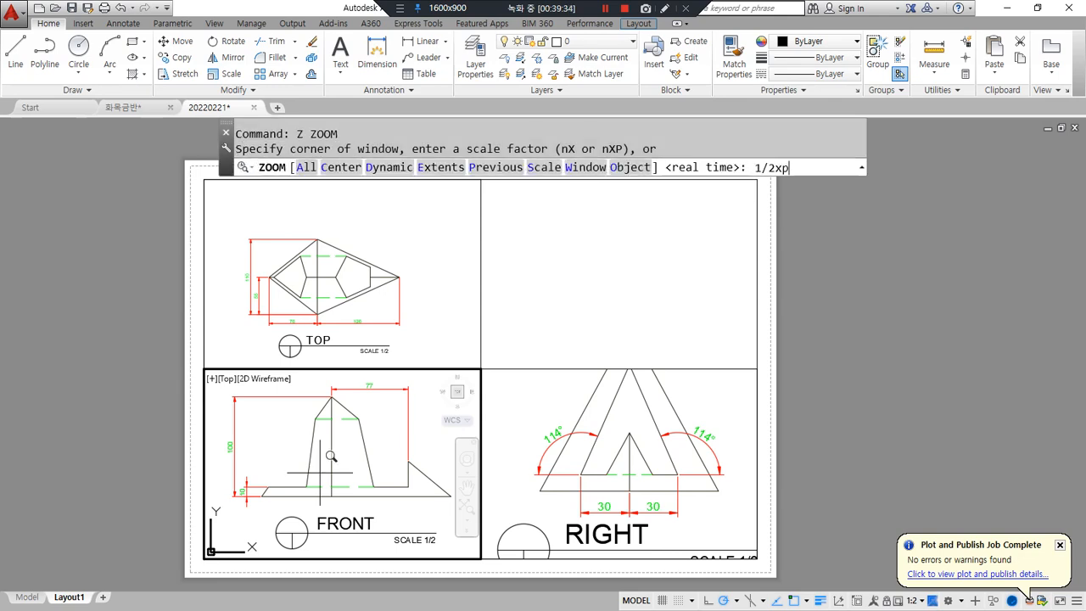
key(Return)
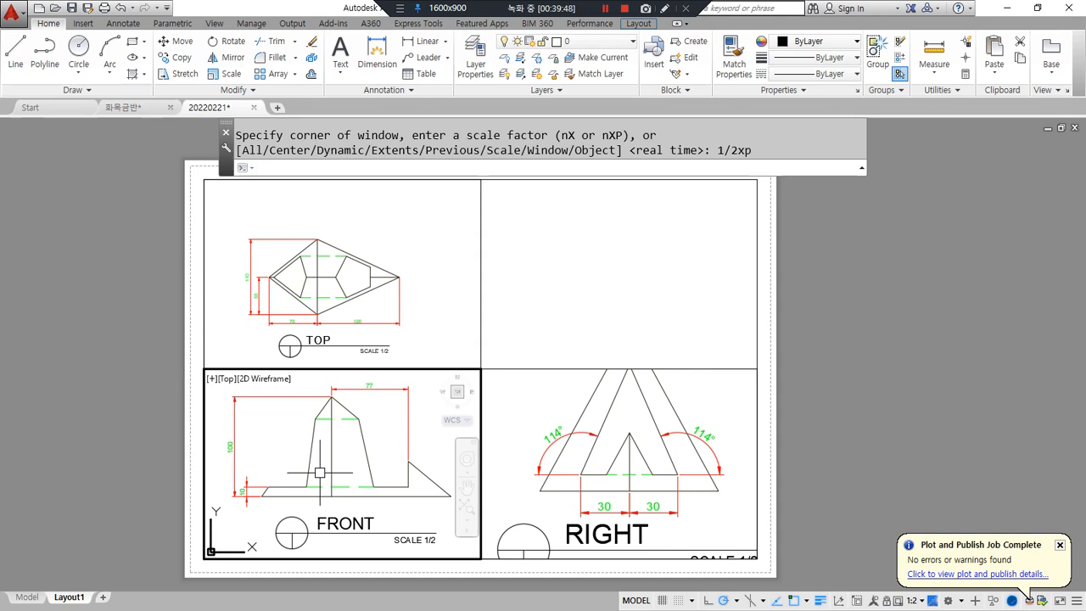
- Activate the RIGHT viewport and scale it to 1/2xp with ZOOM
click(521, 425)
text(z)
key(Return)
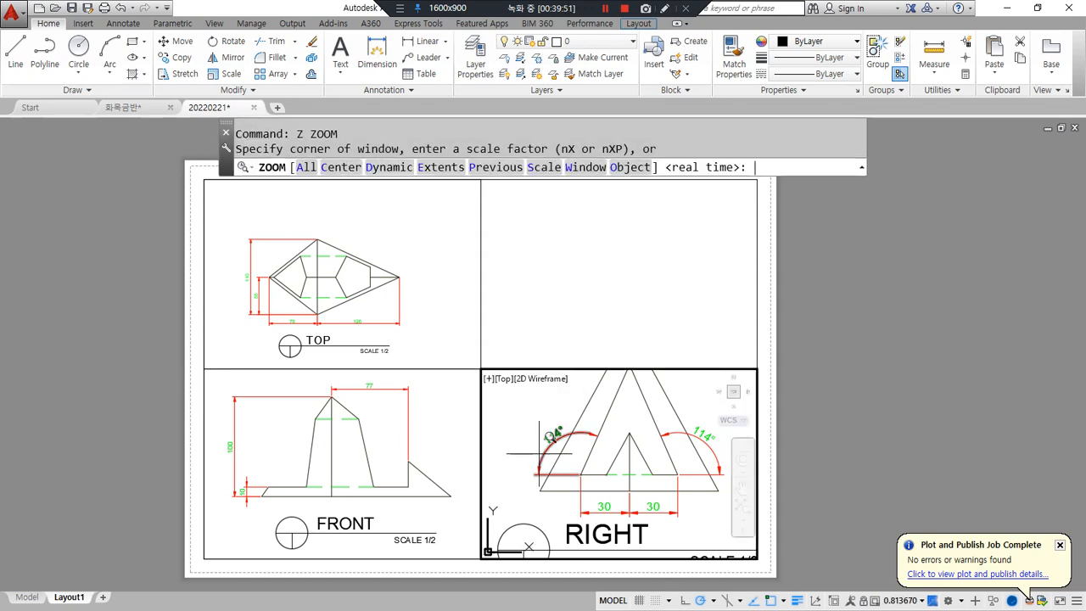
text(1/2xp)
key(Return)
- Activate the TOP viewport, scale it to 1/2xp with ZOOM, and pan the drawing so it fits inside the frame
click(430, 292)
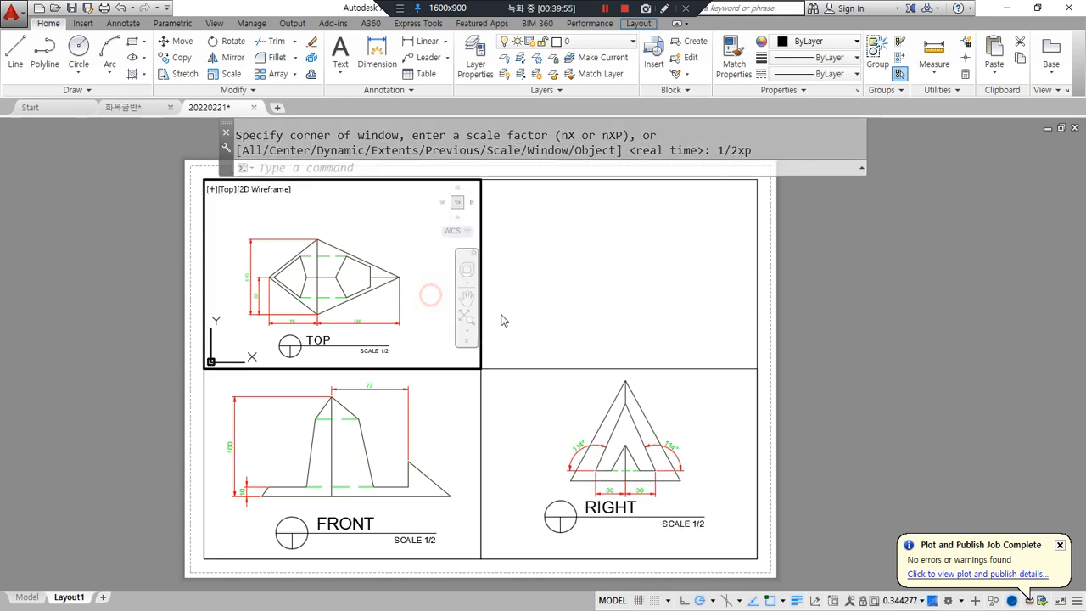
text(z)
key(Return)
text(1/20)
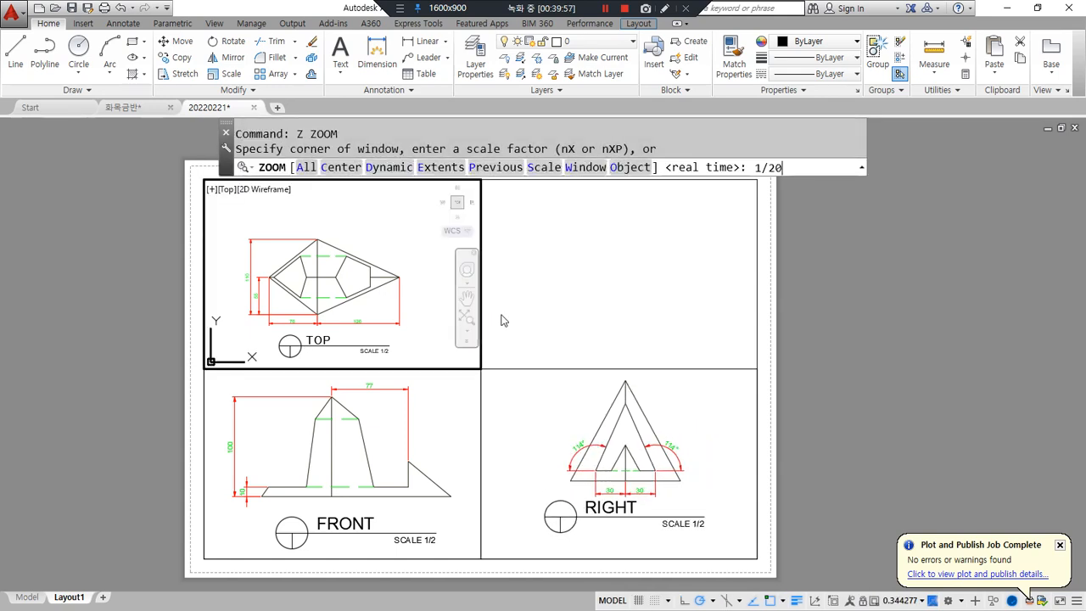
text(xp)
key(Return)
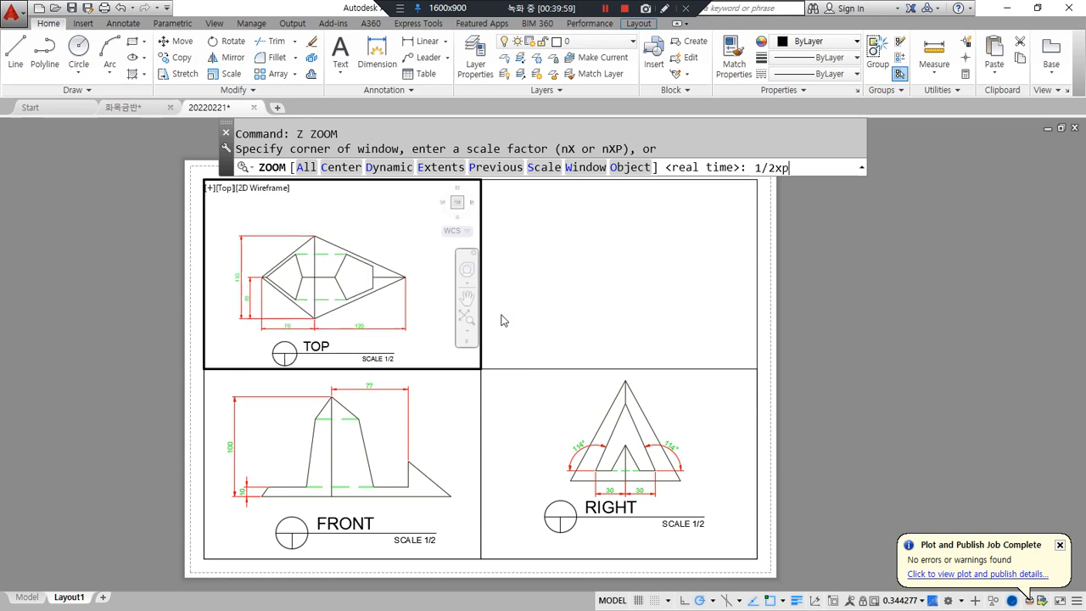
click(295, 287)
key(Escape)
middle_drag(302, 299, 316, 269)
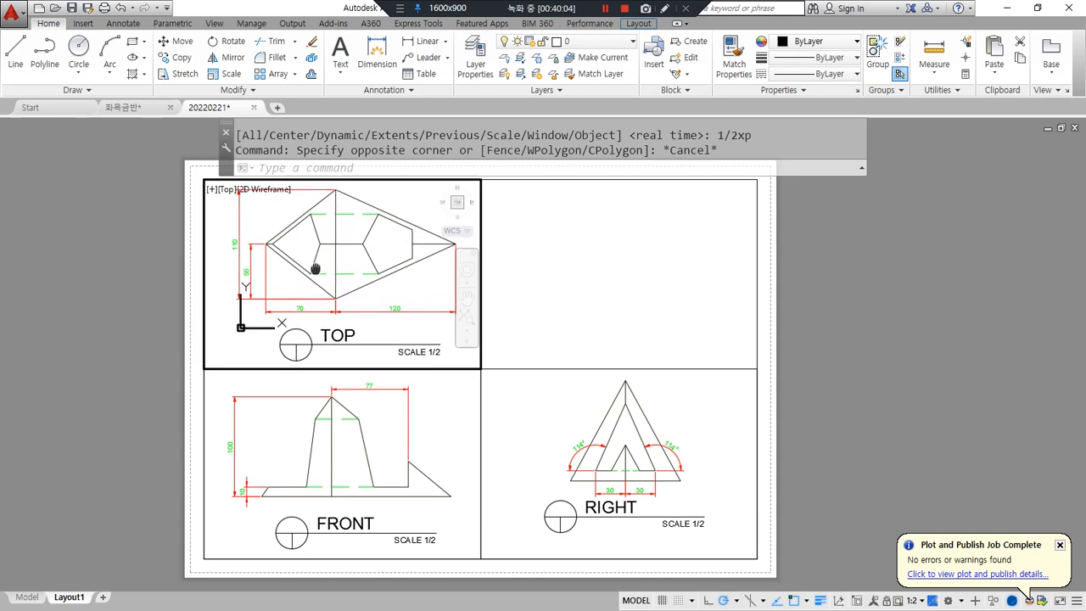
- Pan the RIGHT drawing slightly downward within its viewport and return to paper space
click(554, 463)
middle_drag(572, 439, 572, 448)
key(Escape)
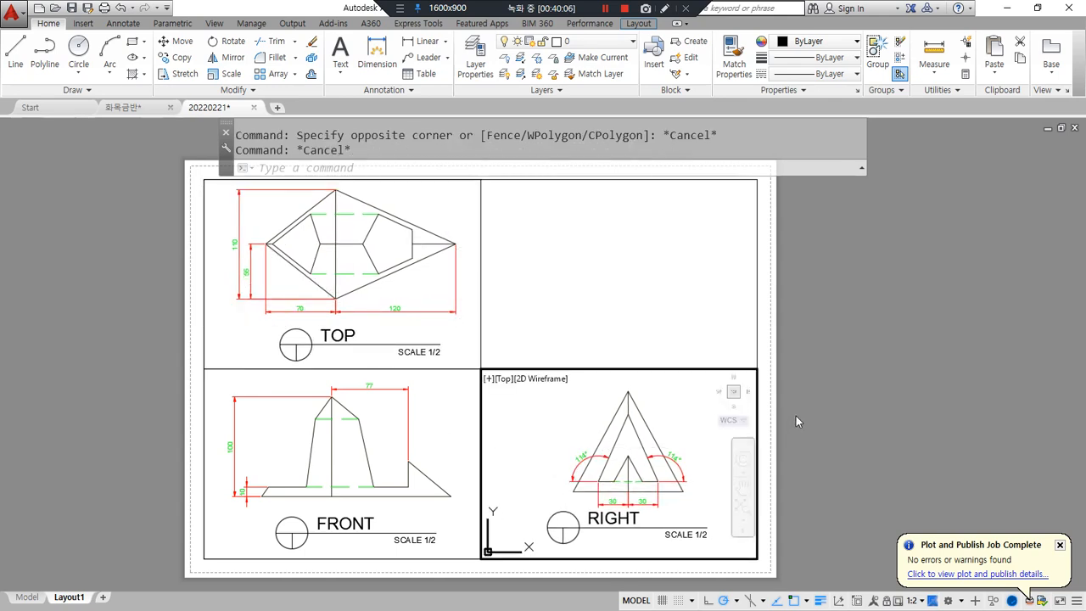
double_click(795, 425)
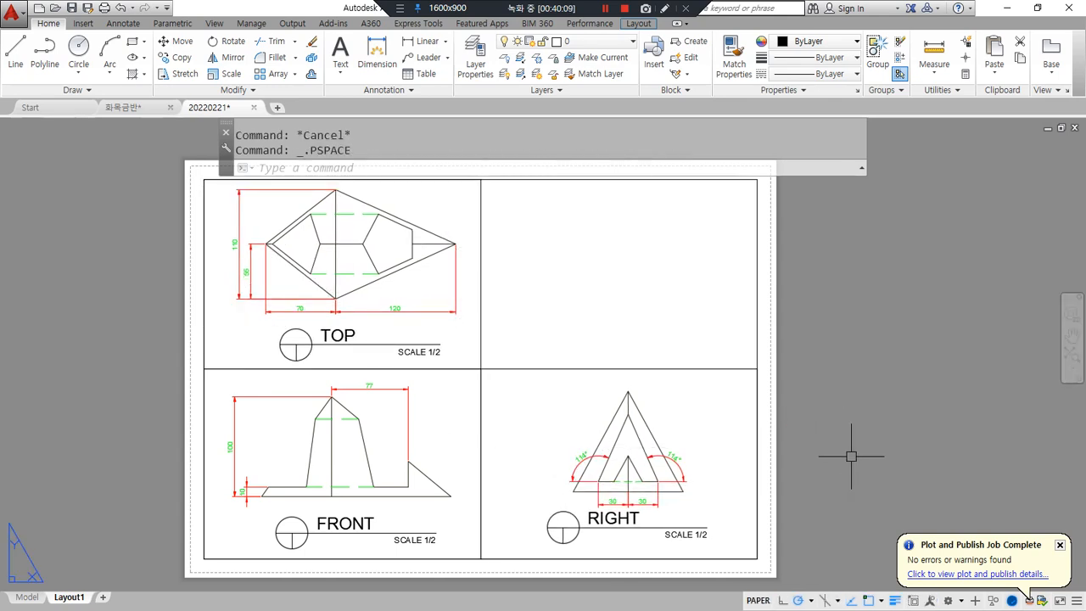
key(Escape)
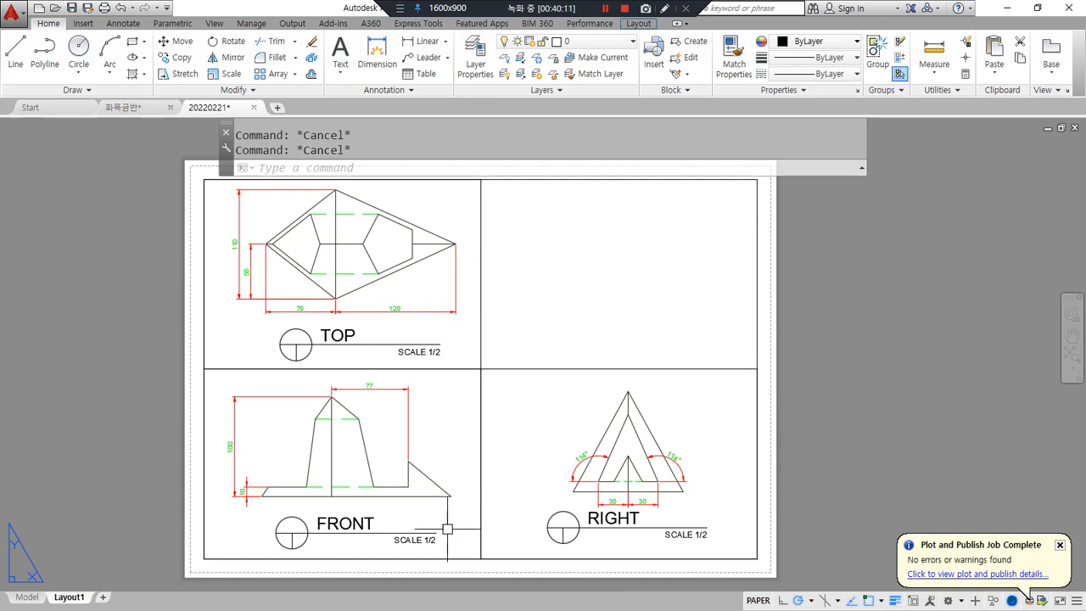
- Draw a horizontal guide line in paper space from the FRONT drawing's lower-right corner past the RIGHT viewport
scroll(451, 526, up, 2)
text(l)
key(Return)
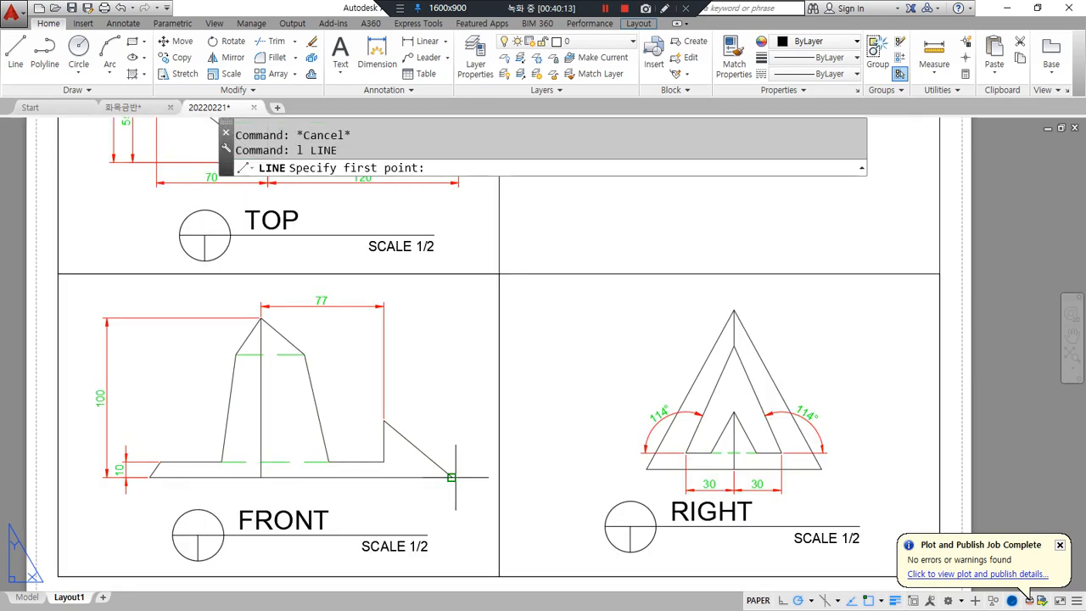
click(451, 477)
click(995, 470)
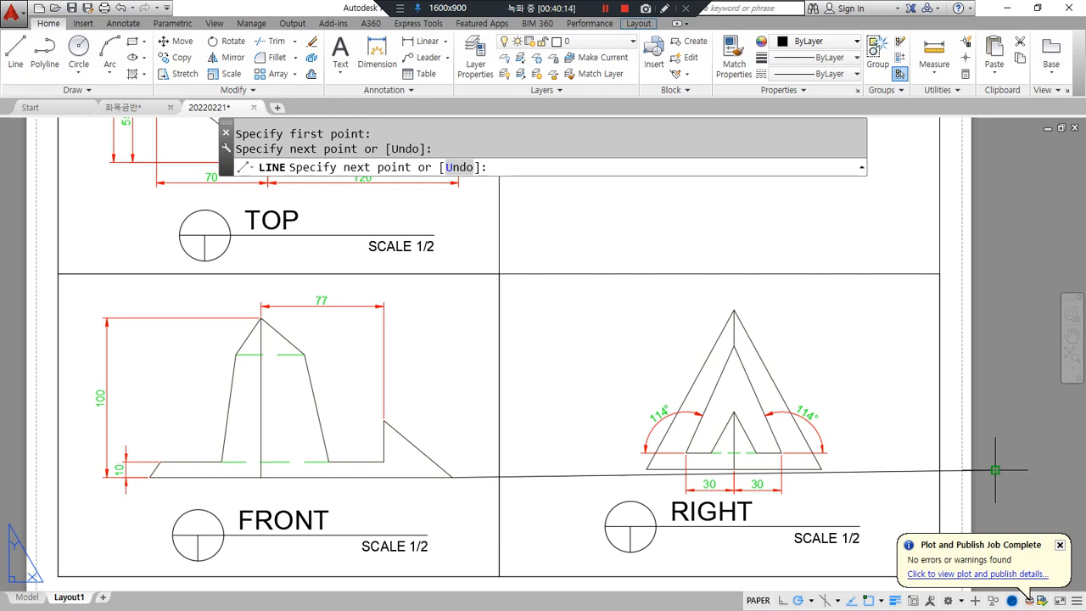
key(ctrl+z)
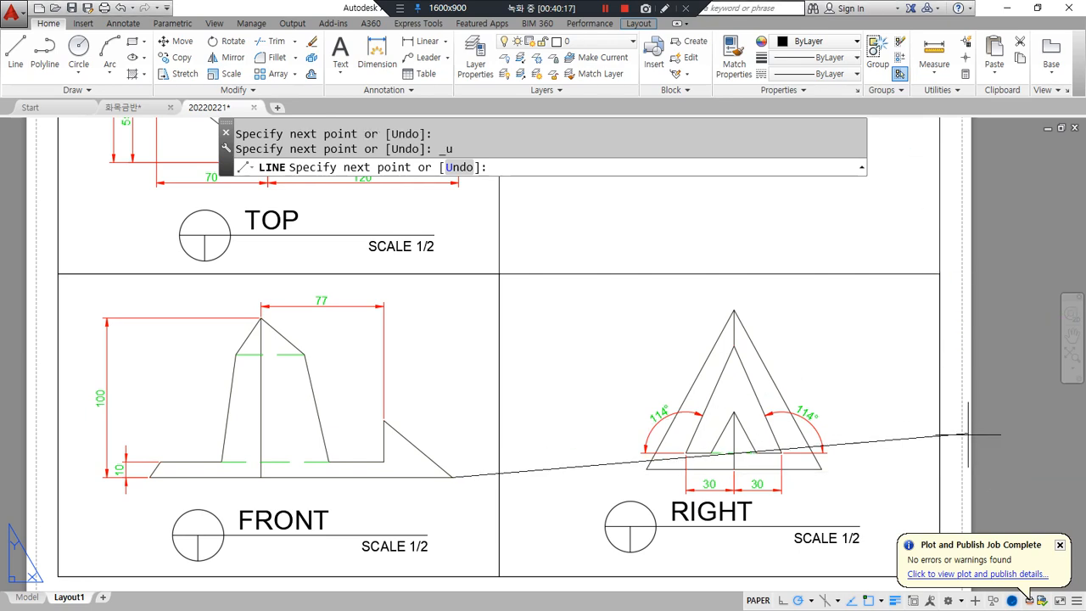
key(Escape)
- Draw a vertical guide line from the FRONT drawing's lower-right corner up through the TOP viewport
key(space)
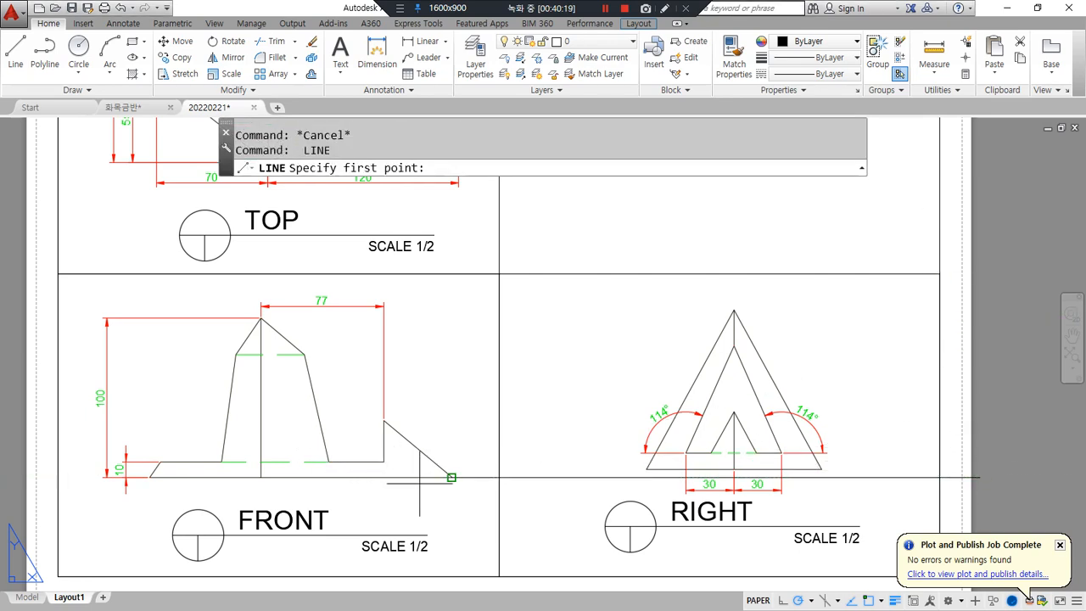
click(450, 476)
scroll(449, 396, down, 2)
middle_drag(449, 396, 449, 493)
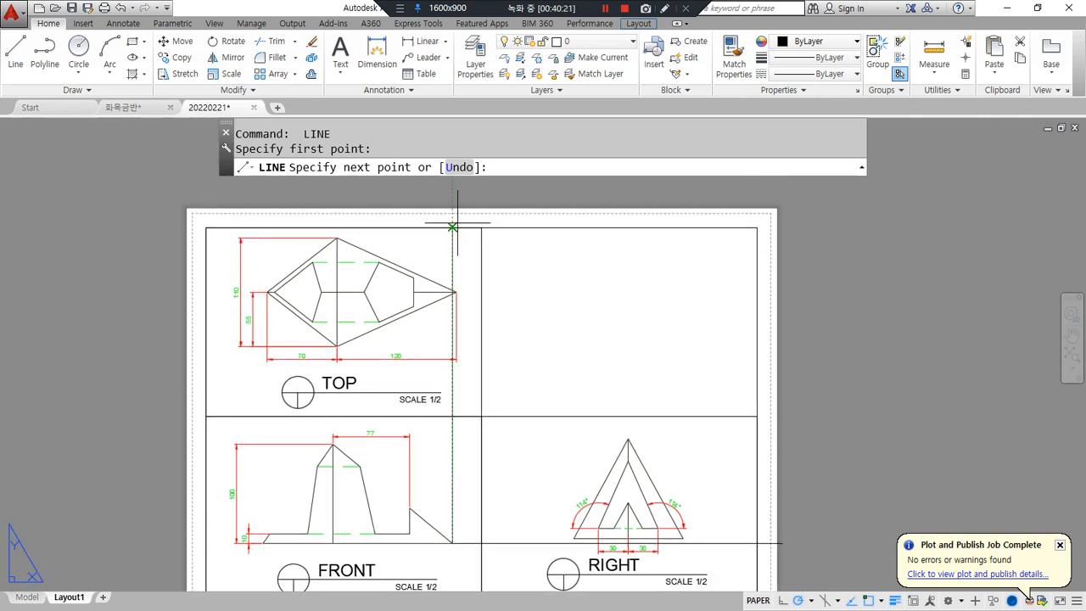
key(Escape)
- Move the TOP viewport horizontally from the drawing's right tip so the tip lies on the vertical guide line
scroll(453, 286, up, 4)
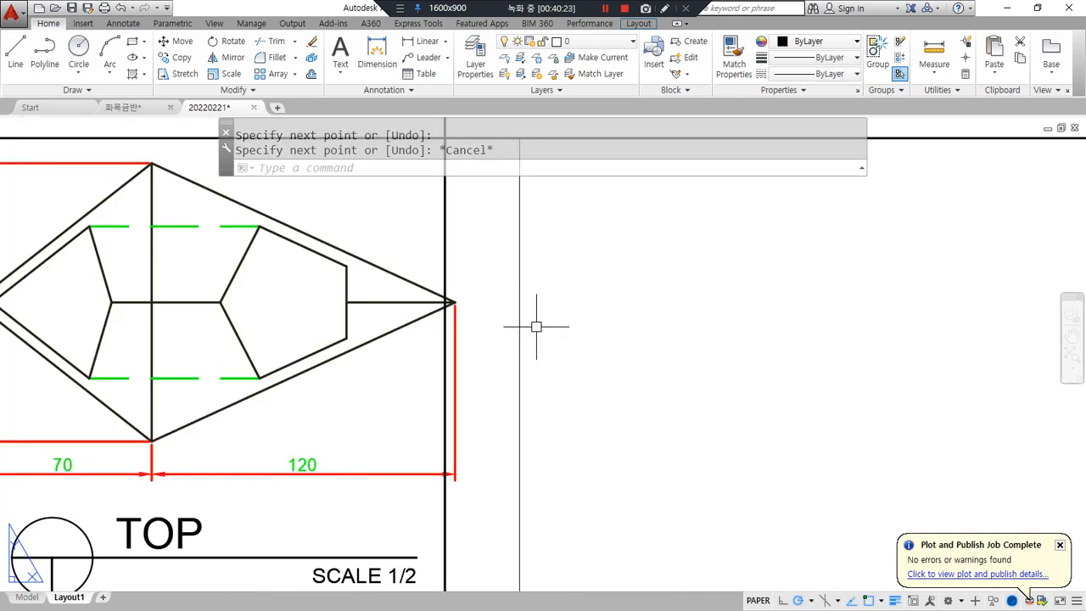
text(m)
key(space)
click(514, 339)
click(496, 304)
key(space)
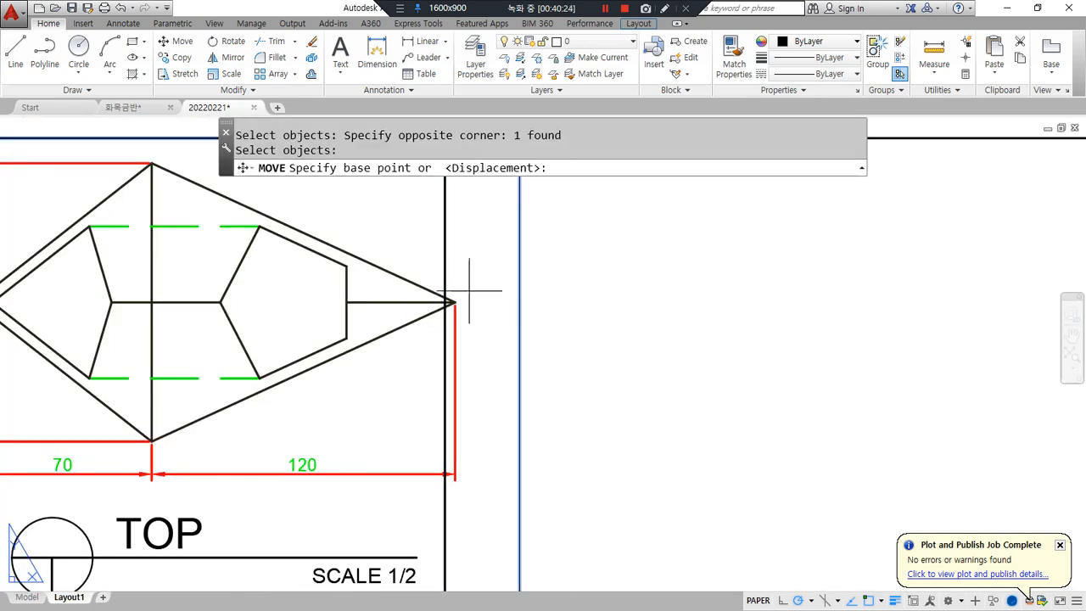
scroll(451, 305, up, 8)
scroll(630, 347, down, 5)
scroll(548, 325, up, 5)
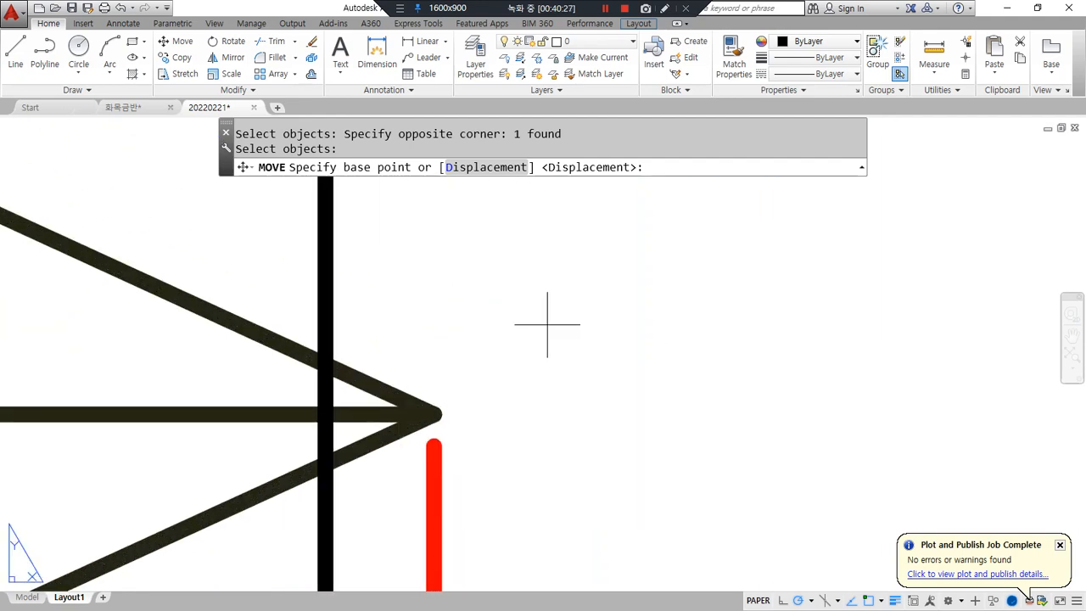
click(434, 414)
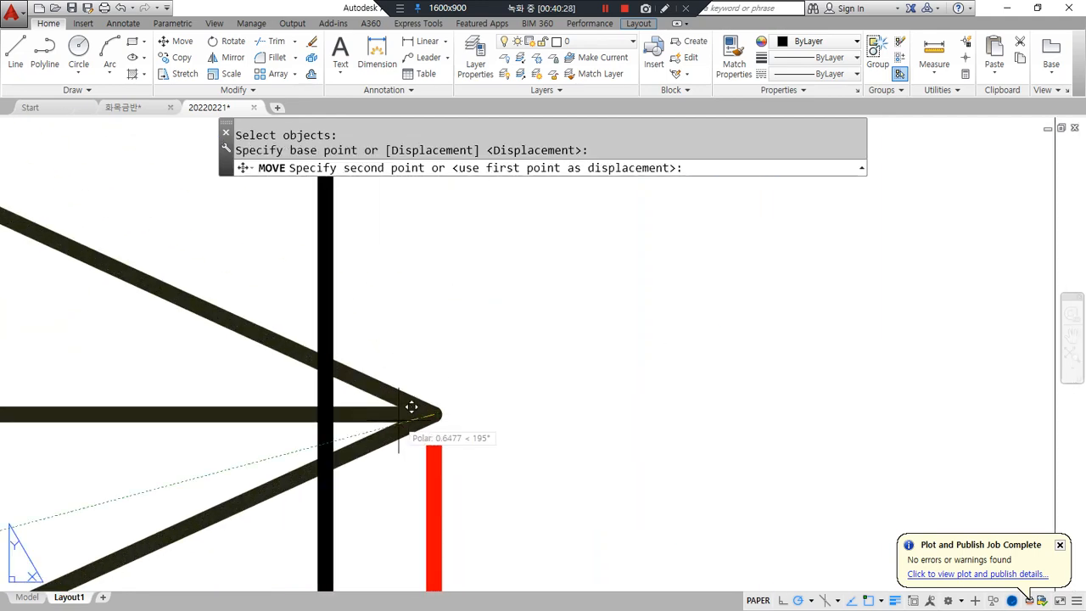
click(333, 416)
- Move the RIGHT viewport from the drawing's lower-left corner perpendicular to the horizontal guide line, aligning its base with FRONT
scroll(344, 428, down, 5)
scroll(425, 371, up, 4)
scroll(707, 407, up, 2)
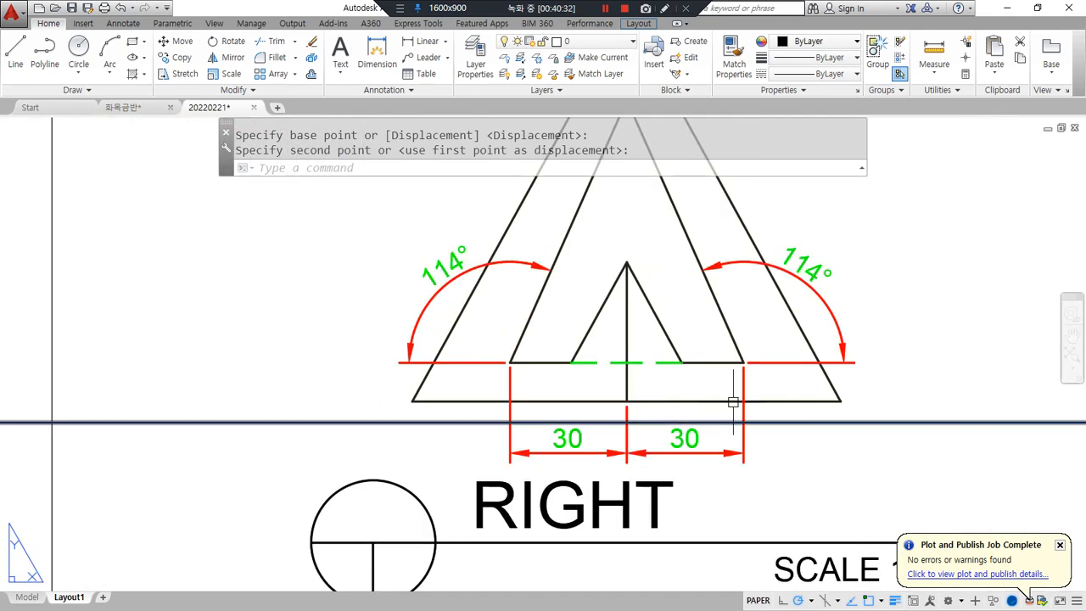
key(Return)
scroll(776, 405, down, 4)
click(762, 217)
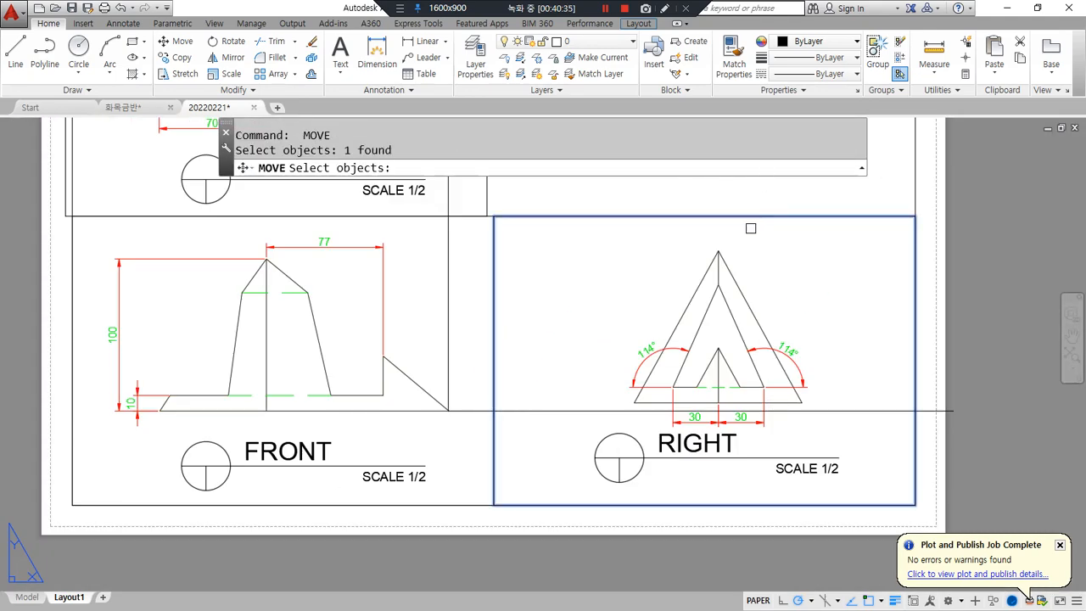
key(Return)
scroll(702, 436, up, 3)
click(530, 347)
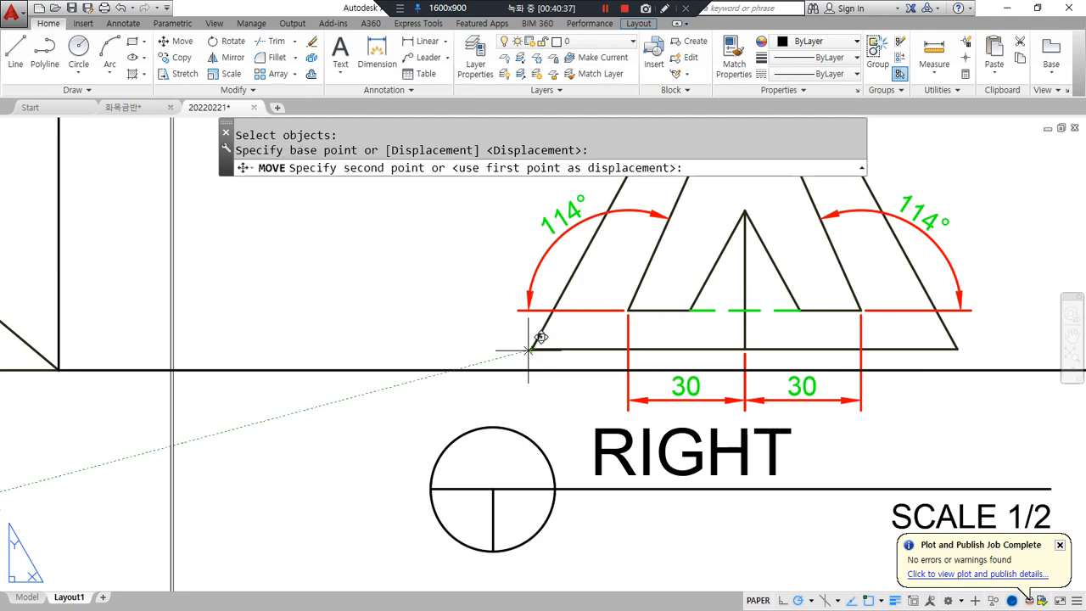
text(per to)
click(544, 356)
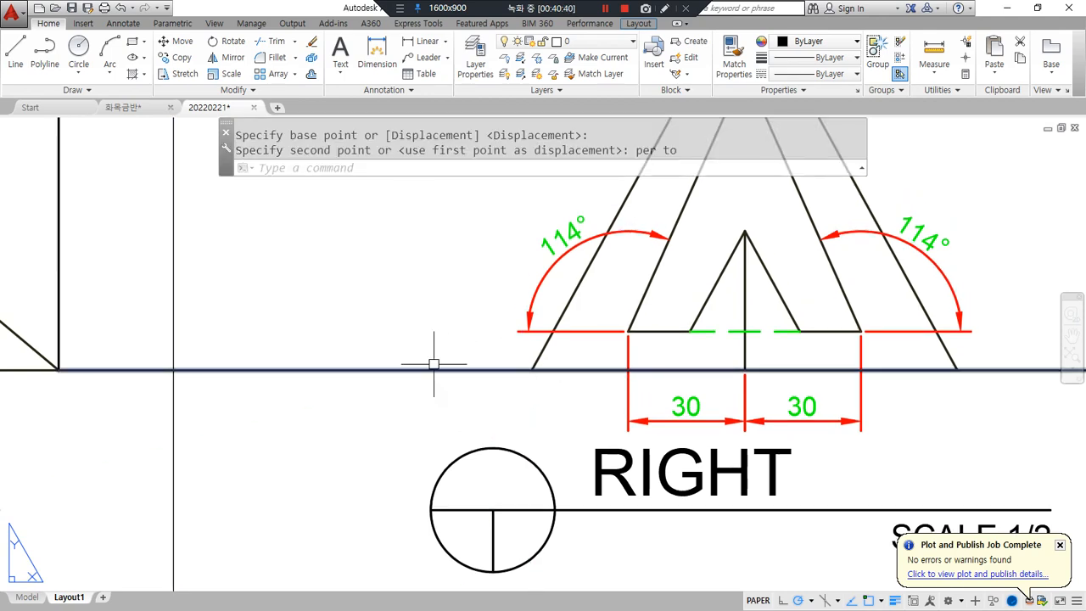
- Stretch the RIGHT viewport's lower-right corner to the sheet frame's bottom edge and its upper-left corner up to the TOP viewport's bottom edge level
scroll(428, 365, down, 3)
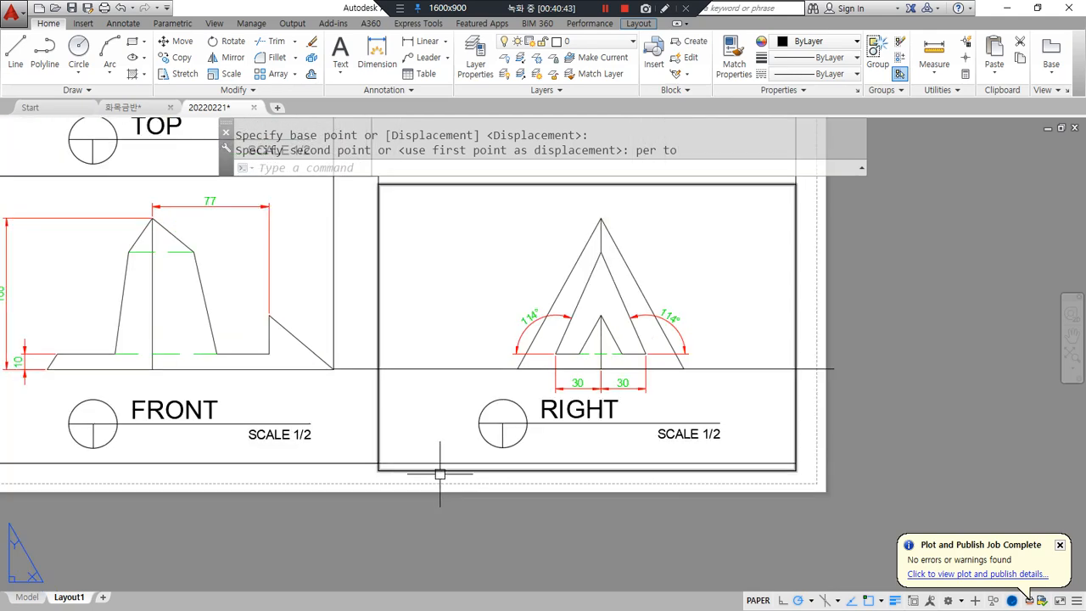
click(441, 471)
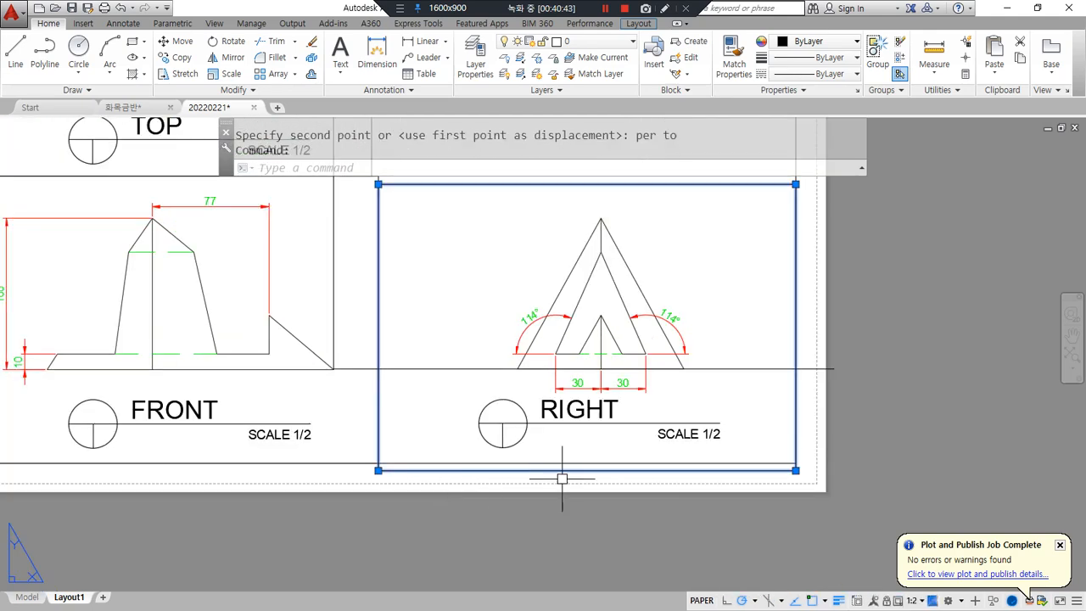
click(795, 471)
scroll(447, 453, down, 4)
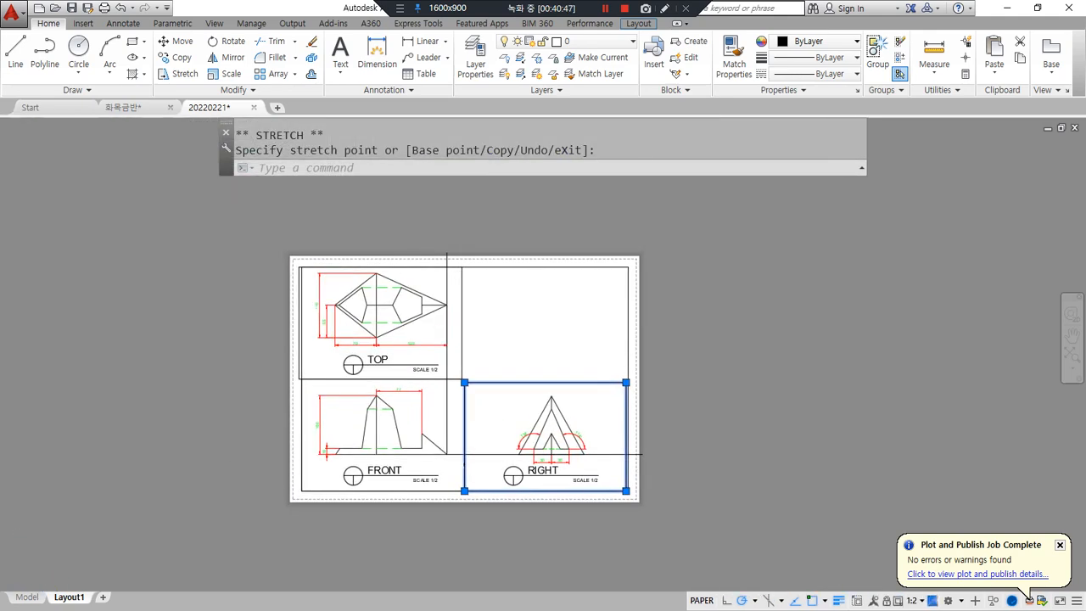
scroll(448, 454, up, 4)
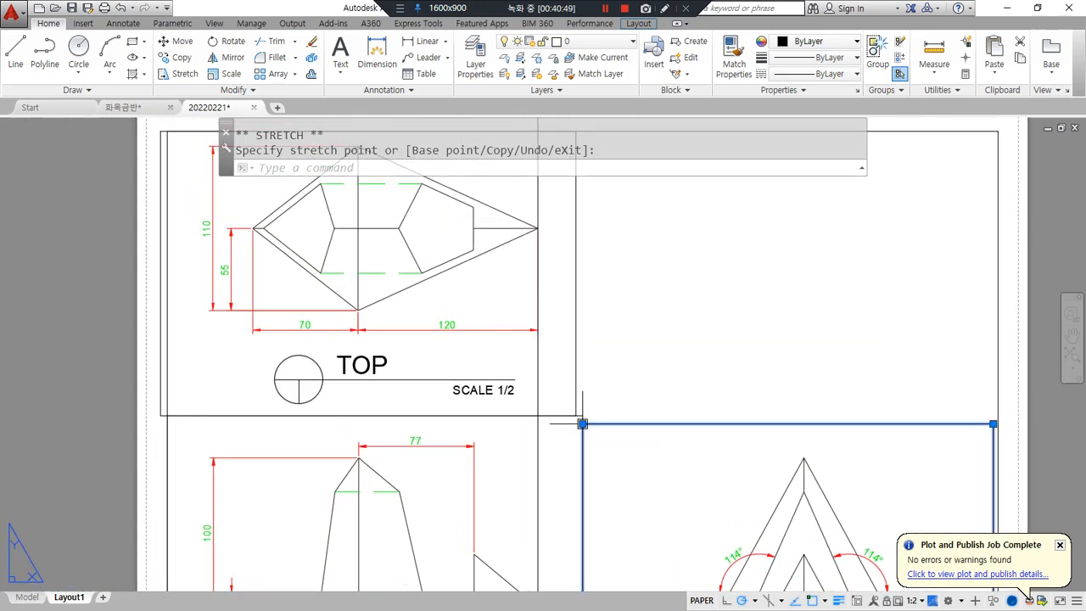
click(582, 422)
click(583, 416)
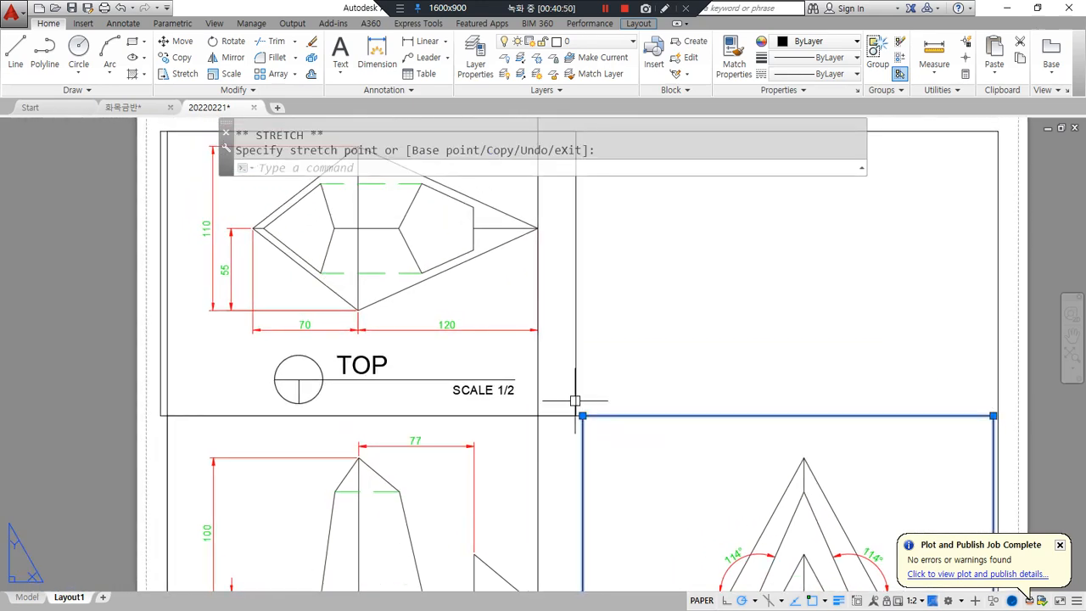
- Stretch the TOP viewport so its right edge meets the RIGHT viewport's corner and its left edge lines up with the FRONT viewport
click(575, 401)
click(575, 416)
click(583, 416)
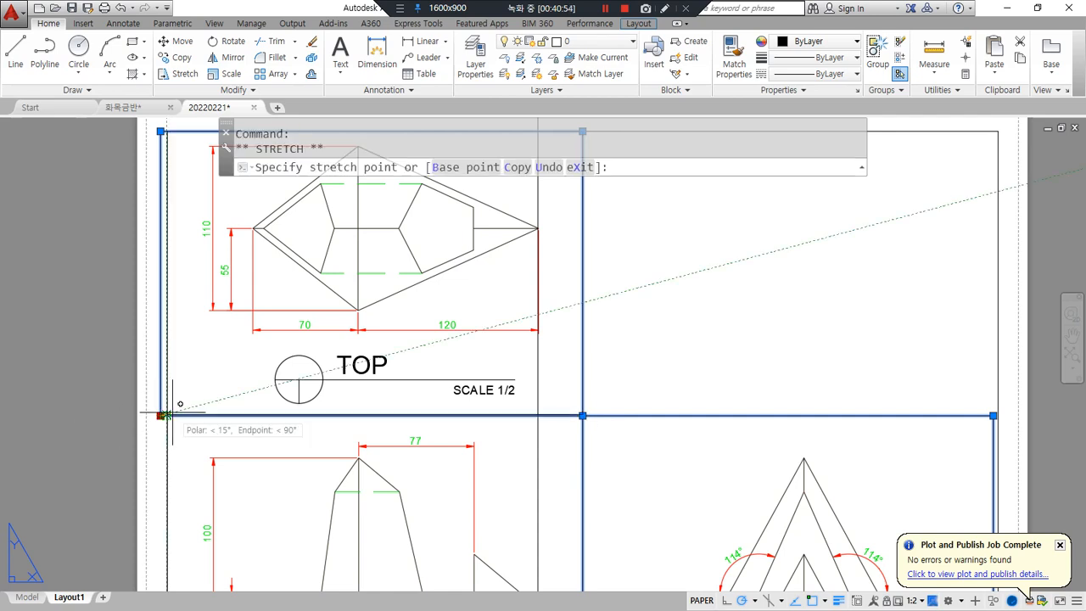
key(Escape)
key(Escape)
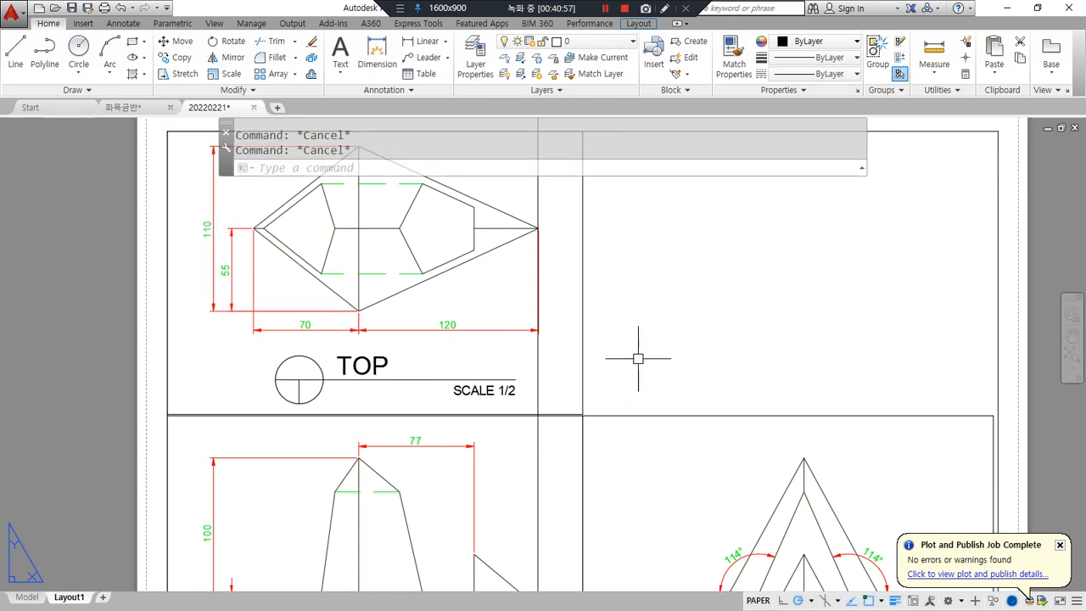
- Erase the vertical and horizontal guide lines from the layout
scroll(635, 351, down, 2)
click(575, 241)
click(625, 513)
text(e)
key(Return)
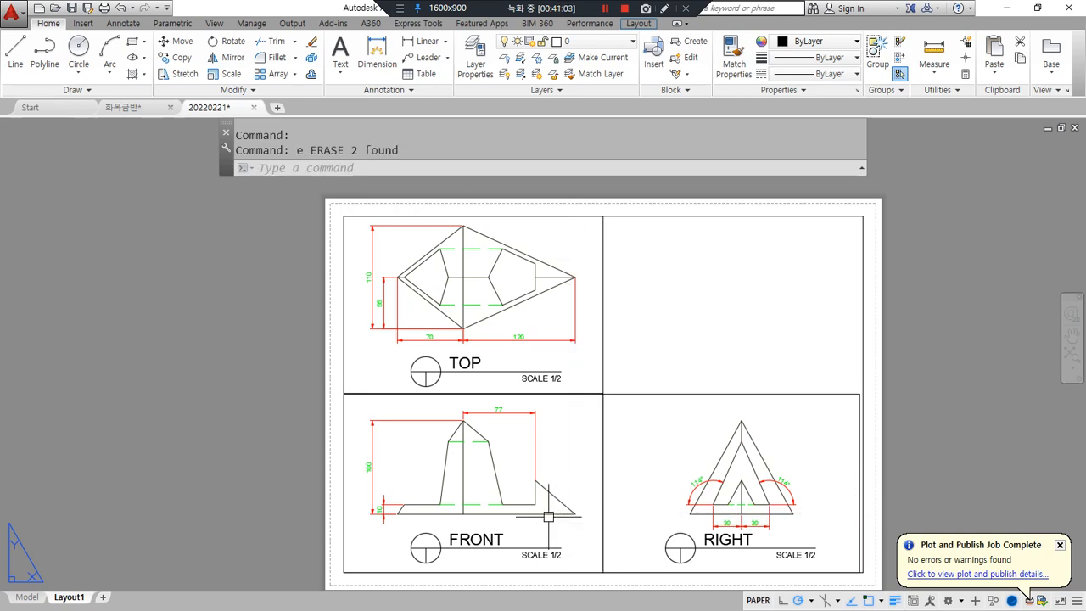
- Stretch the TOP viewport's lower-right corner down onto the FRONT viewport's upper-right corner
scroll(605, 407, up, 4)
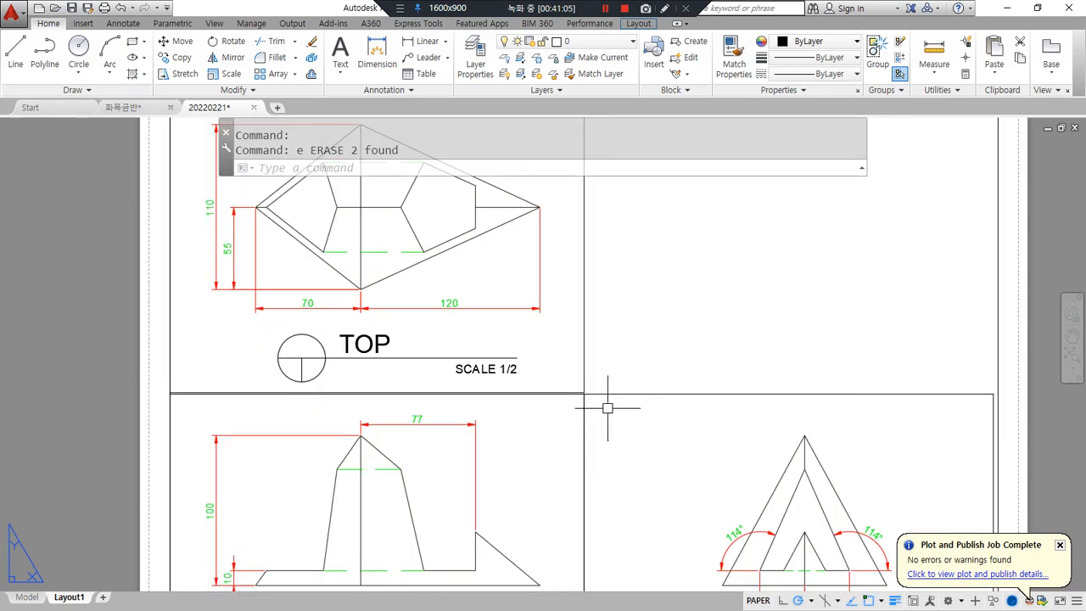
click(553, 368)
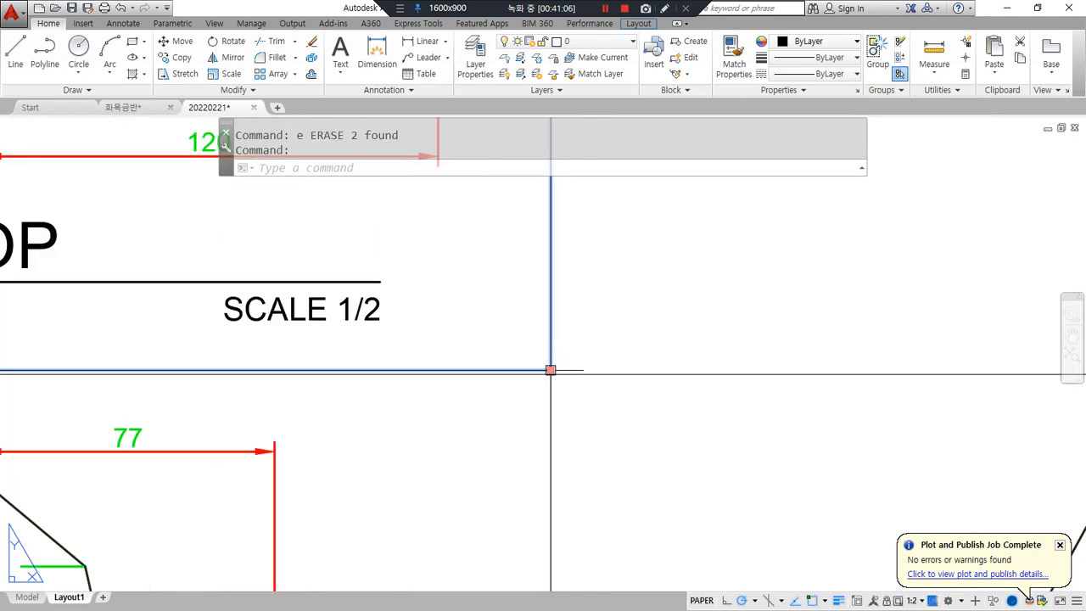
click(550, 369)
scroll(553, 382, up, 5)
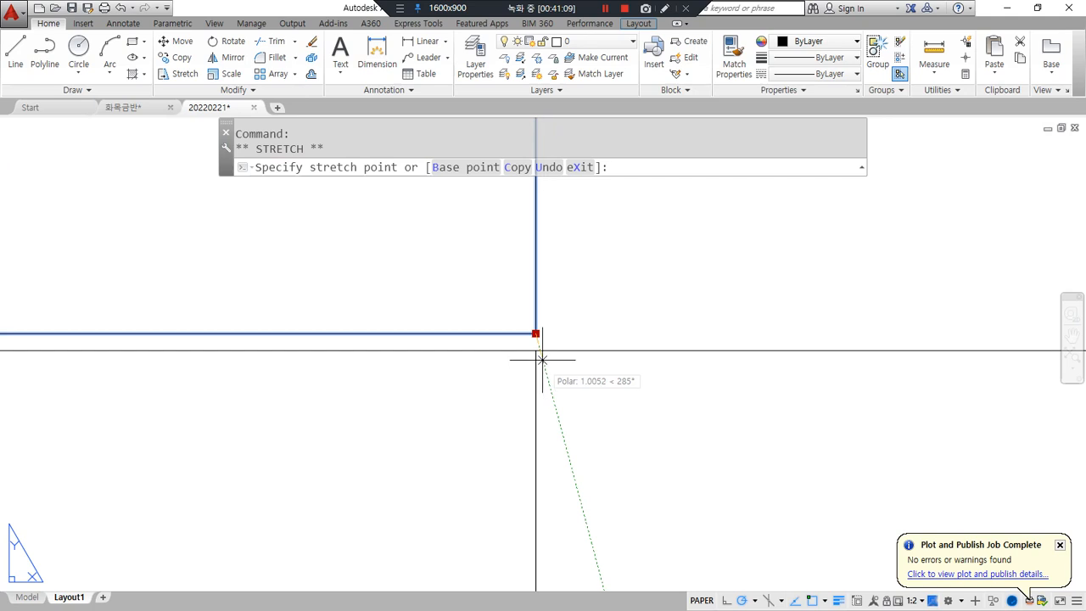
click(535, 349)
scroll(603, 338, down, 7)
key(Escape)
key(Escape)
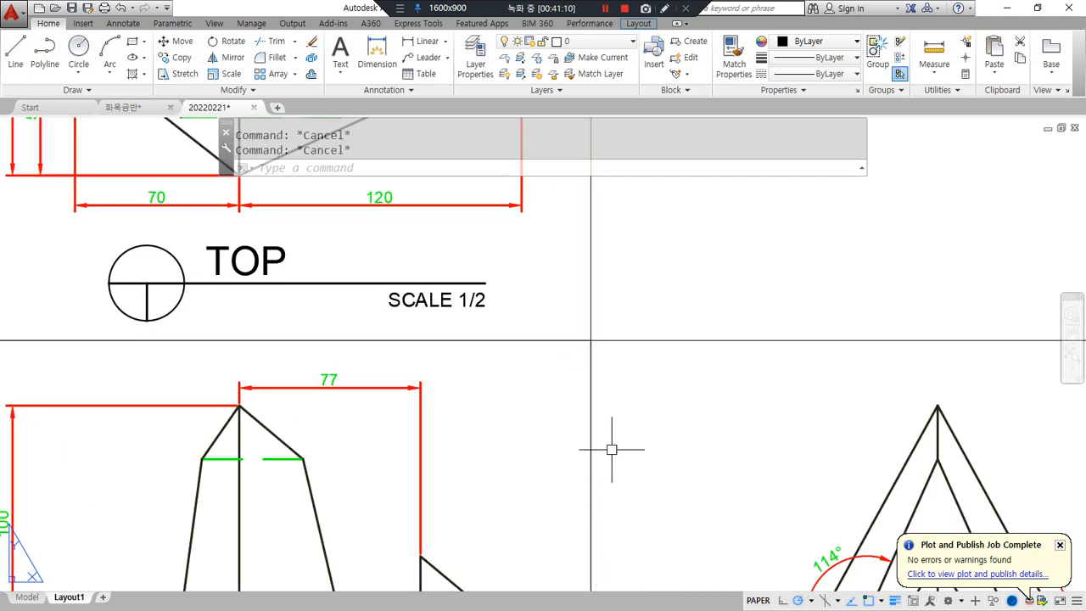
- Create a new layer named 레이아웃 and freeze it
scroll(614, 472, down, 8)
scroll(591, 407, up, 3)
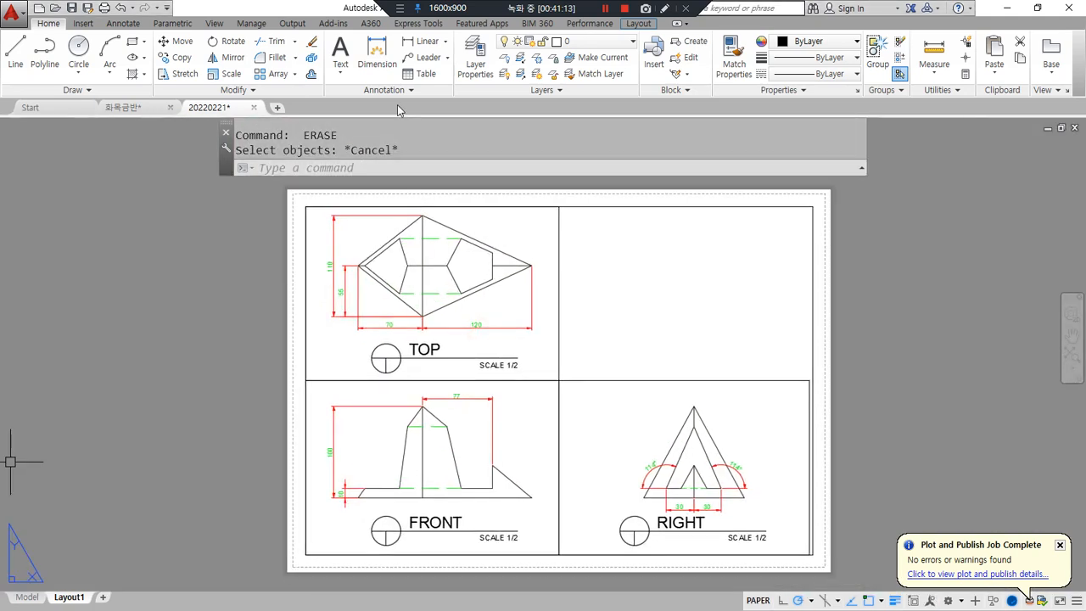
click(478, 63)
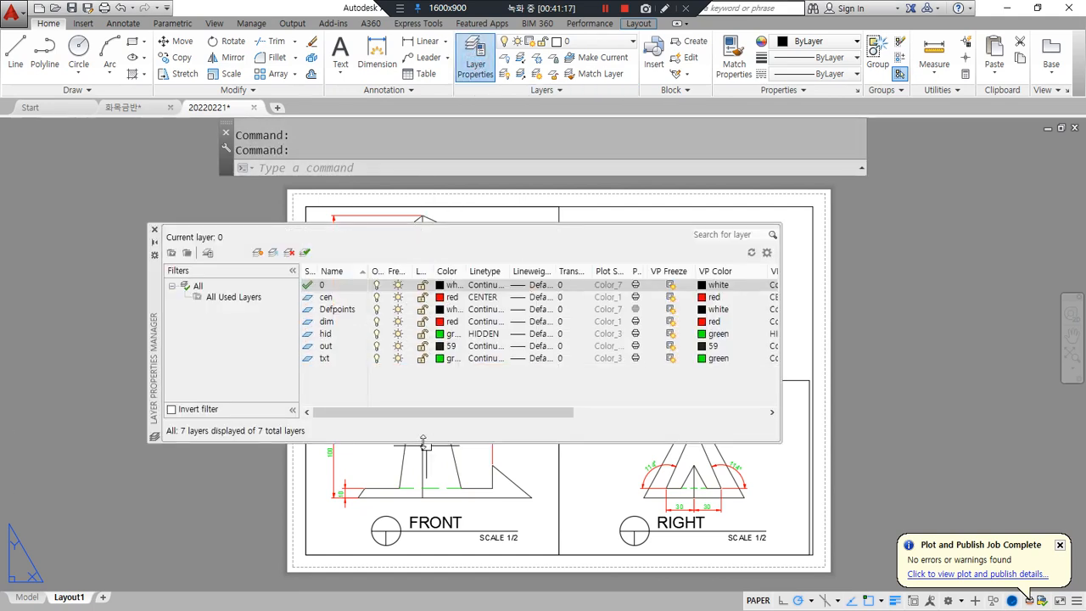
click(257, 252)
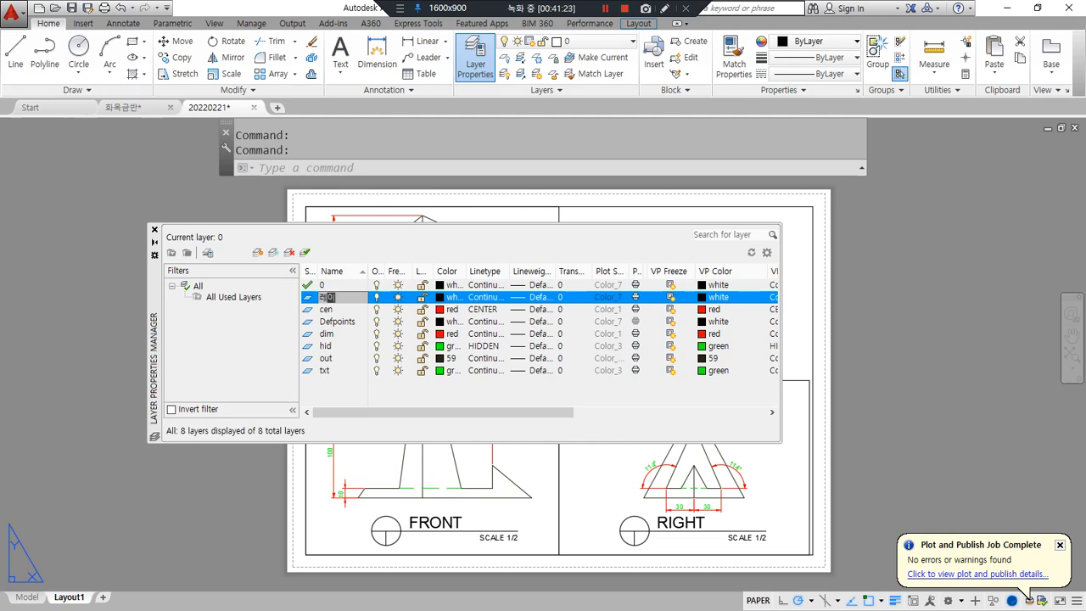
key(Return)
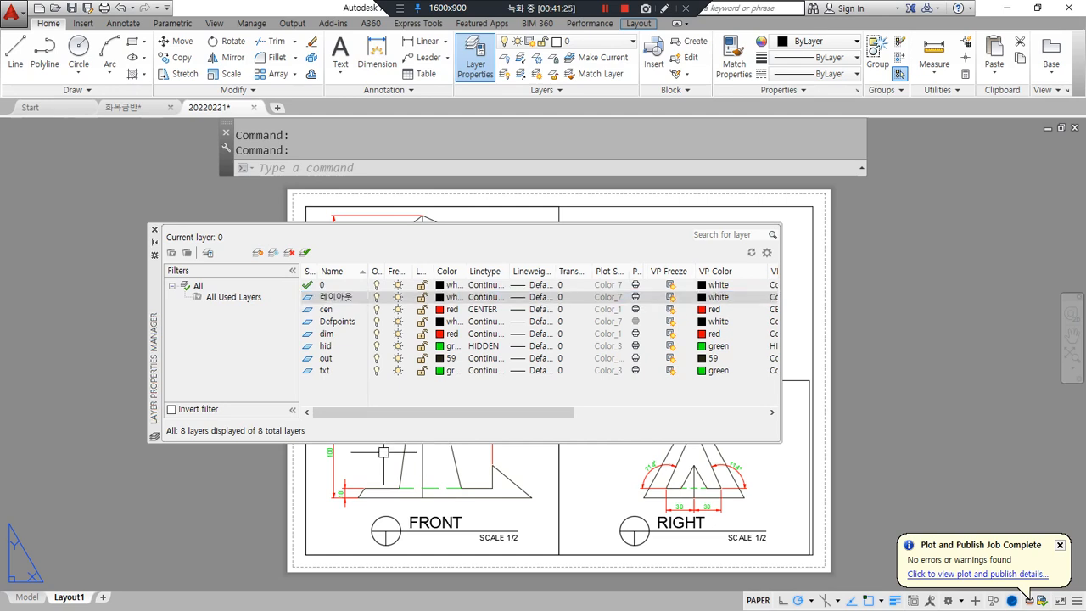
click(397, 298)
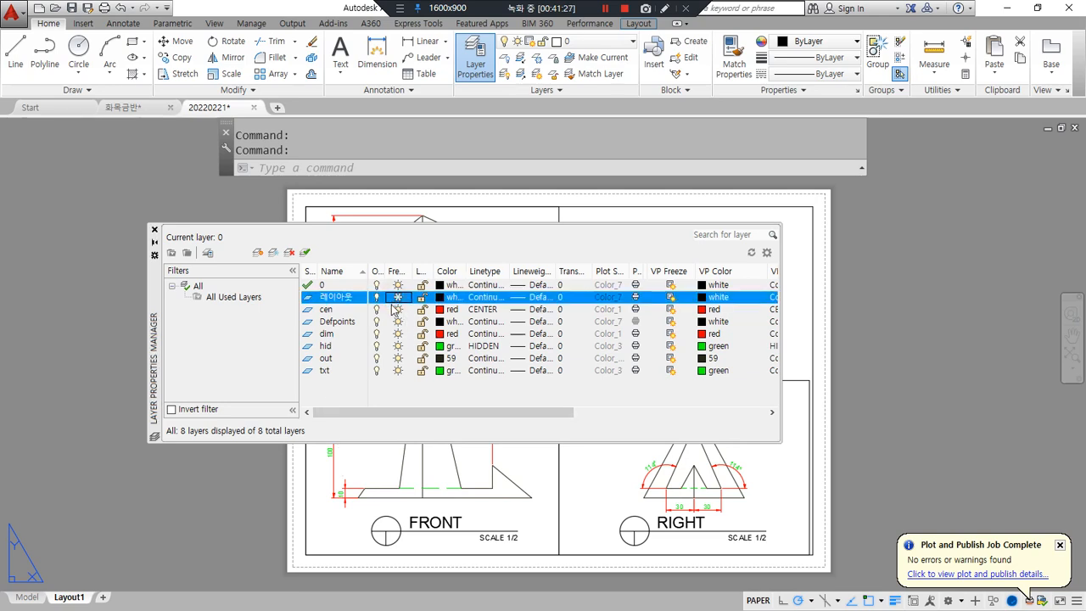
click(154, 231)
- Move the TOP, FRONT and RIGHT viewport frames onto the frozen layer 레이아웃
click(584, 346)
click(494, 396)
click(594, 41)
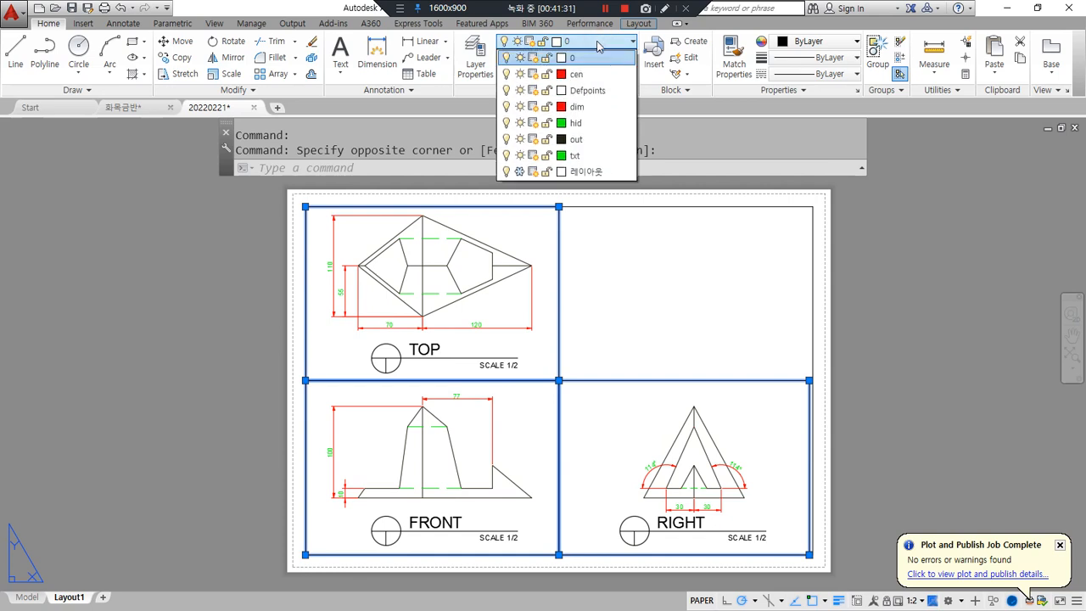
click(604, 172)
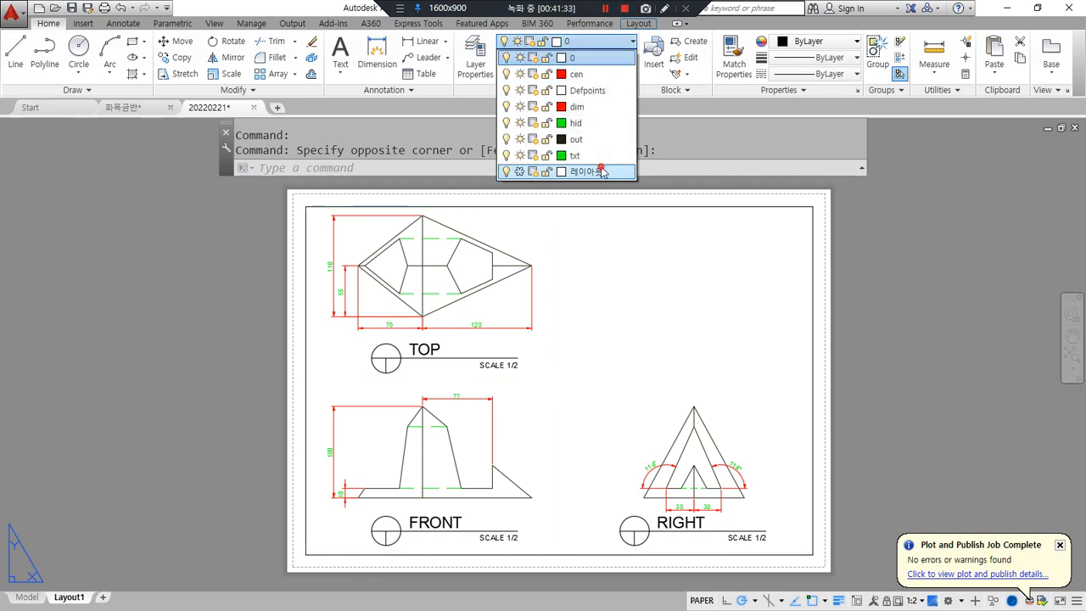
click(626, 323)
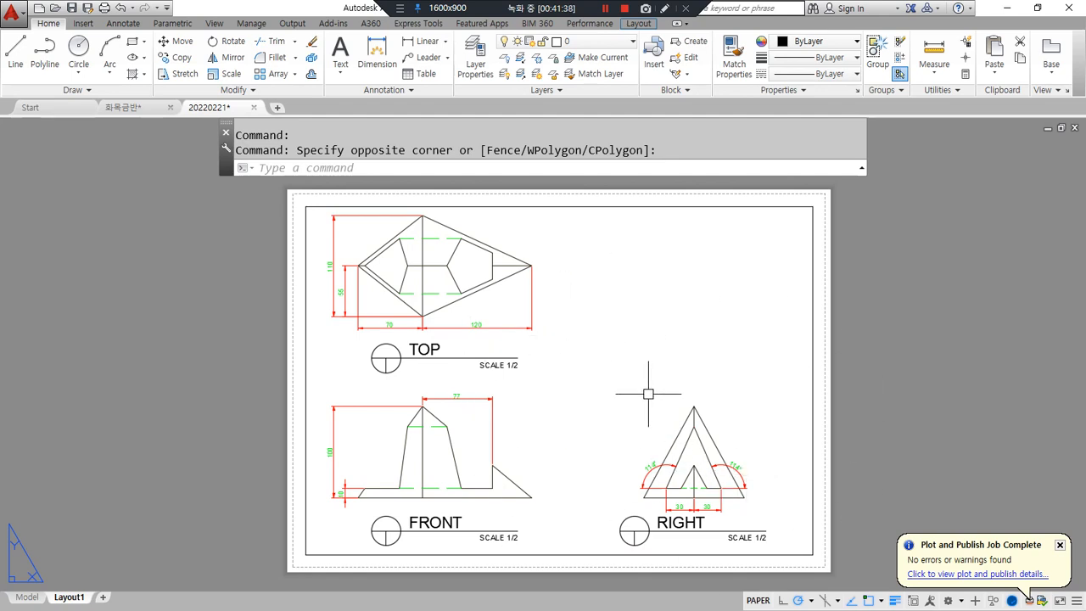
mouse_move(424, 587)
mouse_down()
mouse_move(346, 242)
mouse_move(878, 521)
mouse_move(482, 574)
mouse_up()
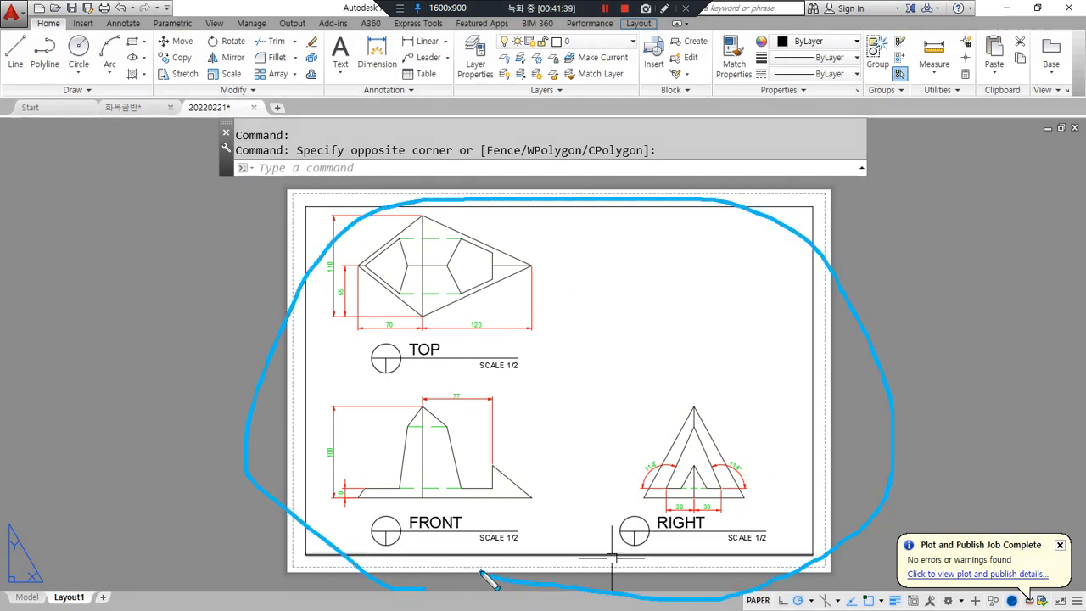
drag(842, 426, 925, 368)
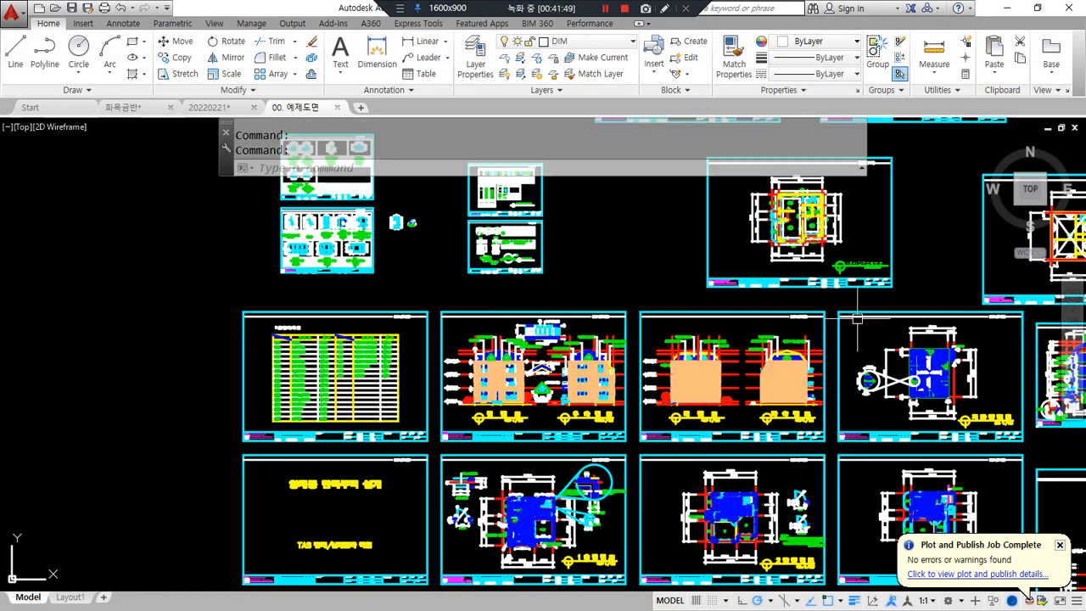
- Look over the groups of drawing sheets arranged in the model space of the 00. 예제도면 drawing
middle_drag(857, 319, 735, 323)
scroll(696, 378, down, 3)
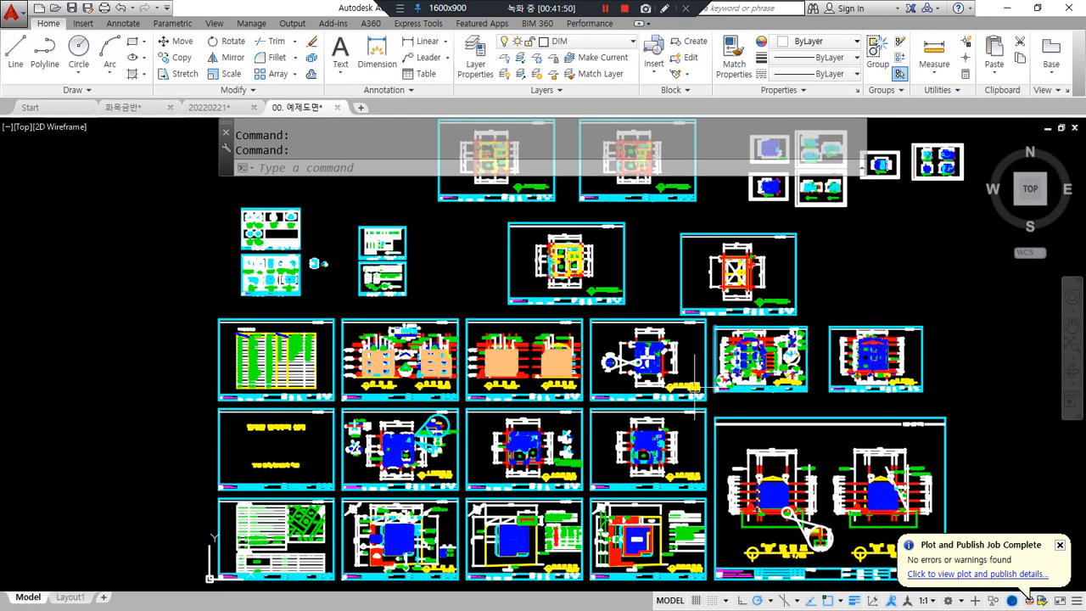
mouse_move(789, 355)
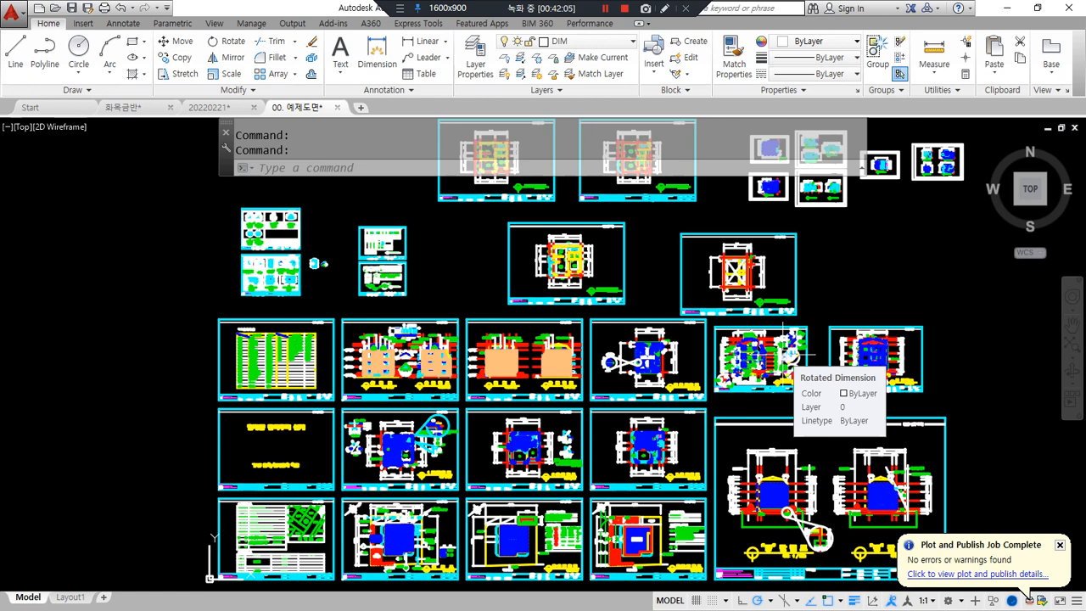
scroll(879, 360, down, 2)
middle_drag(791, 377, 692, 395)
key(ctrl+alt+d)
mouse_move(520, 512)
mouse_down()
mouse_move(450, 501)
mouse_move(477, 383)
mouse_move(622, 463)
mouse_move(498, 514)
mouse_up()
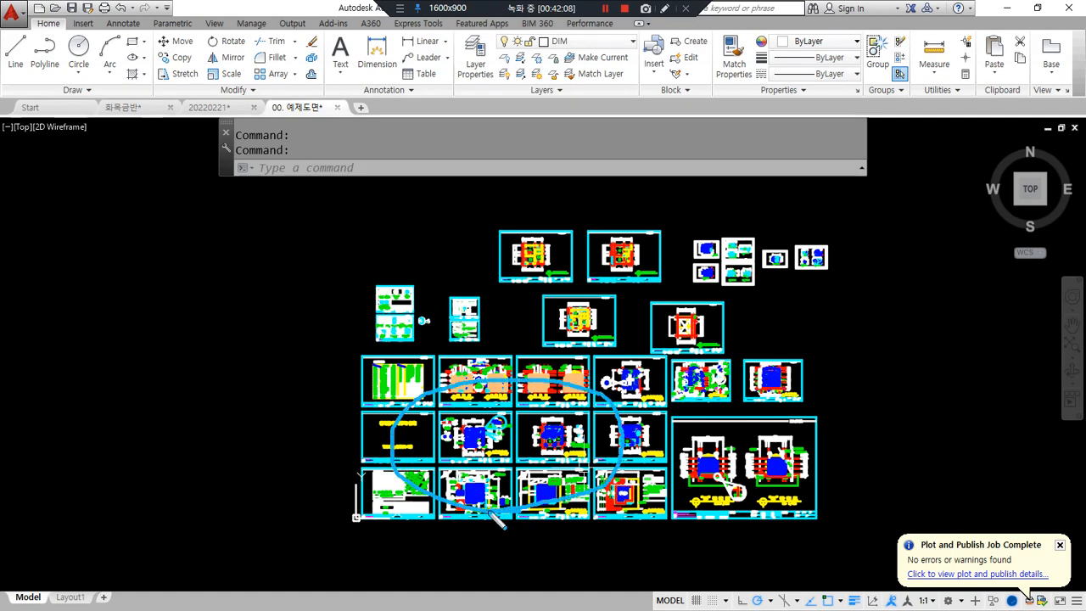
mouse_move(774, 462)
mouse_down()
mouse_move(689, 350)
mouse_move(774, 465)
mouse_up()
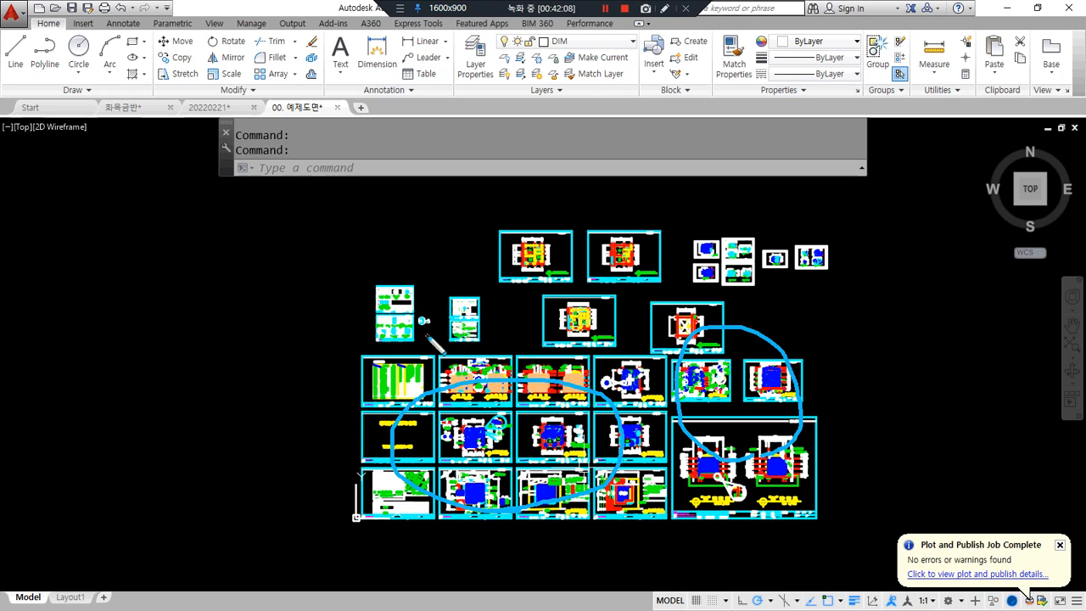
mouse_move(443, 346)
mouse_down()
mouse_move(382, 337)
mouse_move(467, 287)
mouse_move(501, 364)
mouse_up()
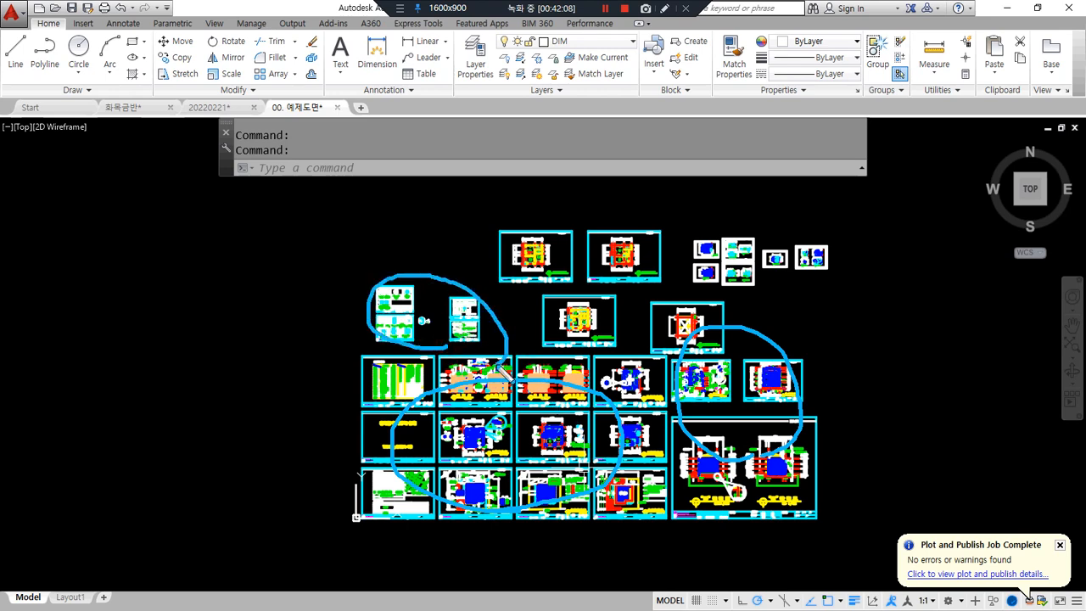
mouse_move(665, 326)
mouse_down()
mouse_move(553, 321)
mouse_move(666, 326)
mouse_up()
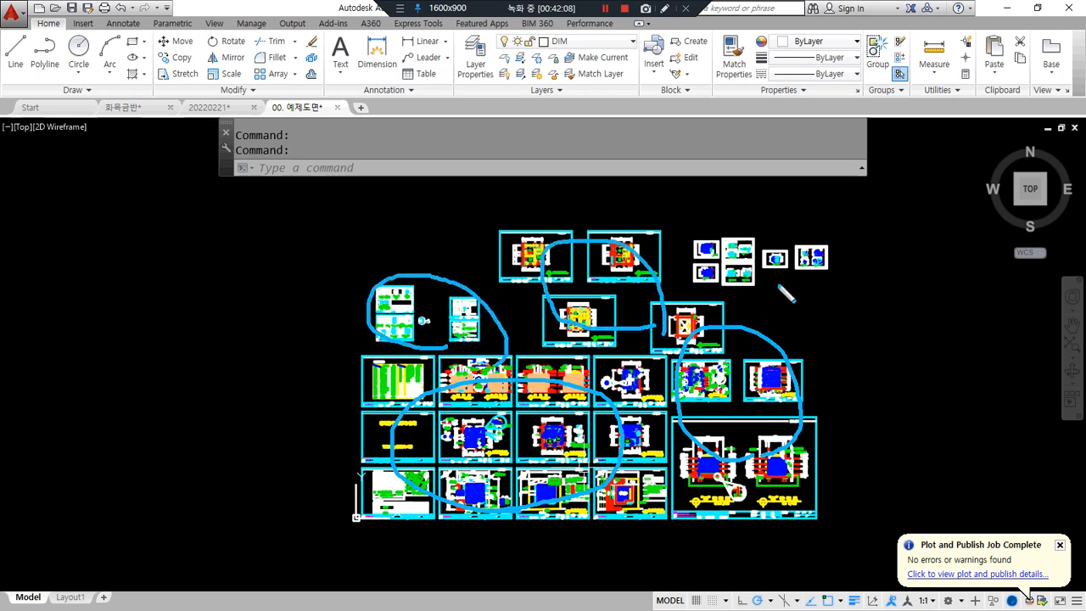
mouse_move(736, 299)
mouse_down()
mouse_move(681, 246)
mouse_move(777, 280)
mouse_move(740, 310)
mouse_up()
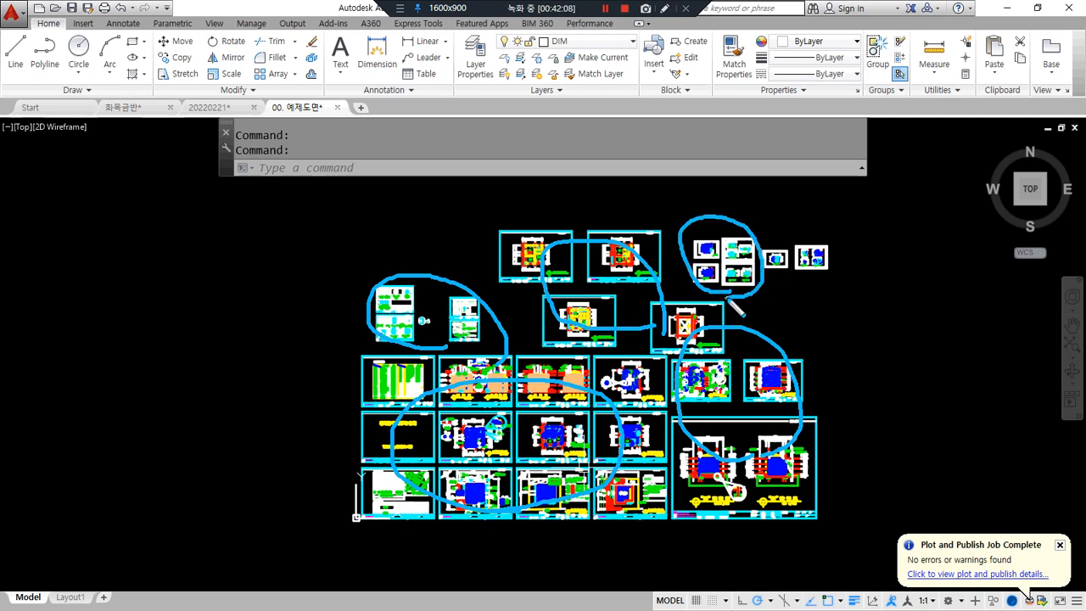
mouse_move(825, 290)
mouse_down()
mouse_move(760, 235)
mouse_move(818, 323)
mouse_up()
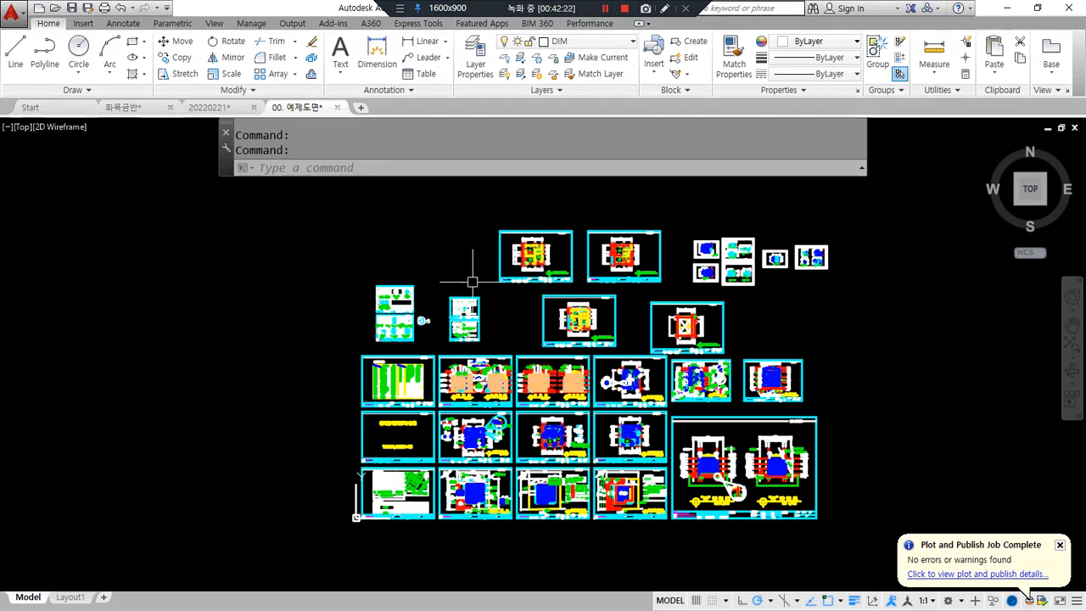
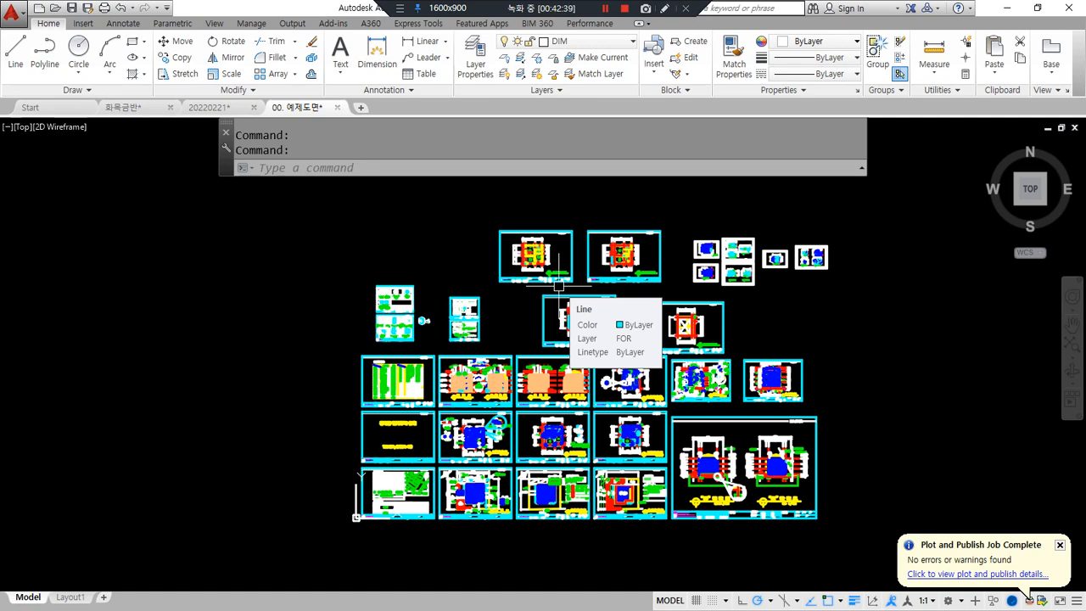
- Open Layout1 and modify its page setup to use the monochrome.ctb plot style table and A3 paper
click(70, 597)
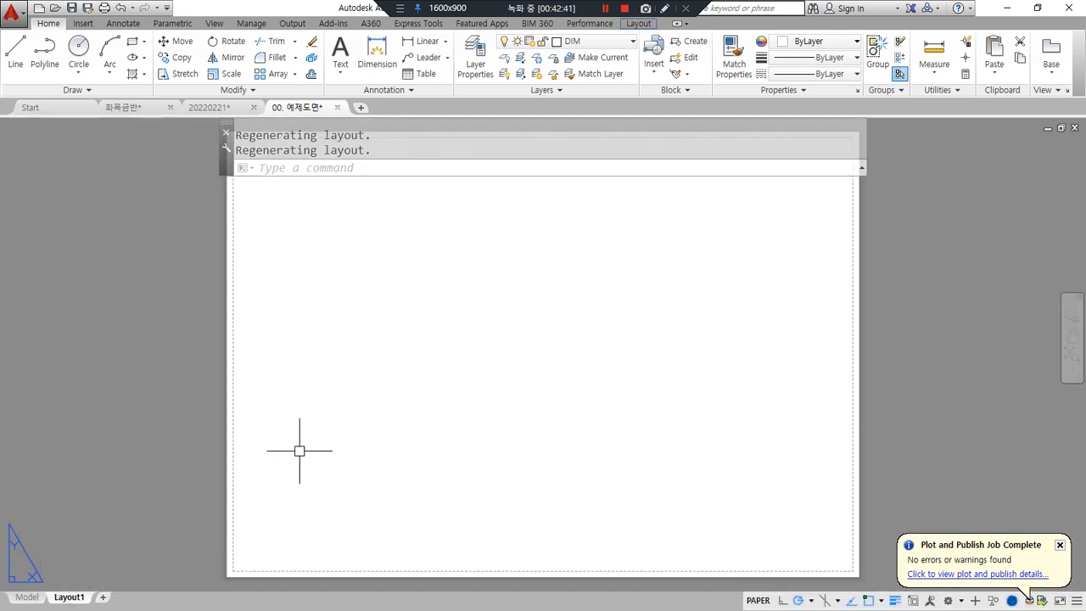
scroll(392, 418, down, 2)
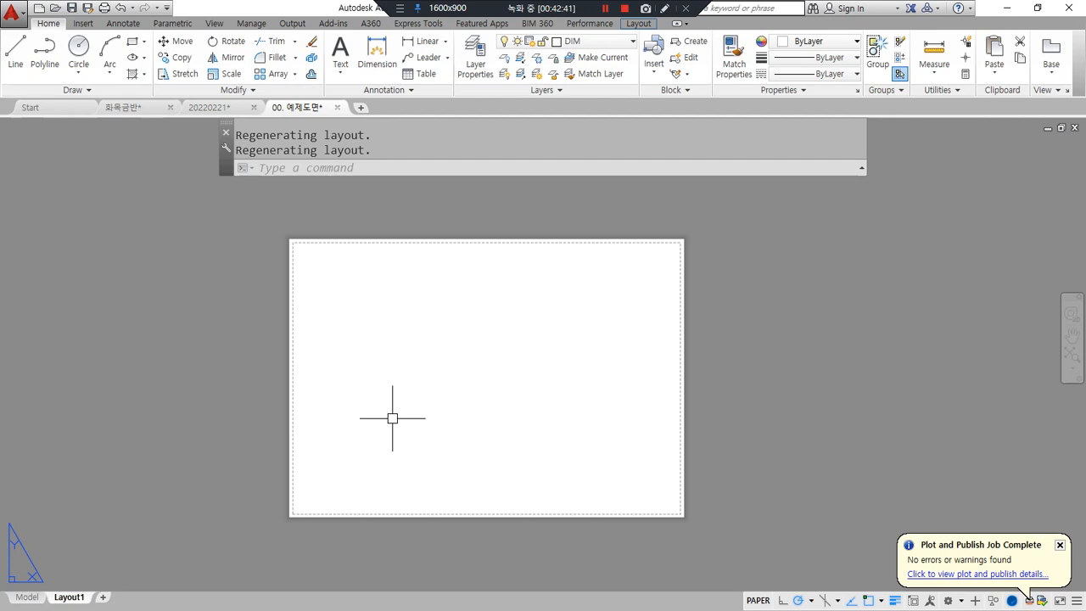
right_click(79, 597)
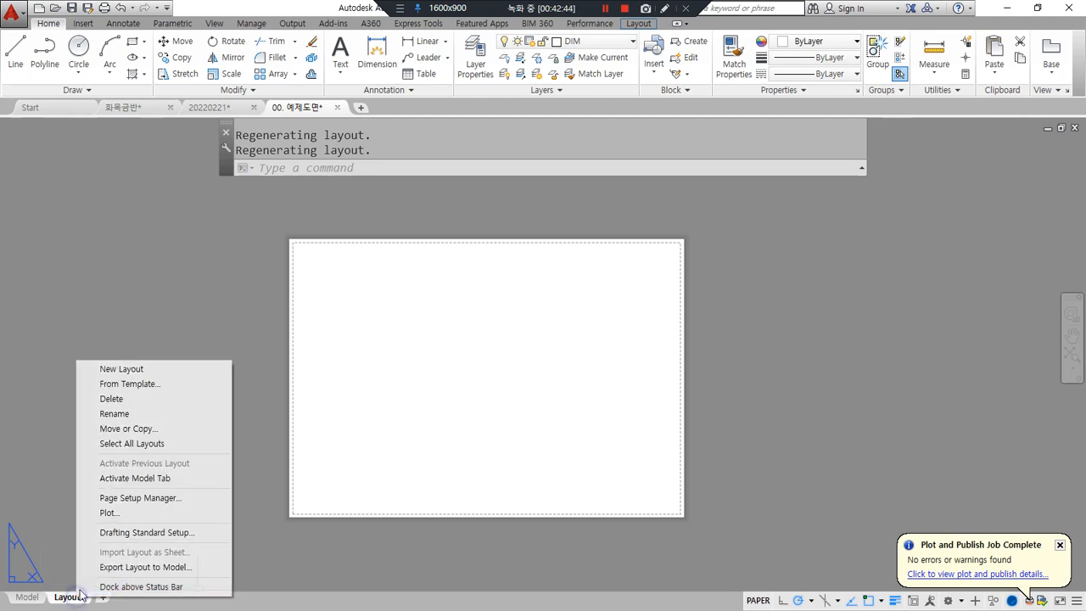
click(157, 500)
click(645, 287)
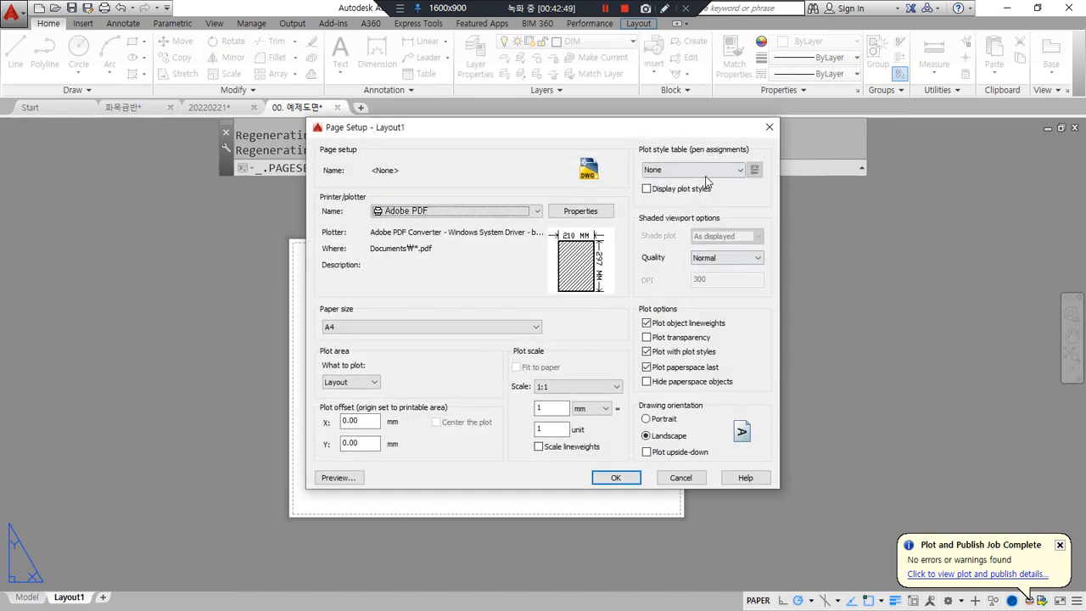
click(704, 170)
click(683, 266)
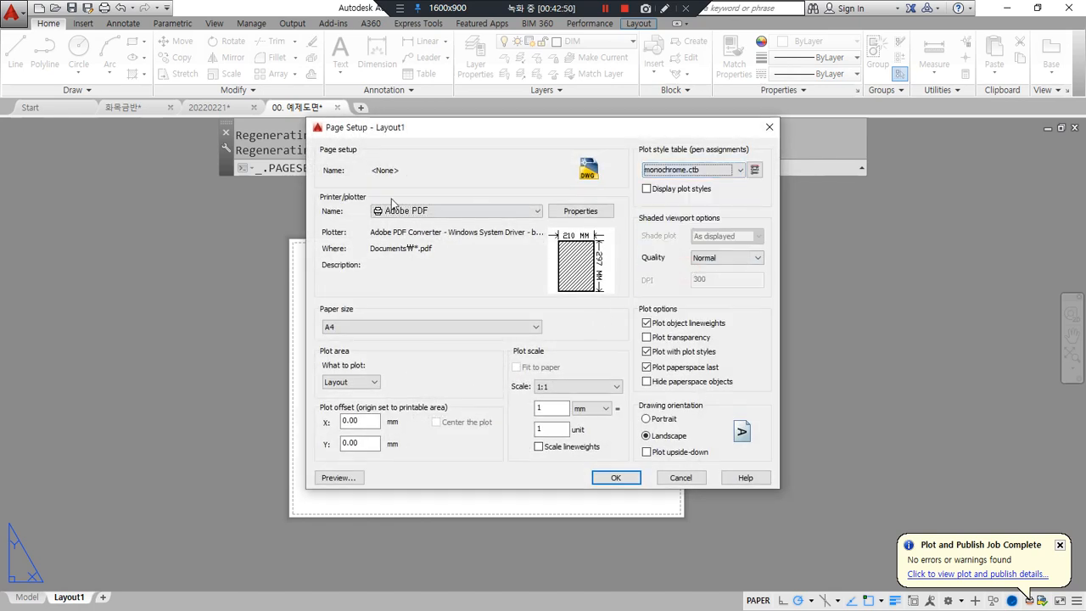
click(433, 324)
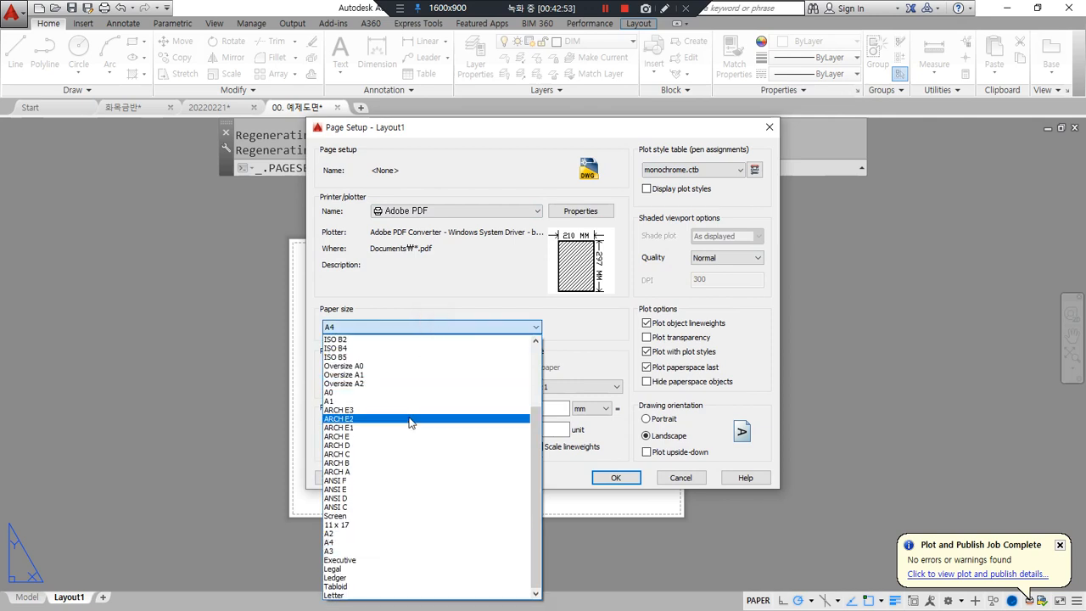
click(387, 550)
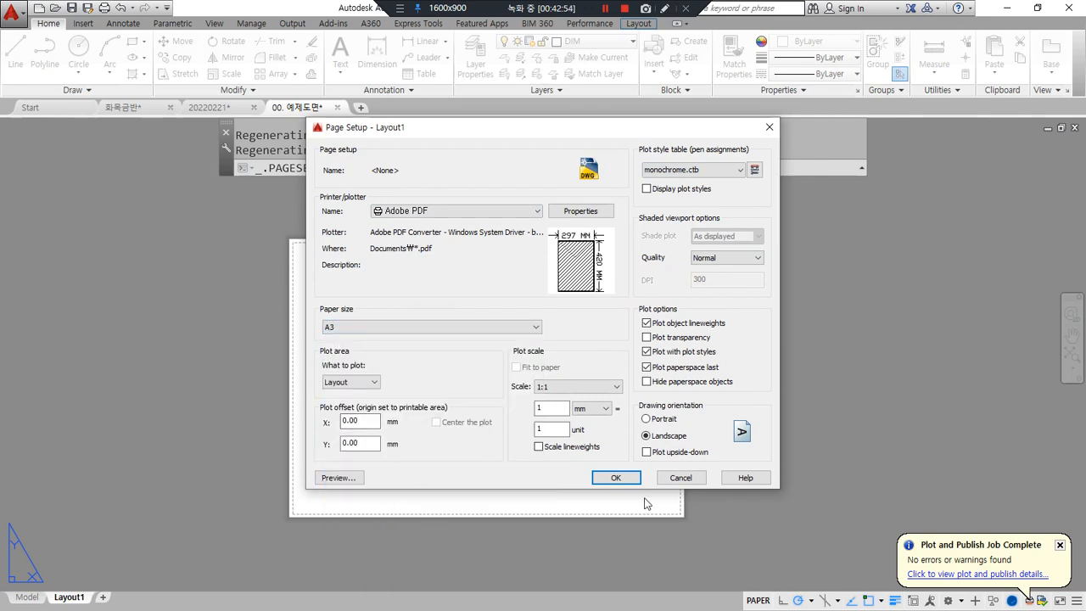
click(616, 477)
click(599, 449)
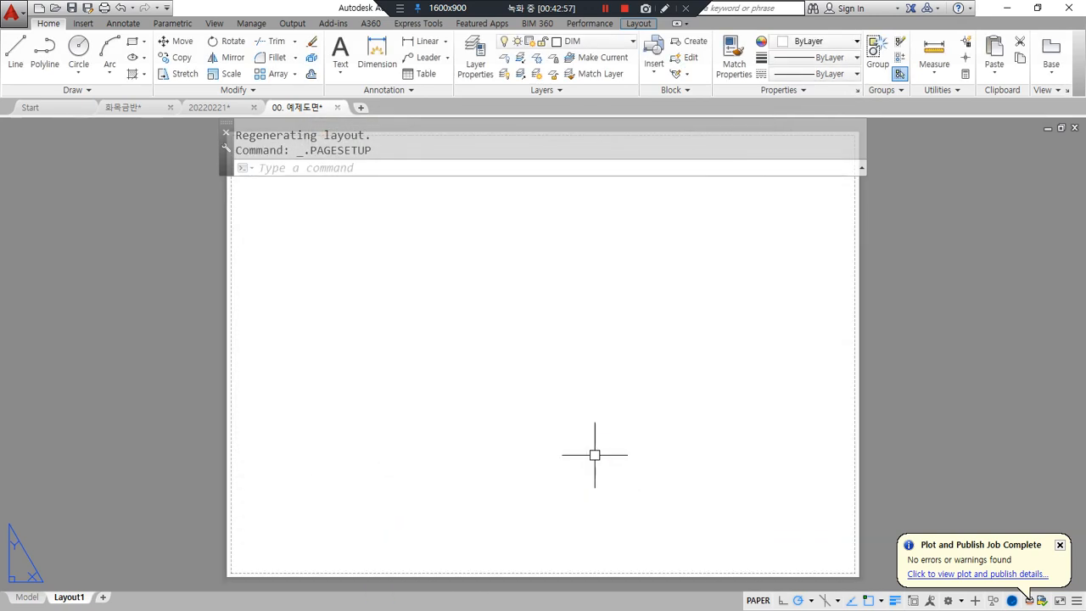
text(m)
key(Return)
text(f)
key(Return)
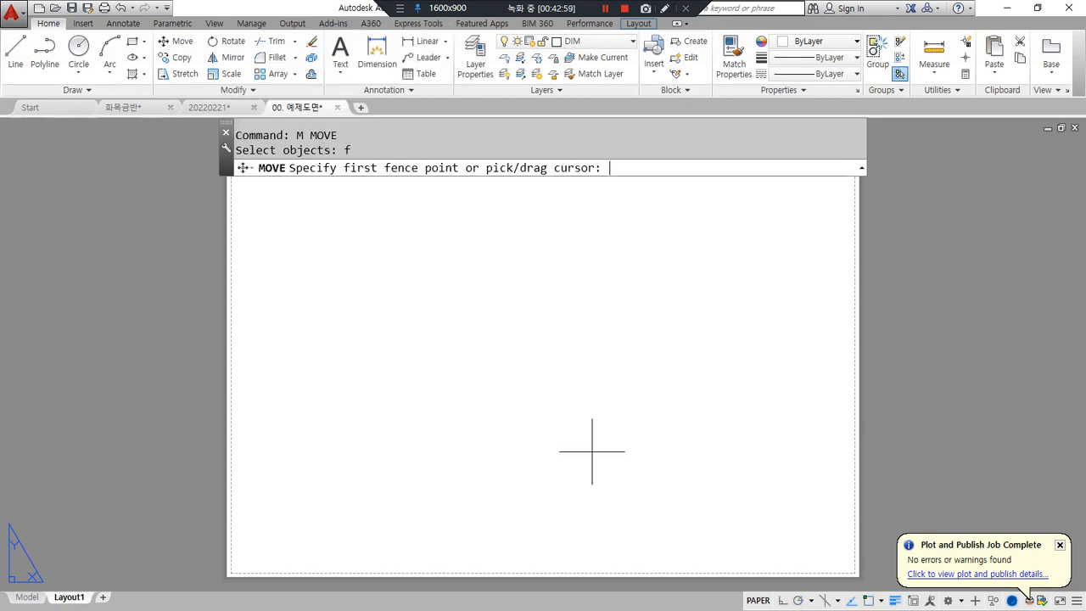
key(Escape)
key(Escape)
- Create a viewport fitted to the printable area of Layout1
text(mv)
key(Return)
text(f)
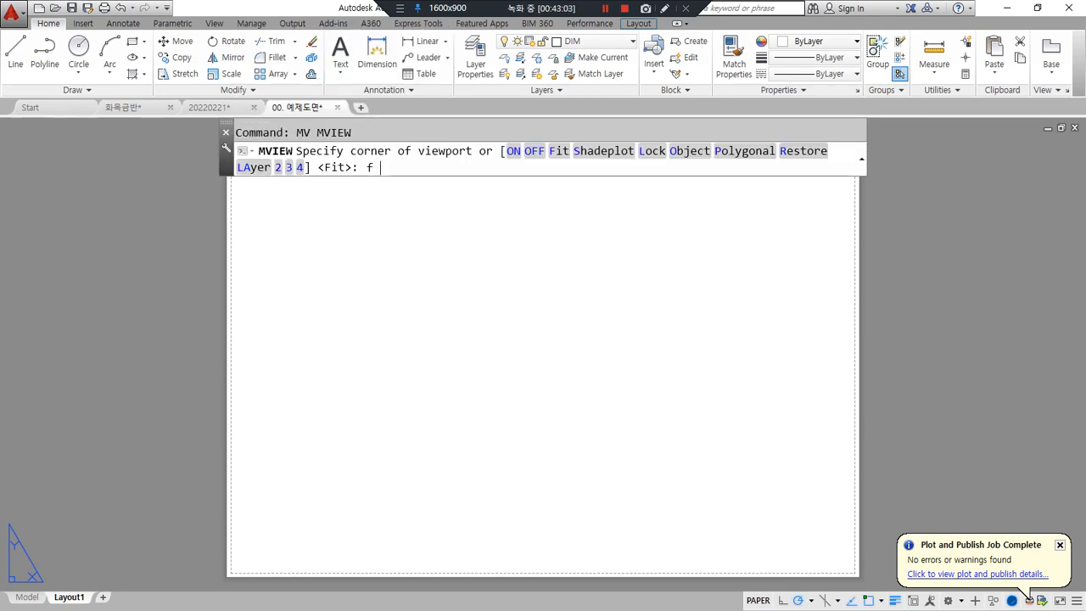
key(Return)
- Draw a diagonal line from the viewport's upper-left corner to its lower-right corner, and erase the viewport
text(l)
key(Return)
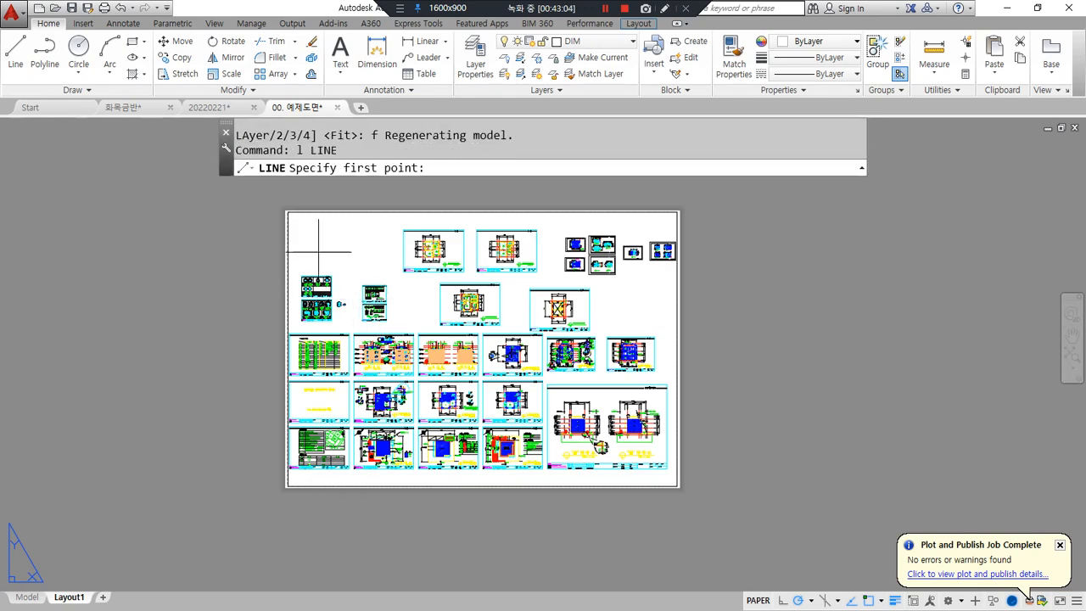
click(288, 213)
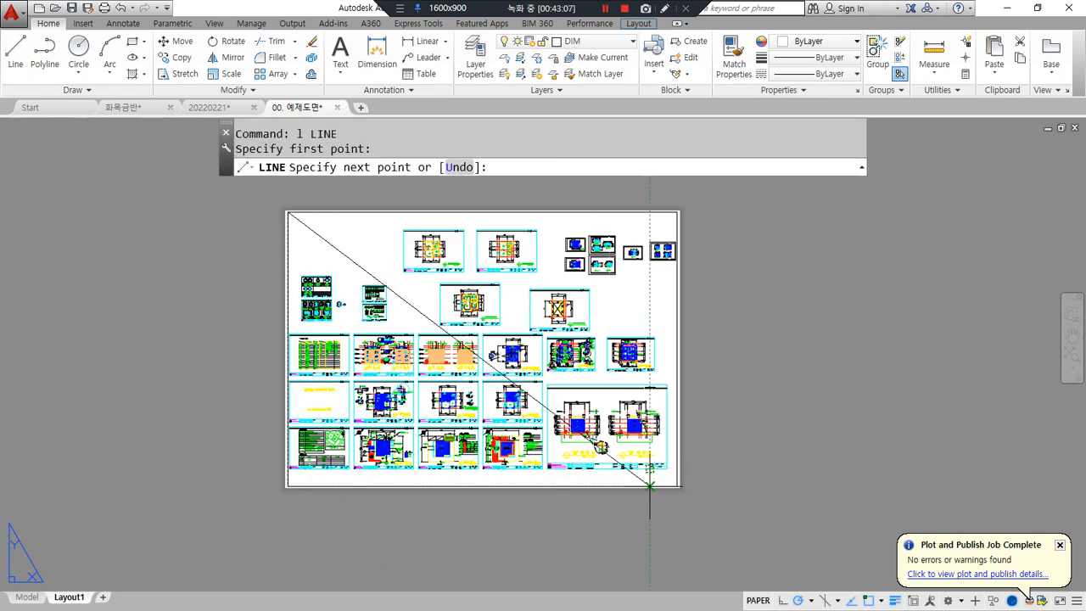
click(677, 485)
key(Return)
drag(712, 454, 676, 437)
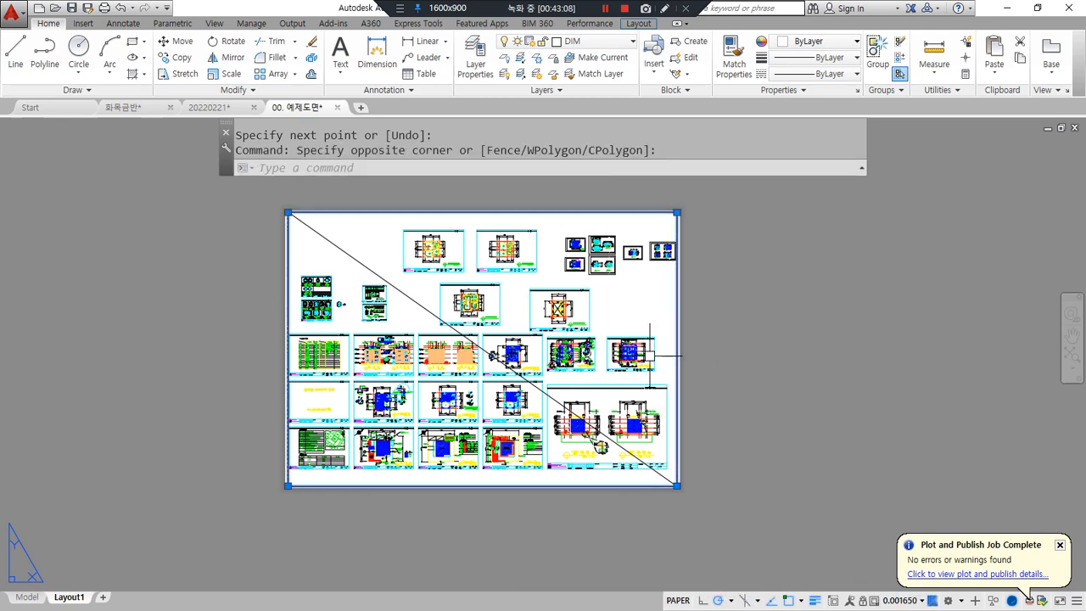
text(e)
key(Return)
- Draw a 420 by 297 rectangle in the empty area to the right of the sheet
middle_drag(713, 407, 572, 407)
text(rec)
key(Return)
click(609, 421)
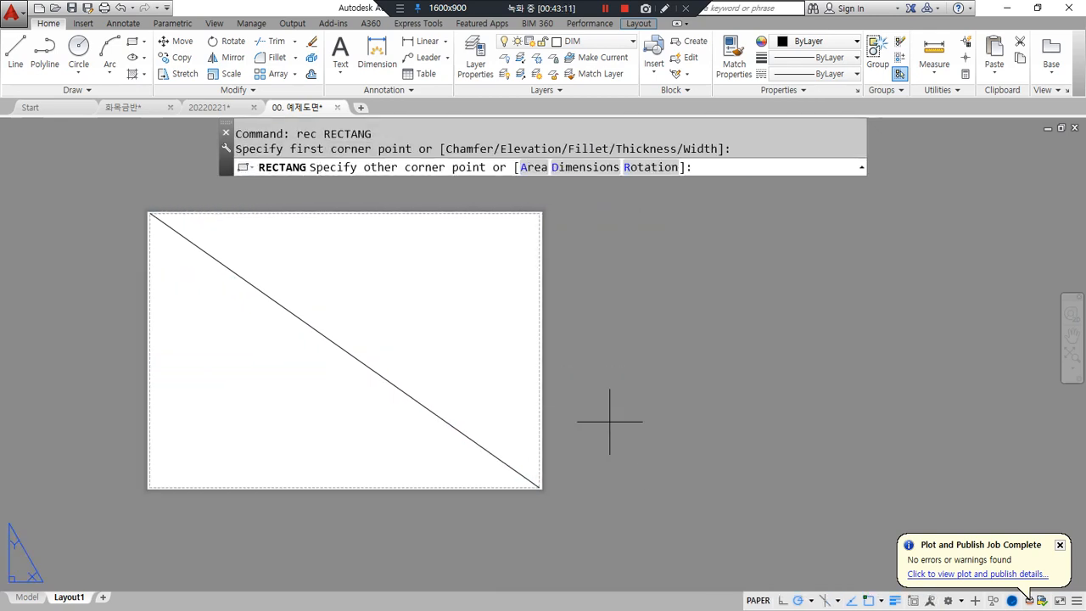
text(@420,297)
key(Return)
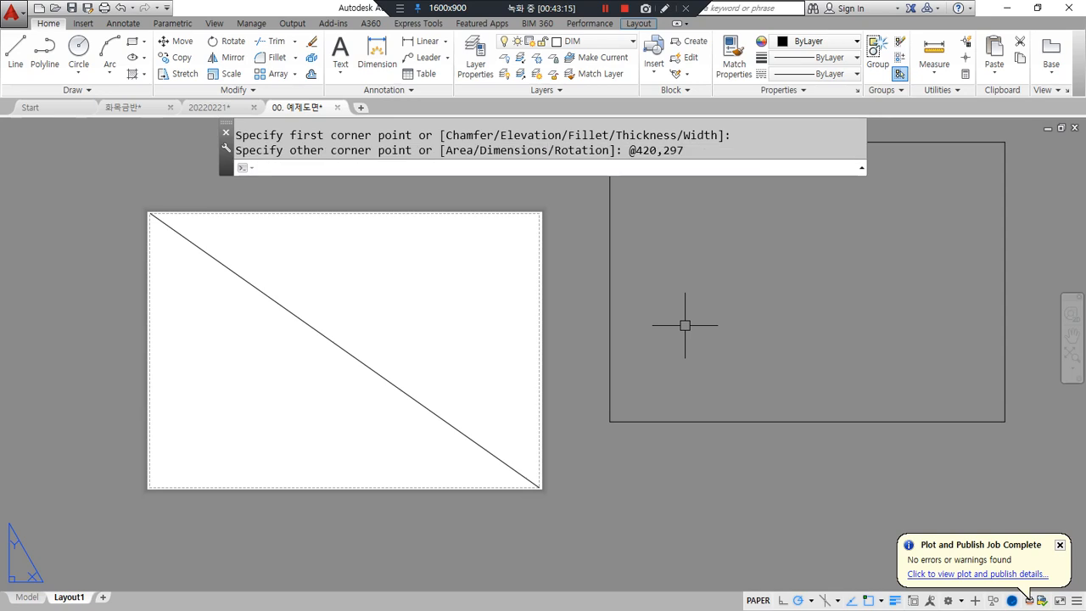
- Offset the 420 by 297 rectangle inward by 10
text(o)
key(Return)
text(10)
key(Return)
click(609, 278)
click(694, 291)
key(Return)
- Draw a diagonal line across the rectangles from upper right to lower left
middle_drag(753, 279, 684, 342)
text(l)
key(Return)
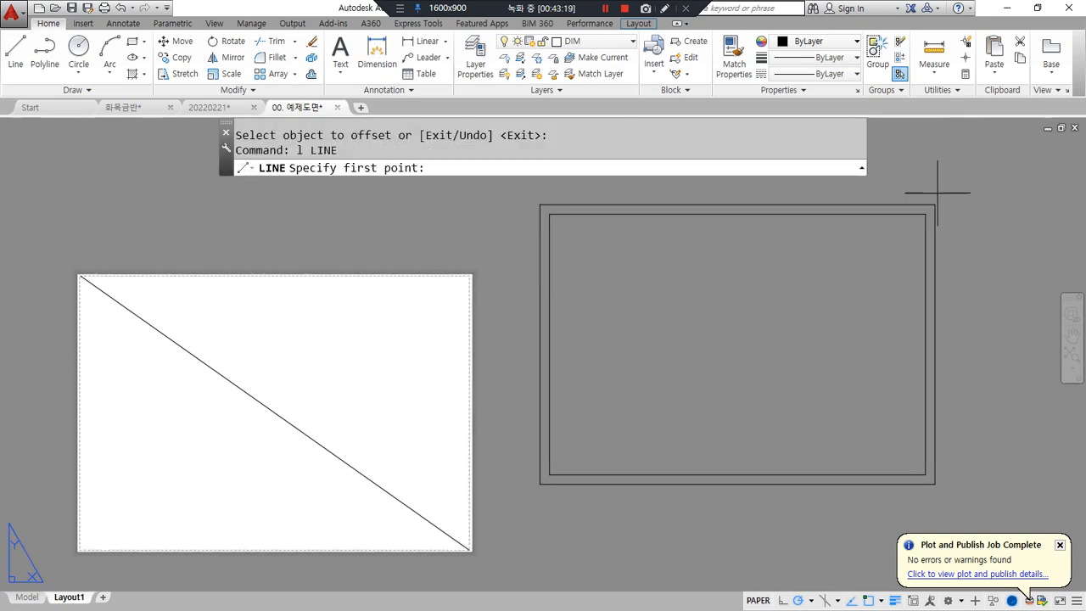
click(925, 214)
click(549, 476)
key(Return)
- Move both rectangles and their diagonal from the diagonal's midpoint onto the midpoint of the sheet's diagonal
text(m)
key(Return)
click(790, 538)
click(650, 376)
key(Return)
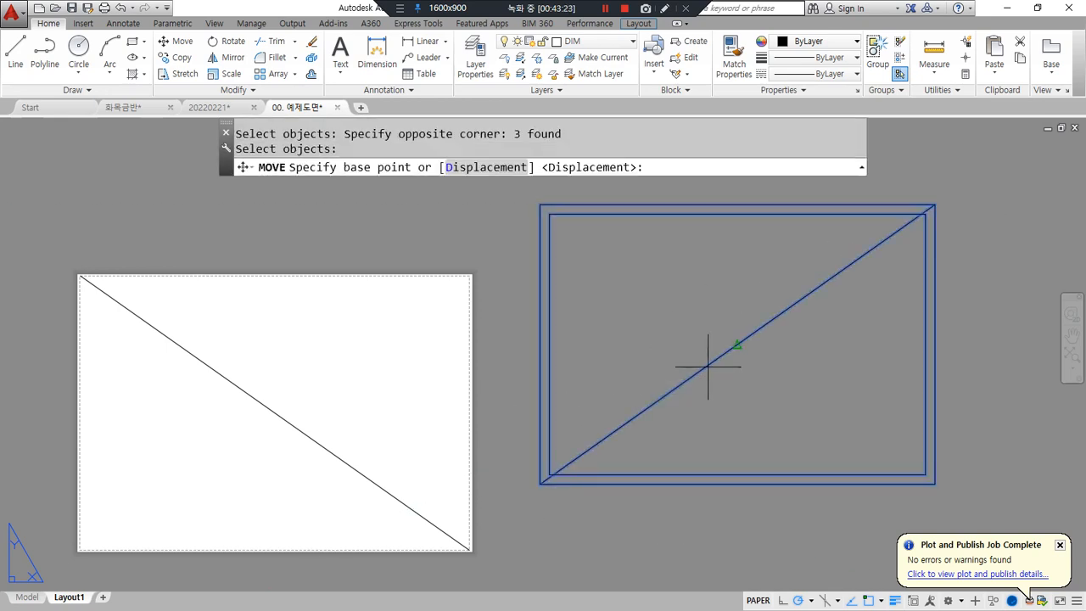
click(736, 344)
click(362, 481)
- Erase both diagonals and the outer rectangle, keeping only the inner frame on the sheet
click(337, 480)
click(276, 373)
text(e)
key(Return)
click(473, 279)
text(e)
key(Return)
- Create a viewport from the lower-left to the upper-right corner of the inner frame
middle_drag(314, 379, 417, 331)
text(mv)
key(Return)
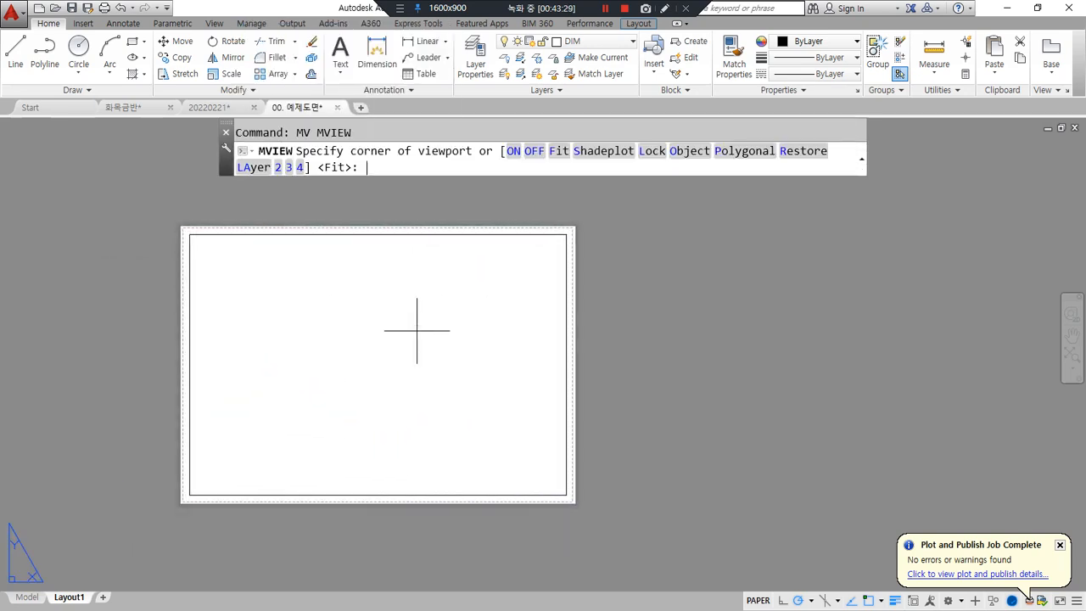
click(190, 494)
click(567, 234)
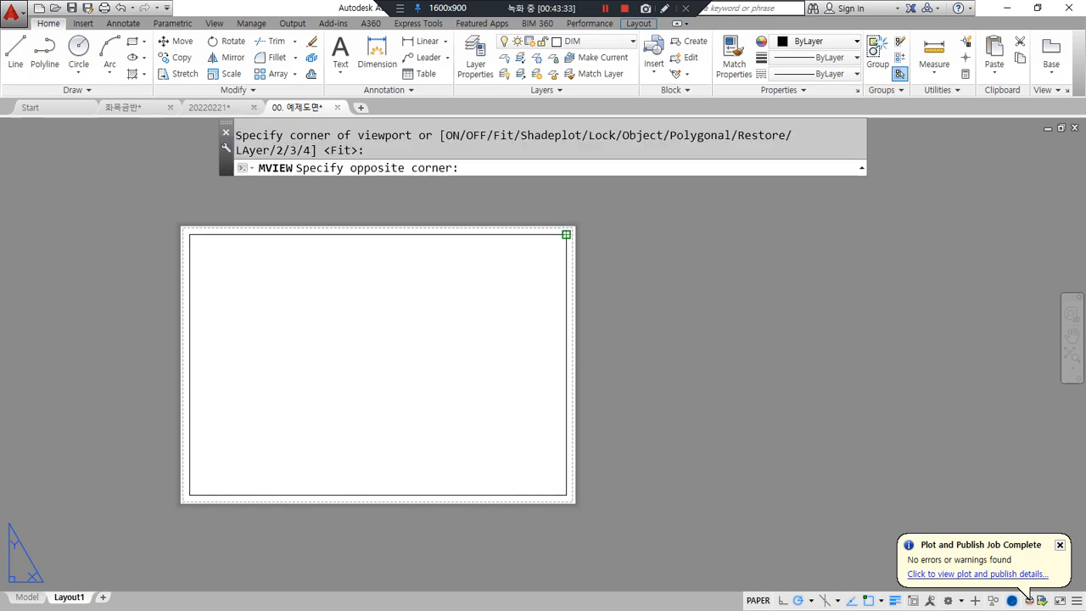
- Activate the viewport and window-zoom it onto the 1층 평면도 sheet, picking endpoints at the sheet border's opposite corners
double_click(393, 346)
scroll(392, 346, up, 5)
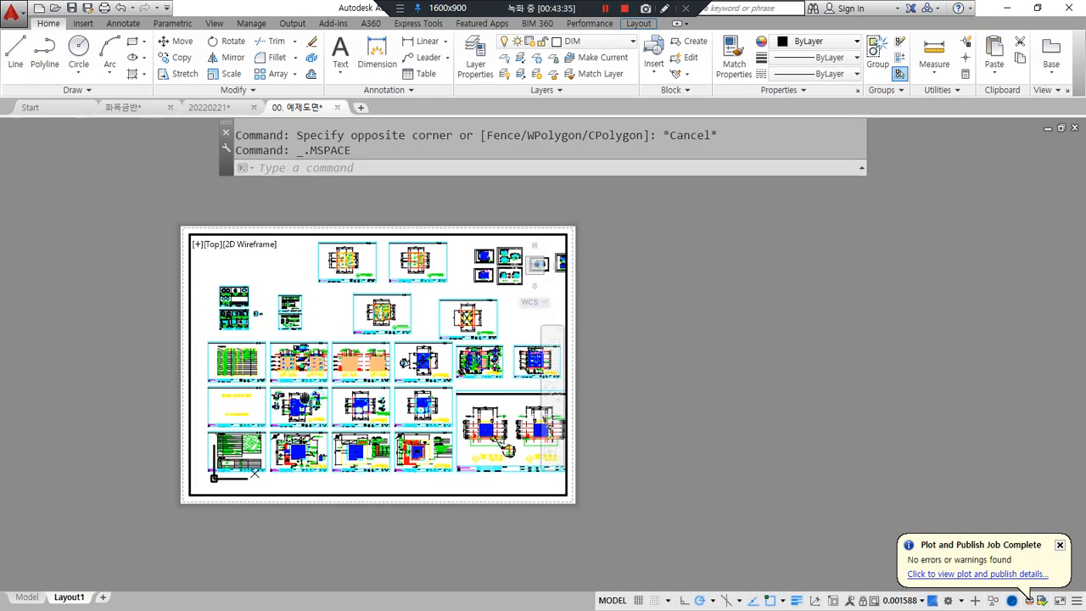
scroll(411, 369, up, 3)
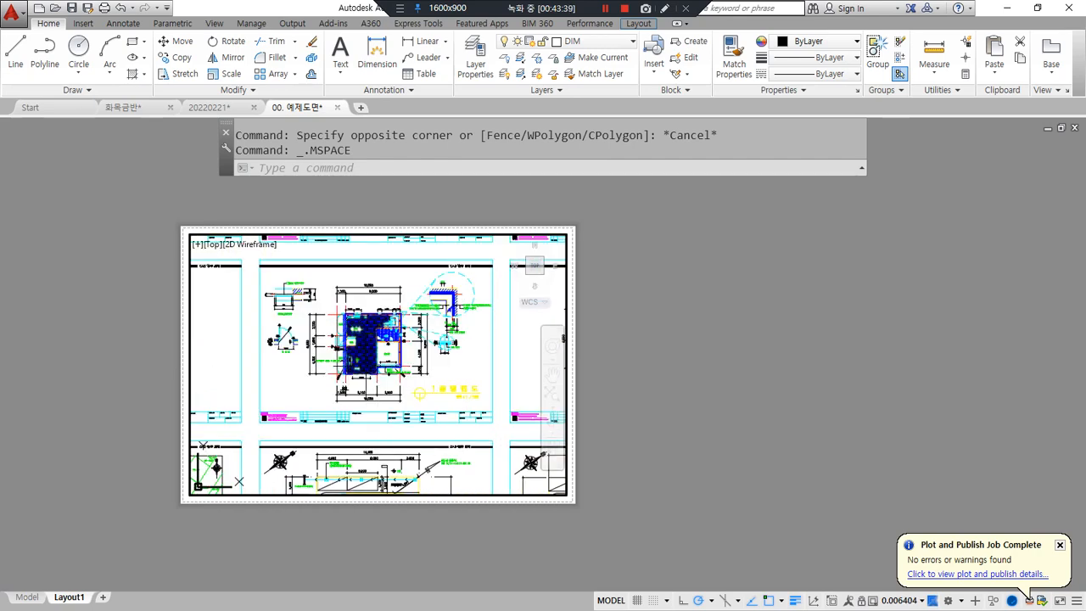
text(z)
key(Return)
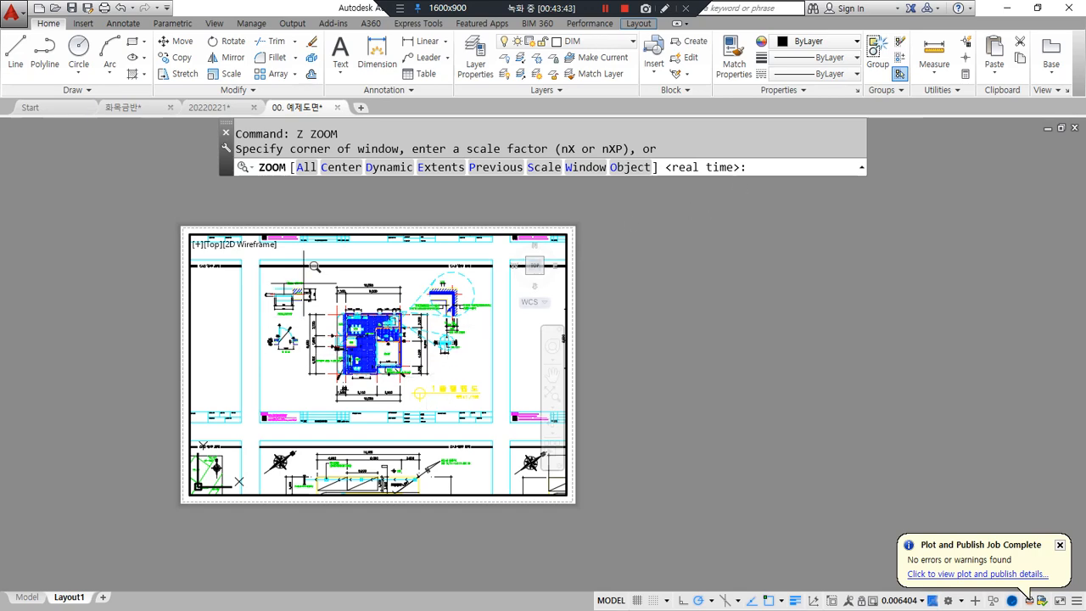
middle_drag(347, 291, 340, 301)
shift+right_click(411, 306)
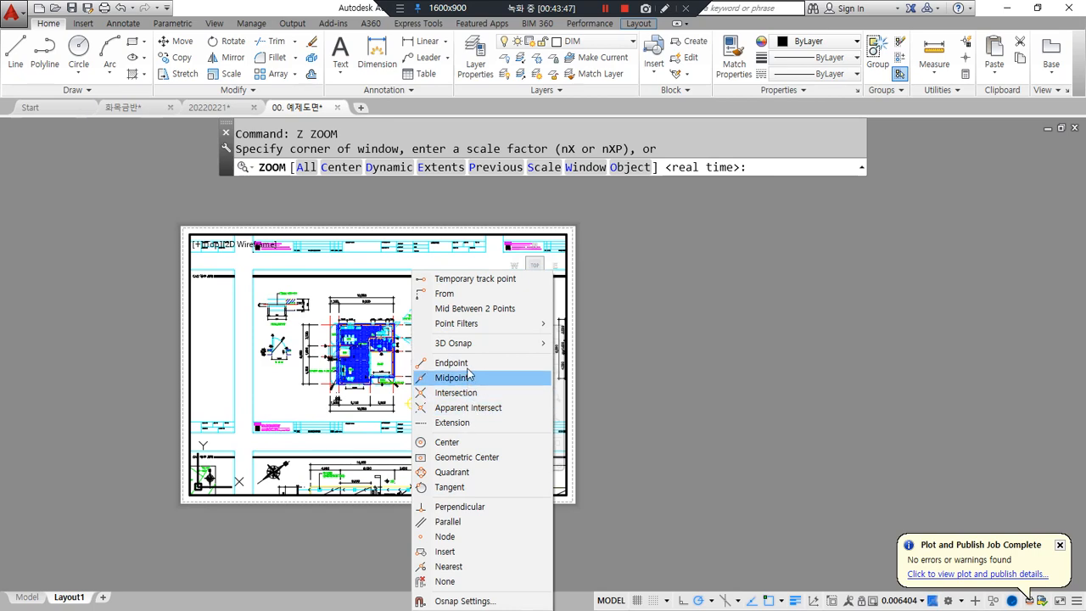
click(425, 363)
click(250, 401)
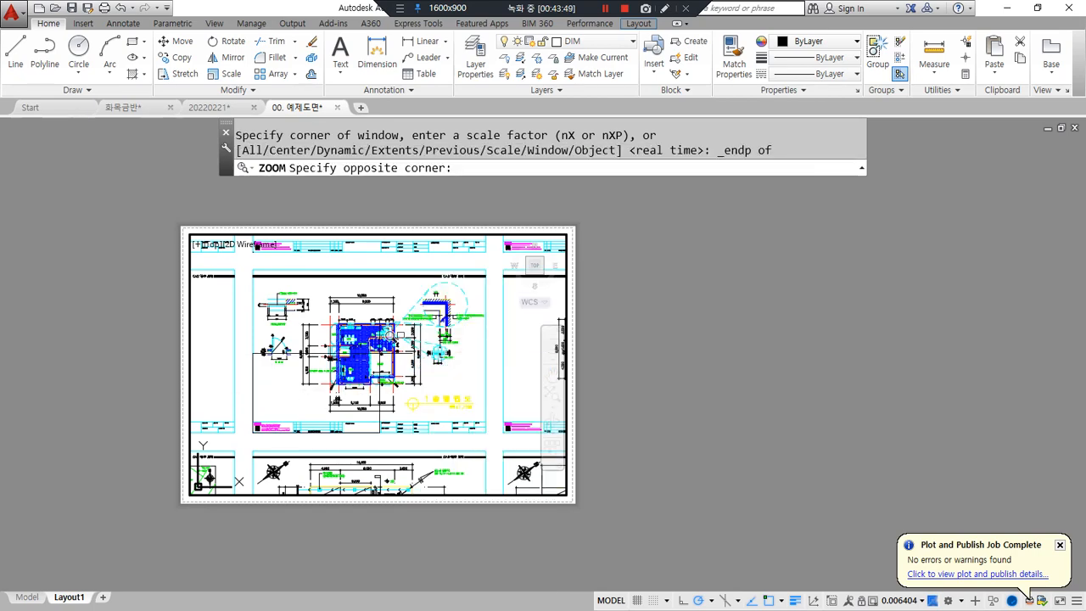
shift+right_click(381, 353)
click(442, 105)
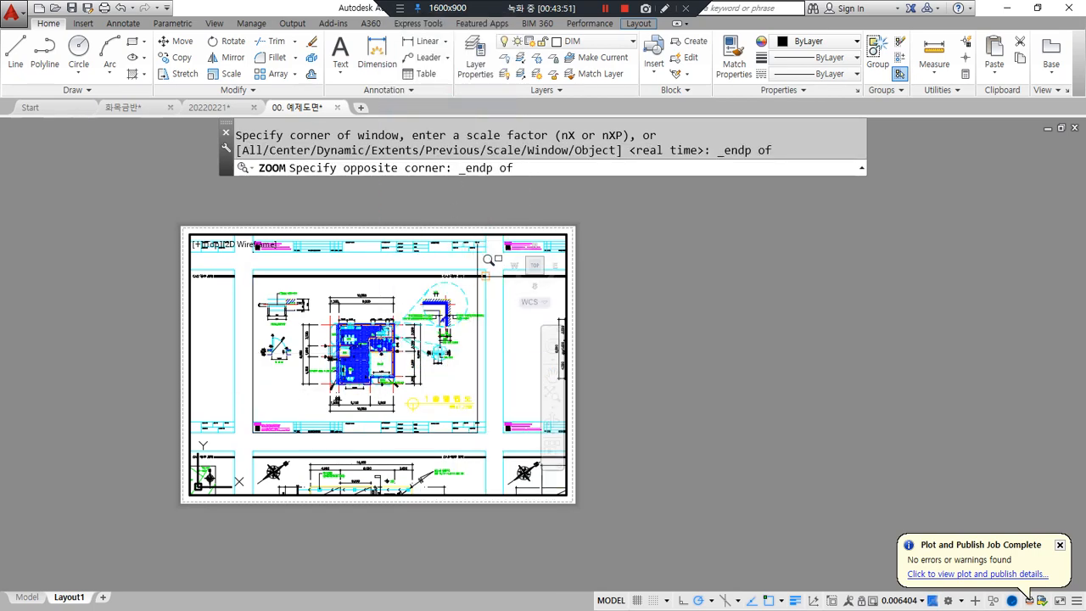
click(493, 276)
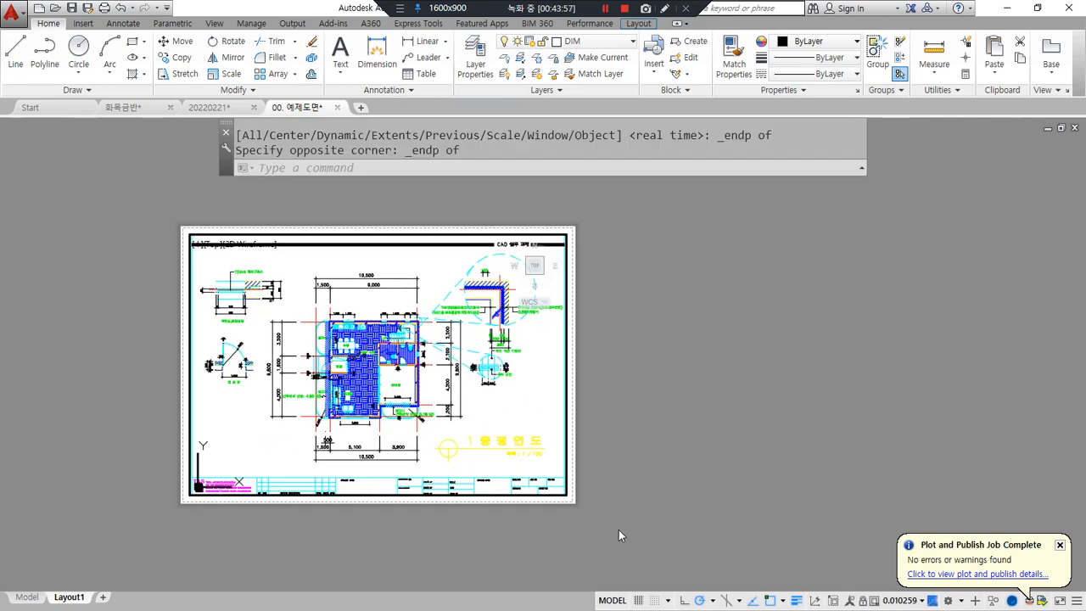
- Scale the viewport to 1/100xp and return to paper space
text(z)
key(Return)
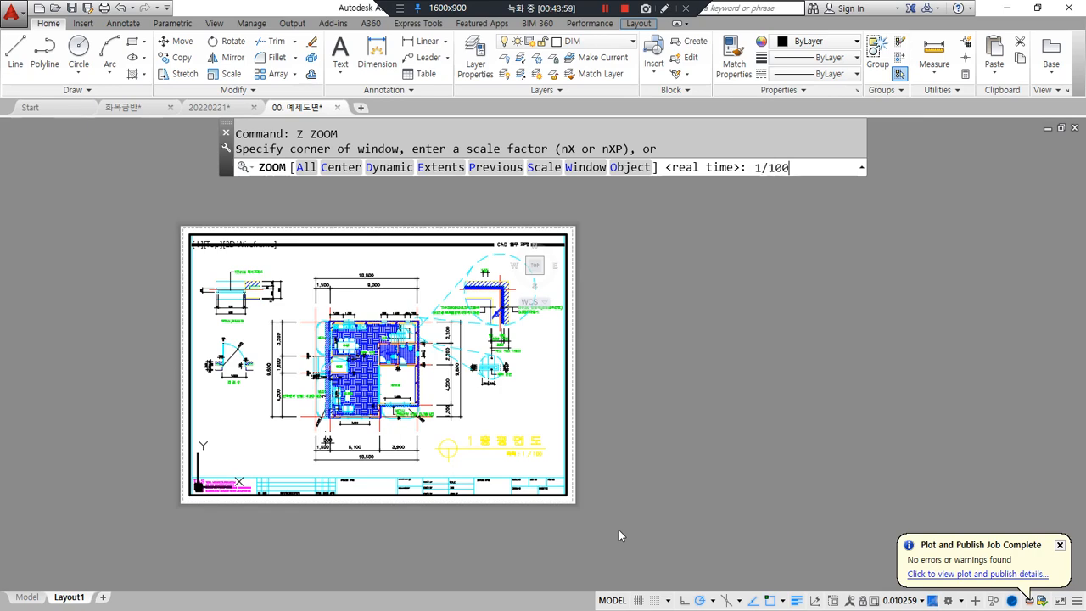
text(1/100xp)
key(Return)
double_click(618, 529)
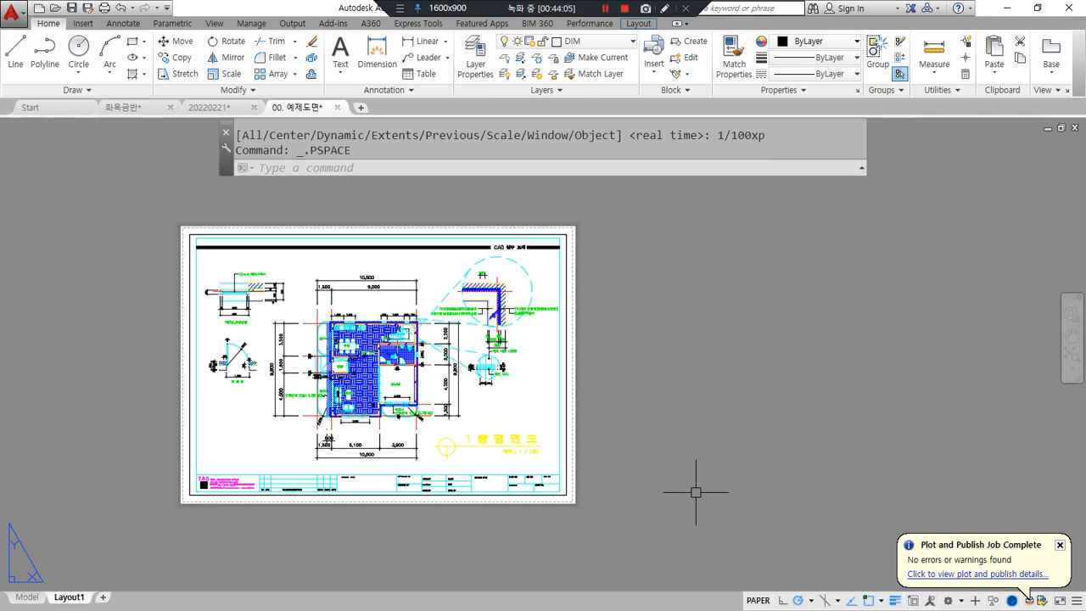
- Add a new layout after Layout1 and switch to it
click(105, 597)
right_click(105, 594)
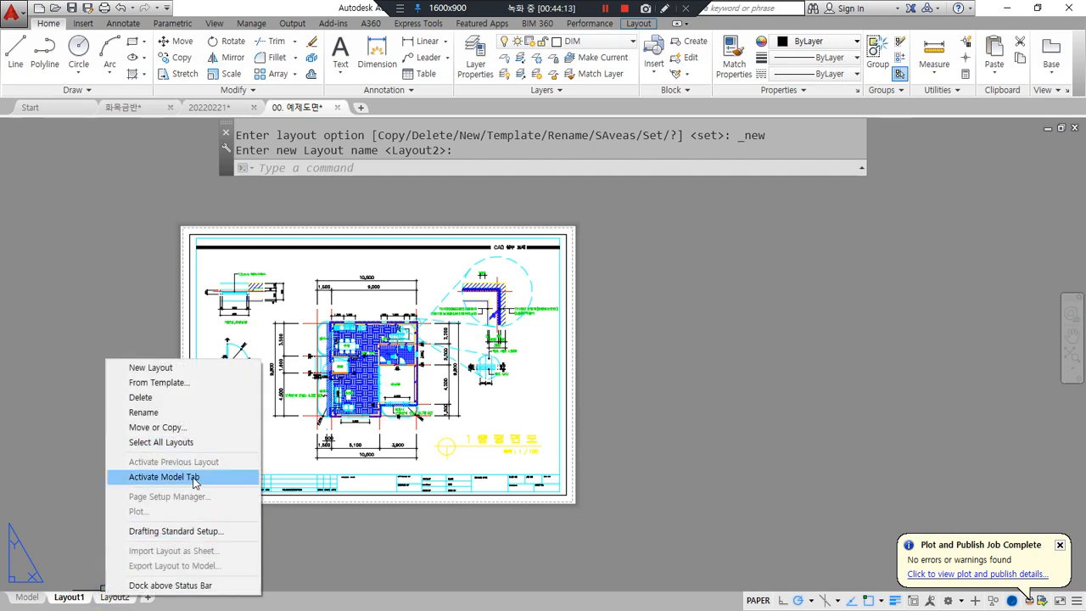
key(Escape)
key(Escape)
click(115, 597)
- Modify the page setup of Layout2 to use the monochrome.ctb plot style table and A3 paper
right_click(110, 597)
click(207, 499)
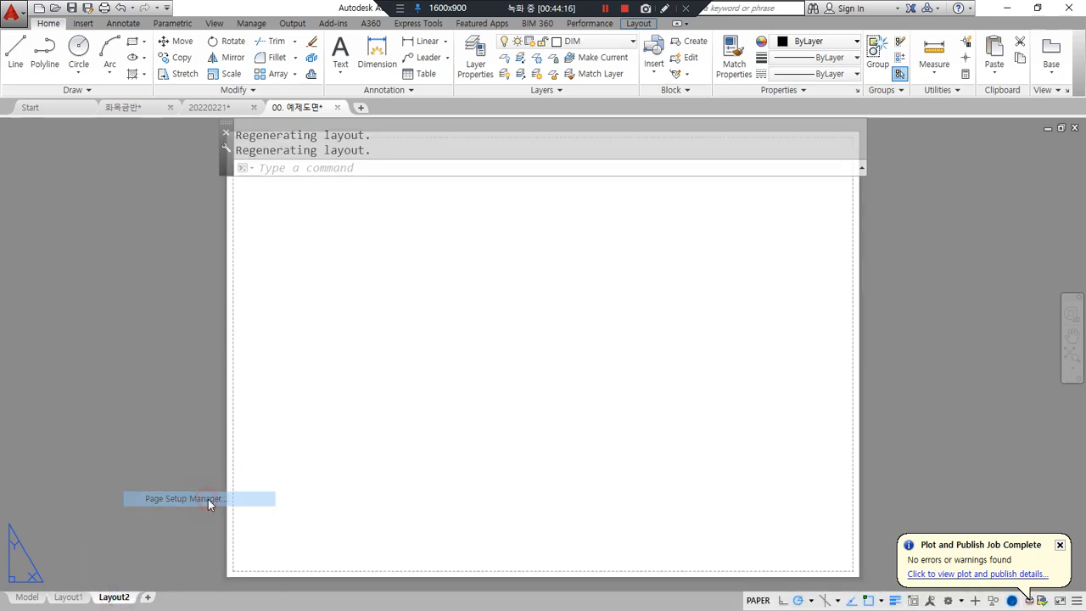
click(647, 288)
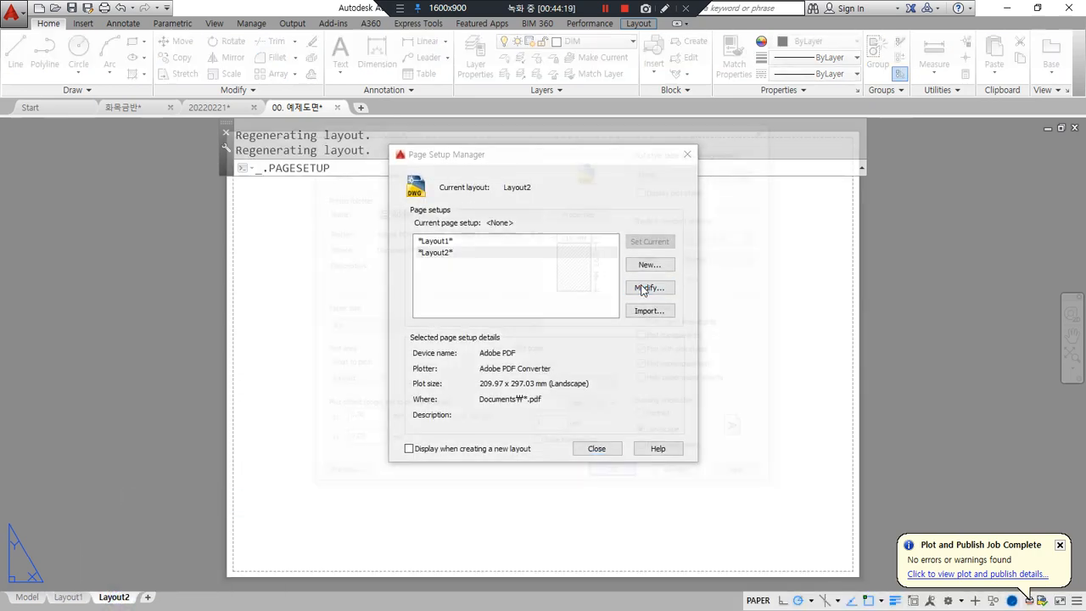
click(717, 170)
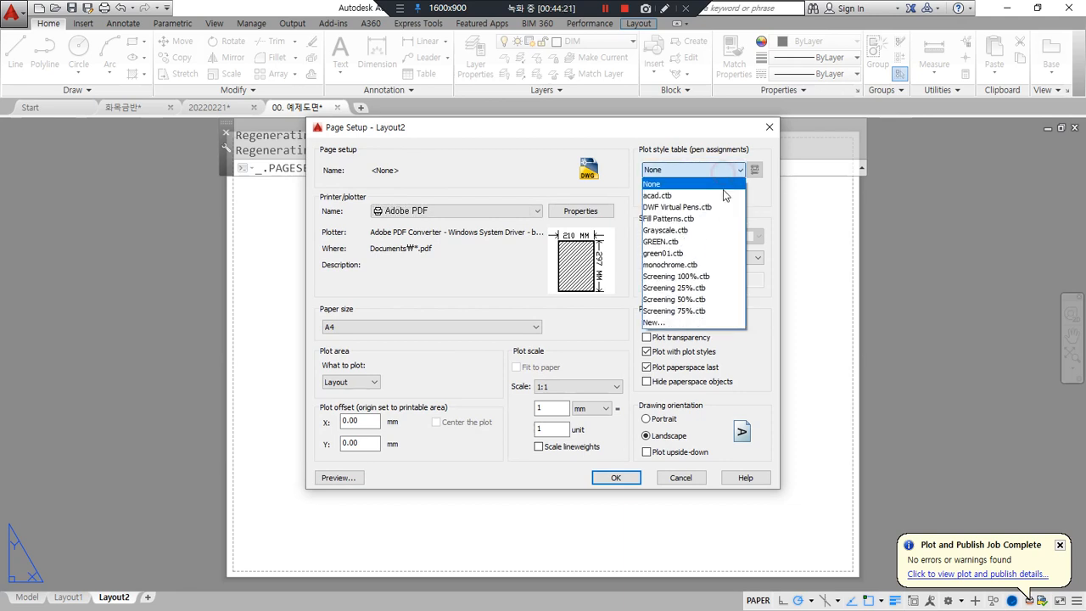
click(703, 265)
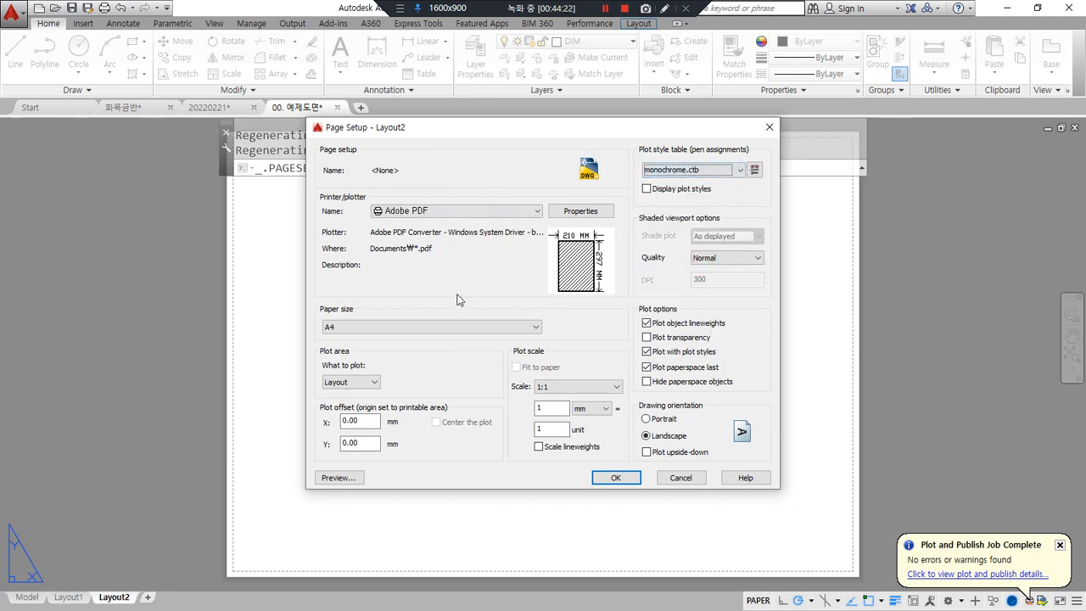
click(450, 327)
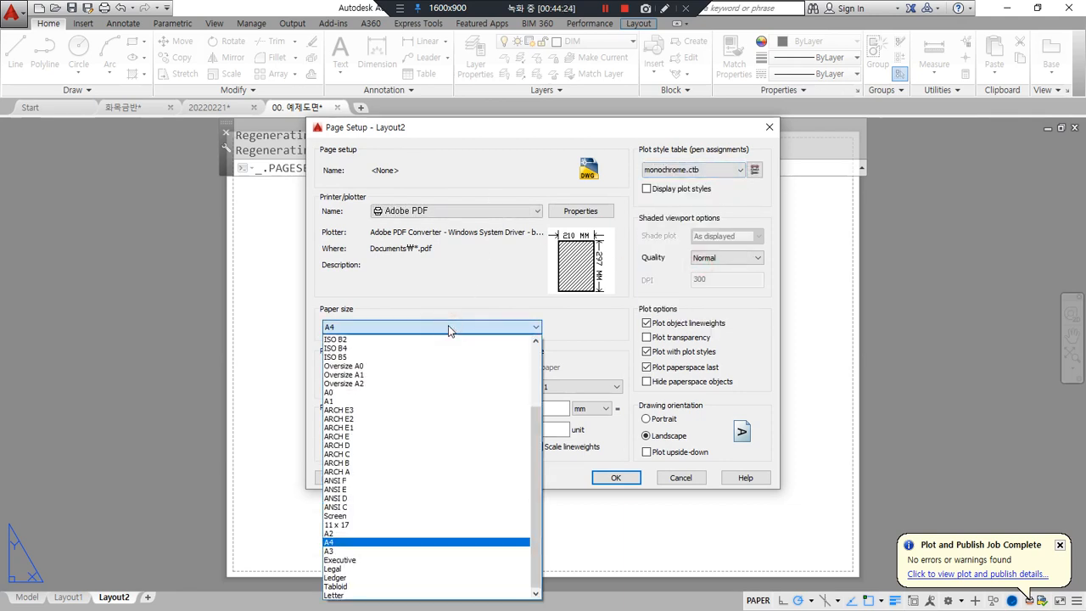
click(384, 551)
click(626, 481)
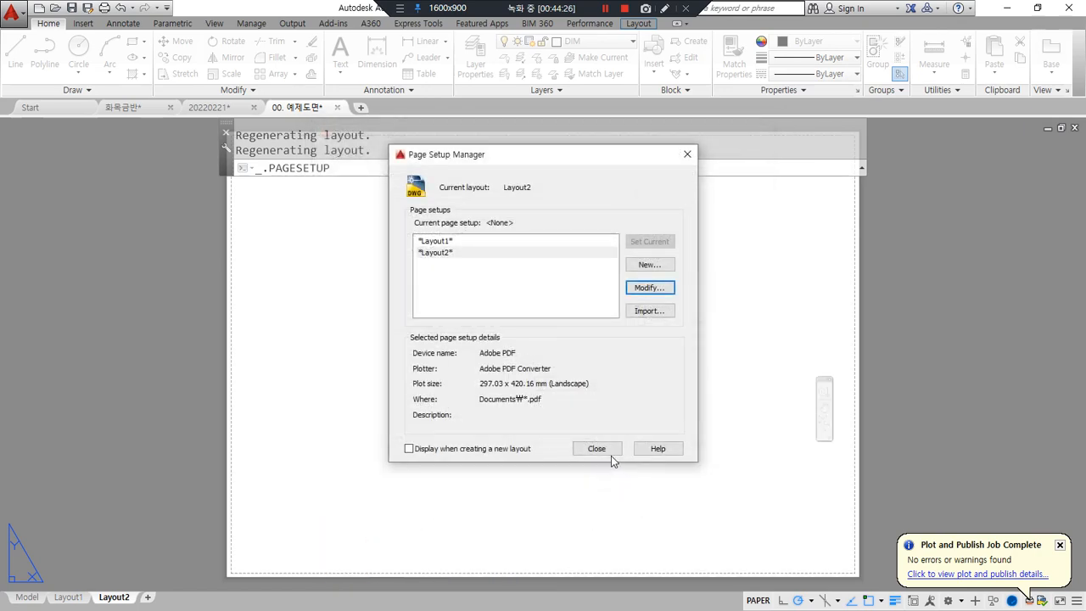
- Close the page setup manager and create a viewport with the Fit option on the Layout2 sheet
click(611, 454)
text(mv)
key(Return)
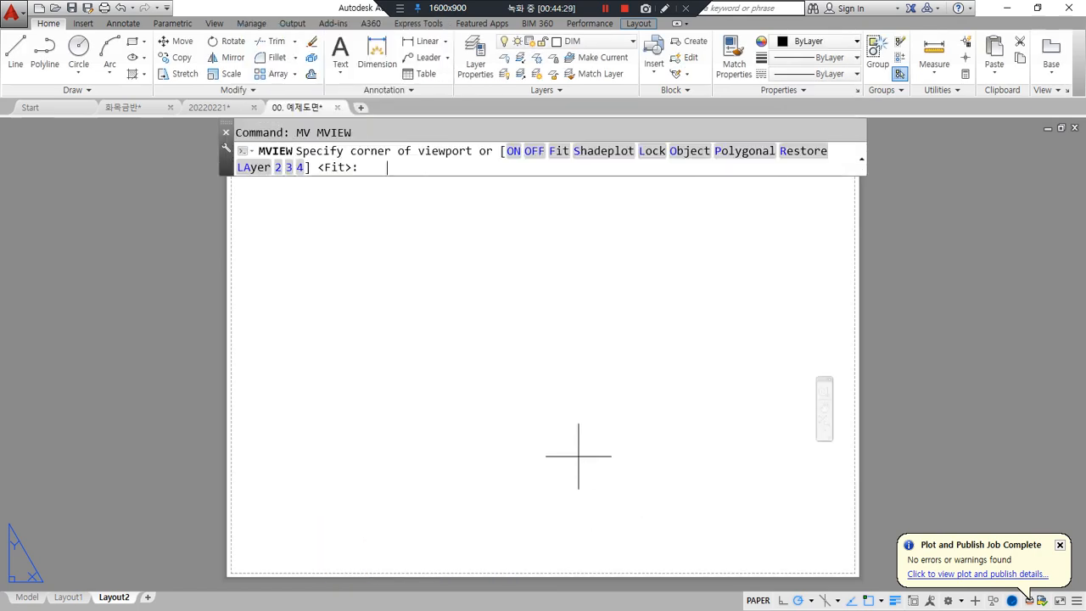
text(f)
key(Return)
scroll(441, 407, down, 2)
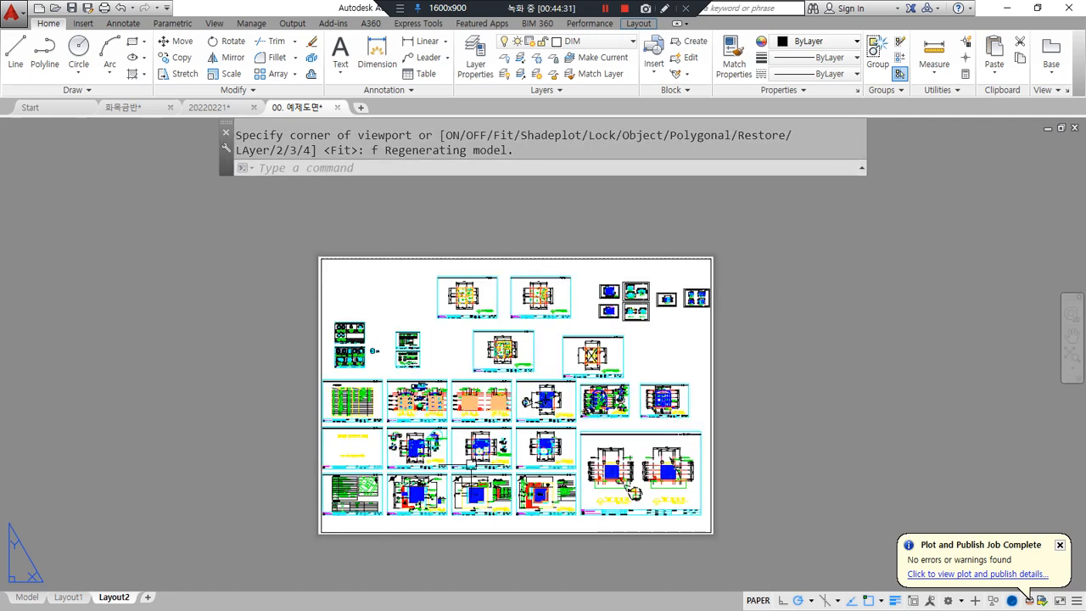
- Draw a diagonal line between the fitted viewport's opposite corners and erase the viewport
text(l)
key(Return)
click(321, 259)
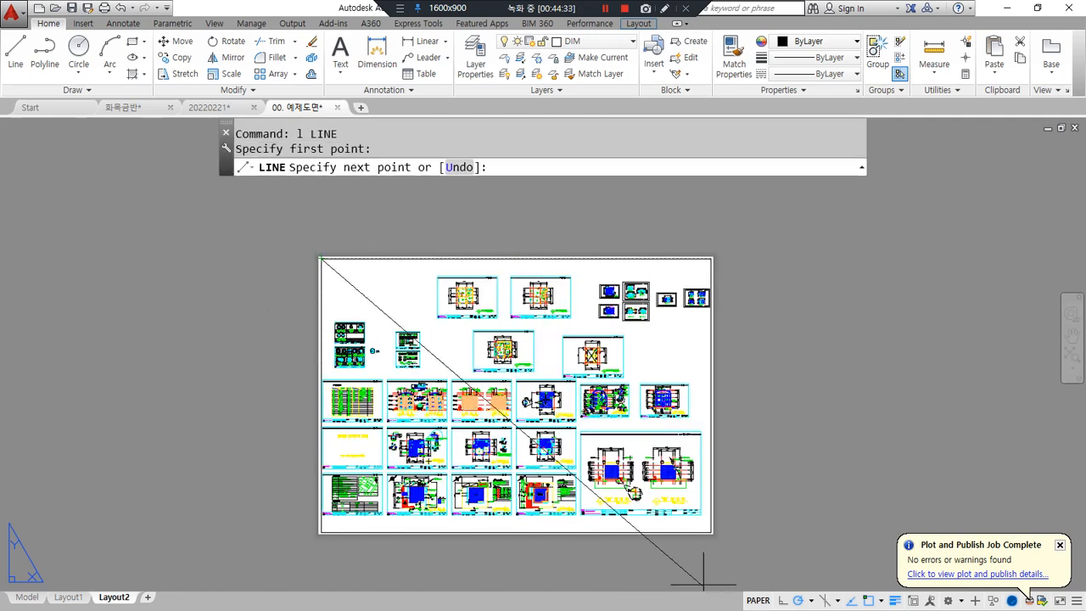
click(711, 537)
key(Return)
click(758, 444)
click(702, 405)
text(e)
key(Return)
middle_drag(690, 439, 605, 426)
text(ec)
key(Return)
click(708, 491)
text(@)
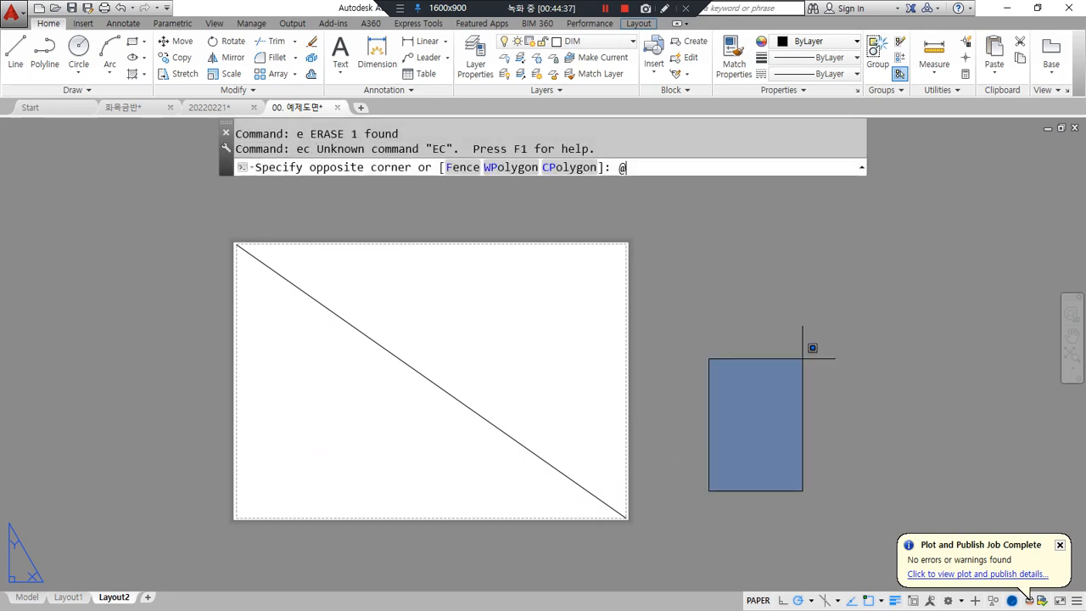
text(4)
key(Escape)
text(e)
key(Return)
key(Escape)
- Draw a 420 by 297 rectangle in the empty space beside the sheet
text(rec)
key(Return)
click(745, 435)
text(@420,297)
key(Return)
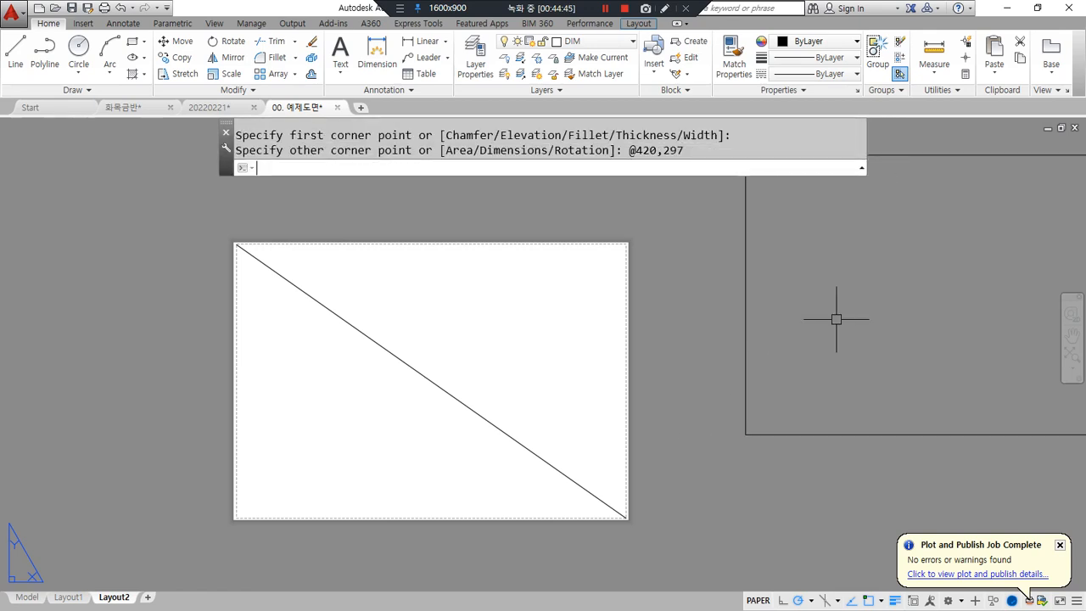
middle_drag(848, 322, 605, 381)
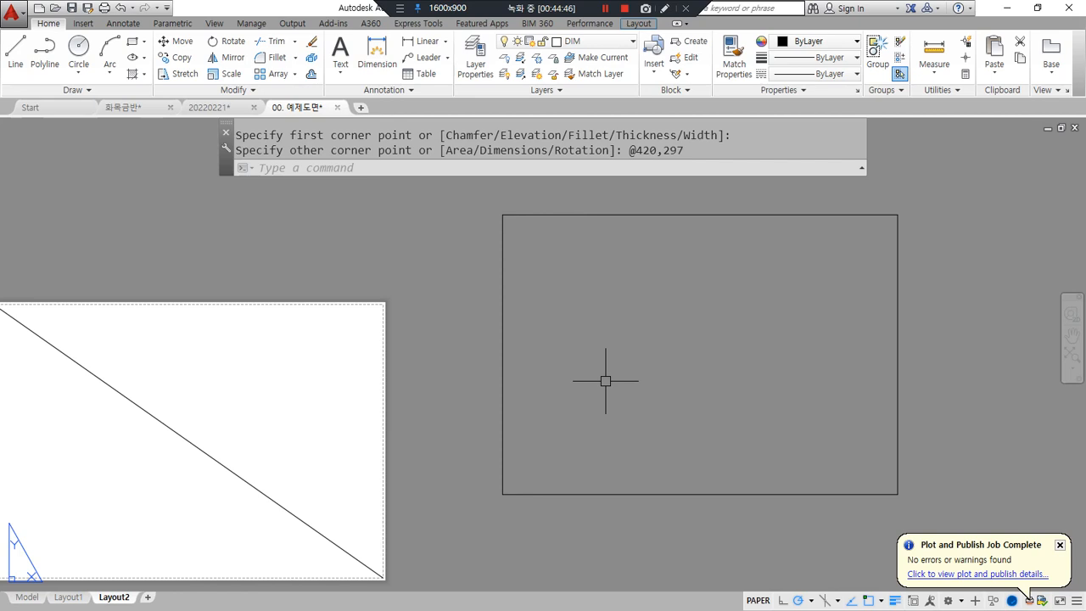
- Offset the 420 by 297 rectangle 10 inward to form the inner frame
text(o)
key(Return)
text(10)
key(Return)
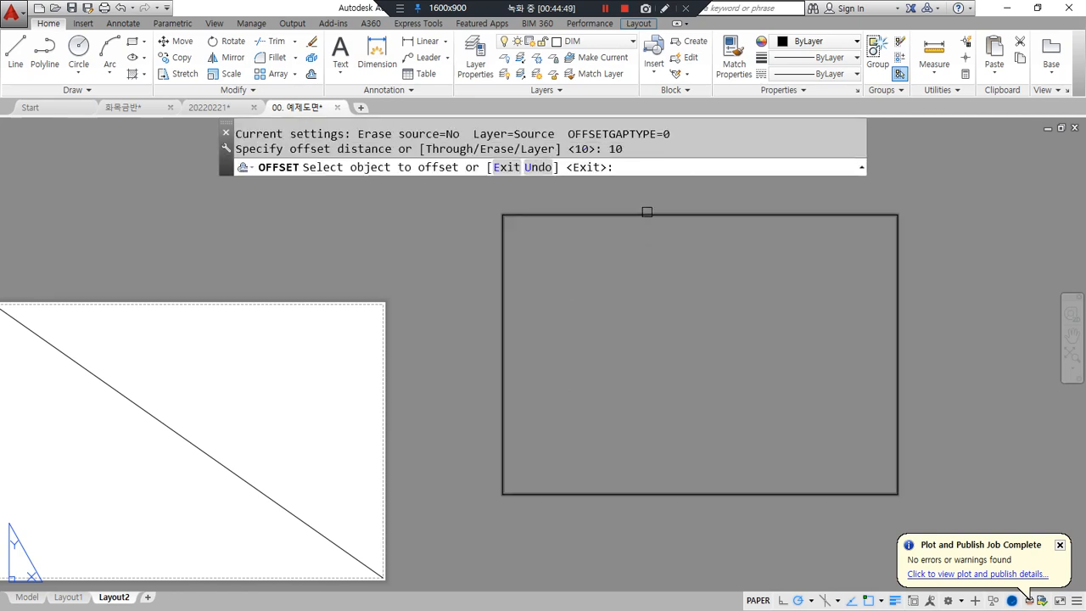
click(659, 216)
click(648, 306)
key(Return)
- Draw a diagonal line between opposite corners of the inner frame
text(l)
key(Return)
click(888, 225)
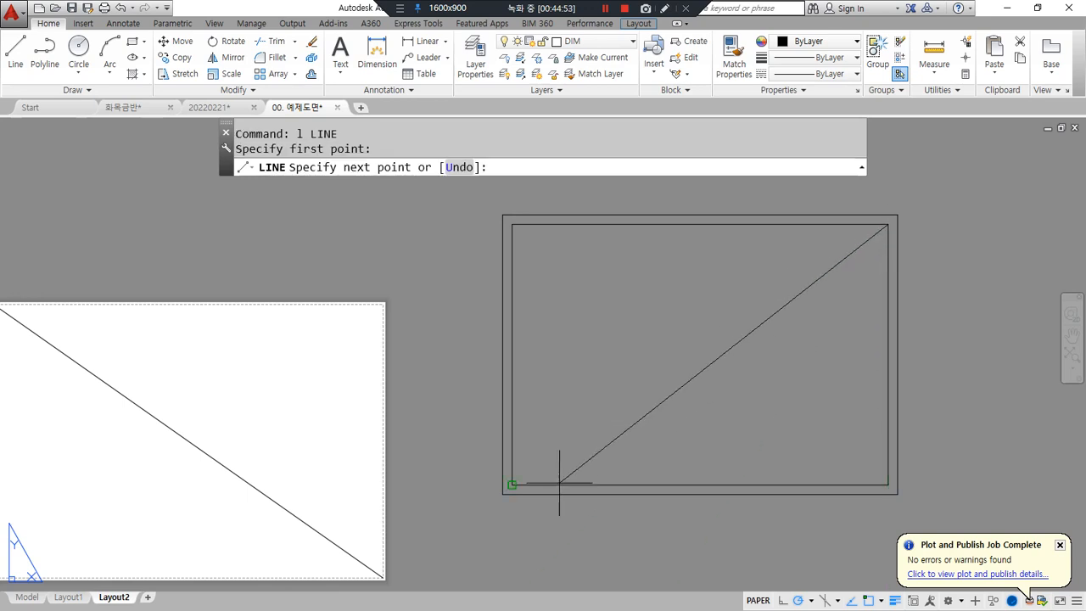
click(515, 483)
key(Return)
- Move both rectangles and their diagonal from the diagonal's midpoint to the midpoint of the sheet's diagonal
text(m)
key(Return)
drag(817, 546, 637, 306)
key(Return)
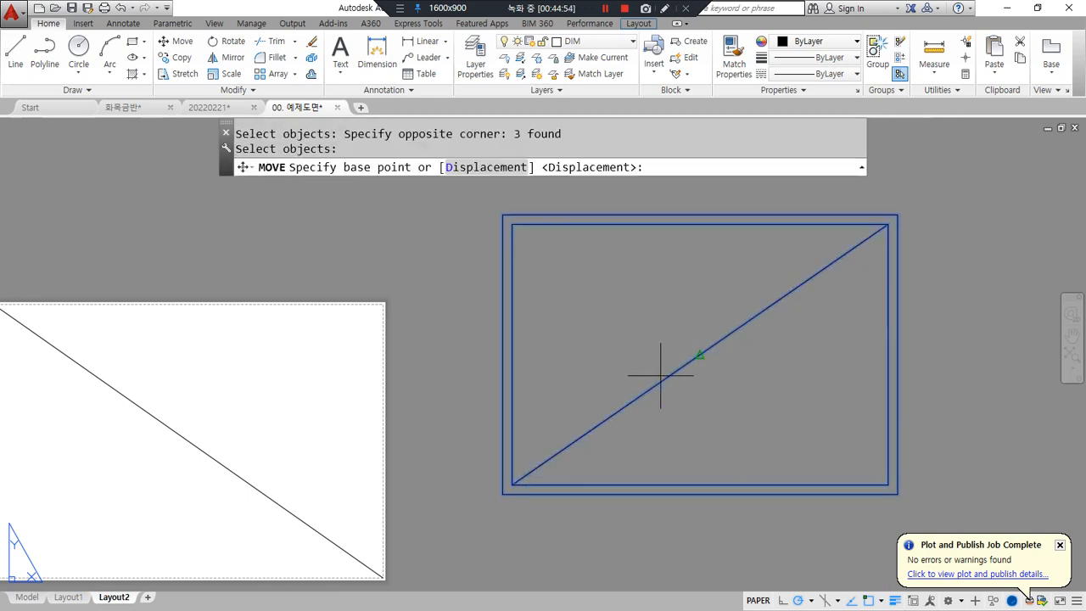
click(699, 354)
click(211, 461)
- Erase the two diagonal construction lines crossing at the centre of the sheet
scroll(371, 402, down, 2)
click(344, 426)
click(304, 371)
text(e)
key(Return)
middle_drag(357, 399, 470, 377)
- Create a viewport spanning the inner frame from its lower-left corner to its upper-right corner
text(mv)
key(Return)
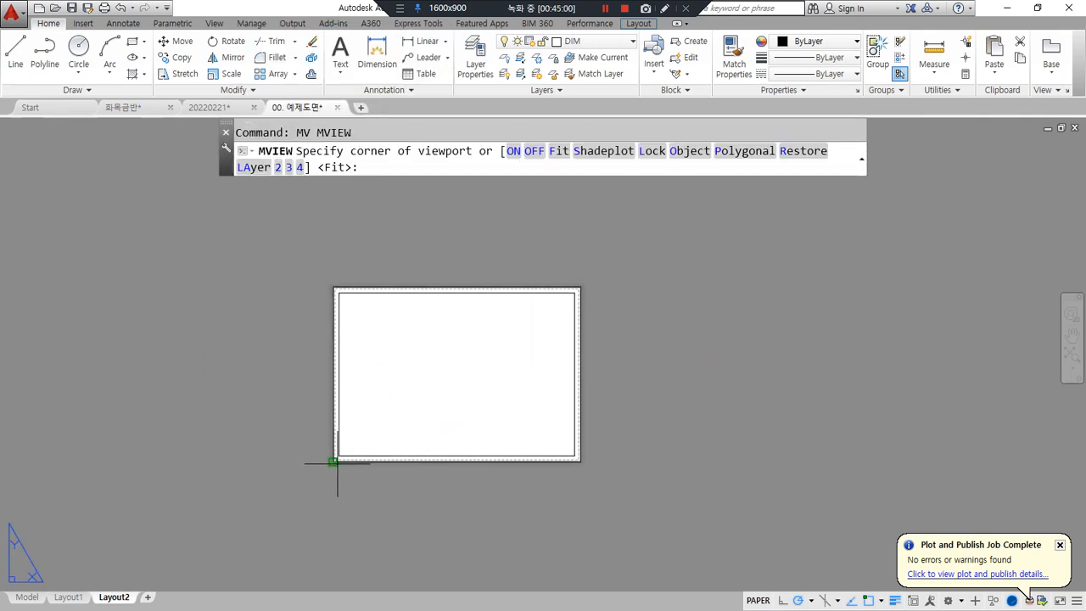
click(337, 456)
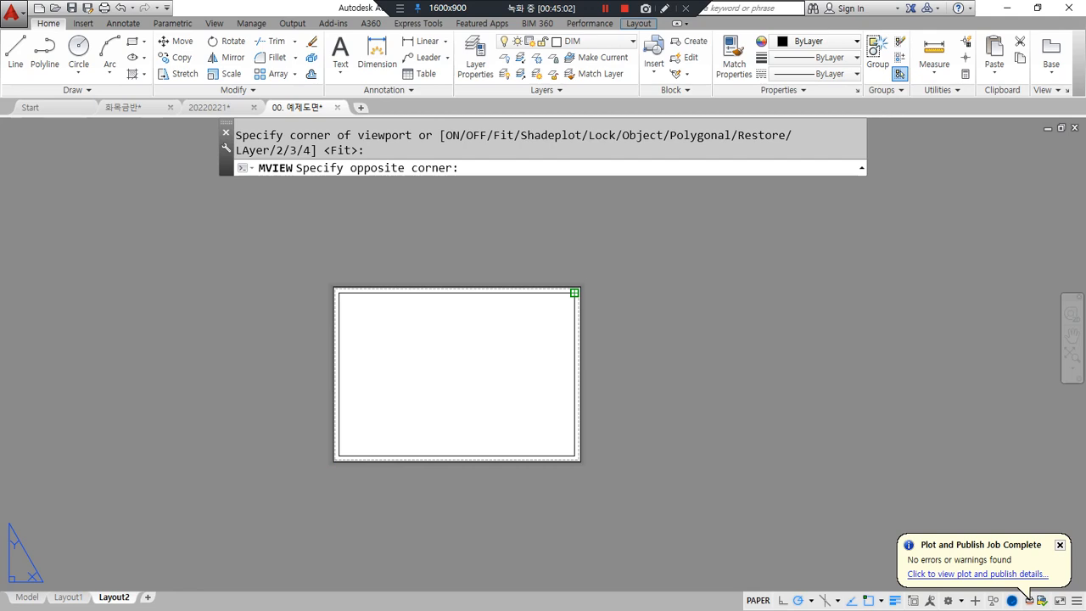
click(576, 291)
- Activate the viewport and window-zoom it onto the 2층 평면도 sheet, picking endpoints at the sheet border's opposite corners
double_click(526, 431)
scroll(386, 444, up, 5)
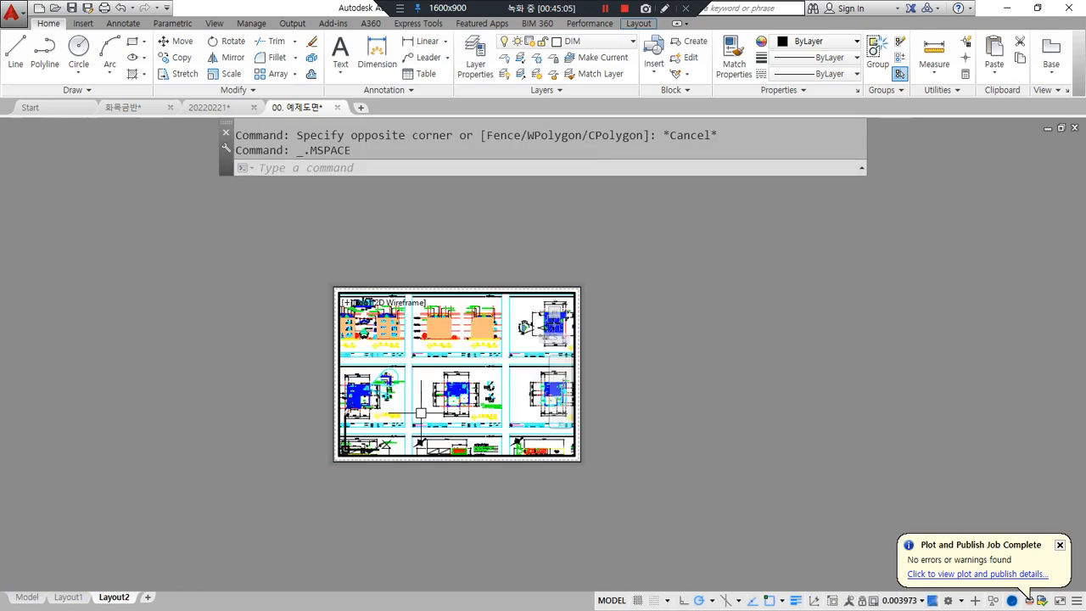
scroll(386, 443, down, 3)
text(z)
key(Return)
text(end)
key(Return)
click(392, 412)
text(end)
key(Return)
click(563, 302)
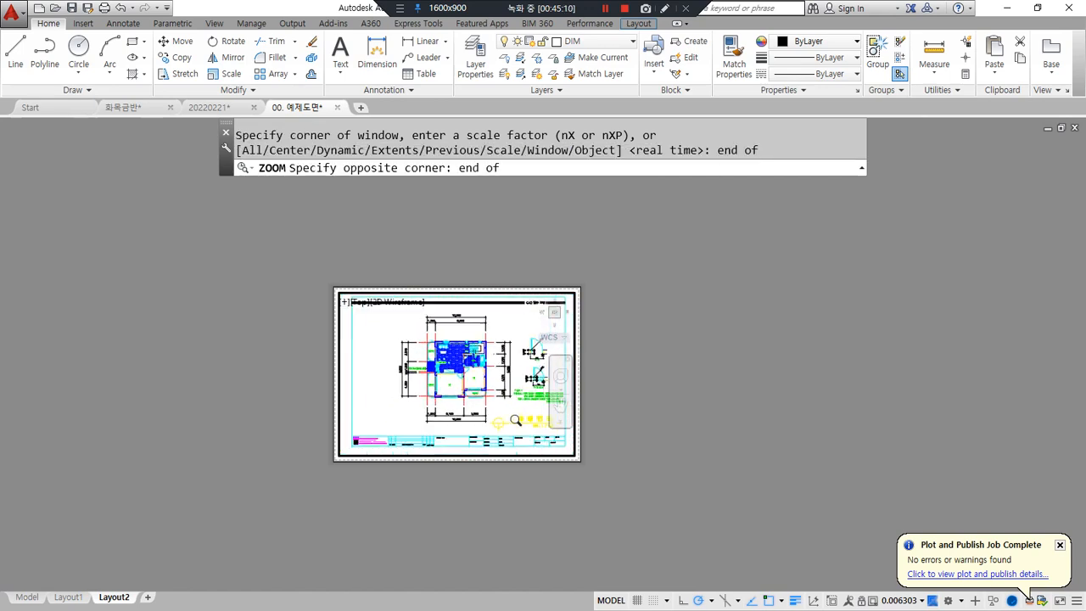
- Scale the Layout2 viewport to 1/100xp and return to paper space
text(z)
key(Return)
text(1/100xp)
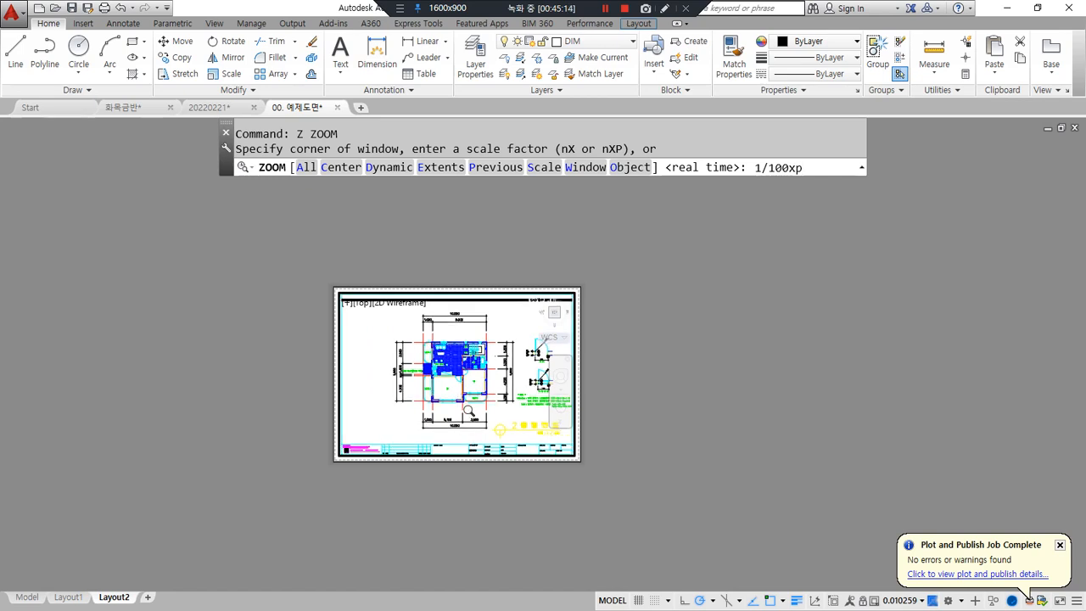
key(Return)
double_click(676, 383)
scroll(418, 411, up, 2)
scroll(410, 438, down, 2)
middle_drag(410, 439, 380, 430)
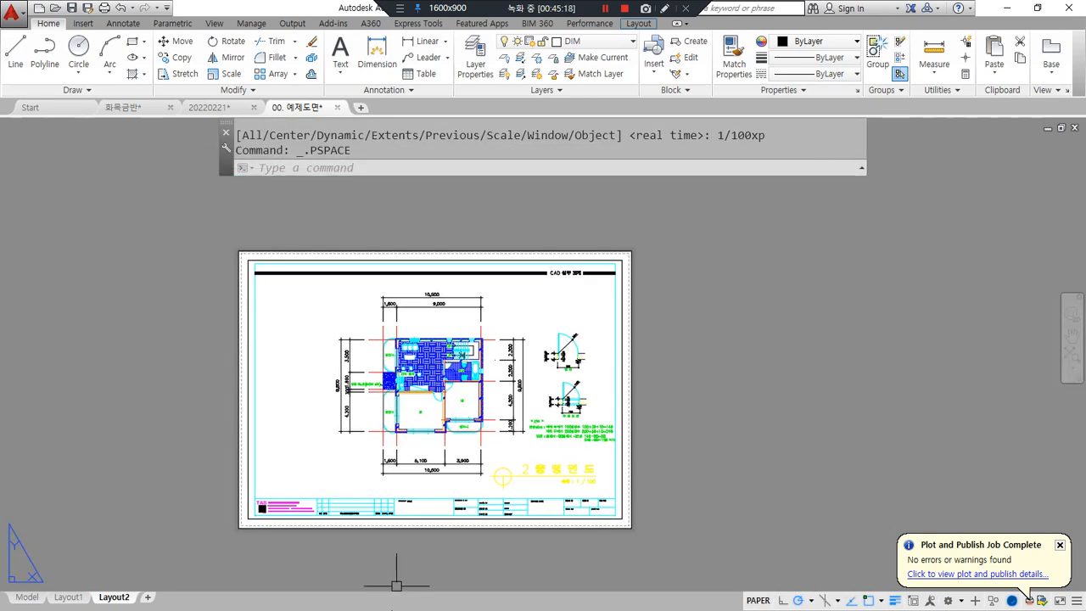
- Switch to Layout1 and back to Layout2 to compare the two sheets
click(68, 597)
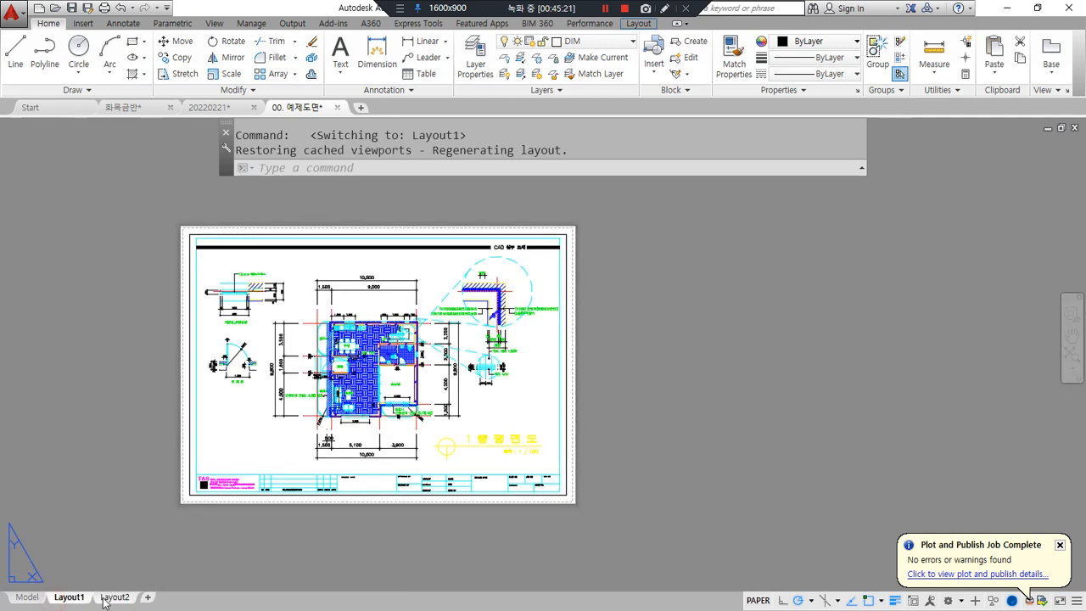
click(107, 598)
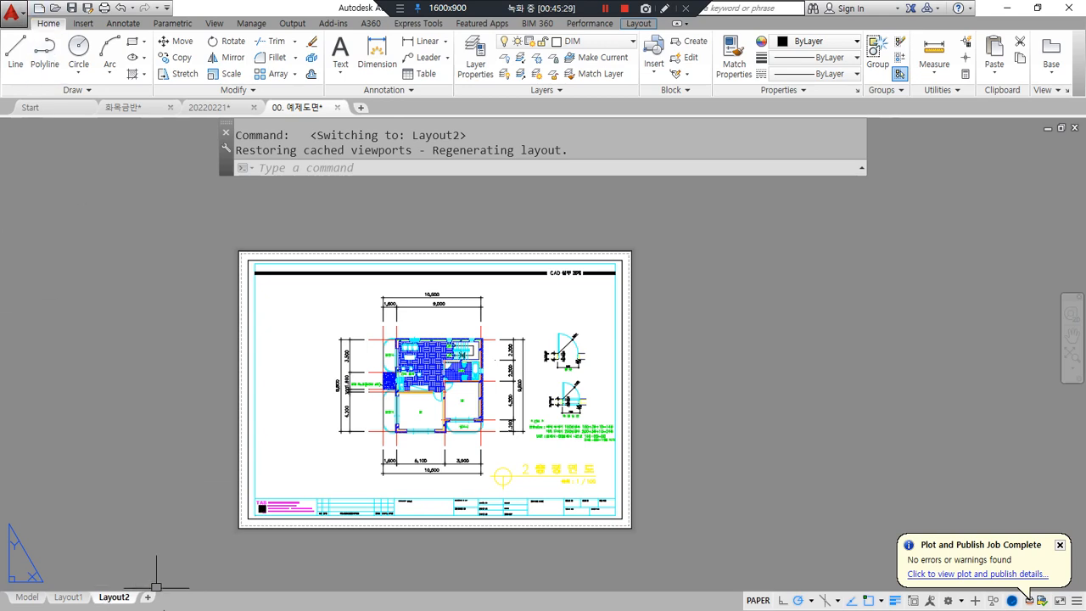
- Prepare a batch plot containing only the 00. 예제도면 Layout1 and Layout2 sheets and cancel it without publishing
text(batchplot)
key(Return)
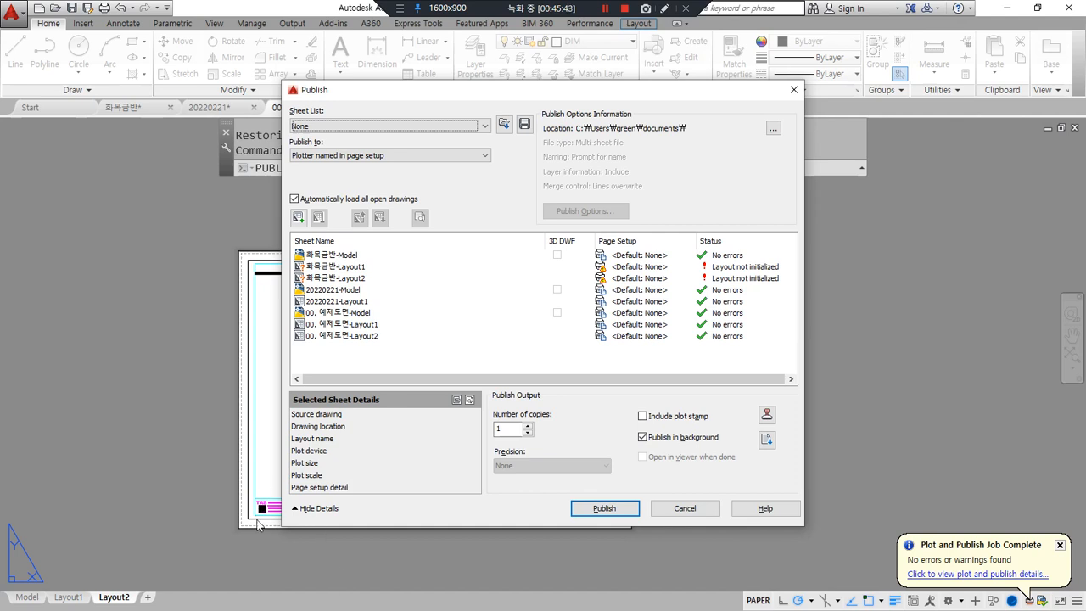
click(363, 324)
shift+click(362, 336)
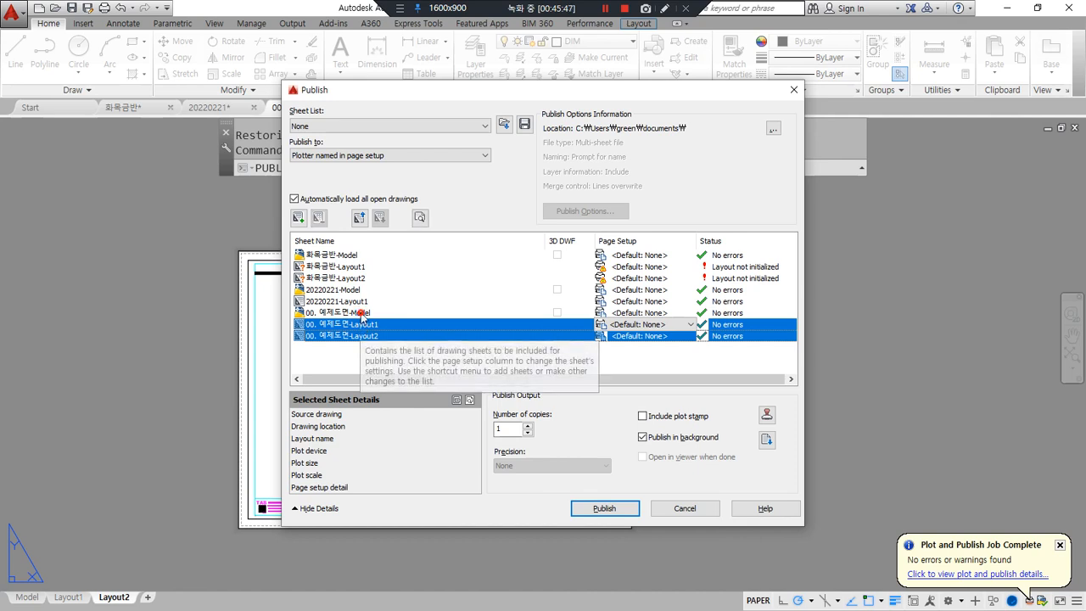
click(360, 313)
shift+click(344, 254)
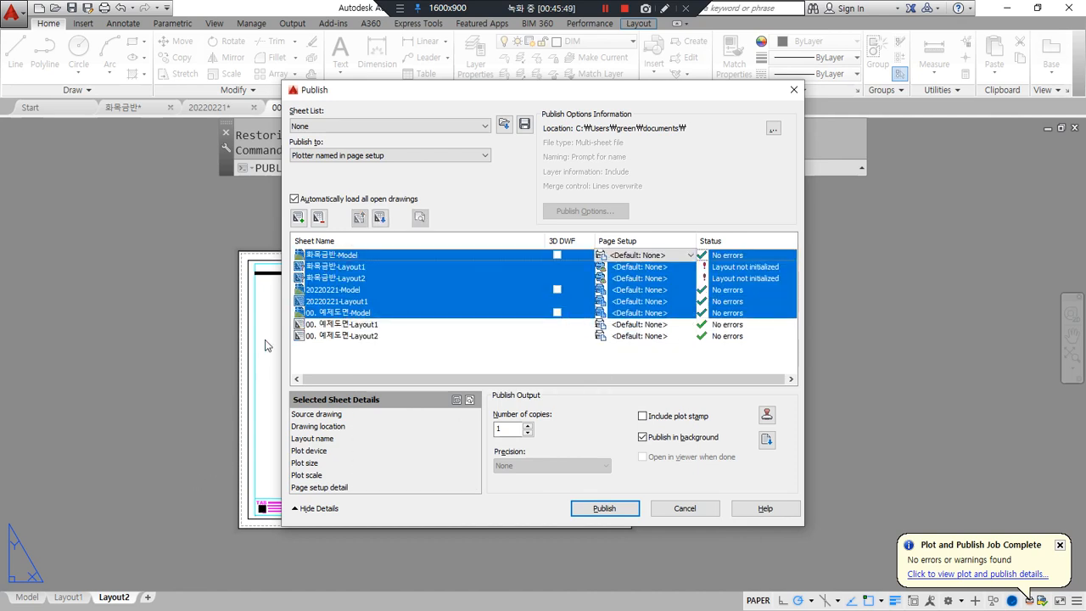
click(319, 219)
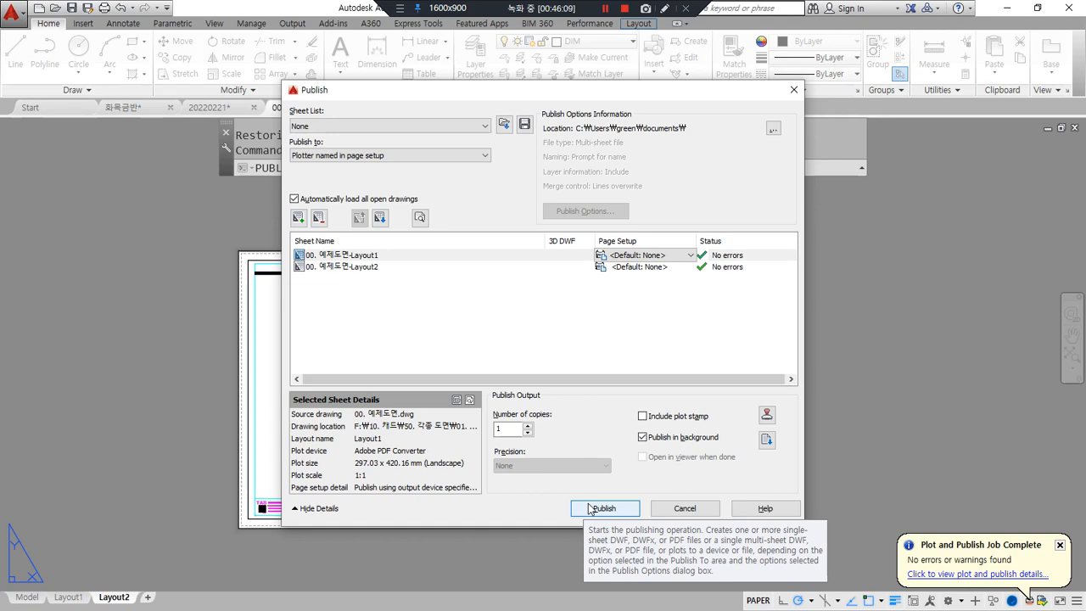
click(685, 508)
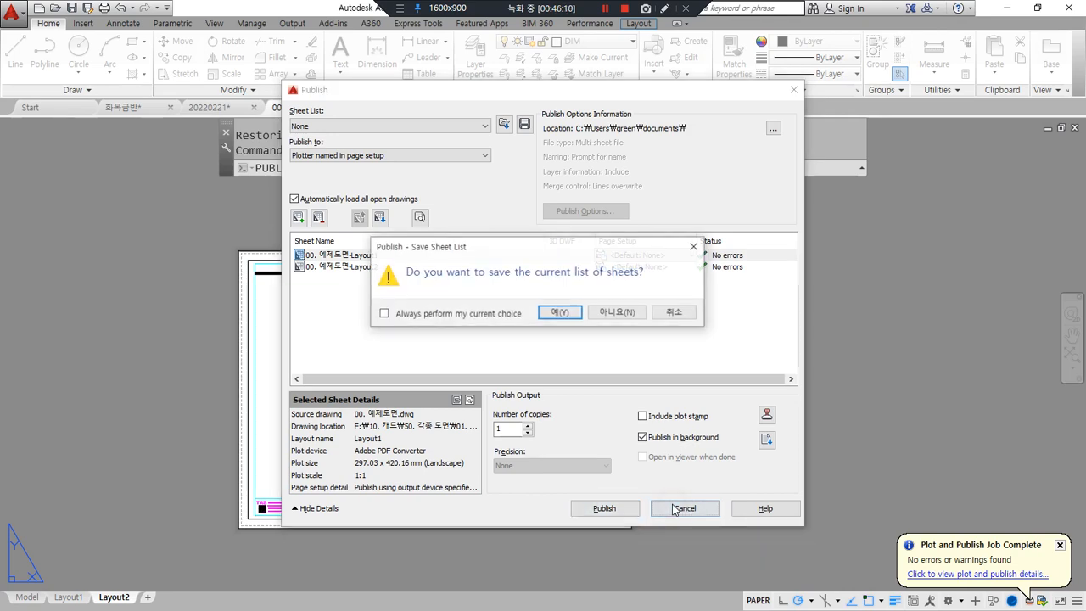
click(560, 314)
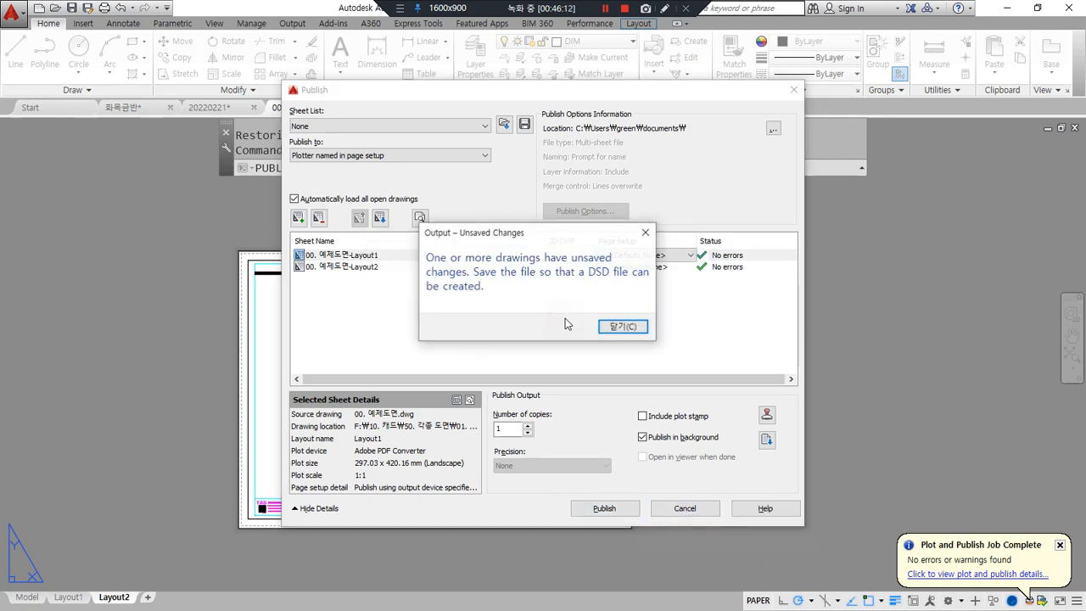
click(638, 331)
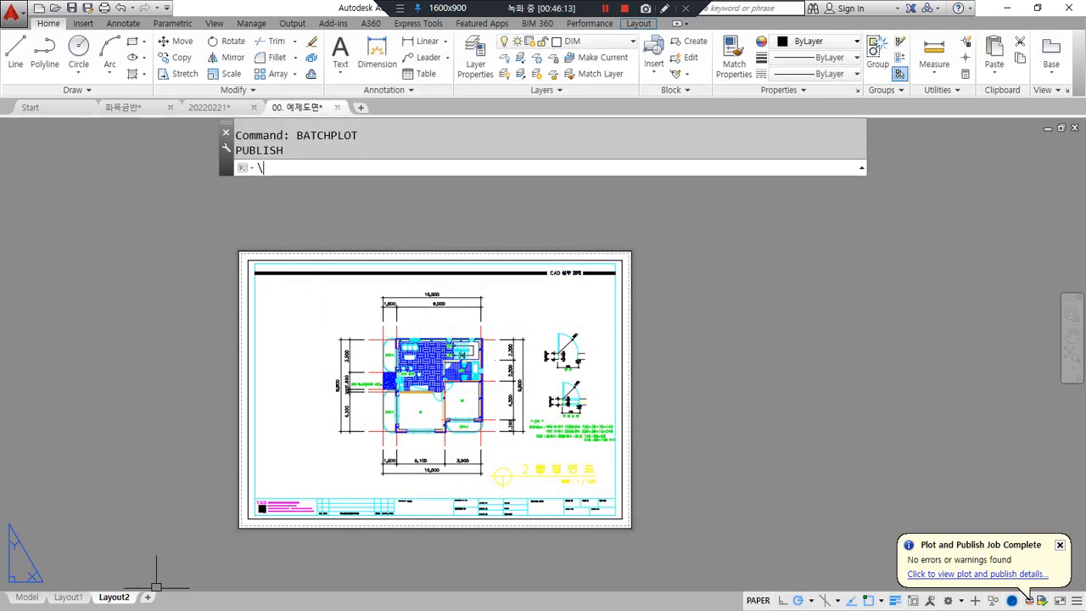
- Review the Layout1 and Layout2 sheets alternately, ending on Layout2
click(67, 597)
click(115, 598)
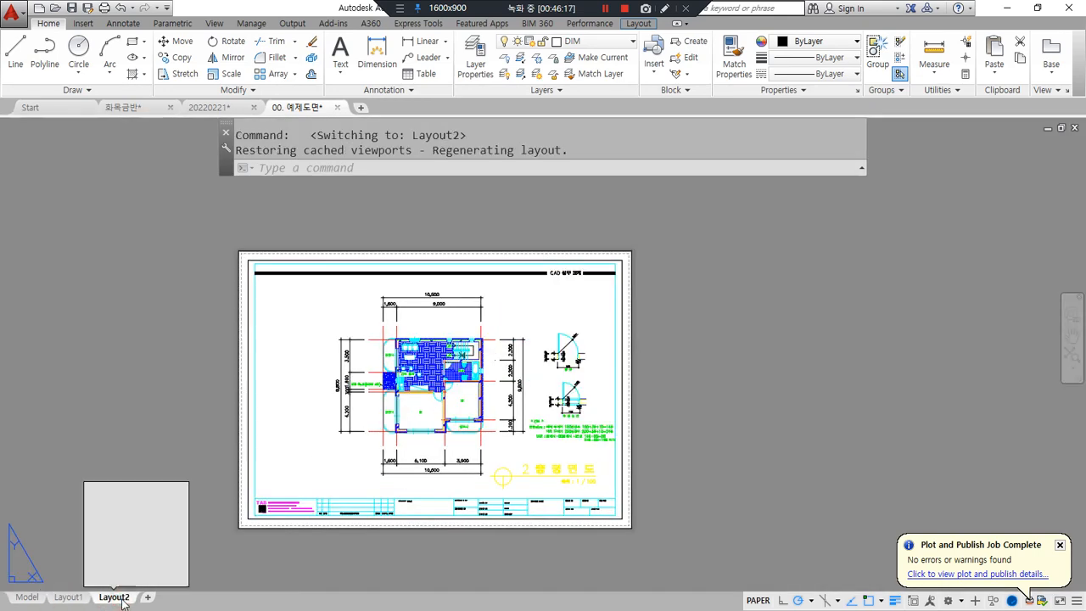
click(68, 597)
click(114, 597)
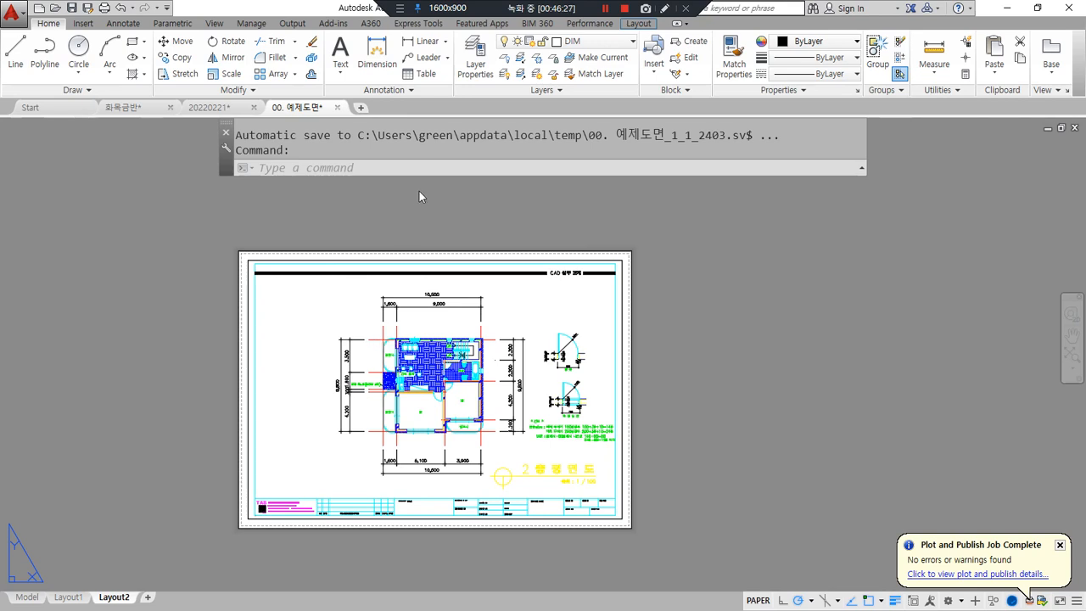
- Start BATCHPLOT and remove every sheet from the list except 00. 예제도면-Layout1 and 00. 예제도면-Layout2
click(409, 167)
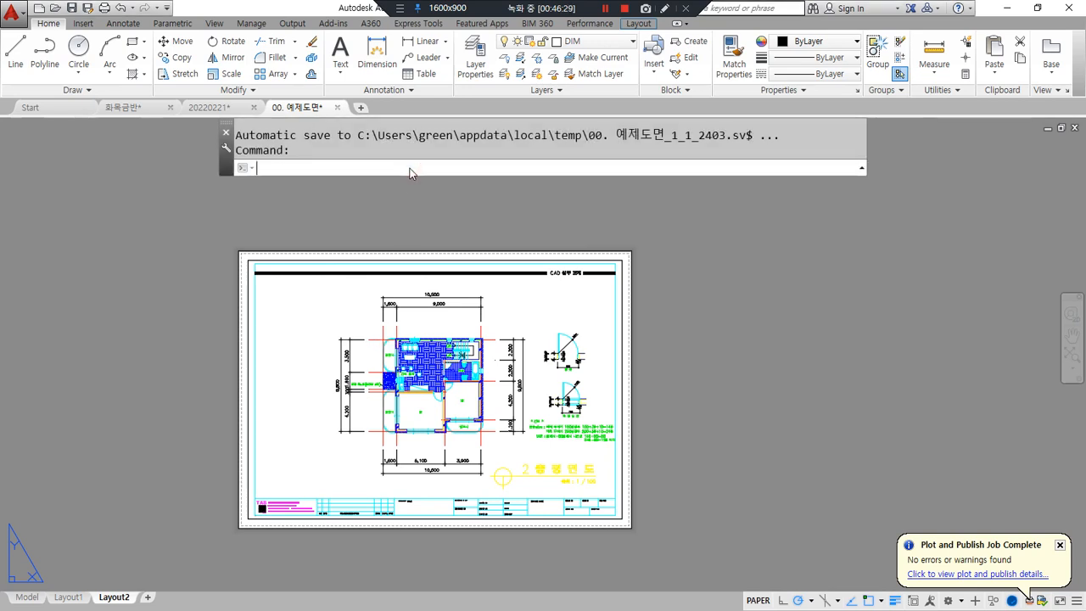
text(batchplot)
key(Return)
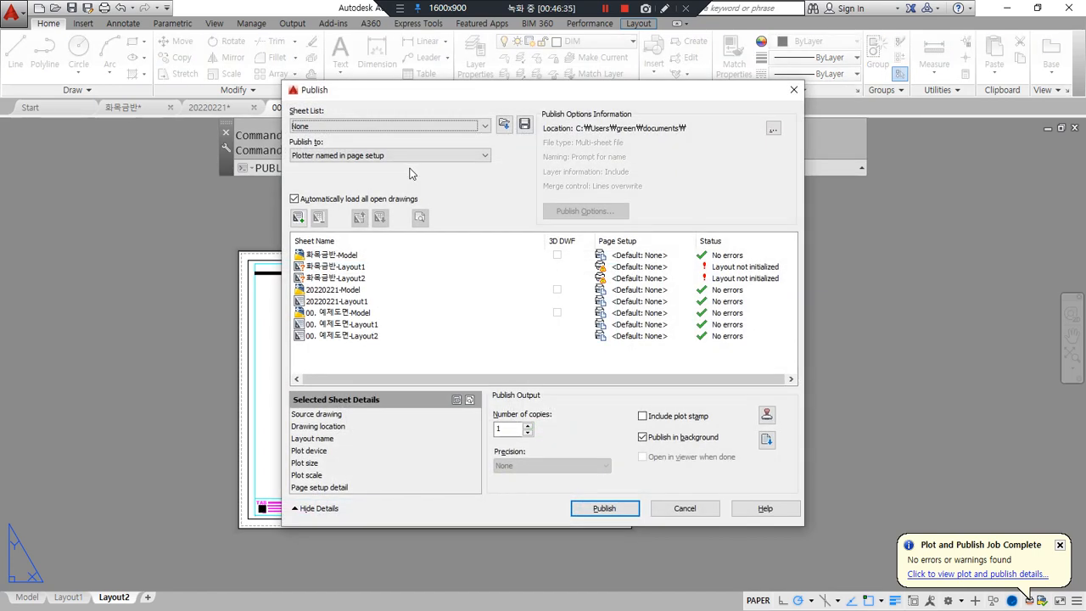
mouse_move(339, 355)
mouse_down()
mouse_move(390, 281)
mouse_move(333, 363)
mouse_move(288, 263)
mouse_move(389, 296)
mouse_move(356, 360)
mouse_up()
click(339, 312)
shift+click(344, 257)
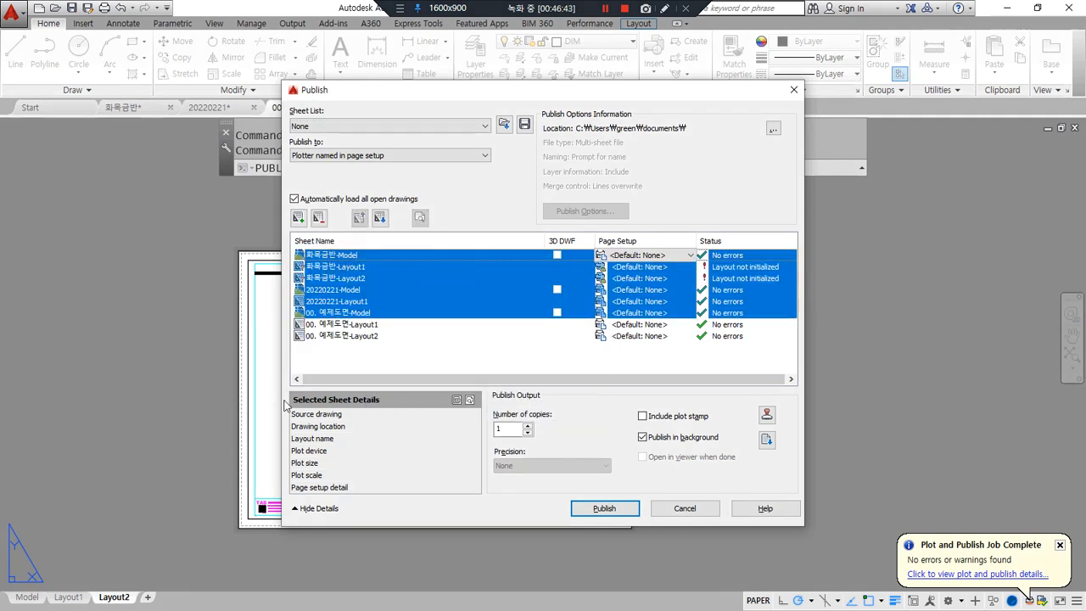
click(319, 218)
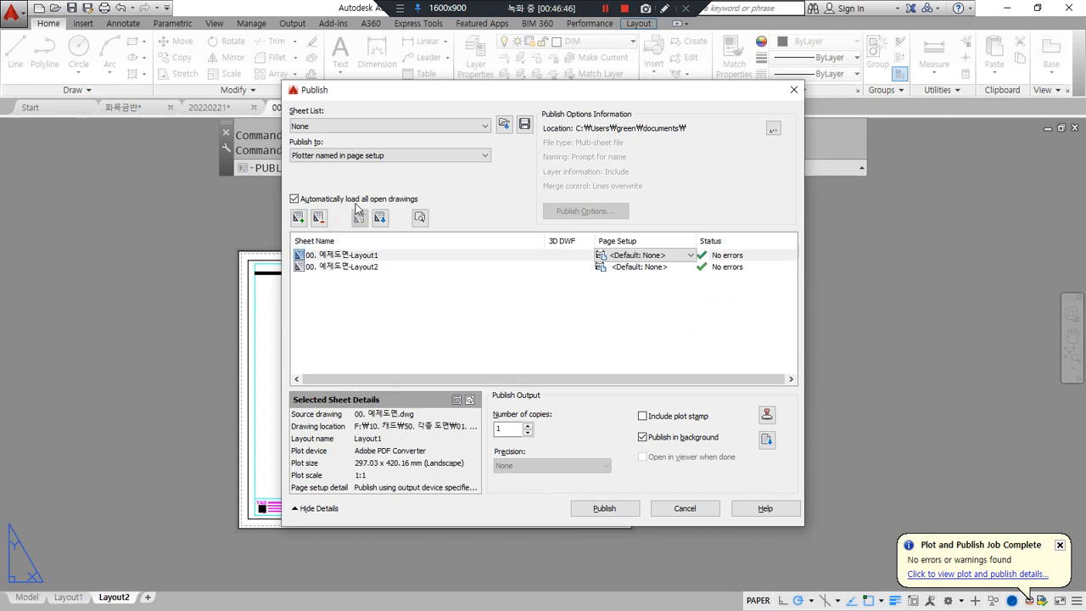
mouse_move(359, 294)
mouse_down()
mouse_move(273, 253)
mouse_move(405, 286)
mouse_up()
mouse_move(615, 547)
mouse_down()
mouse_move(553, 485)
mouse_move(658, 544)
mouse_move(577, 526)
mouse_move(647, 519)
mouse_up()
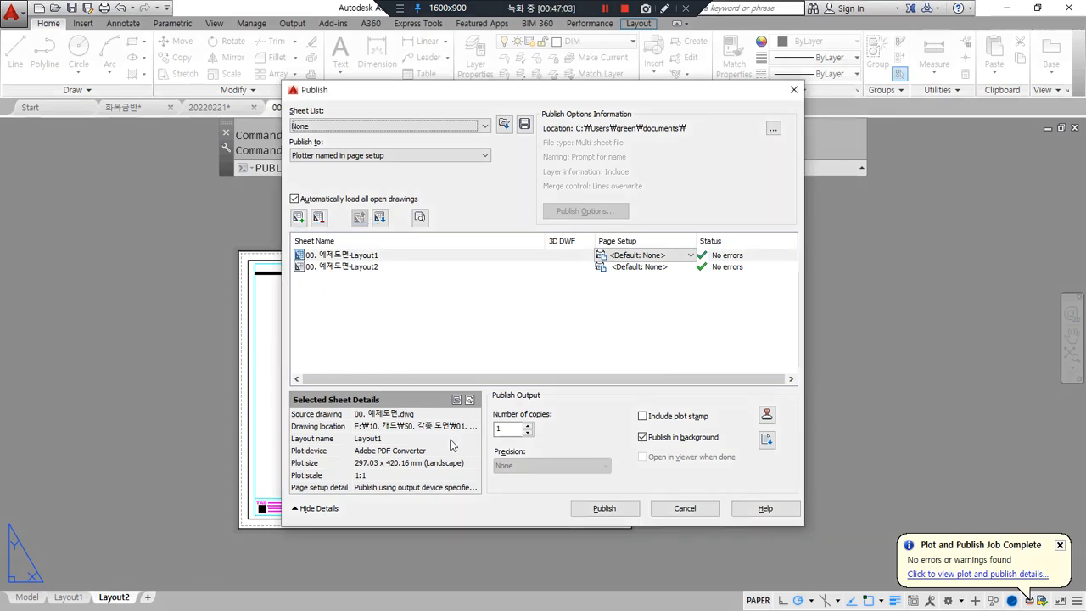
- Publish the two layout sheets, accepting the offer to save the sheet list, and switch to model space
click(601, 508)
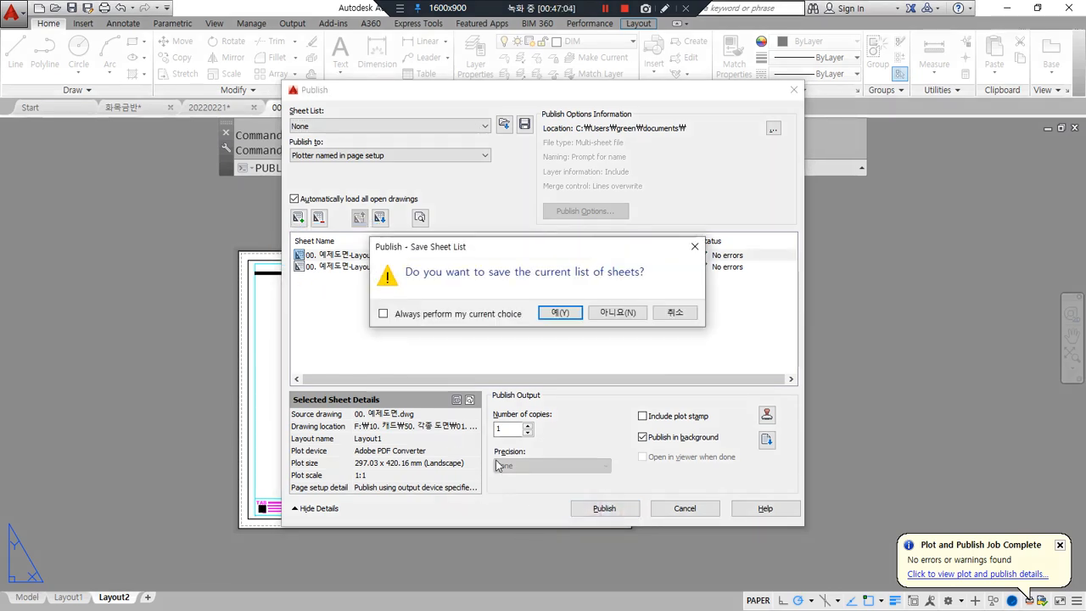
click(563, 313)
click(625, 327)
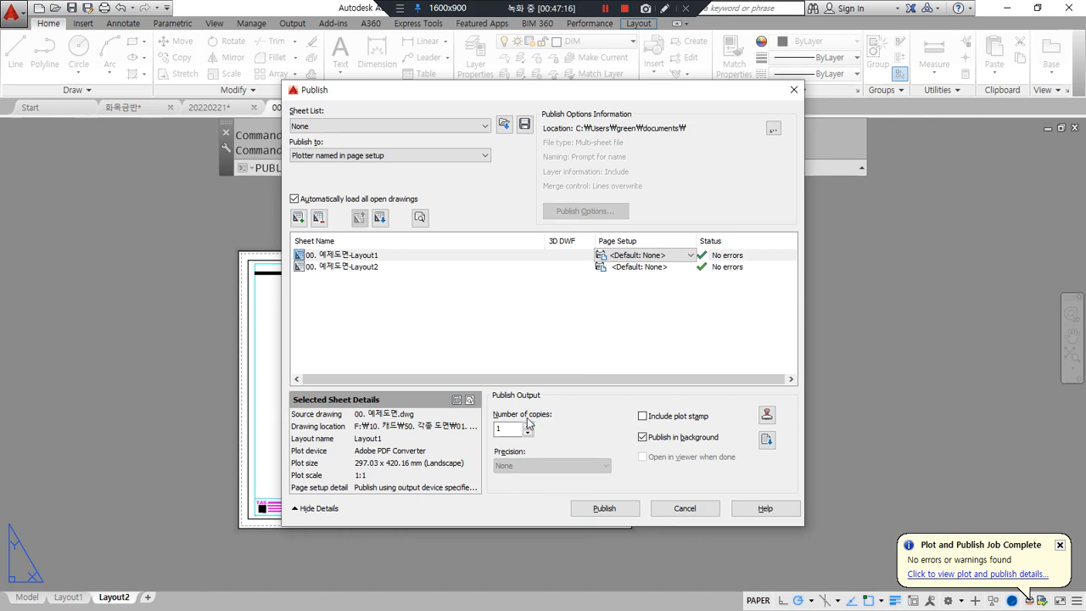
key(Return)
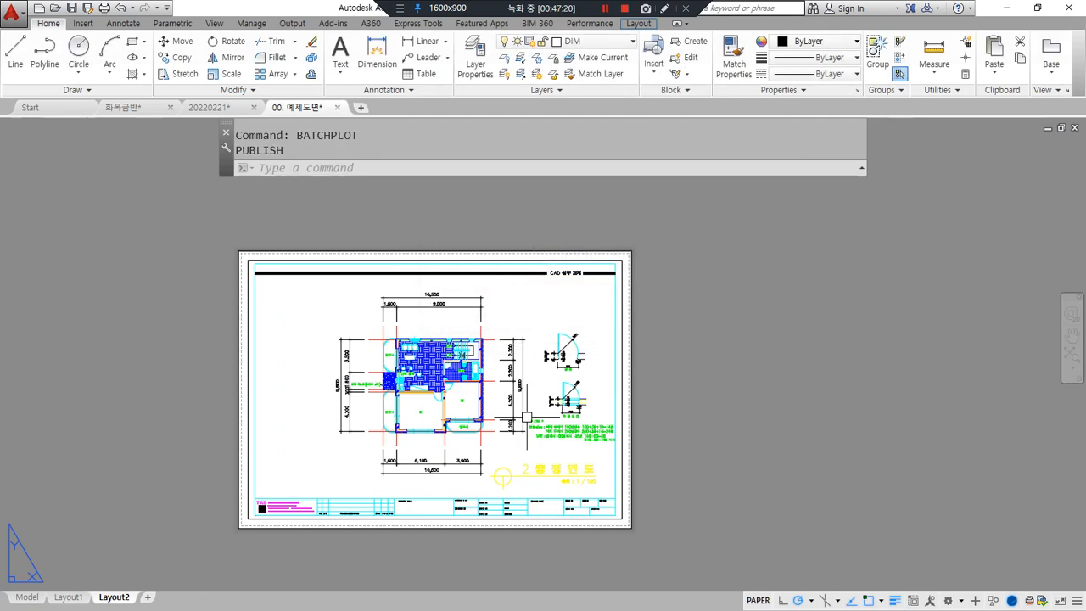
click(27, 597)
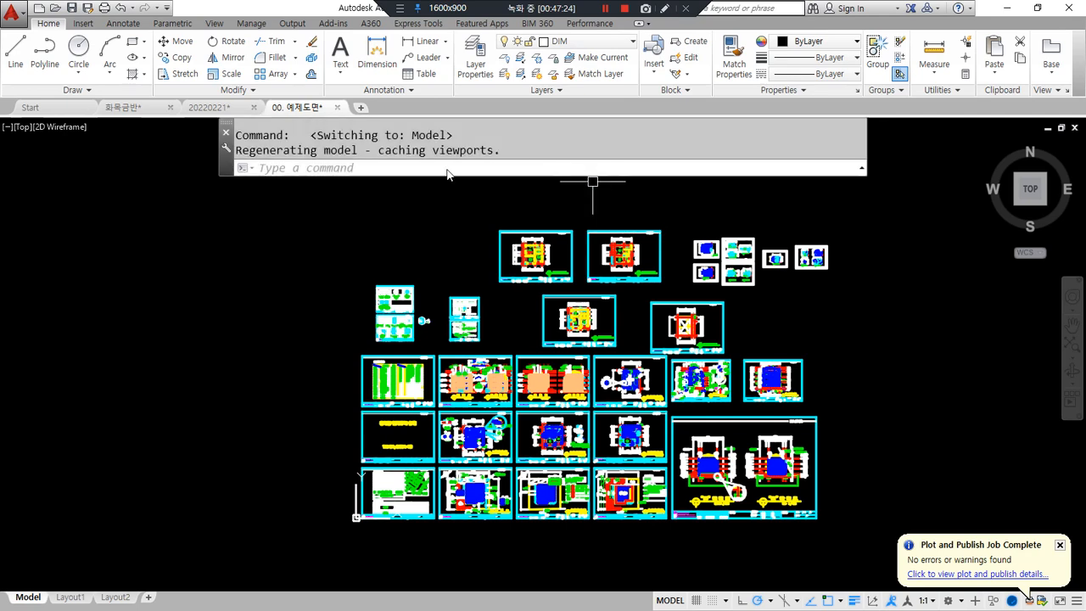
- Start BATCHPLOT and clear every automatically loaded sheet from the publish list
text(BAt)
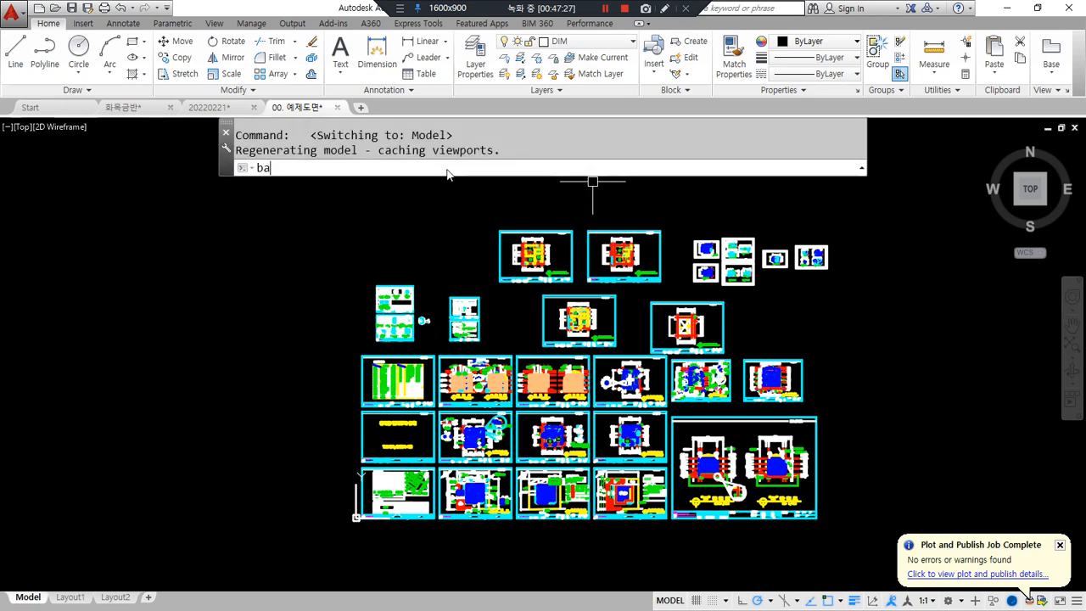
text(CHPLot)
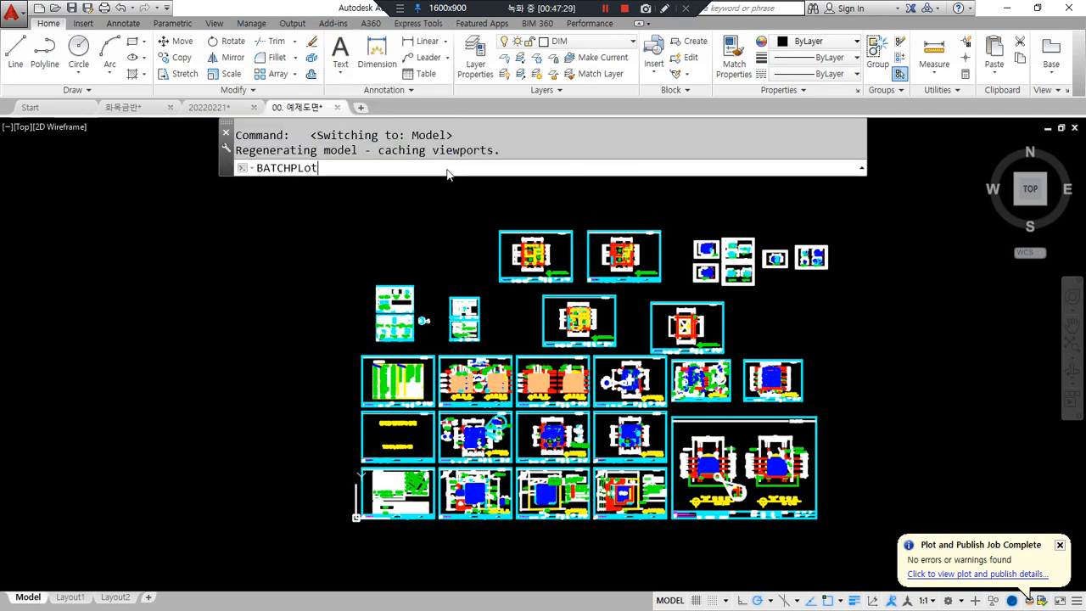
key(Return)
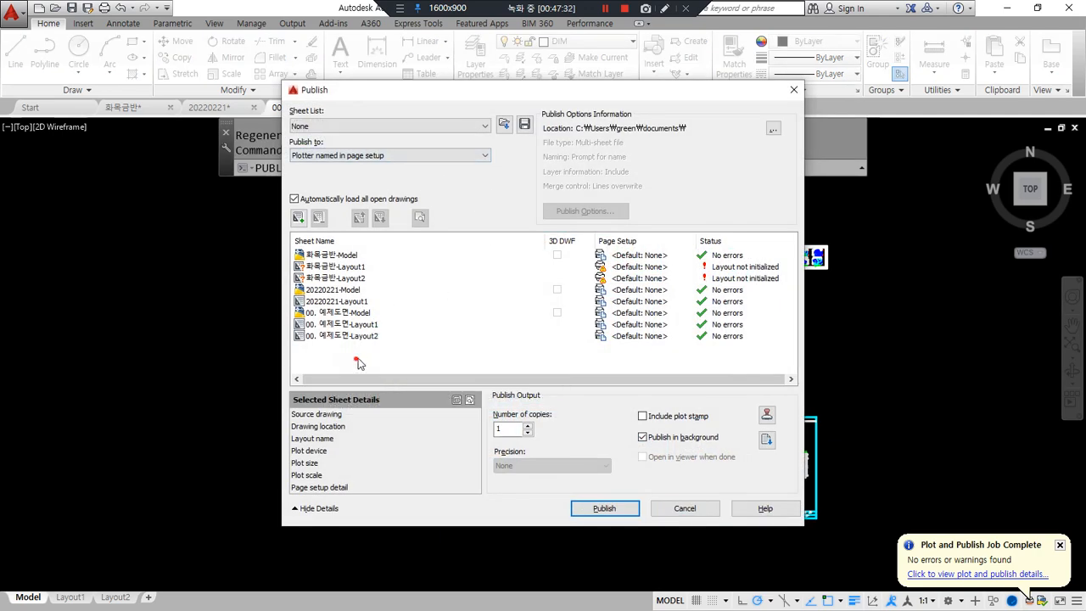
drag(329, 361, 318, 218)
click(318, 218)
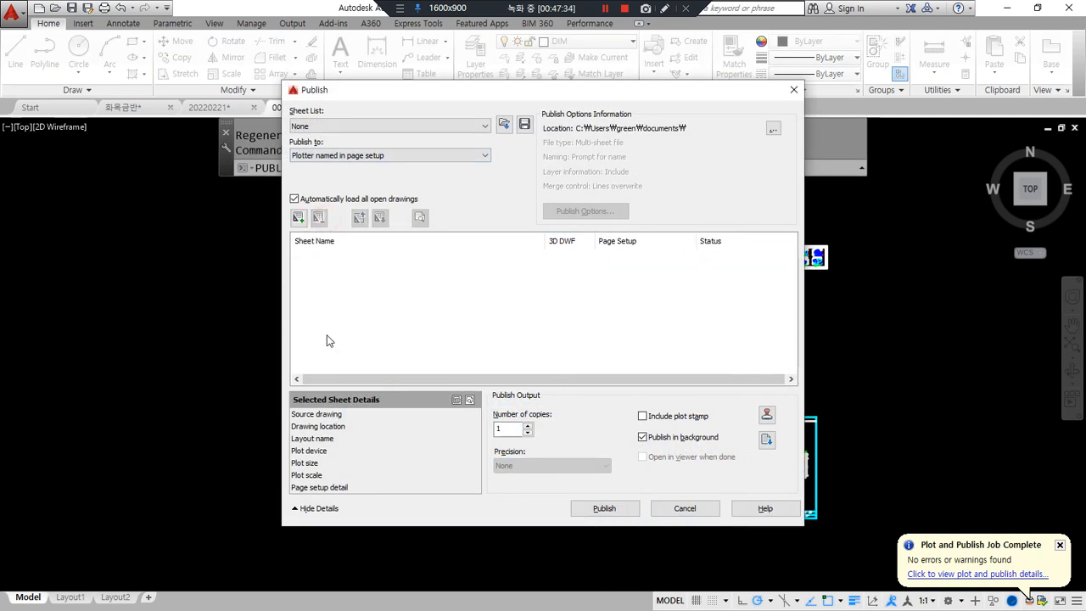
- Add the drawings A01-표제란.dwg through A17-창호도2.dwg from the 01. 양재동 folder to the publish list
click(298, 217)
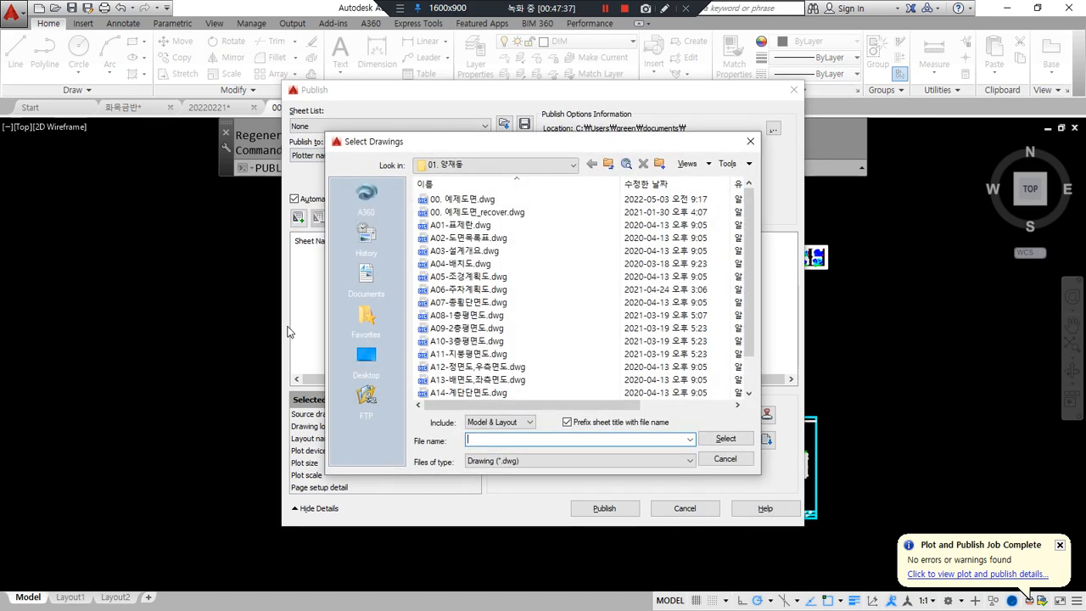
click(479, 226)
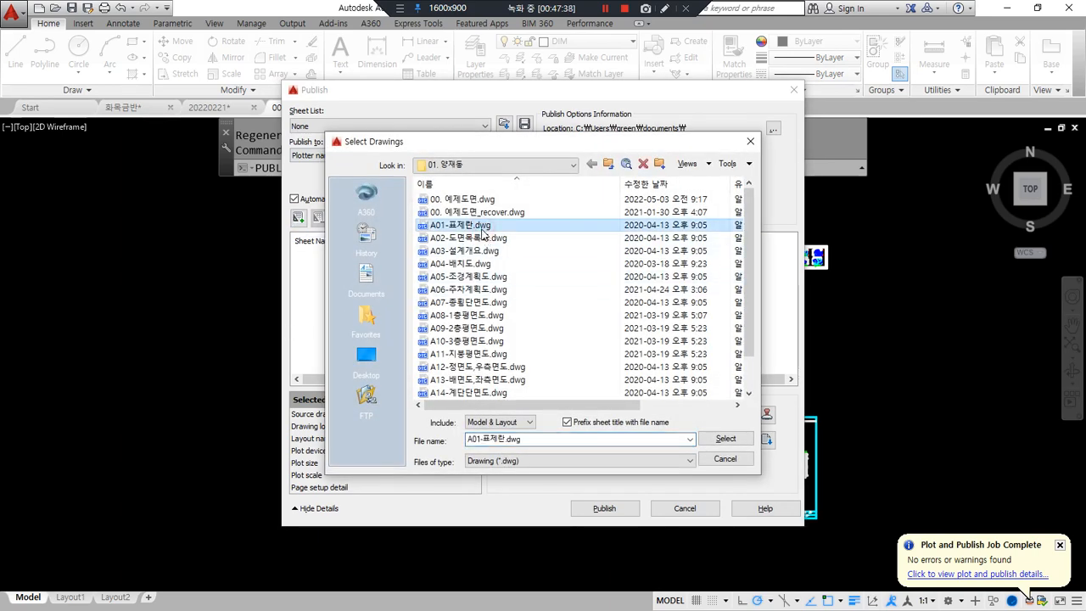
scroll(509, 355, down, 2)
scroll(509, 355, up, 2)
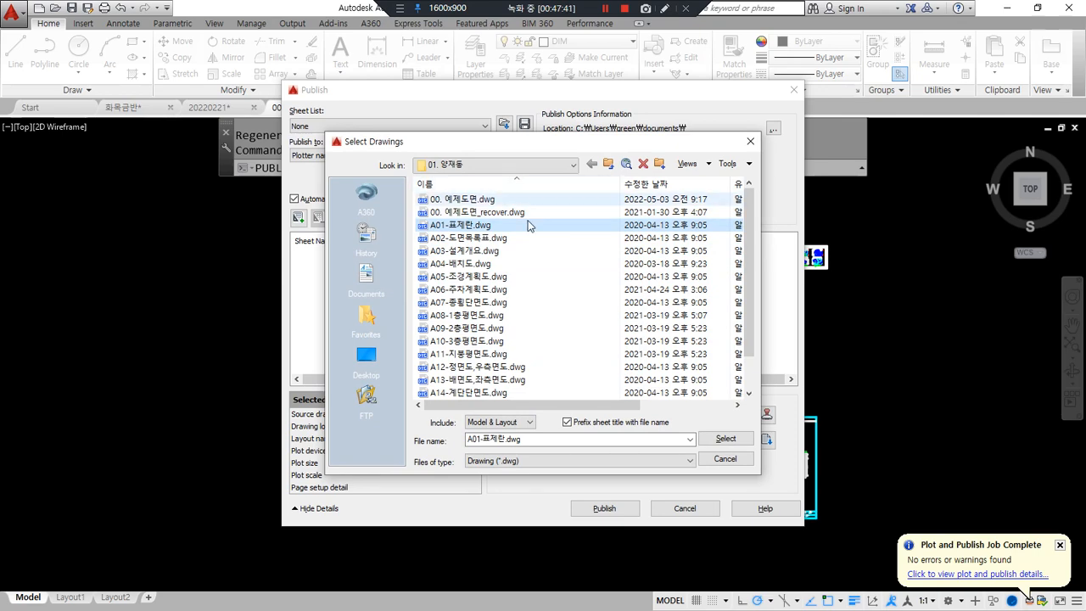
scroll(543, 213, down, 1)
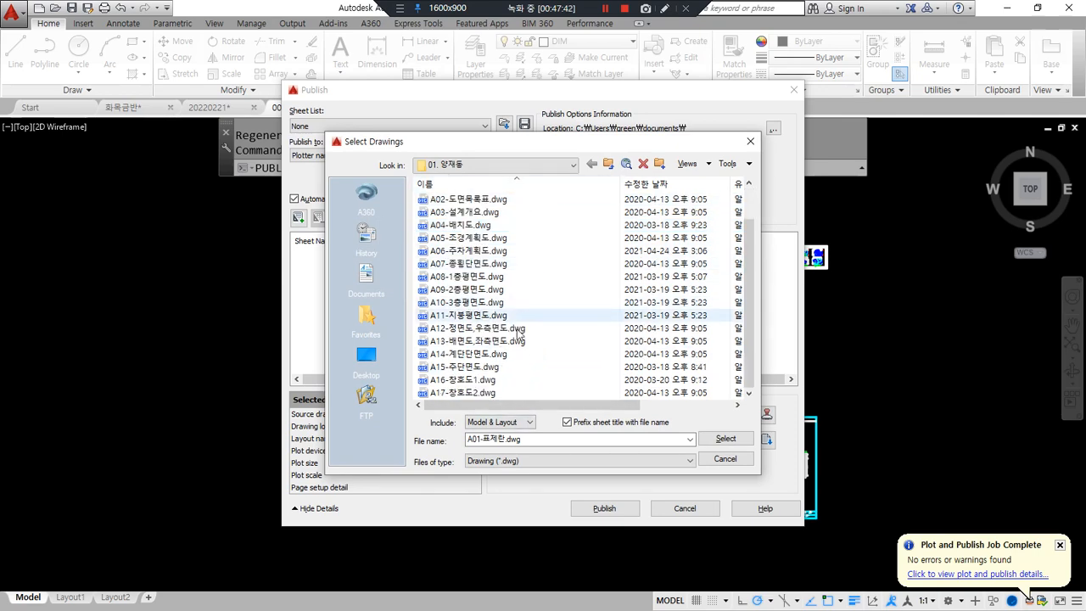
shift+click(450, 392)
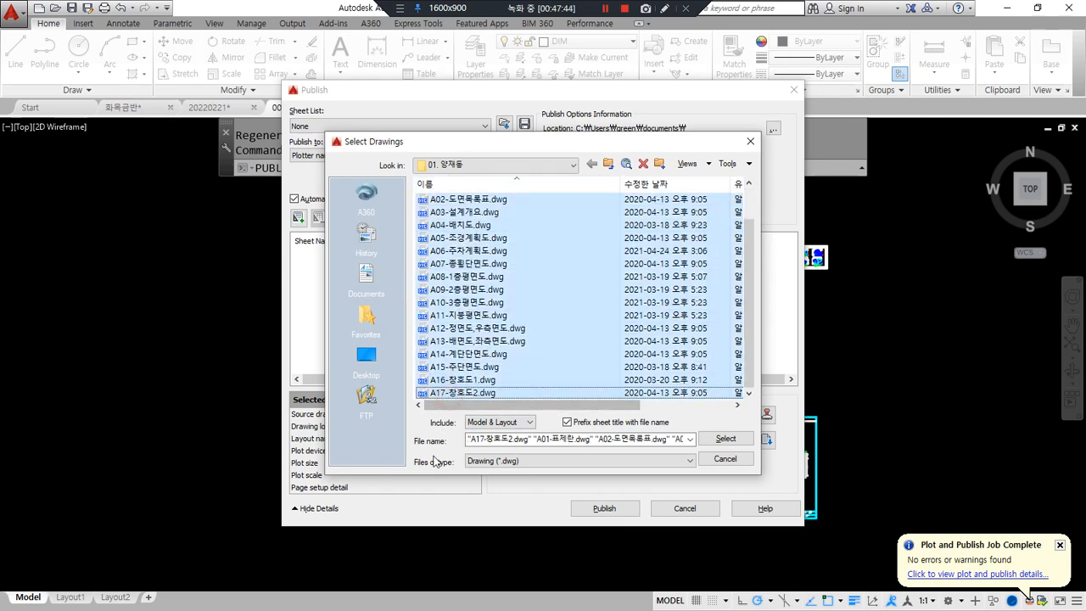
click(726, 439)
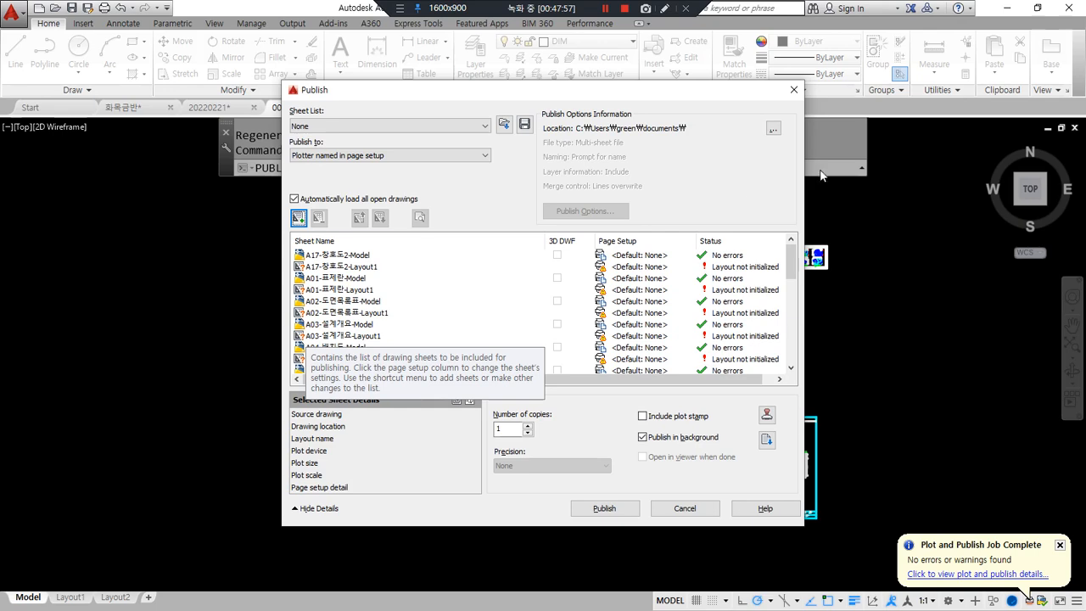
- Sort the sheets by status and remove all the uninitialized Layout1 sheets, A17 through A16, from the list
click(727, 241)
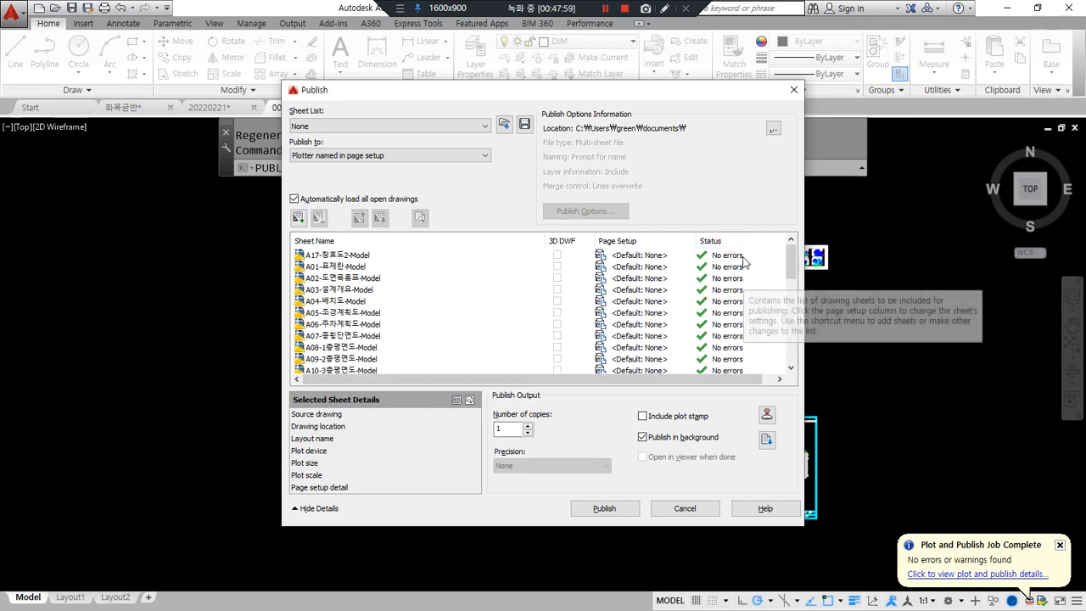
scroll(745, 268, down, 1)
click(728, 313)
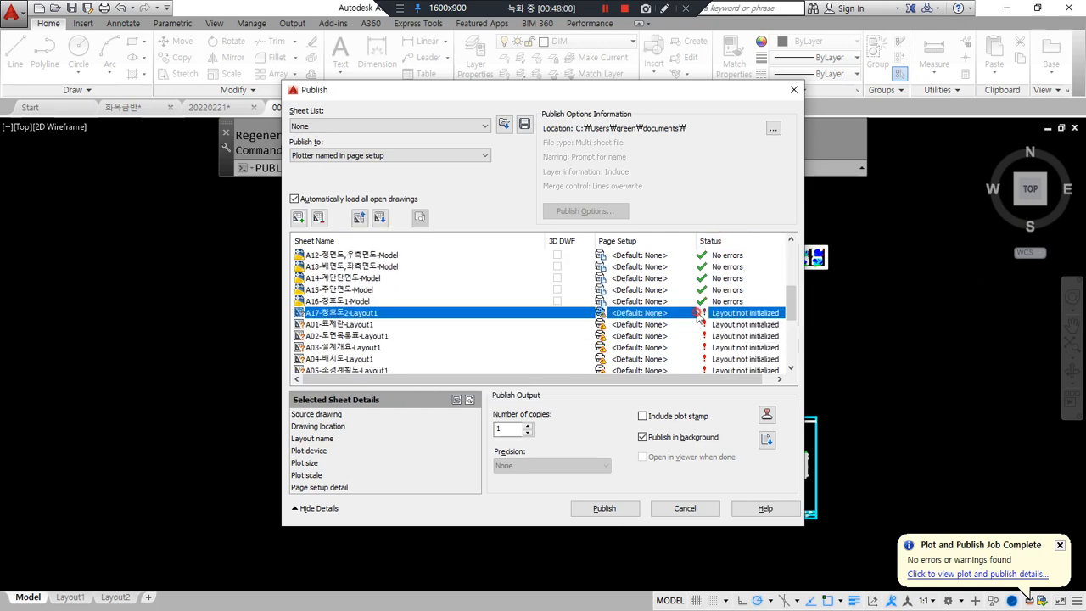
scroll(532, 339, down, 4)
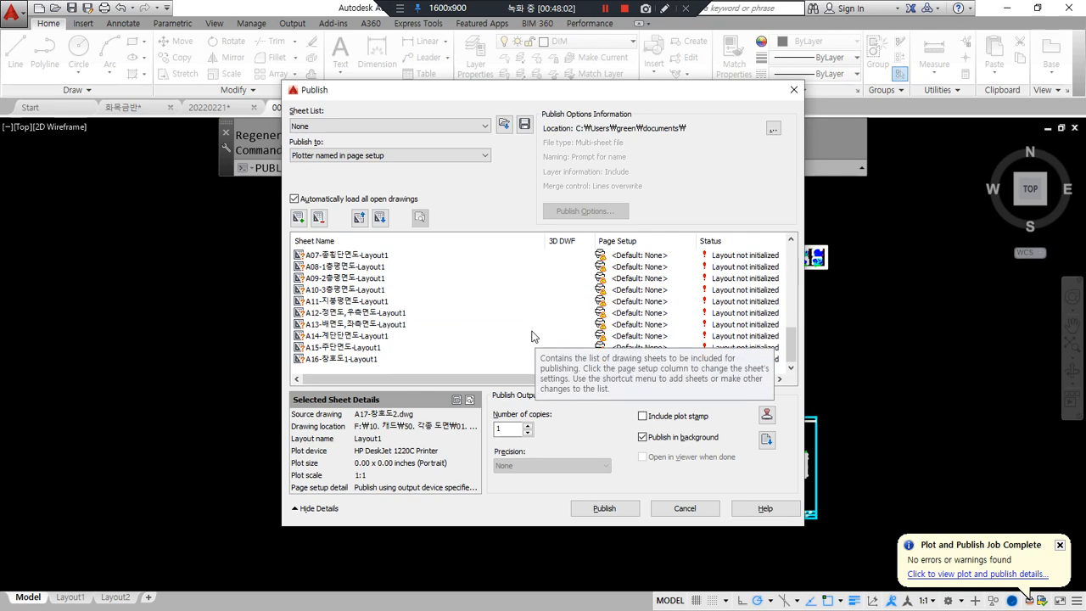
shift+click(388, 358)
scroll(503, 314, up, 3)
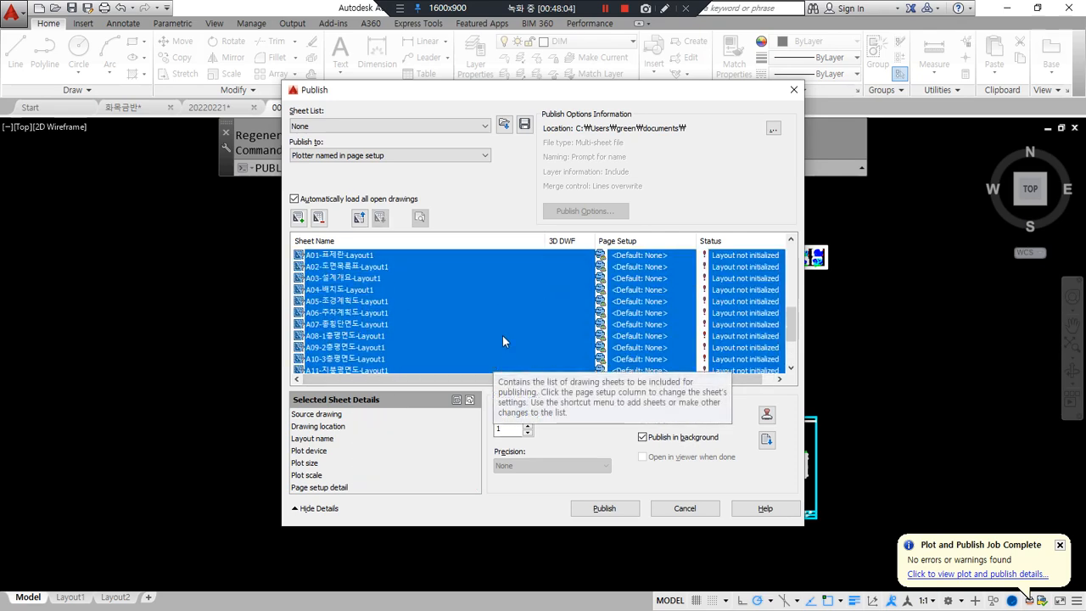
click(320, 218)
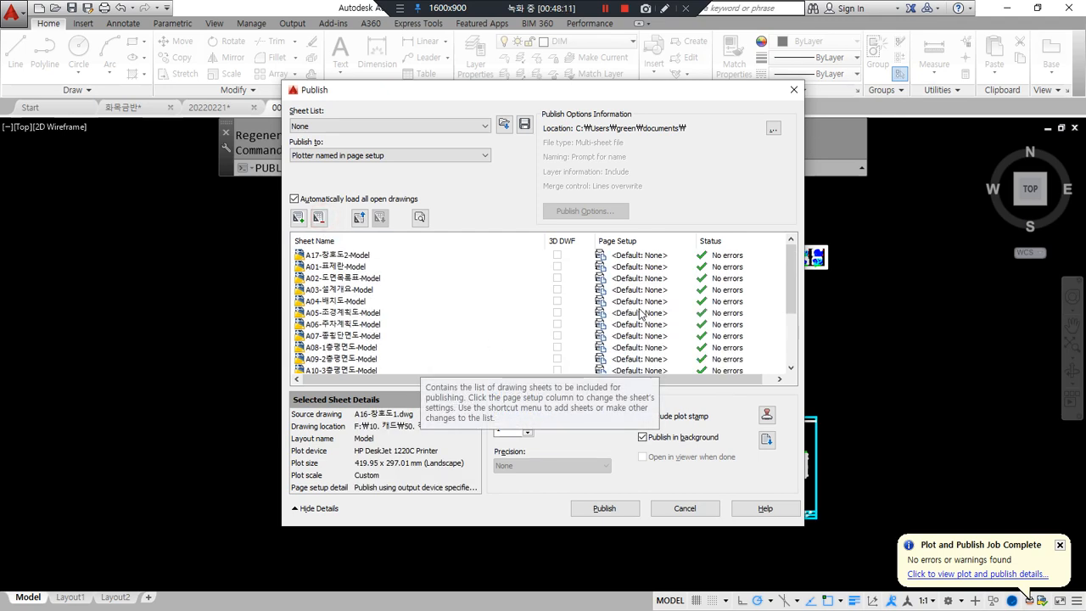
- Sort the remaining Model sheets by sheet name and publish them without saving the sheet list
click(391, 240)
scroll(477, 313, down, 3)
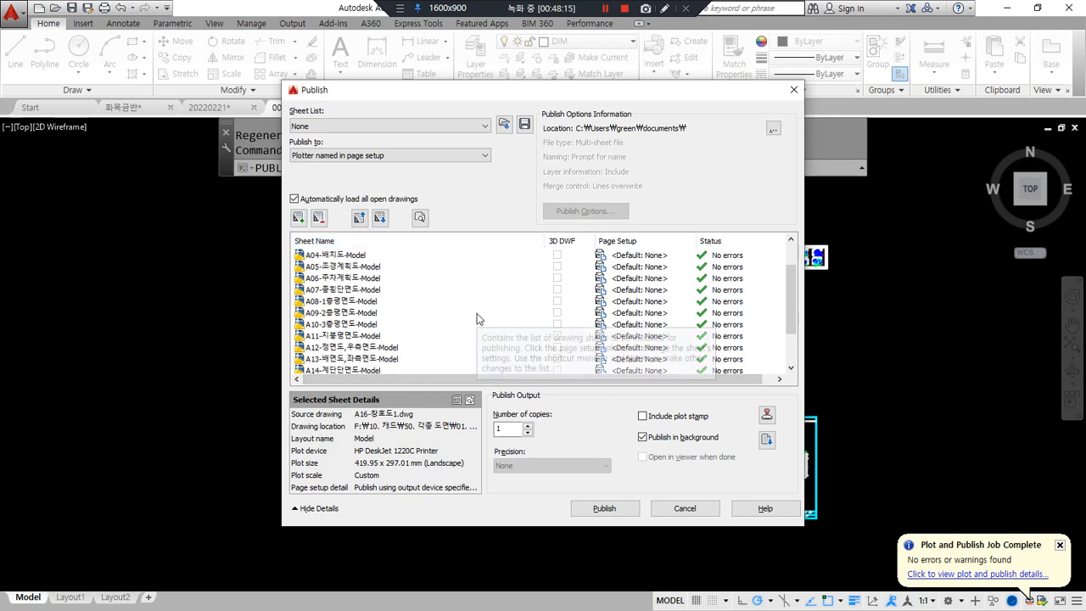
scroll(477, 314, up, 3)
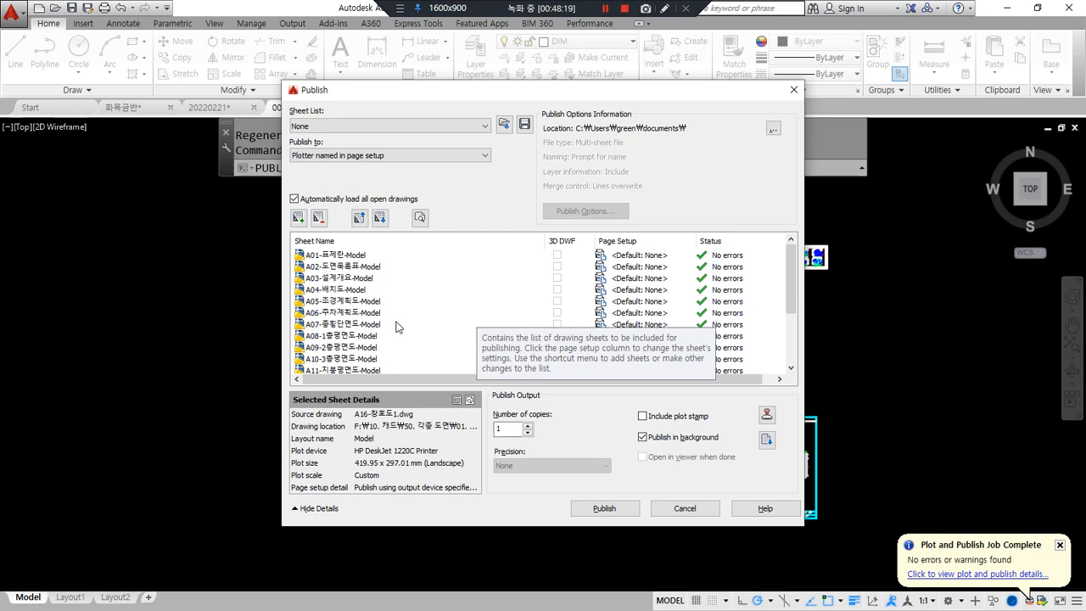
click(619, 512)
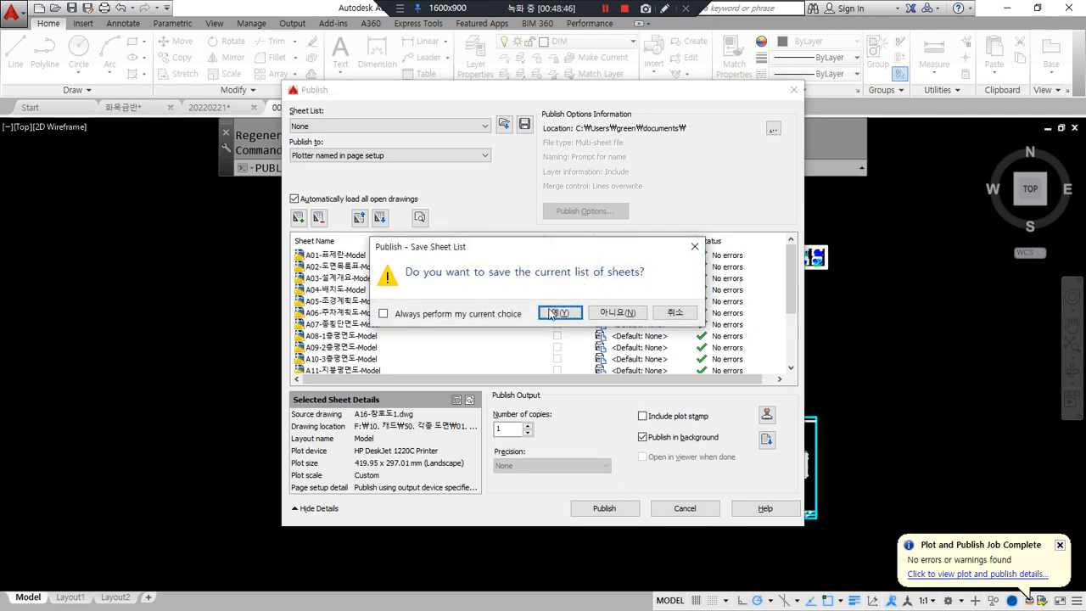
click(618, 312)
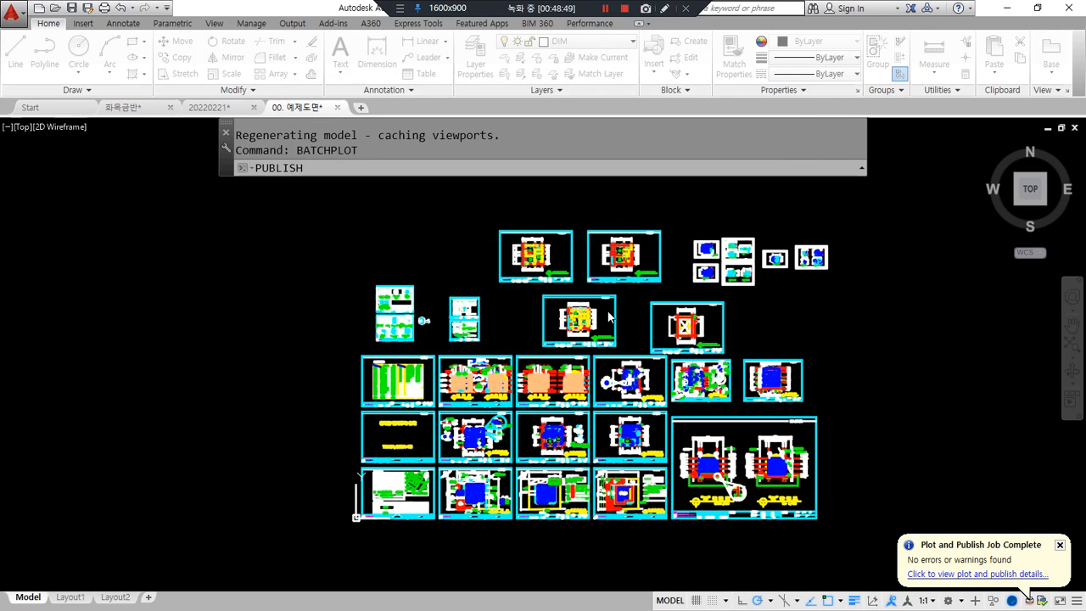